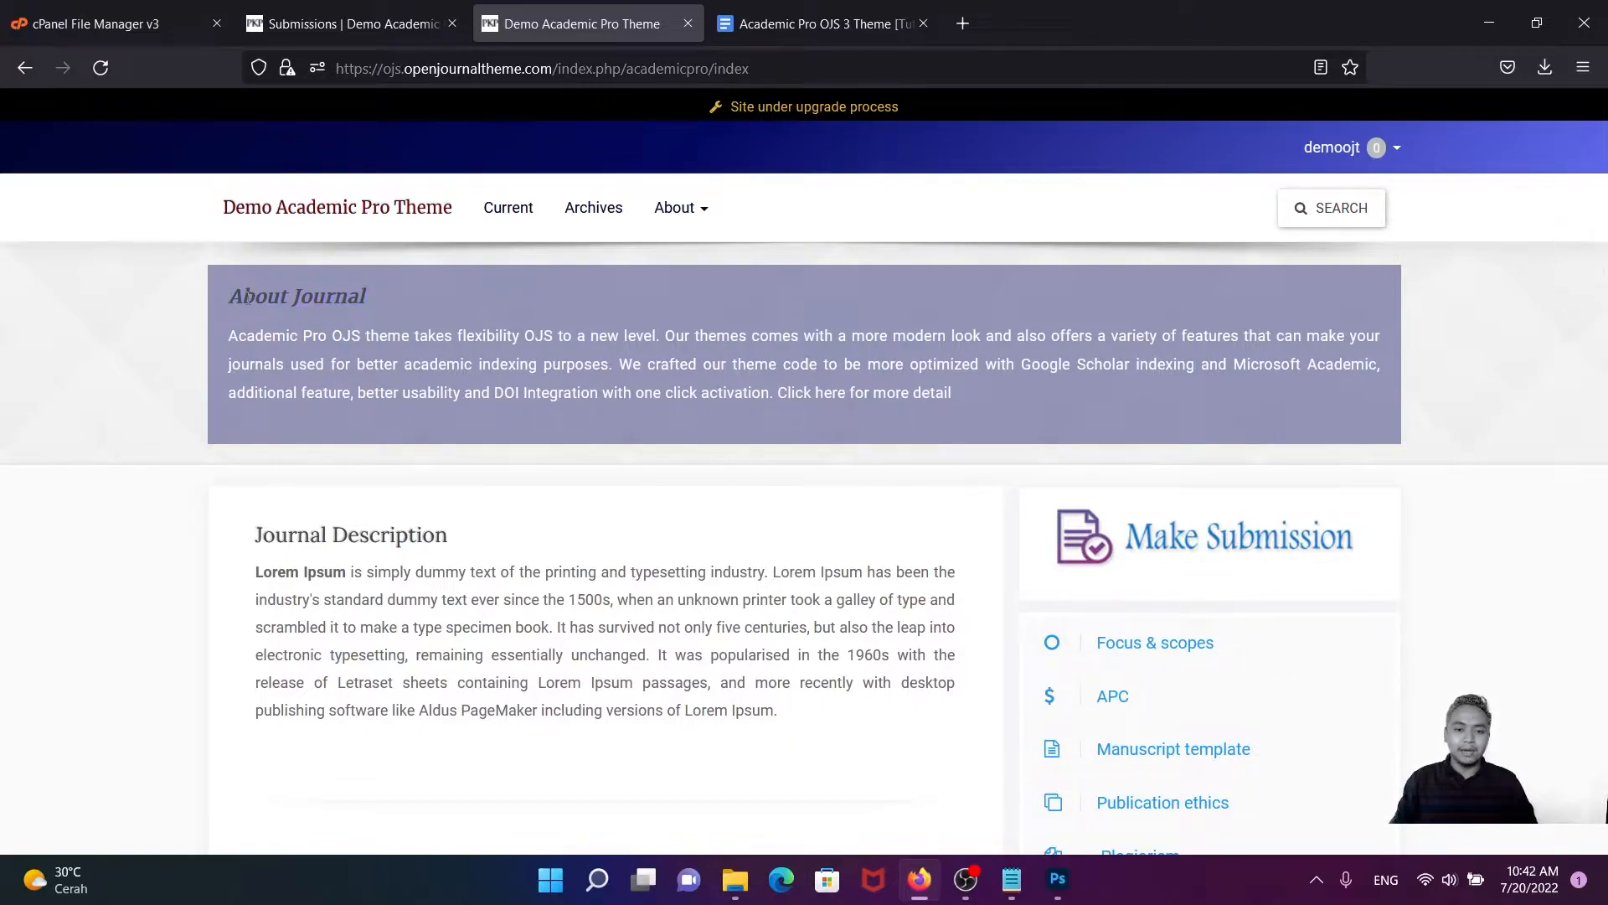
# - Open the article "Research about the impact of journal presentation and its citation" from the journal homepage
pyautogui.scroll(-8, 302, 324)
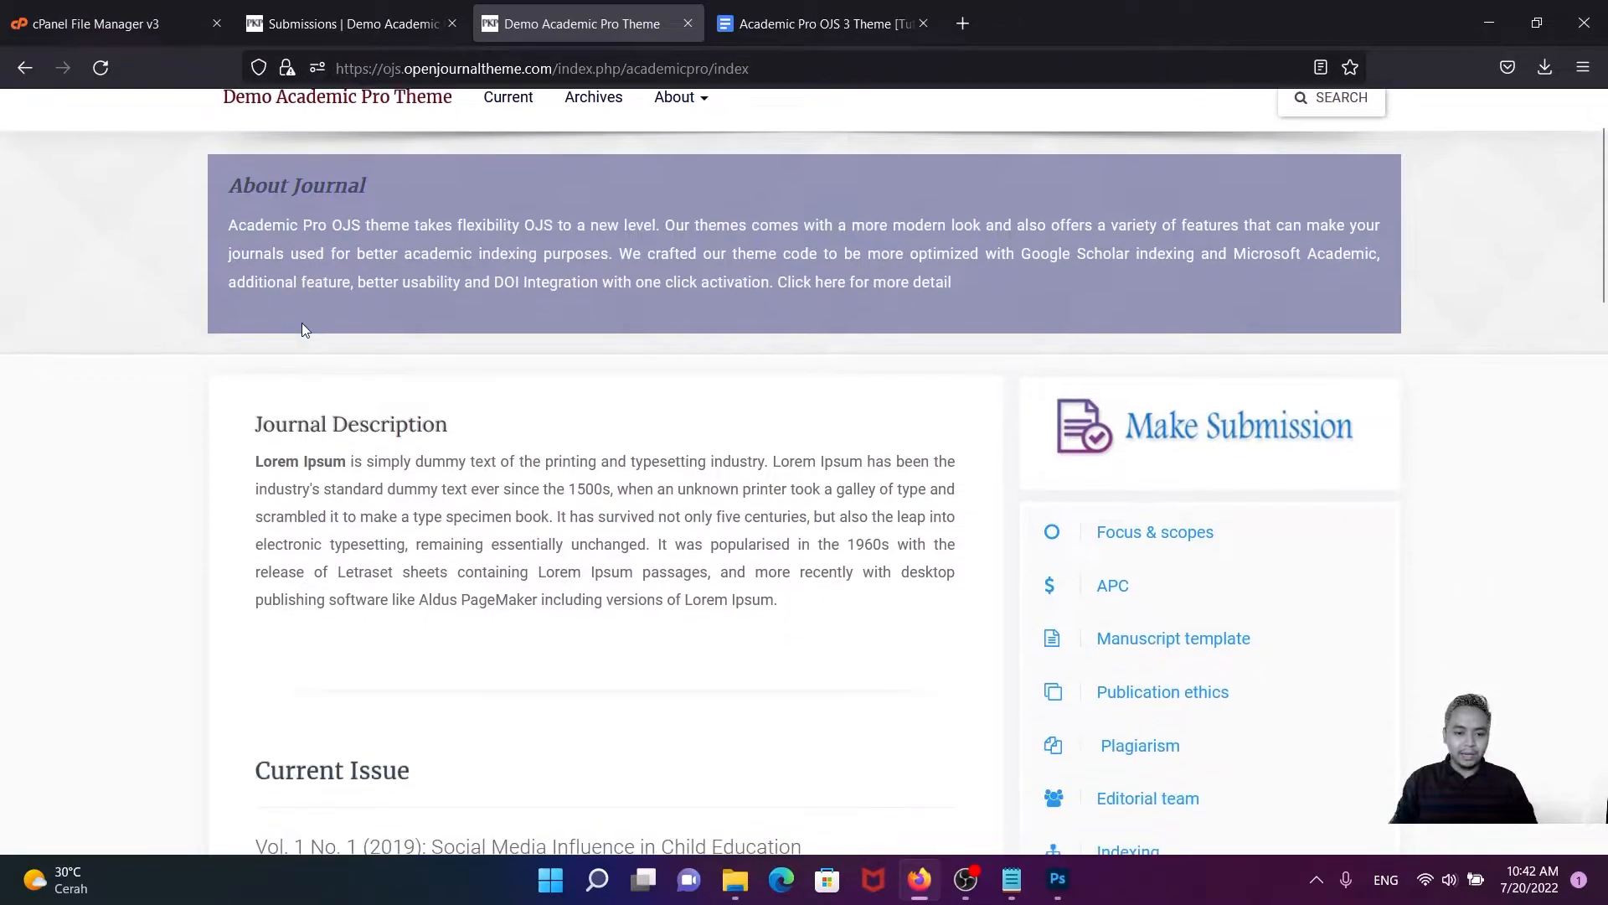
pyautogui.scroll(-7, 310, 335)
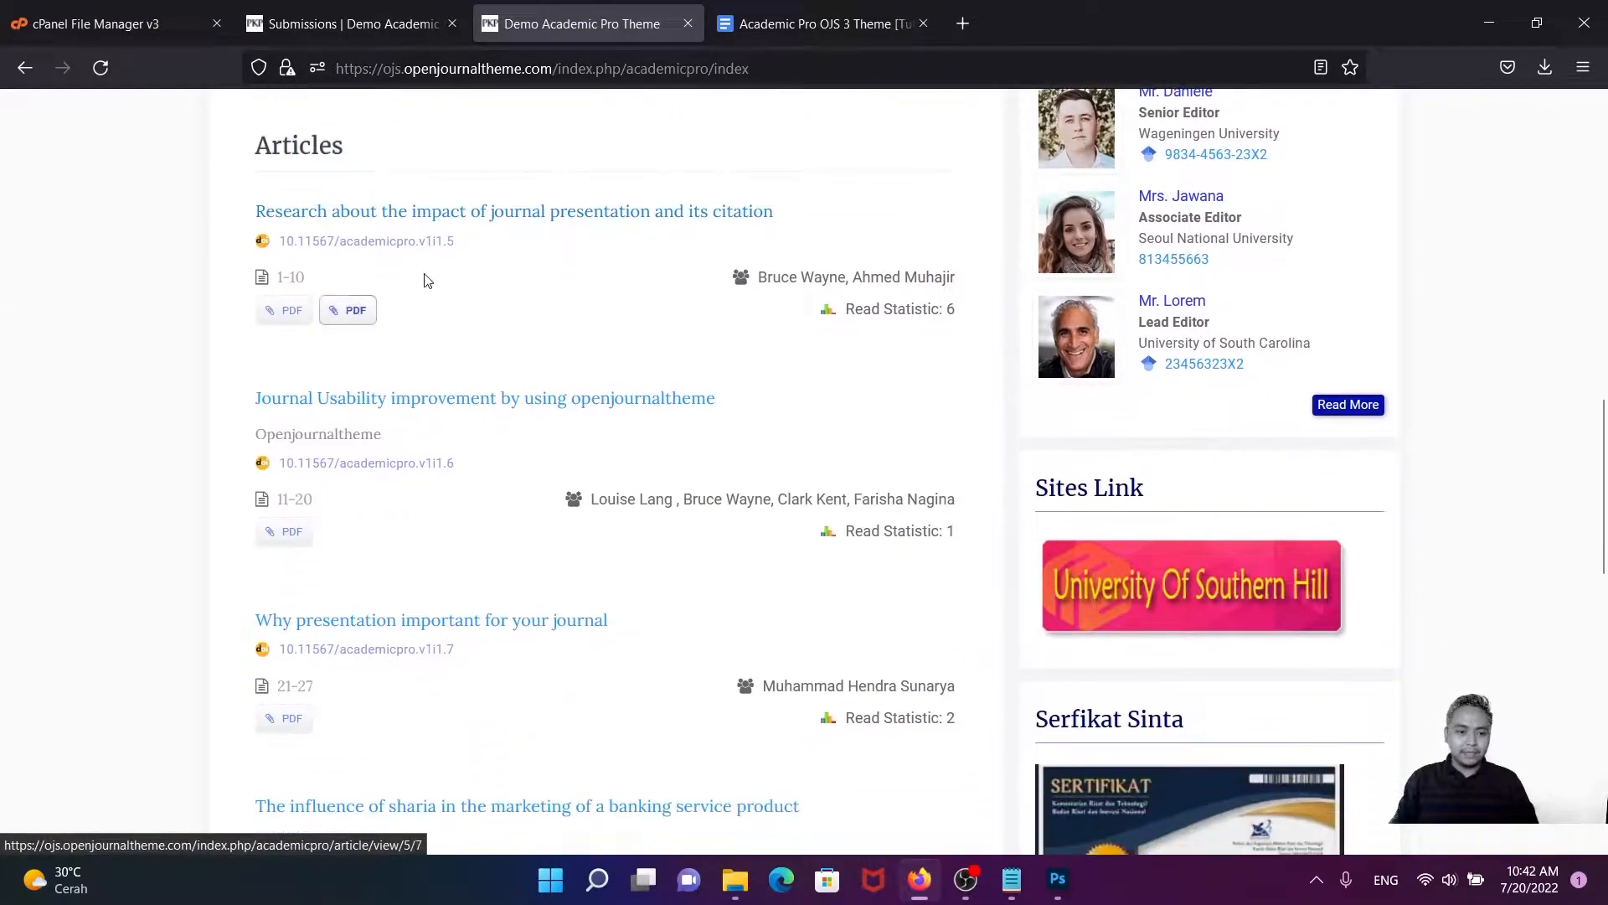
pyautogui.click(500, 218)
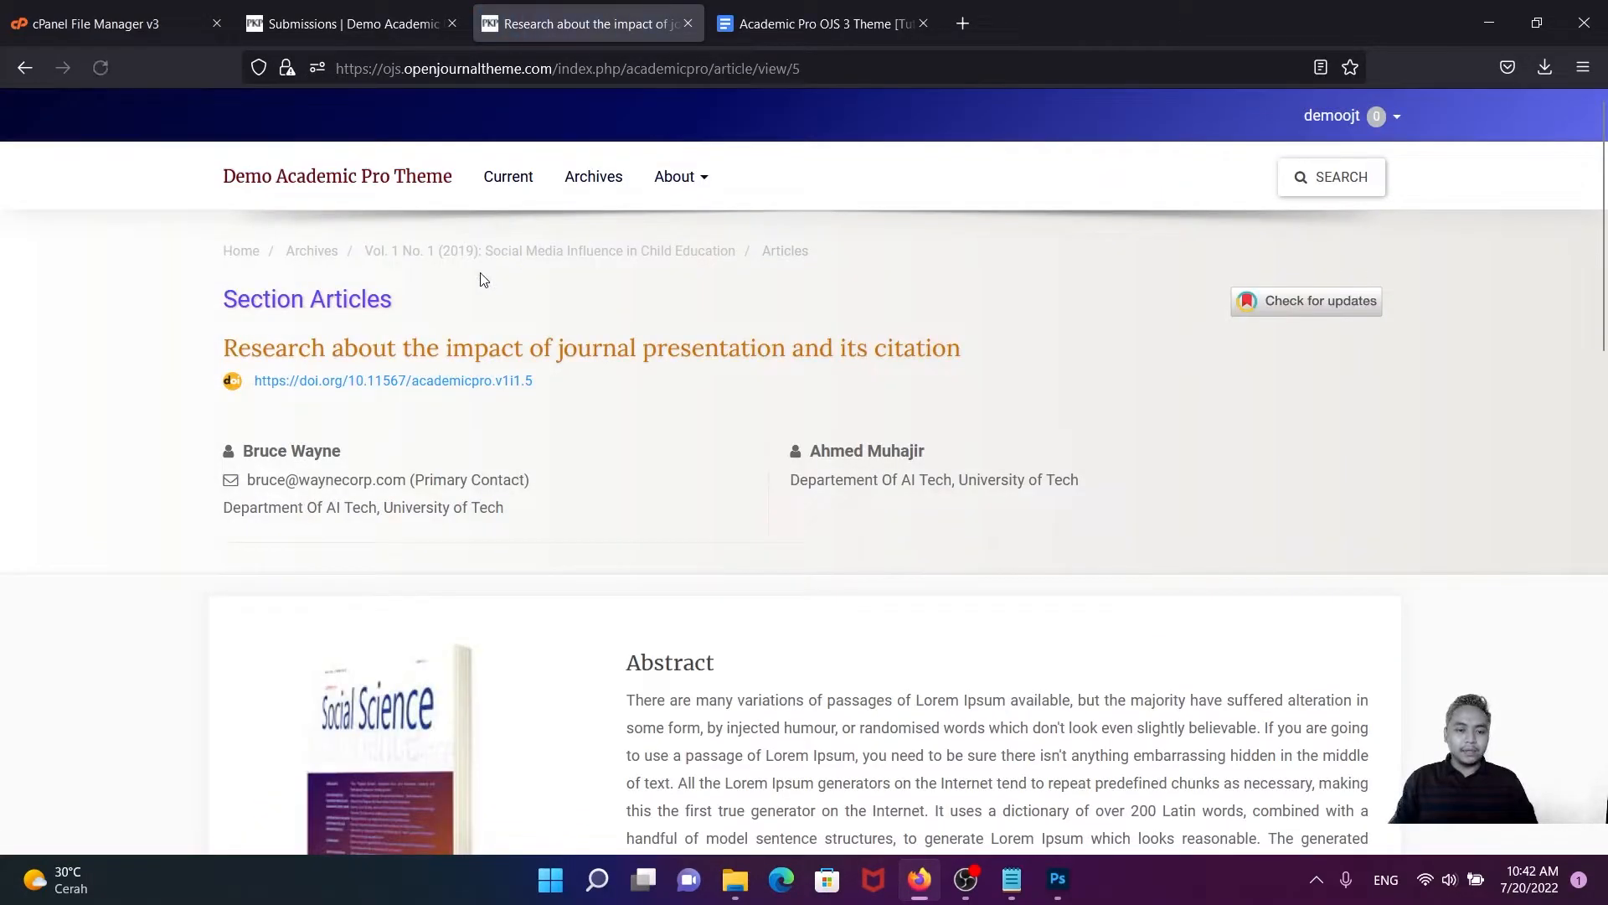
# - Examine the Submitted and Published dates below the article's cover image, along with the article's header area
pyautogui.scroll(-9, 488, 299)
pyautogui.scroll(1, 488, 298)
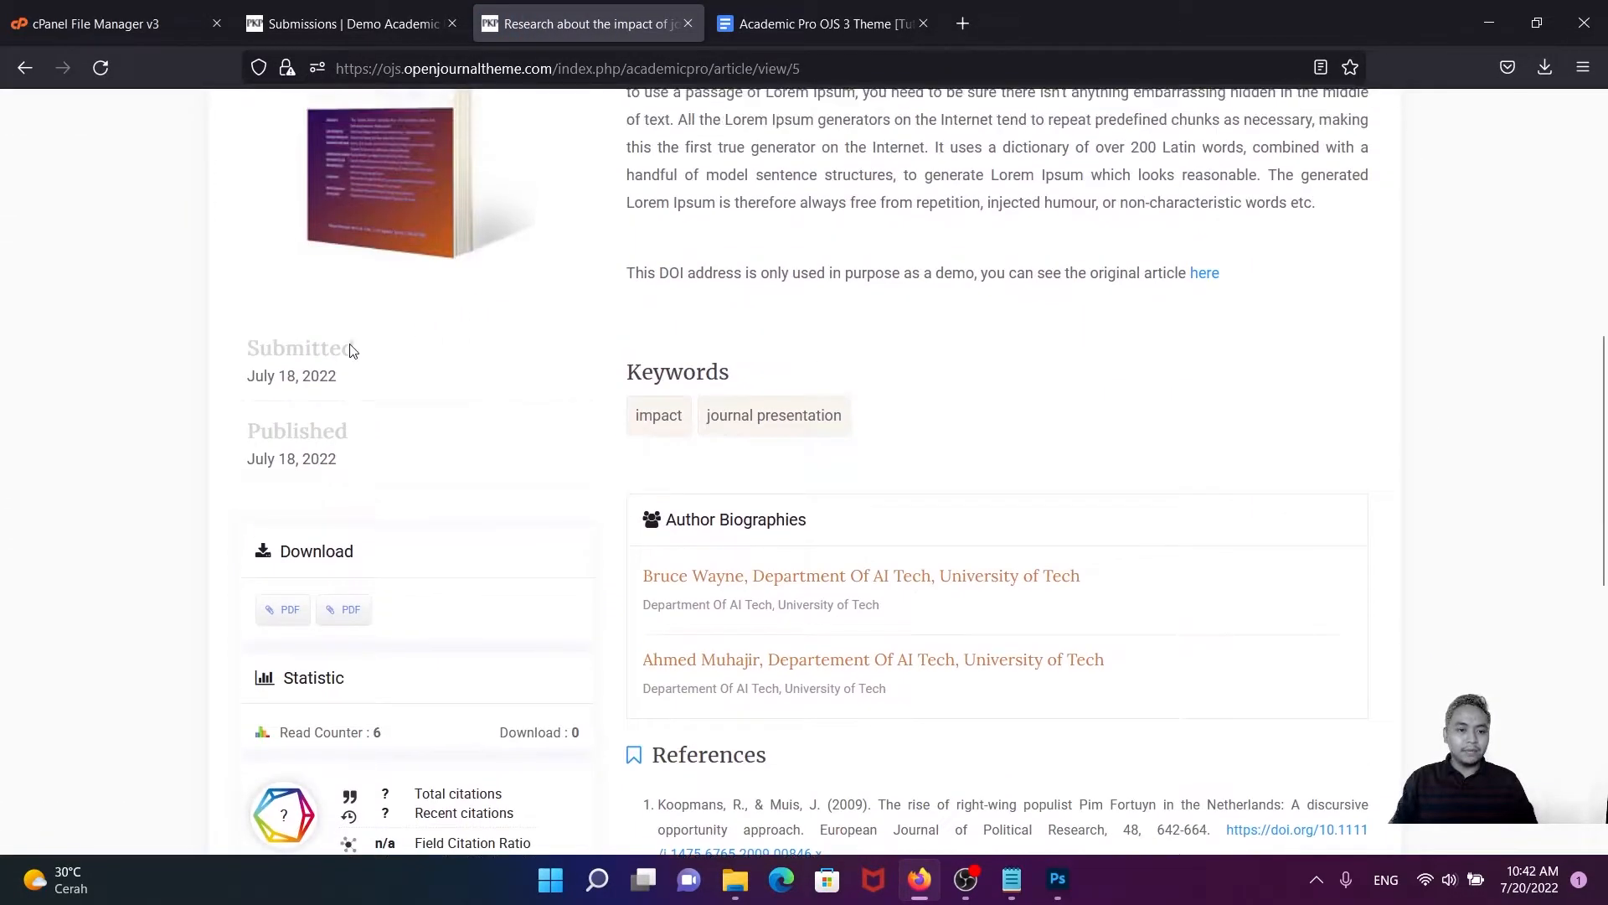
pyautogui.moveTo(352, 381); pyautogui.dragTo(248, 339)
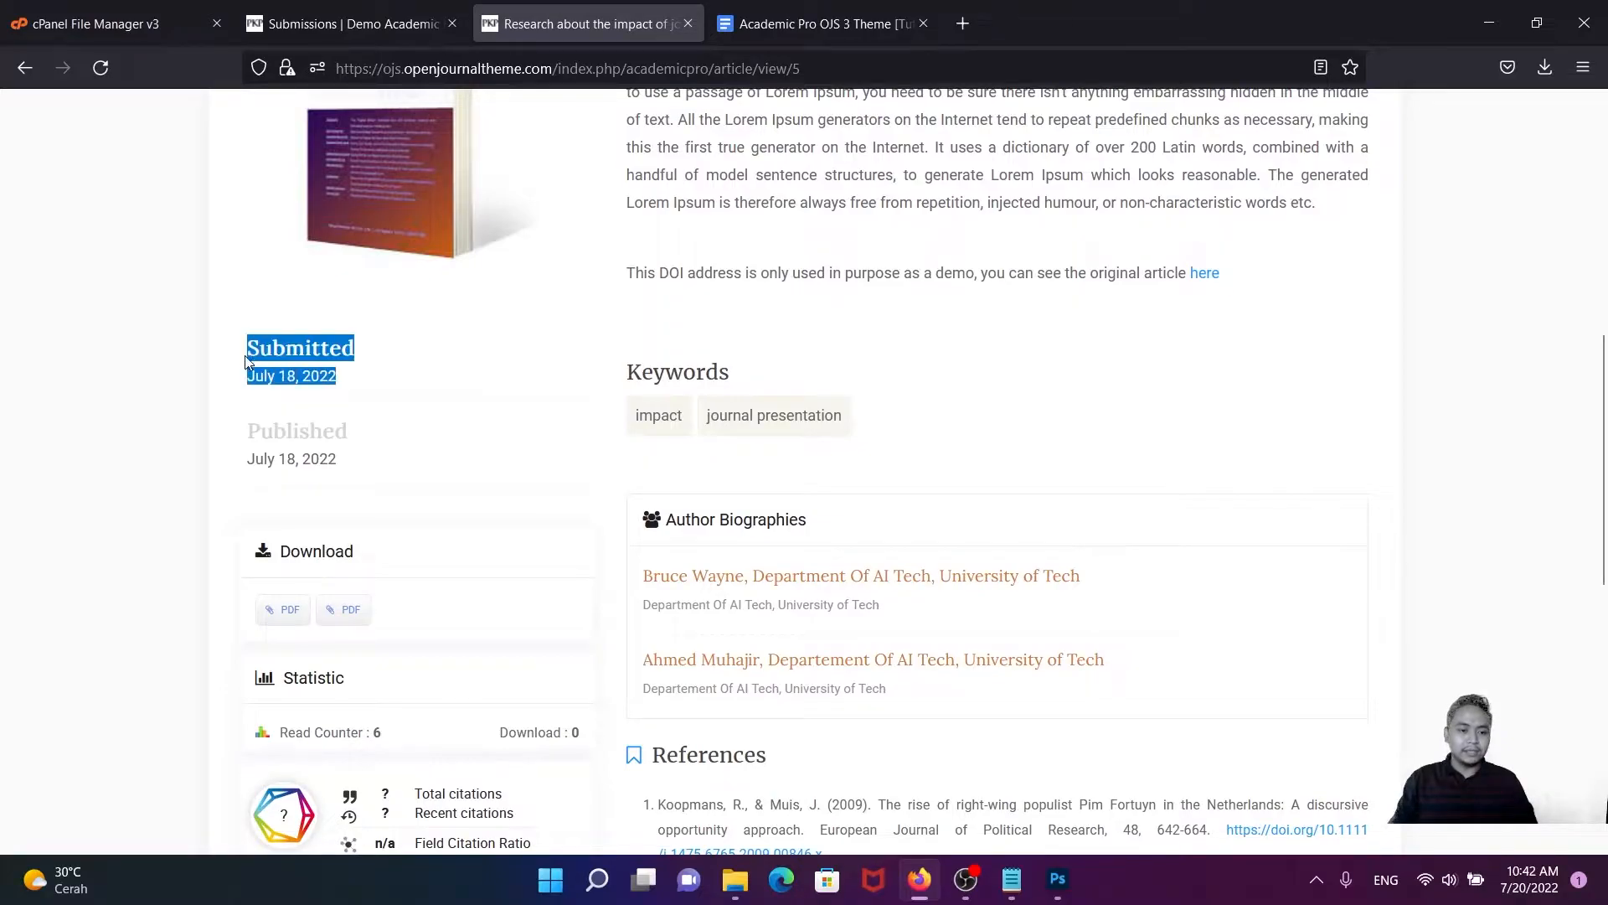
pyautogui.click(400, 361)
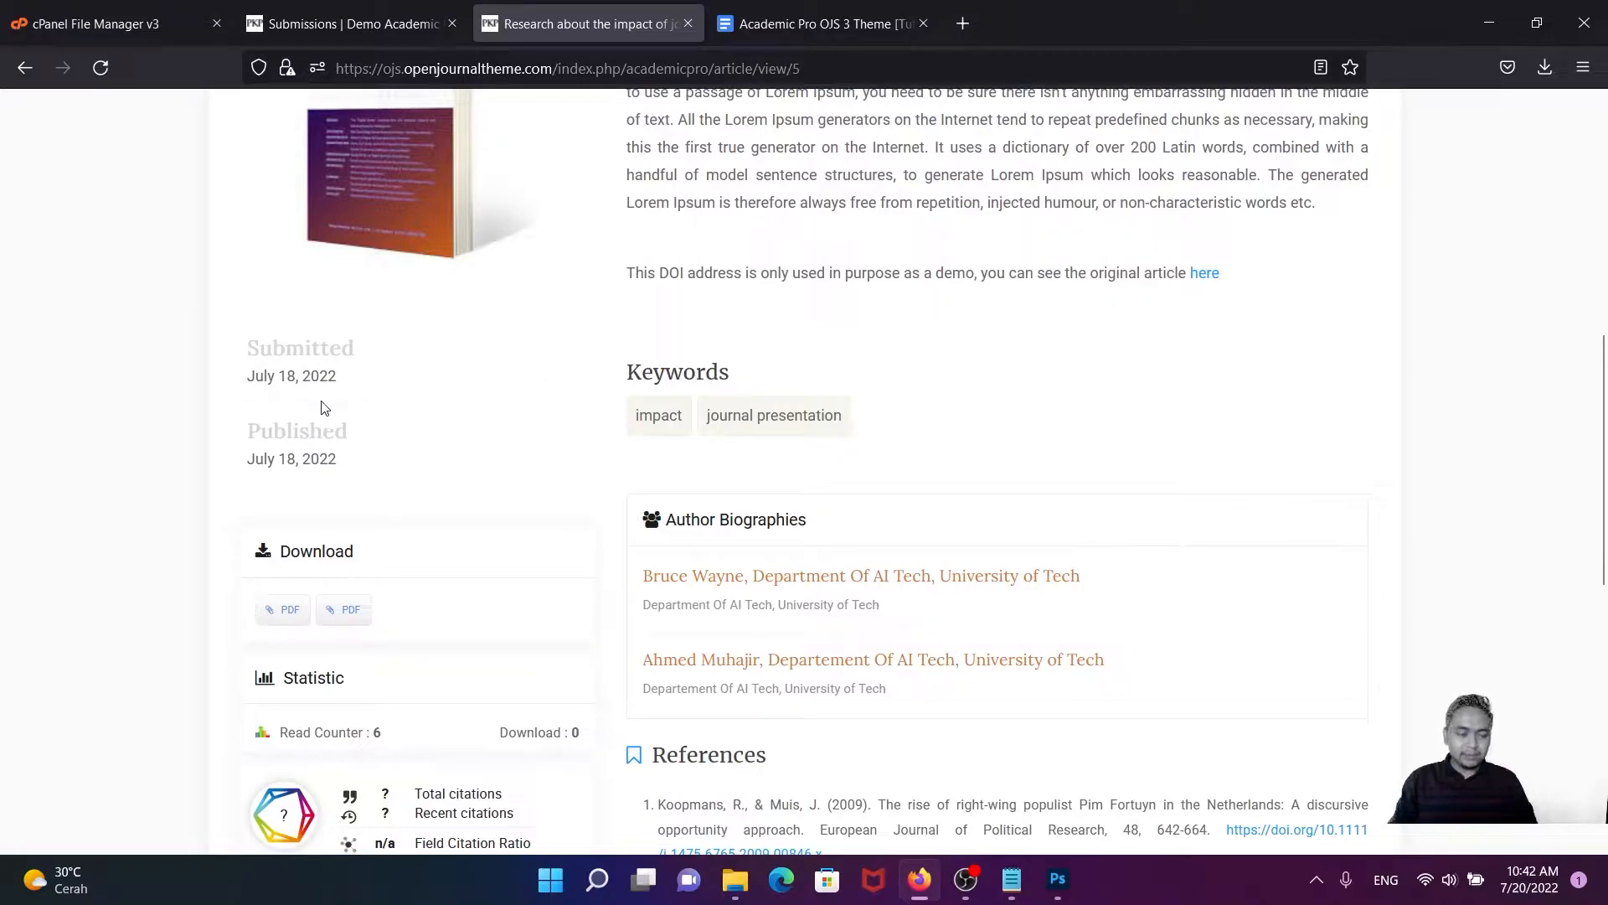
pyautogui.moveTo(366, 462); pyautogui.dragTo(250, 343)
pyautogui.click(365, 374)
pyautogui.scroll(6, 563, 395)
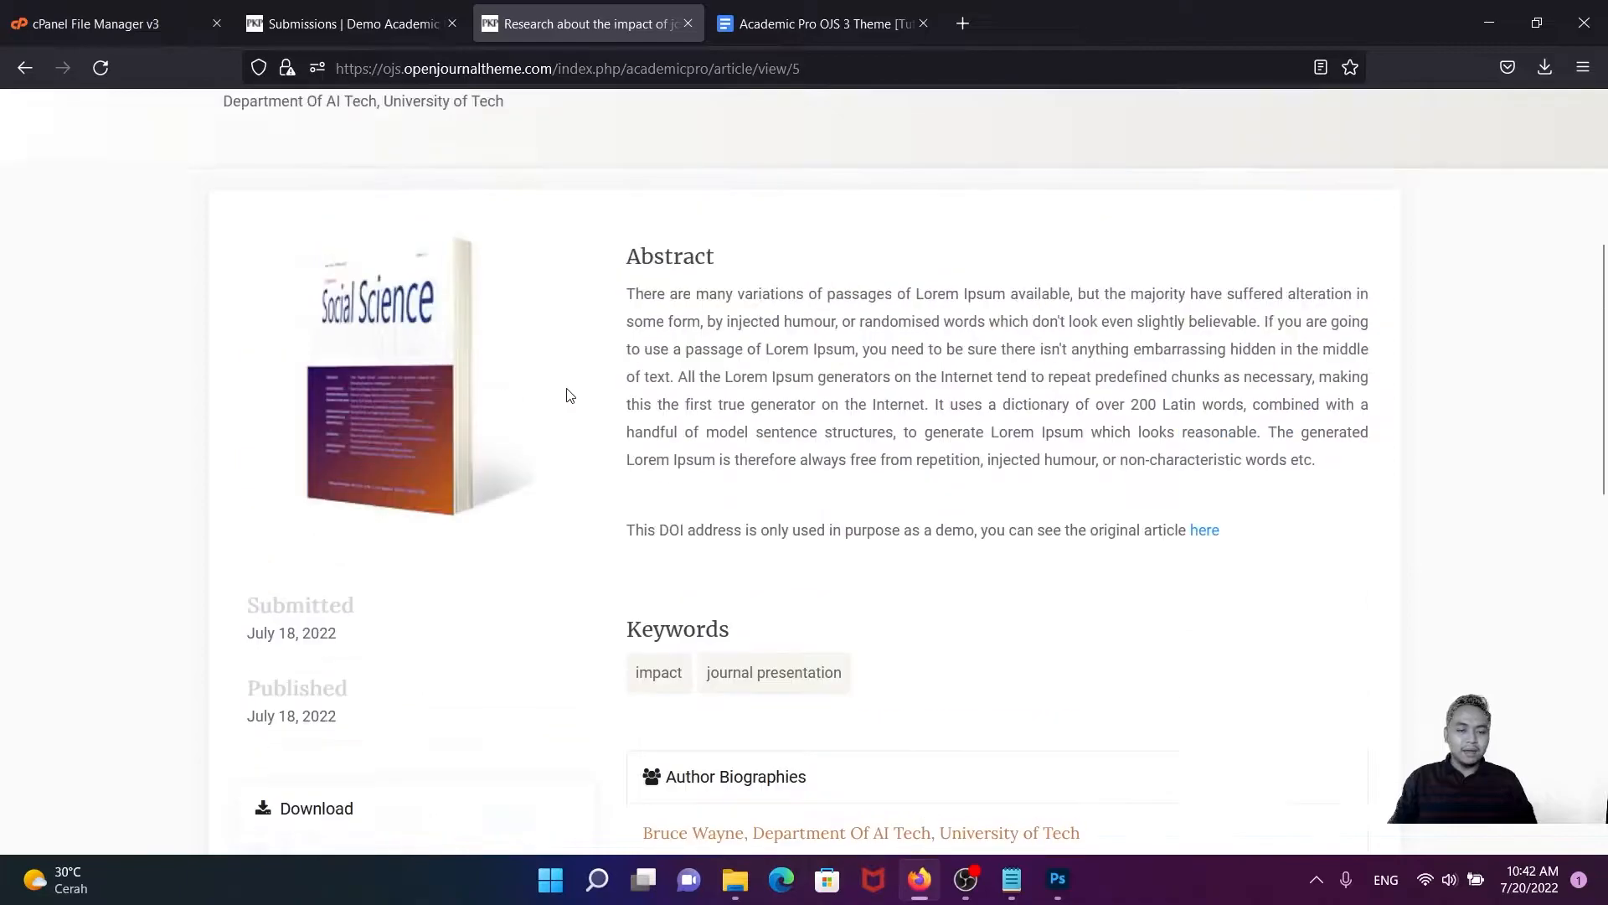
pyautogui.scroll(2, 586, 395)
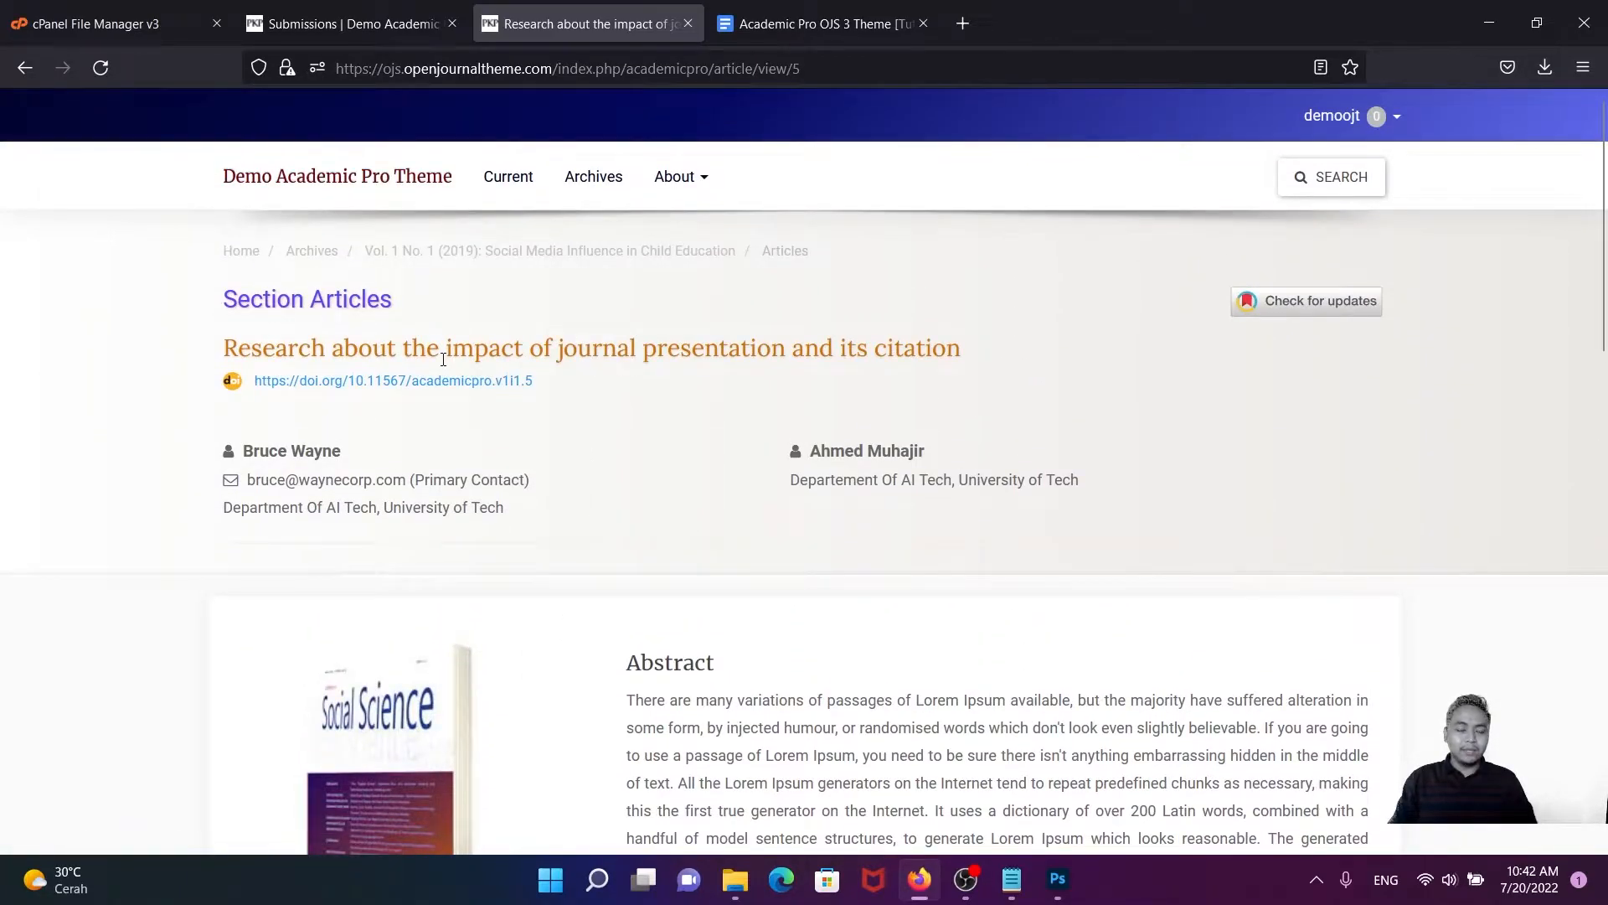
# - Examine the article's Published date entry and how it sits between the cover image and the download block
pyautogui.scroll(-8, 437, 371)
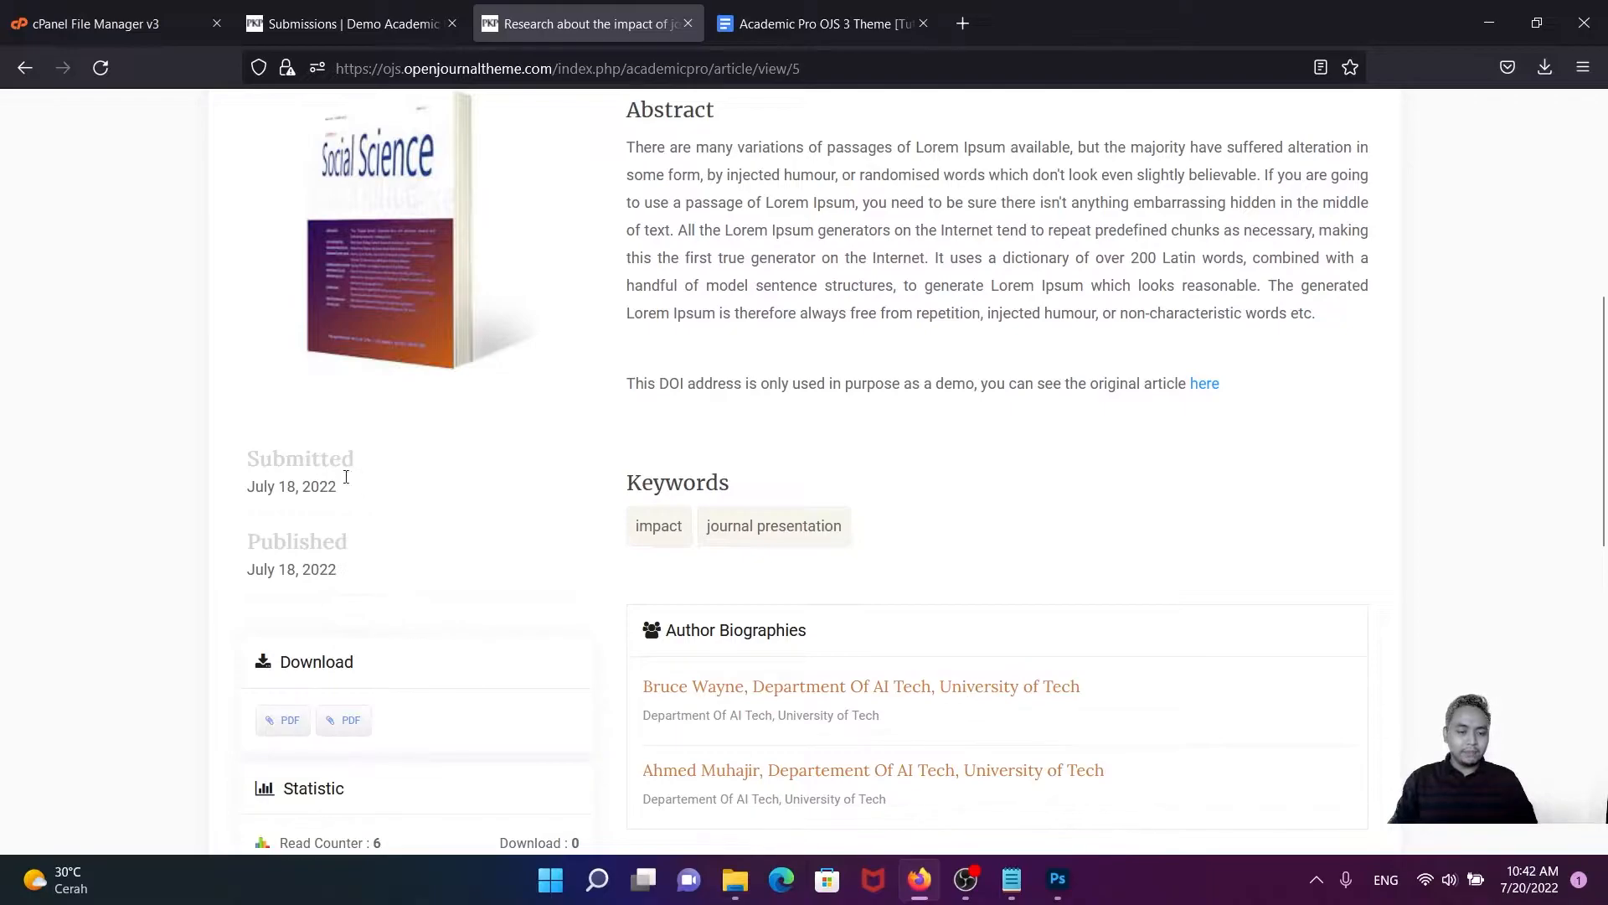
pyautogui.moveTo(349, 570); pyautogui.dragTo(248, 540)
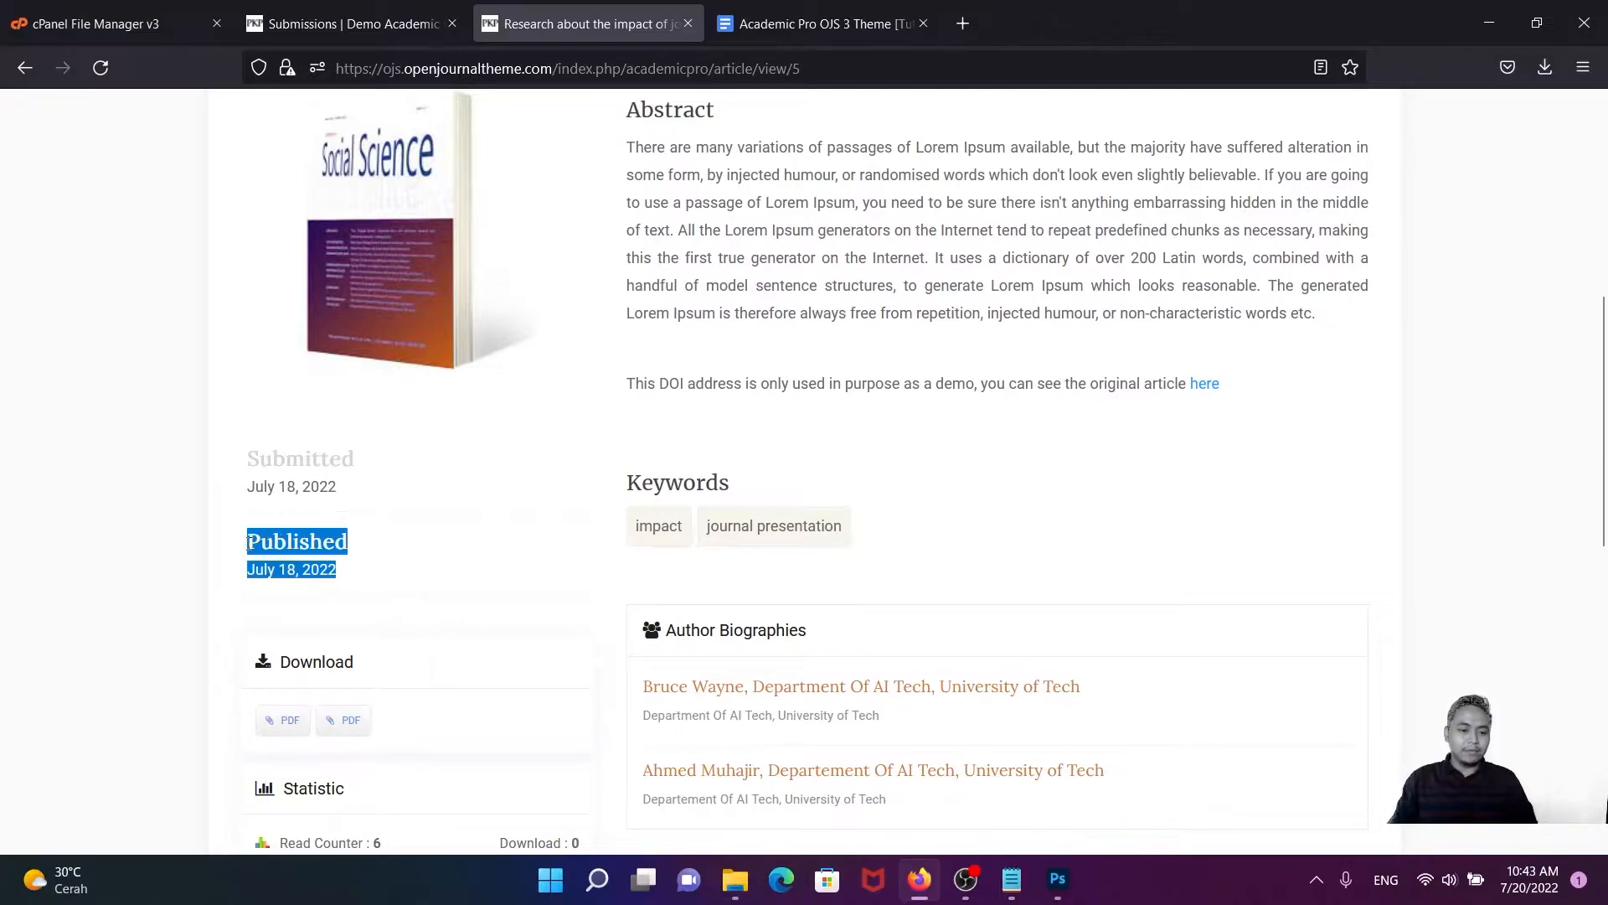
pyautogui.click(366, 494)
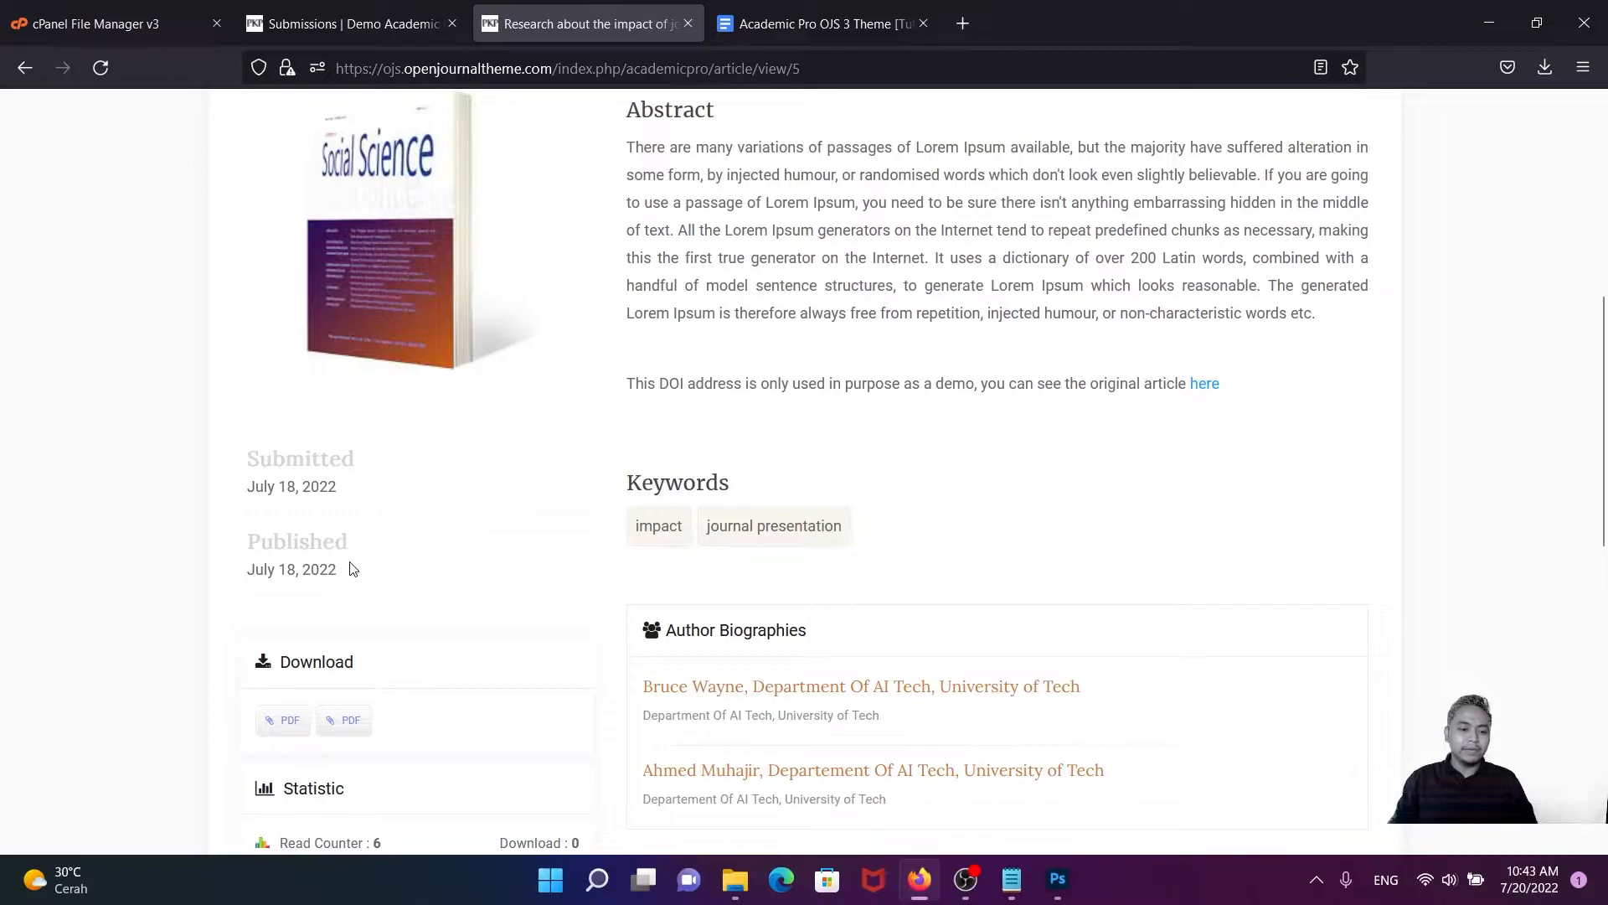
pyautogui.moveTo(349, 575); pyautogui.dragTo(249, 545)
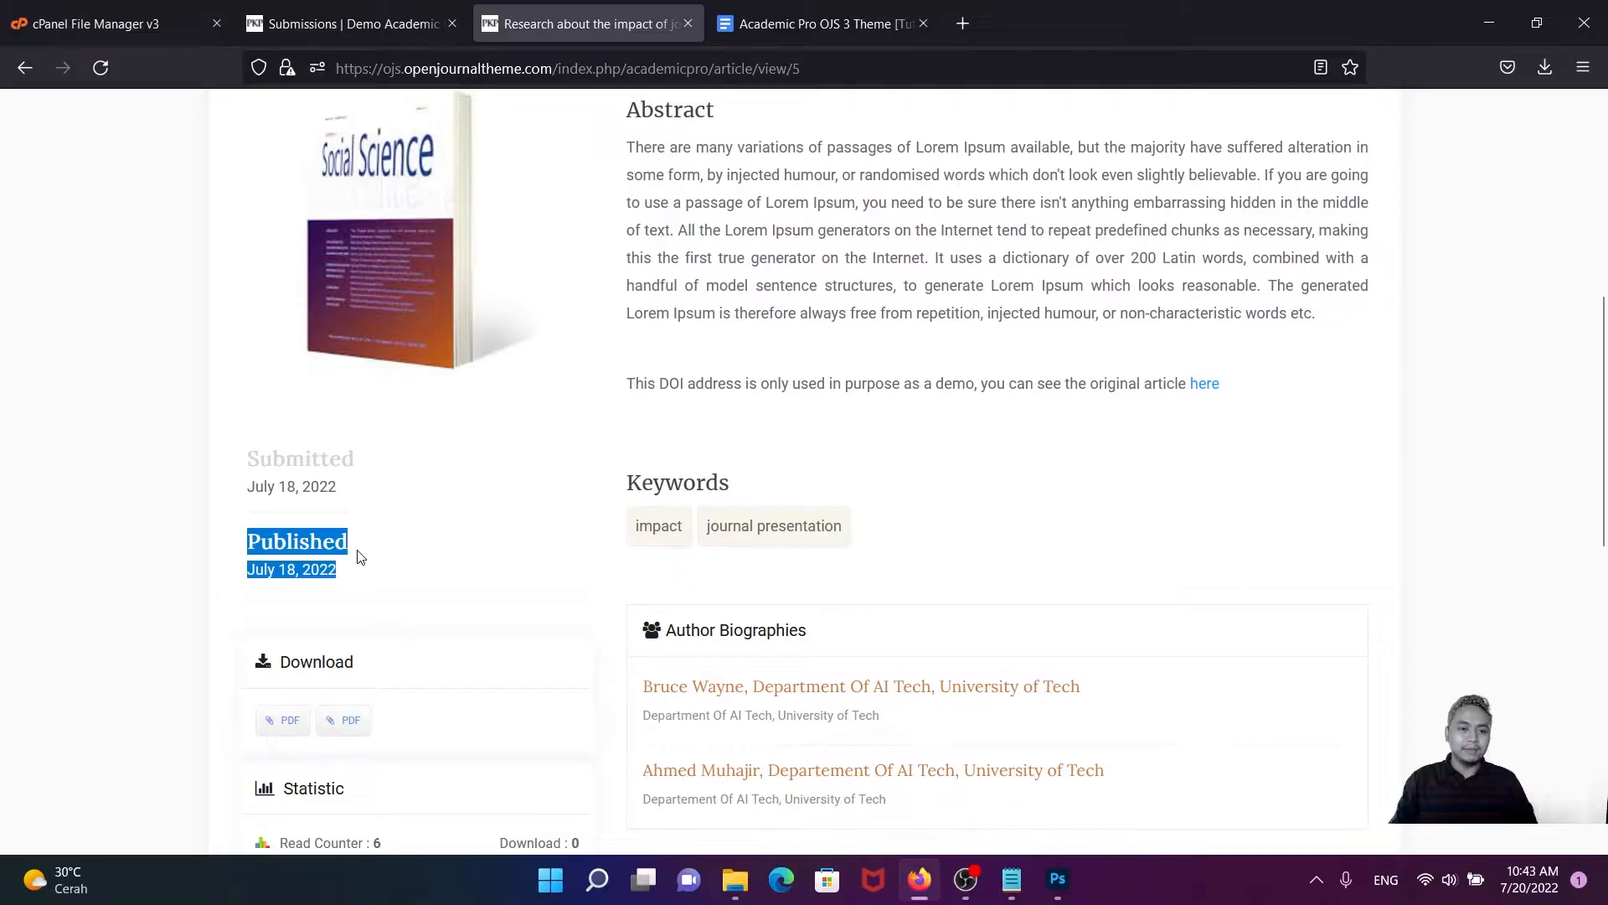
pyautogui.click(410, 556)
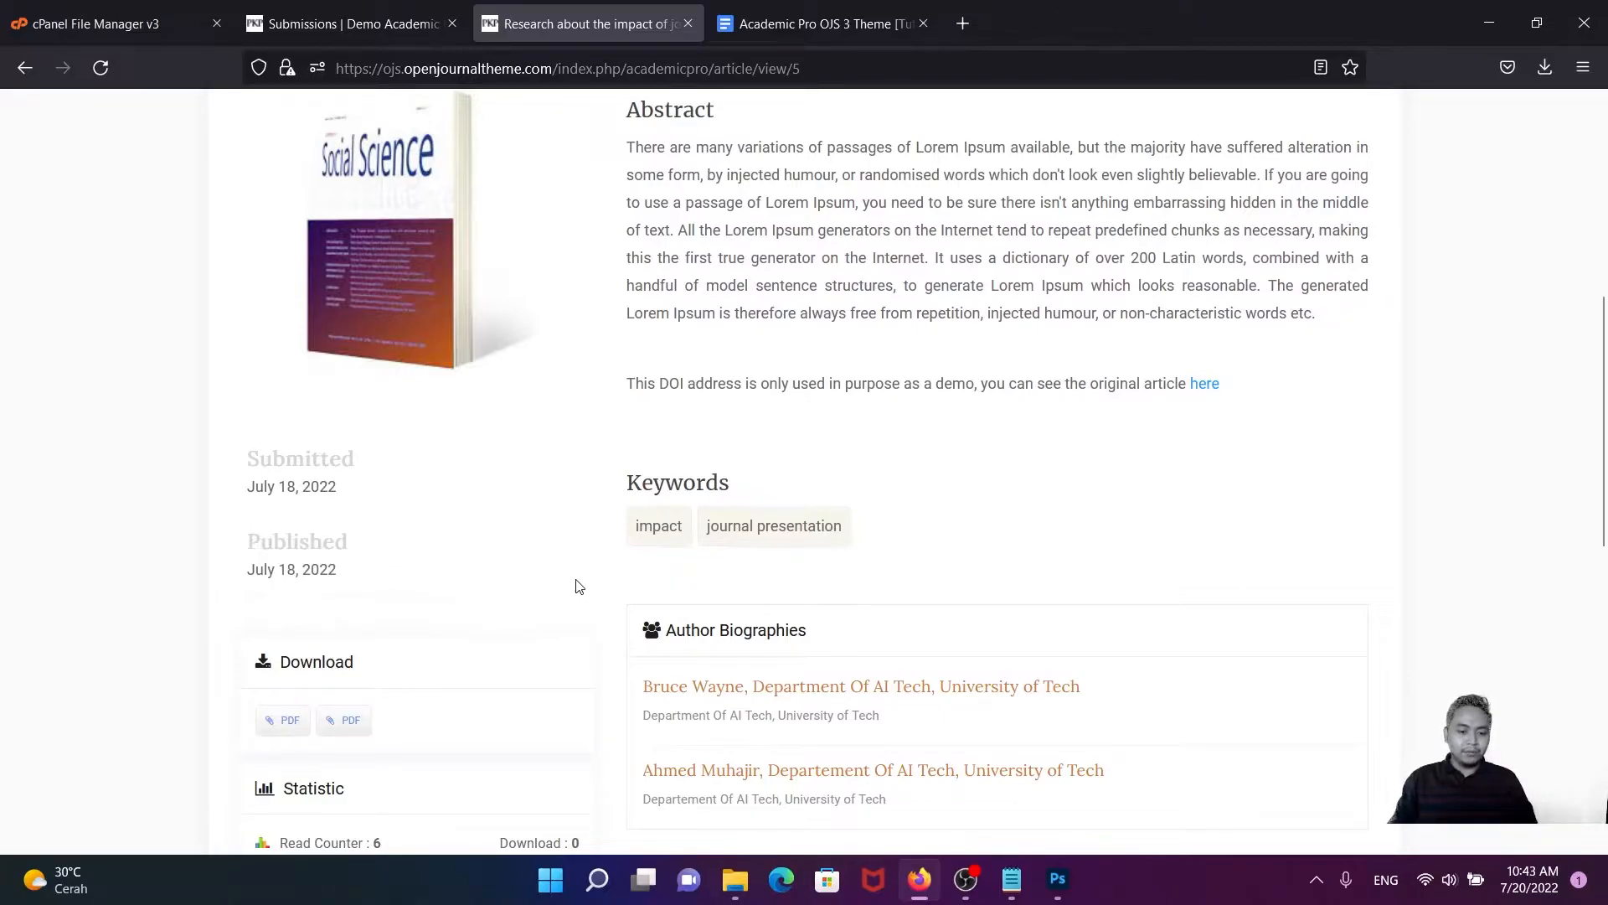
pyautogui.scroll(5, 578, 592)
pyautogui.scroll(-12, 590, 602)
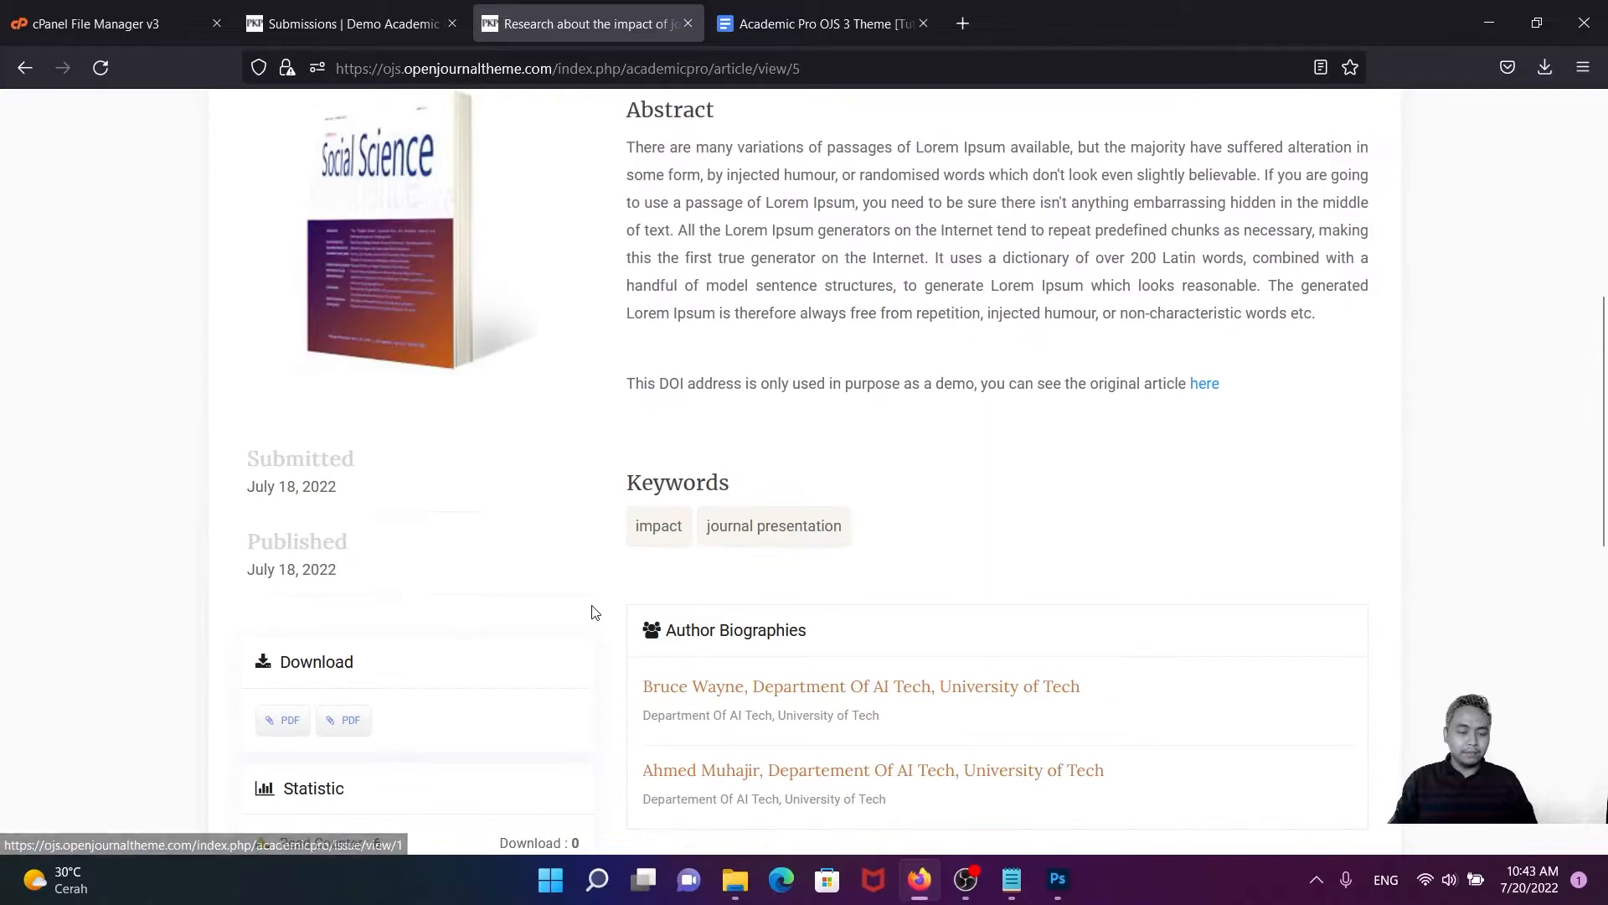
pyautogui.scroll(15, 598, 620)
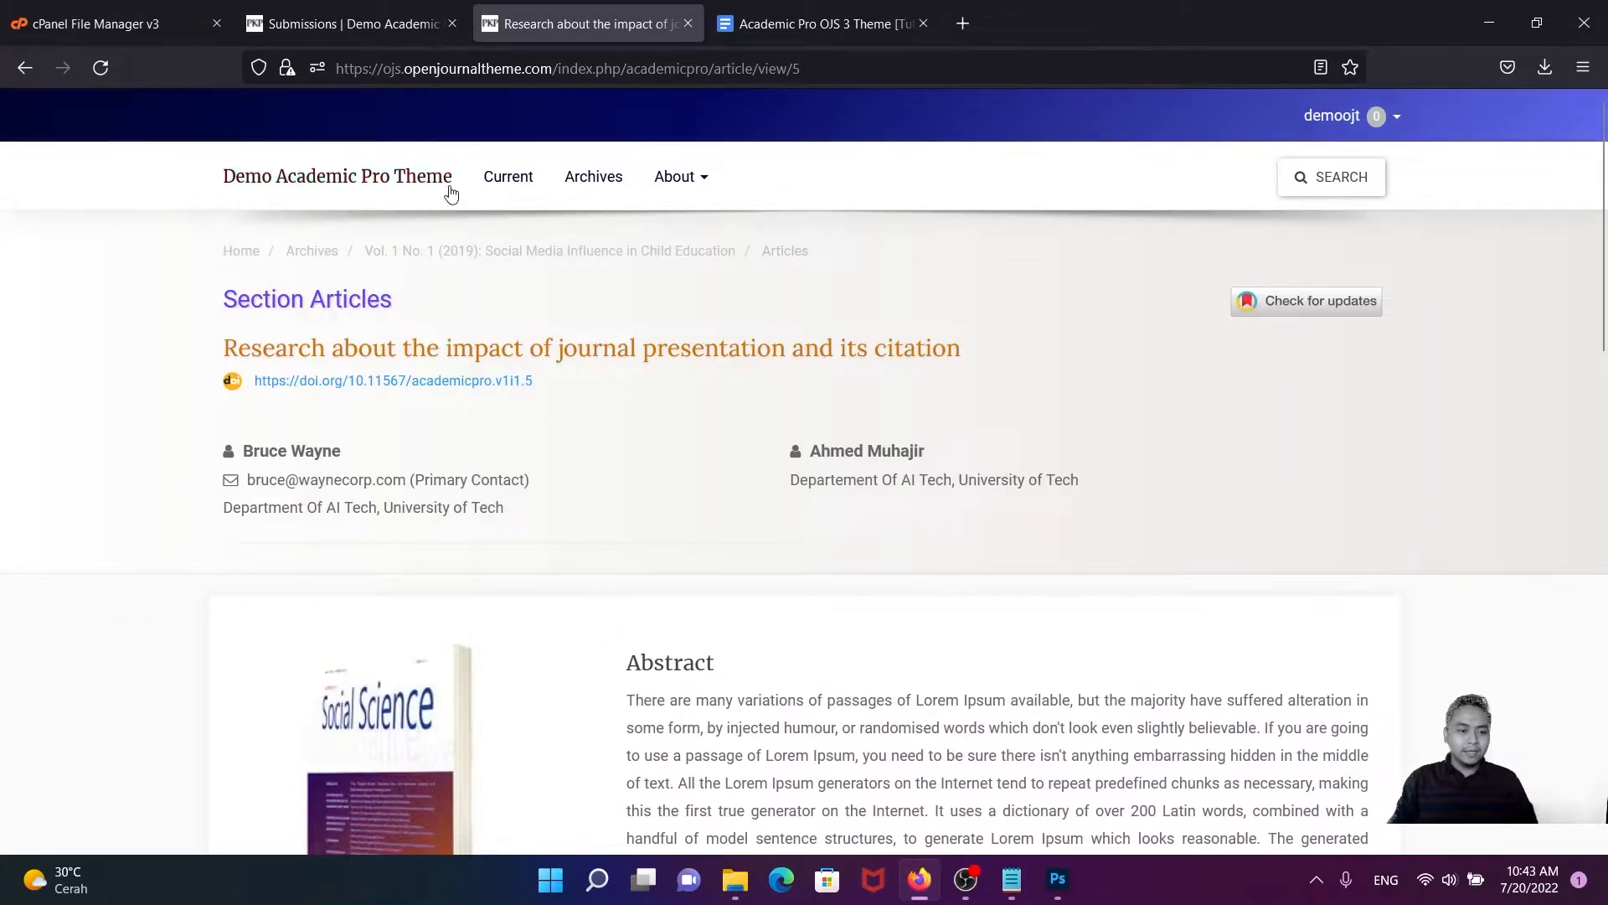
# - Return to the journal homepage and open the APC page from its sidebar links
pyautogui.click(241, 252)
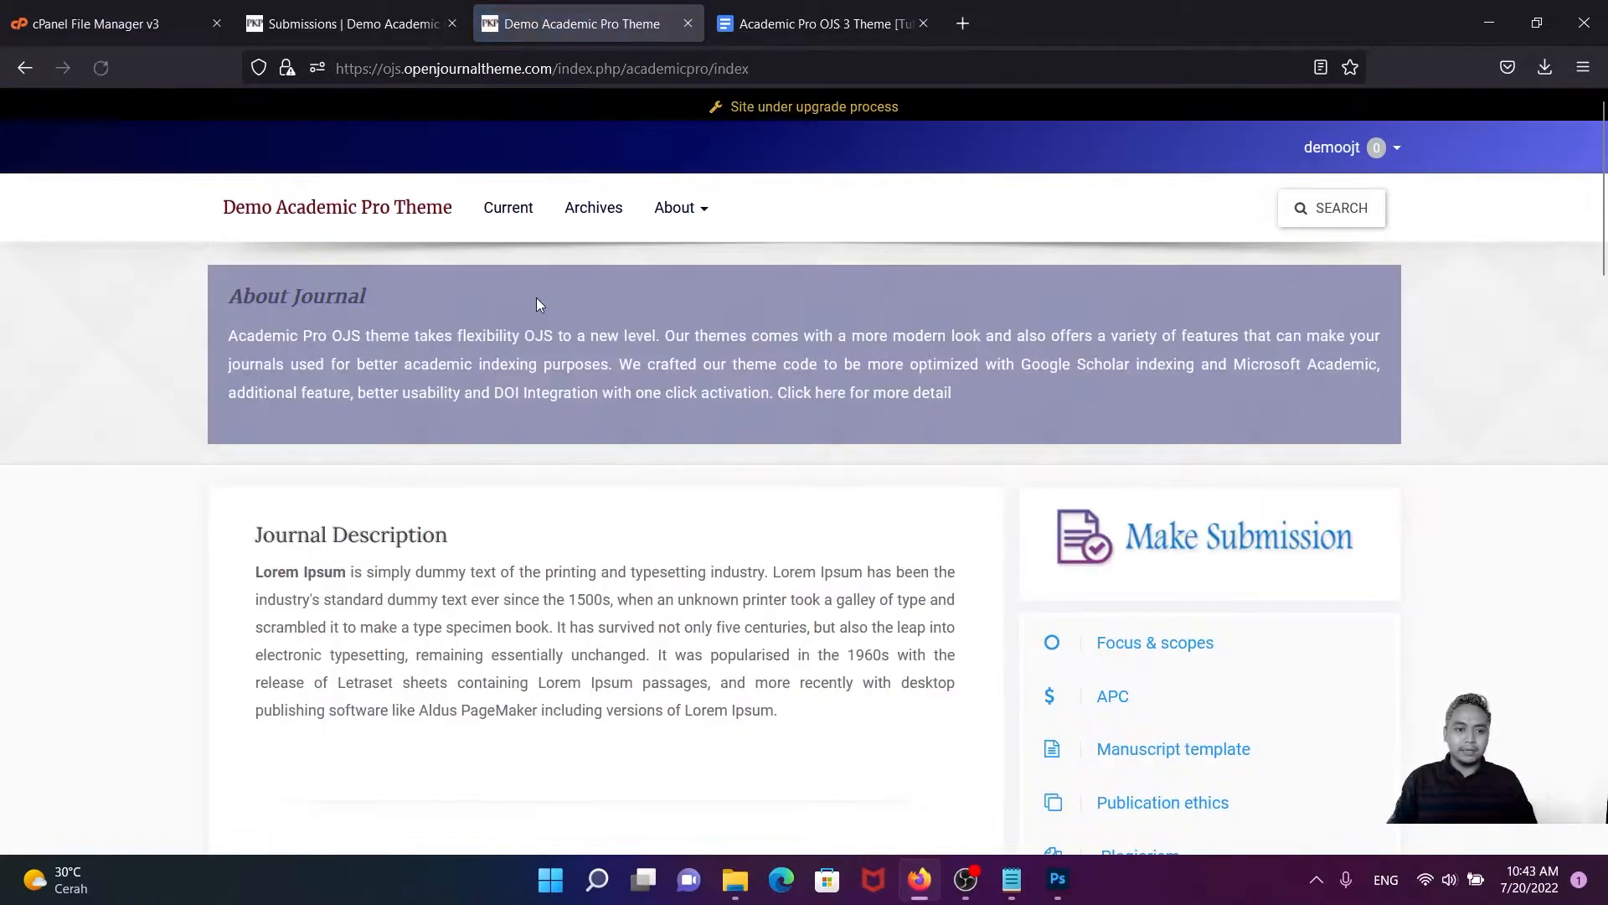
pyautogui.scroll(-4, 1084, 415)
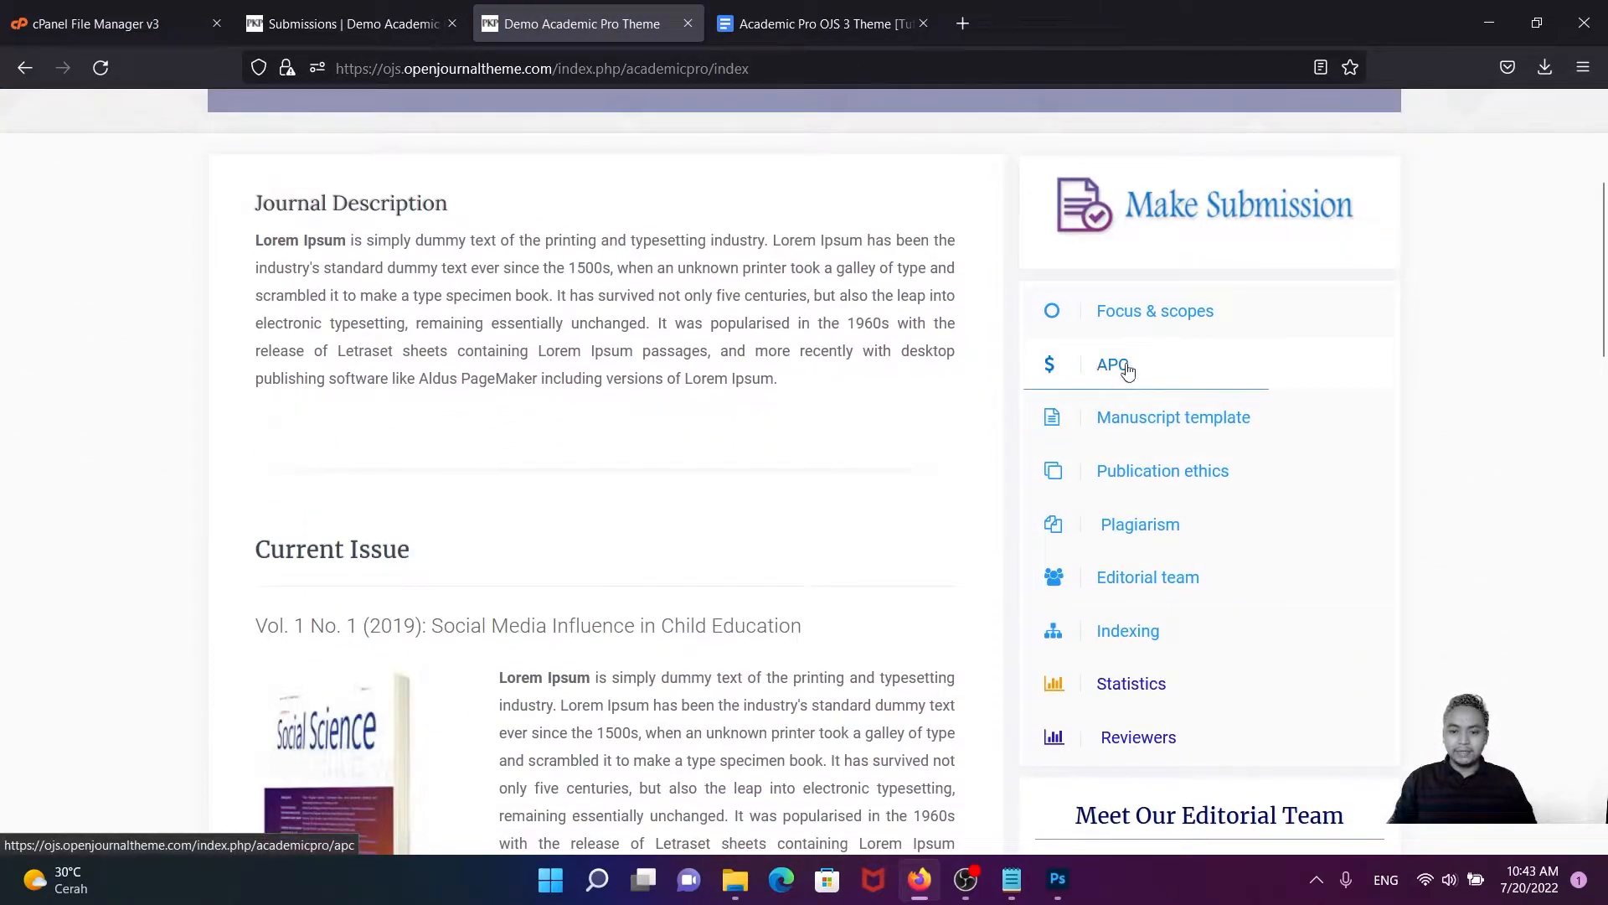
pyautogui.click(1117, 369)
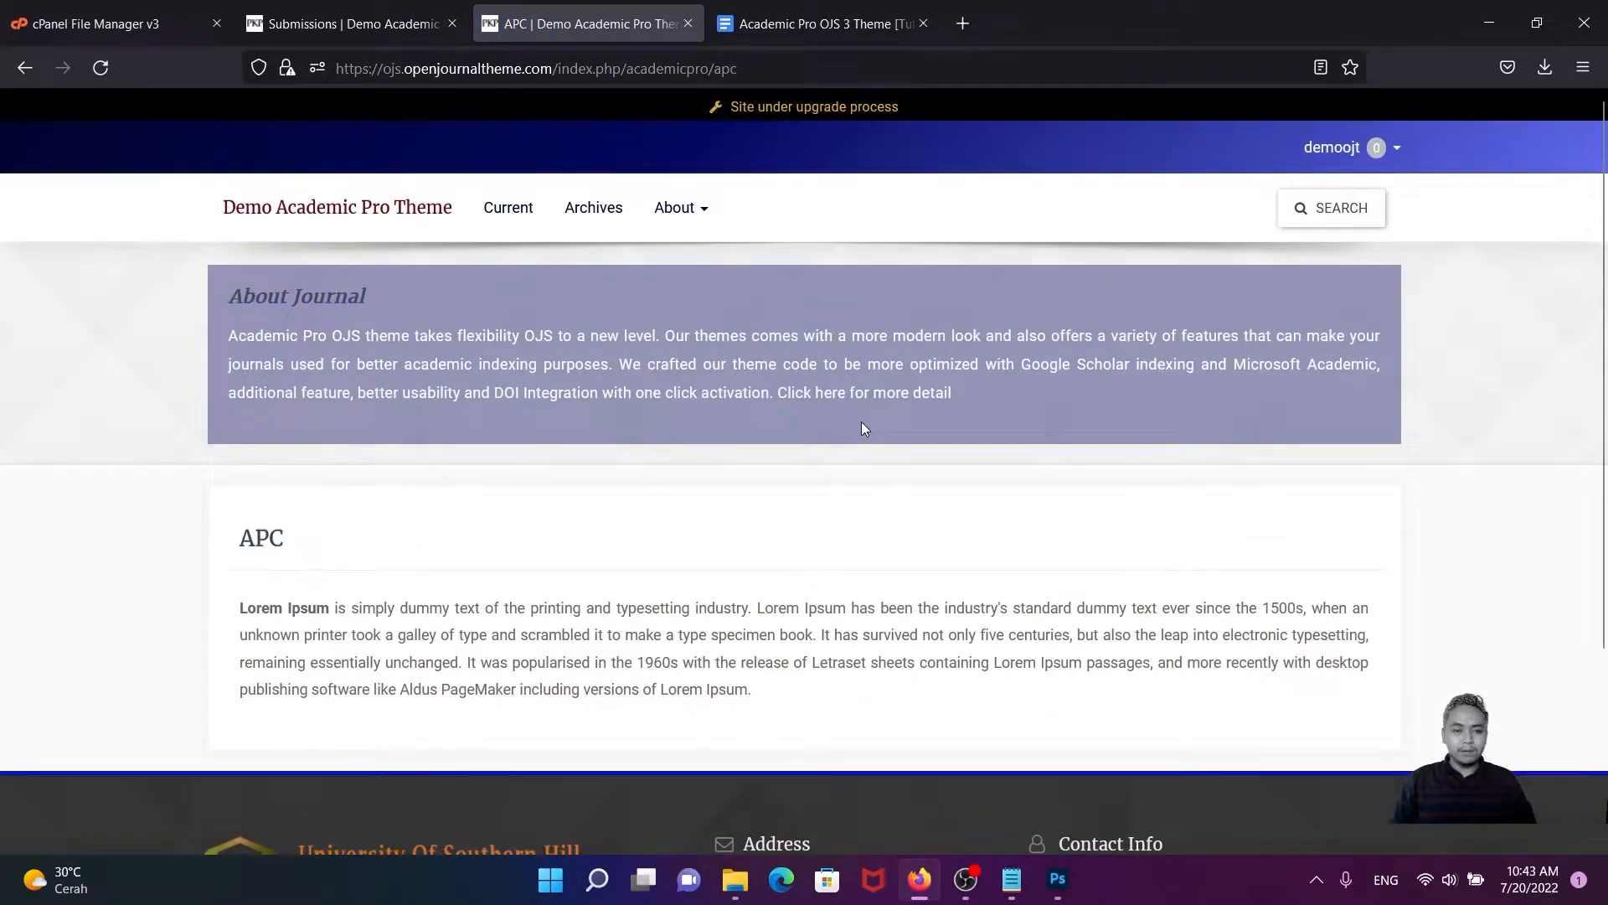
pyautogui.scroll(-1, 625, 452)
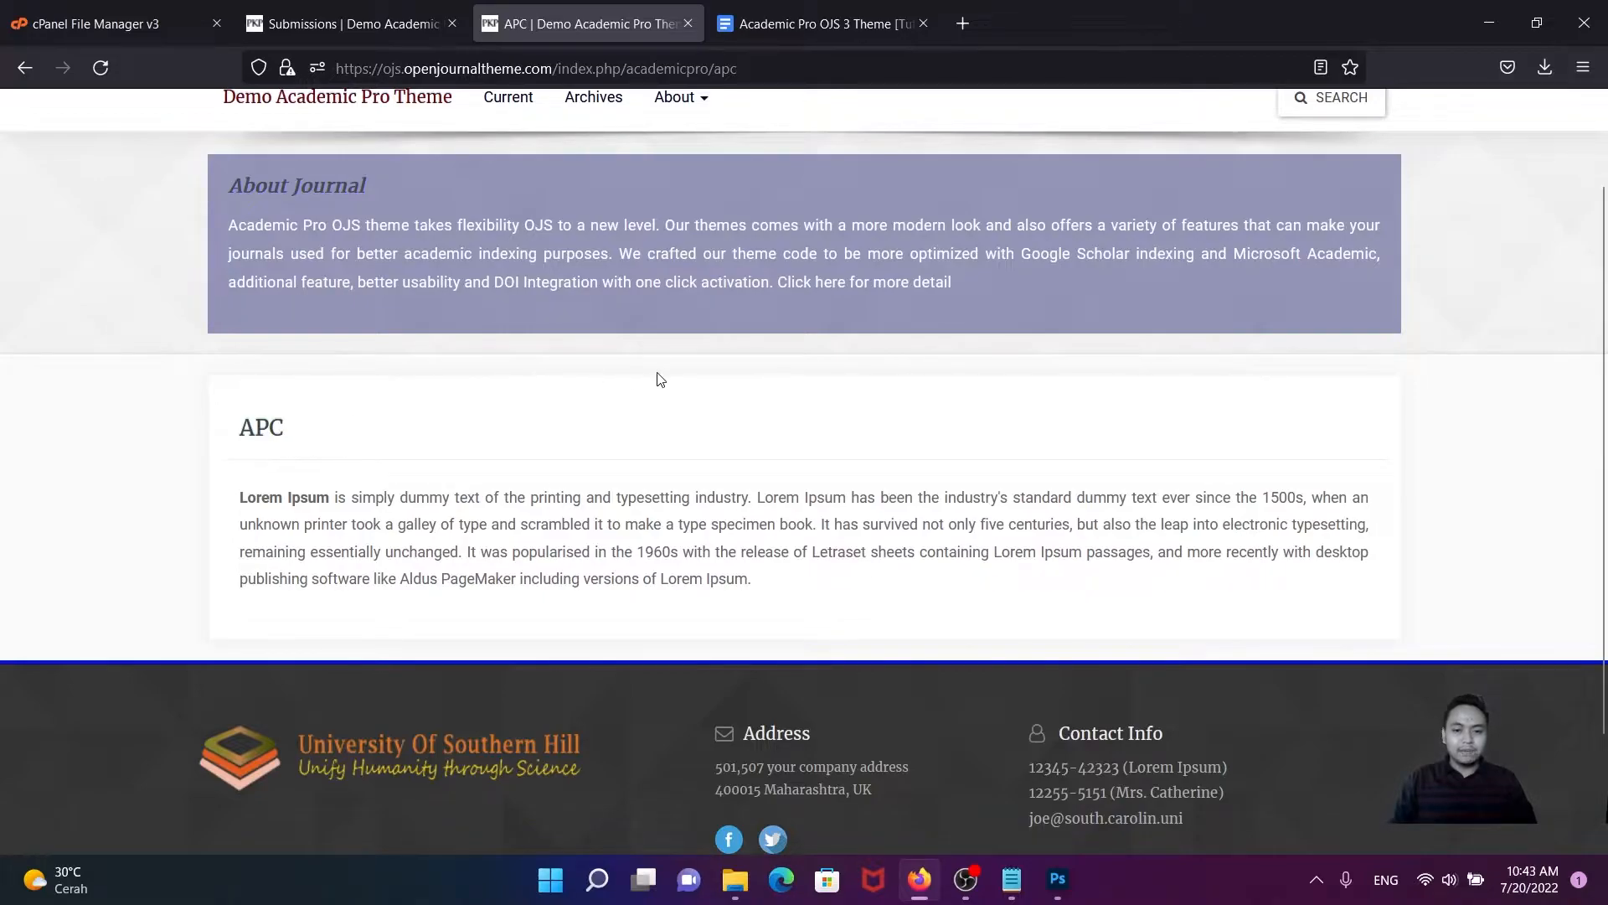
# - Open the journal homepage in a new browser tab and view the Make Submission block and sidebar links
pyautogui.scroll(2, 674, 352)
pyautogui.rightClick(377, 216)
pyautogui.click(401, 224)
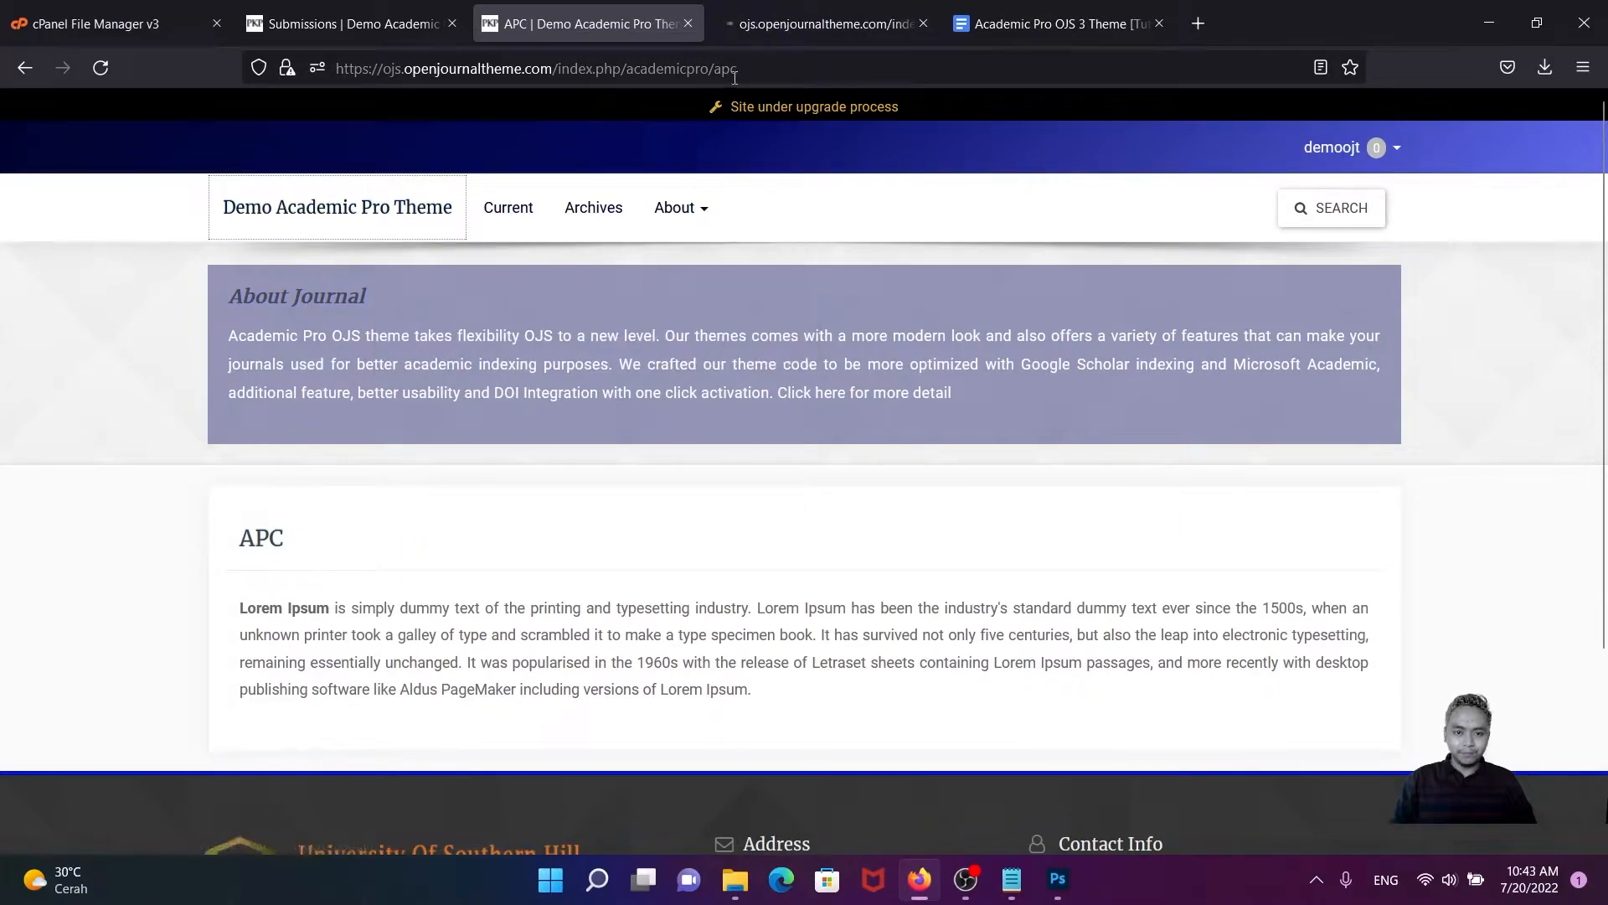
pyautogui.click(760, 23)
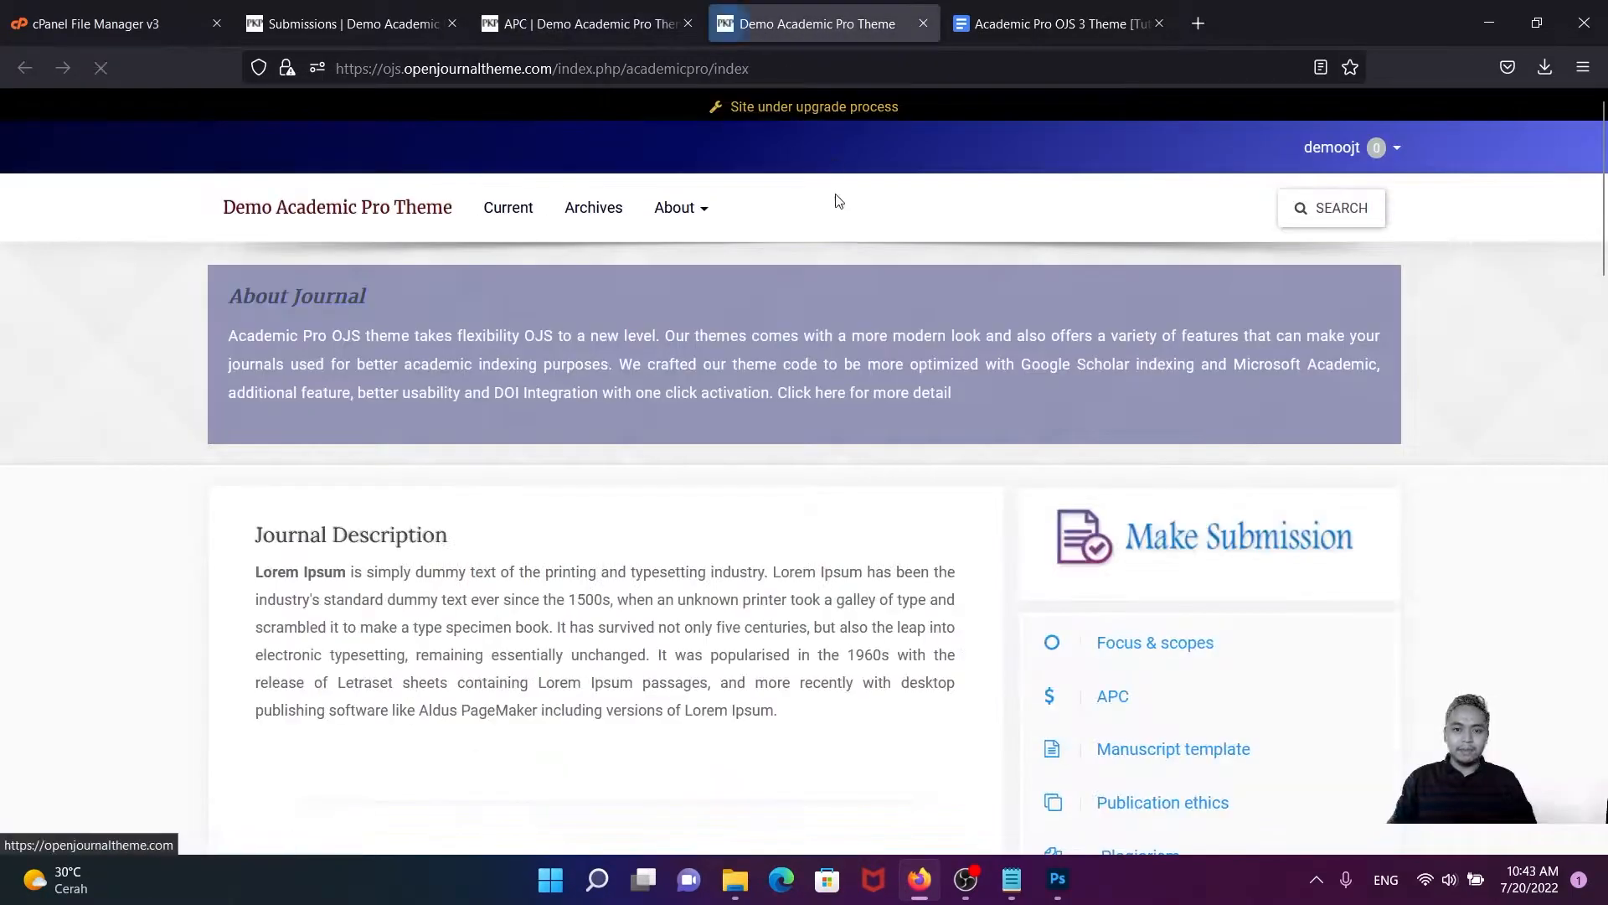
pyautogui.scroll(-3, 840, 235)
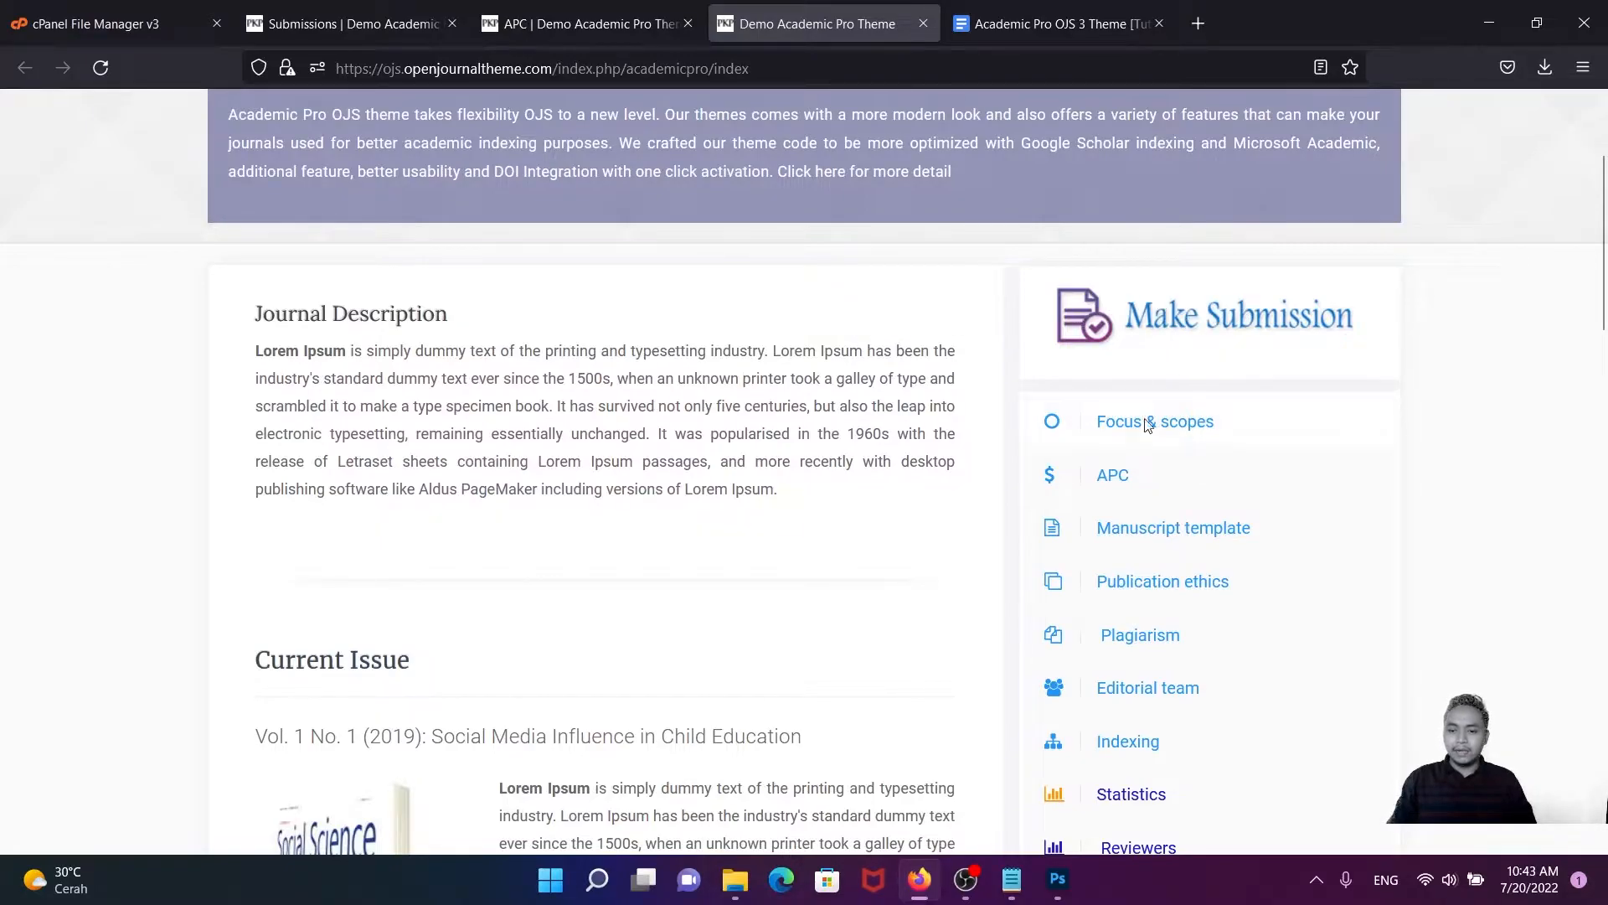
pyautogui.scroll(-1, 1091, 360)
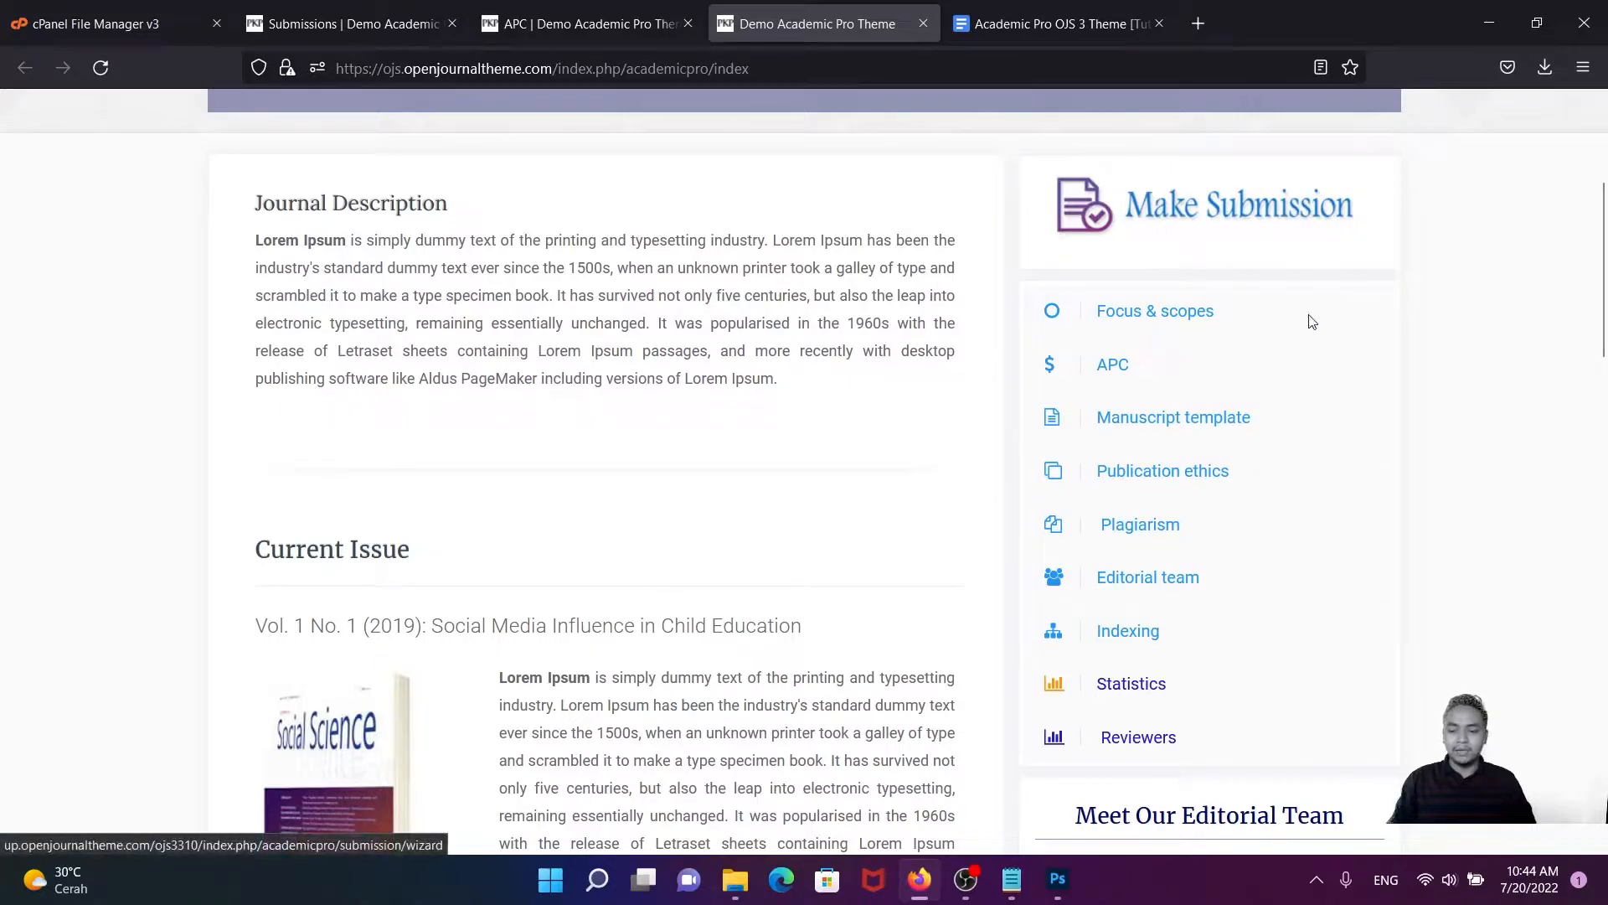
# - Return to the APC page, bring up custom.css in Notepad and review its CSS rules for article history, header background, padding and centering
pyautogui.click(591, 17)
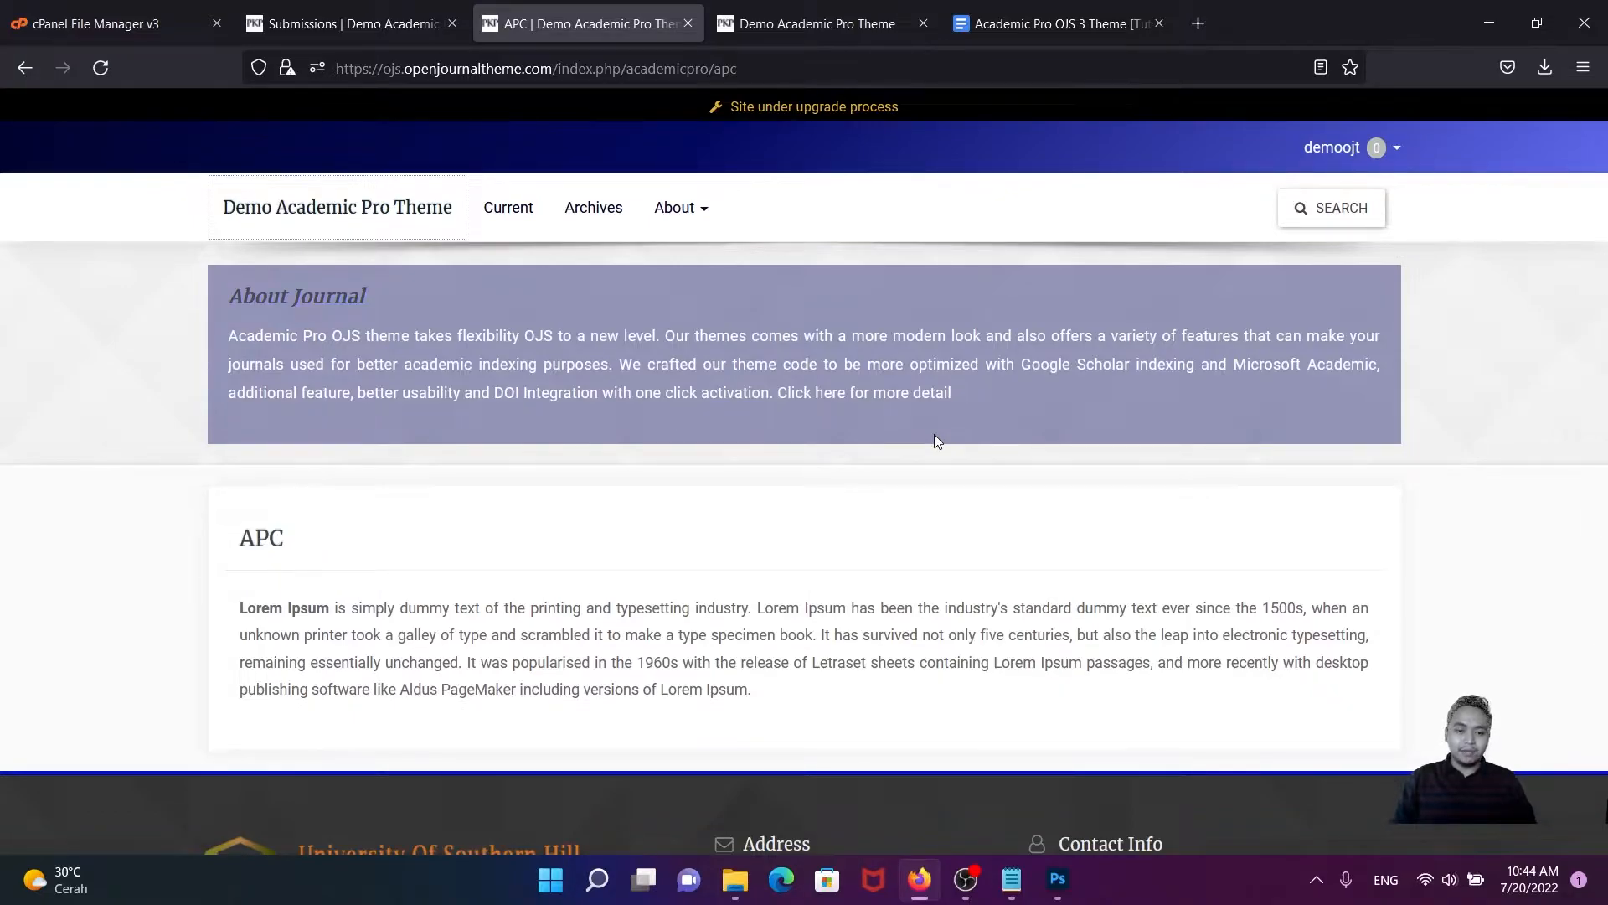
pyautogui.click(1013, 876)
pyautogui.scroll(3, 829, 473)
pyautogui.scroll(2, 771, 475)
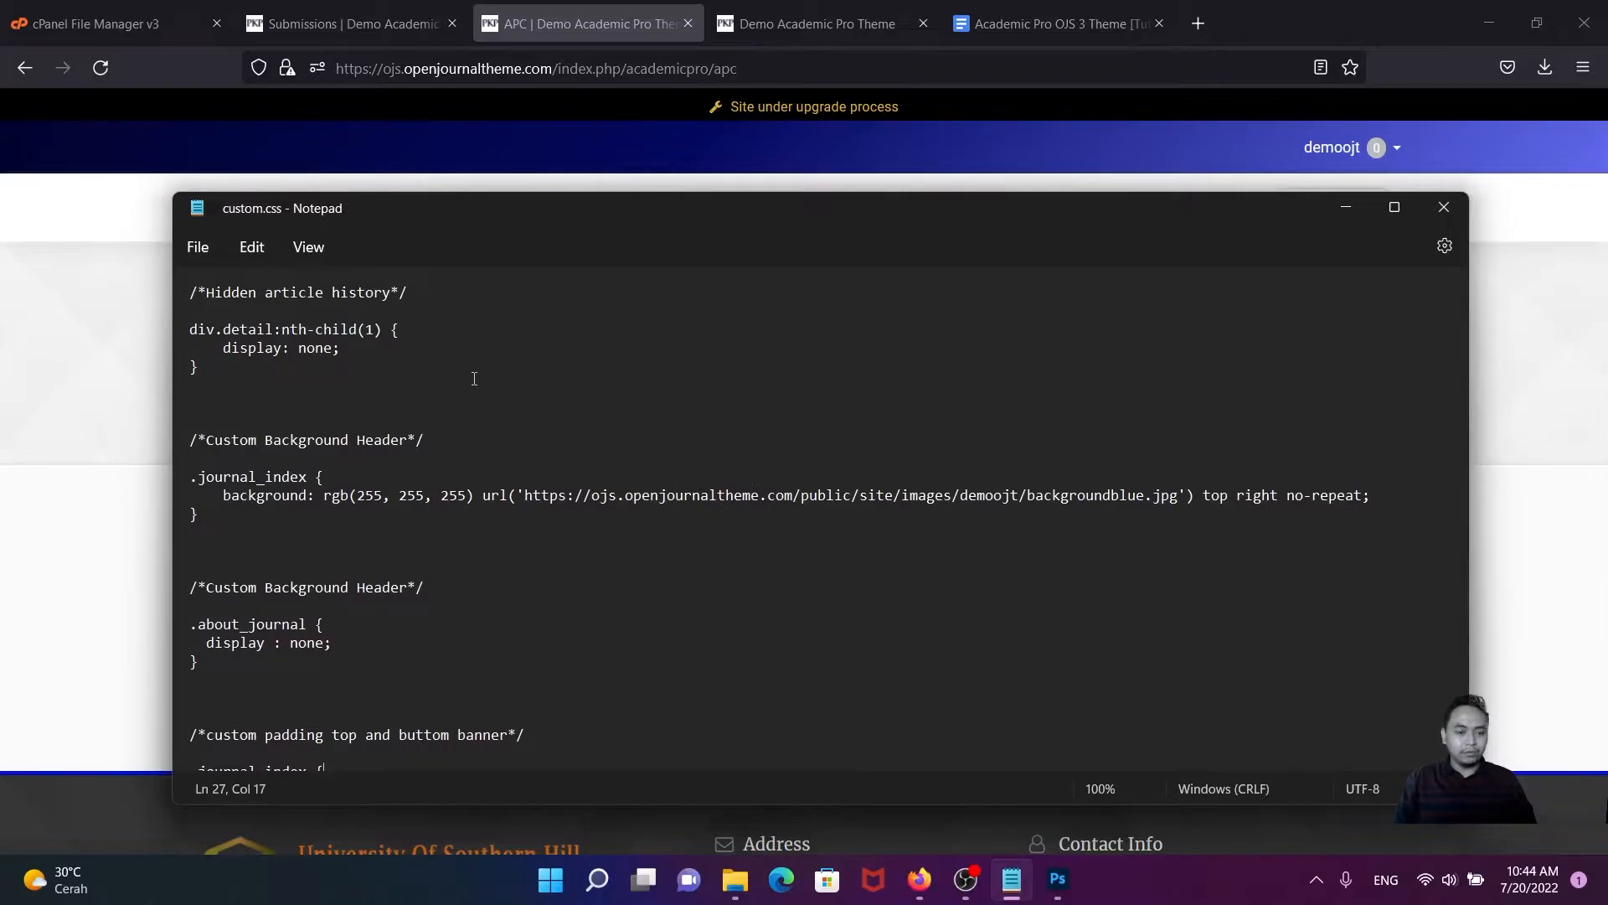
pyautogui.scroll(-4, 221, 375)
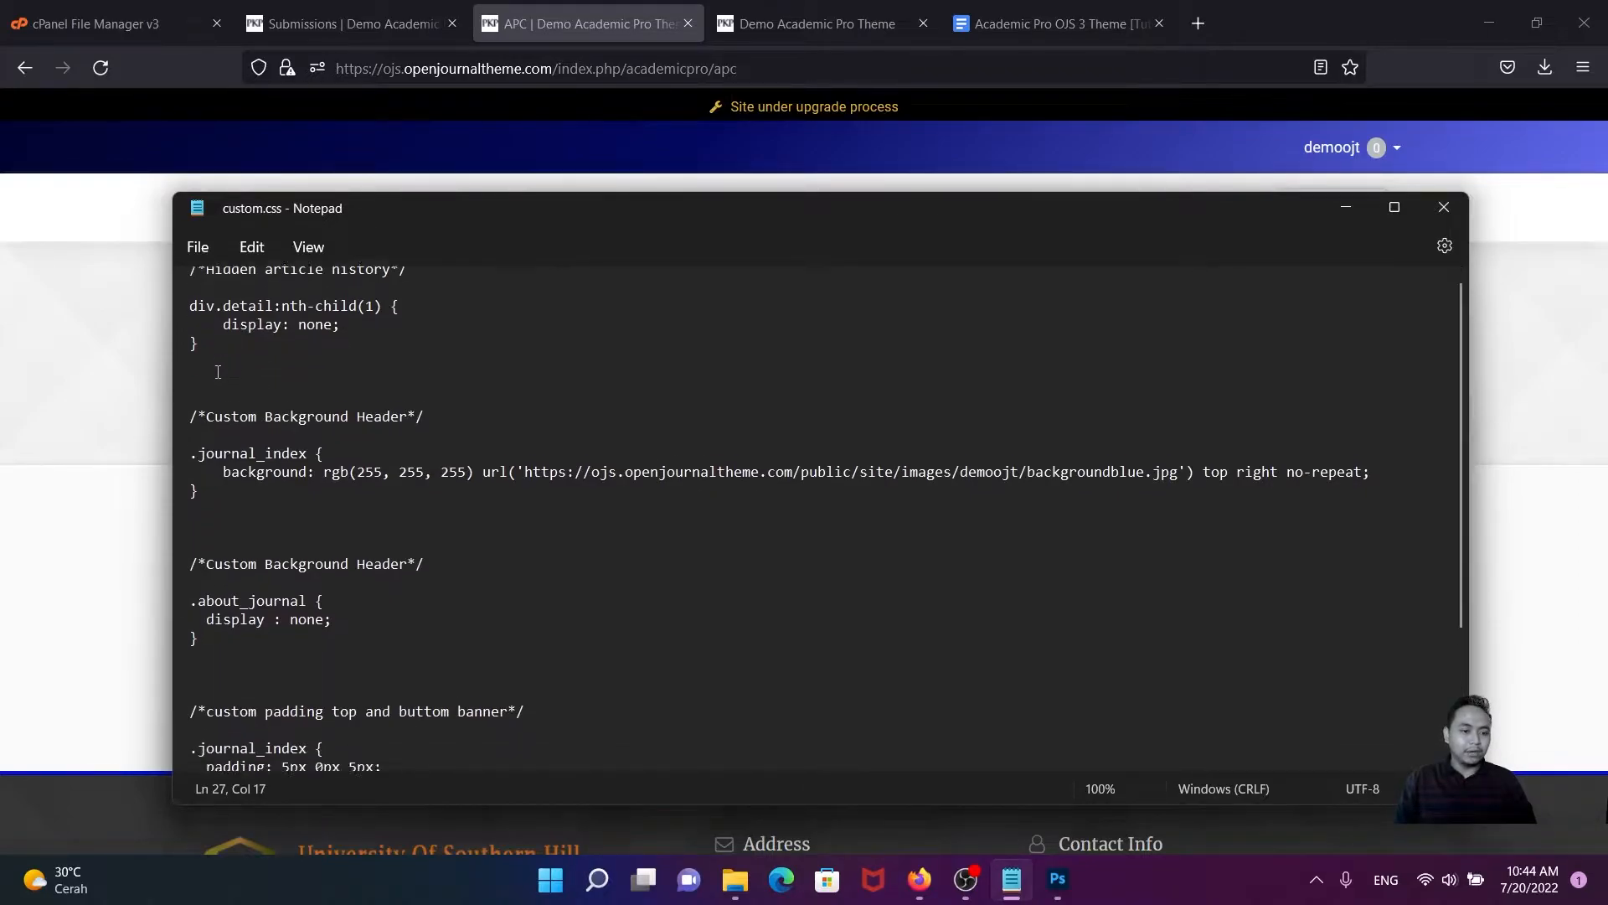
pyautogui.scroll(4, 218, 377)
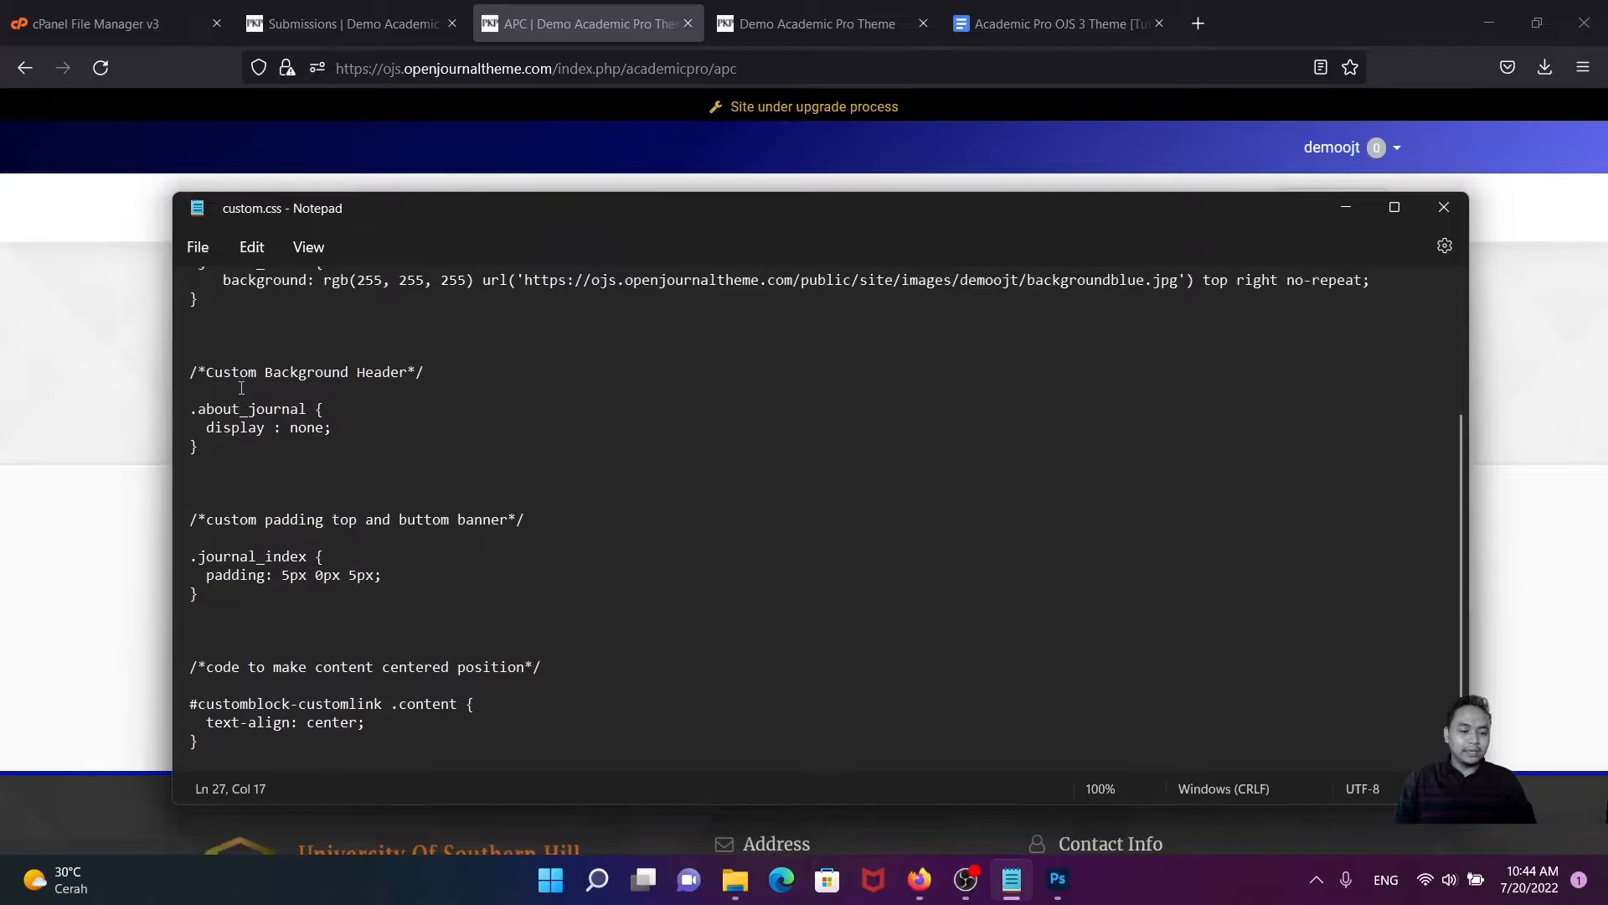
pyautogui.scroll(-2, 247, 394)
pyautogui.scroll(-2, 247, 394)
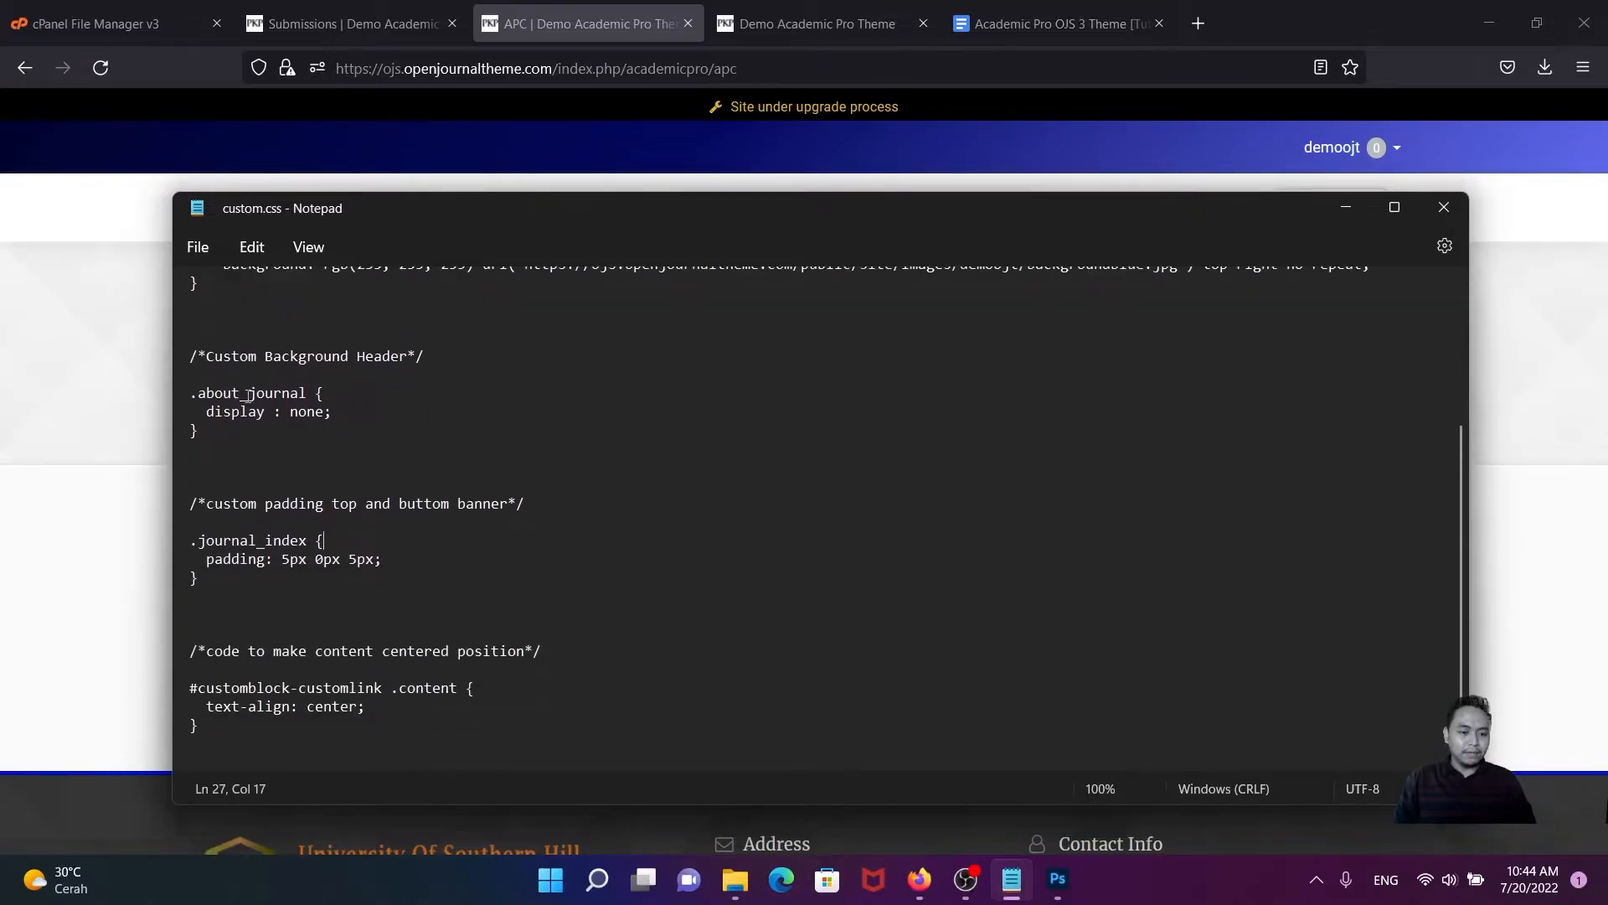
pyautogui.scroll(2, 305, 491)
pyautogui.scroll(2, 305, 491)
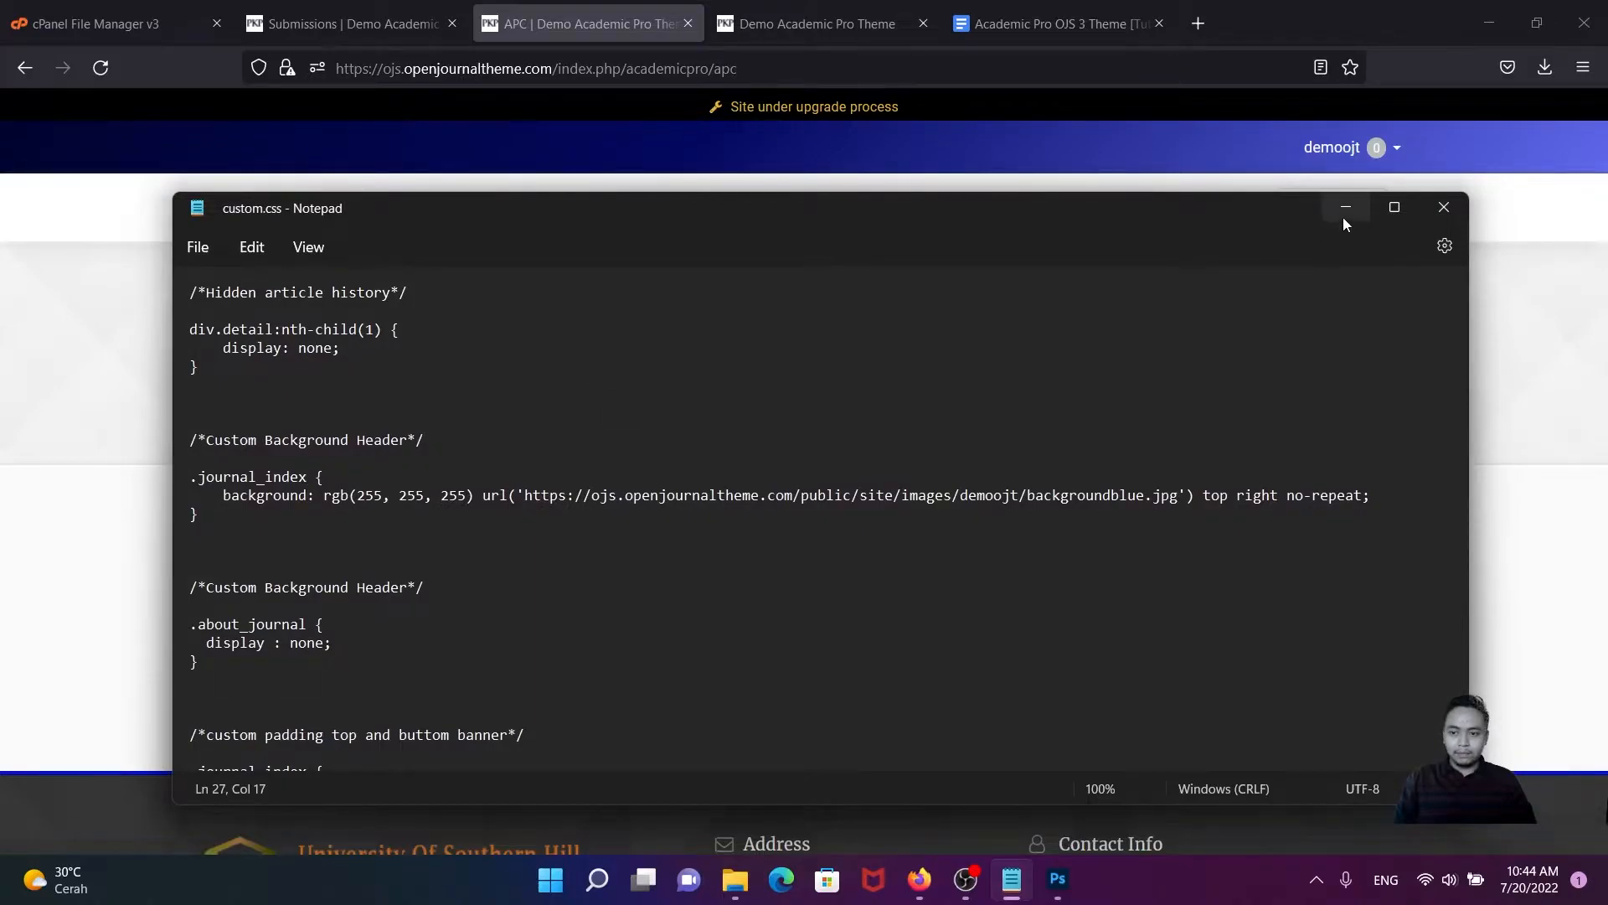
pyautogui.click(1345, 207)
# - Check the entries under About in the journal's navigation and open the current issue page
pyautogui.click(677, 208)
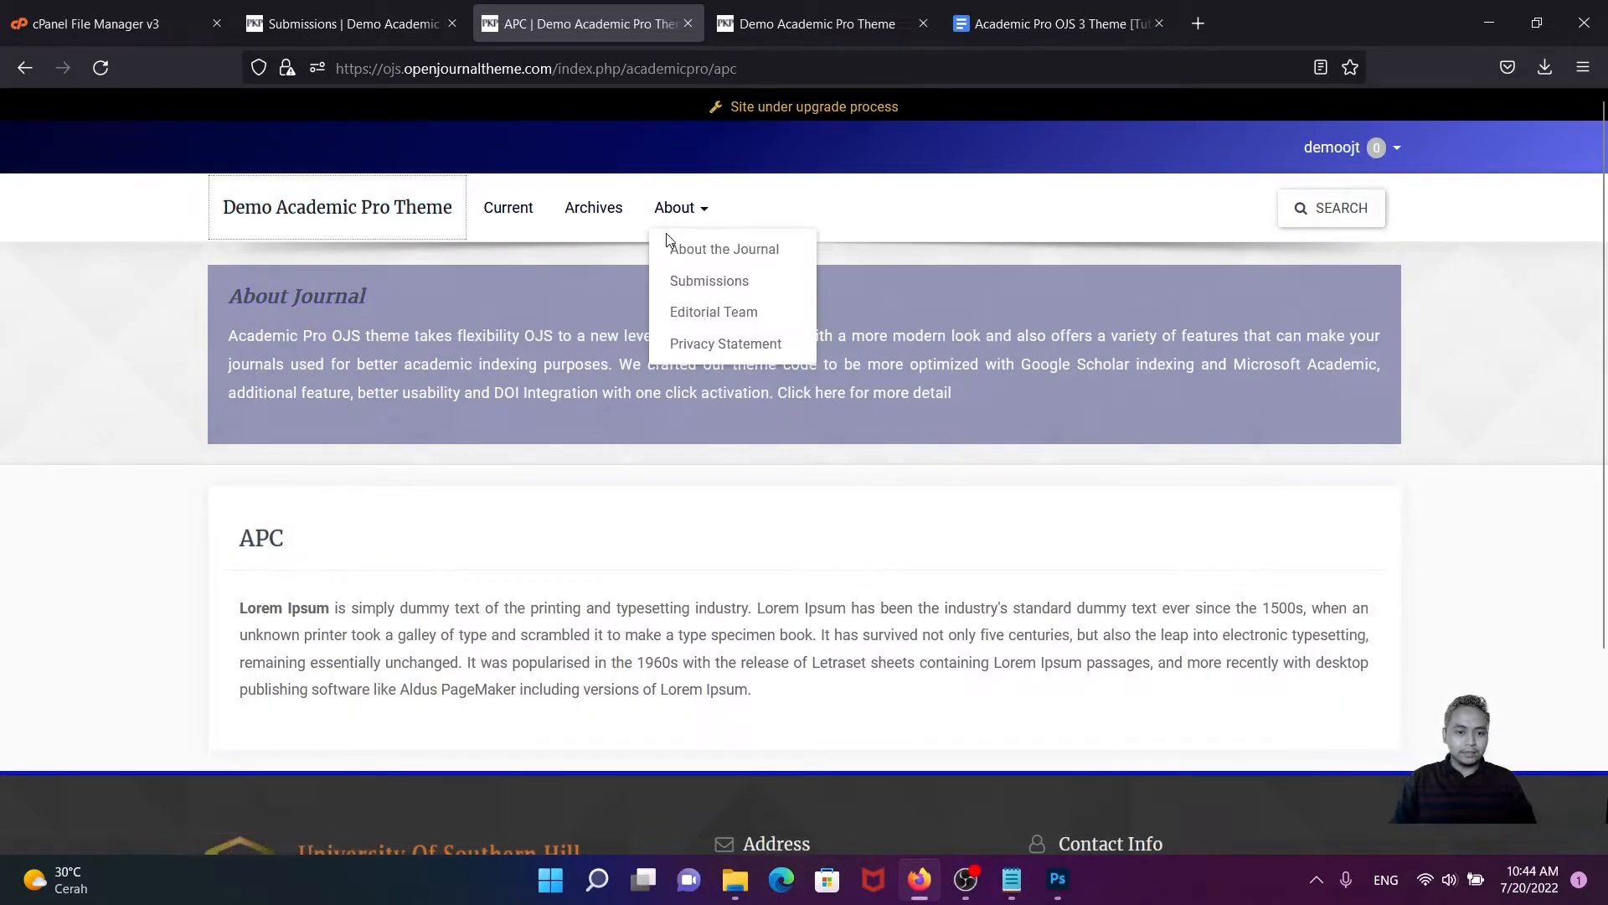
pyautogui.click(486, 233)
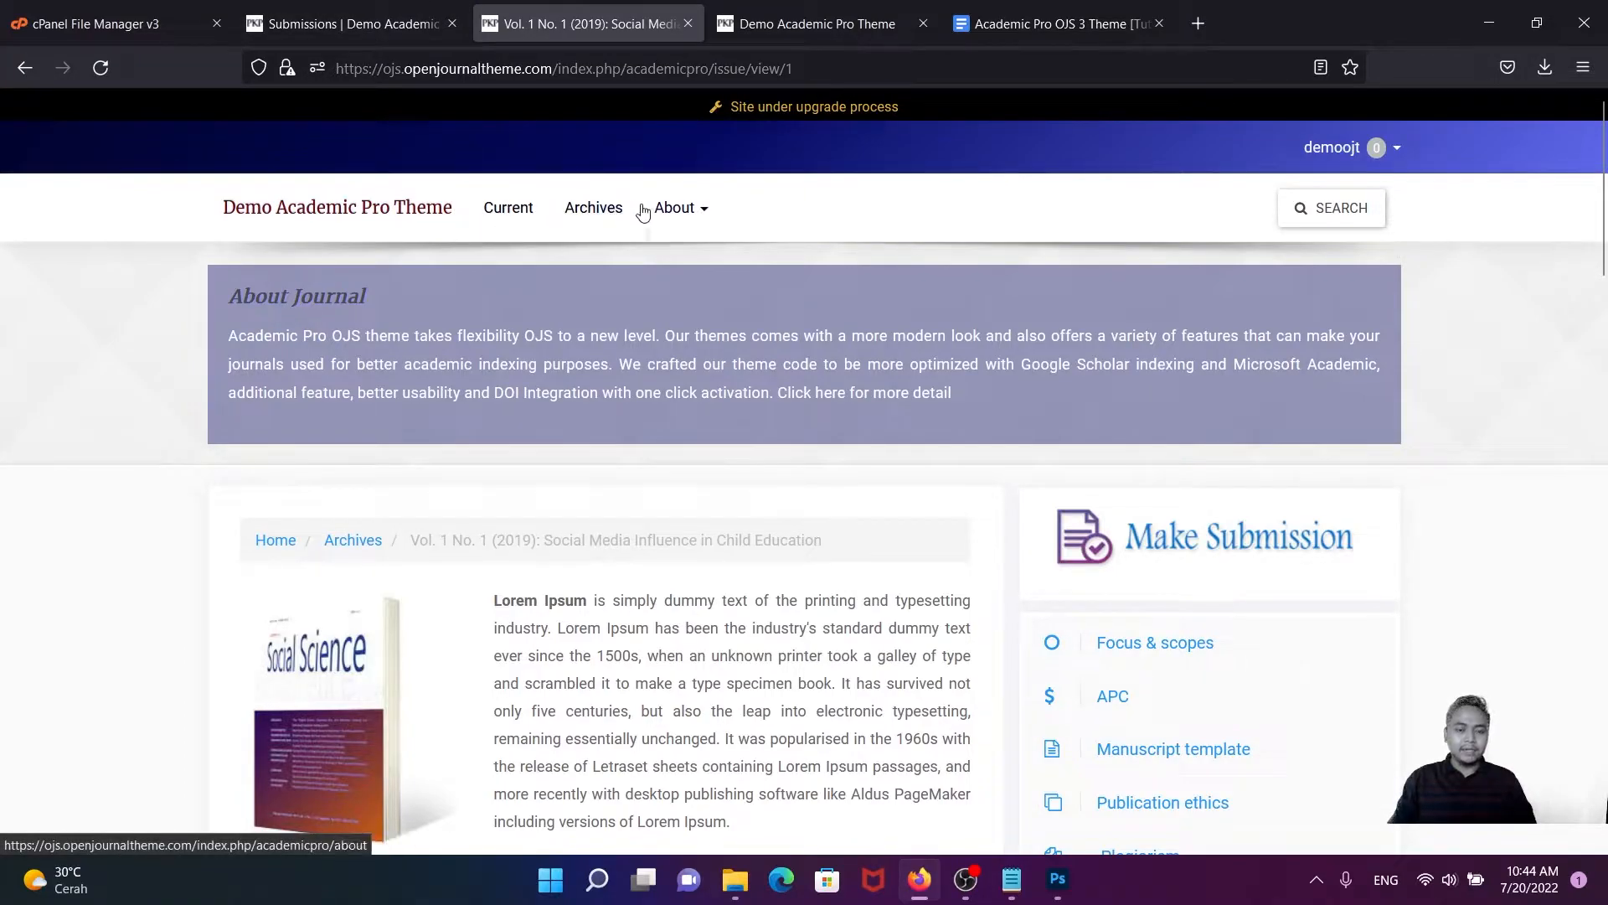
# - Open the Navigation setup in the journal dashboard's website settings
pyautogui.click(355, 32)
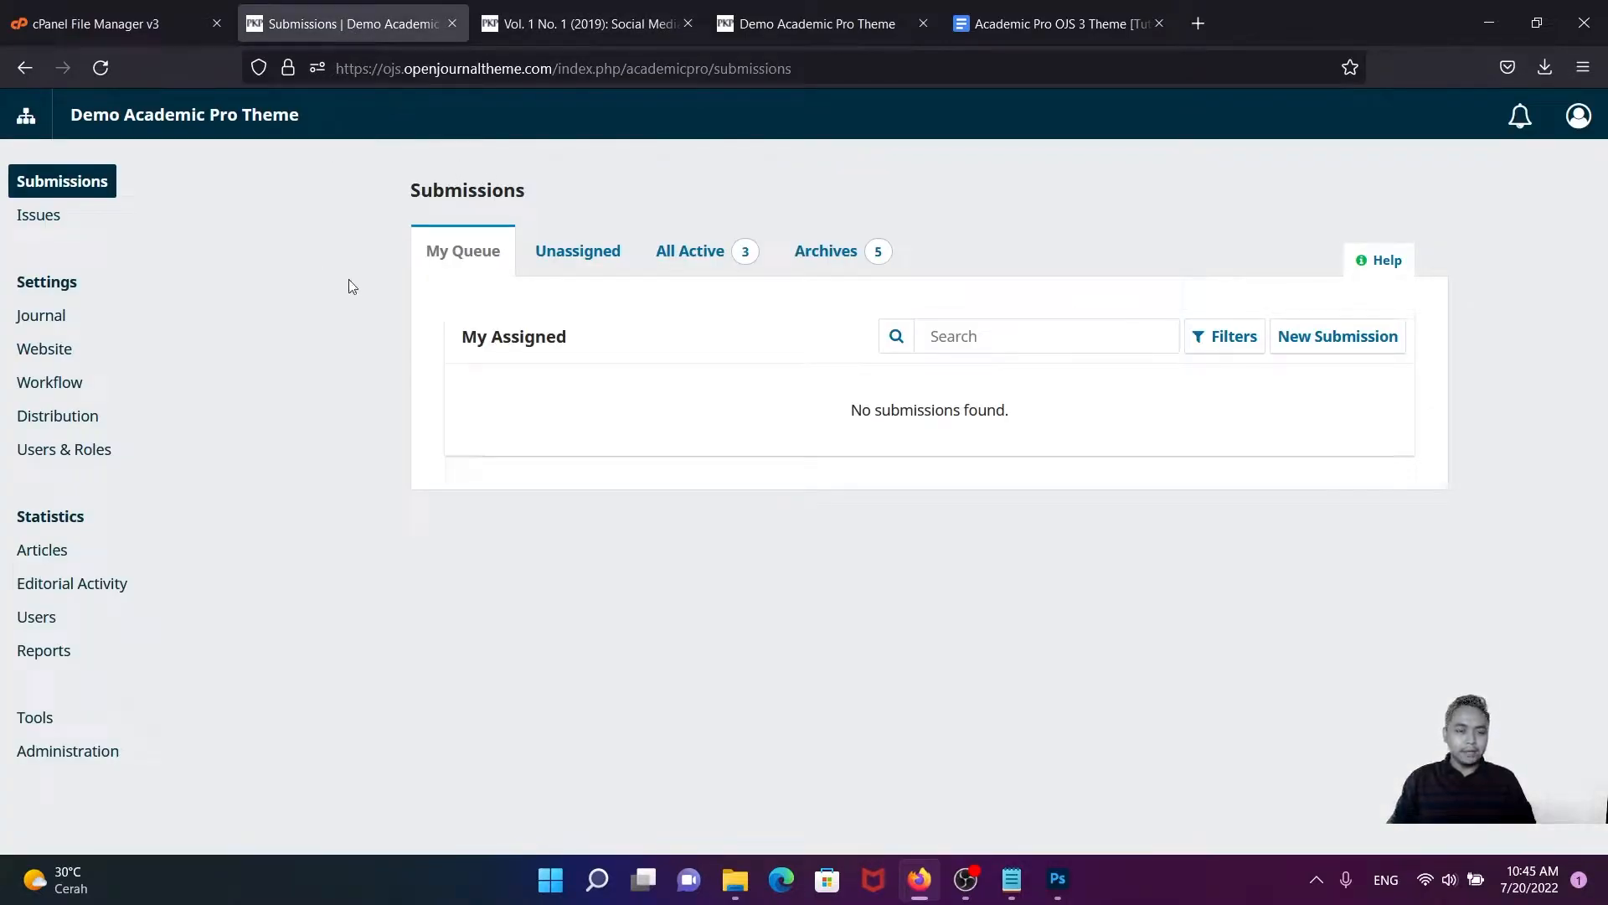
pyautogui.click(66, 348)
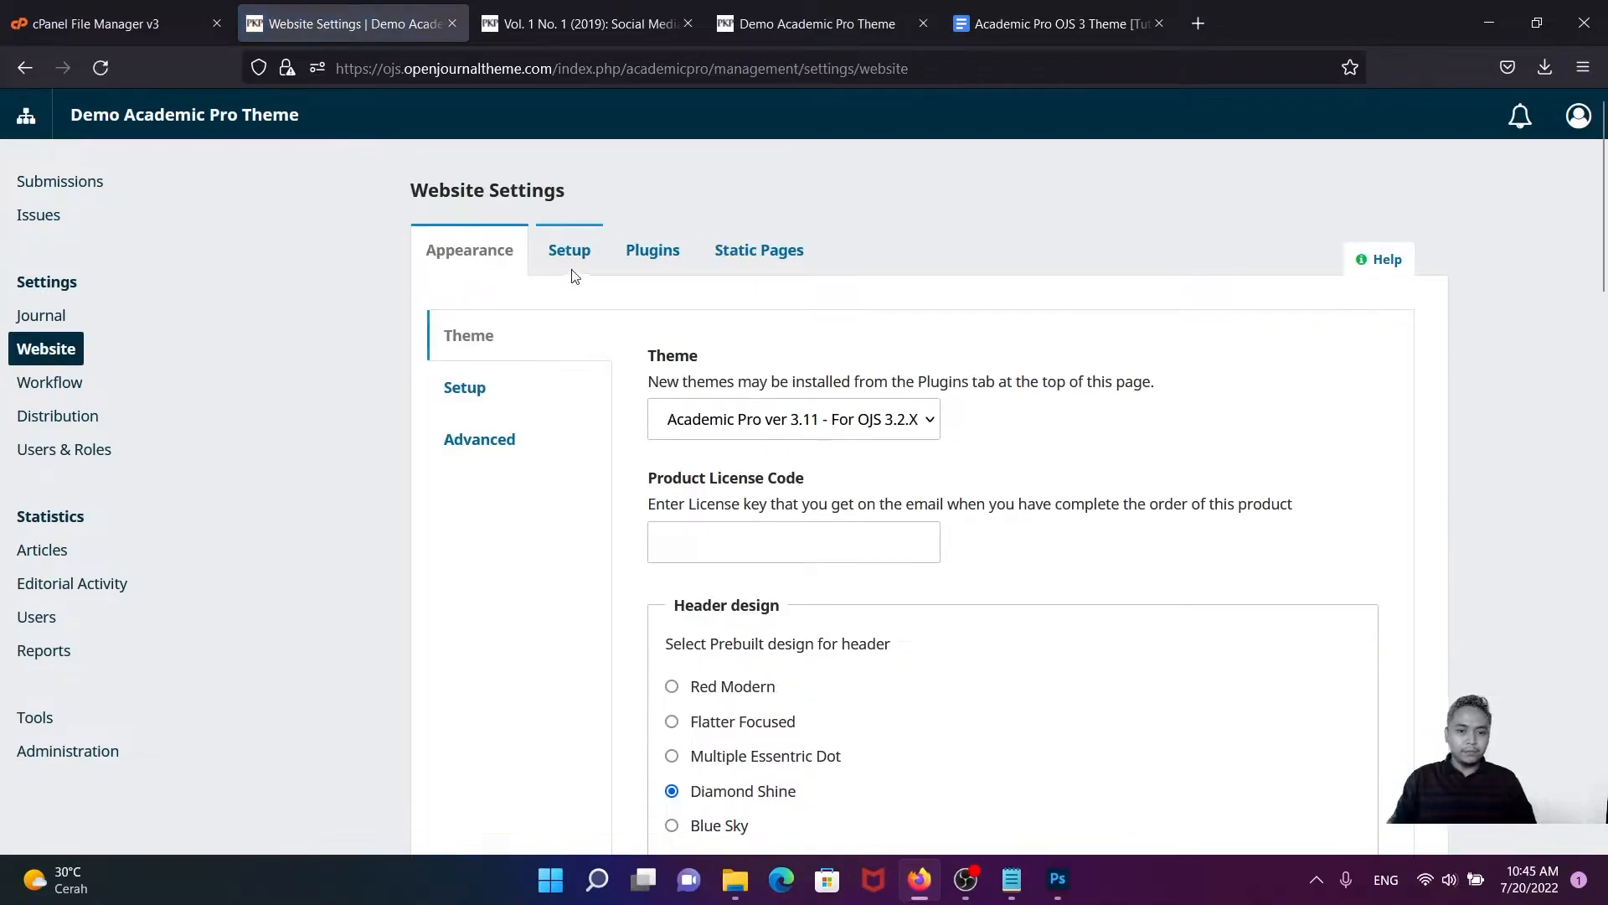
pyautogui.click(588, 255)
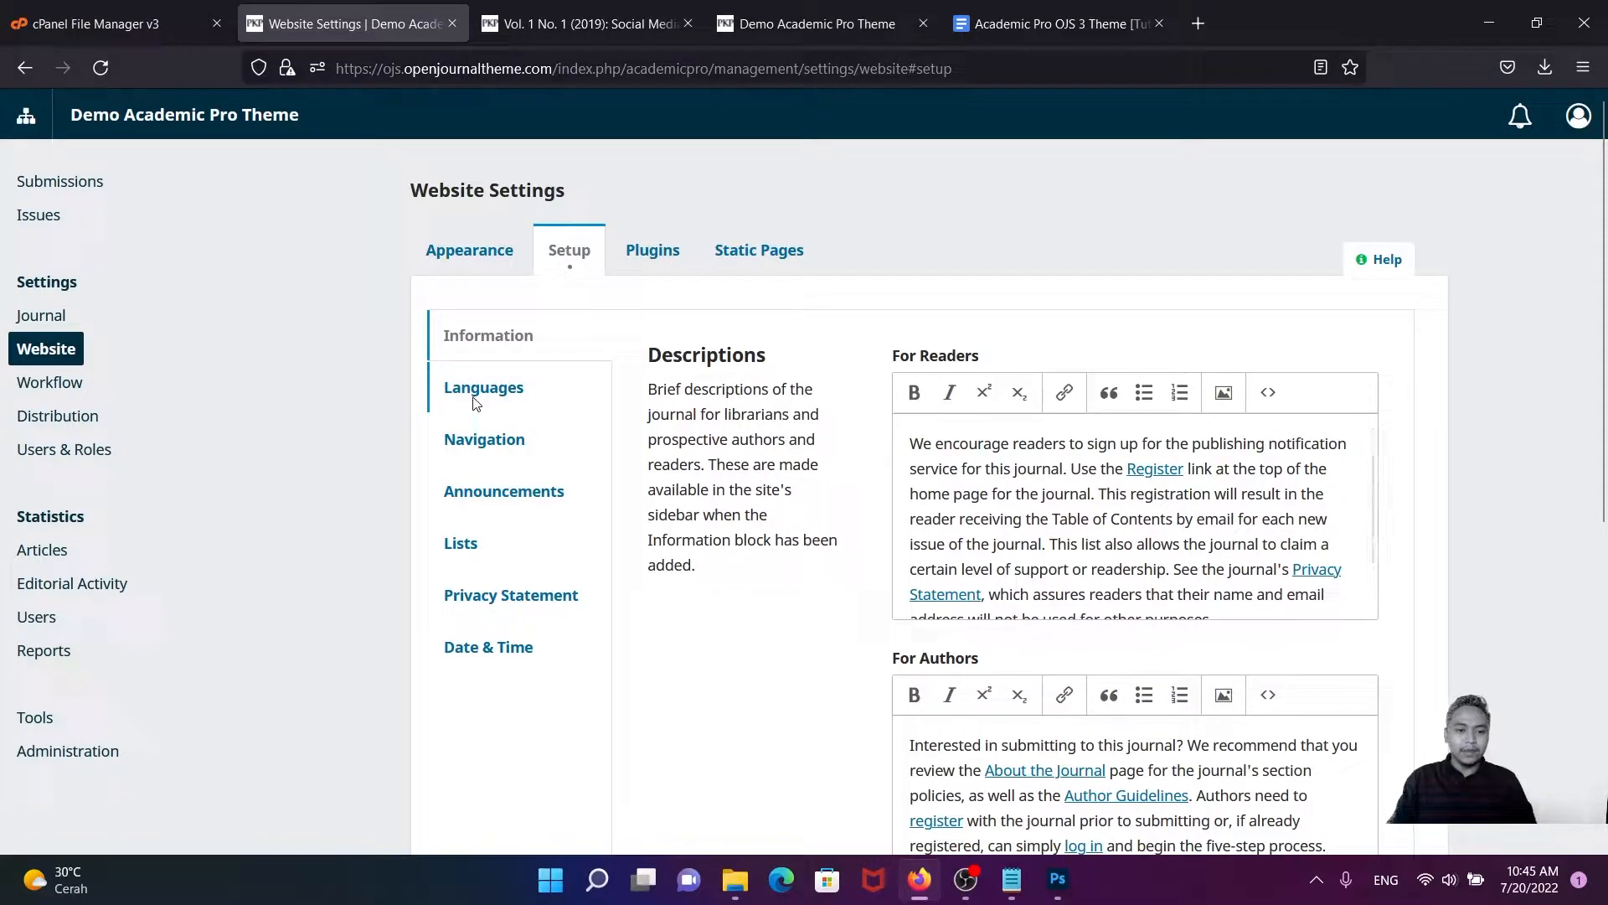
pyautogui.click(491, 449)
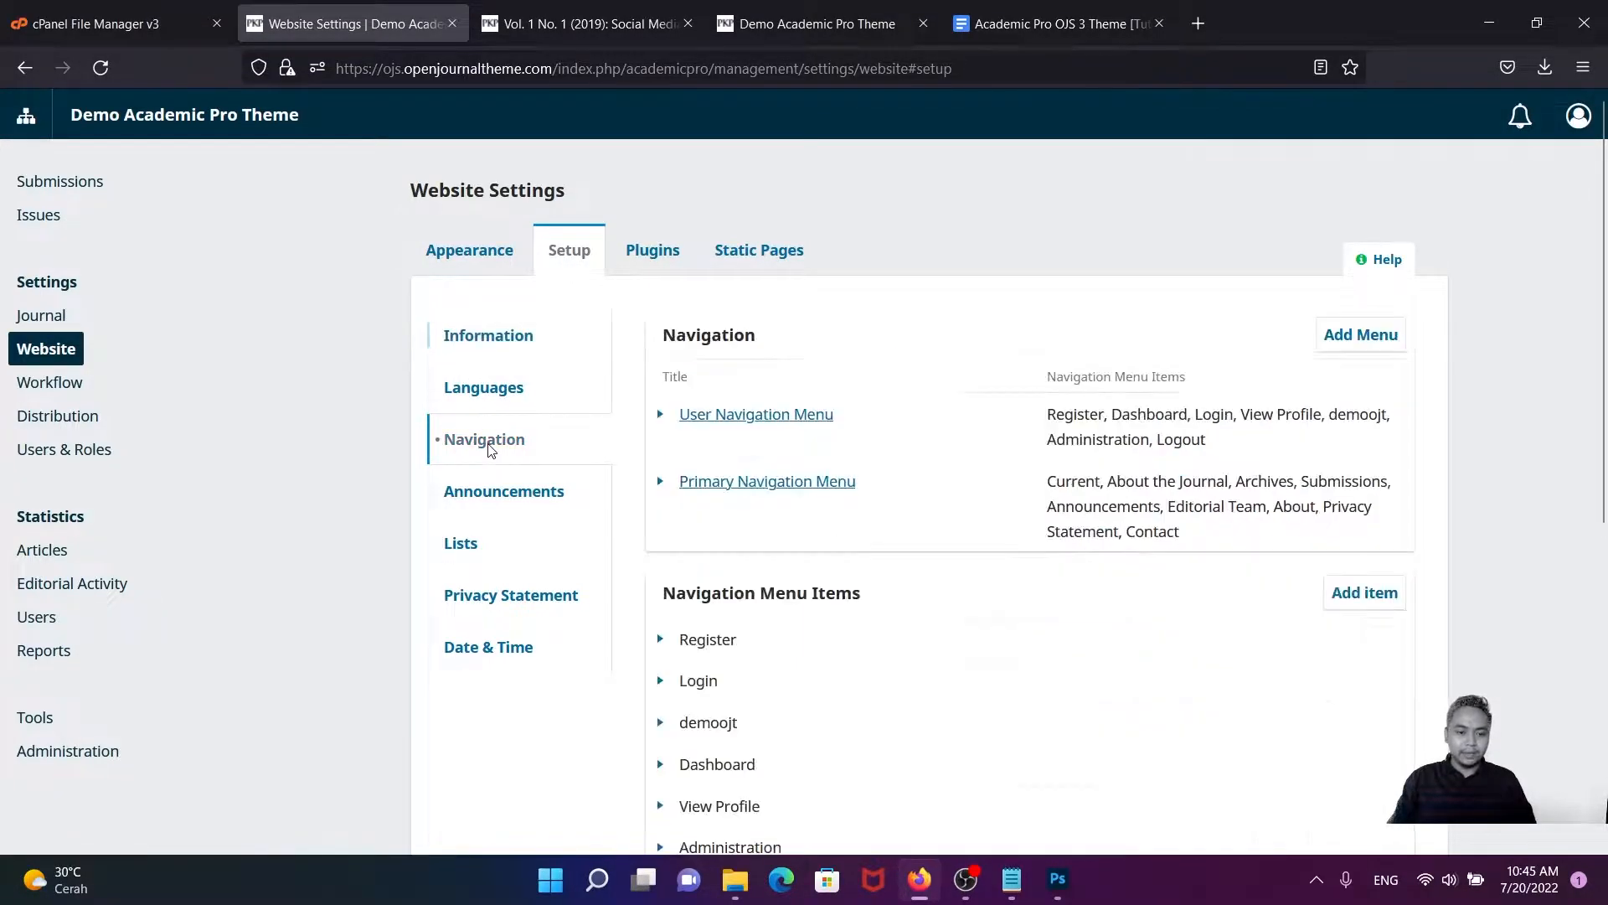
# - Examine the list of navigation menu items from Register through Search
pyautogui.scroll(-4, 773, 458)
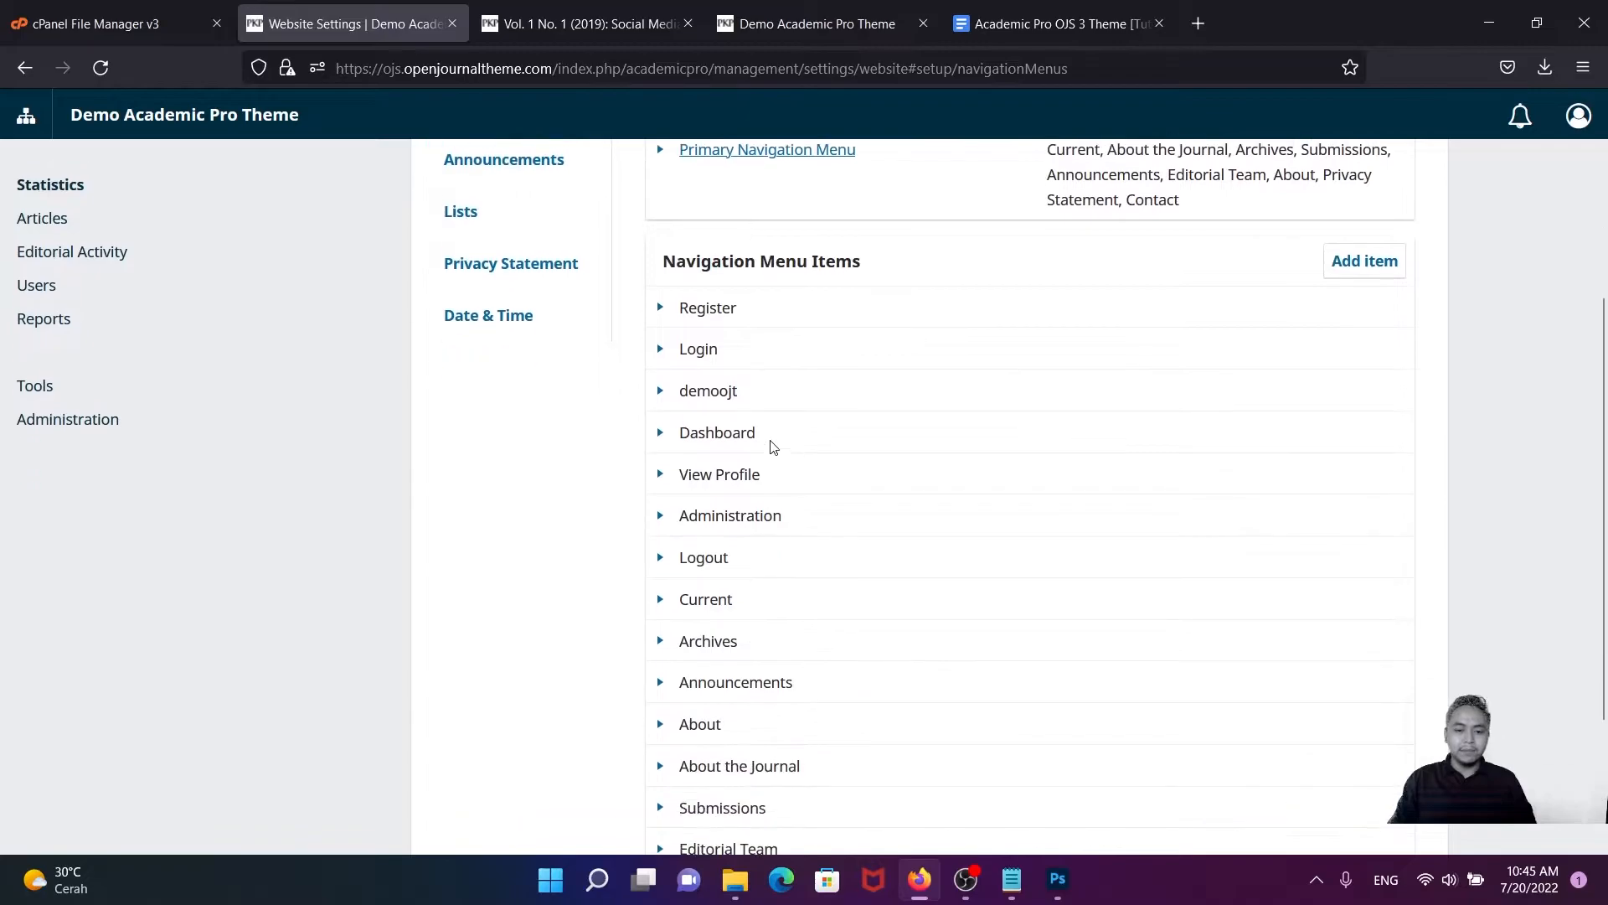
pyautogui.scroll(-3, 772, 447)
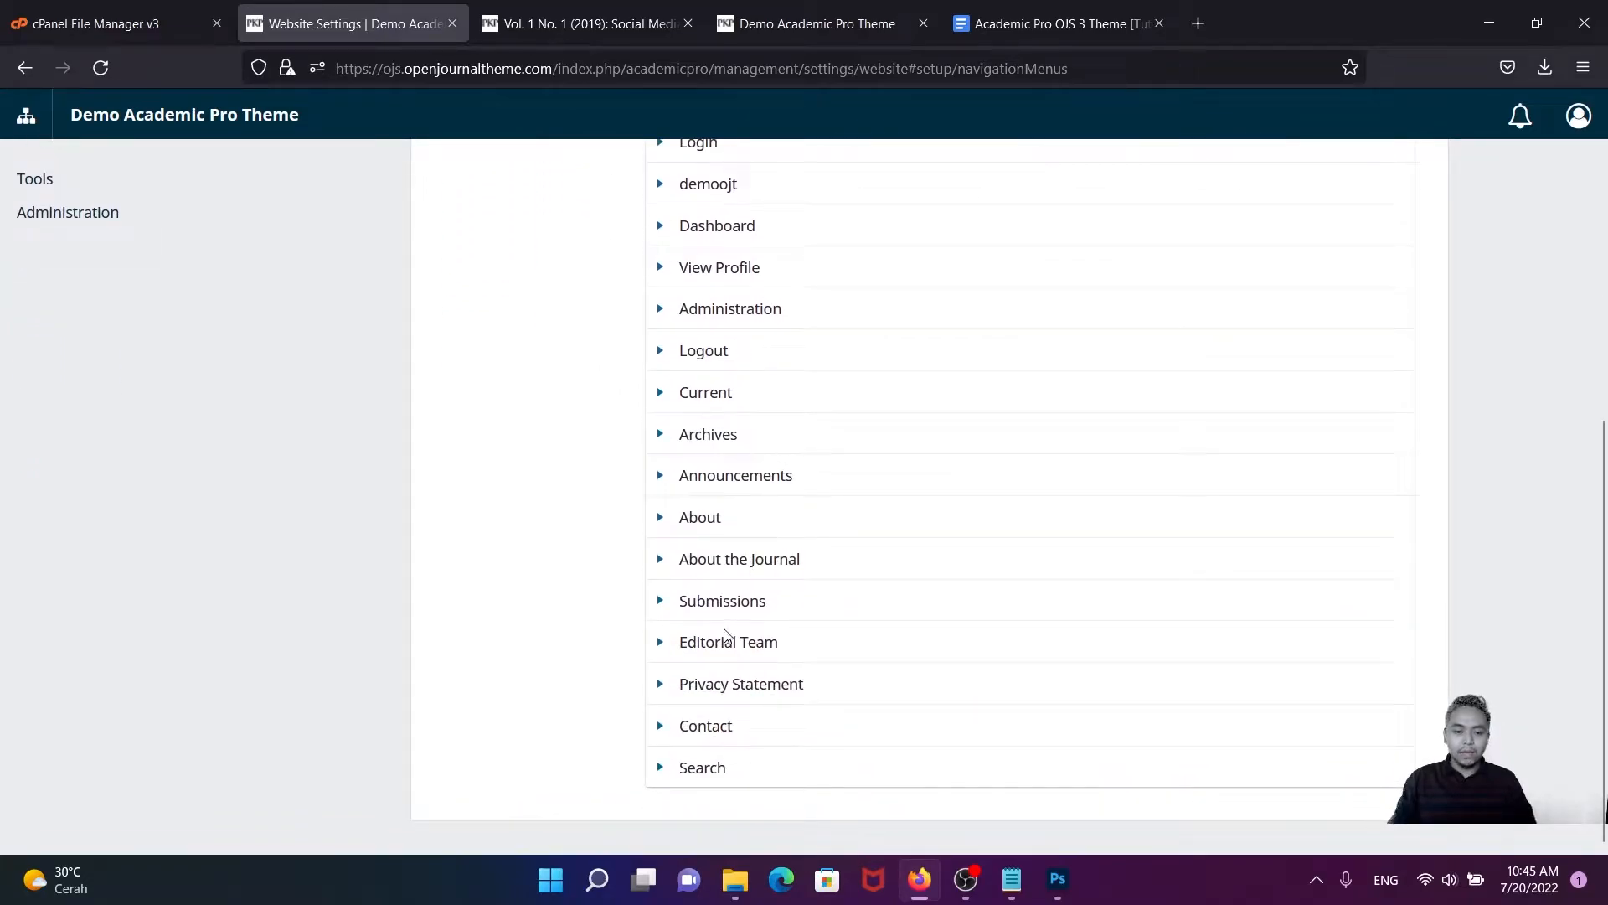
pyautogui.scroll(3, 716, 621)
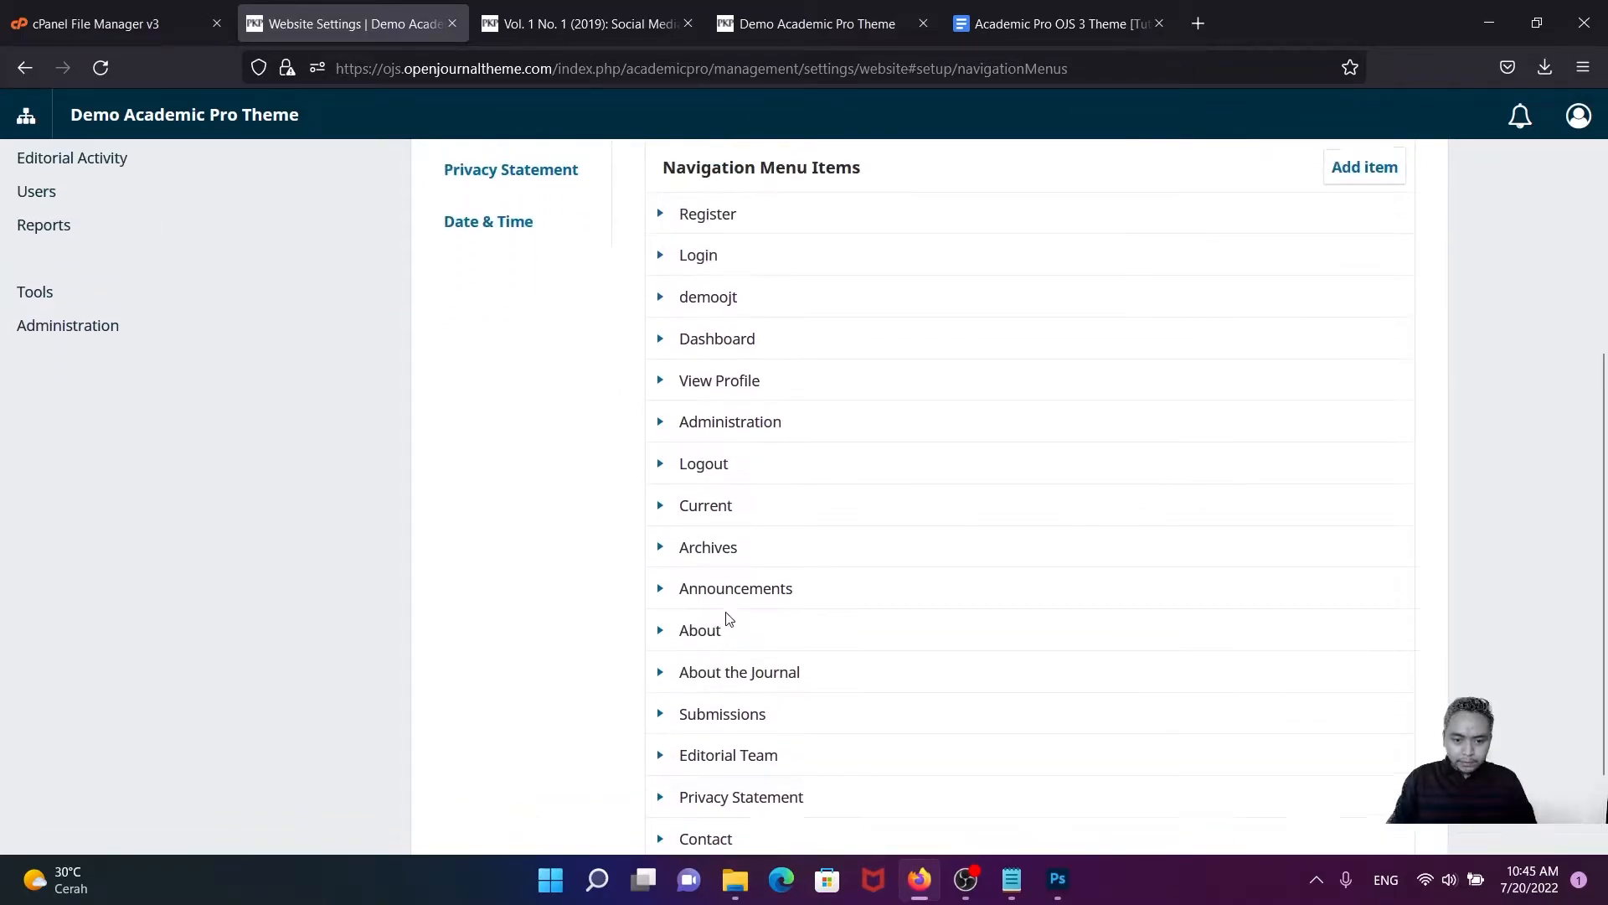
pyautogui.scroll(-3, 728, 555)
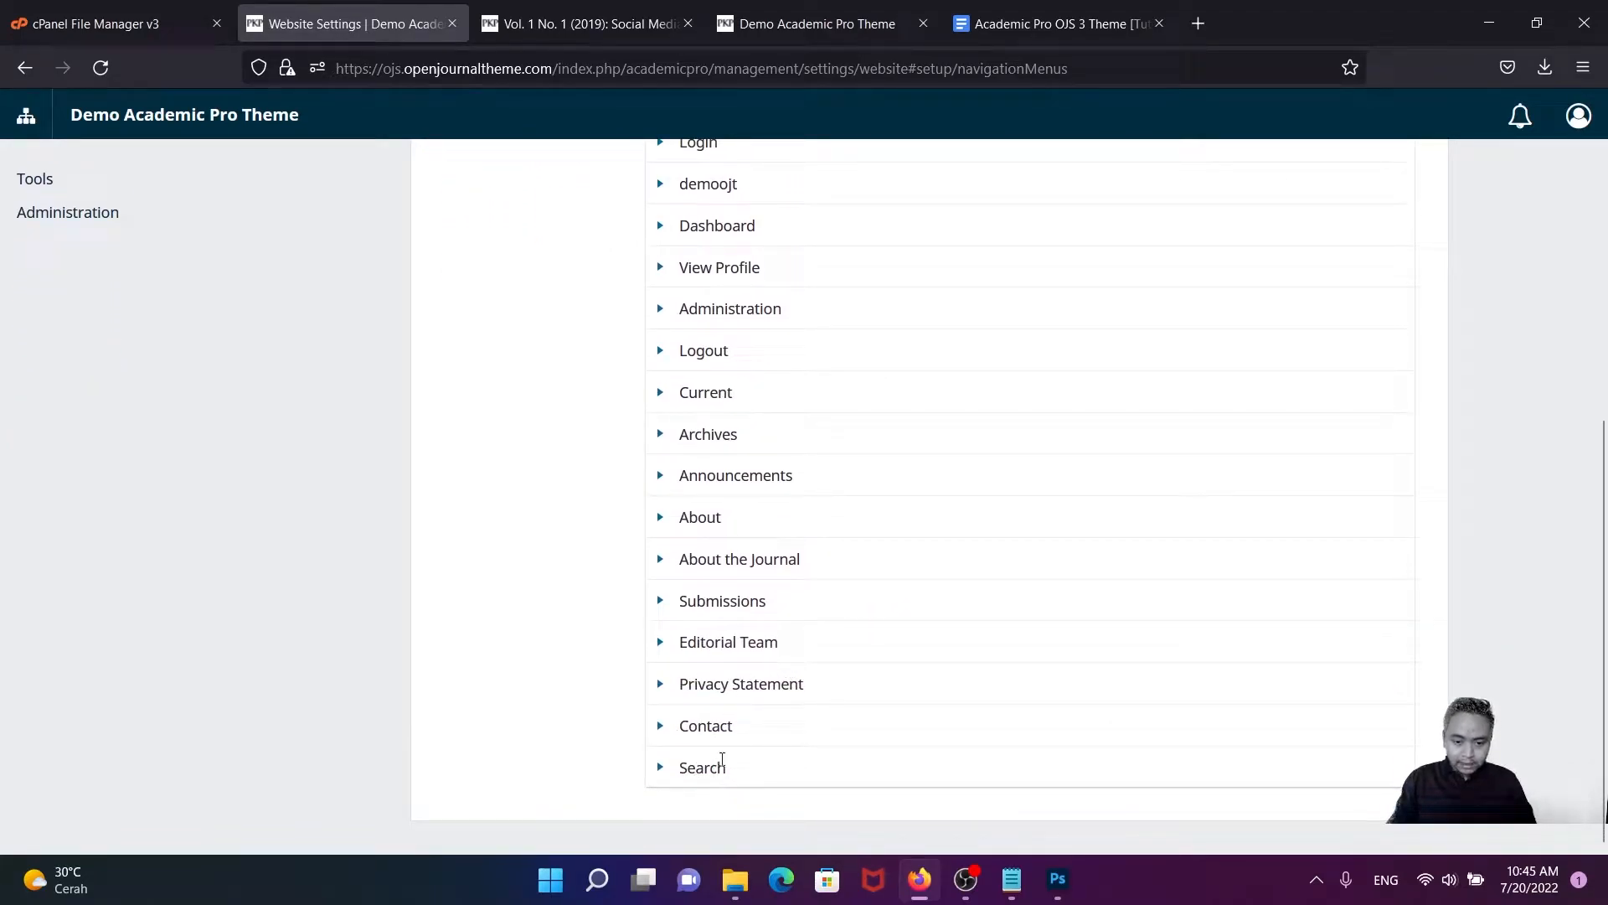
pyautogui.scroll(3, 723, 763)
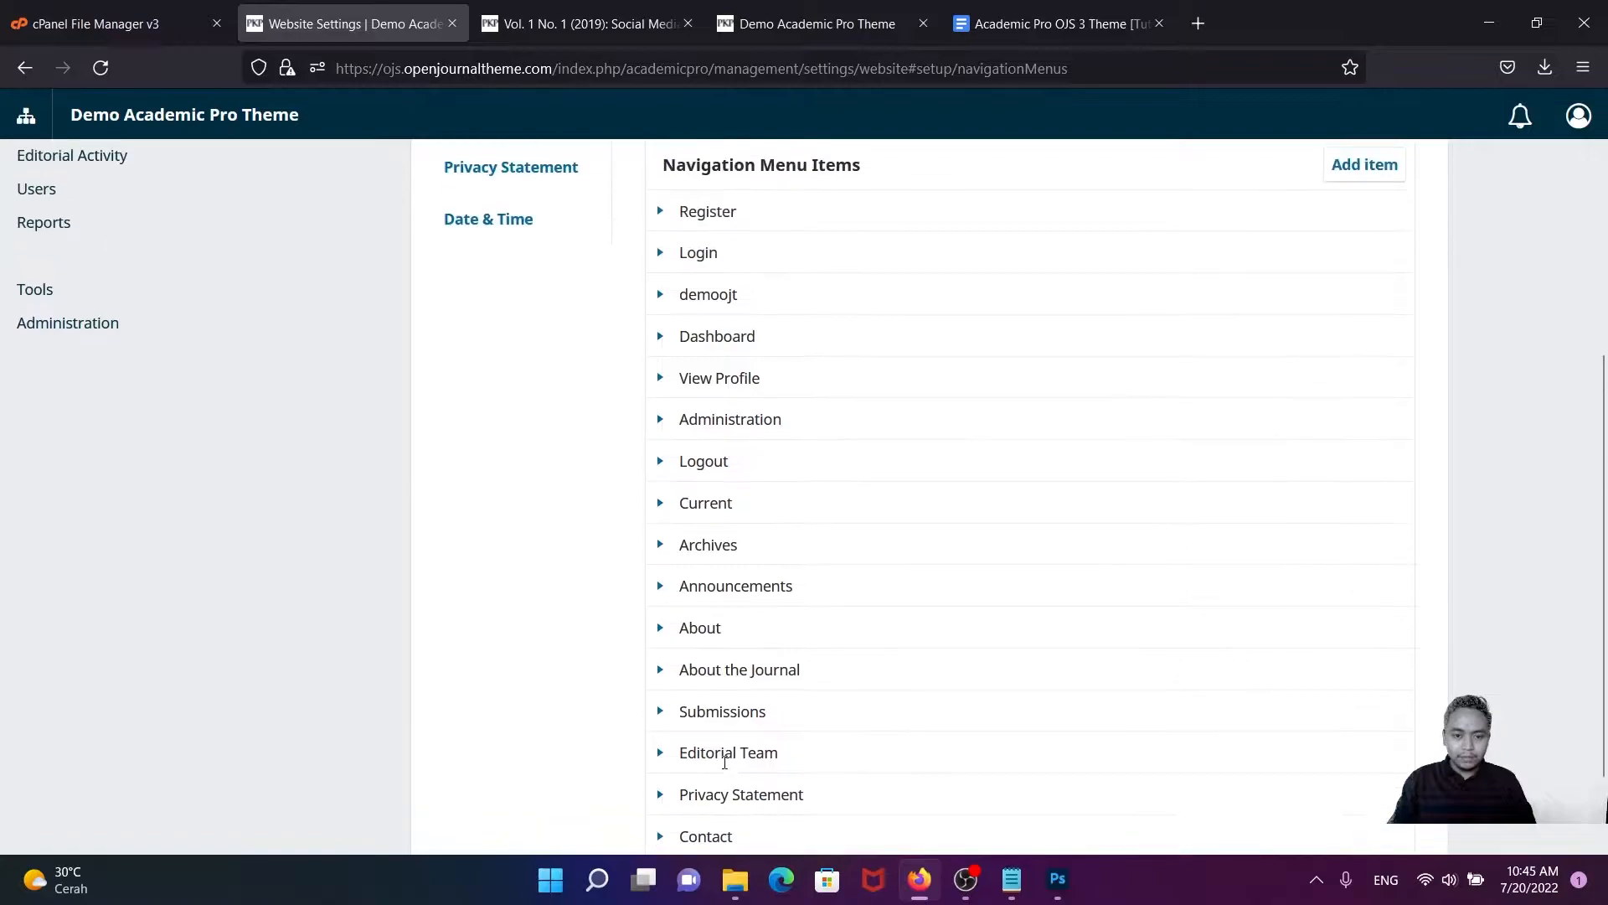
pyautogui.scroll(-3, 729, 567)
pyautogui.scroll(3, 729, 566)
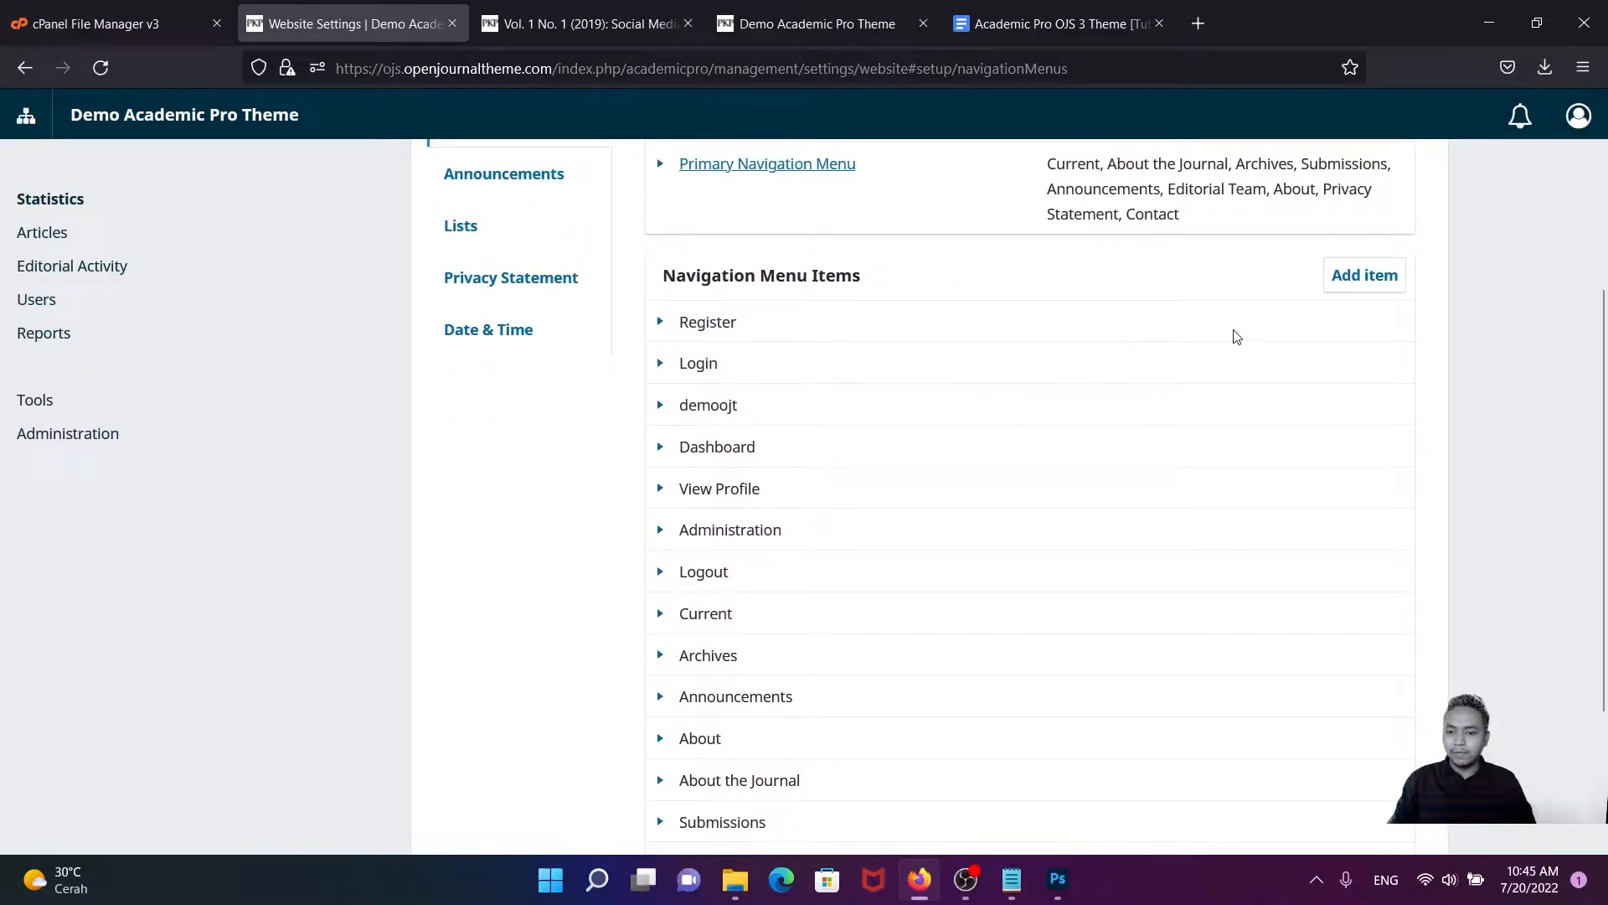
# - Start a new navigation menu item with the title Home
pyautogui.click(1365, 284)
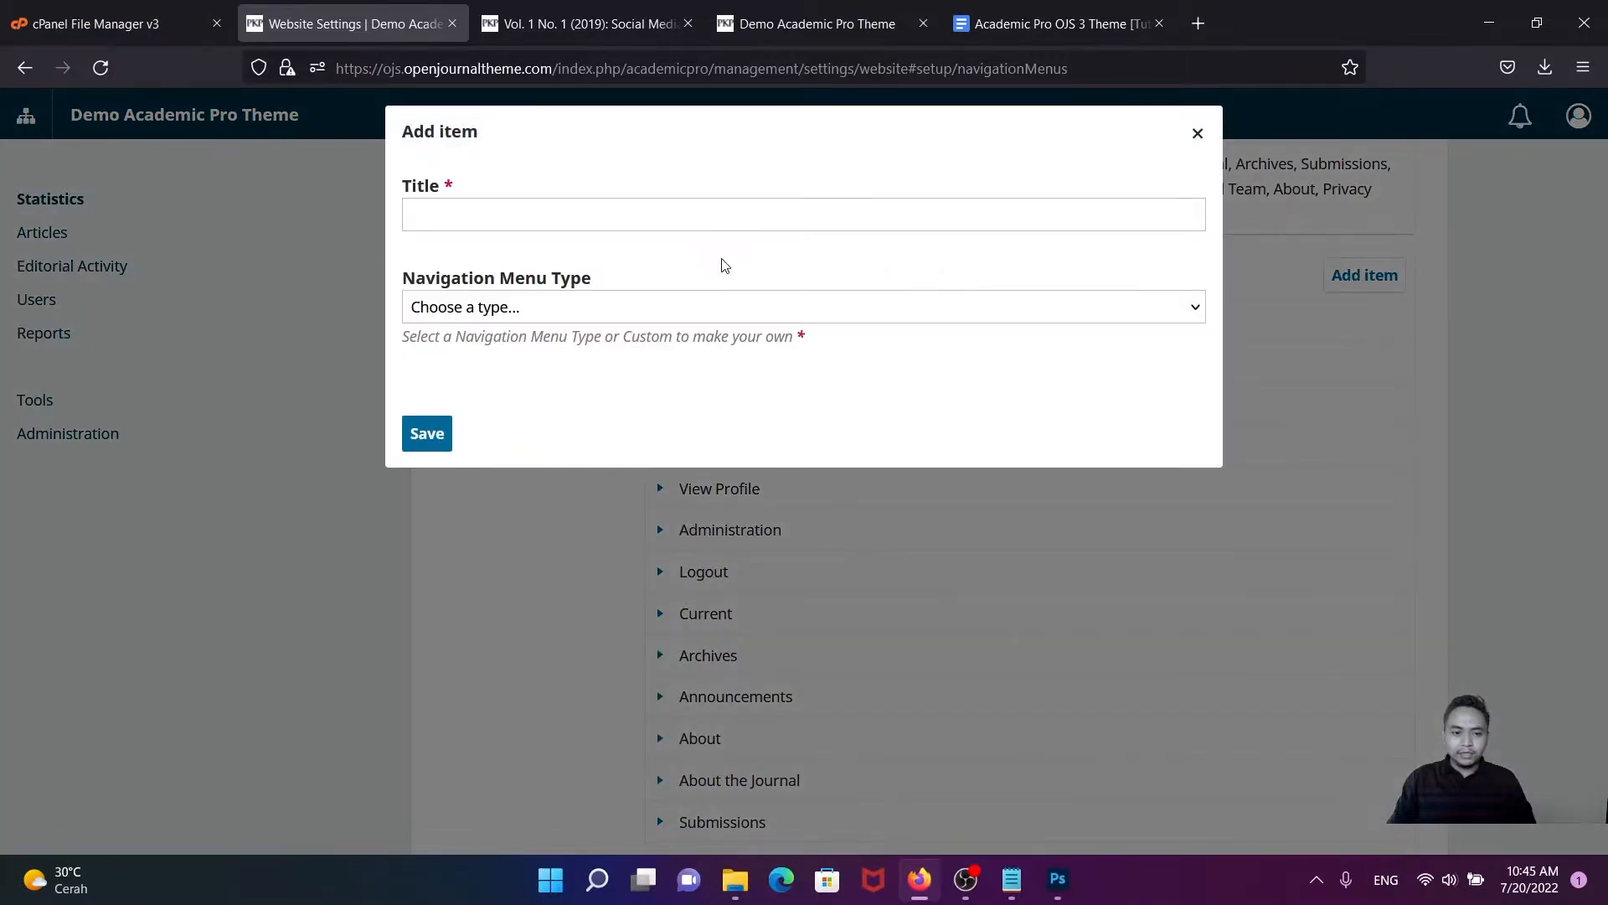
pyautogui.click(633, 222)
pyautogui.write('Home')
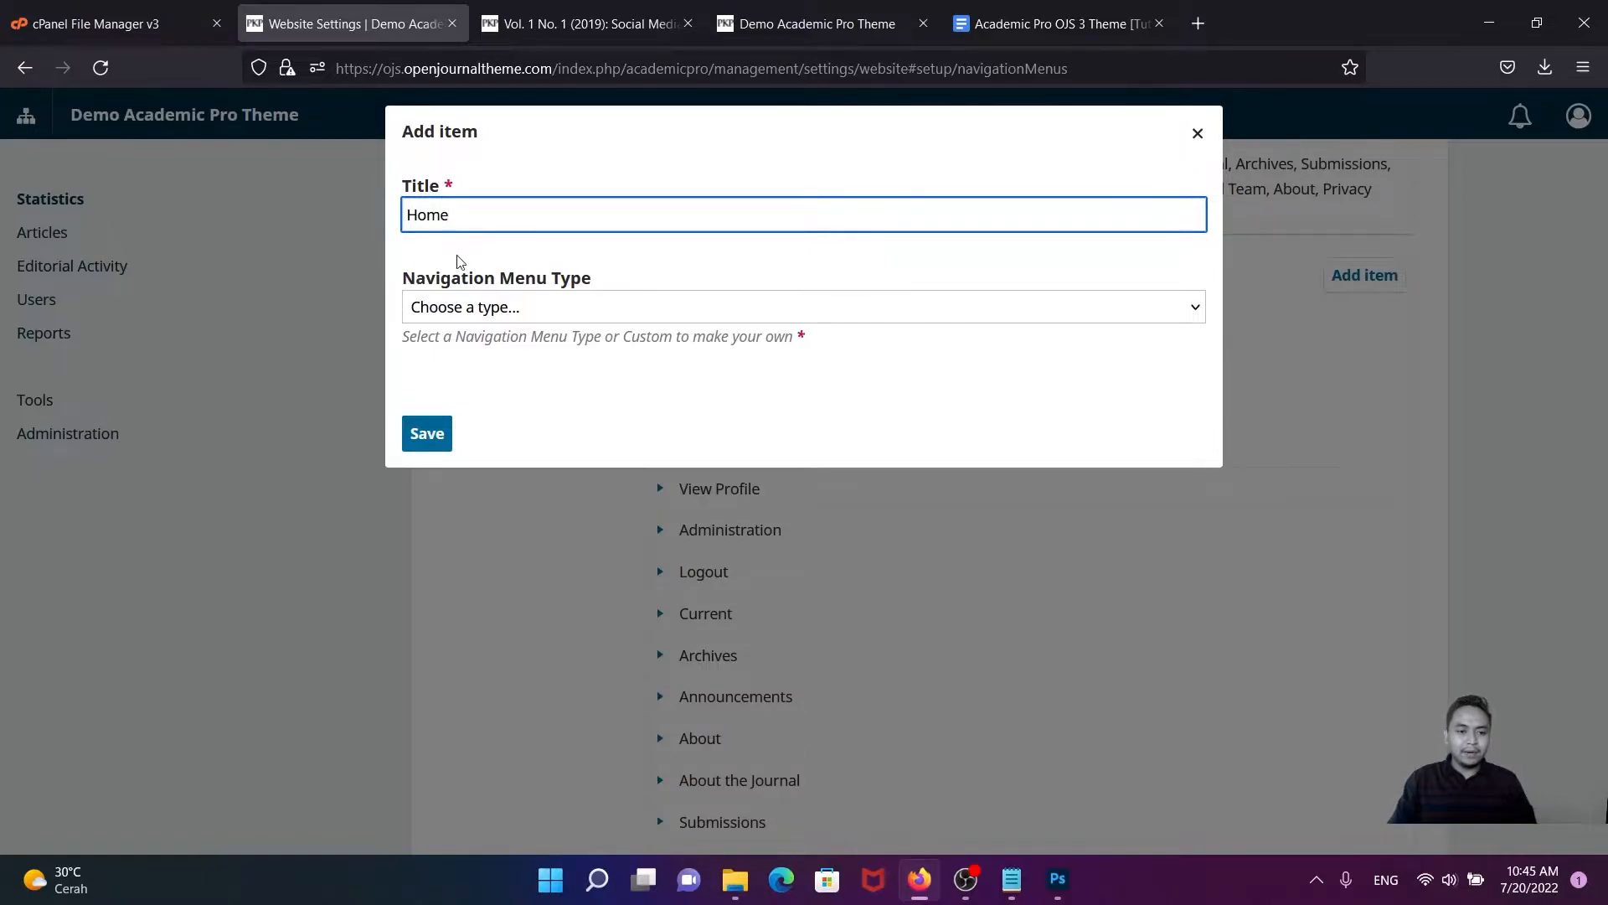
# - Try Custom Page as the Home item's navigation menu type and review its path and content fields
pyautogui.click(500, 310)
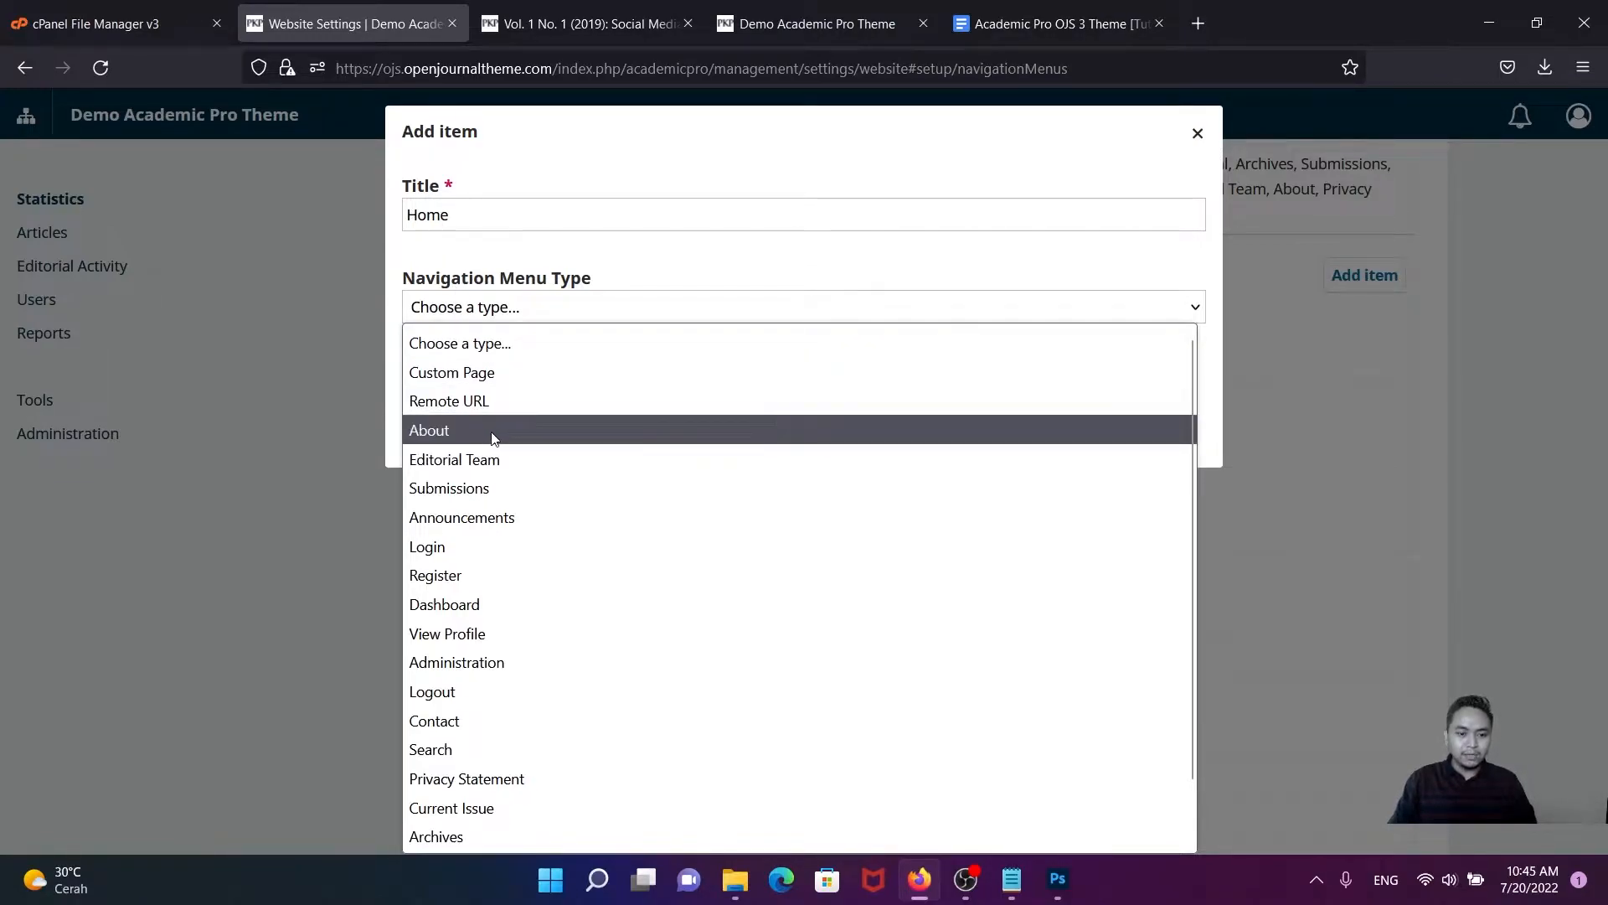
pyautogui.click(469, 373)
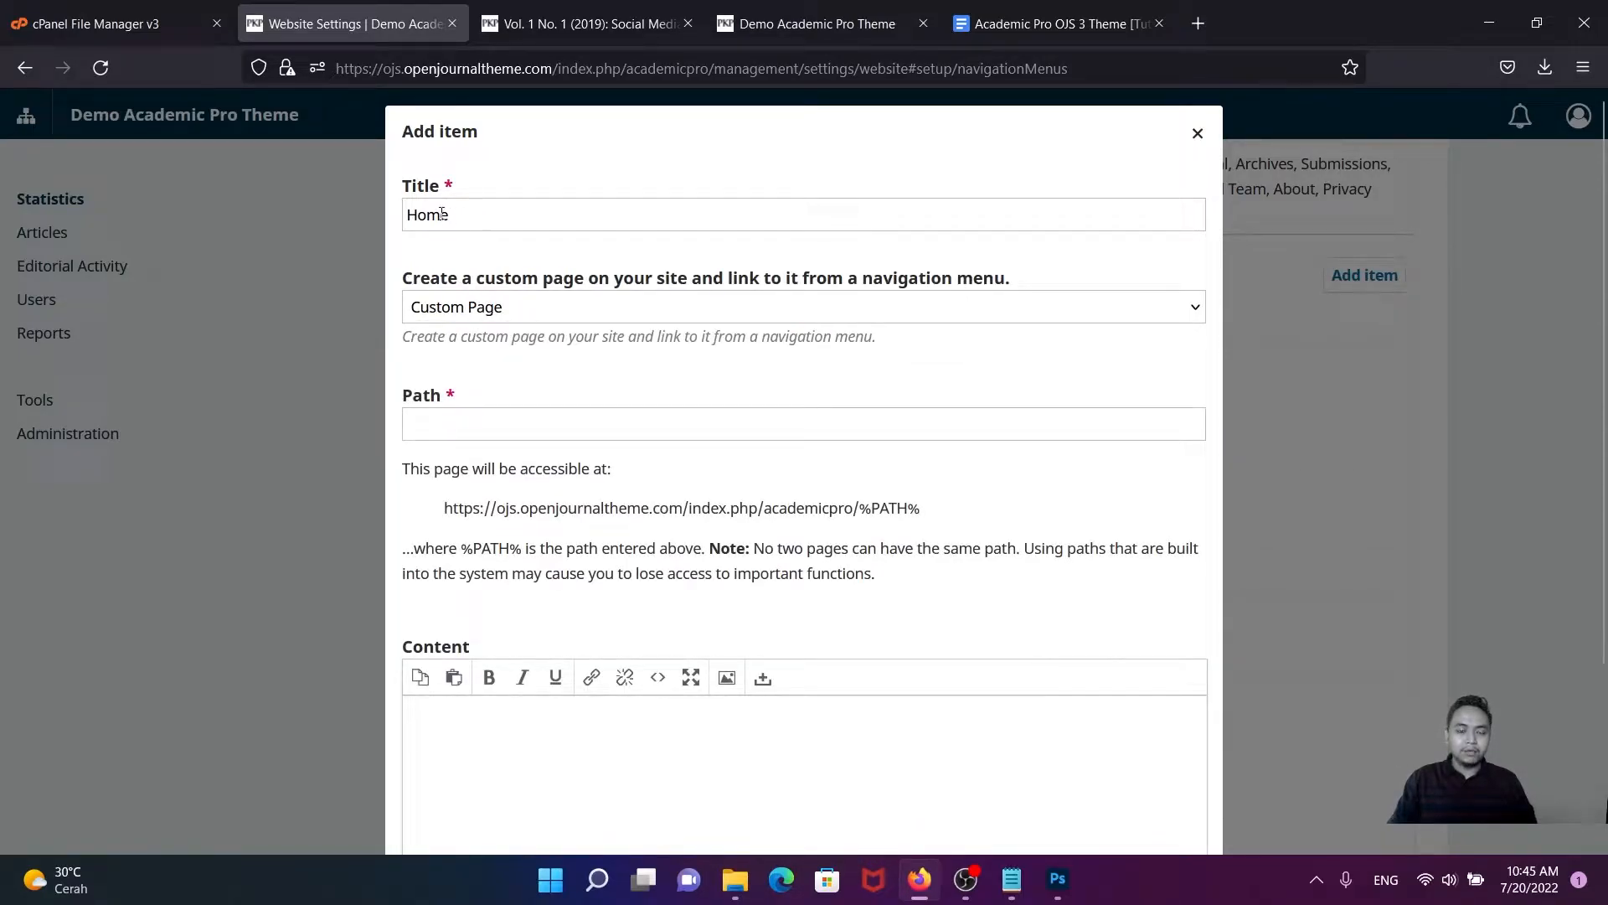
pyautogui.scroll(-5, 444, 277)
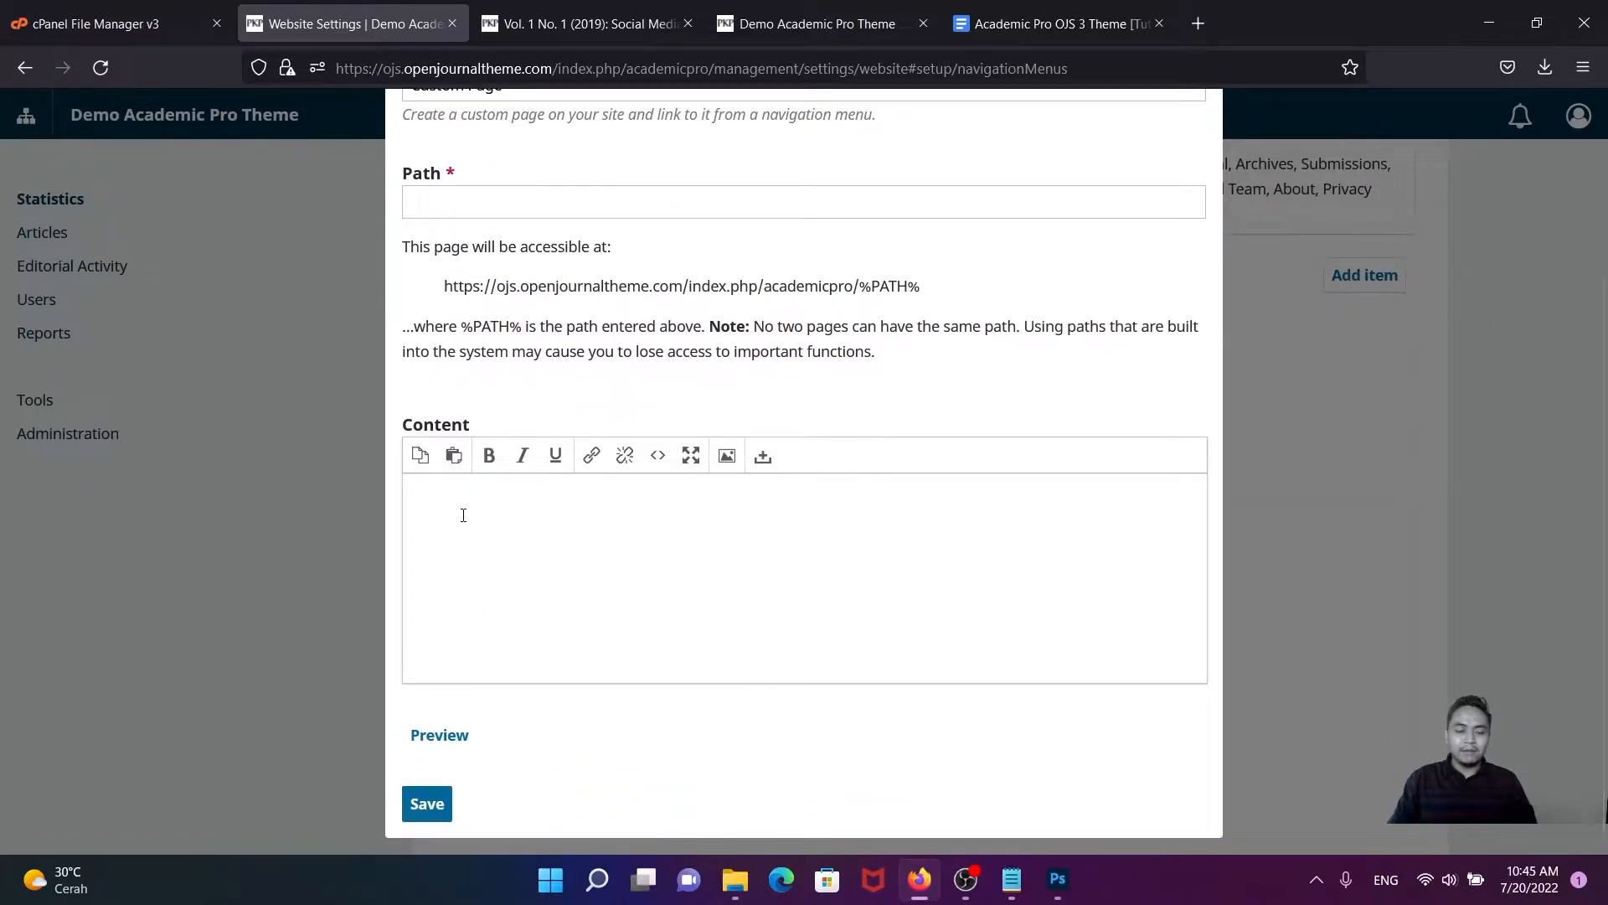
pyautogui.scroll(5, 490, 493)
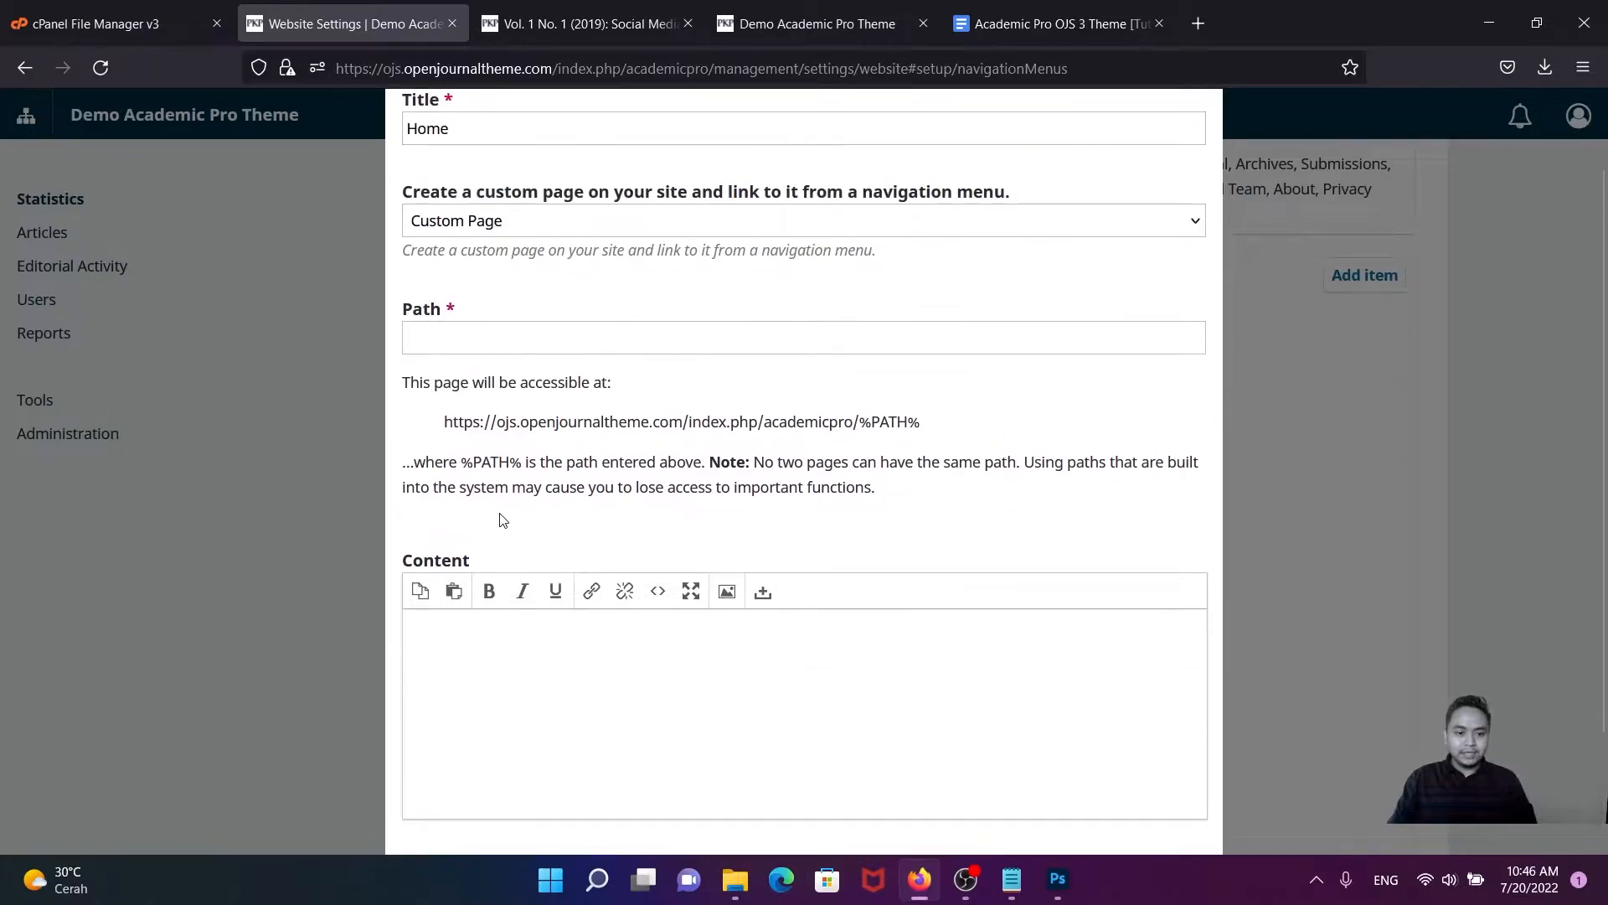
pyautogui.click(464, 219)
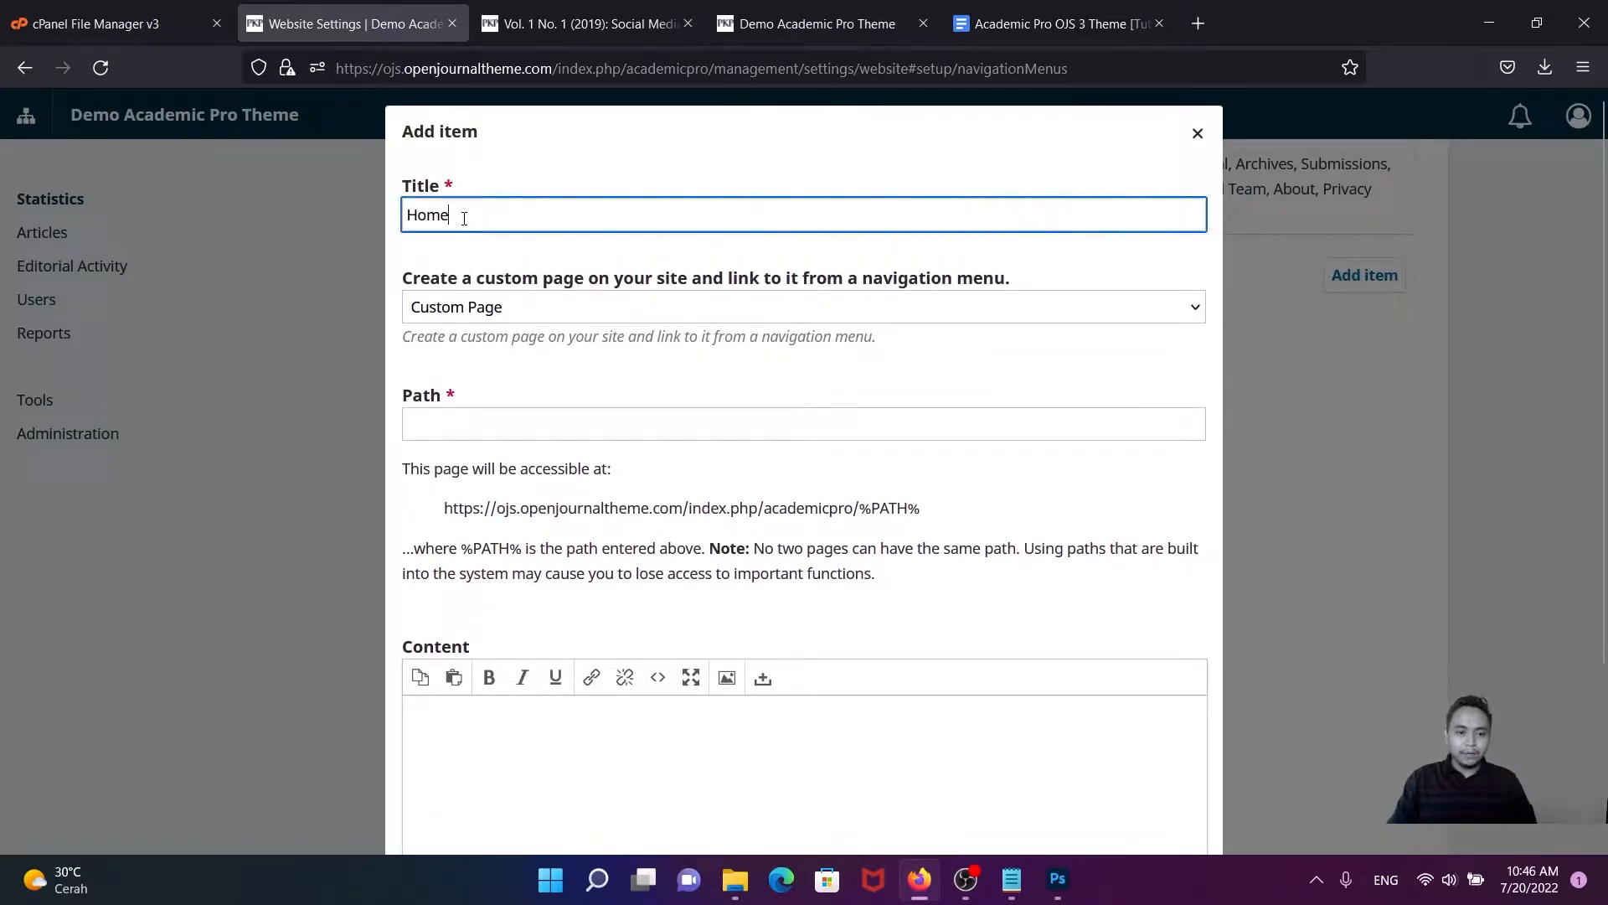
# - Set the Home item's type to Remote URL and copy the journal homepage's address after opening it in a new browser tab
pyautogui.click(457, 311)
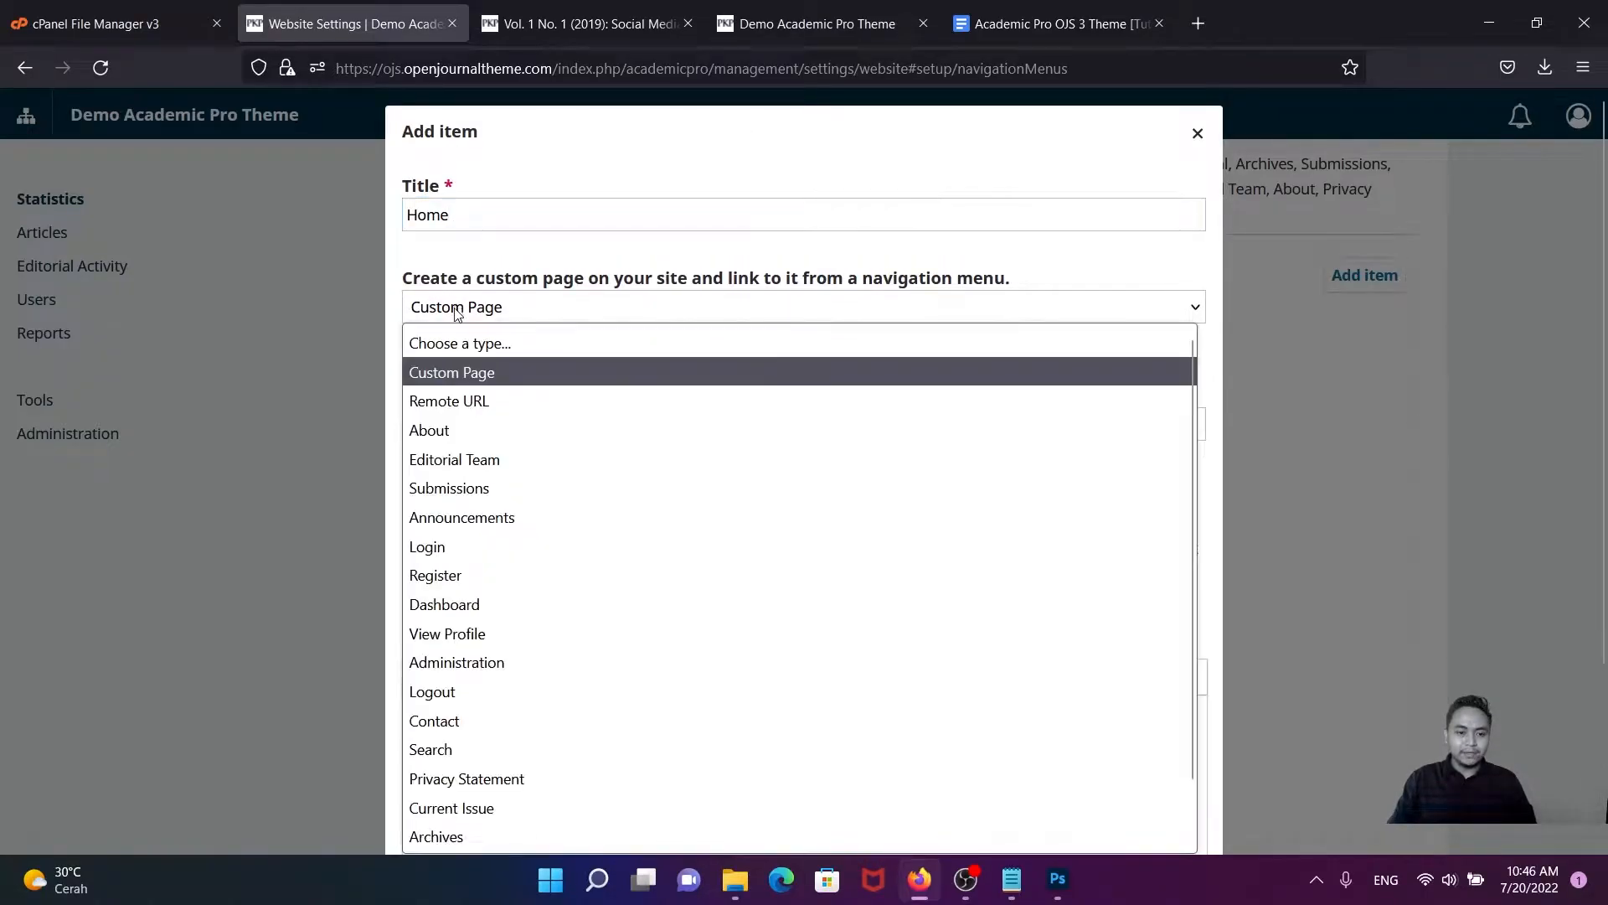
pyautogui.click(454, 404)
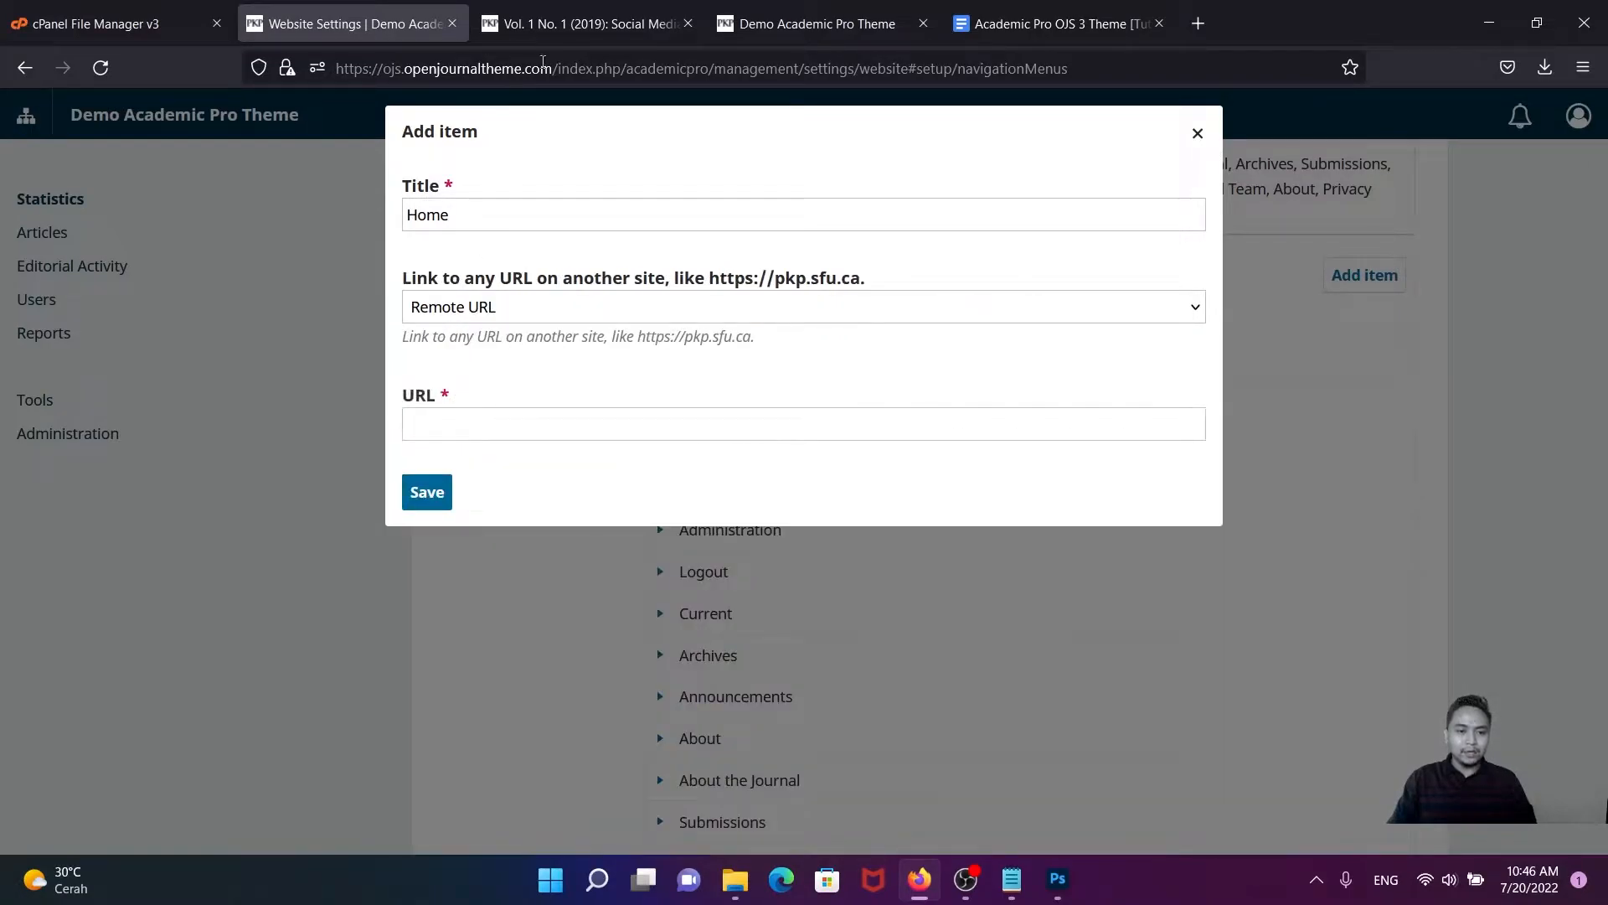
pyautogui.click(545, 25)
pyautogui.rightClick(328, 211)
pyautogui.click(349, 225)
pyautogui.click(754, 28)
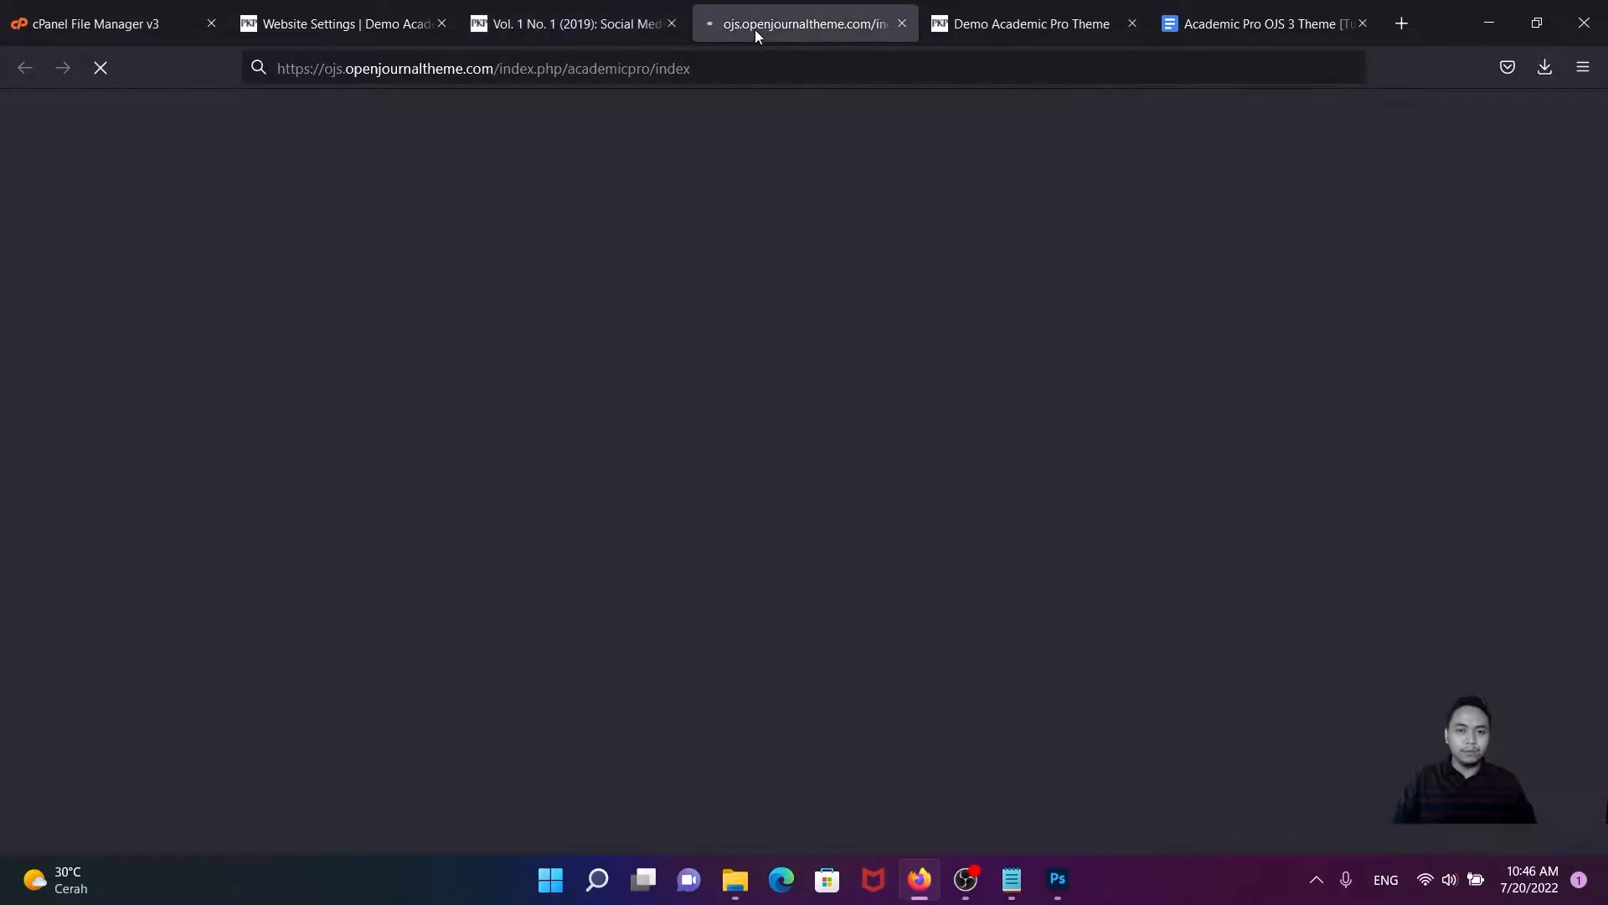
pyautogui.moveTo(711, 73); pyautogui.dragTo(273, 76)
pyautogui.hotkey('ctrl', 'c')
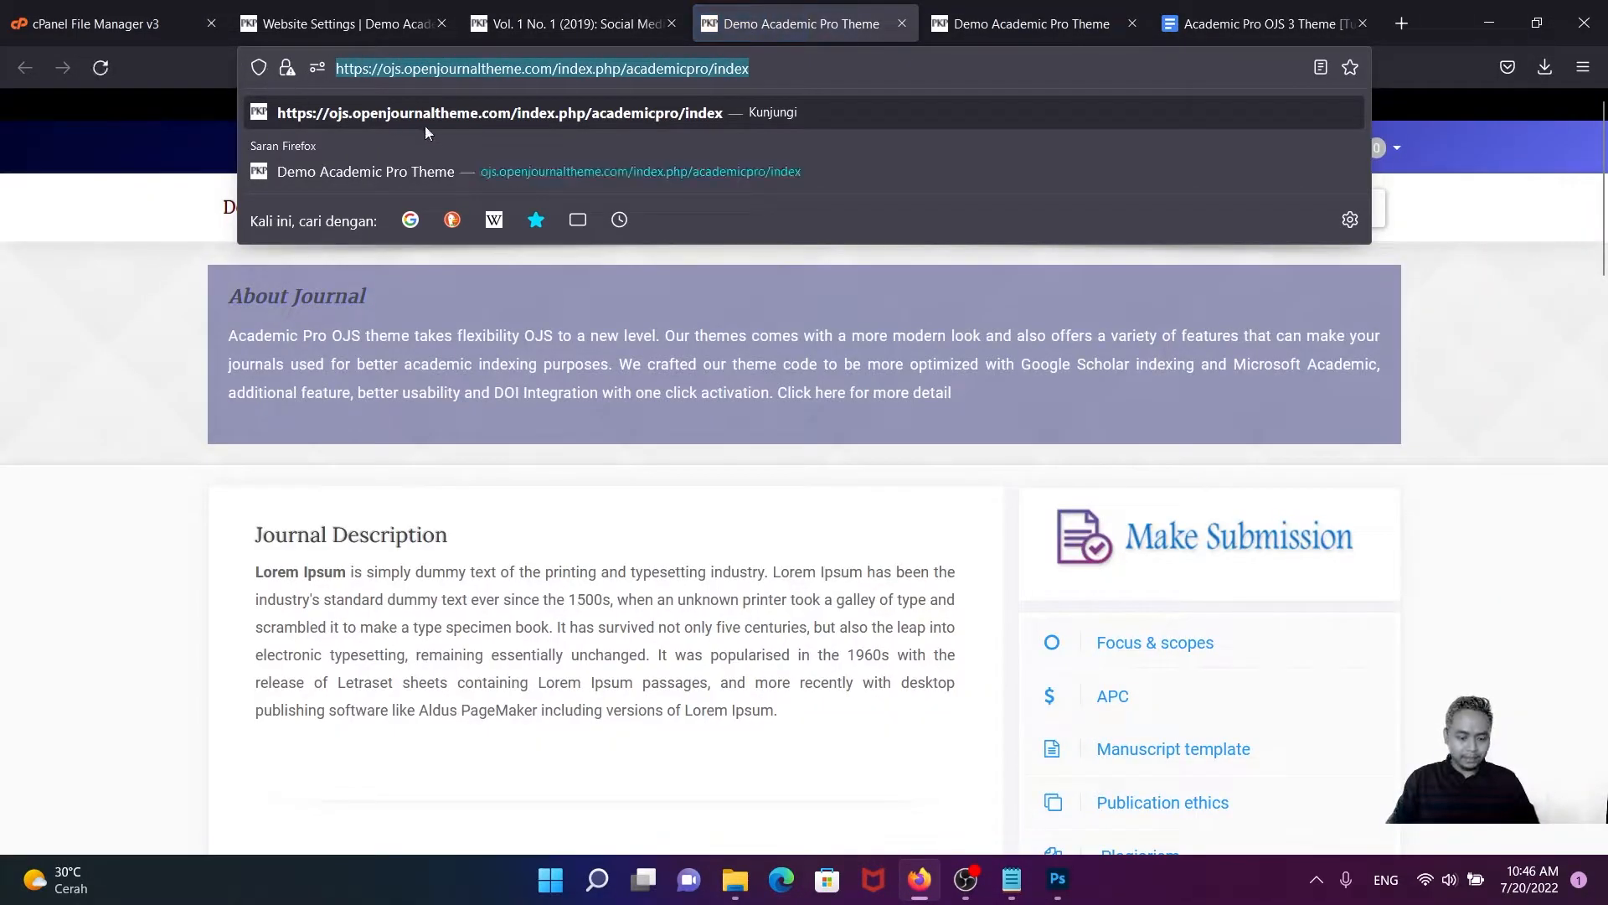
pyautogui.click(376, 10)
pyautogui.click(491, 416)
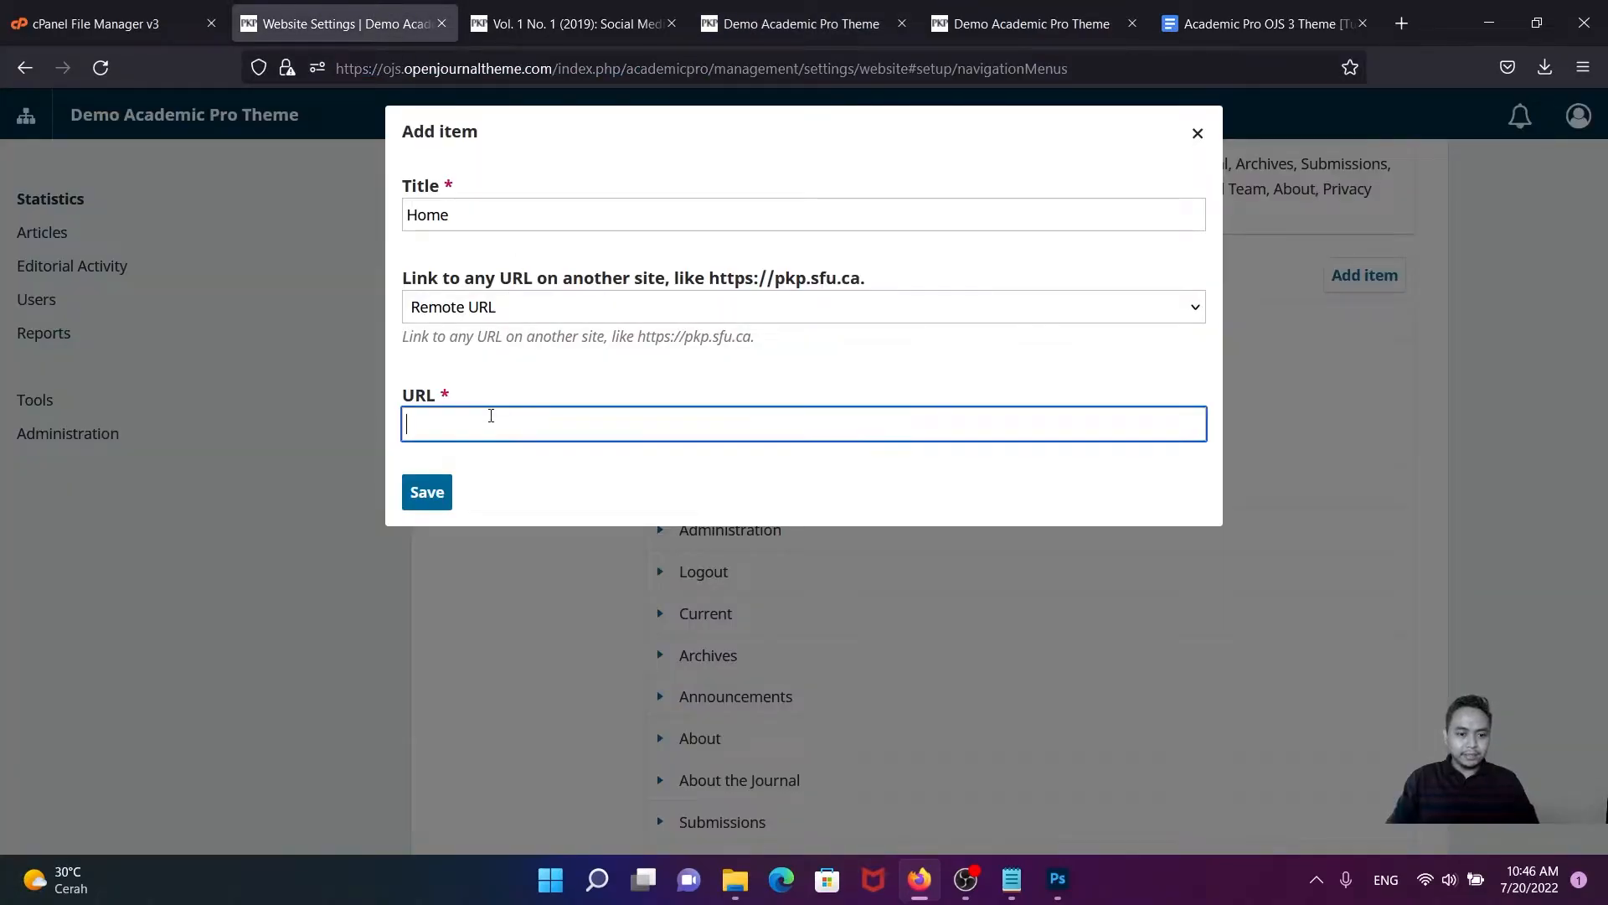
pyautogui.hotkey('ctrl', 'v')
pyautogui.click(434, 492)
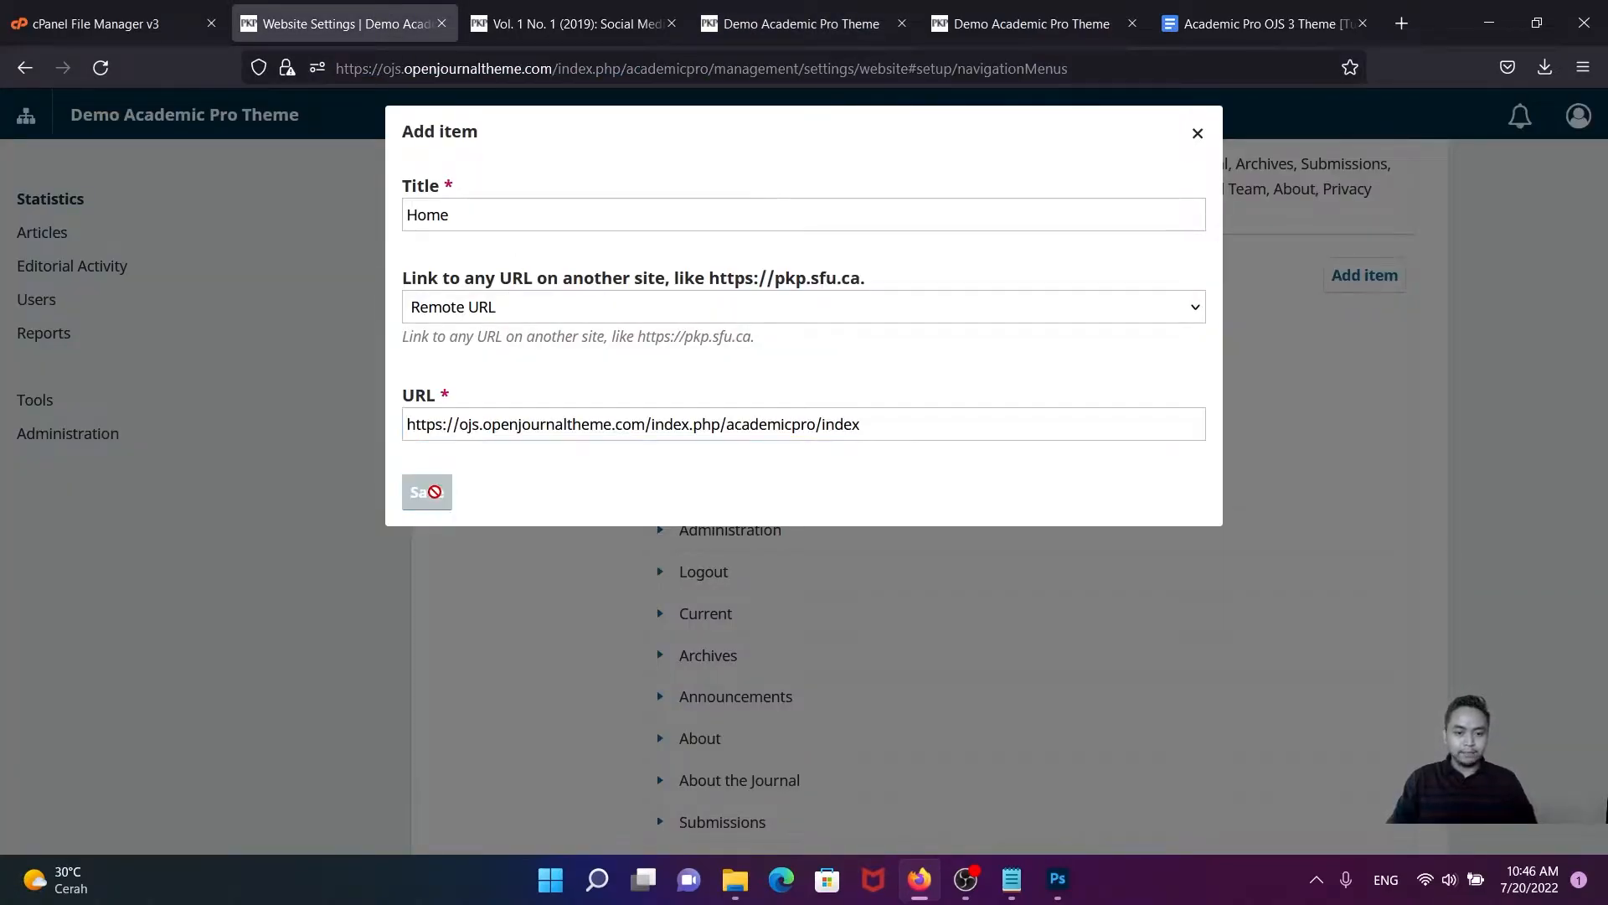
pyautogui.scroll(-3, 837, 523)
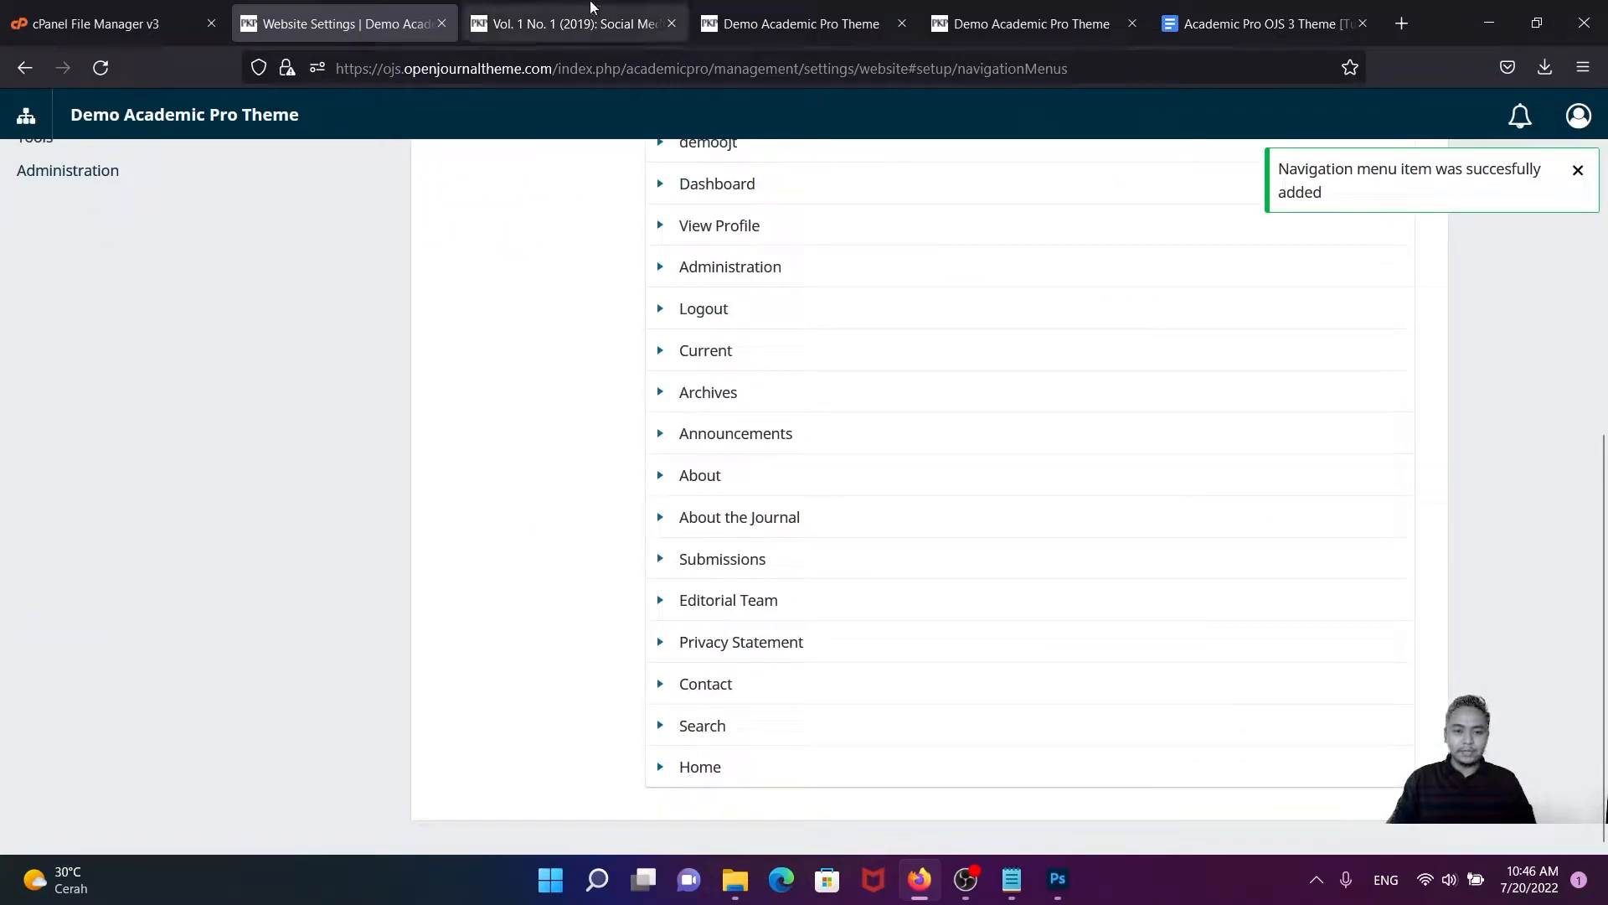
# - Reload the journal homepage and check its main navigation bar for the Home entry
pyautogui.click(737, 25)
pyautogui.click(106, 73)
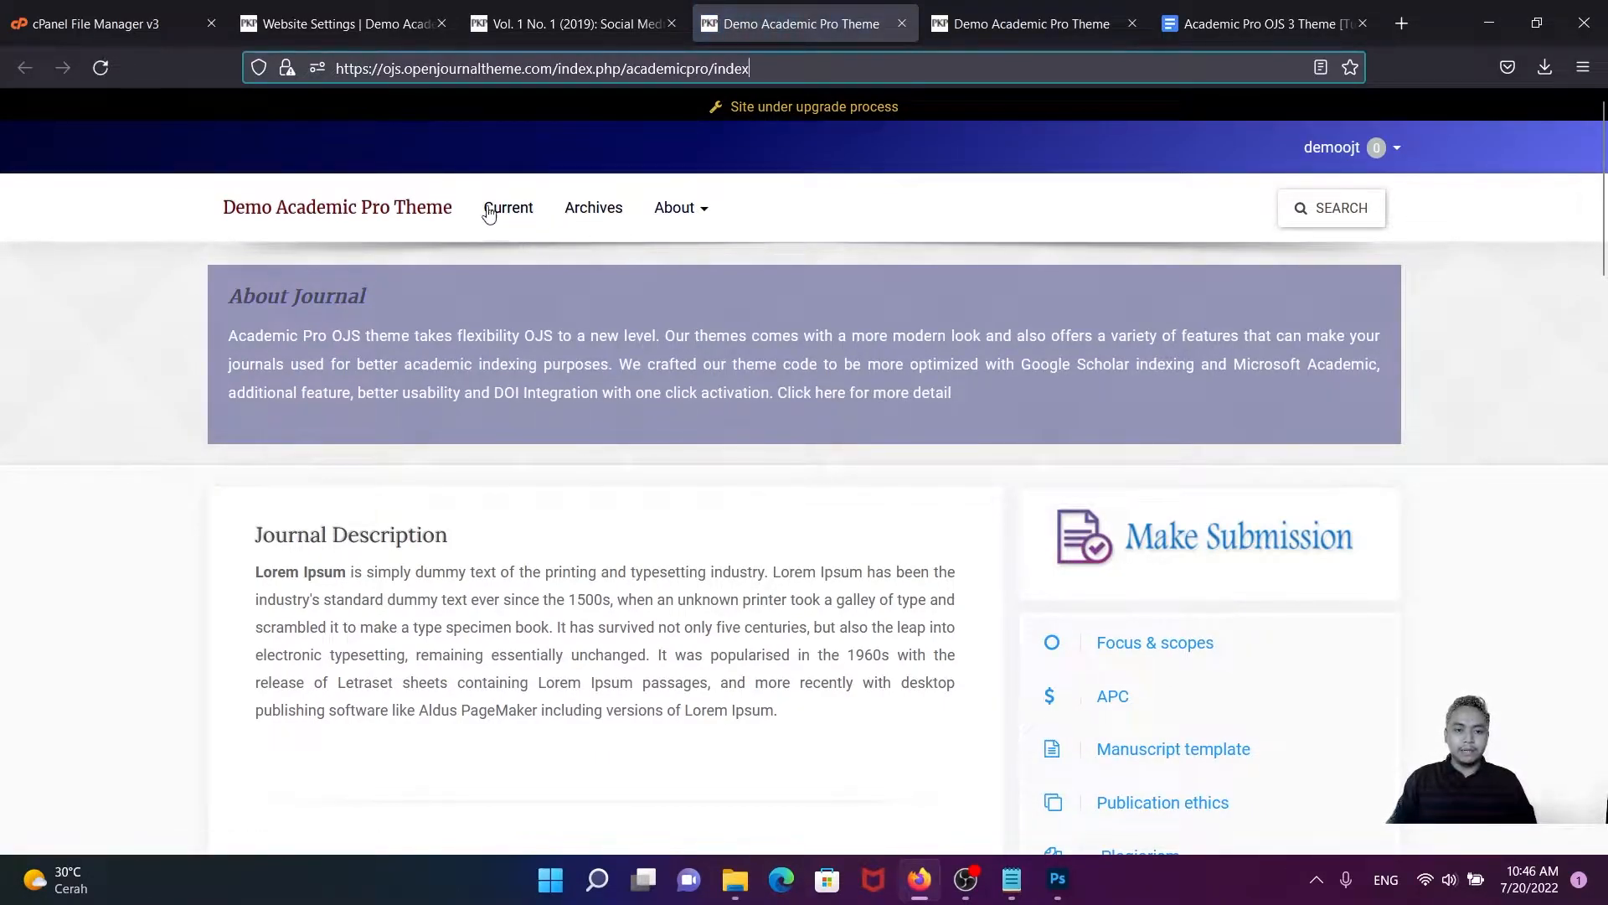
pyautogui.moveTo(201, 209); pyautogui.dragTo(611, 206)
pyautogui.click(629, 211)
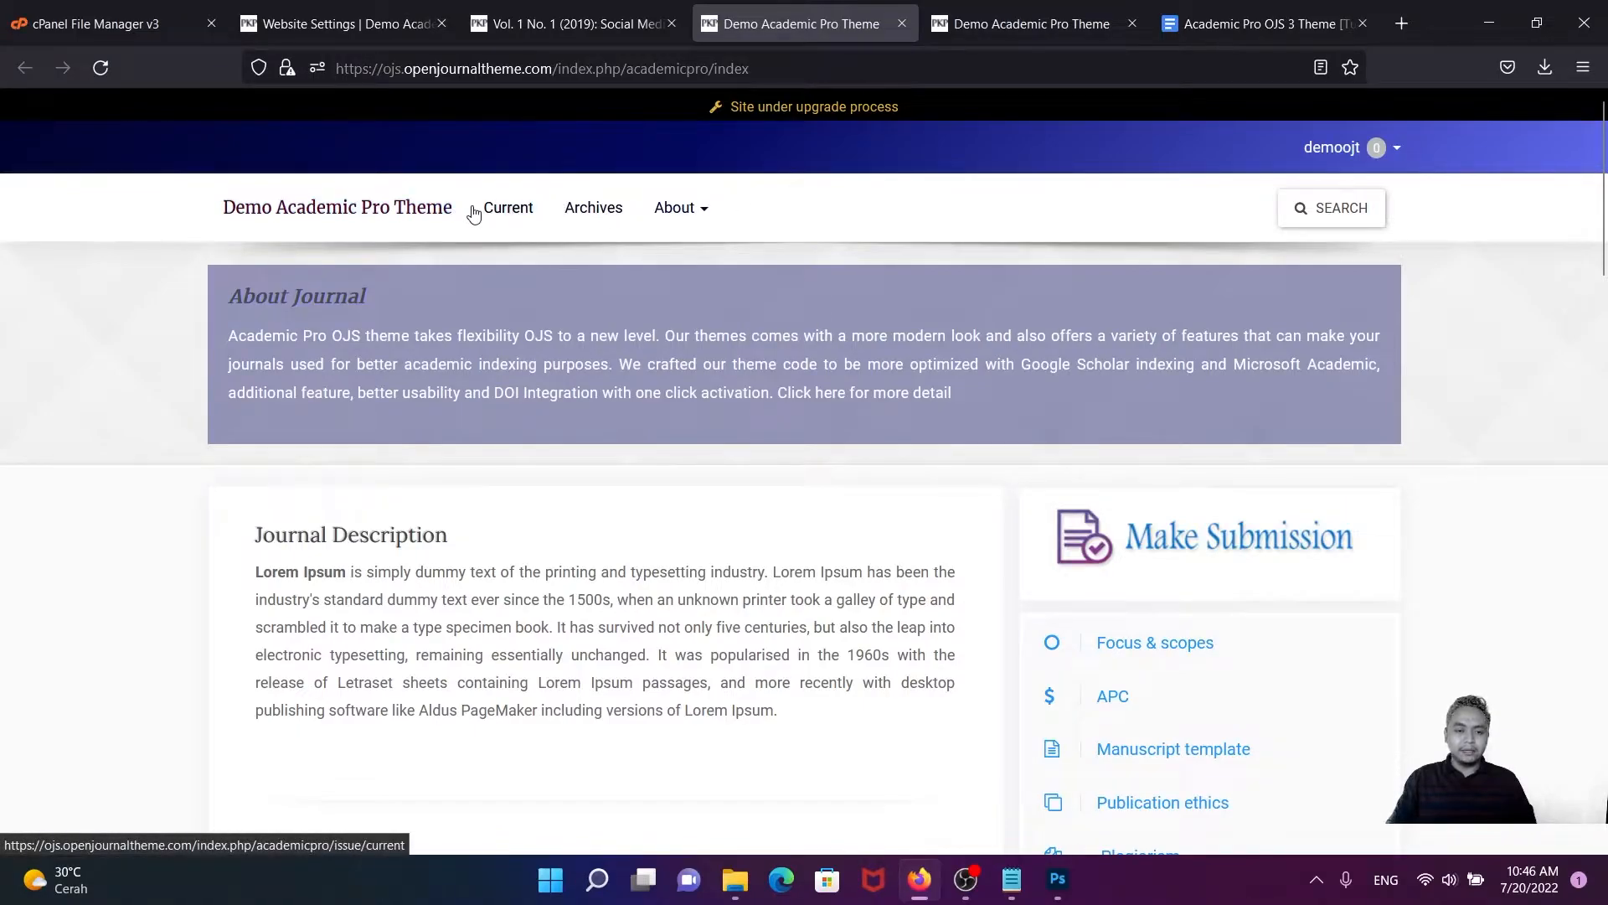
# - Compare the User Navigation Menu's items in the Navigation settings with the account dropdown on the journal's issue page
pyautogui.click(369, 26)
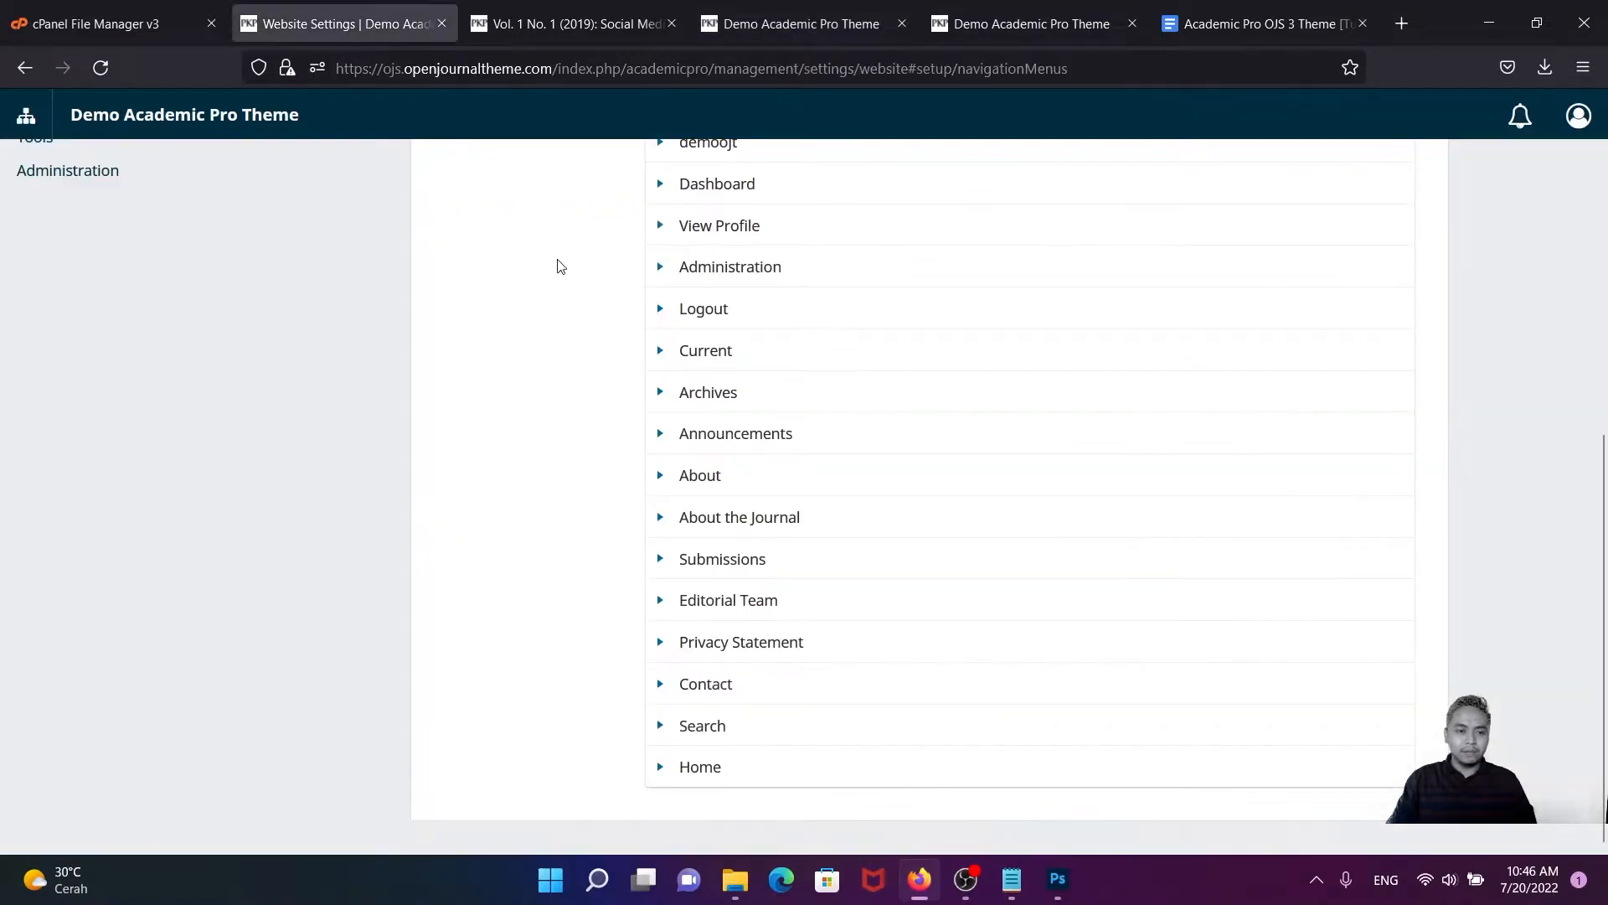
pyautogui.scroll(7, 569, 318)
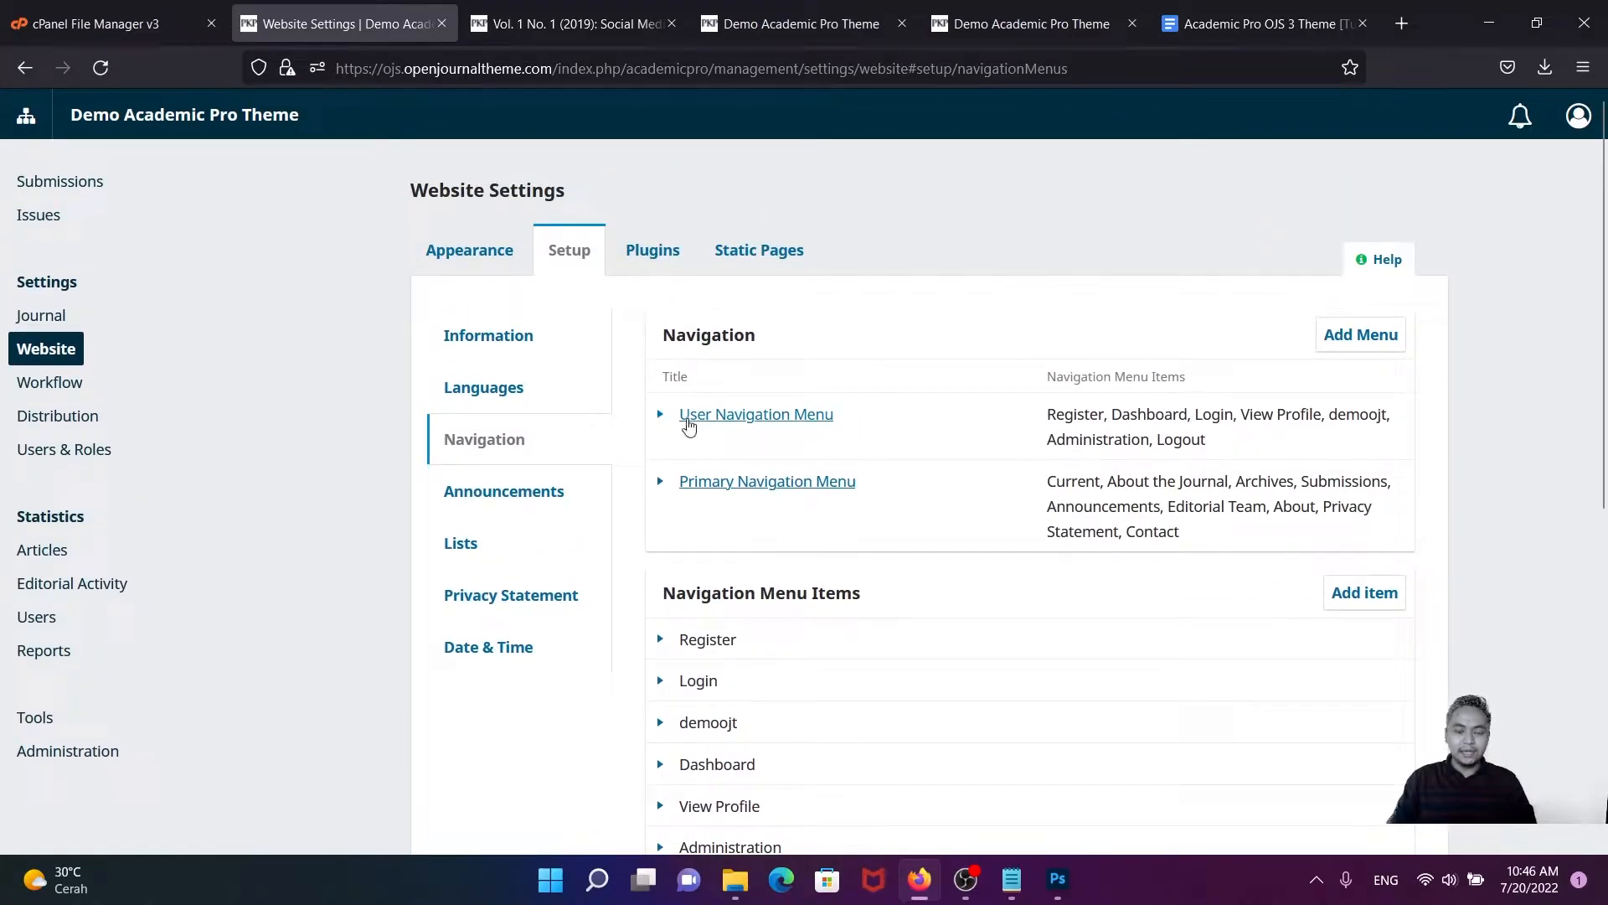
pyautogui.scroll(-1, 689, 426)
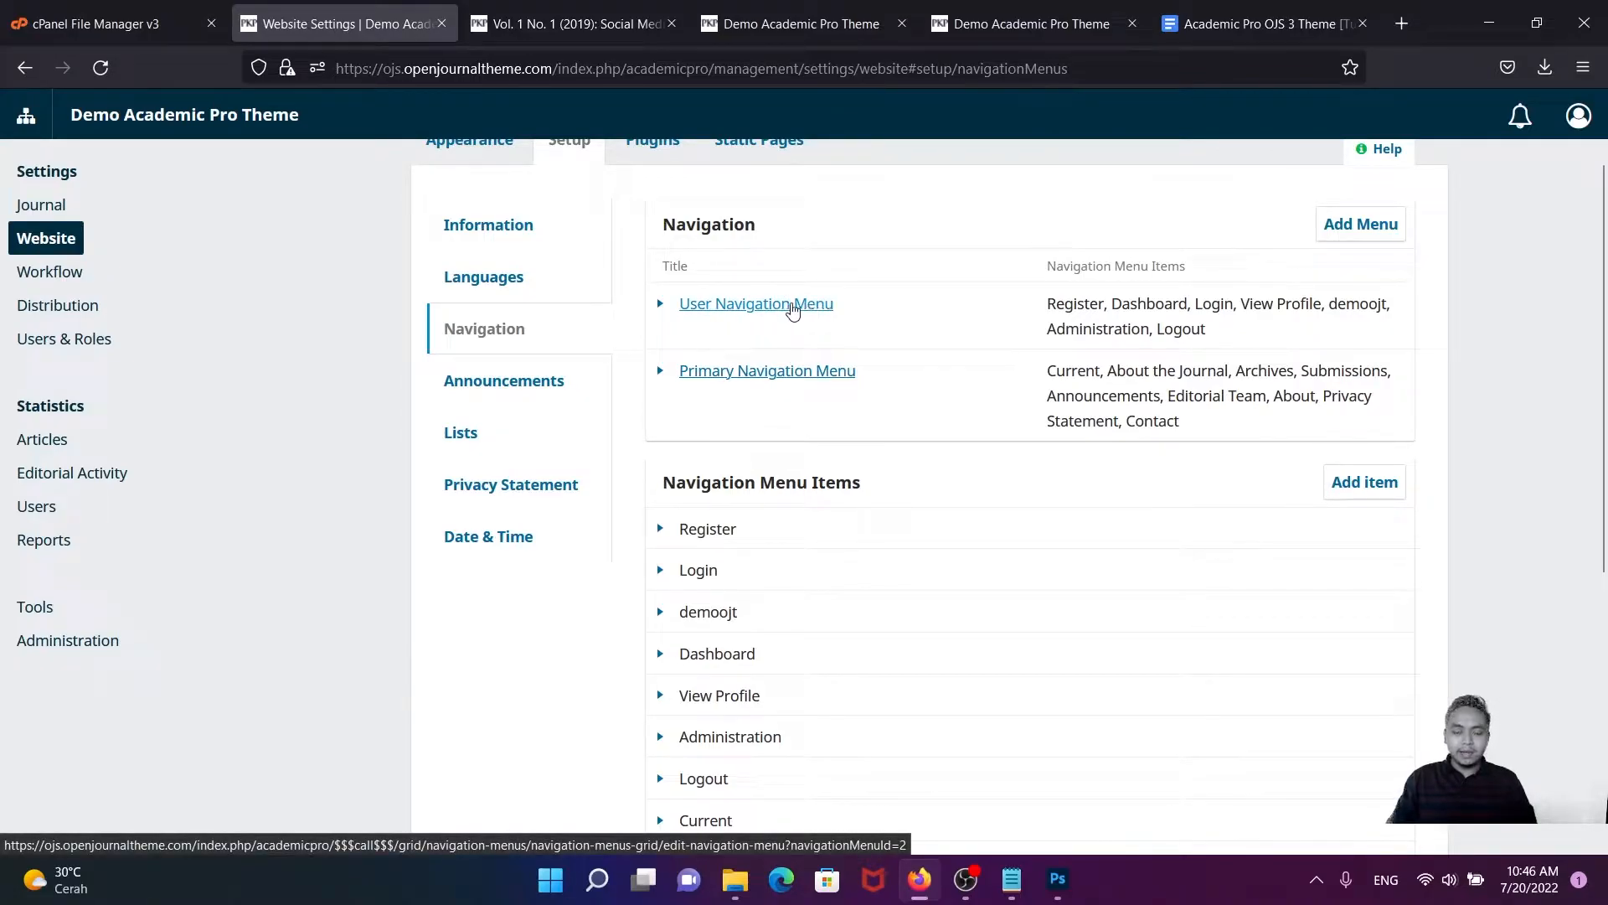
pyautogui.click(602, 31)
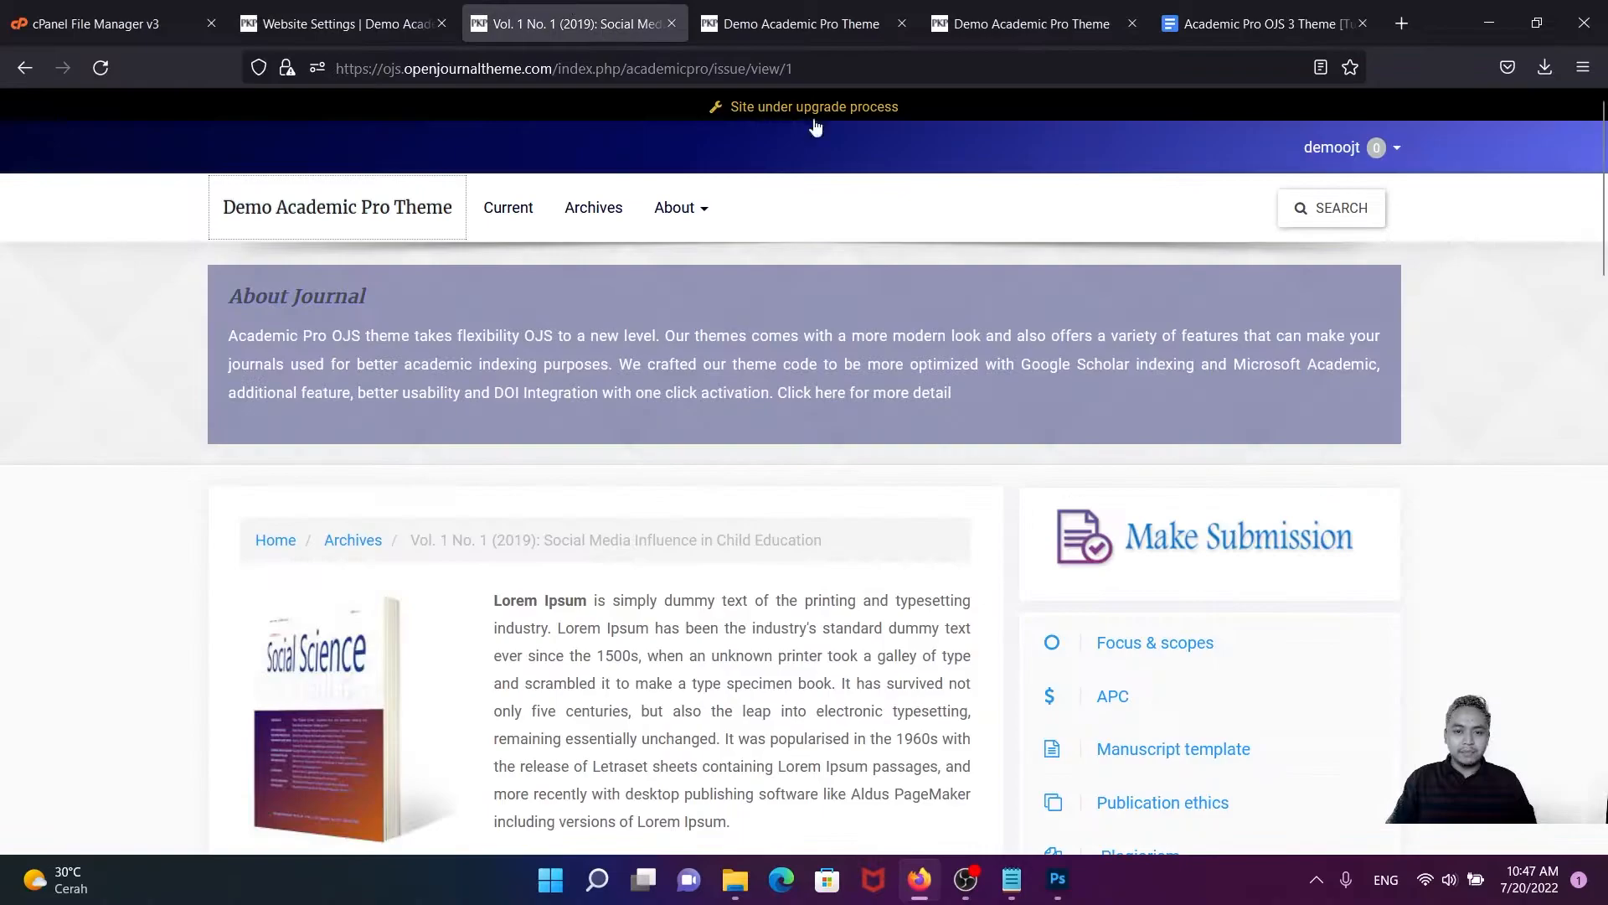
pyautogui.click(1328, 148)
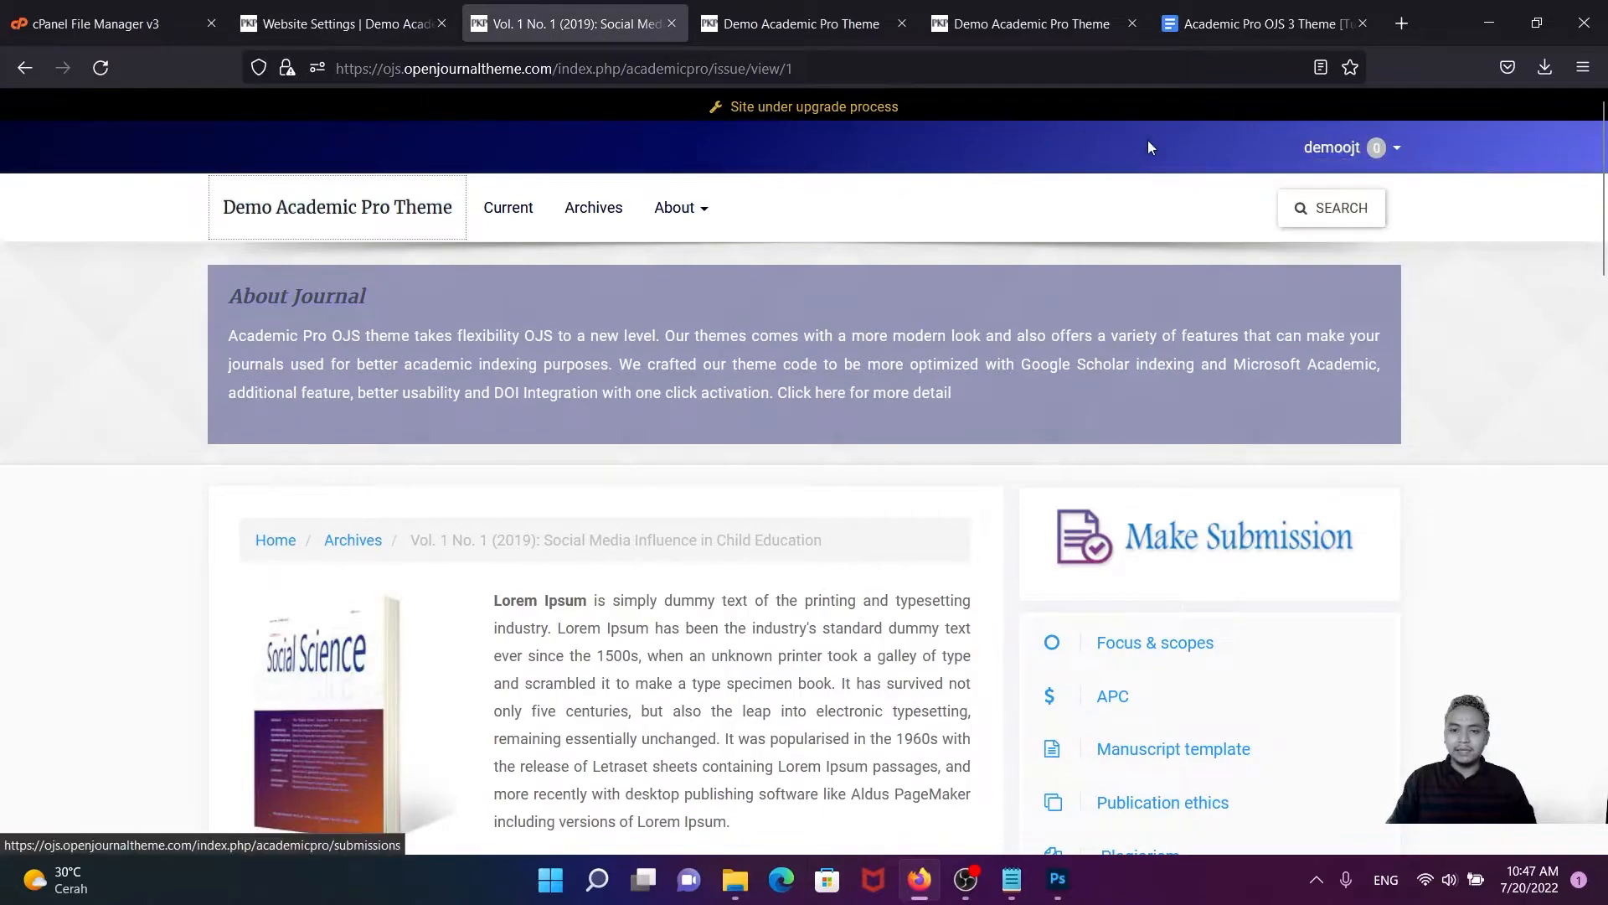
pyautogui.click(401, 21)
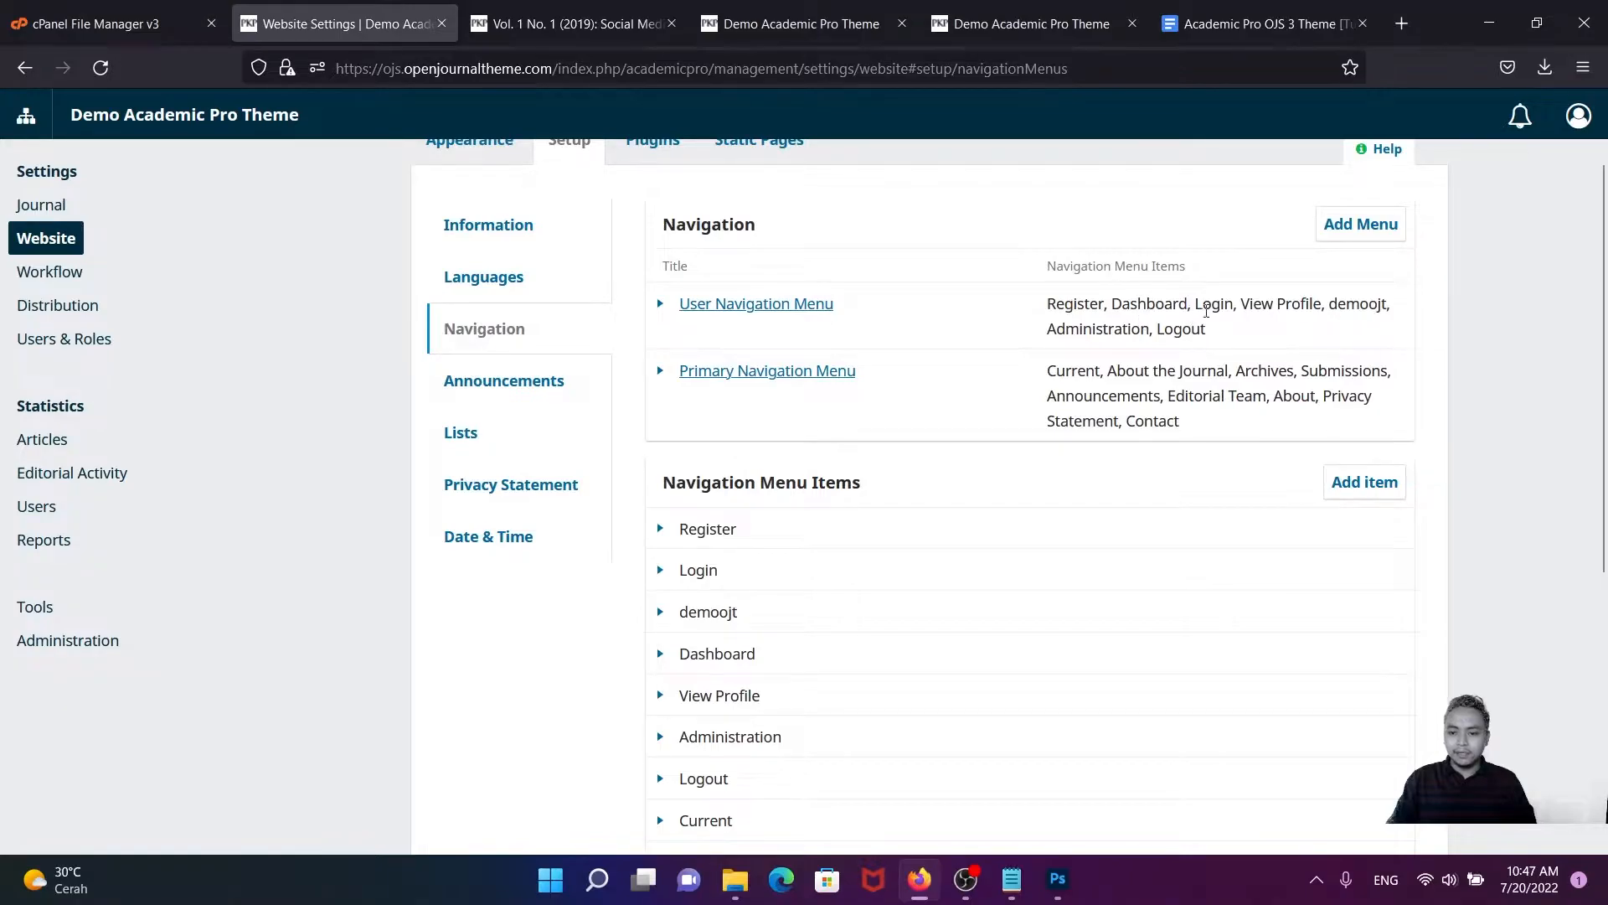
pyautogui.click(570, 23)
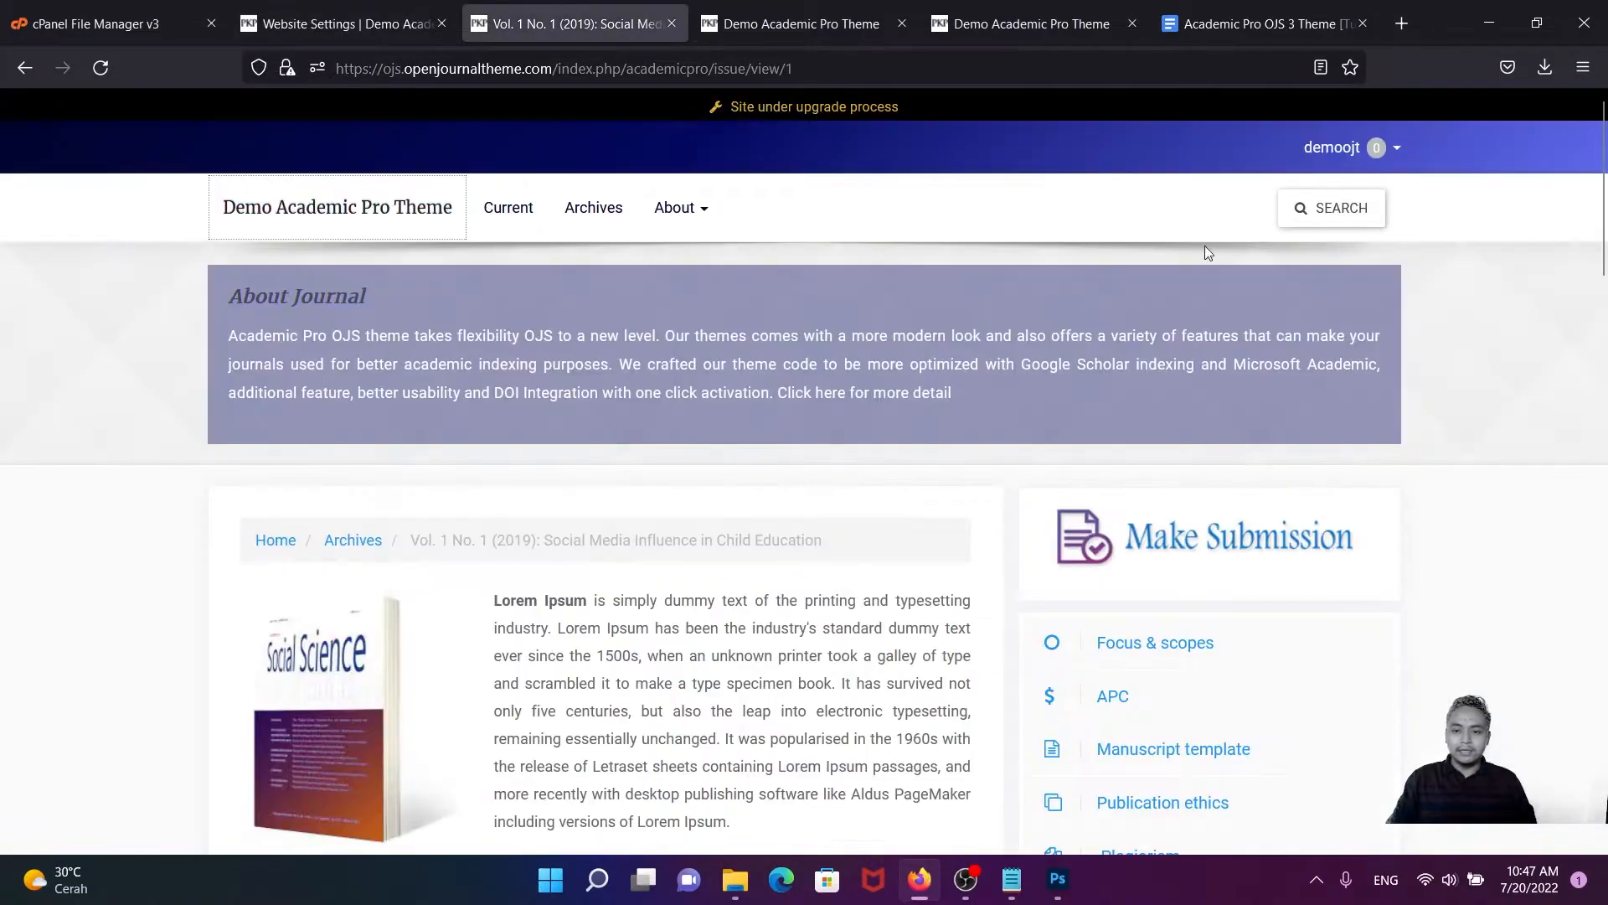
pyautogui.click(381, 24)
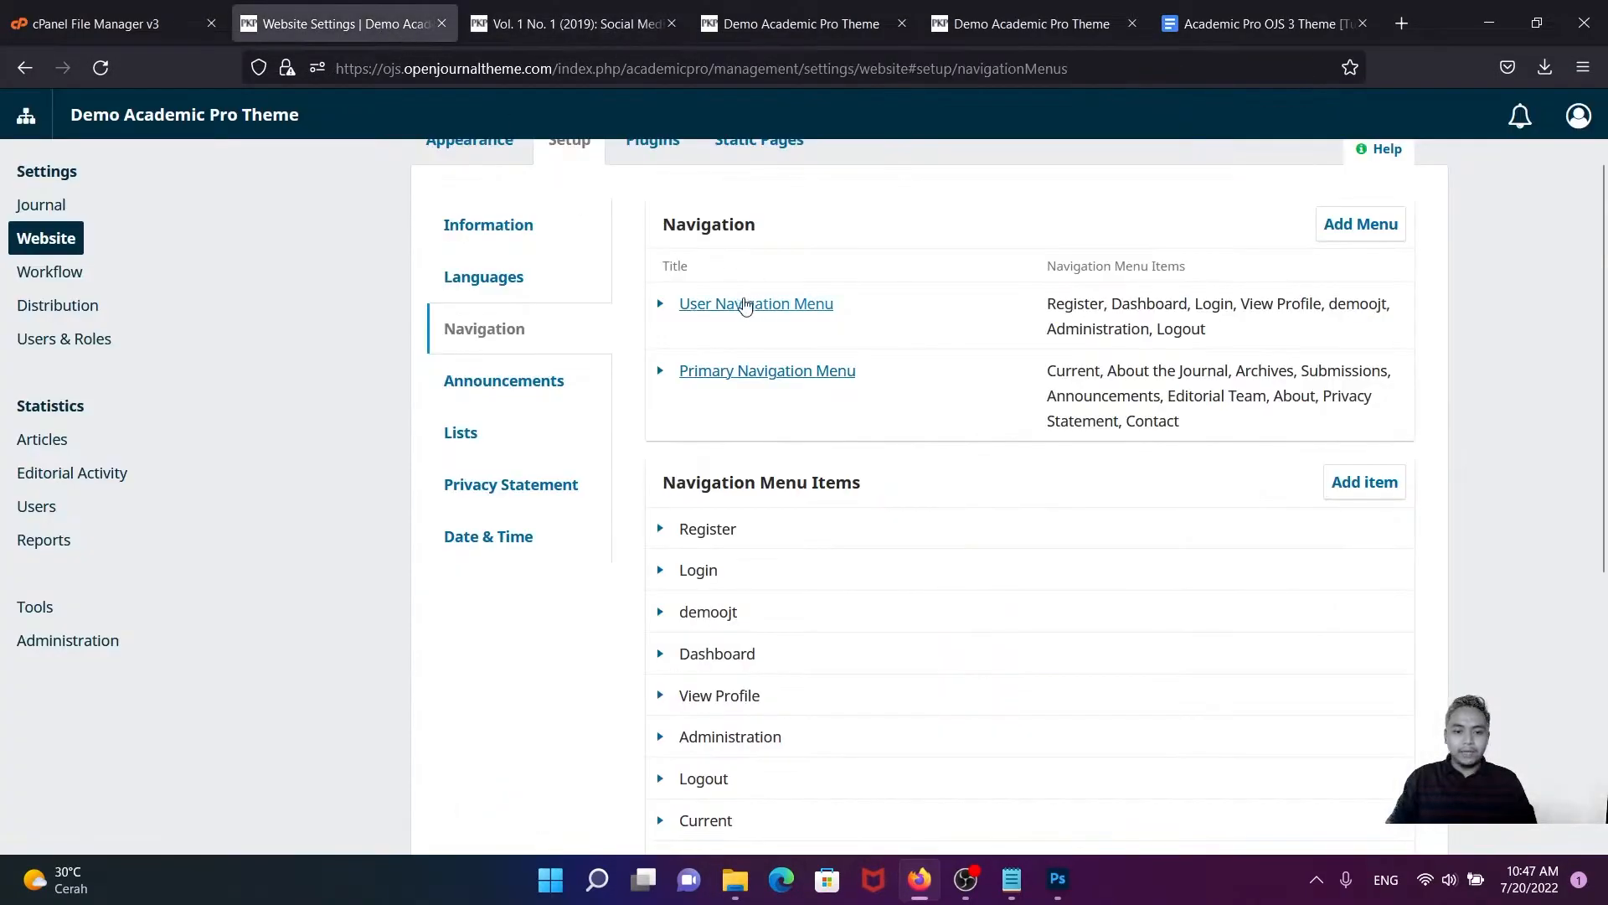
# - Check the Current, Archives and About entries in the issue page's main navigation
pyautogui.click(577, 25)
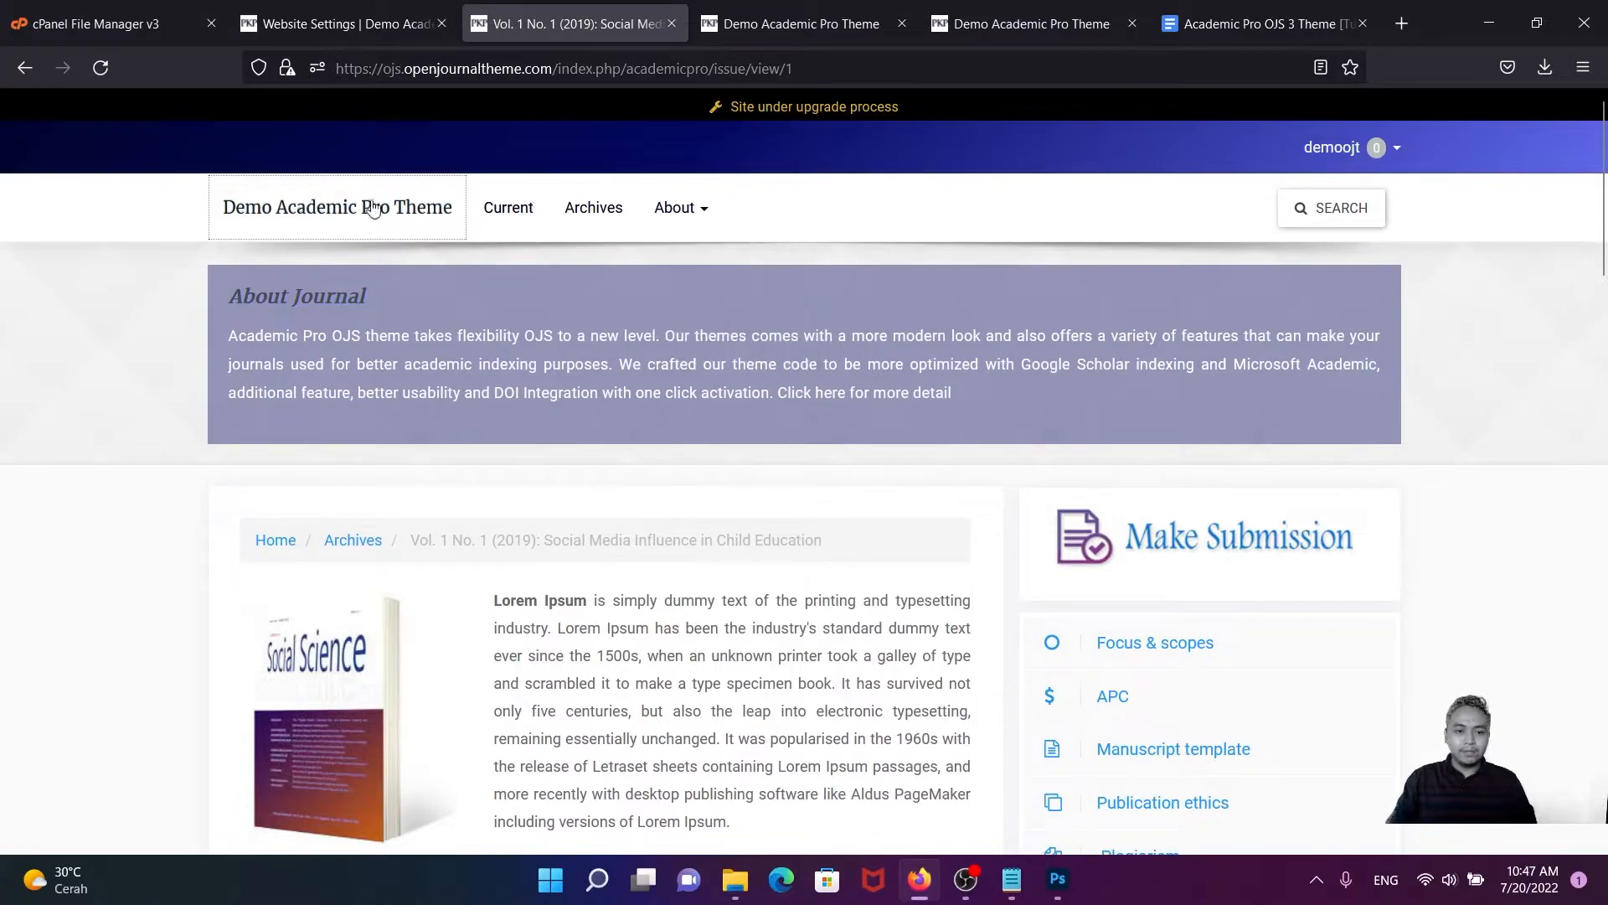
pyautogui.moveTo(786, 215); pyautogui.dragTo(494, 213)
pyautogui.click(811, 221)
# - Open the Primary Navigation Menu for editing and view its assigned and unassigned menu items
pyautogui.click(349, 26)
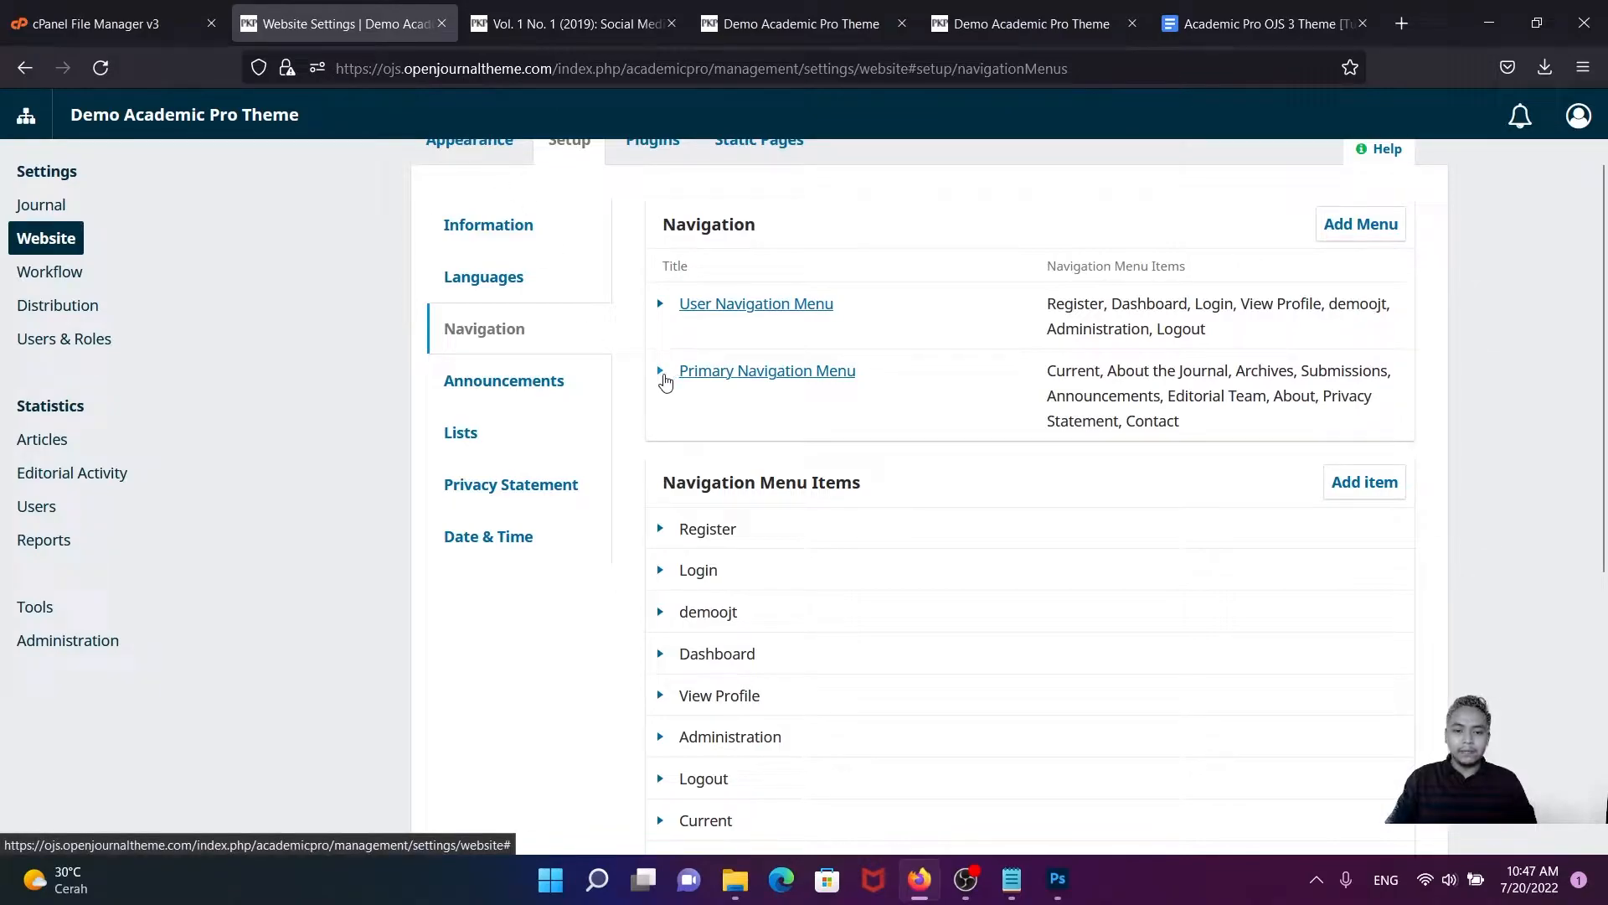
pyautogui.click(662, 374)
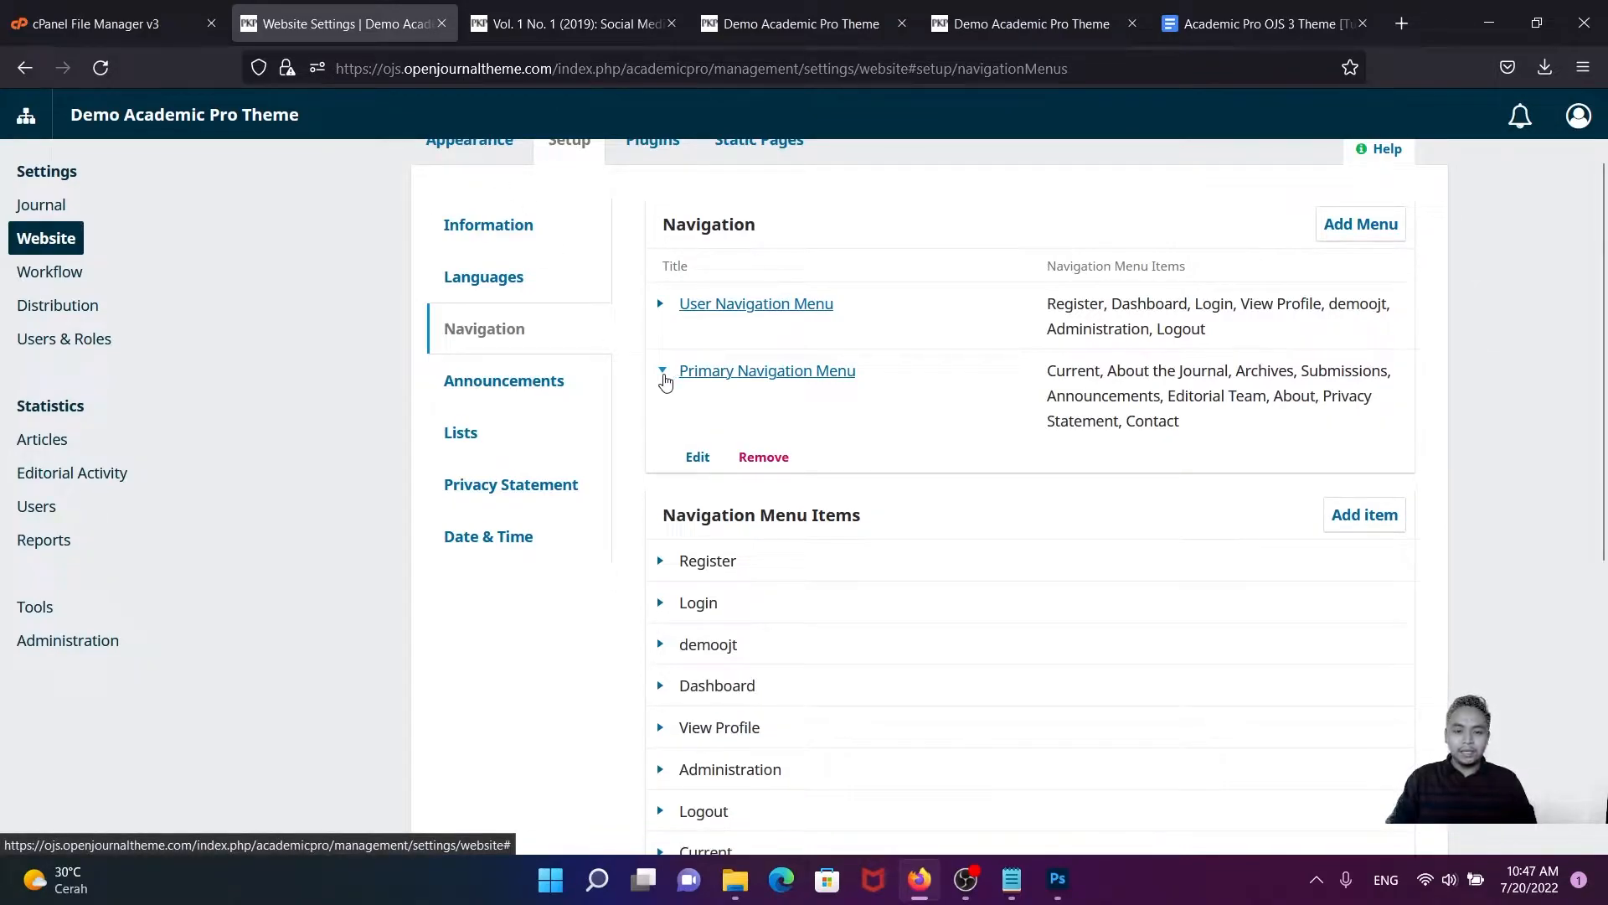
pyautogui.click(698, 458)
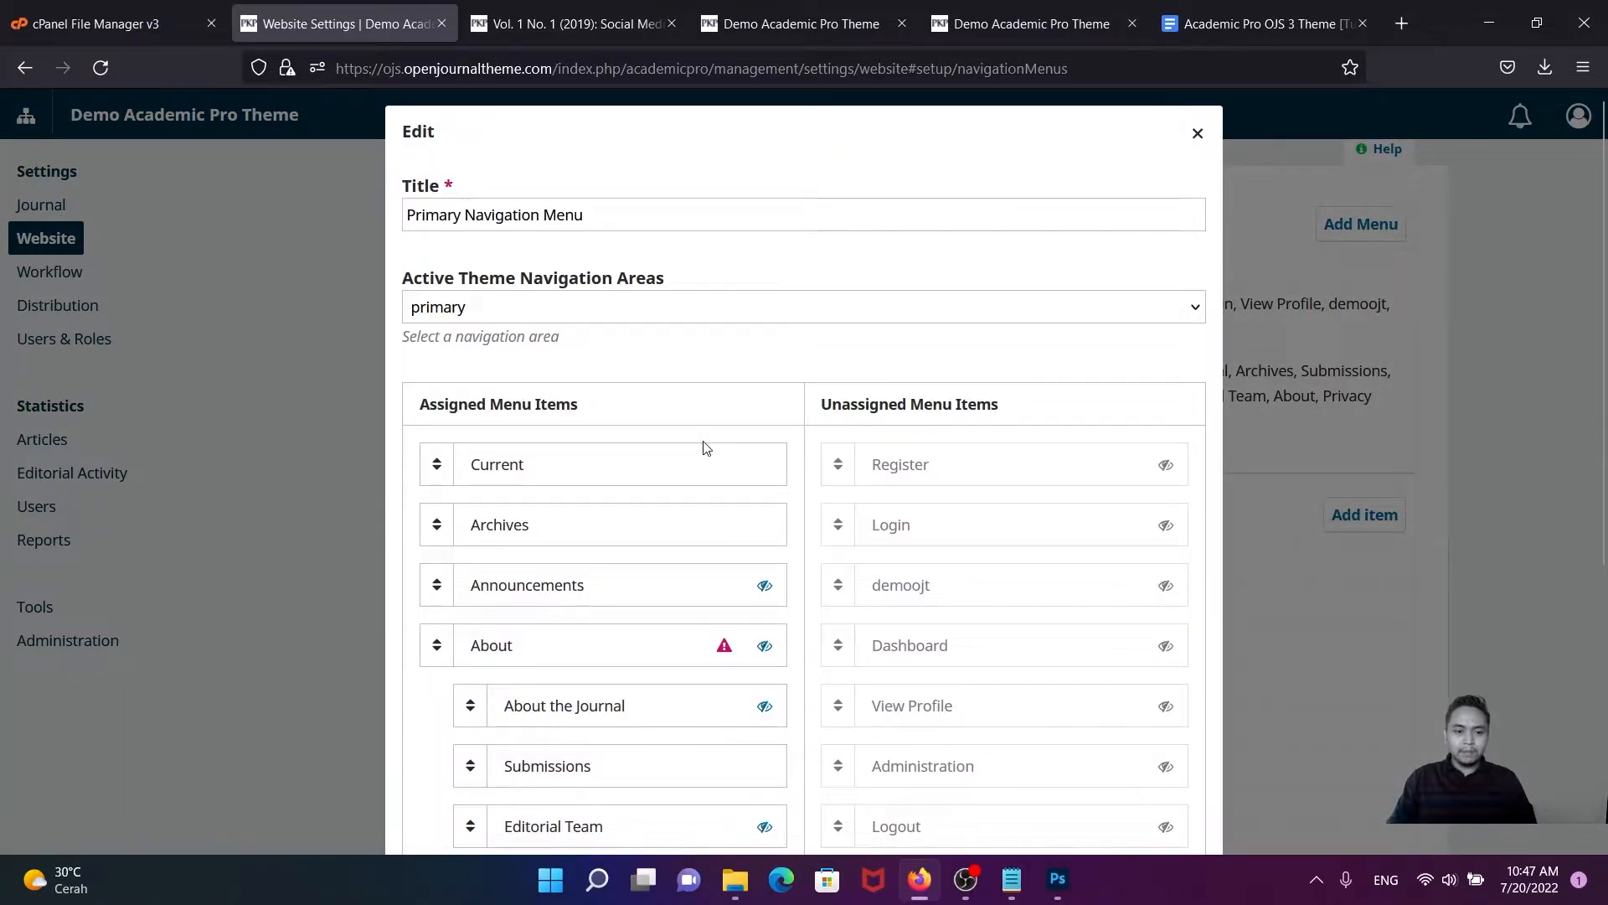
pyautogui.scroll(-2, 704, 435)
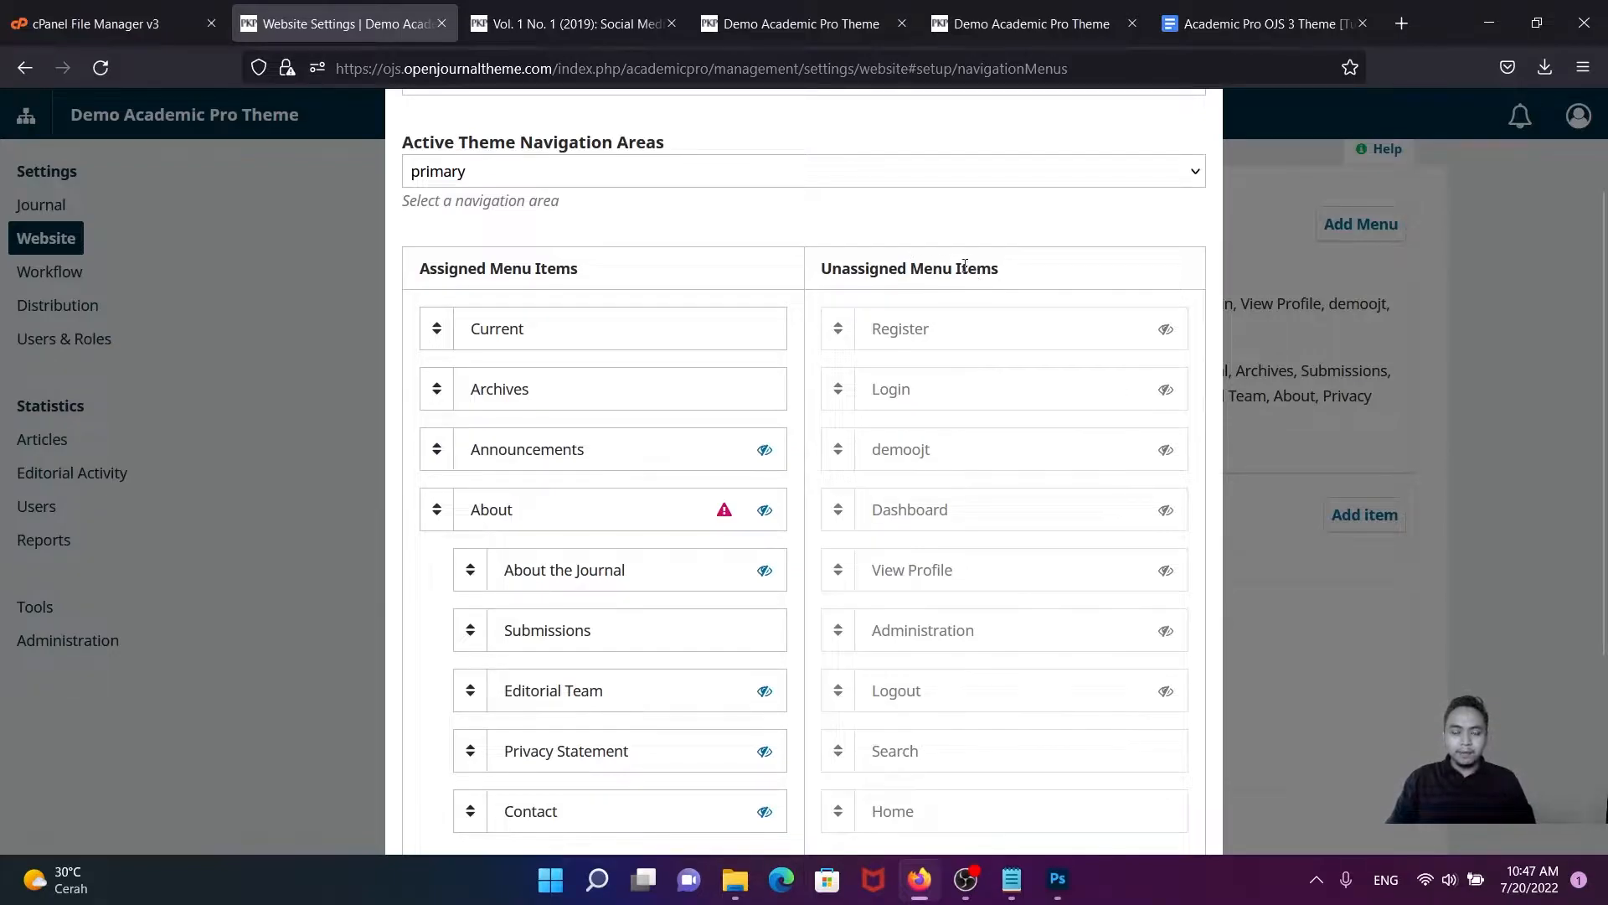
# - Compare the Primary Navigation Menu's assigned and unassigned items with the main navigation on the journal's issue page
pyautogui.scroll(-1, 679, 271)
pyautogui.scroll(1, 683, 273)
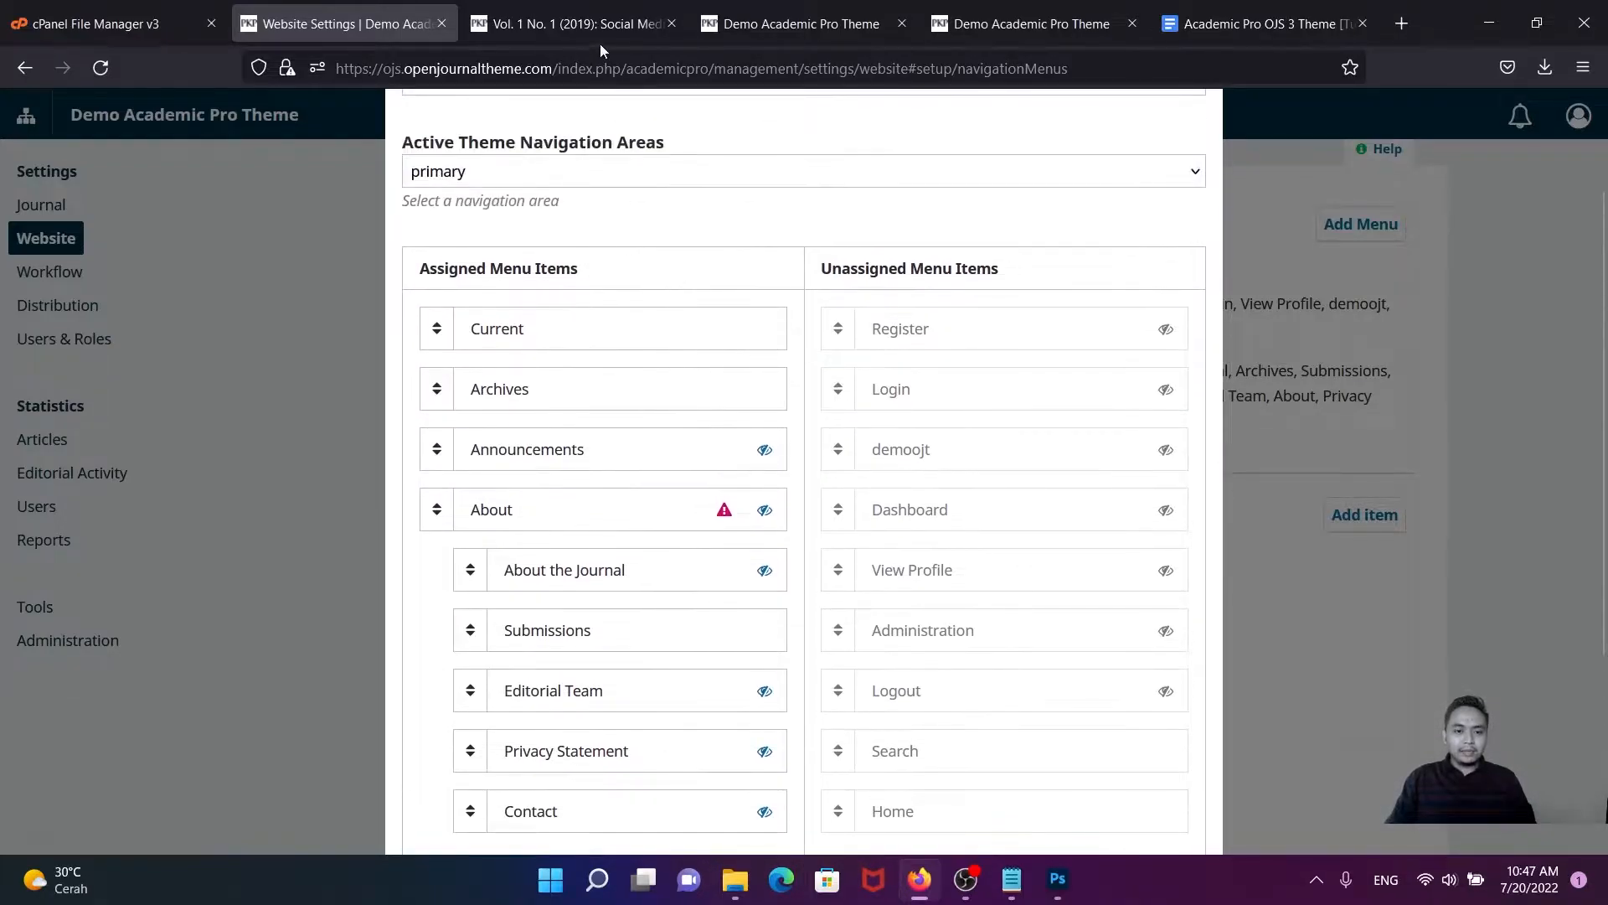
pyautogui.click(600, 25)
pyautogui.click(400, 38)
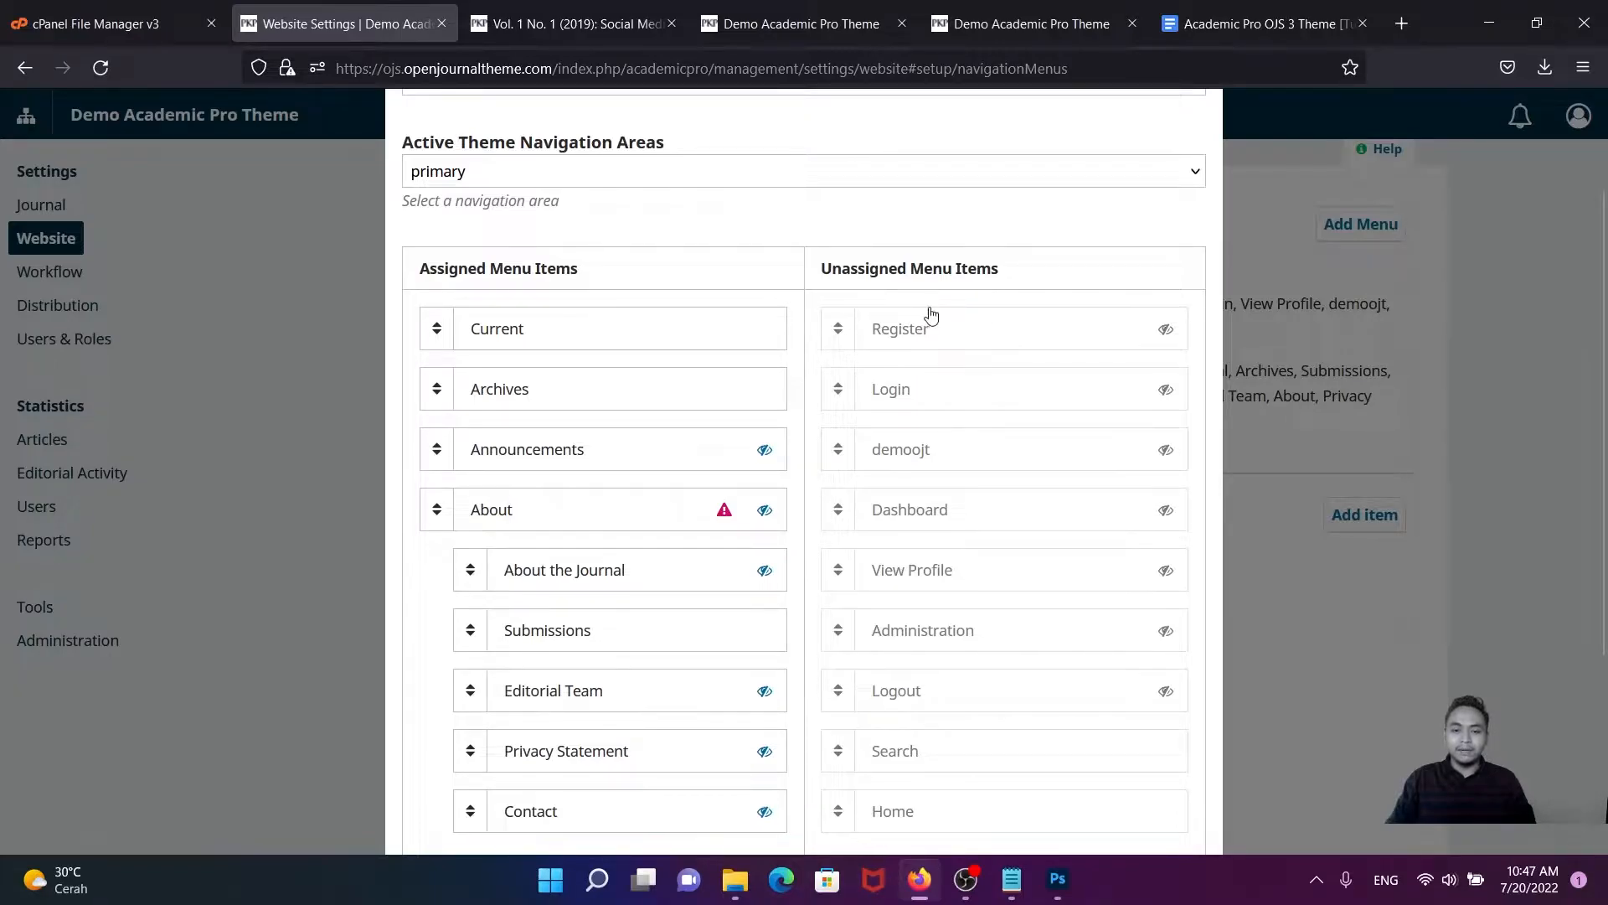
pyautogui.scroll(-3, 935, 311)
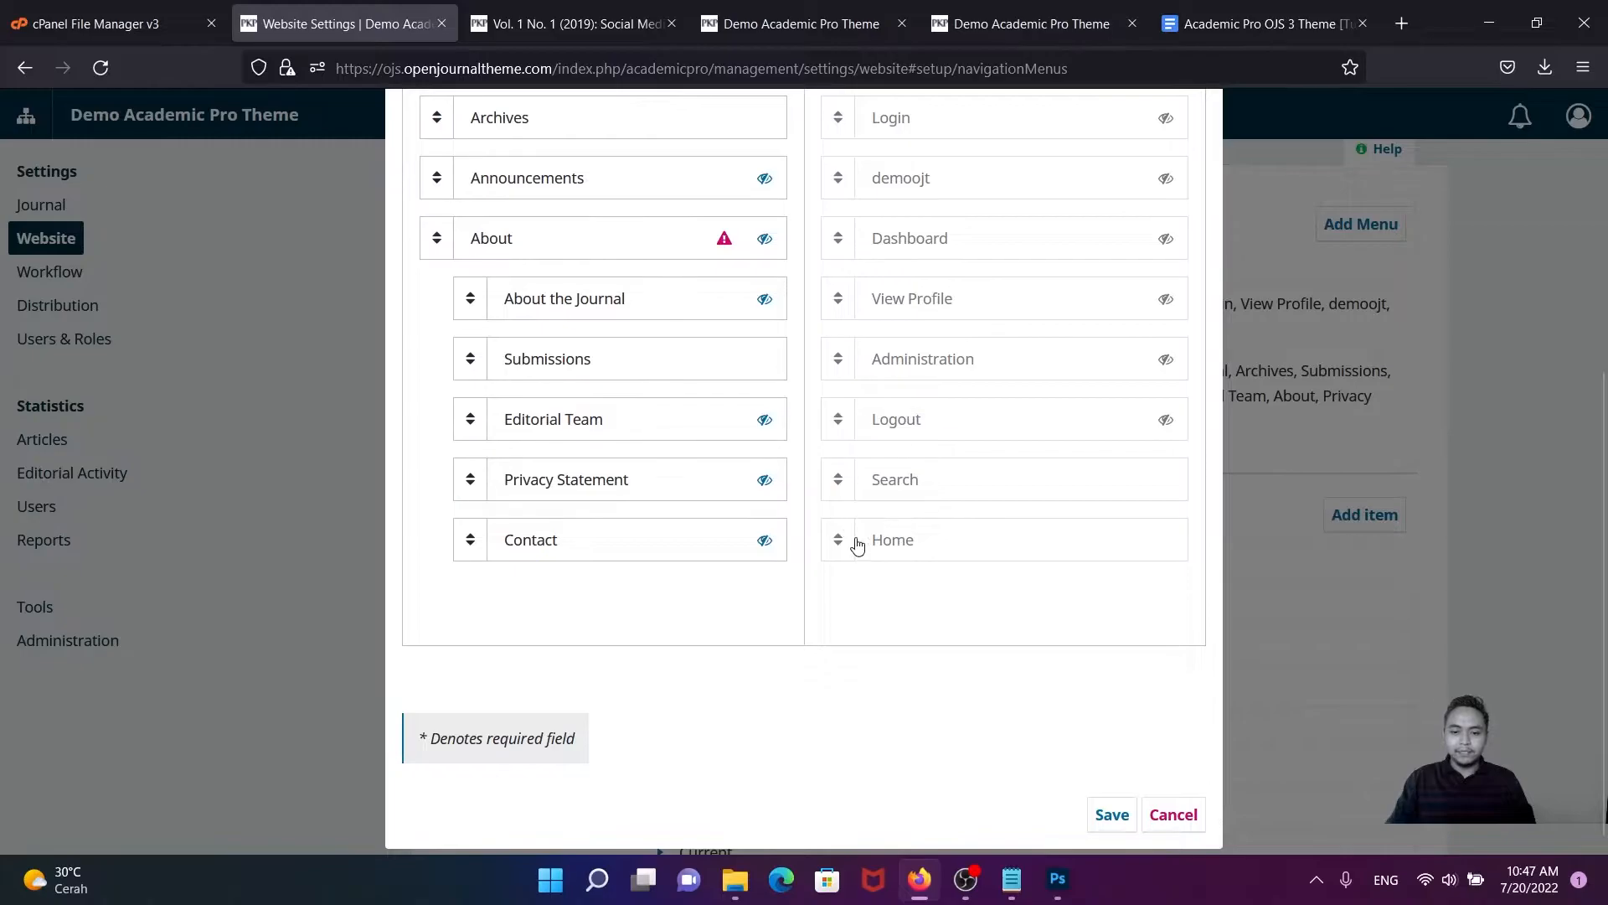
pyautogui.scroll(1, 880, 546)
pyautogui.scroll(1, 880, 546)
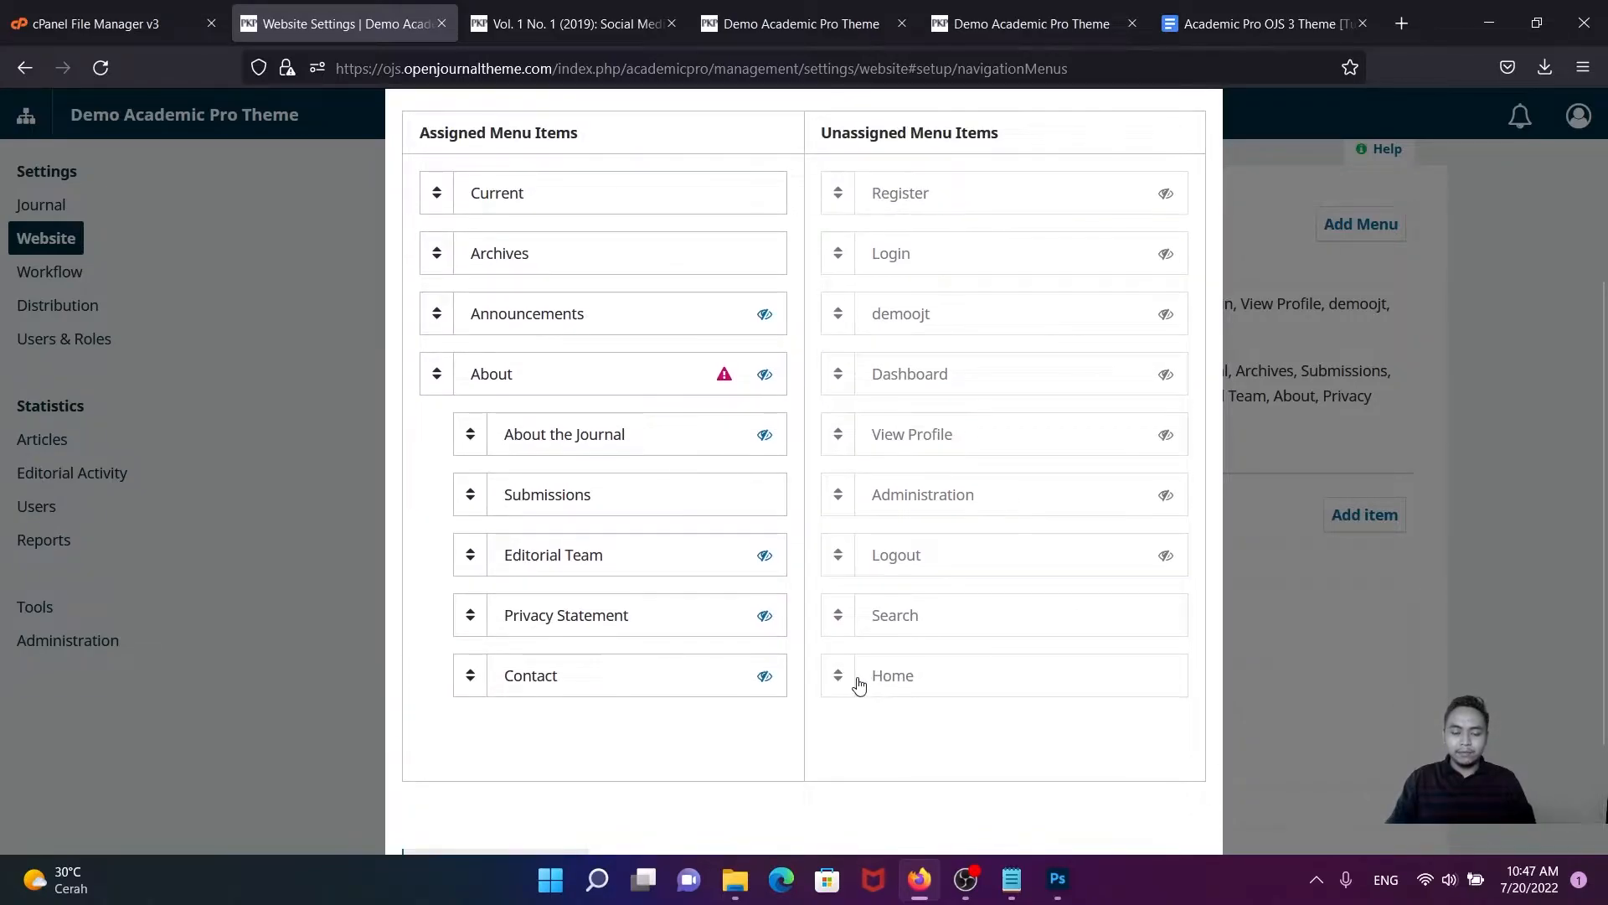
pyautogui.click(560, 22)
pyautogui.click(409, 25)
# - Assign the Home item to the Primary Navigation Menu as its first entry, above Current, and save the menu
pyautogui.moveTo(839, 678); pyautogui.dragTo(617, 152)
pyautogui.moveTo(467, 248); pyautogui.dragTo(443, 179)
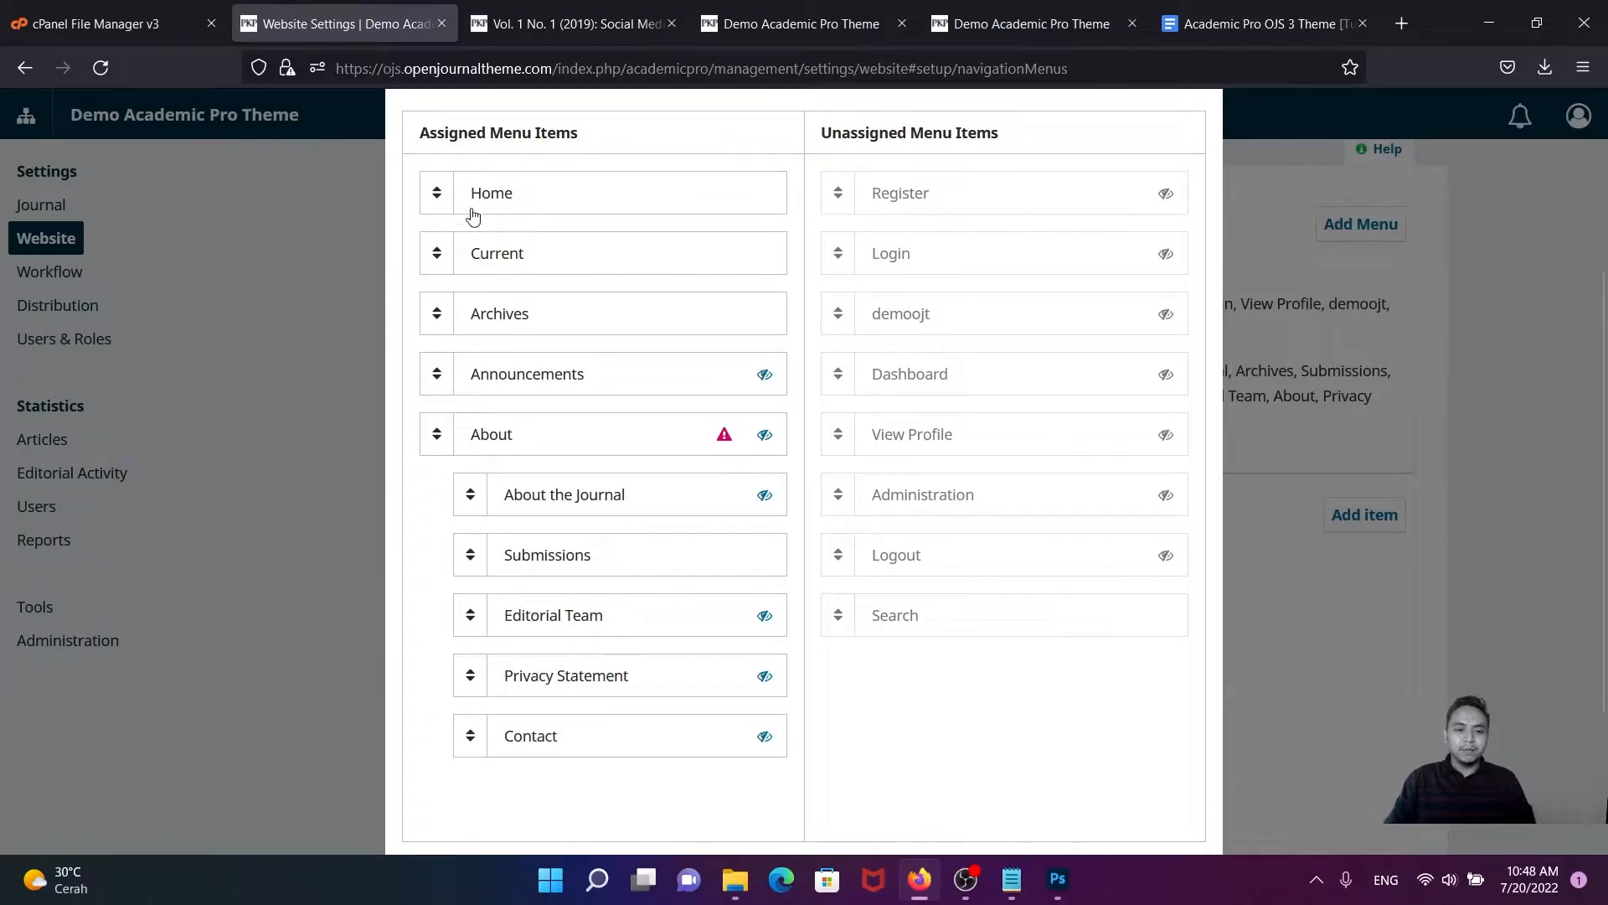
pyautogui.scroll(-2, 738, 284)
pyautogui.click(1113, 803)
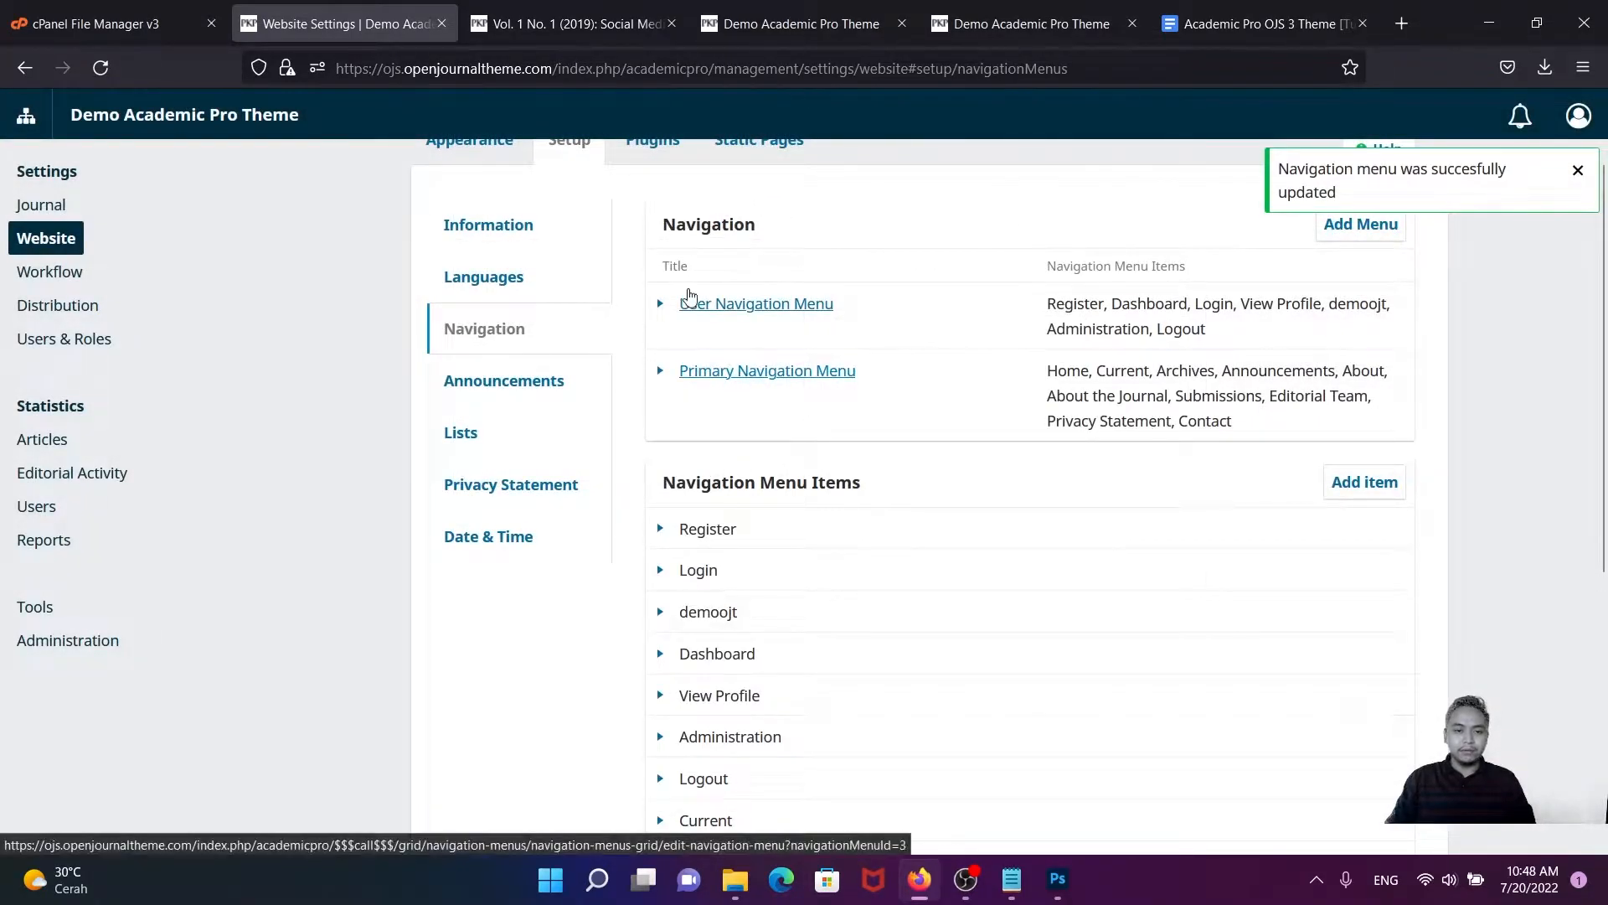
# - Reload the journal homepage and test the Home link in its main navigation
pyautogui.click(788, 25)
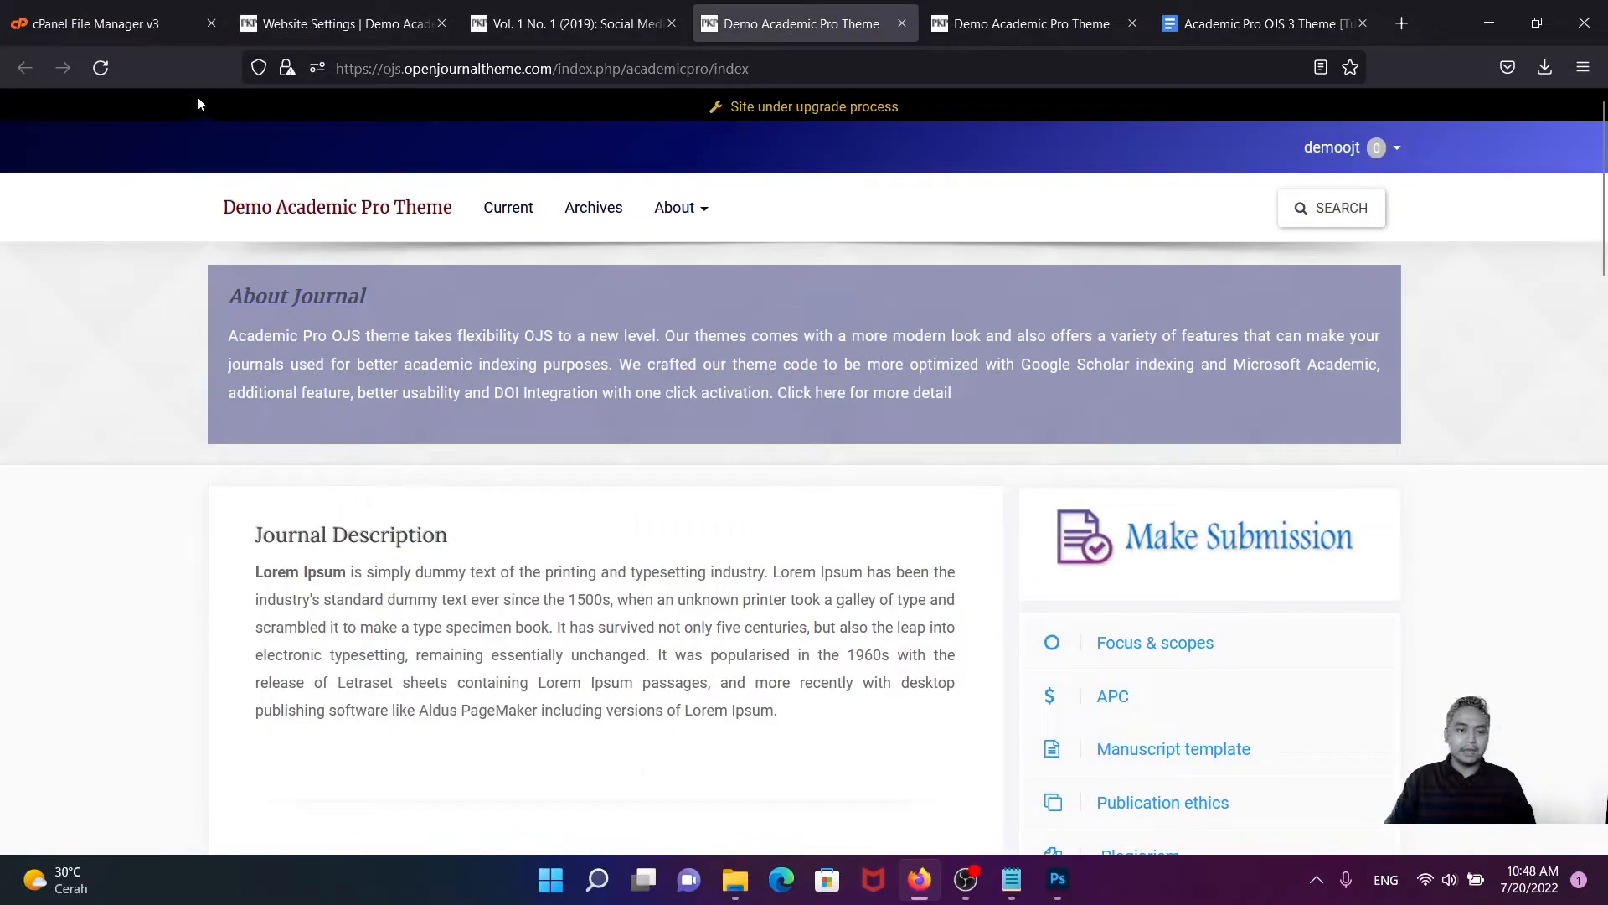
pyautogui.click(102, 67)
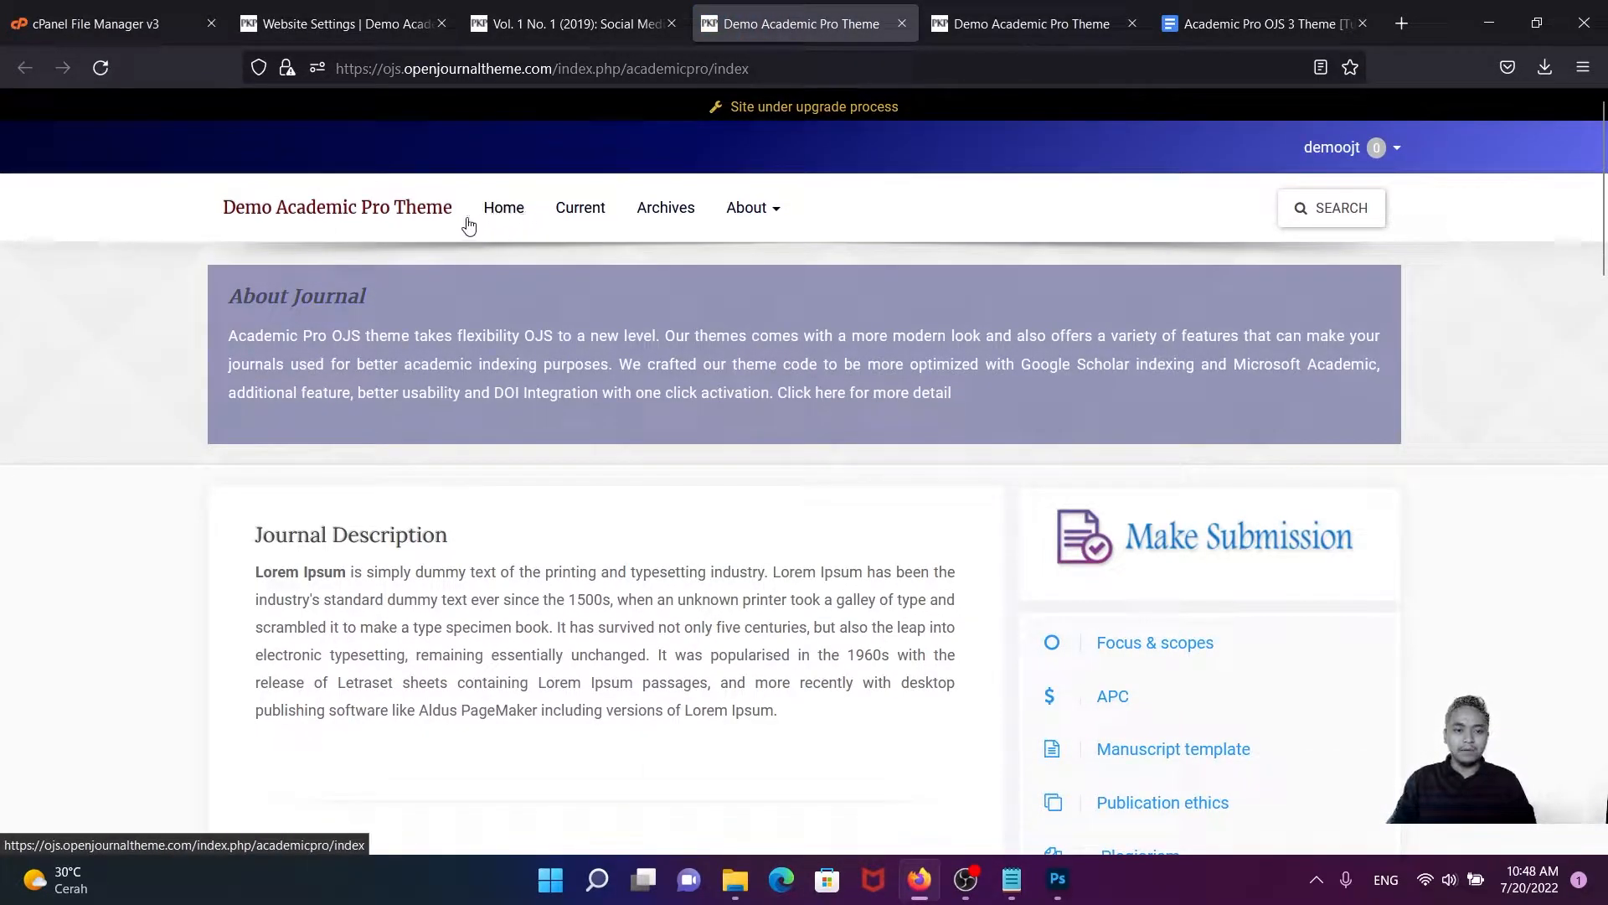
pyautogui.click(503, 222)
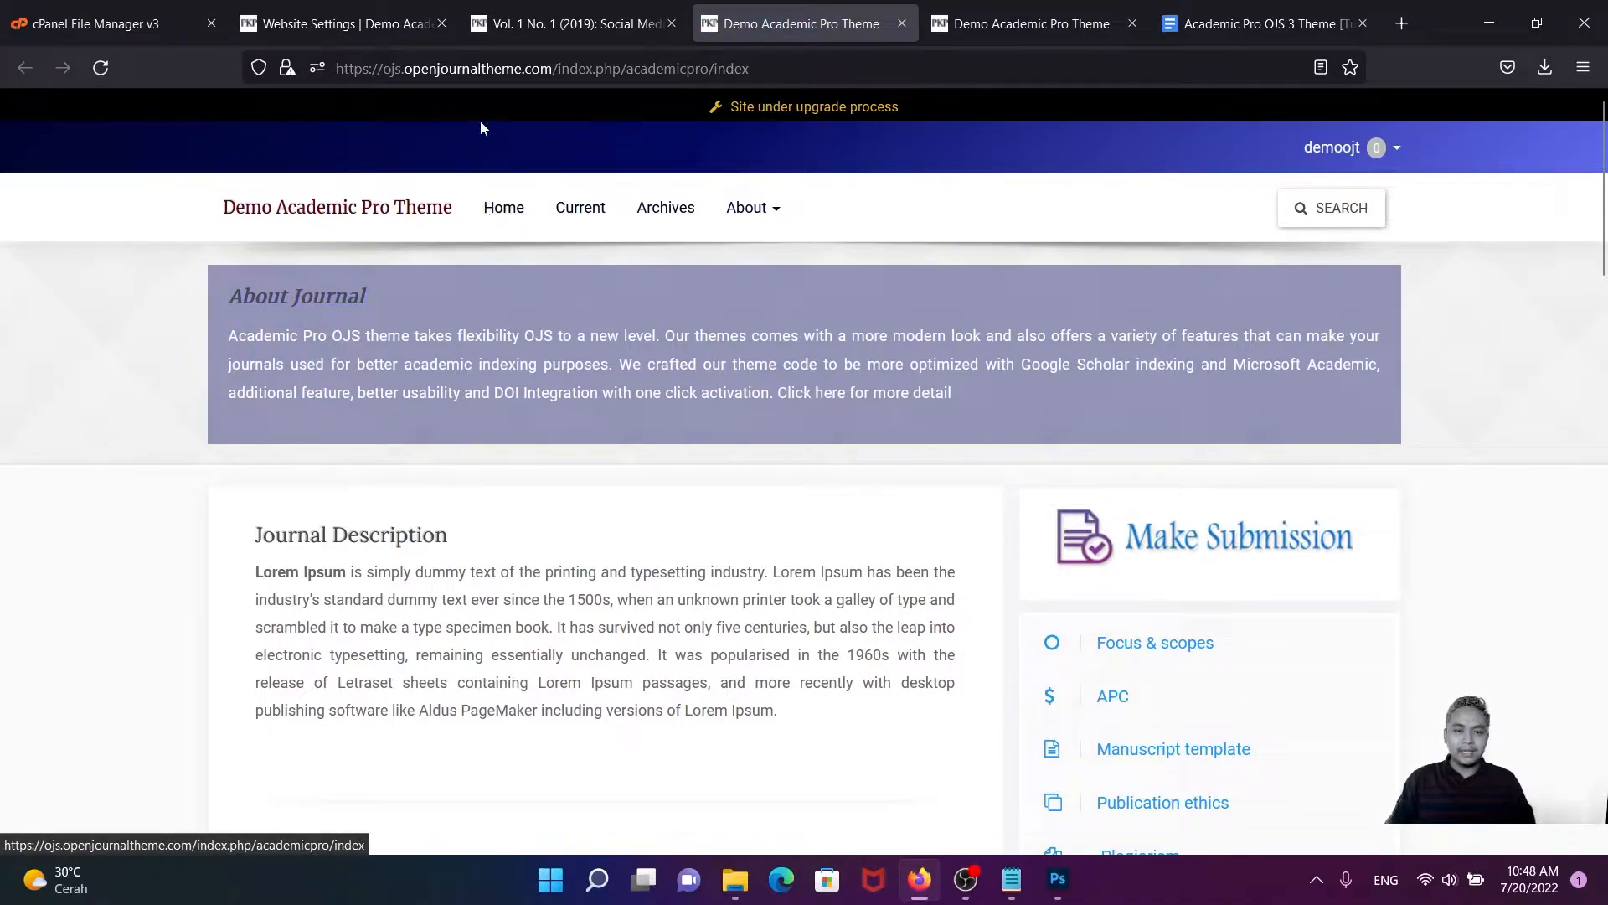
# - Switch to the Academic Pro OJS 3 Theme tutorial document and read the menu icon code table under "Add Icon to the menu"
pyautogui.click(1233, 28)
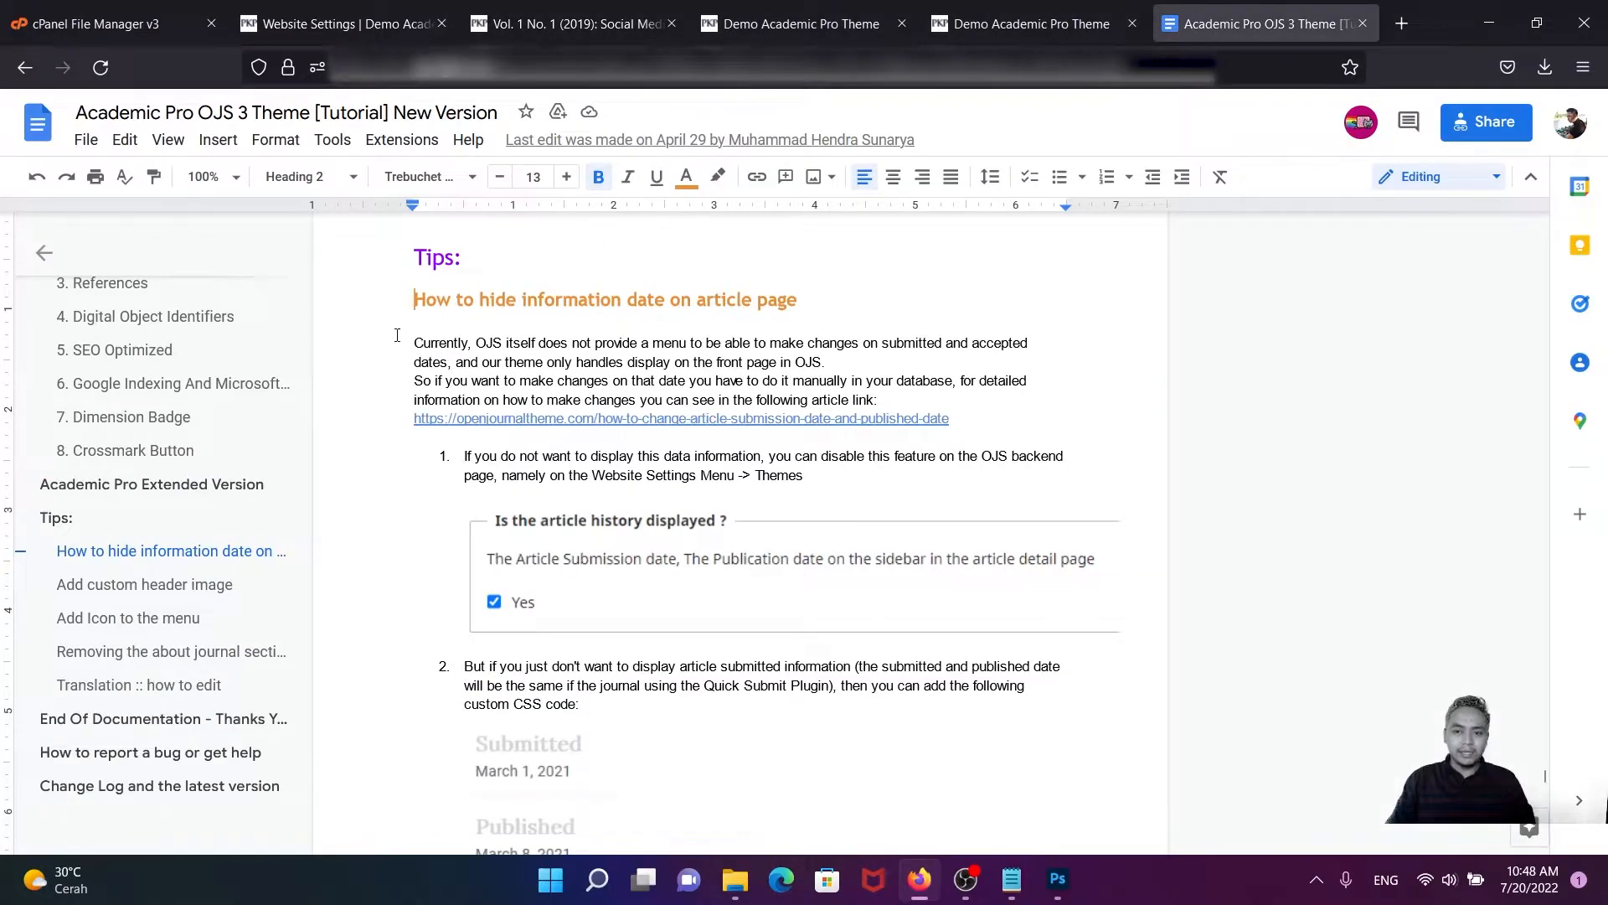
pyautogui.click(127, 622)
pyautogui.scroll(-5, 533, 577)
pyautogui.scroll(-2, 533, 576)
pyautogui.scroll(-1, 535, 586)
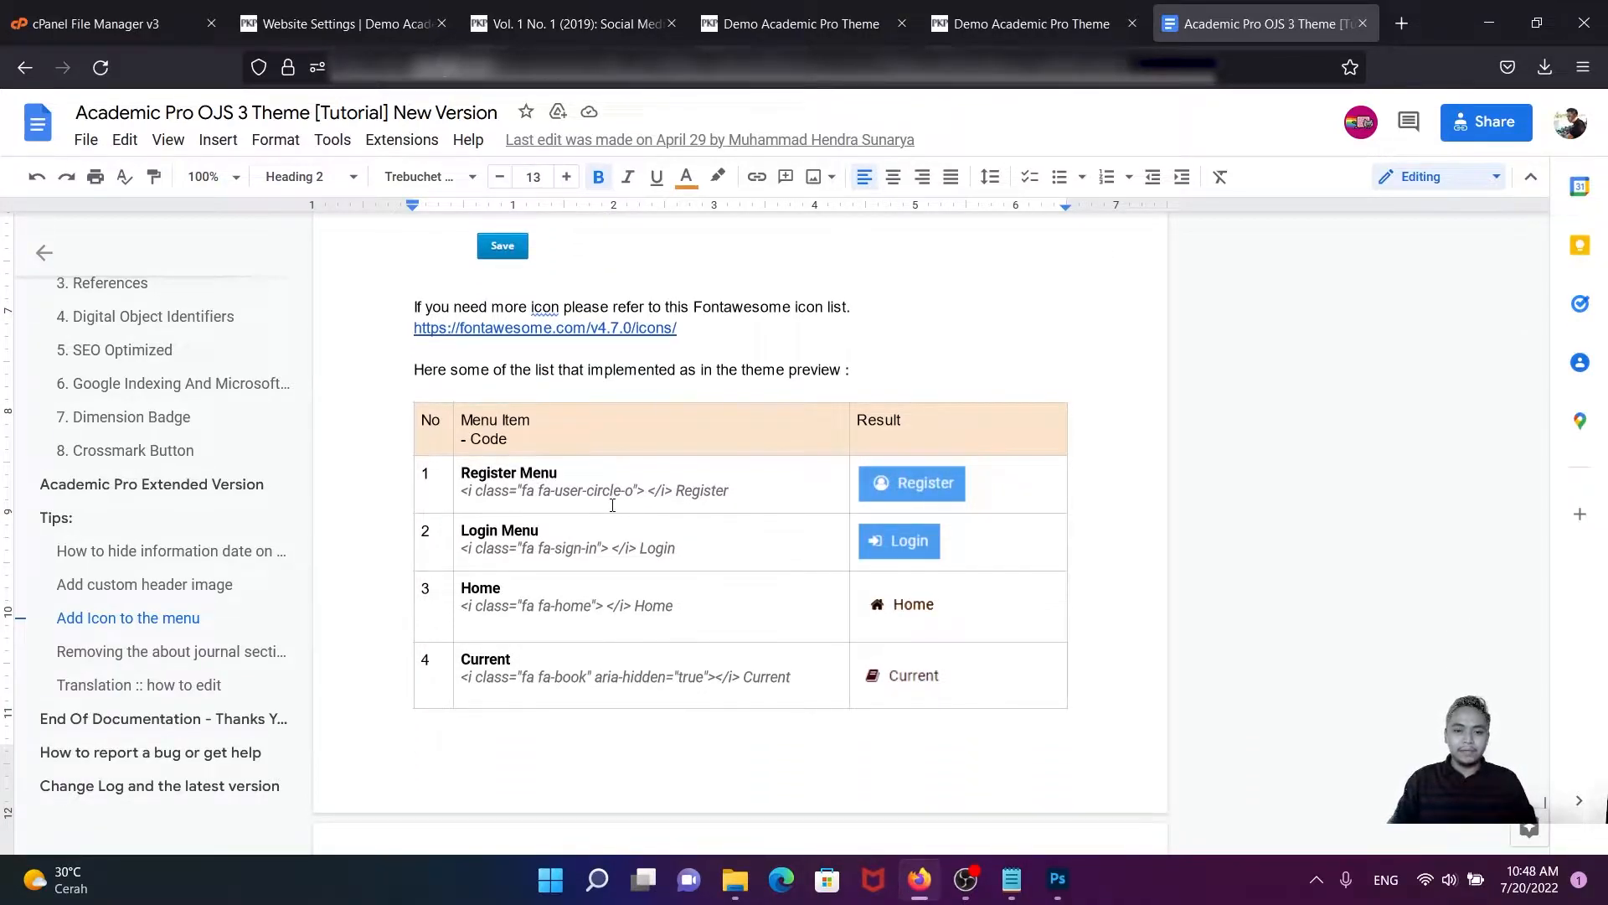
pyautogui.scroll(-1, 613, 506)
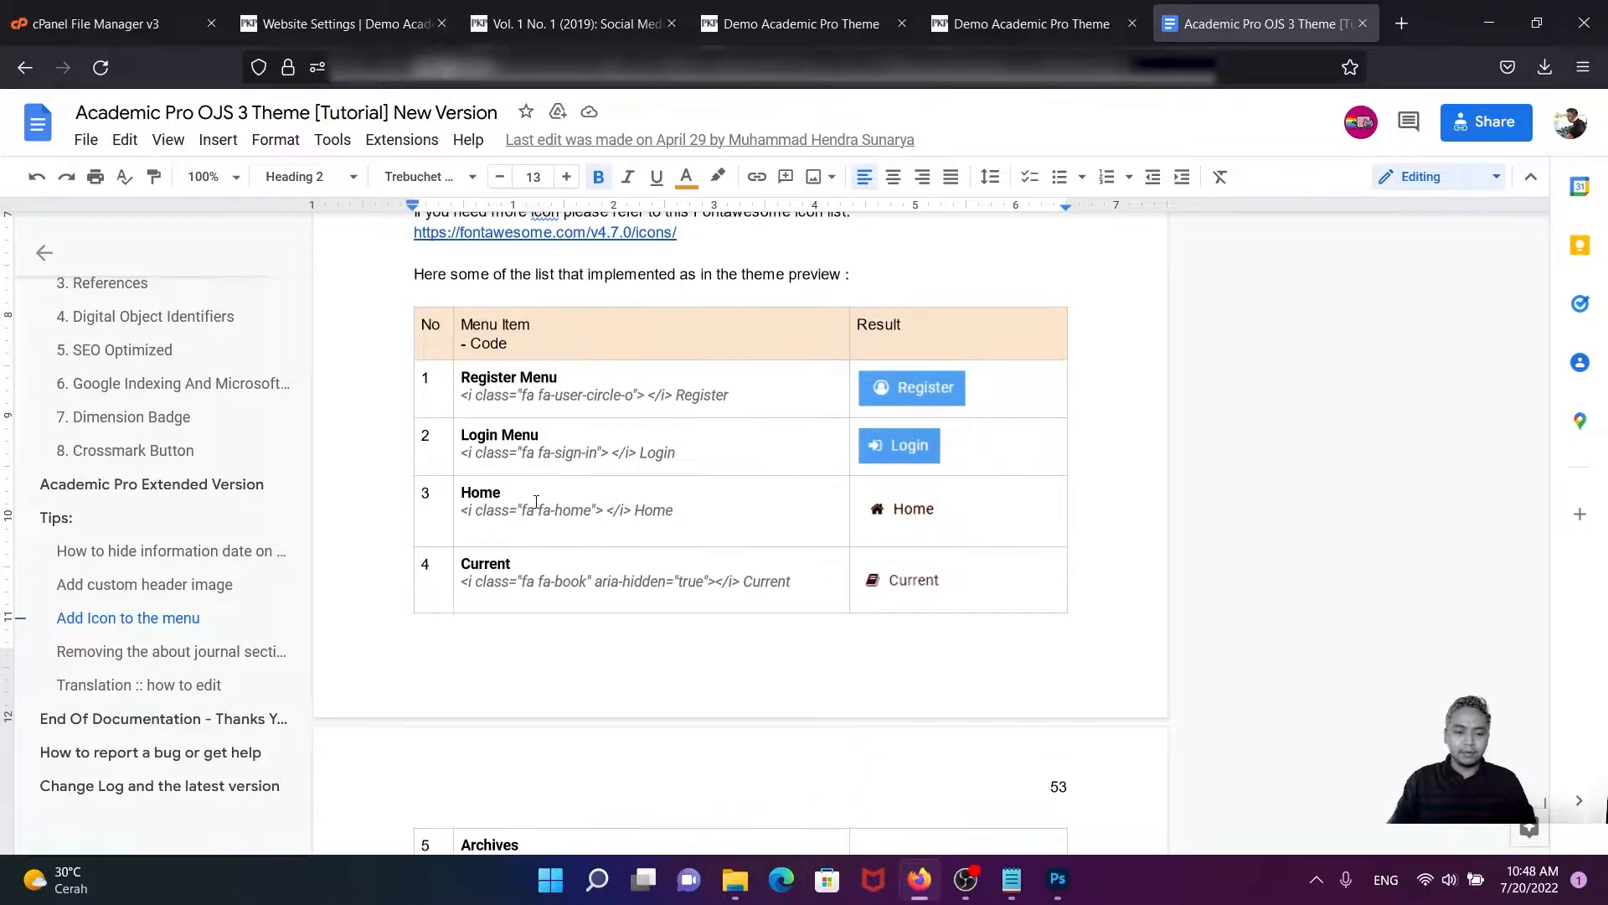
pyautogui.scroll(-1, 536, 500)
pyautogui.scroll(-1, 538, 462)
pyautogui.scroll(1, 613, 428)
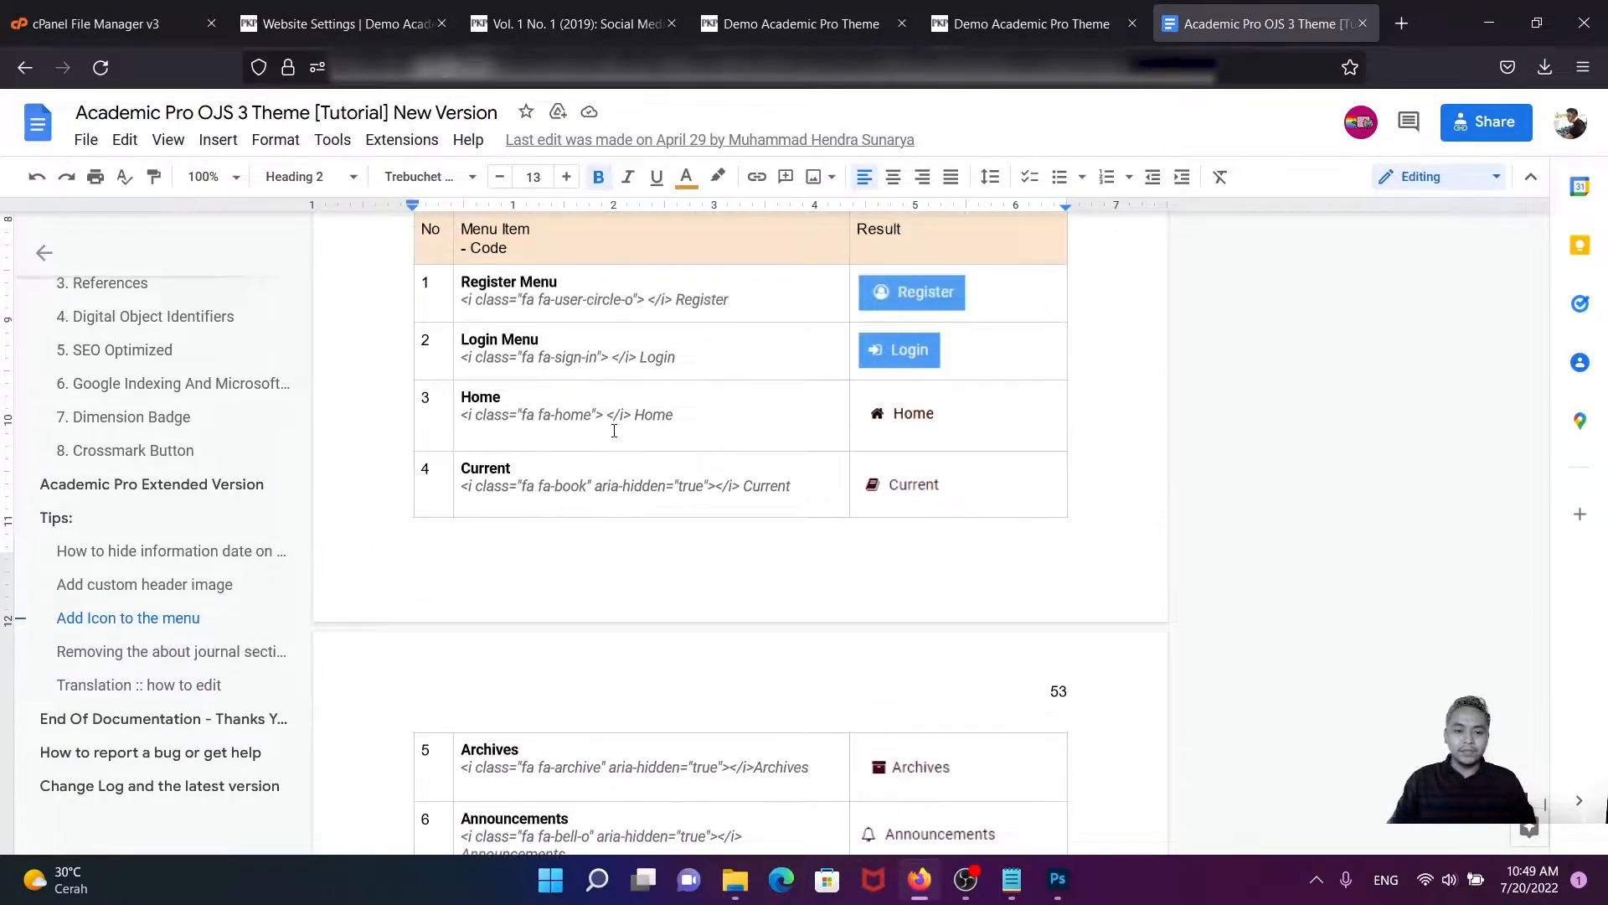
# - Examine the Login and Register icon codes and the Font Awesome icon list link in the tutorial document
pyautogui.moveTo(682, 358); pyautogui.dragTo(467, 359)
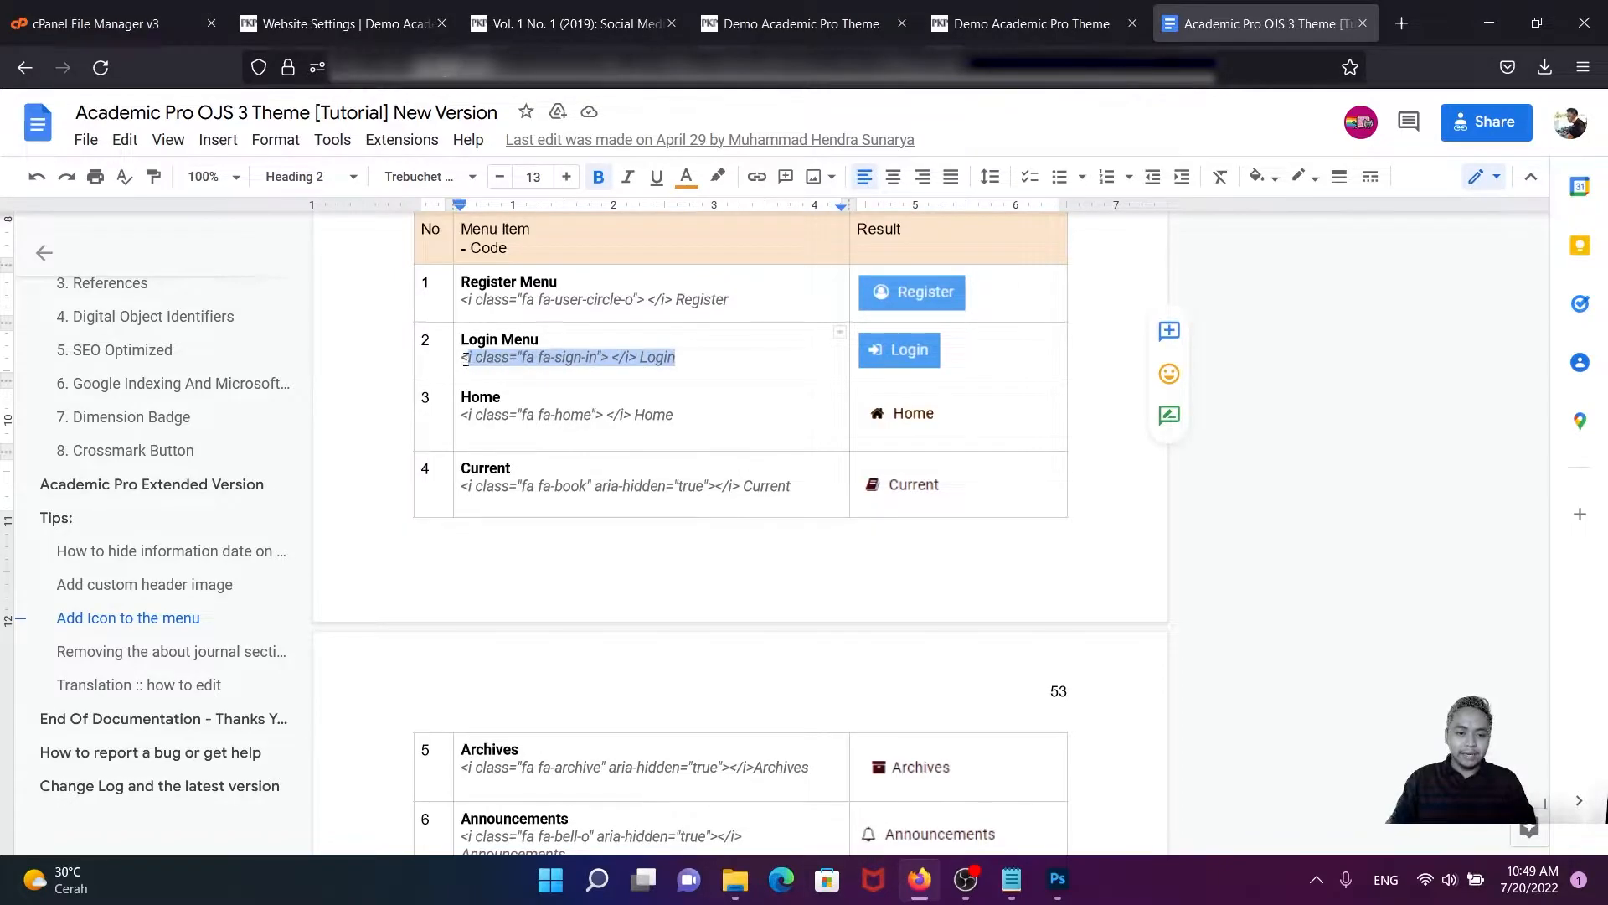
pyautogui.click(524, 369)
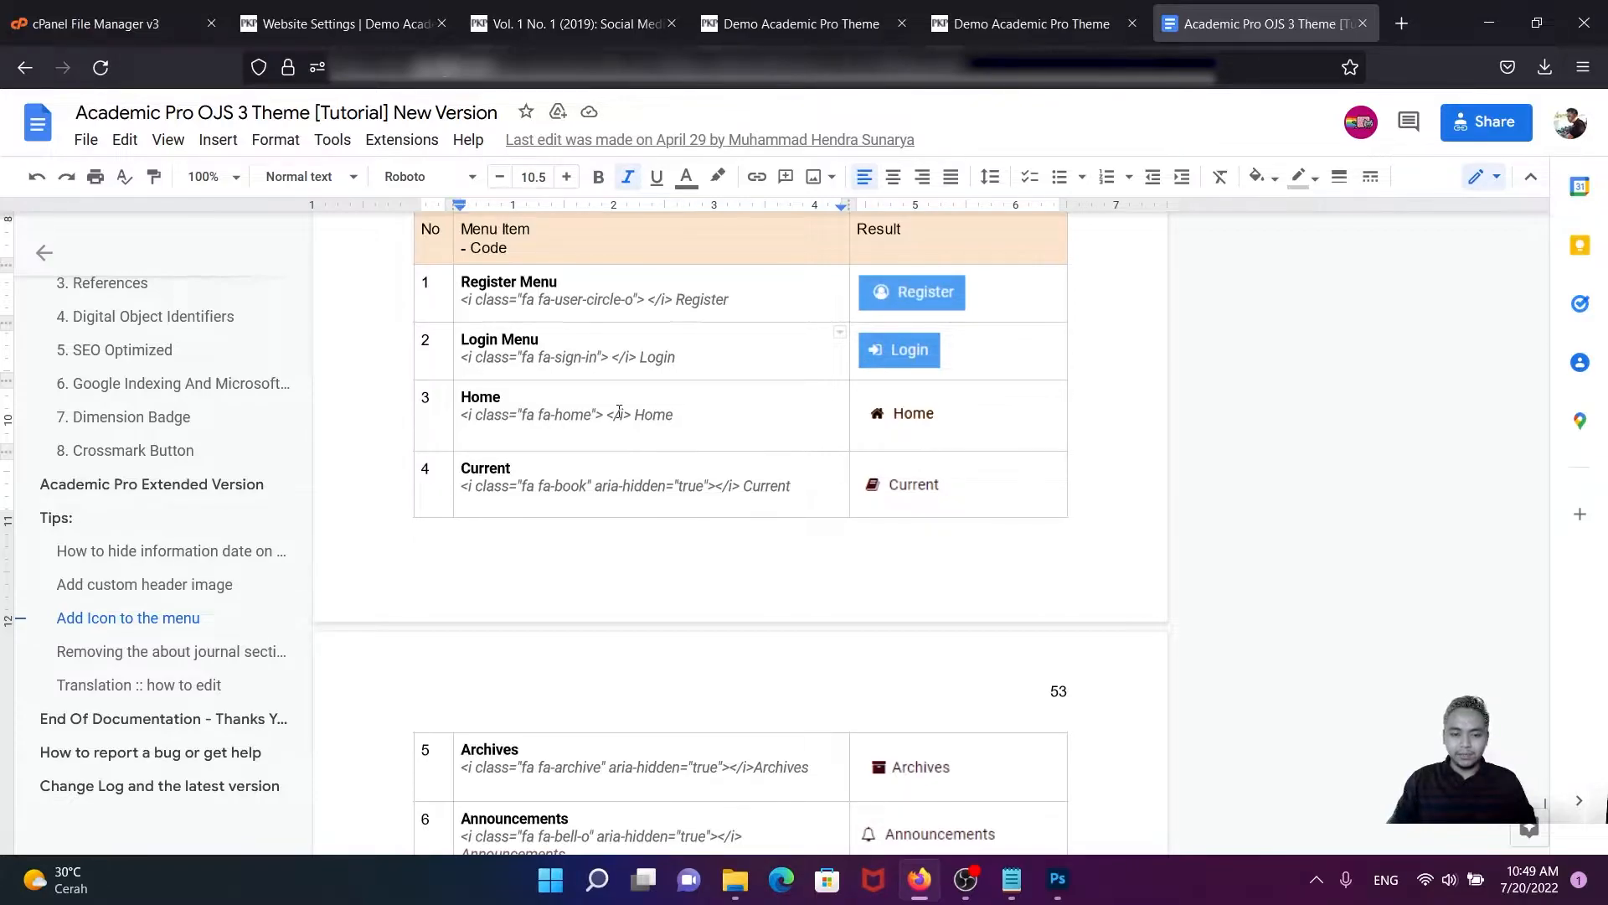
pyautogui.scroll(3, 620, 411)
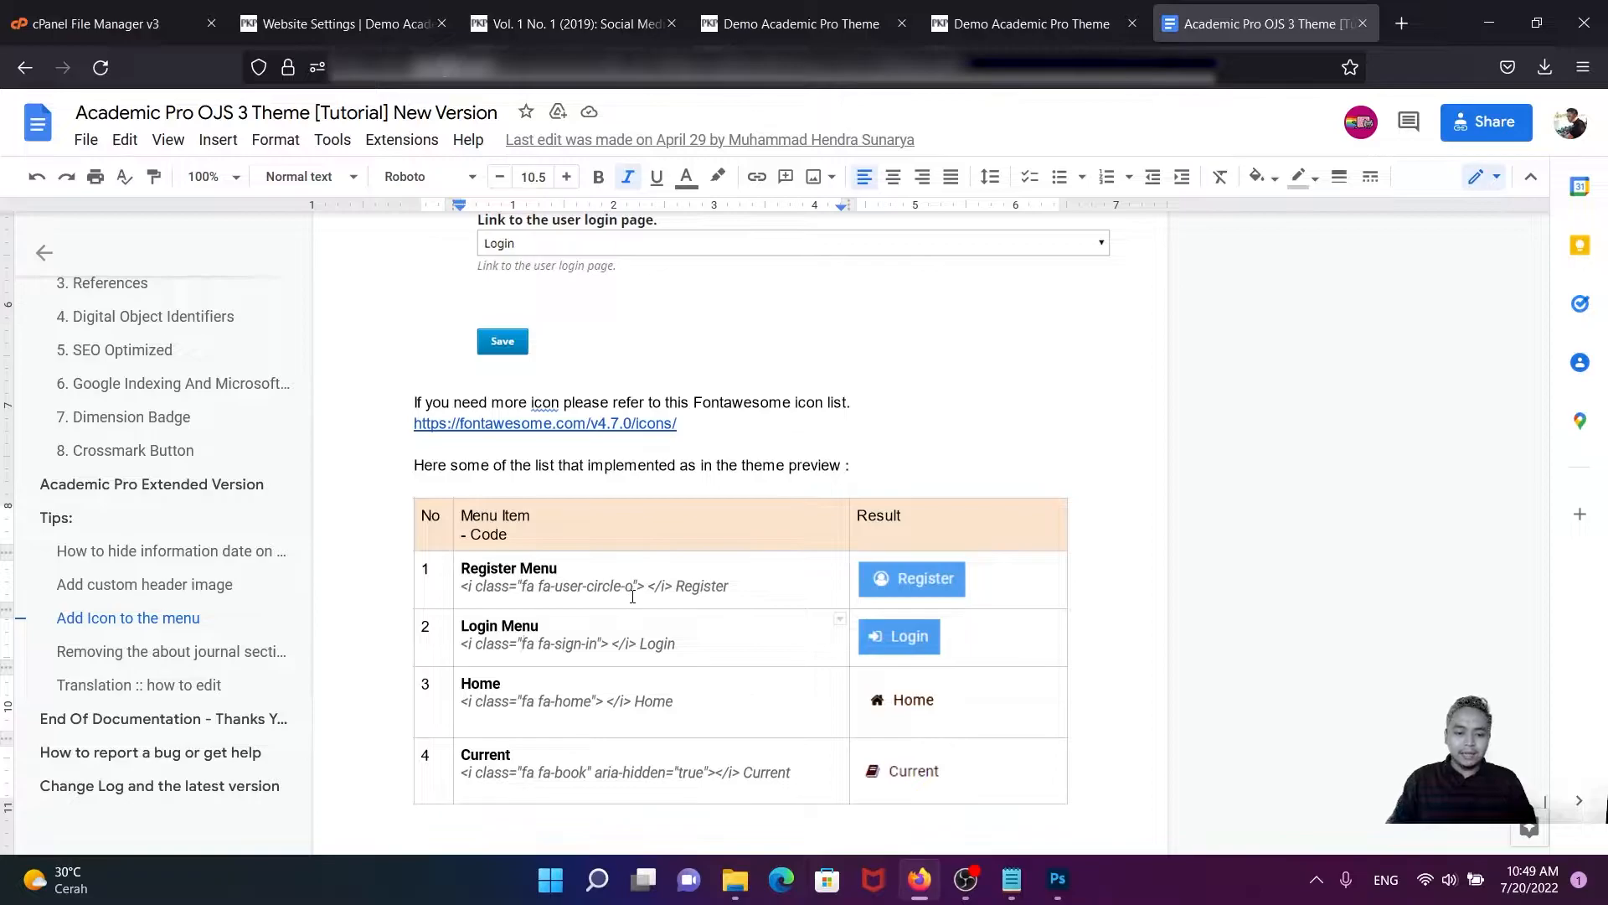
pyautogui.moveTo(636, 586); pyautogui.dragTo(521, 583)
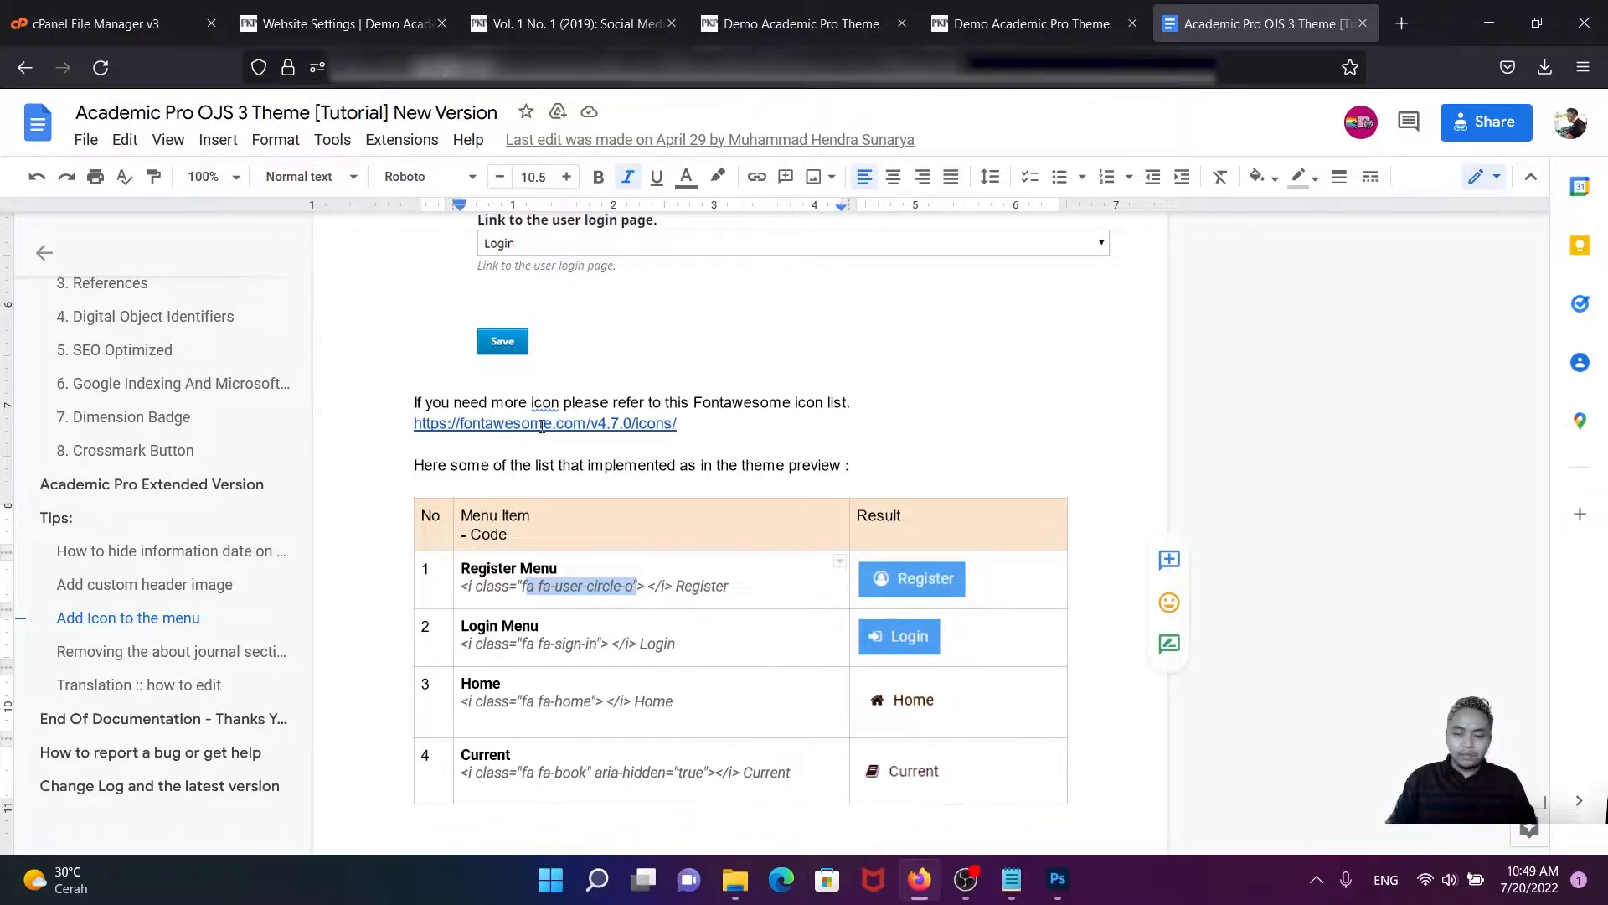
pyautogui.click(694, 442)
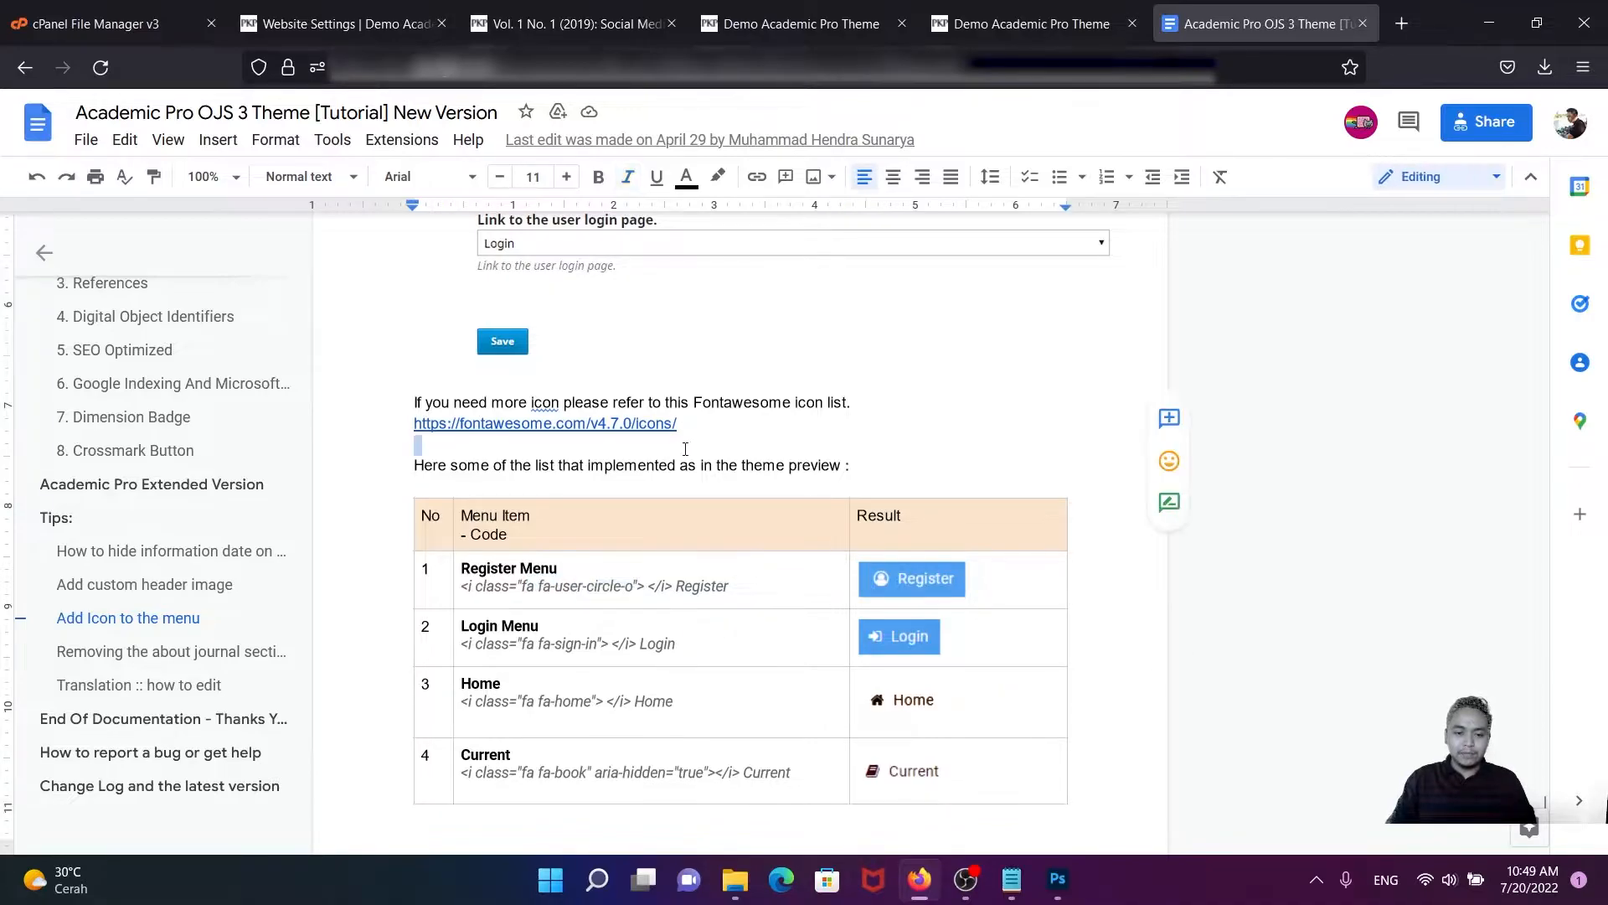
pyautogui.scroll(-2, 617, 569)
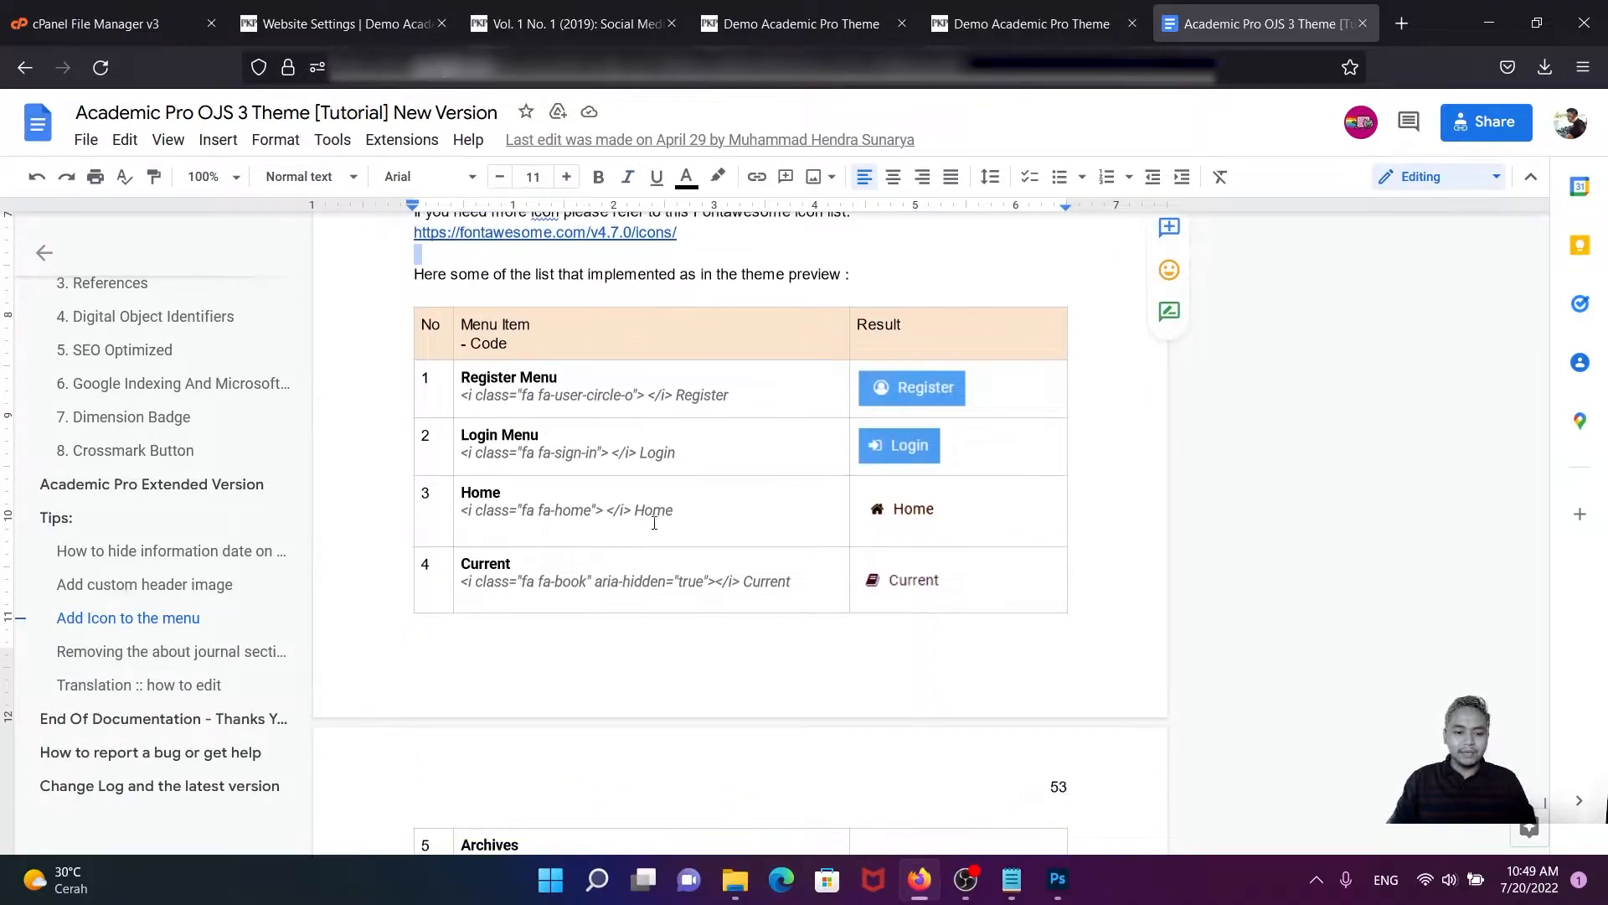
# - Copy the icon code <i class="fa fa-home"> </i> from the Home row of the tutorial's table, without the word Home
pyautogui.moveTo(674, 510); pyautogui.dragTo(464, 513)
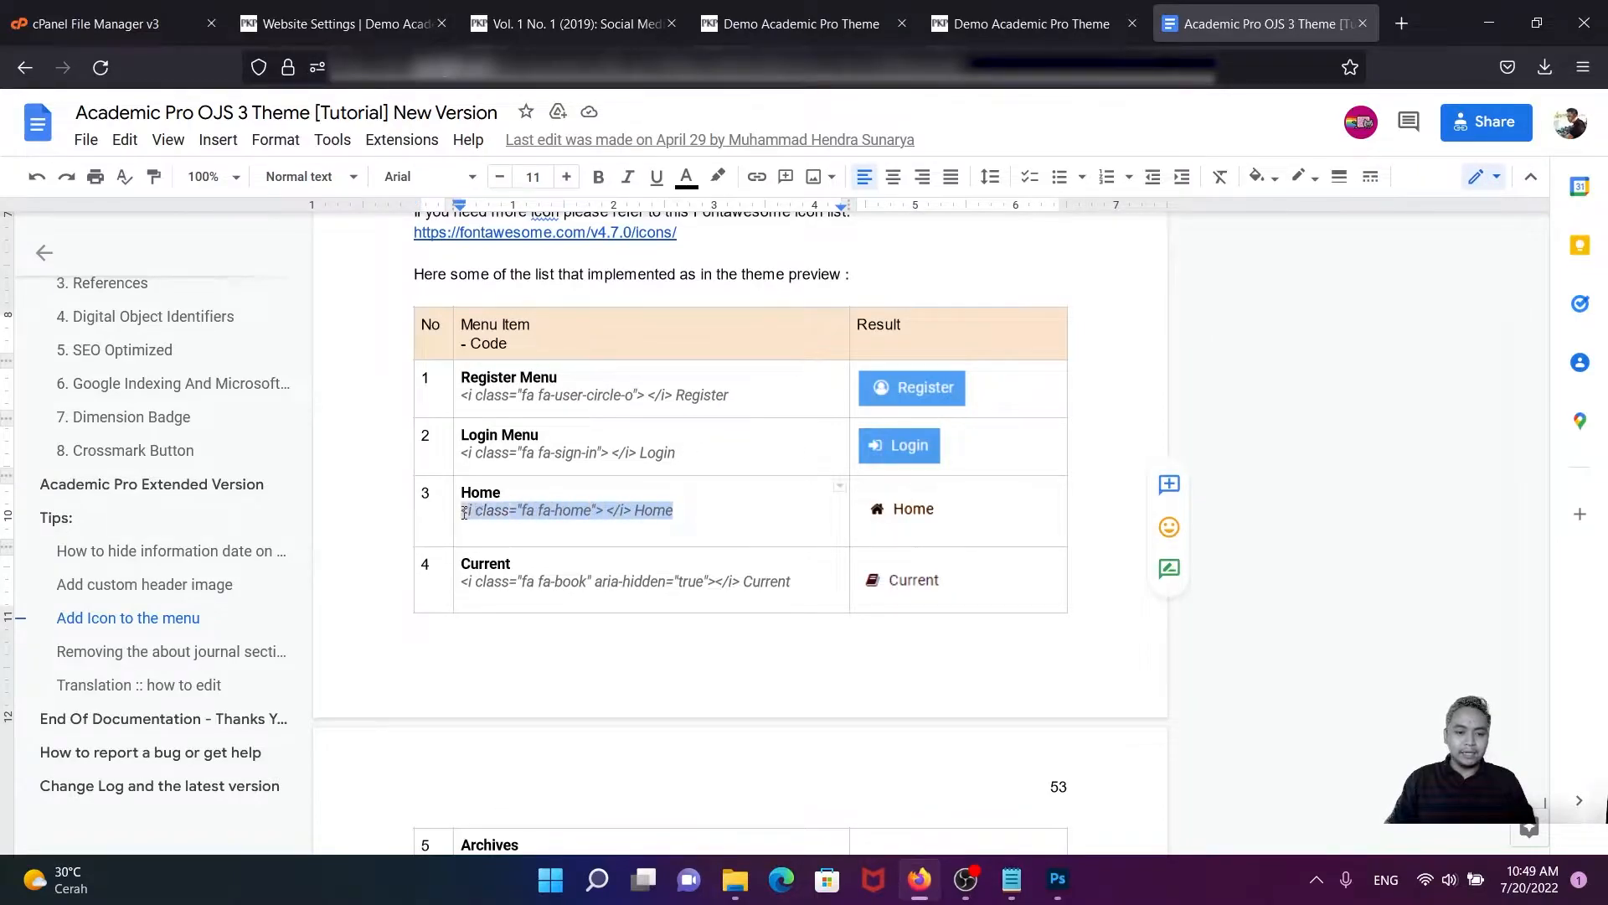
pyautogui.moveTo(680, 513); pyautogui.dragTo(455, 506)
pyautogui.click(561, 523)
pyautogui.moveTo(635, 510); pyautogui.dragTo(471, 511)
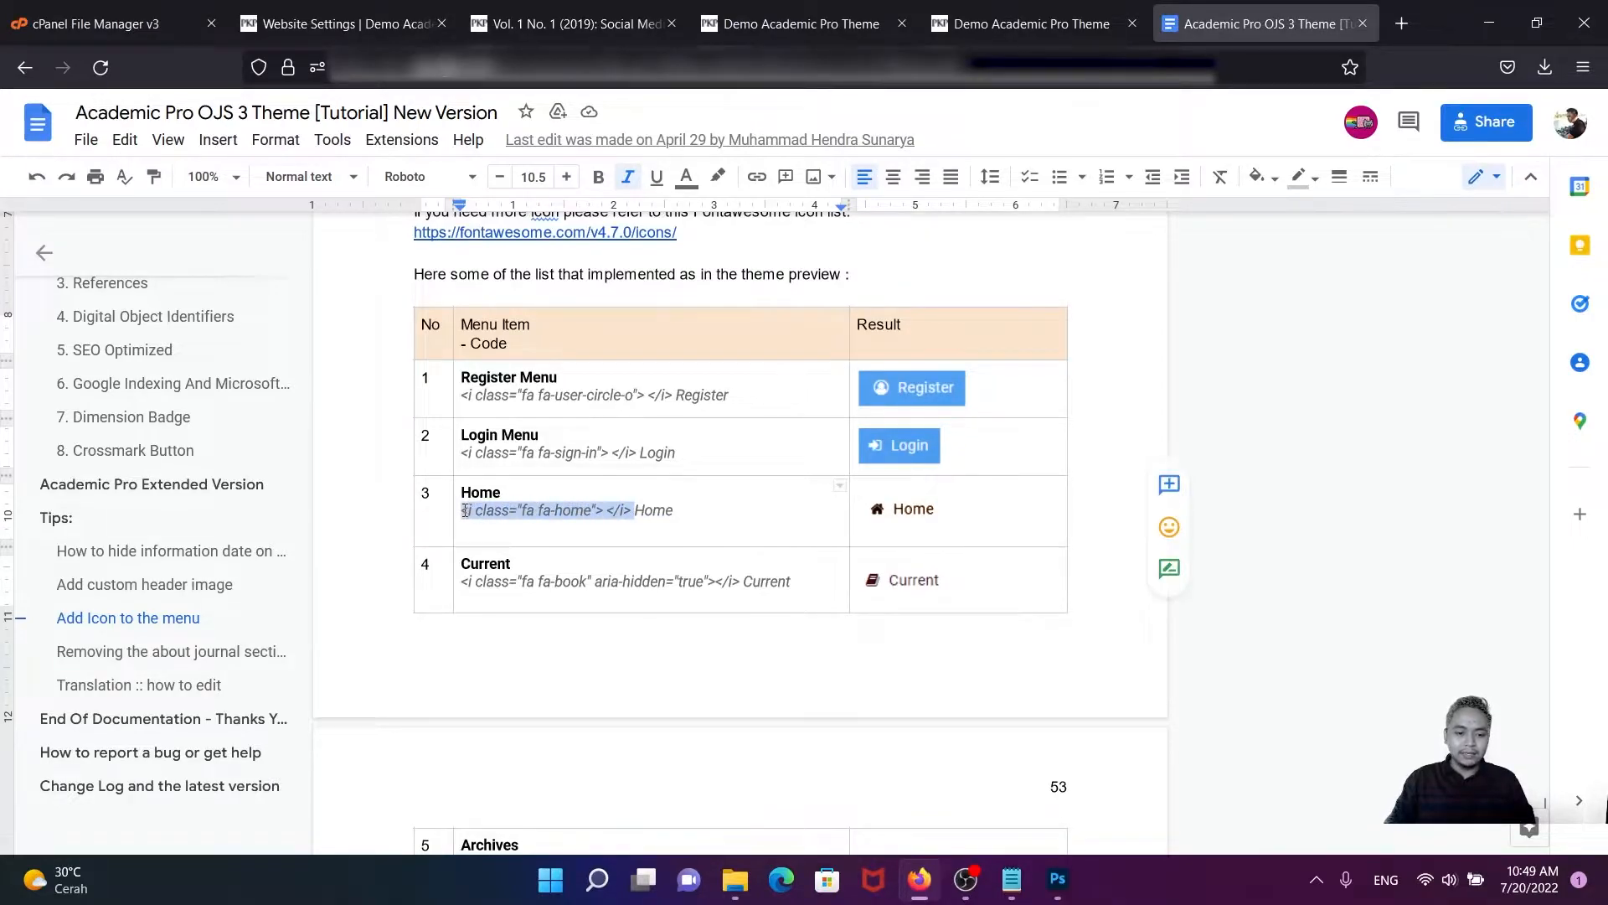
pyautogui.click(647, 543)
pyautogui.moveTo(635, 509); pyautogui.dragTo(461, 512)
pyautogui.hotkey('ctrl', 'c')
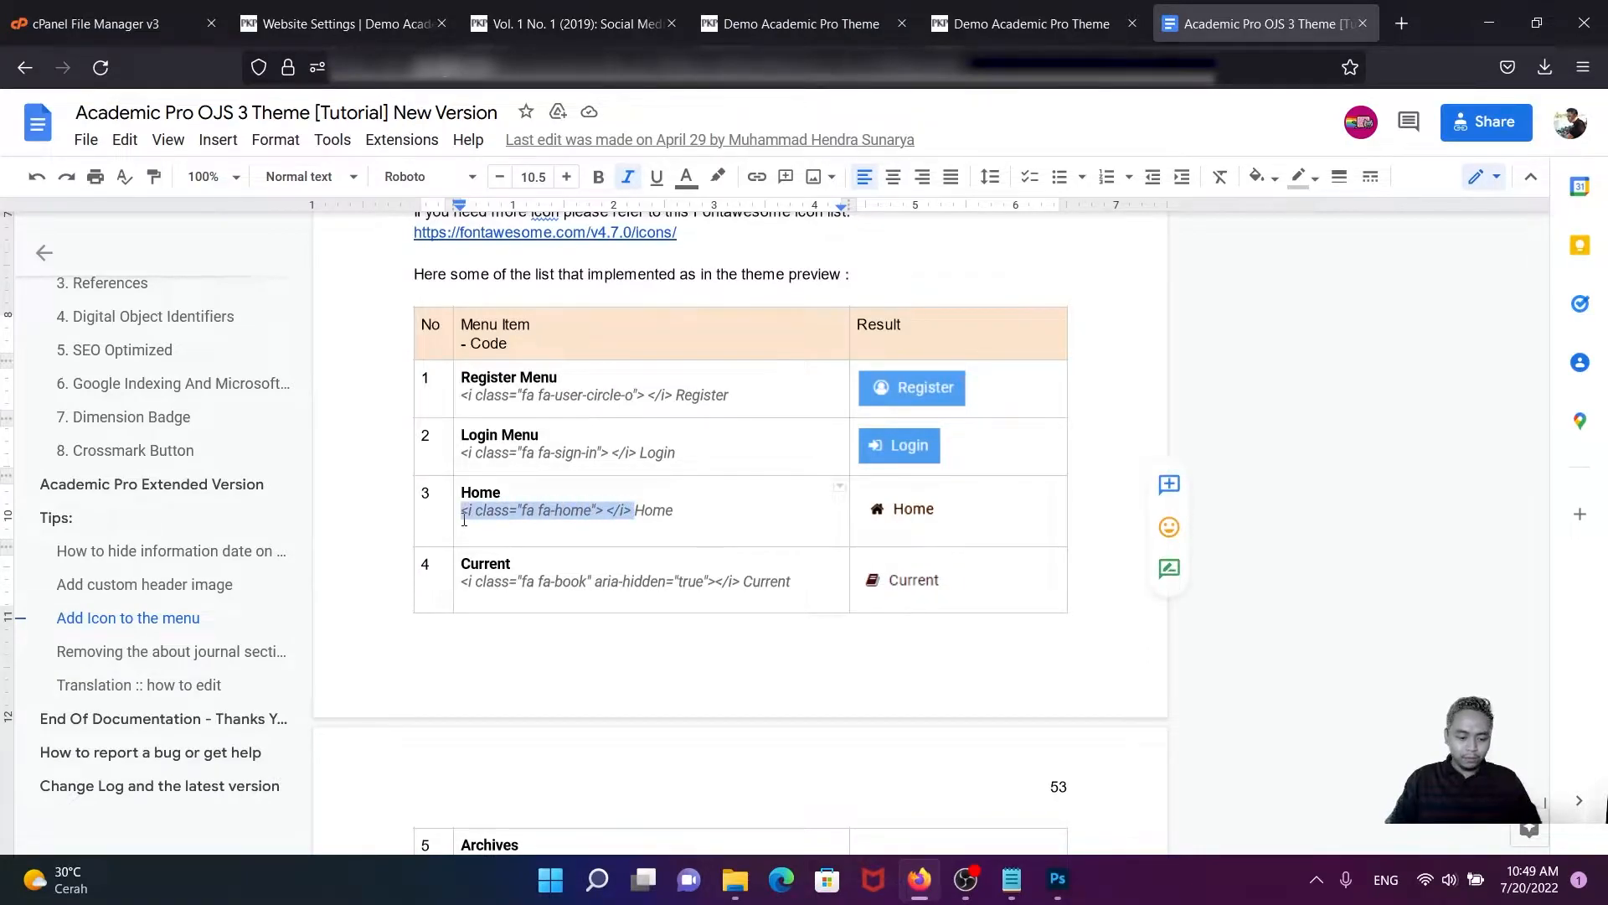
# - Save the Home navigation item with the title <i class="fa fa-home"> </i> Home, and check its icon on the reloaded journal homepage
pyautogui.click(352, 14)
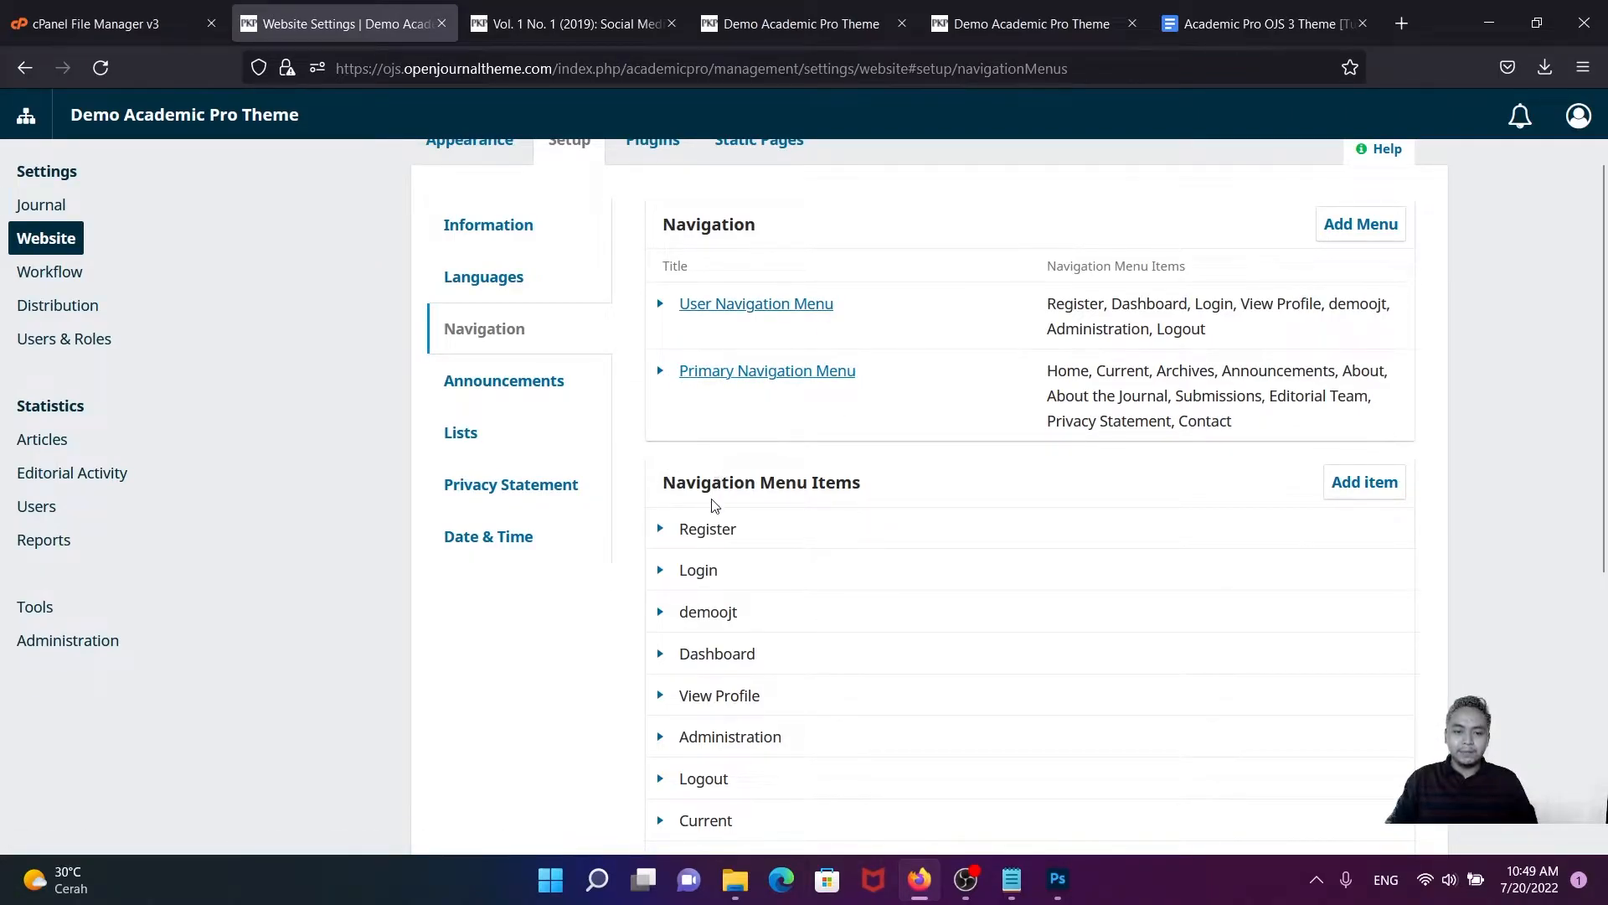
pyautogui.scroll(-5, 809, 500)
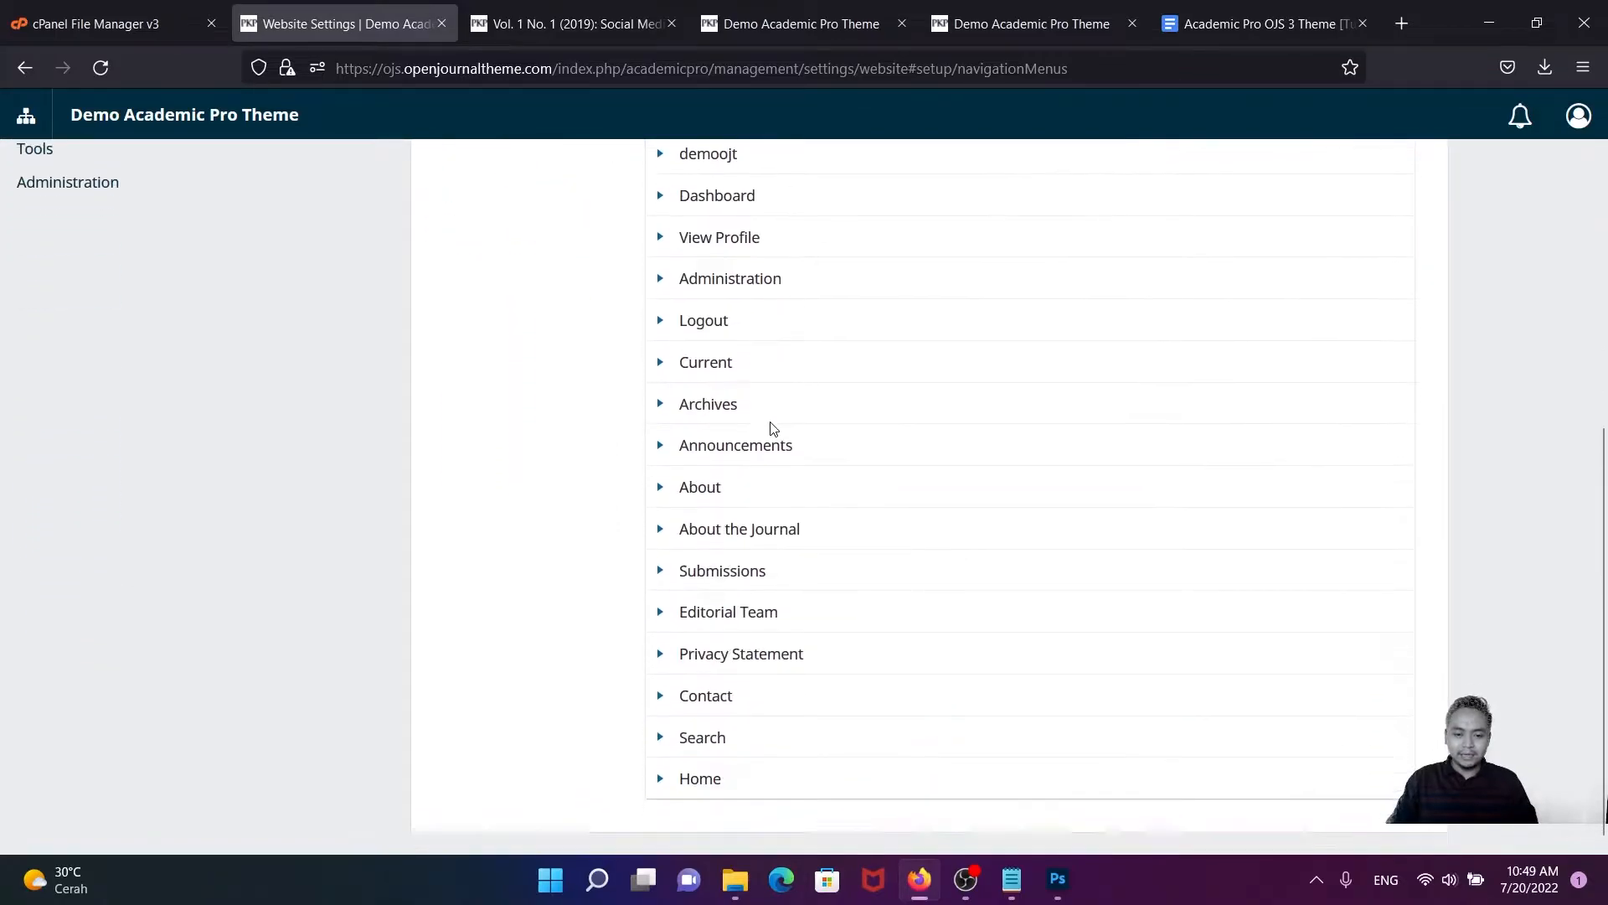
pyautogui.click(661, 769)
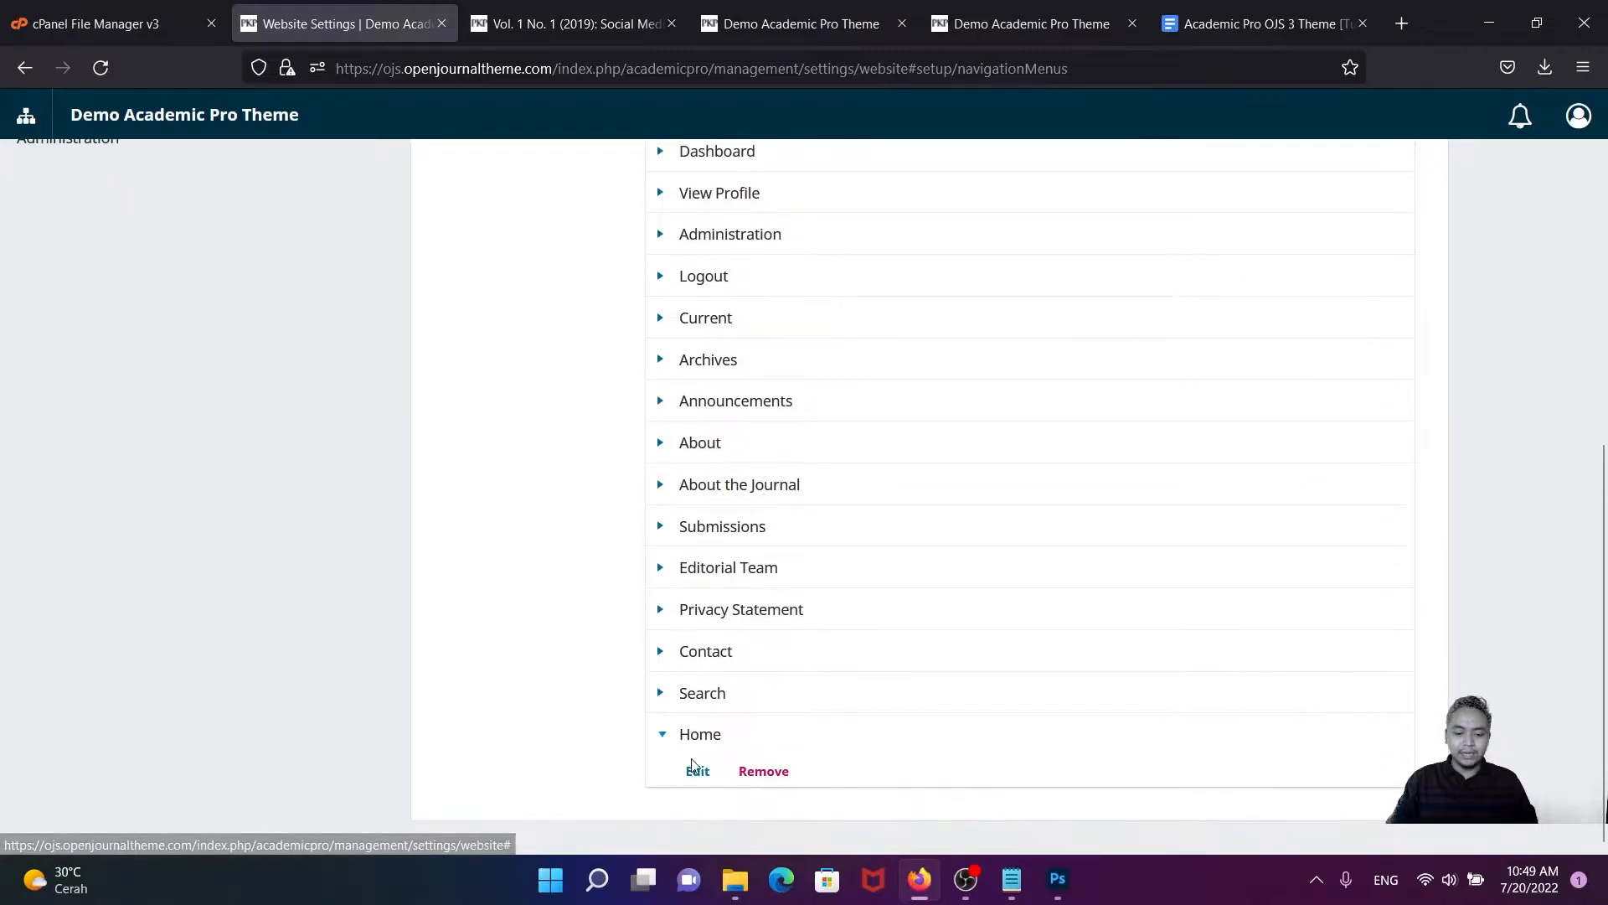
pyautogui.click(697, 772)
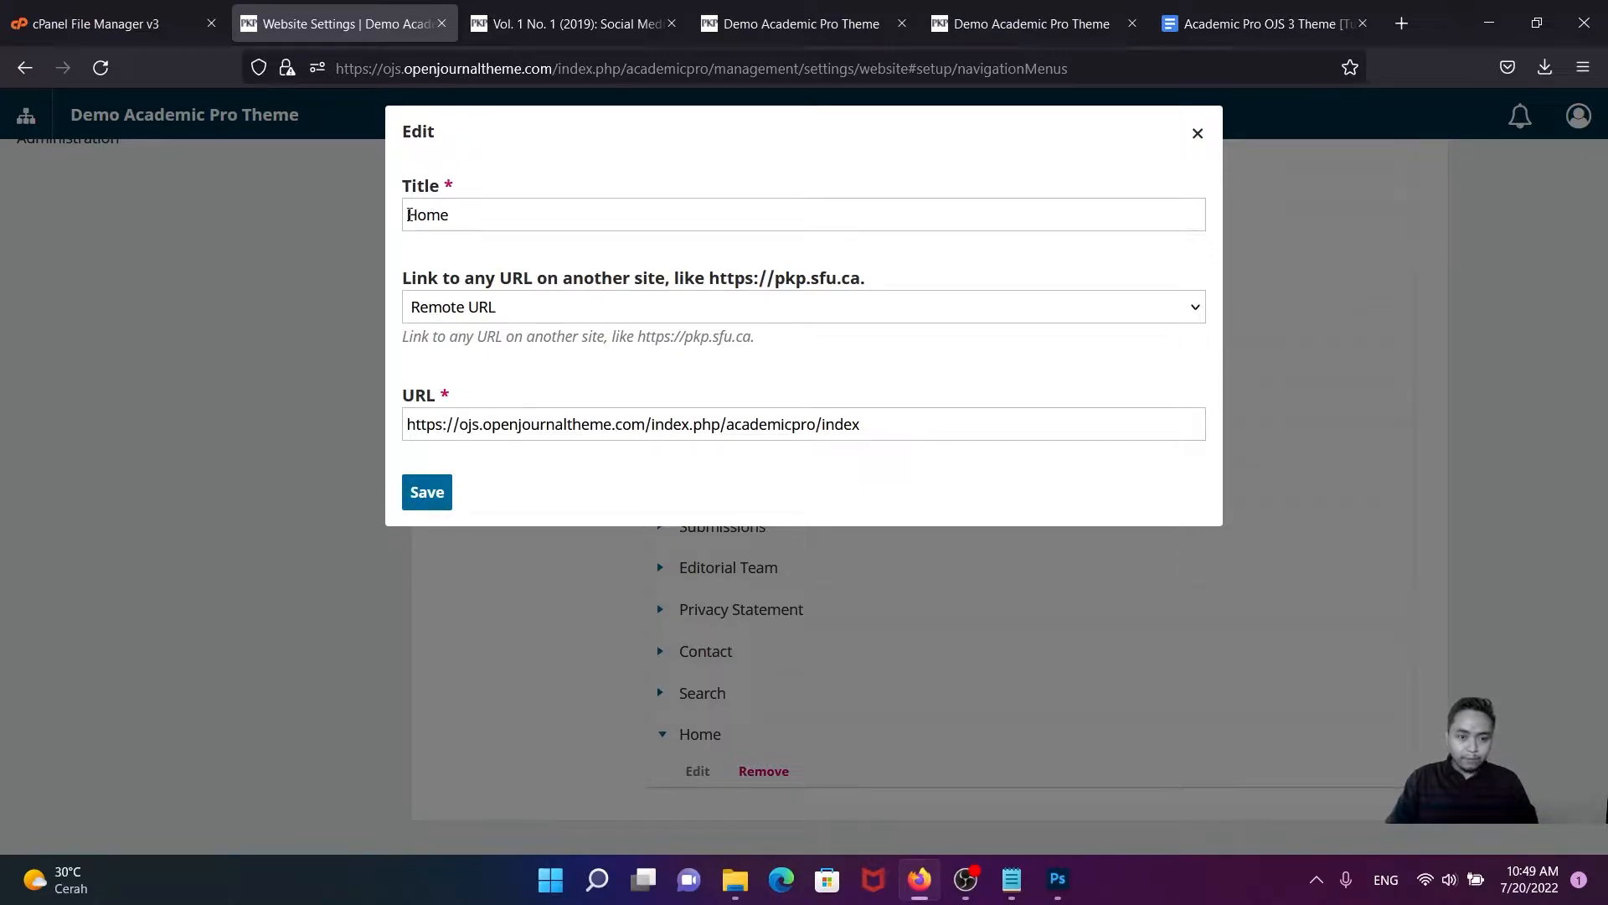
pyautogui.click(409, 215)
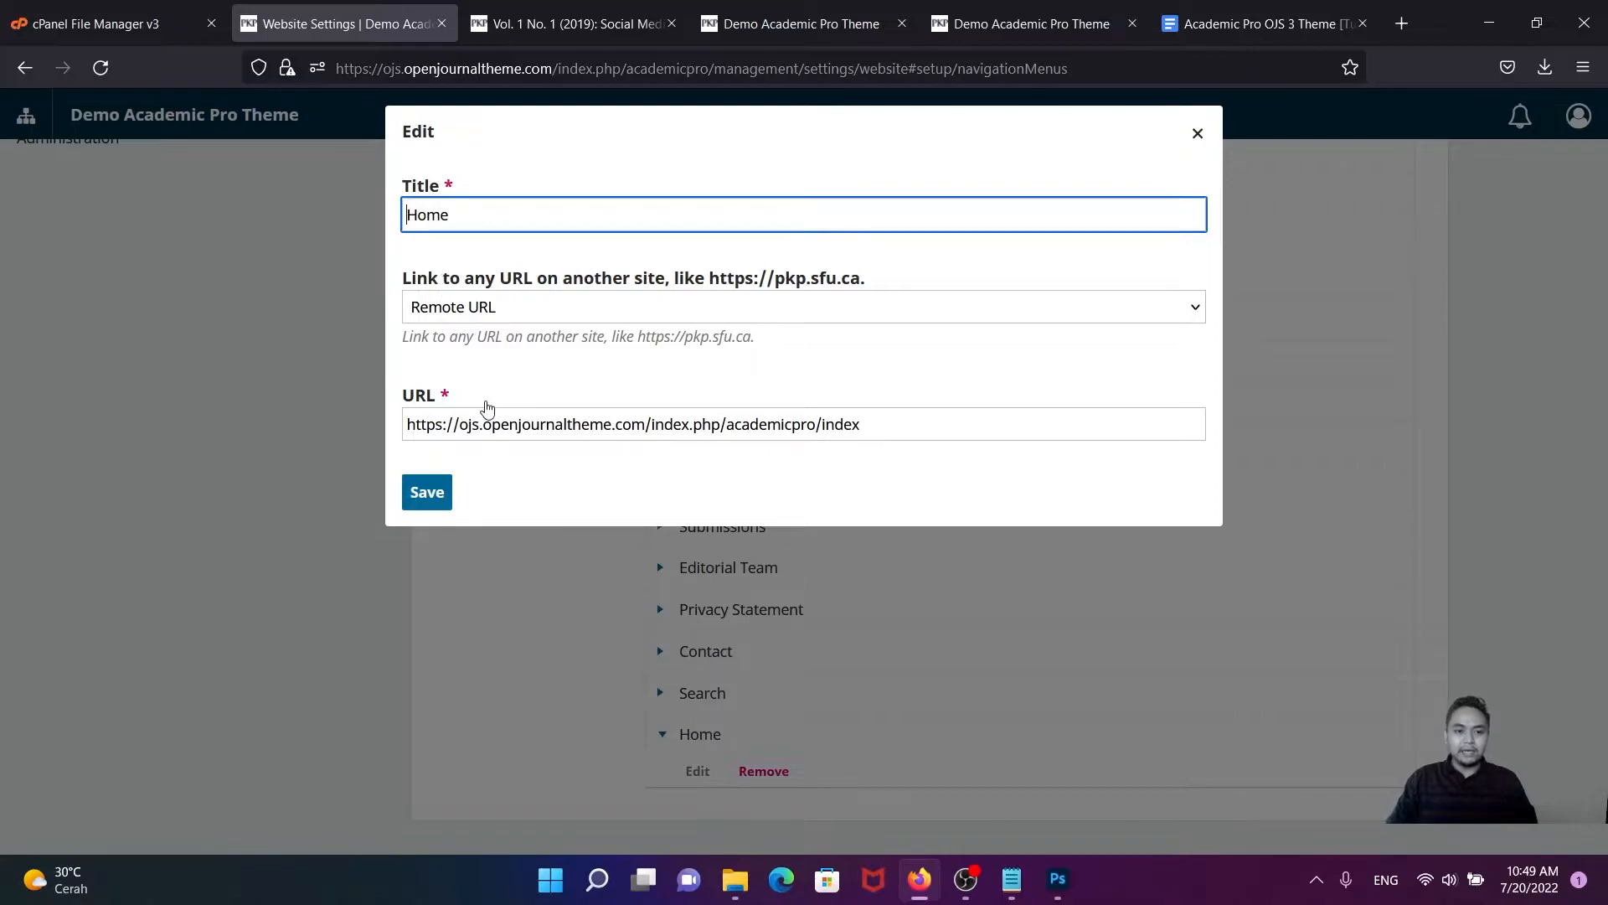
pyautogui.hotkey('ctrl', 'v')
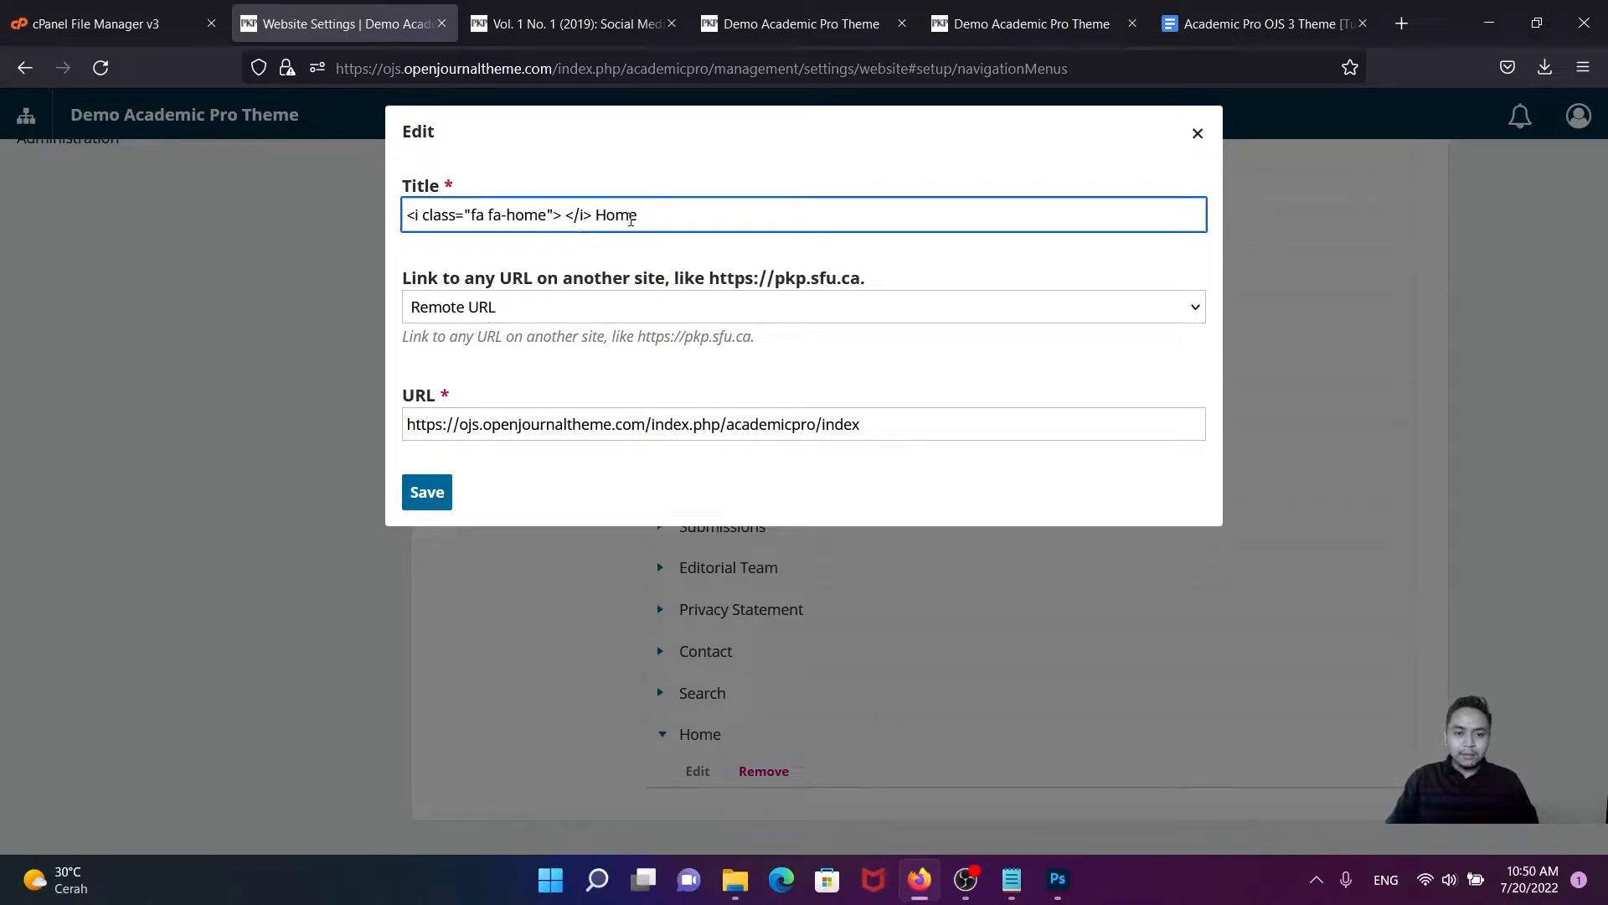
pyautogui.click(440, 496)
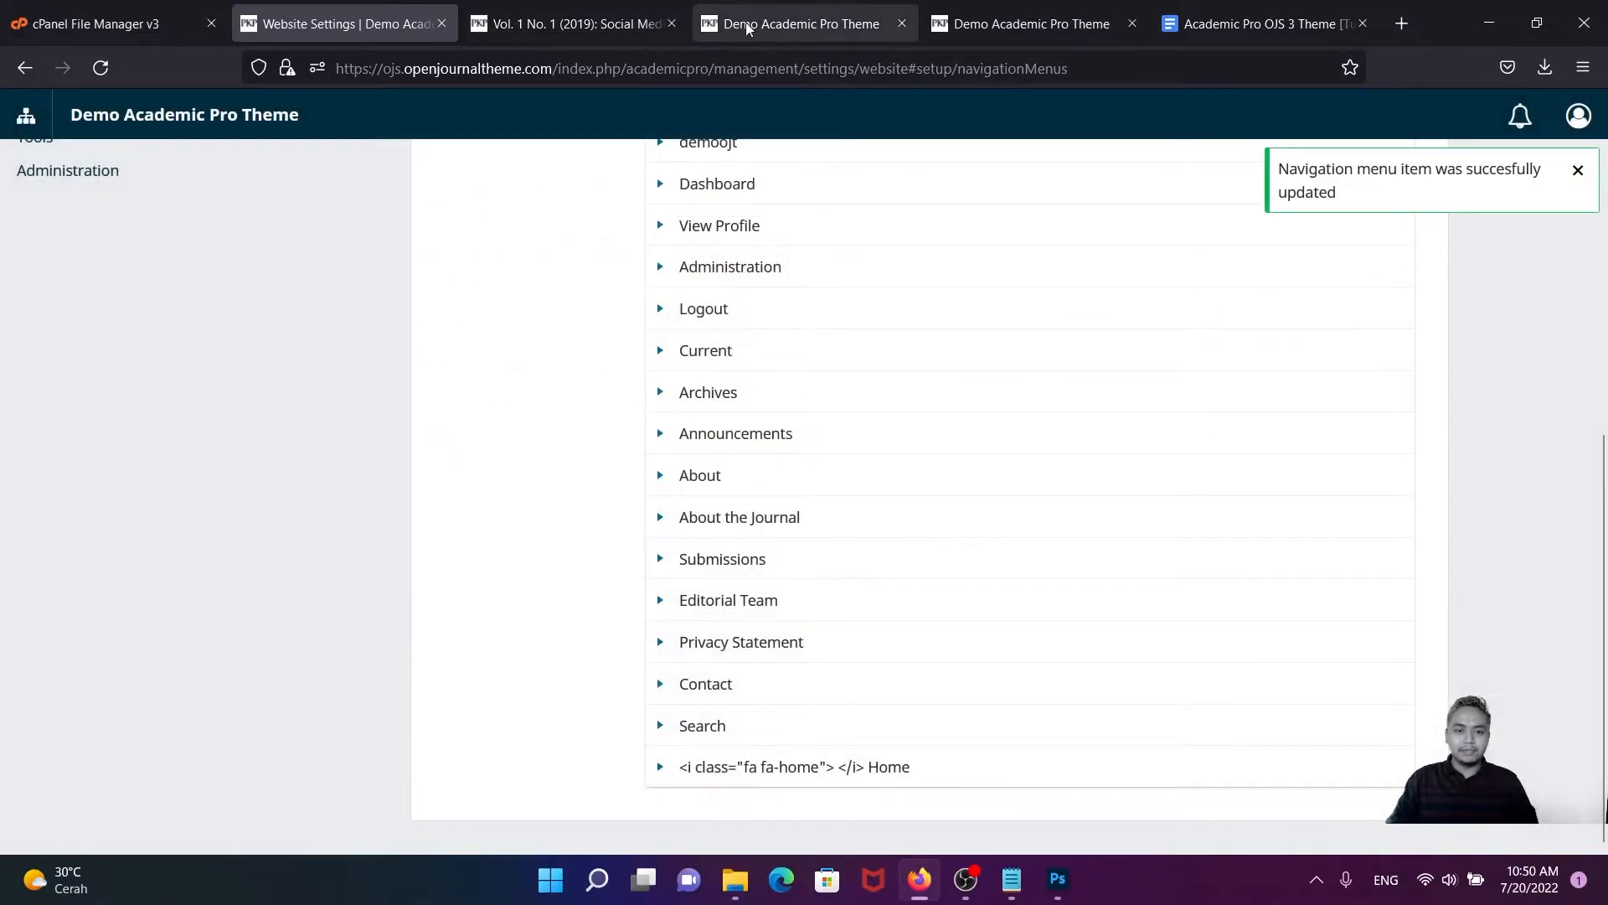
pyautogui.click(738, 26)
pyautogui.click(101, 67)
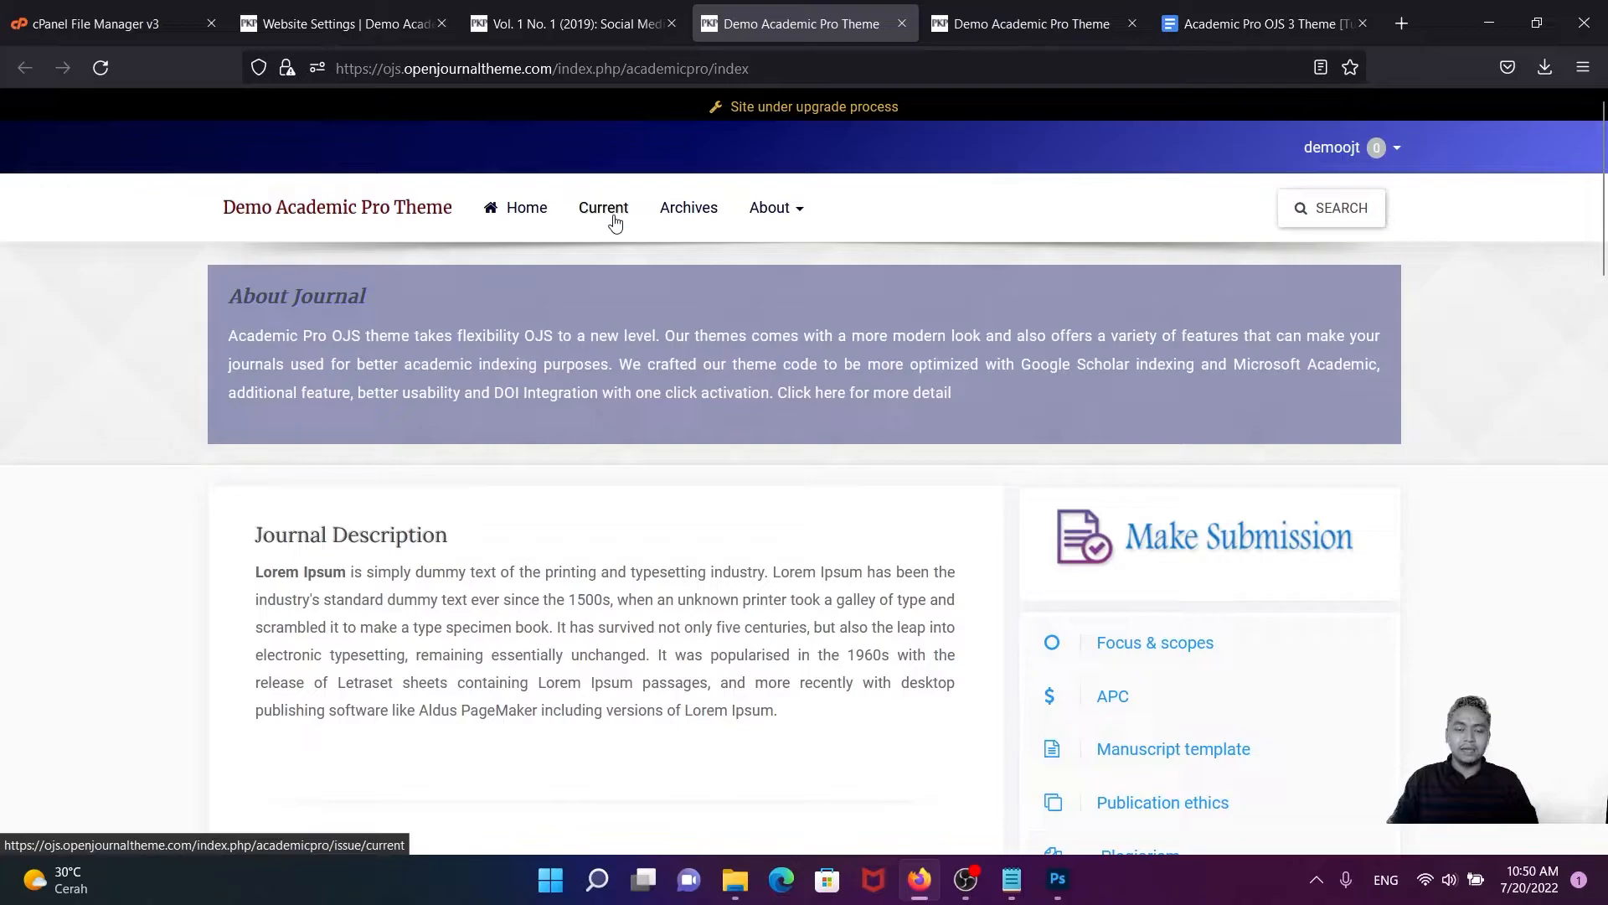
# - Copy the icon code <i class="fa fa-book" aria-hidden="true"></i> from the Current row of the tutorial document's table
pyautogui.click(1198, 29)
pyautogui.scroll(-2, 570, 477)
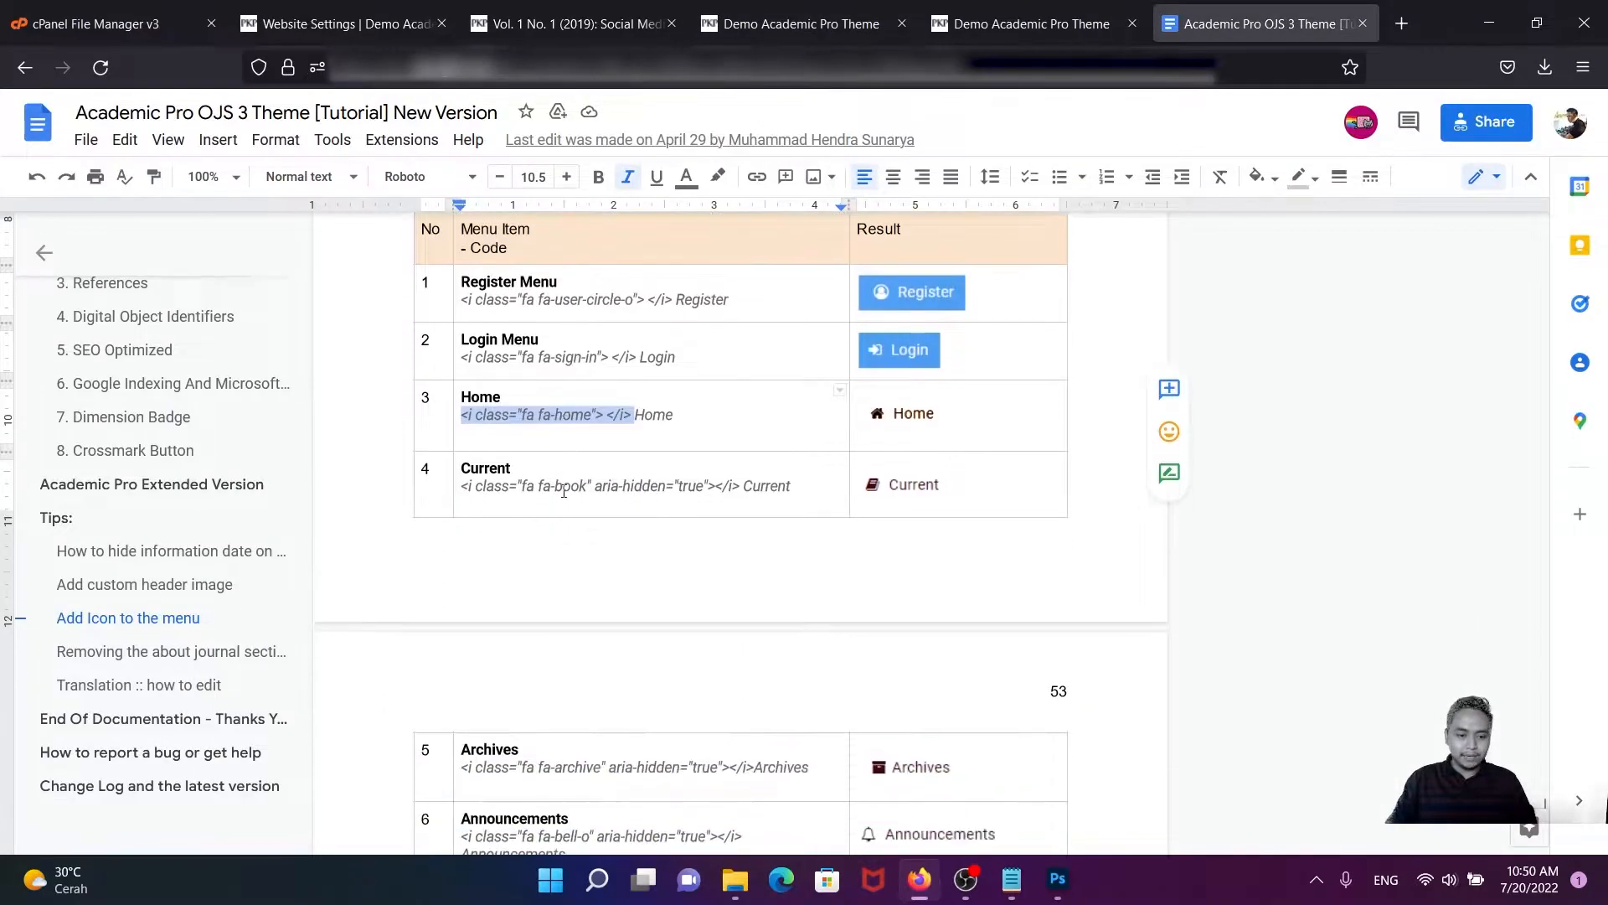
pyautogui.moveTo(740, 486); pyautogui.dragTo(459, 485)
pyautogui.hotkey('ctrl', 'c')
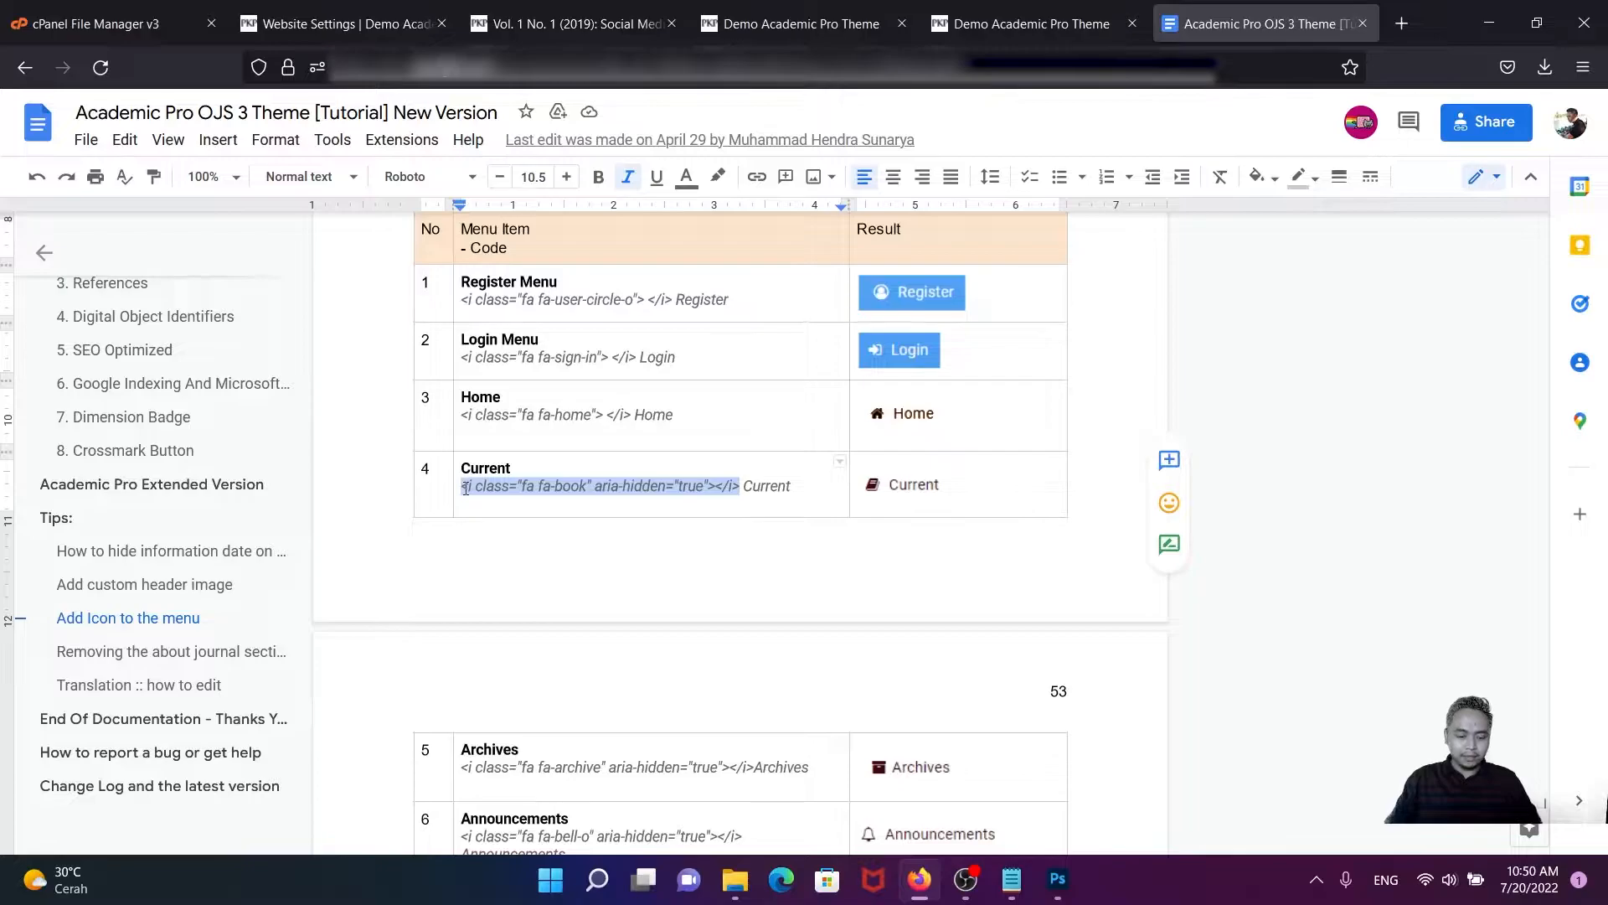
# - Save the Current navigation item with the title <i class="fa fa-book" aria-hidden="true"></i>Current, and check its icon on the reloaded journal homepage
pyautogui.click(344, 23)
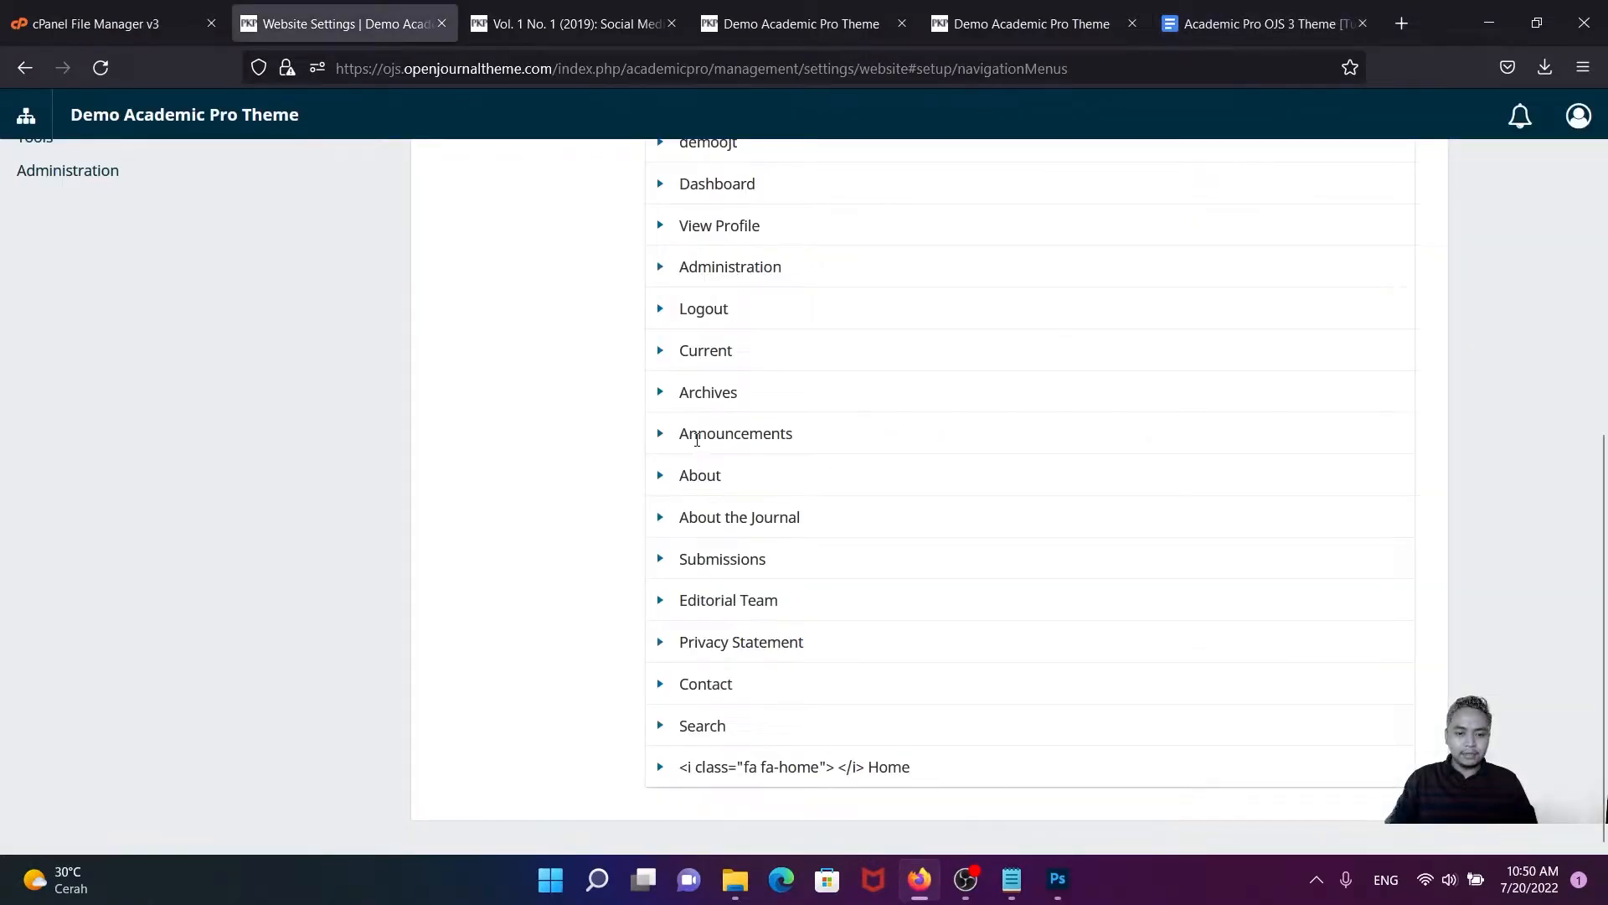
pyautogui.scroll(1, 697, 440)
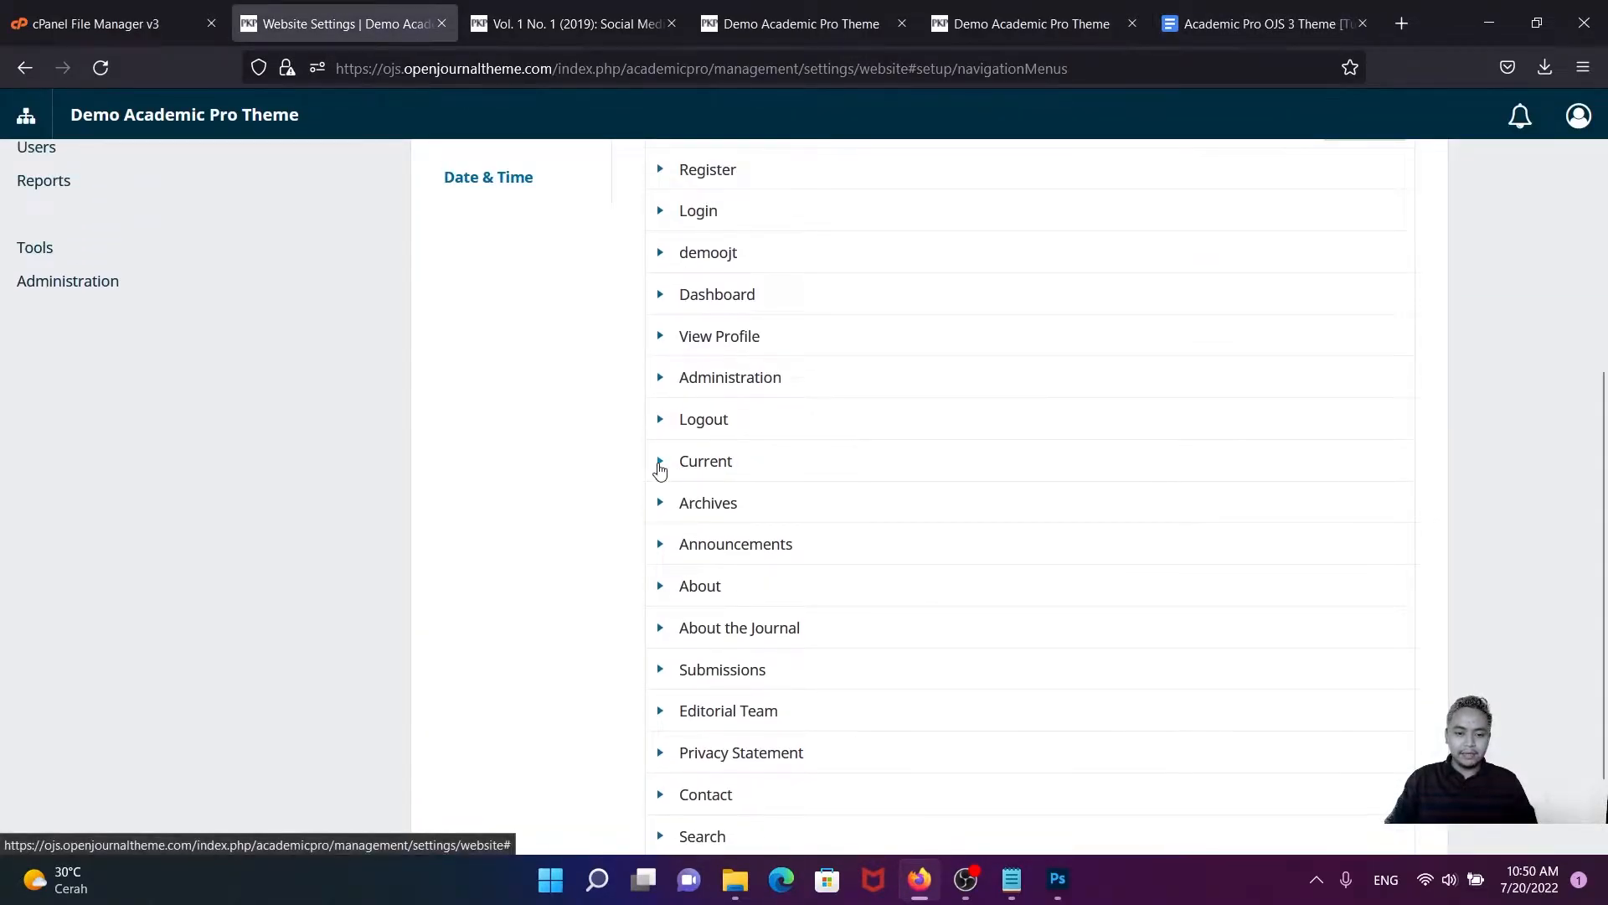
pyautogui.click(661, 463)
pyautogui.click(696, 499)
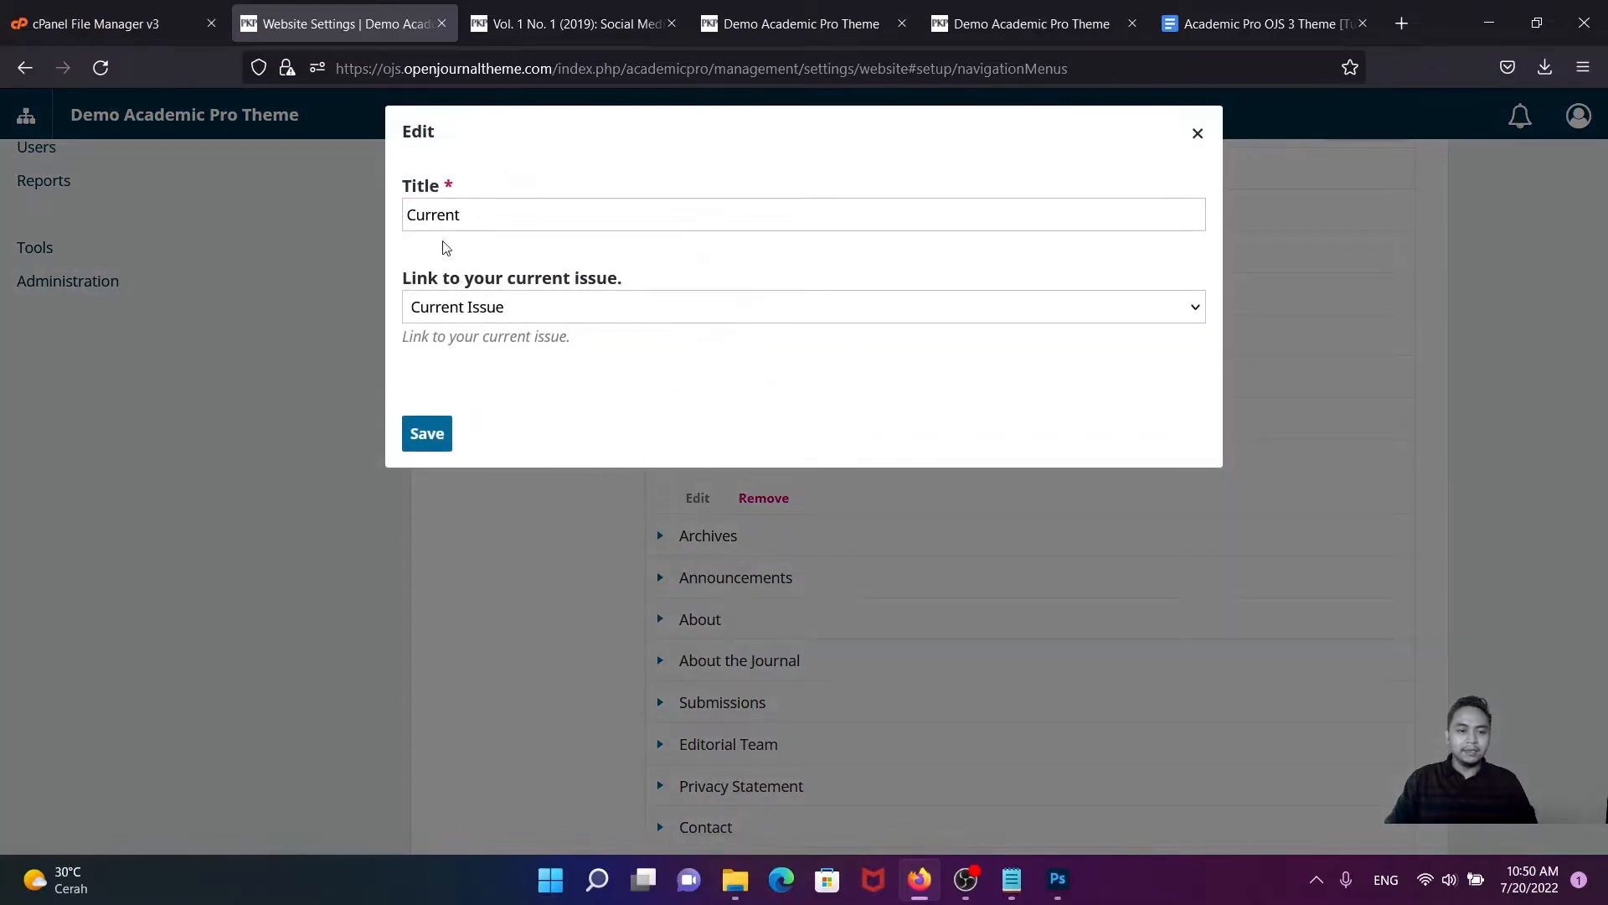
pyautogui.click(408, 216)
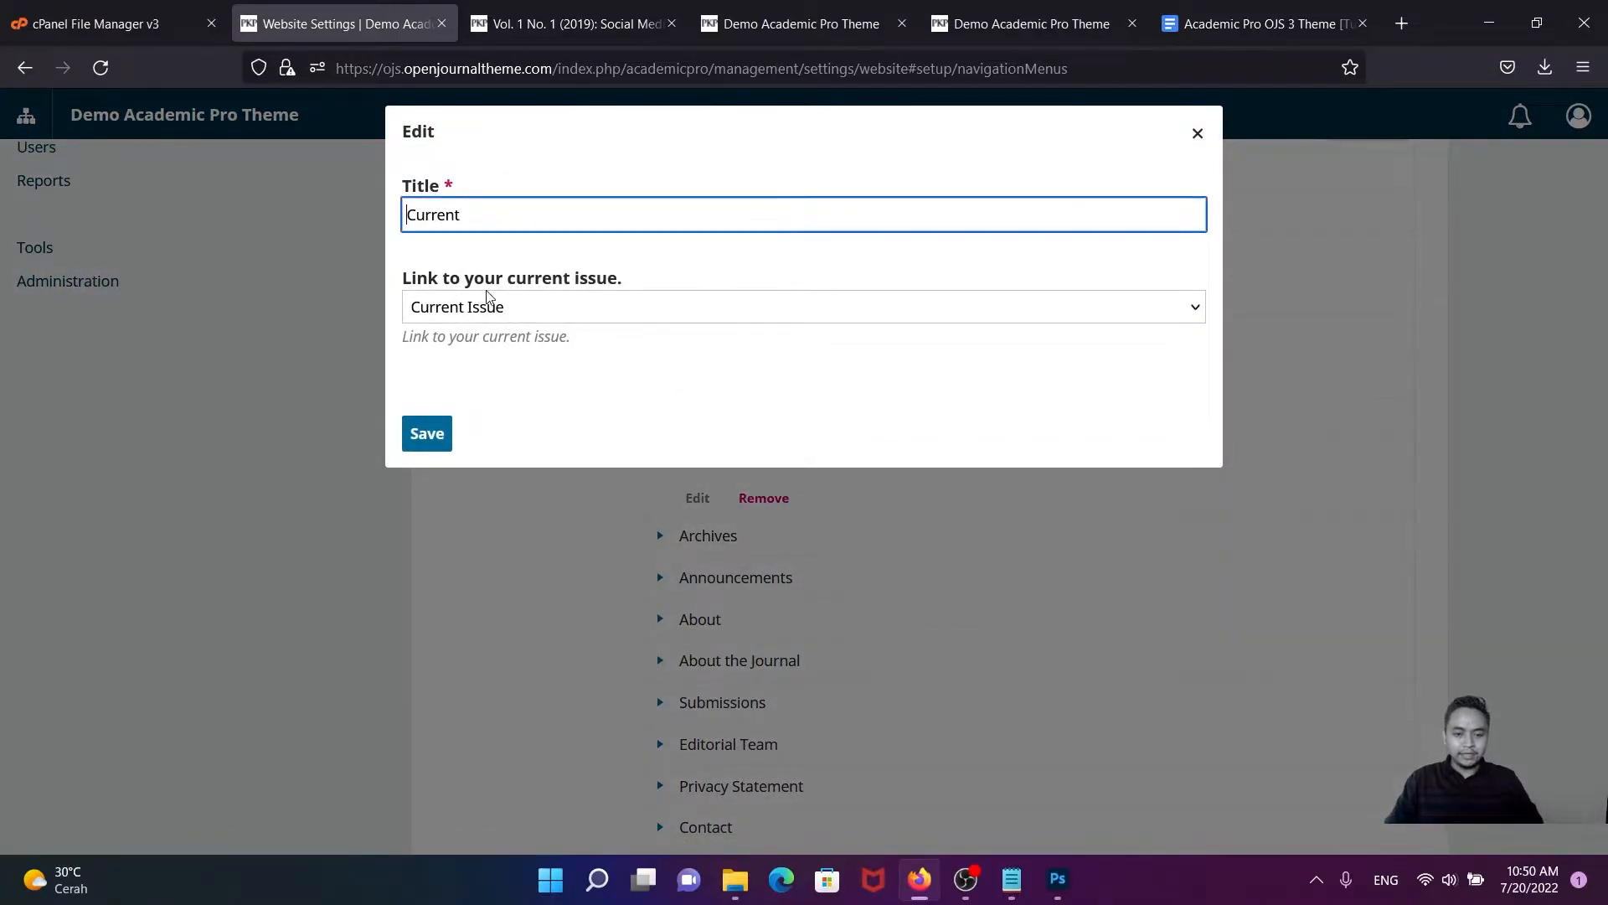
pyautogui.hotkey('ctrl', 'v')
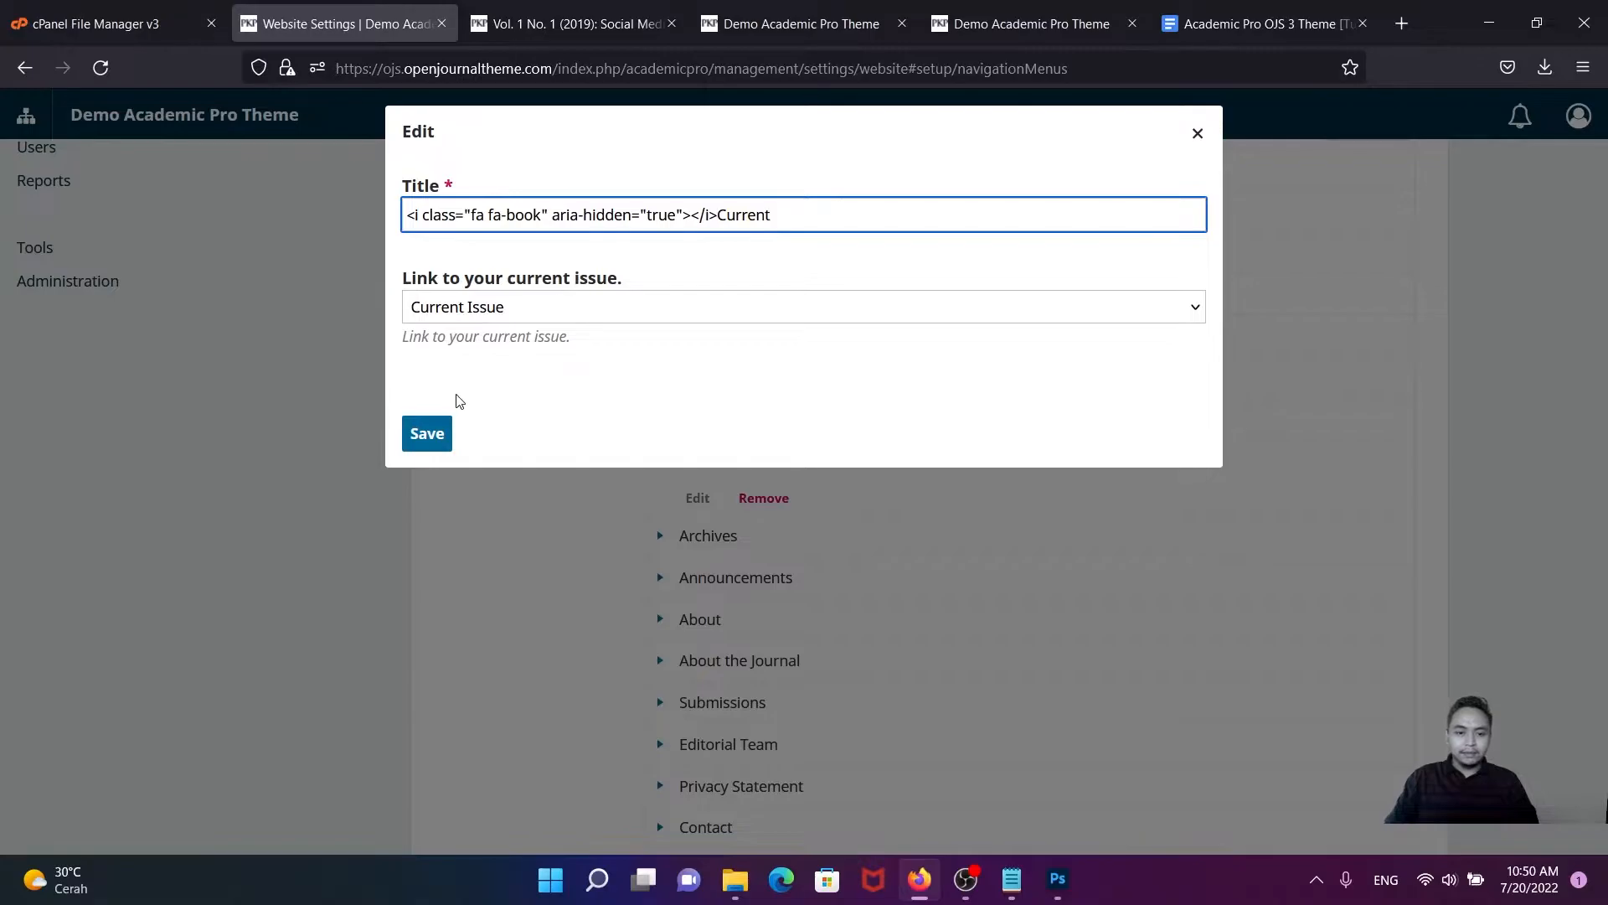
pyautogui.click(429, 434)
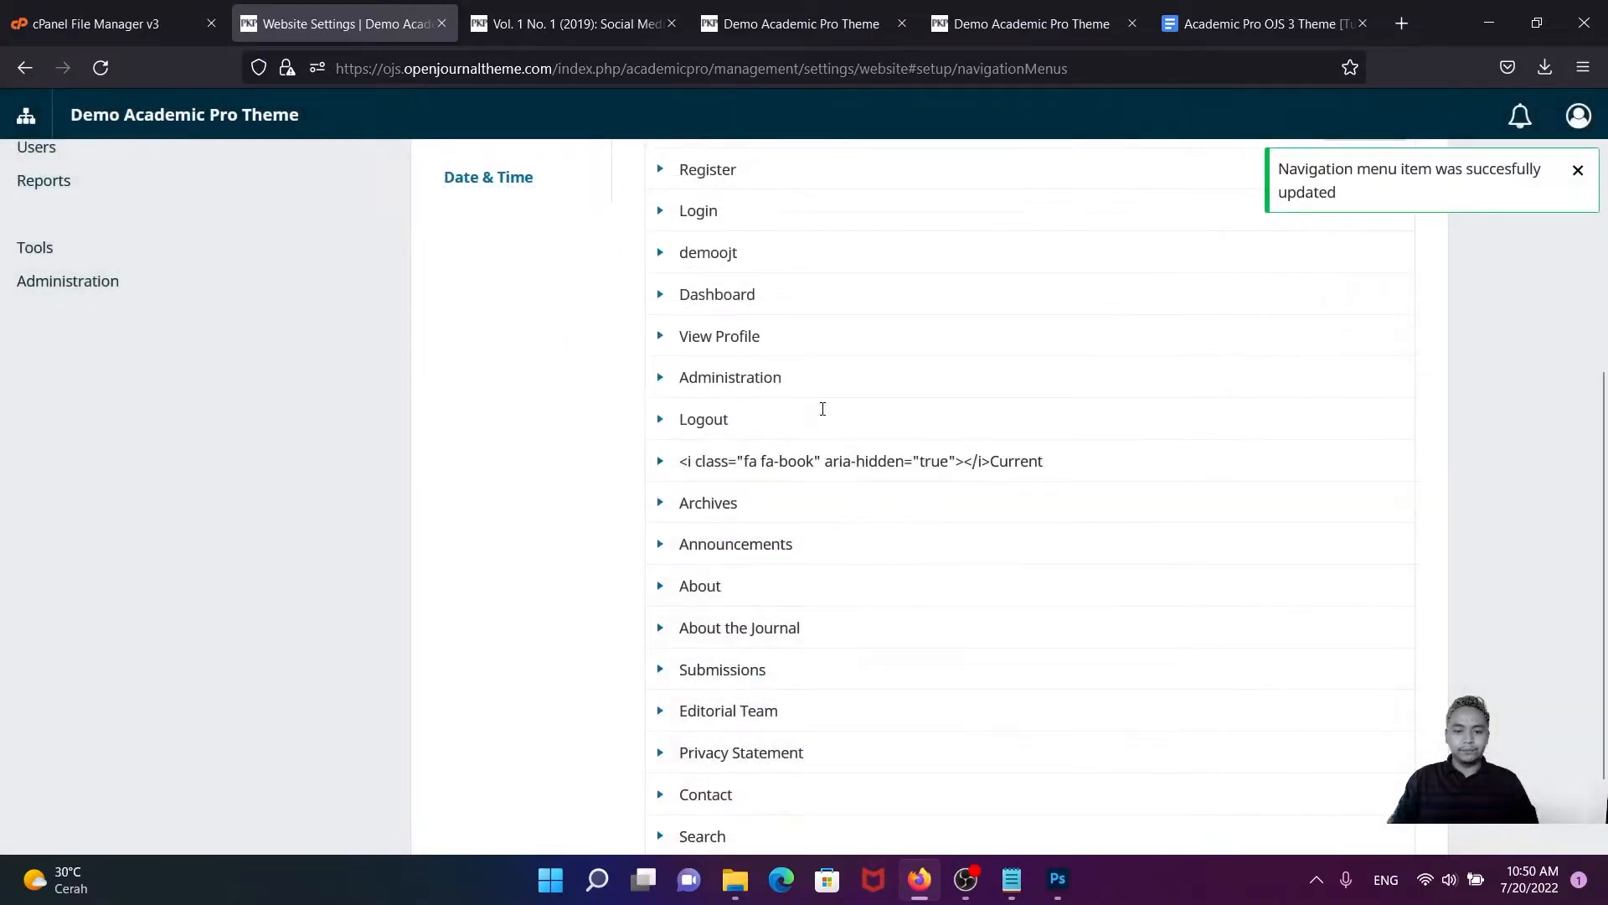
pyautogui.click(775, 25)
pyautogui.click(107, 72)
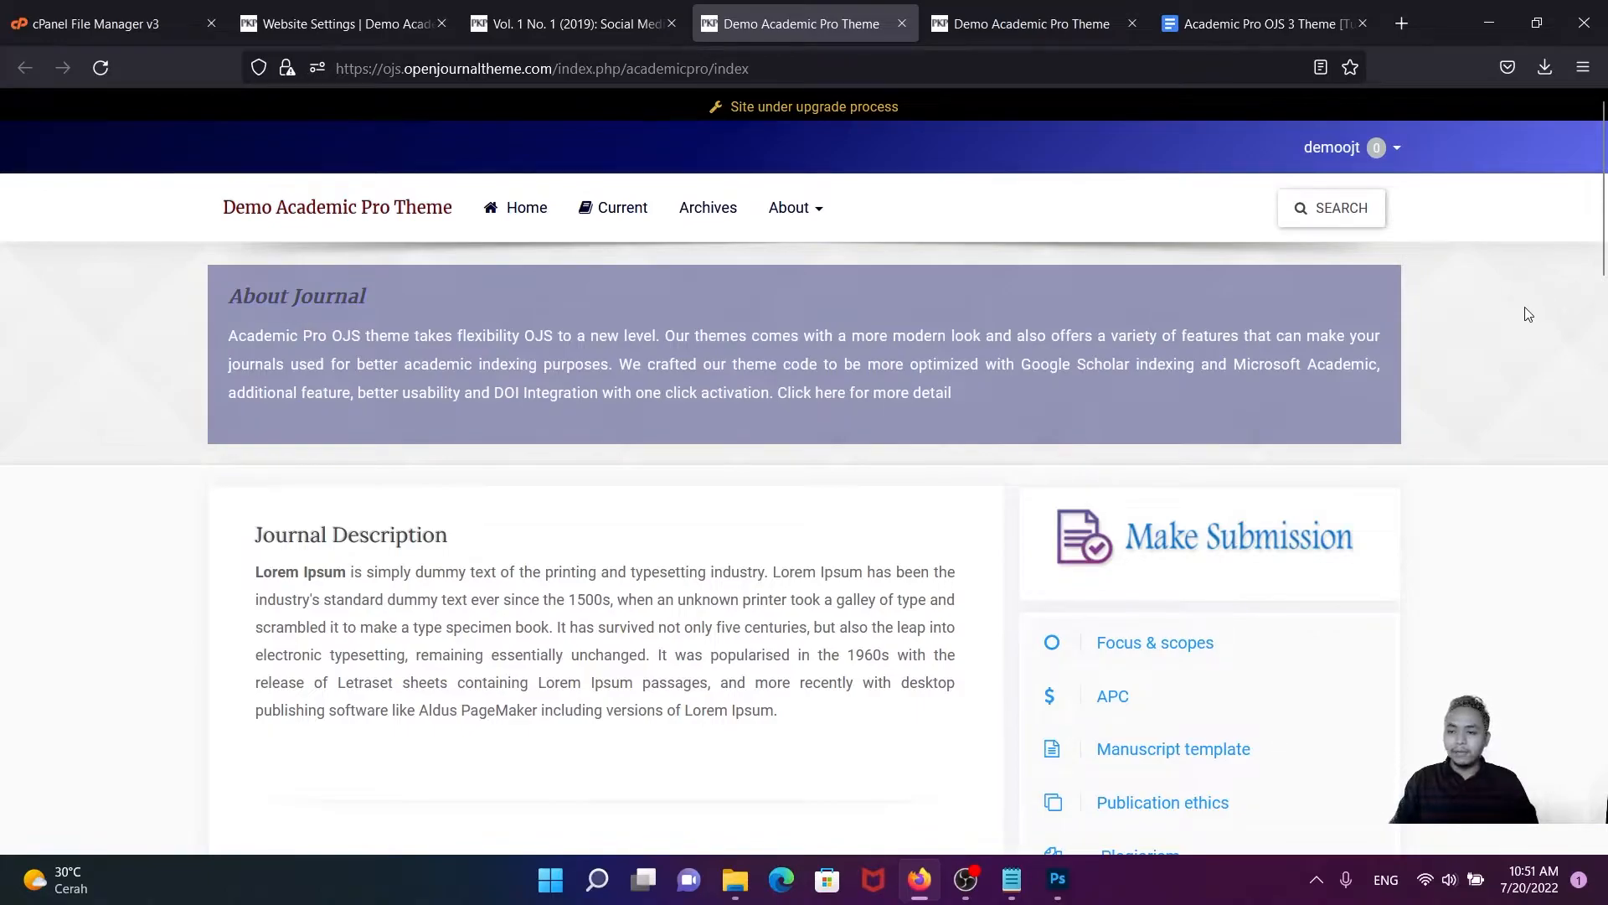
pyautogui.scroll(-1, 1522, 303)
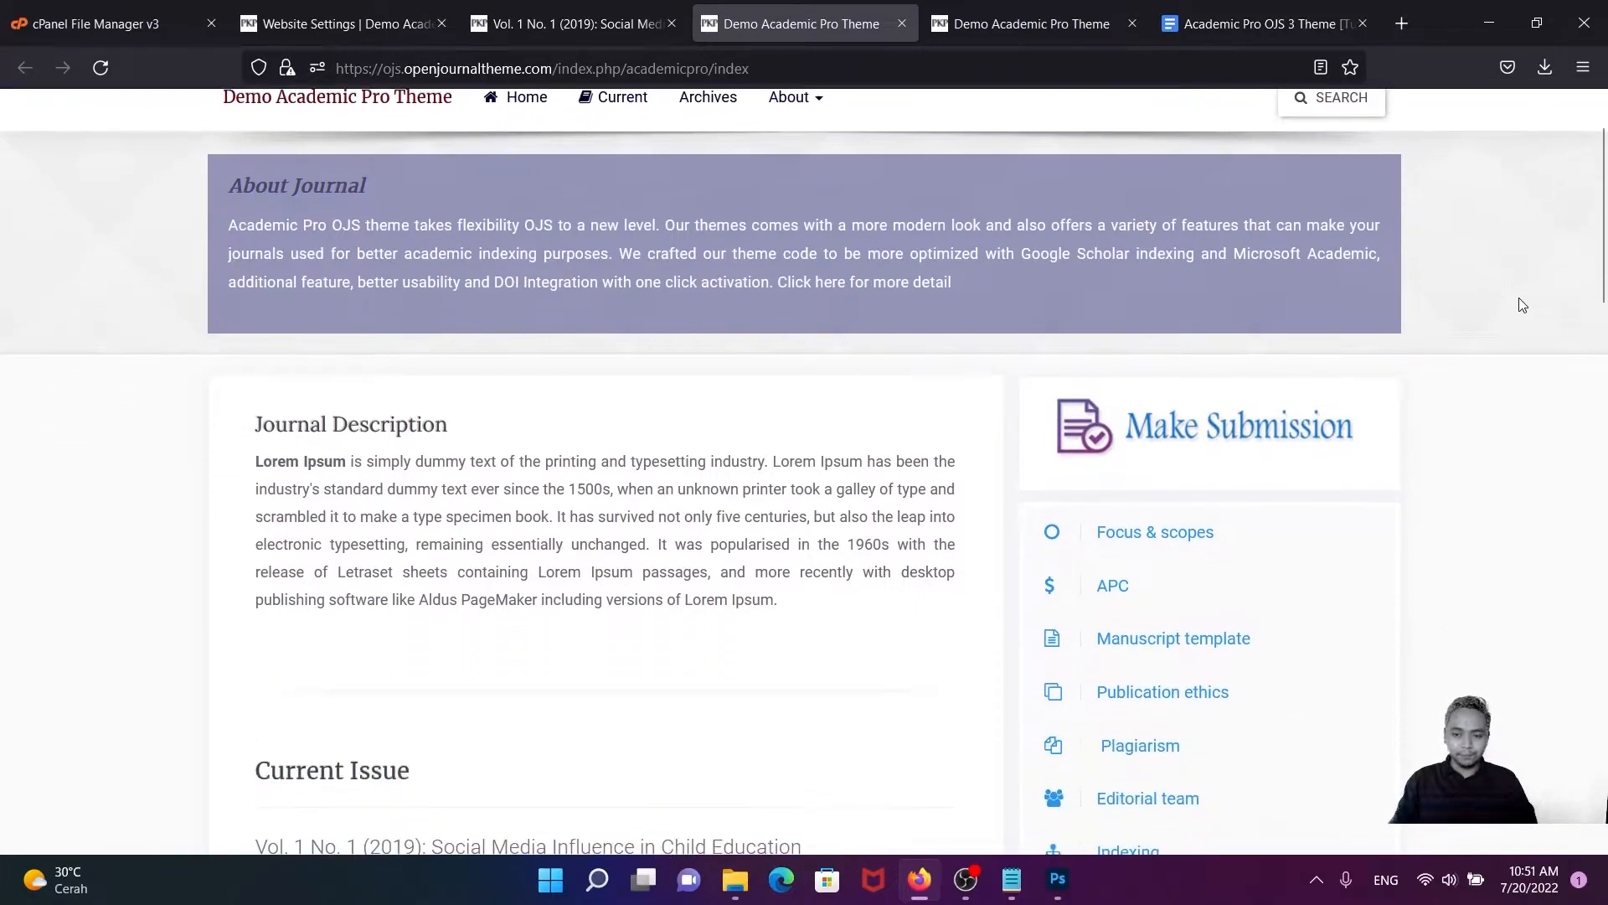
pyautogui.scroll(1, 1522, 303)
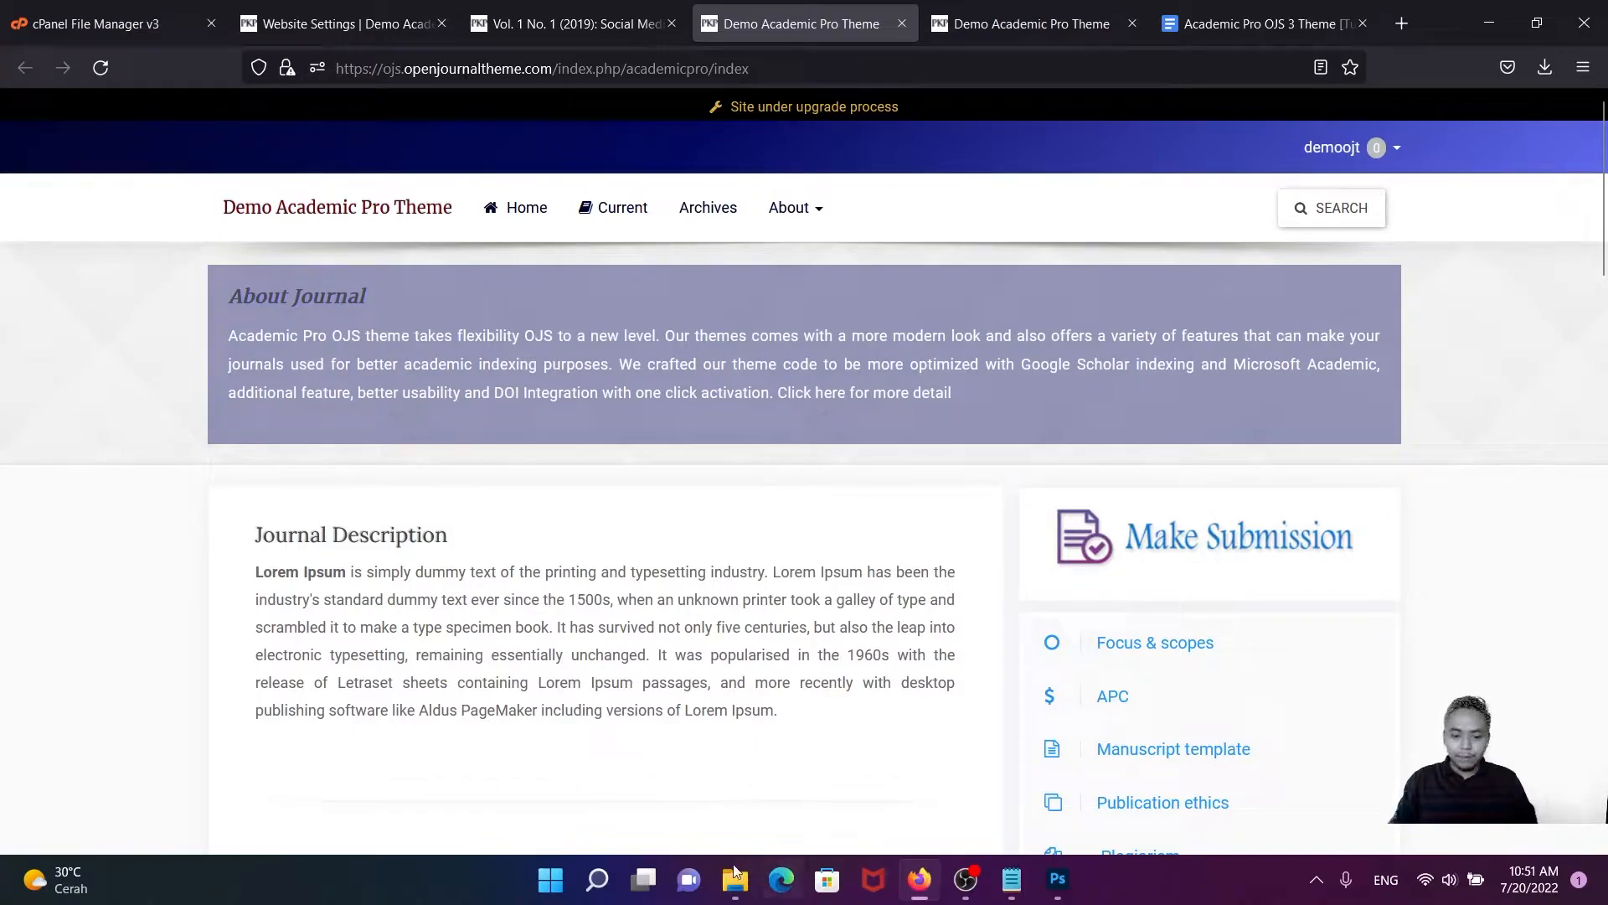
# - In File Explorer, open the Tips and trick folder inside Documents > Academic Pro and preview BackgroundBlue.jpg
pyautogui.click(729, 894)
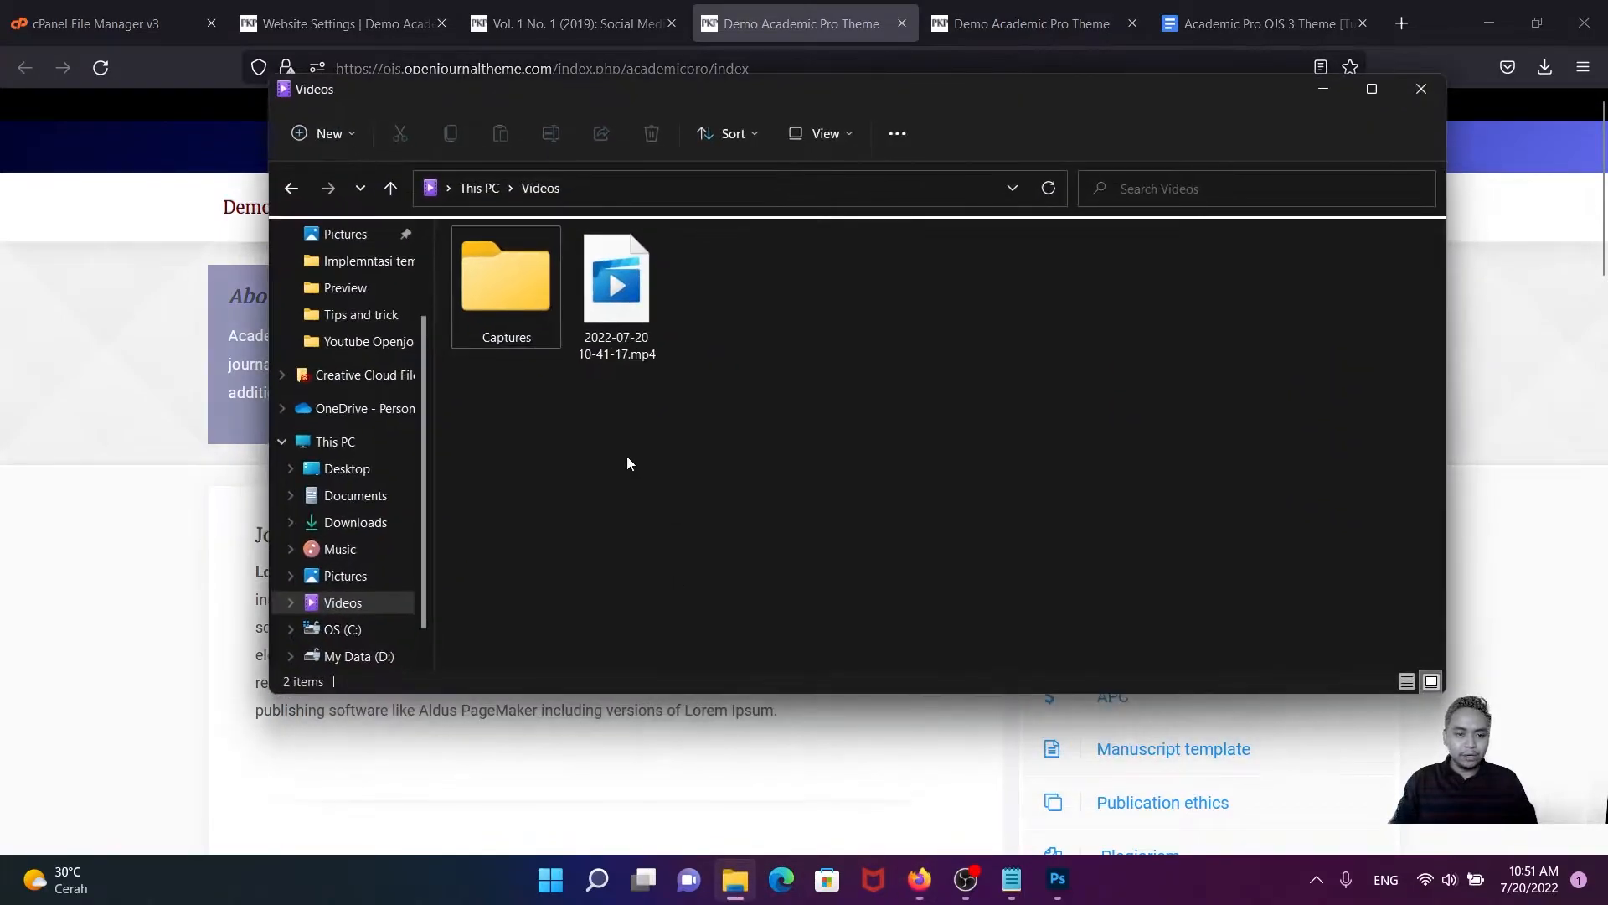
pyautogui.scroll(2, 356, 331)
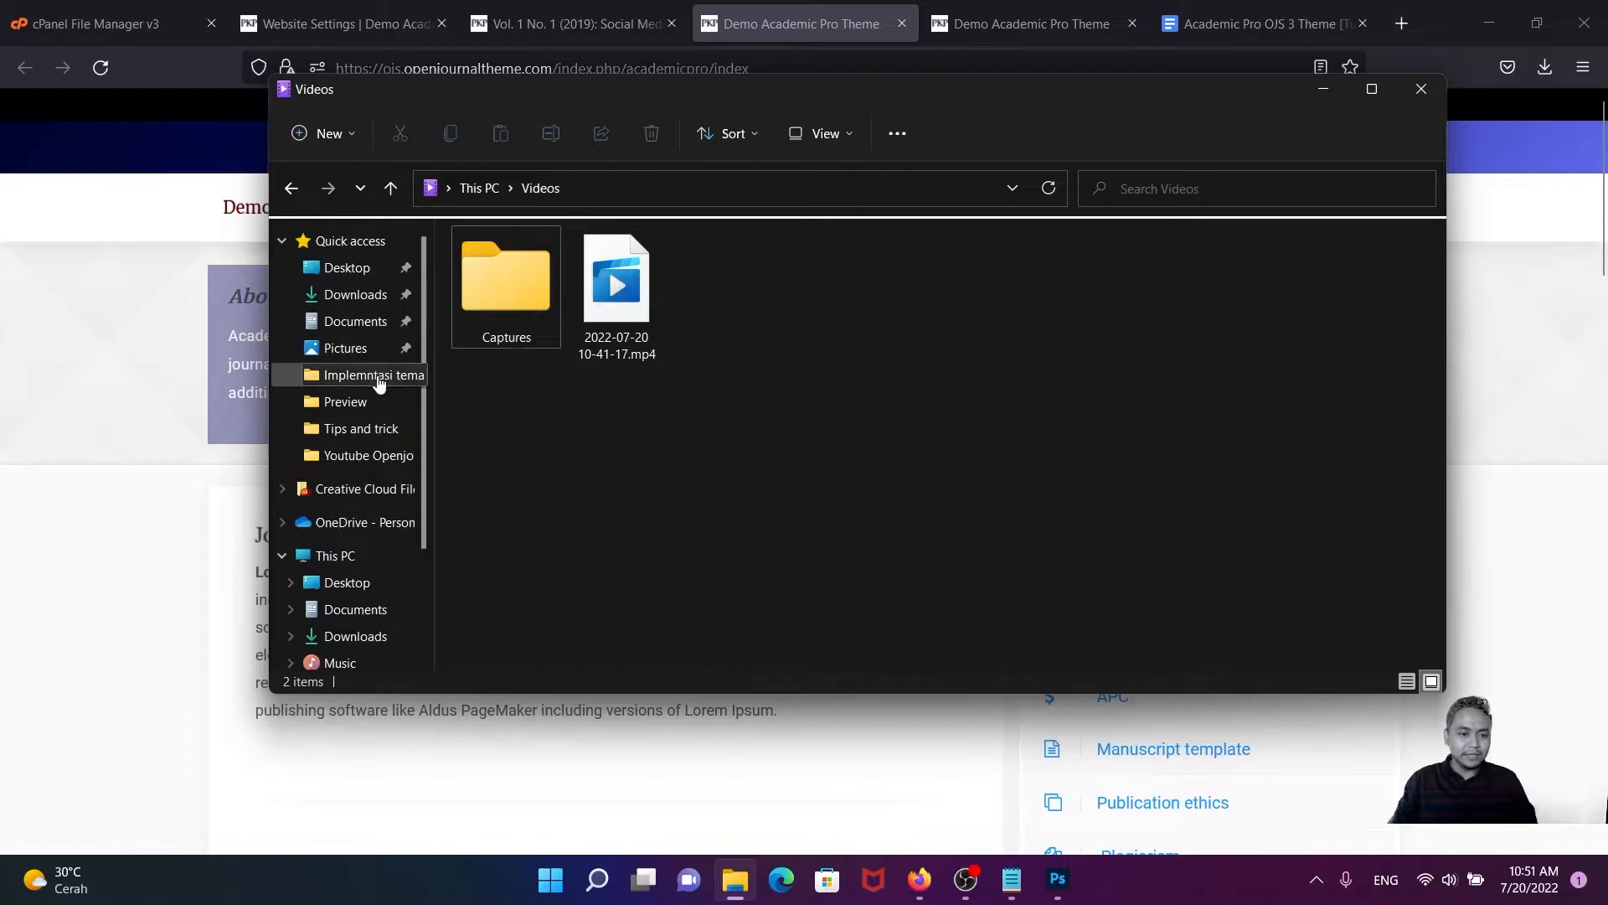
pyautogui.click(359, 321)
pyautogui.doubleClick(513, 267)
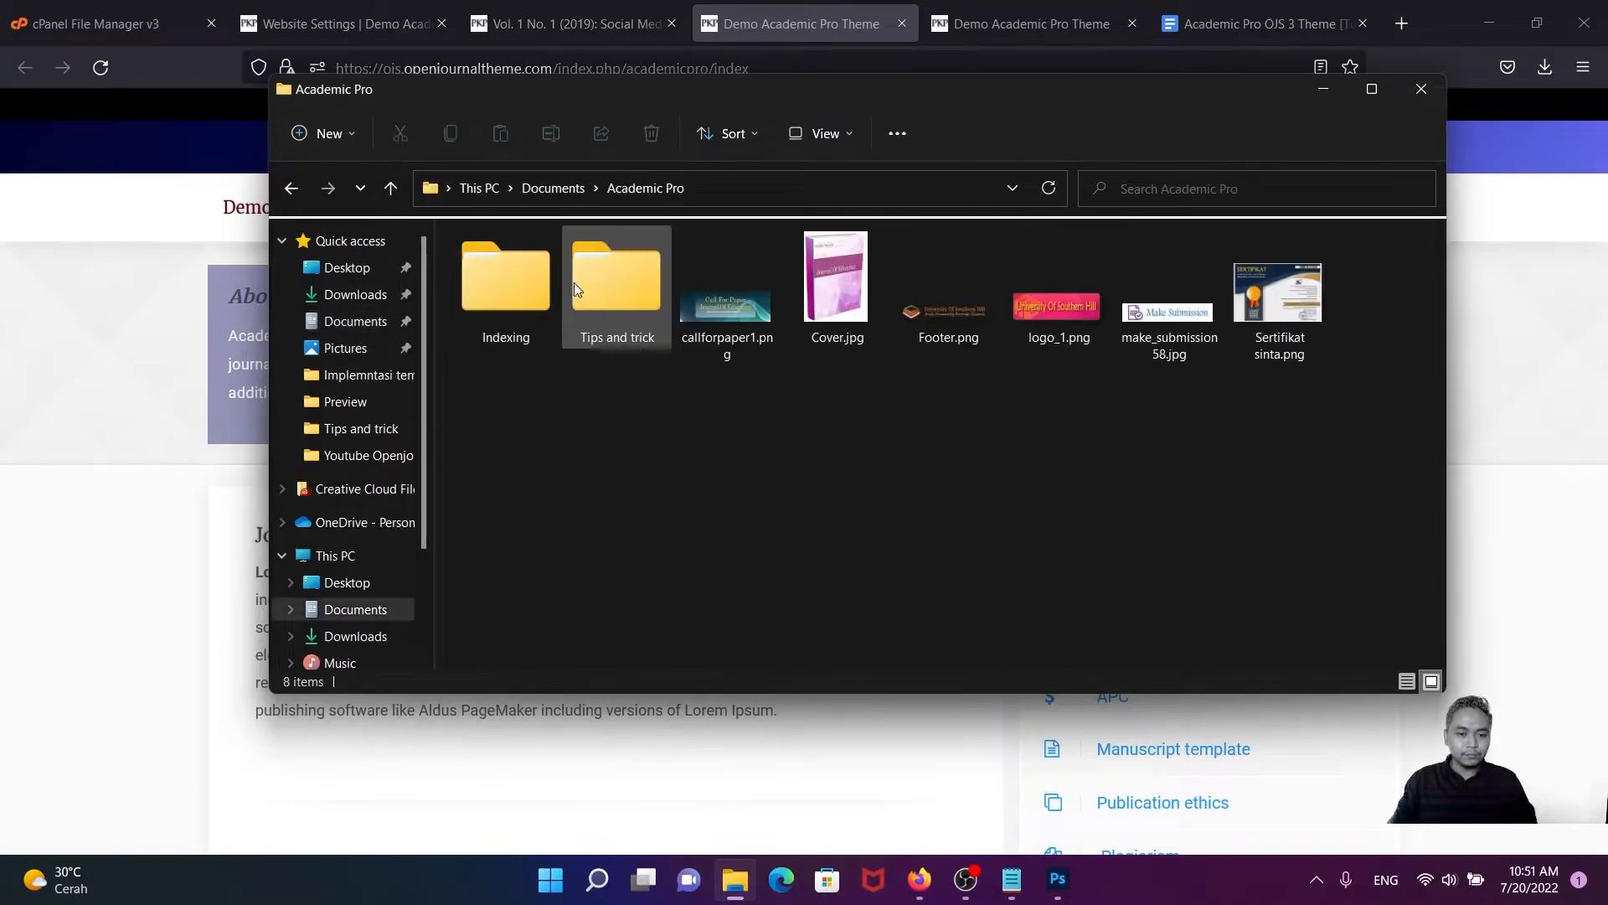
pyautogui.doubleClick(583, 284)
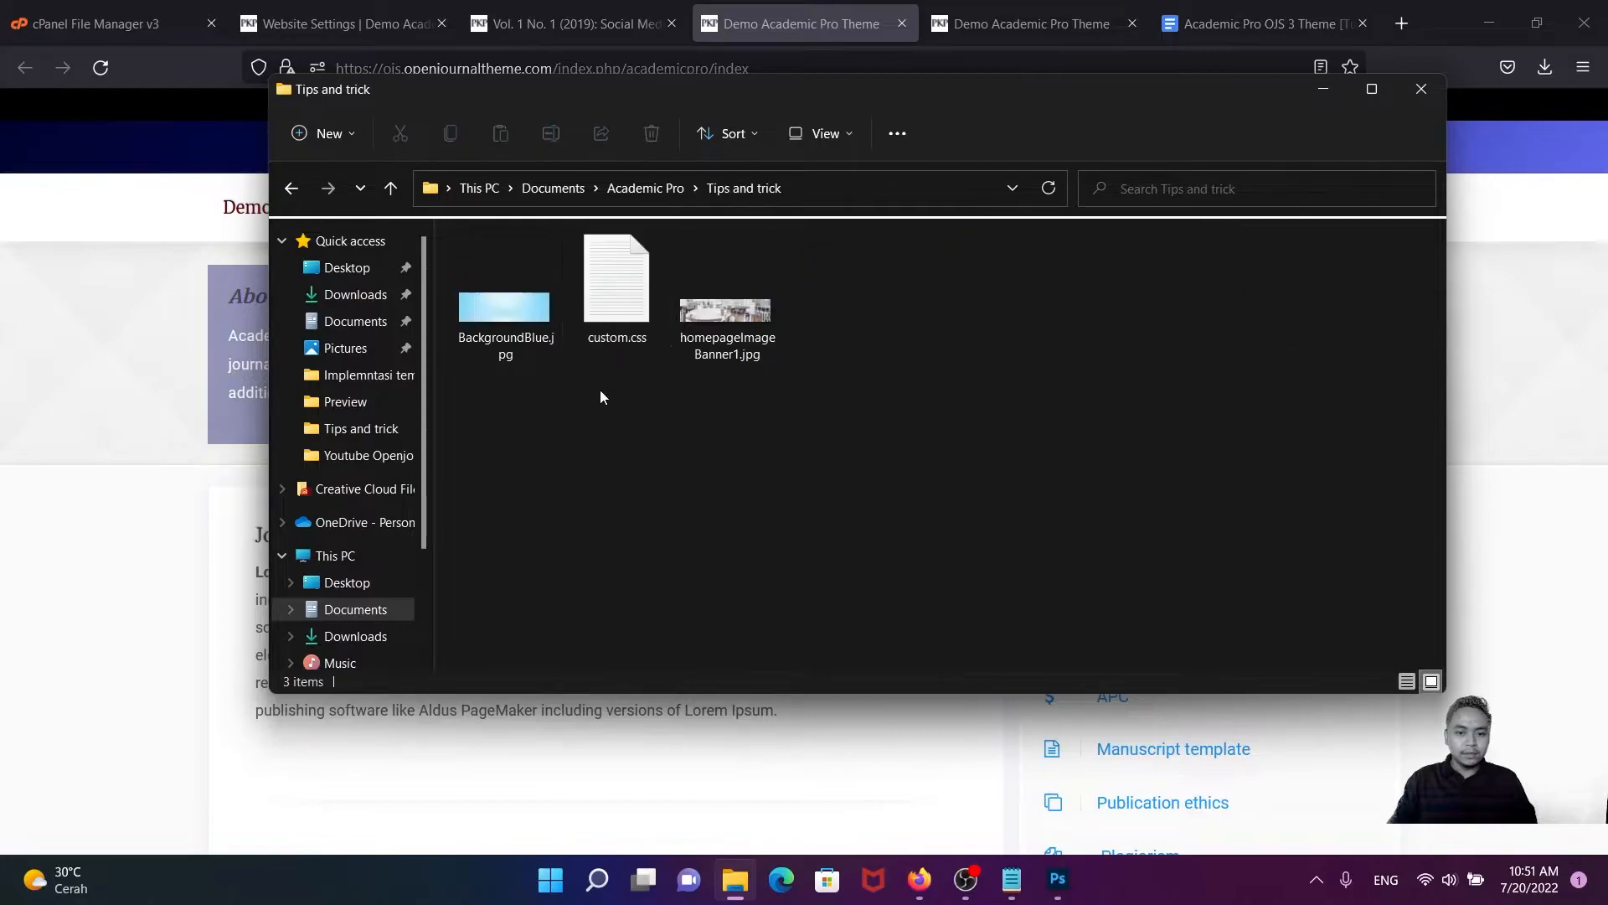
pyautogui.doubleClick(488, 317)
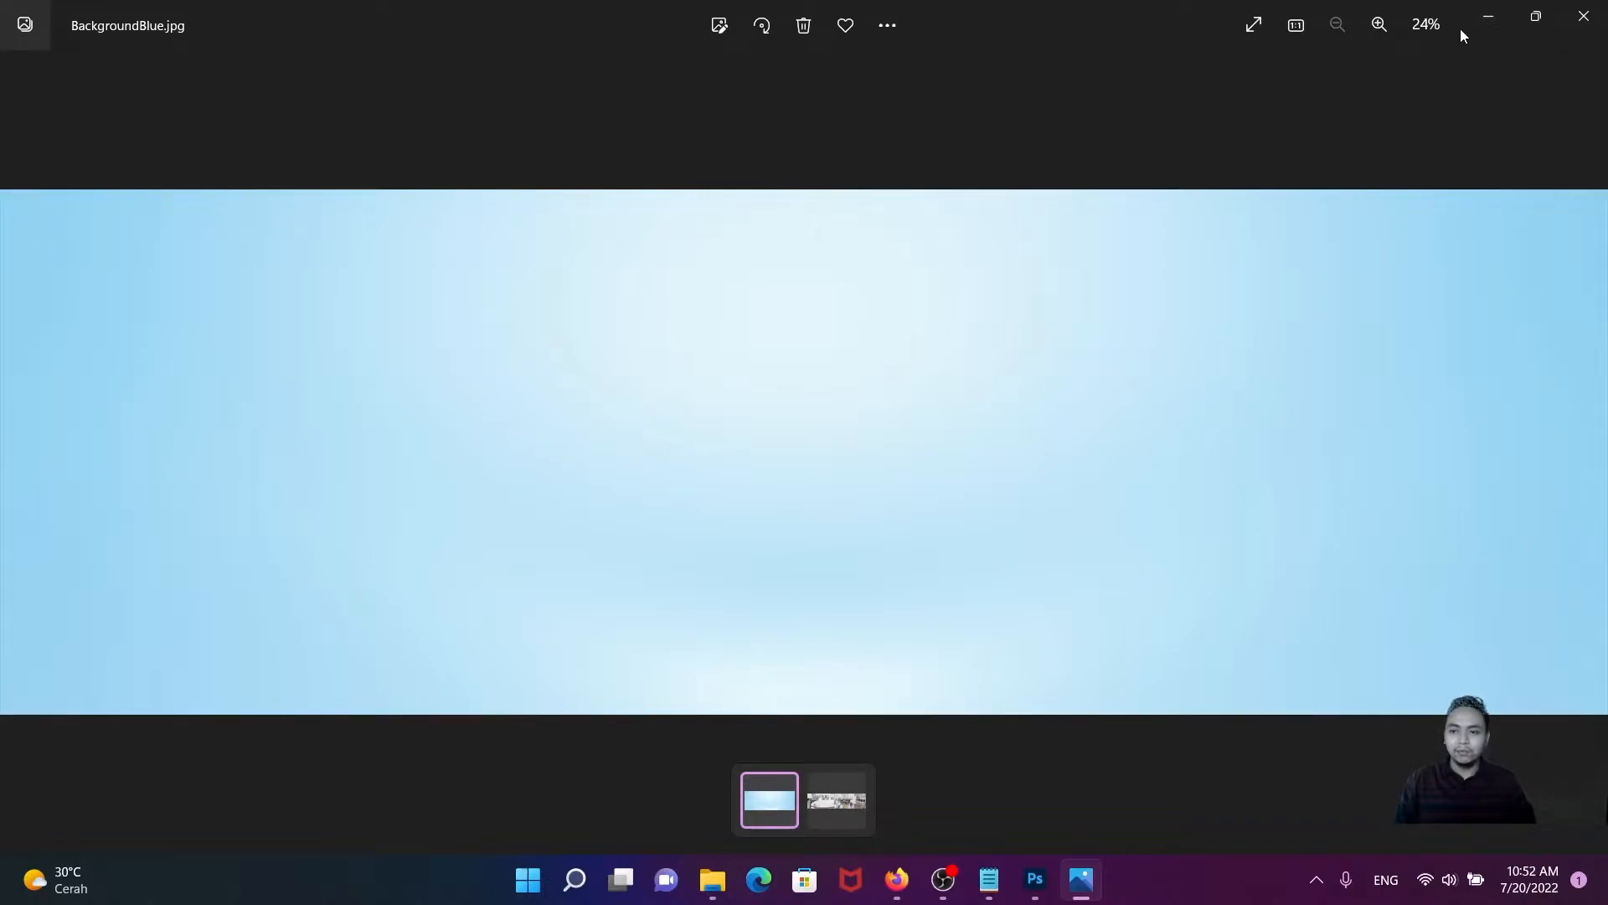
pyautogui.click(1488, 16)
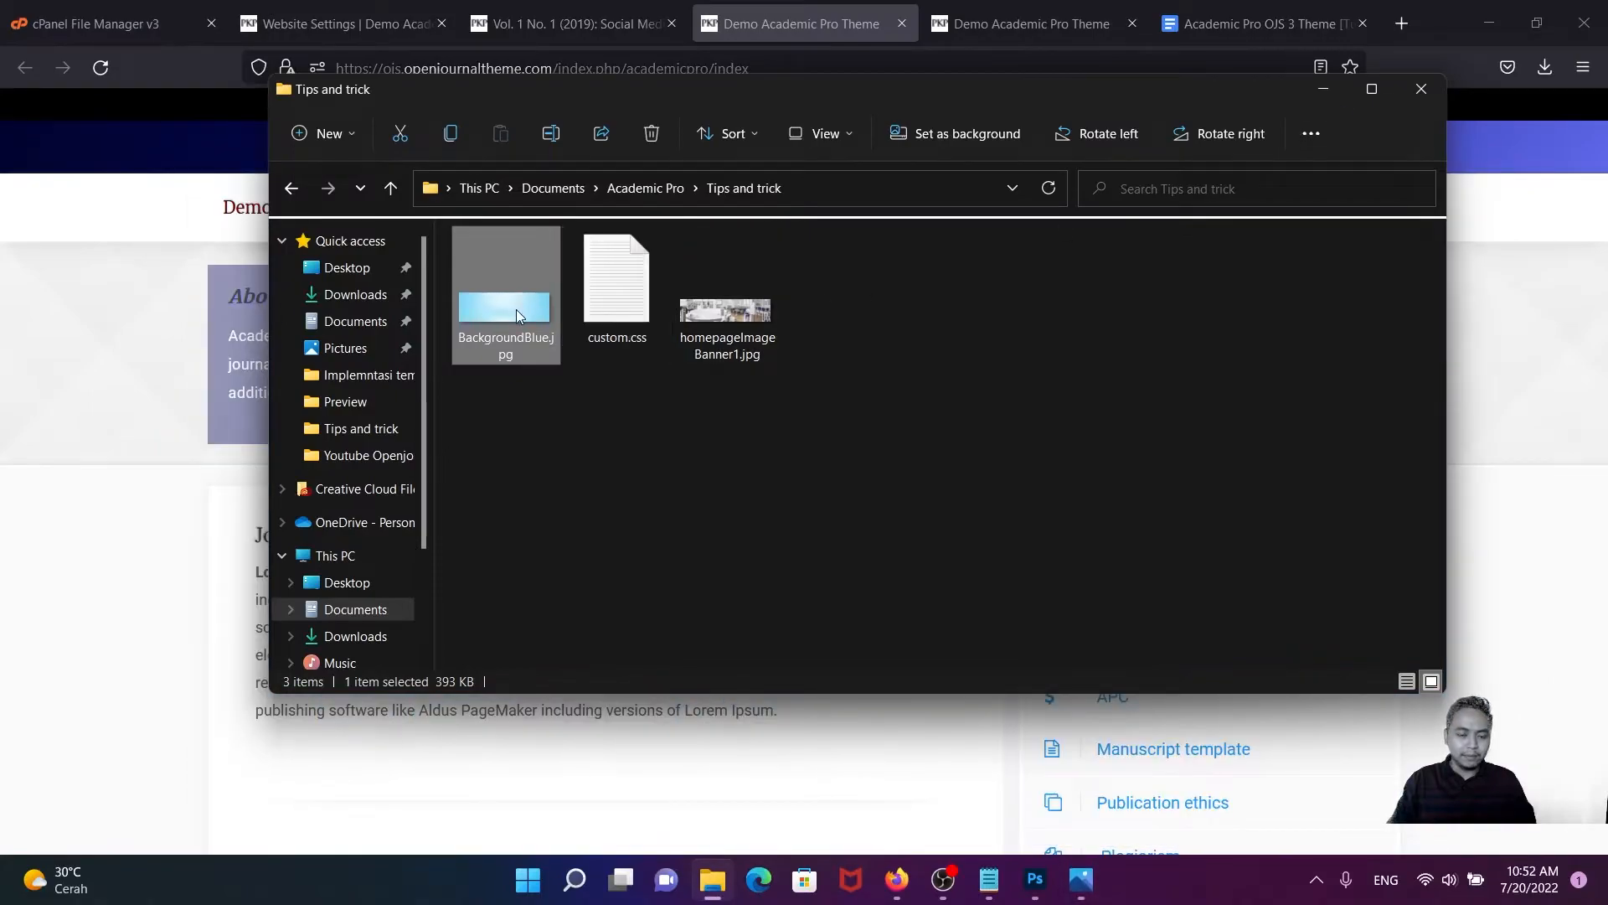
# - Check the image dimensions in the detailed properties of BackgroundBlue.jpg, and return to the journal homepage
pyautogui.rightClick(519, 315)
pyautogui.click(586, 657)
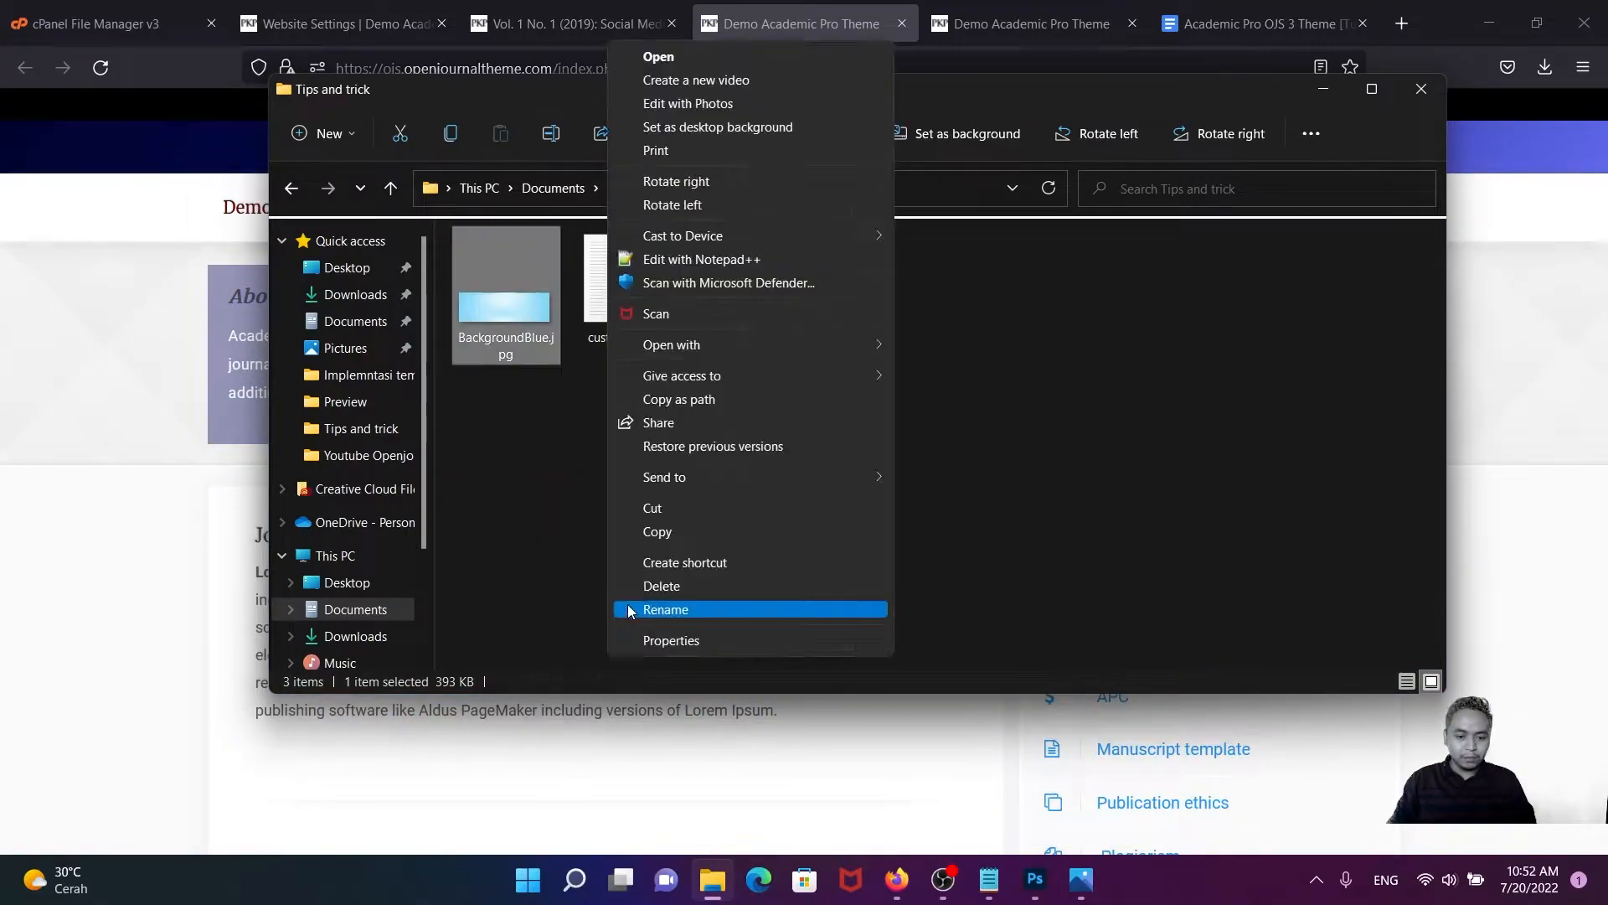
pyautogui.click(630, 640)
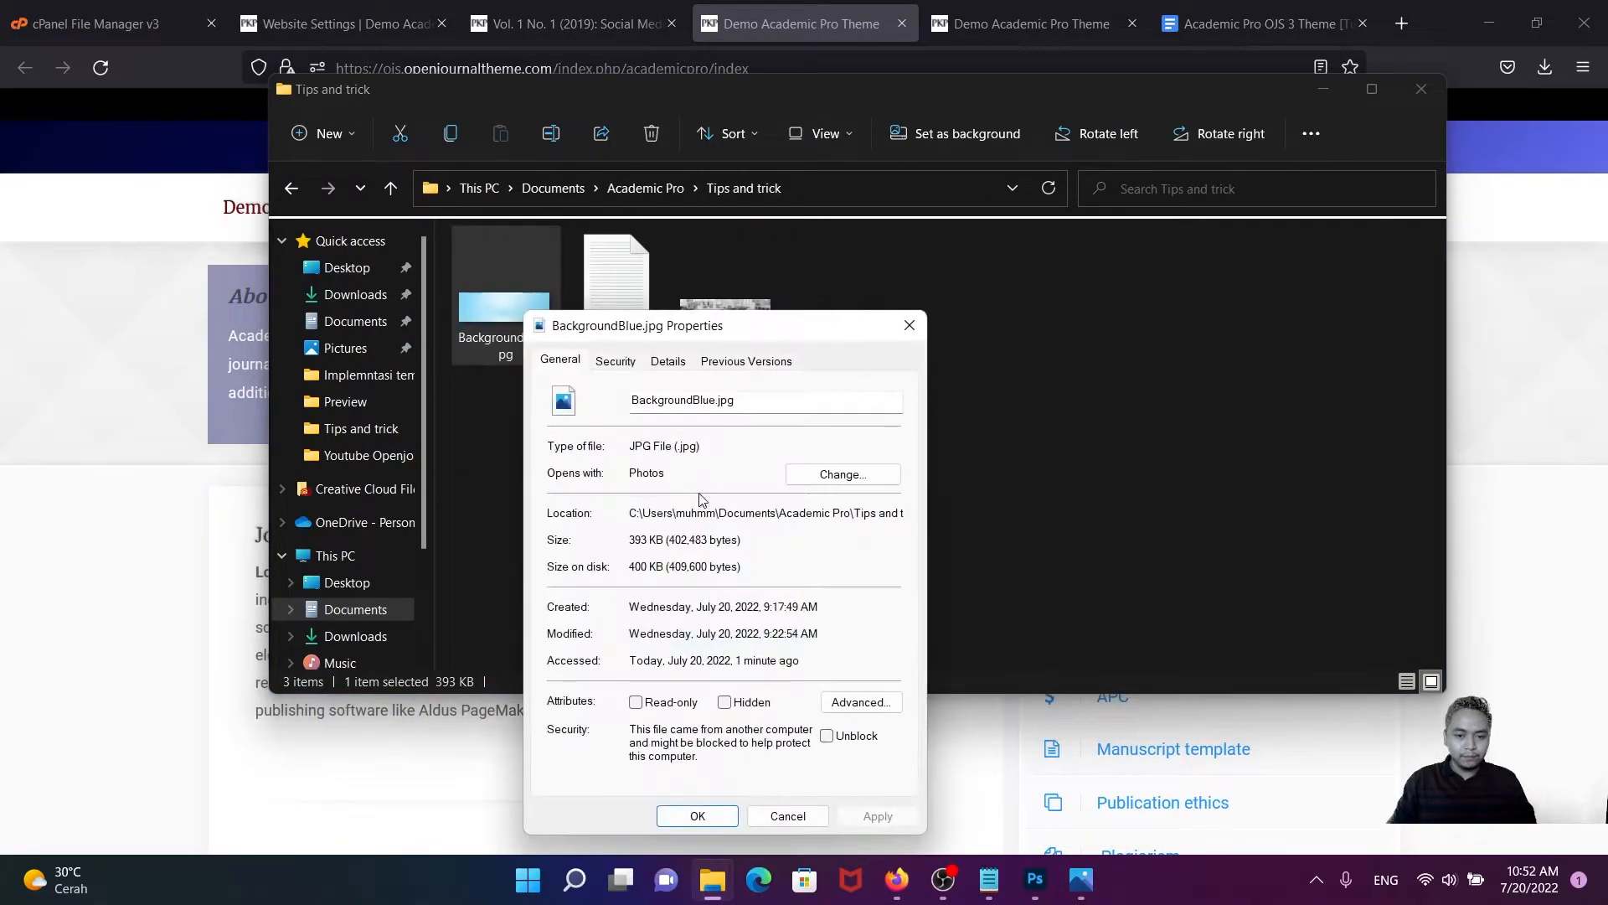
pyautogui.click(658, 362)
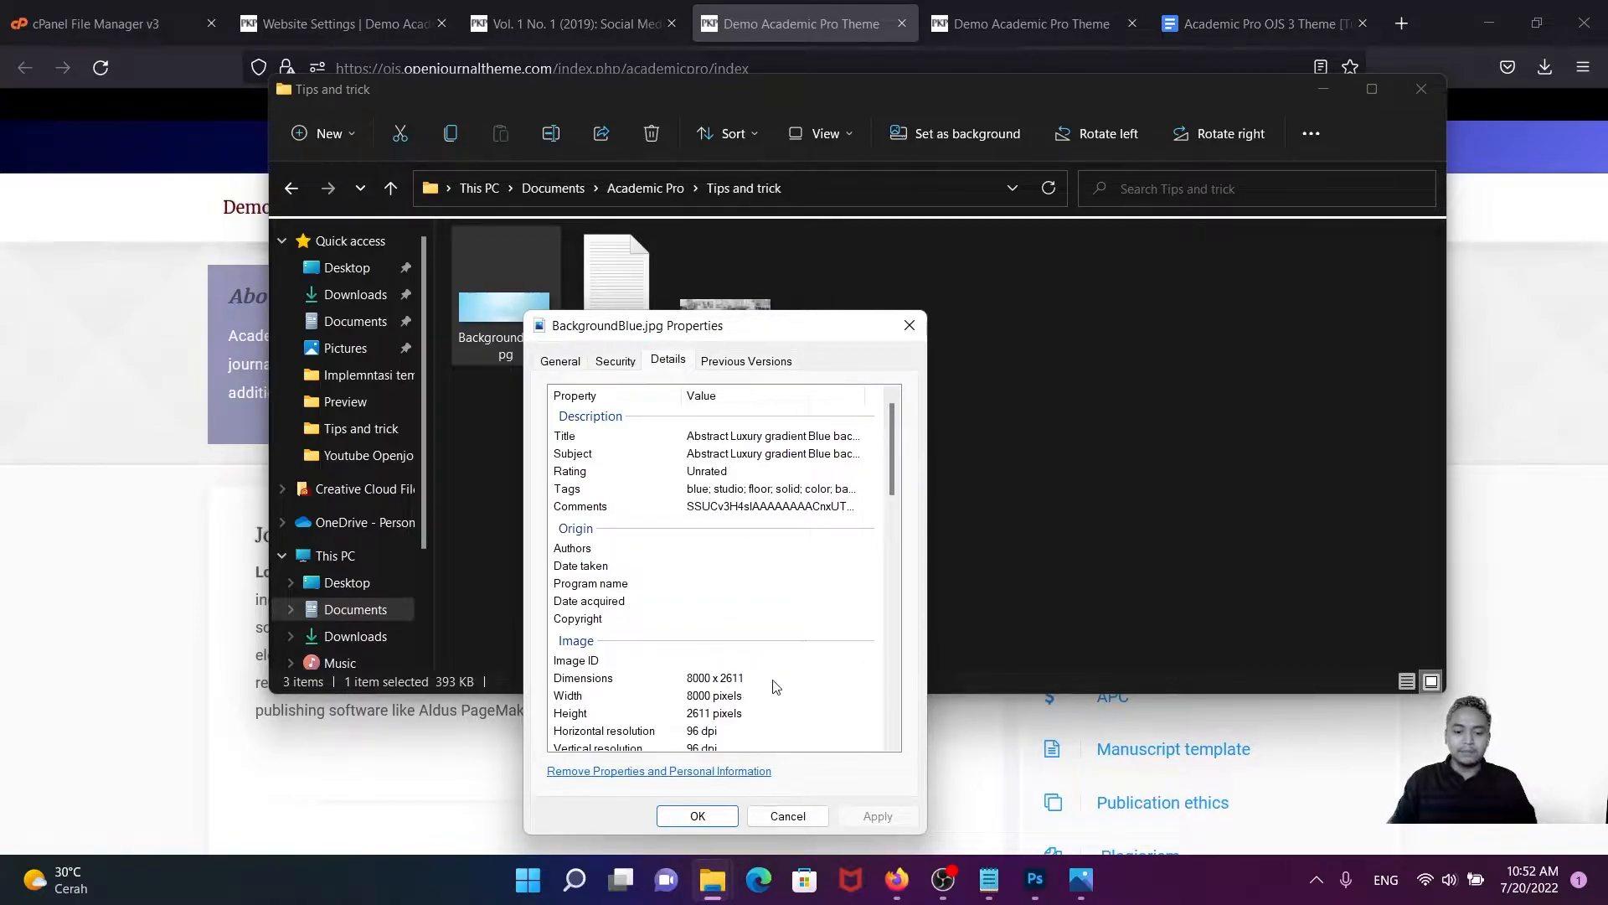
pyautogui.click(737, 679)
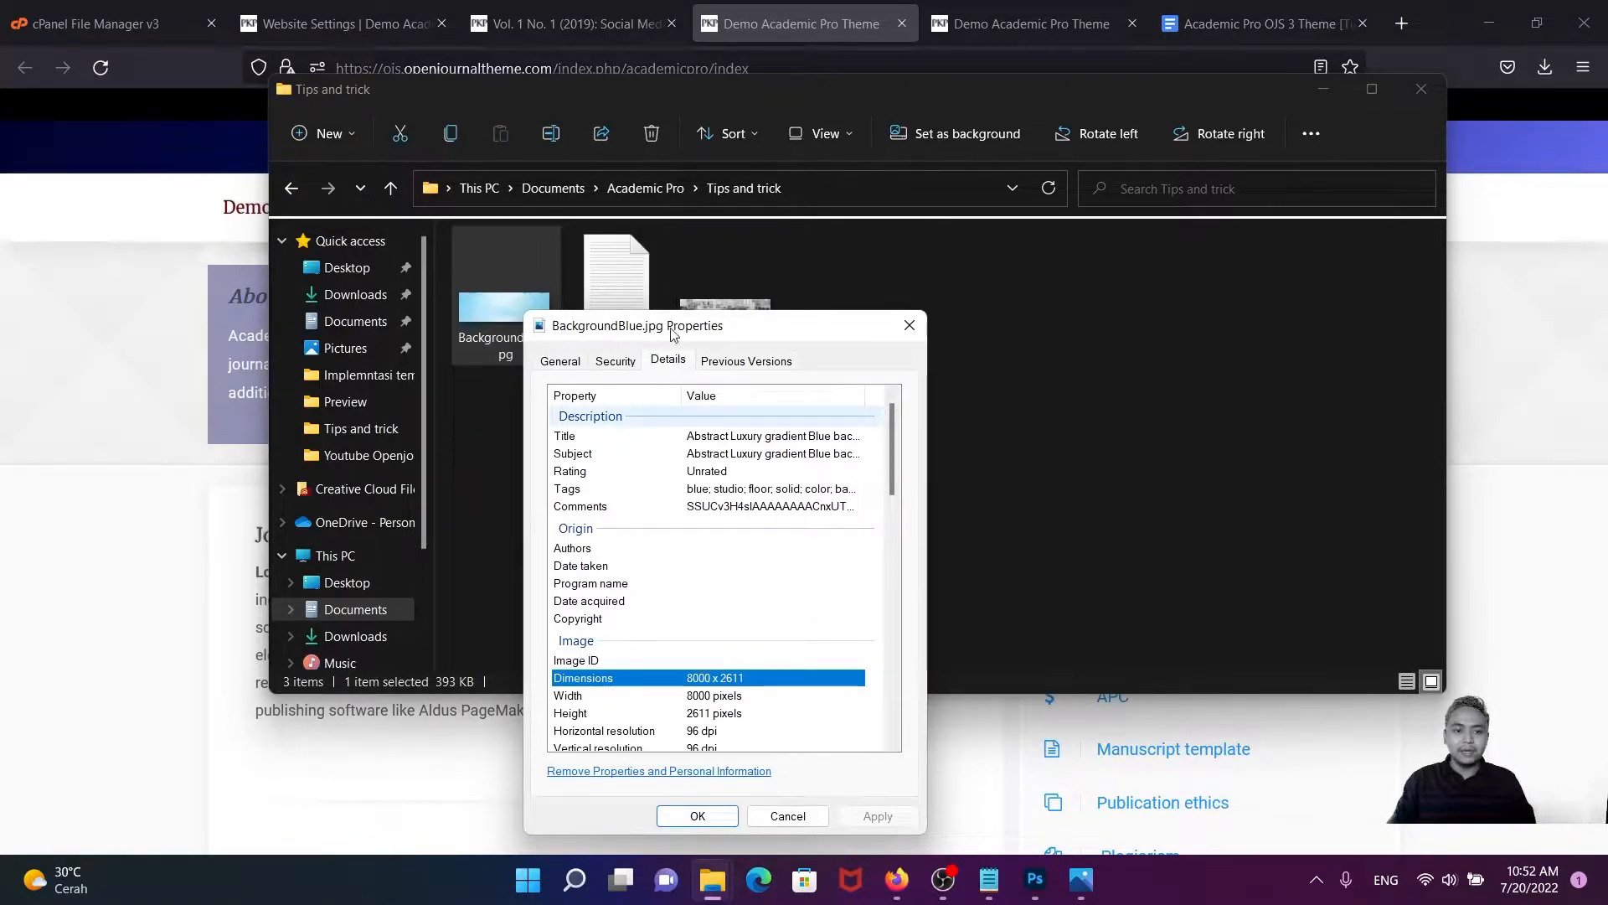
pyautogui.click(902, 331)
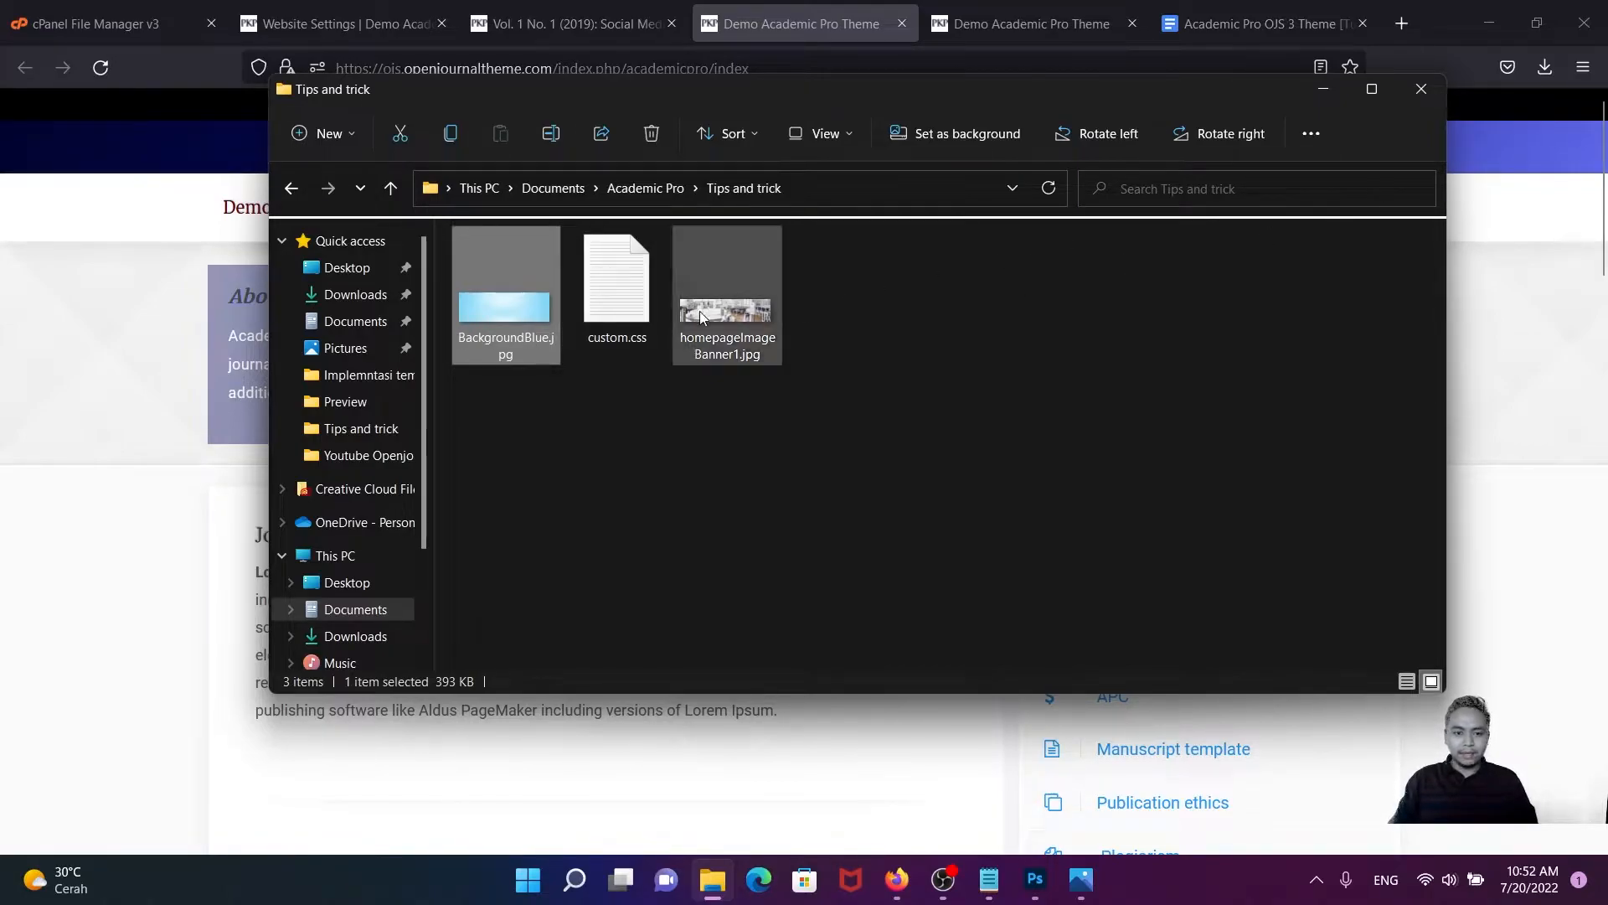
pyautogui.moveTo(506, 320)
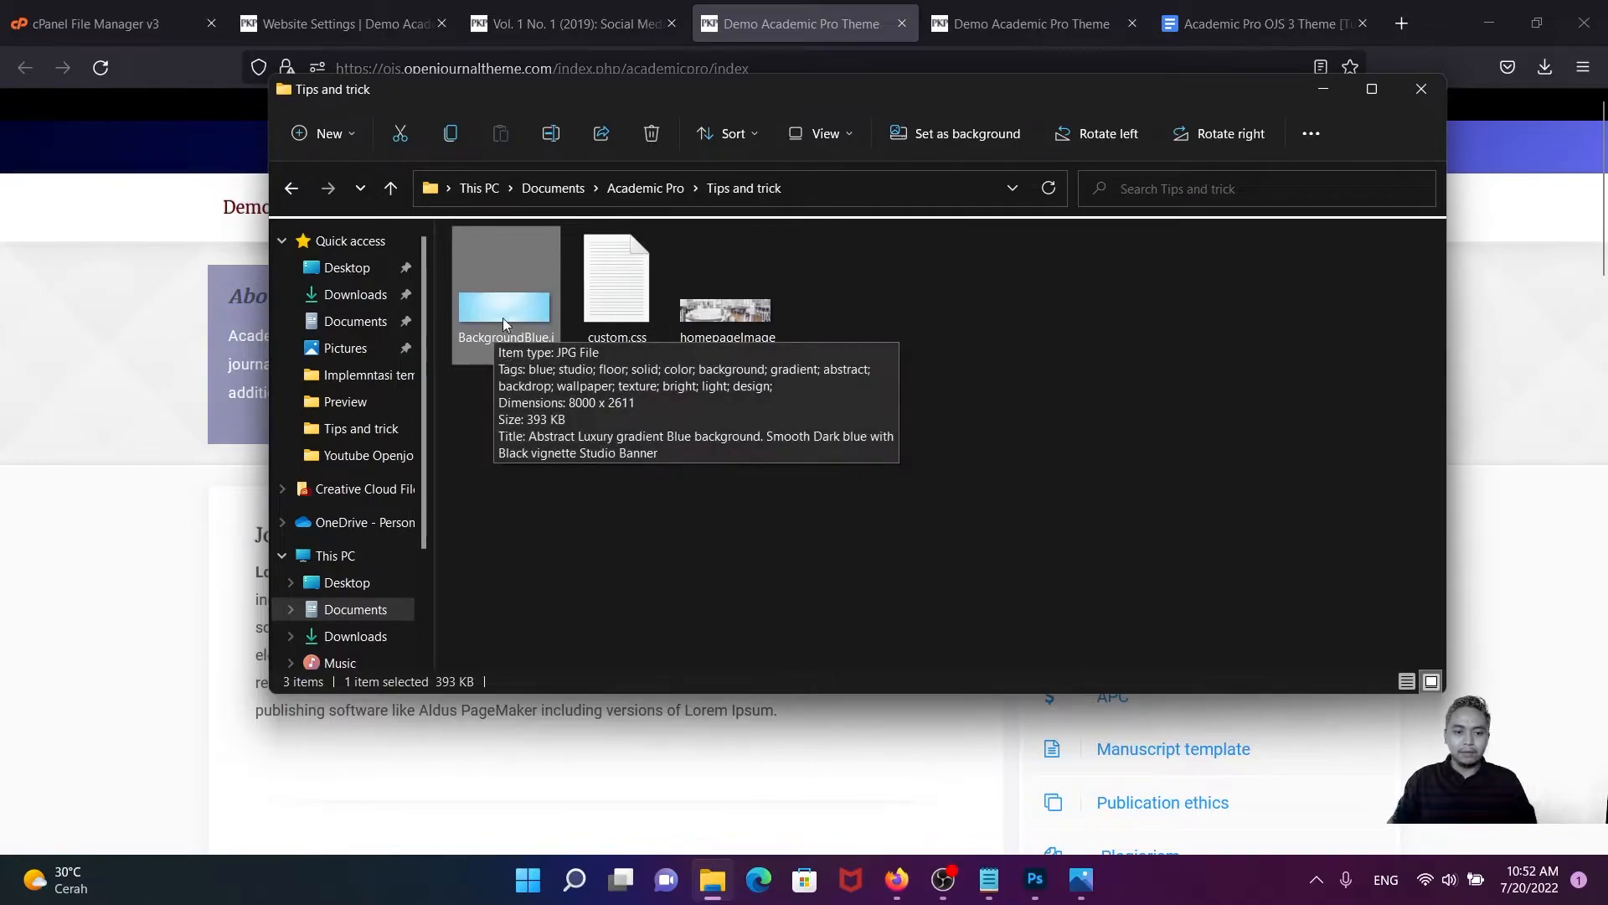
pyautogui.click(1335, 87)
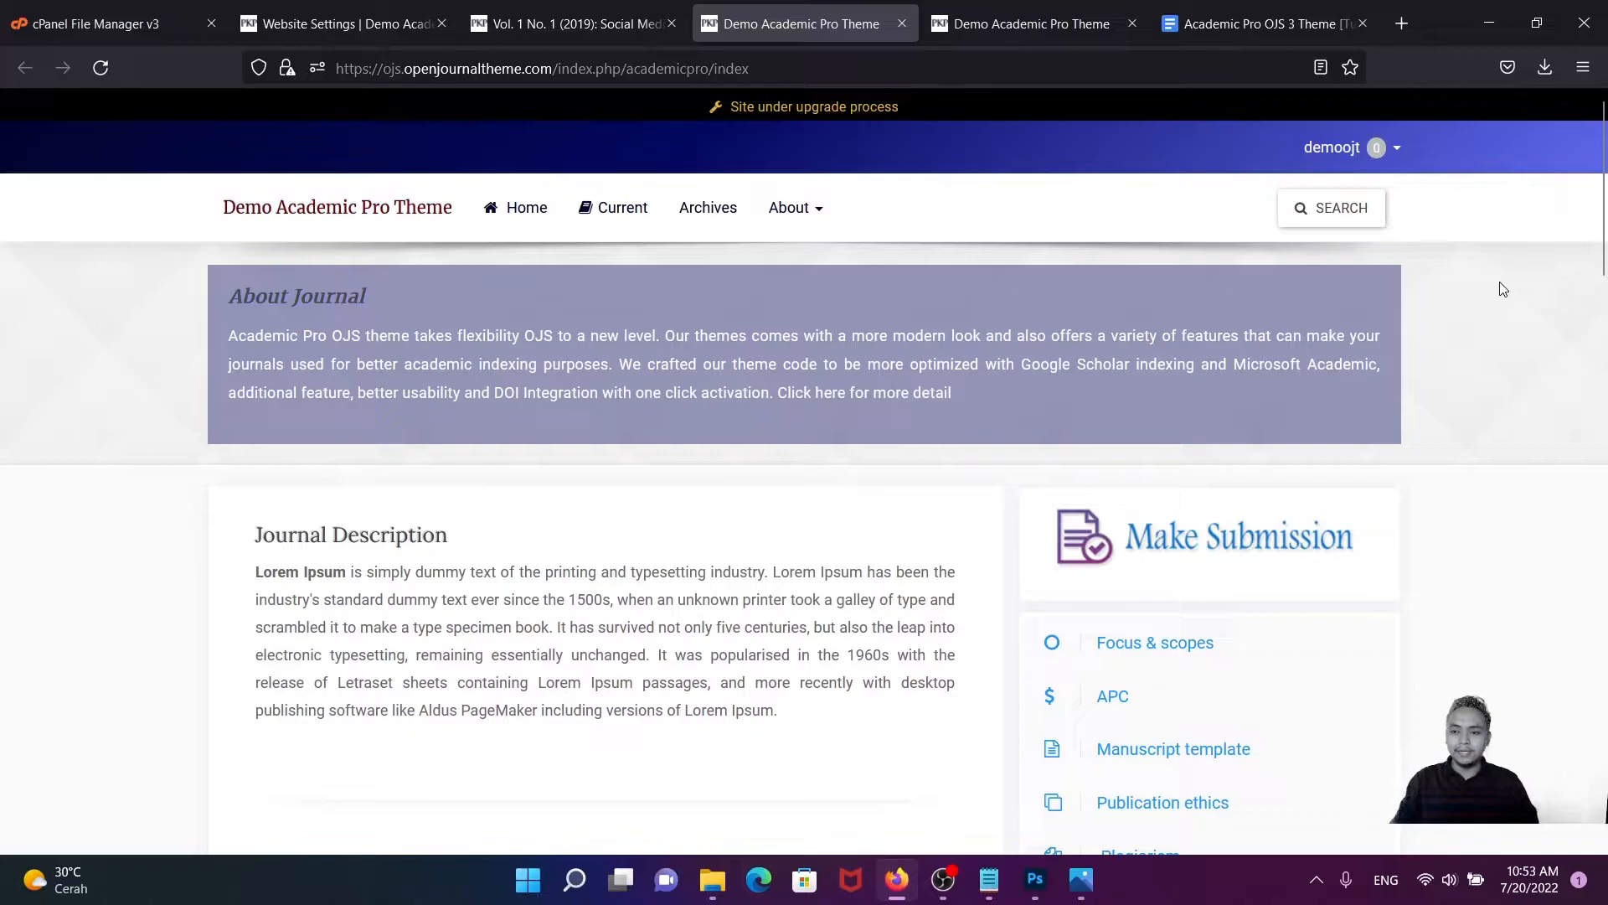
# - Copy the first Custom Background Header block, with its .journal_index rule, from custom.css in Notepad into a new blank Notepad document
pyautogui.click(986, 895)
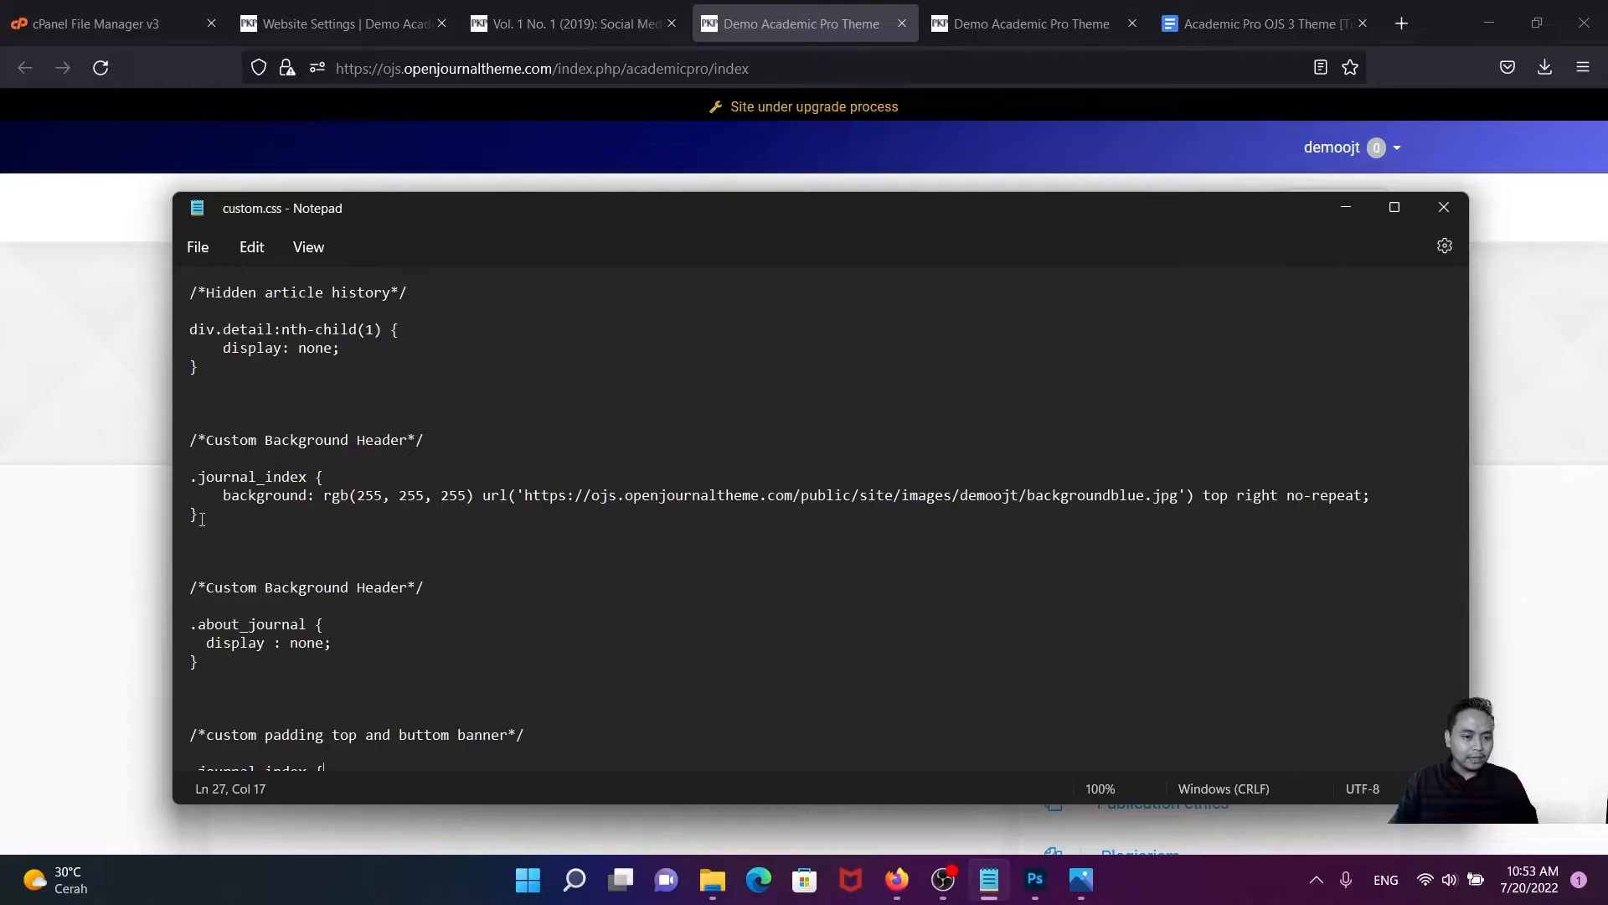
pyautogui.moveTo(199, 441); pyautogui.dragTo(421, 435)
pyautogui.click(422, 437)
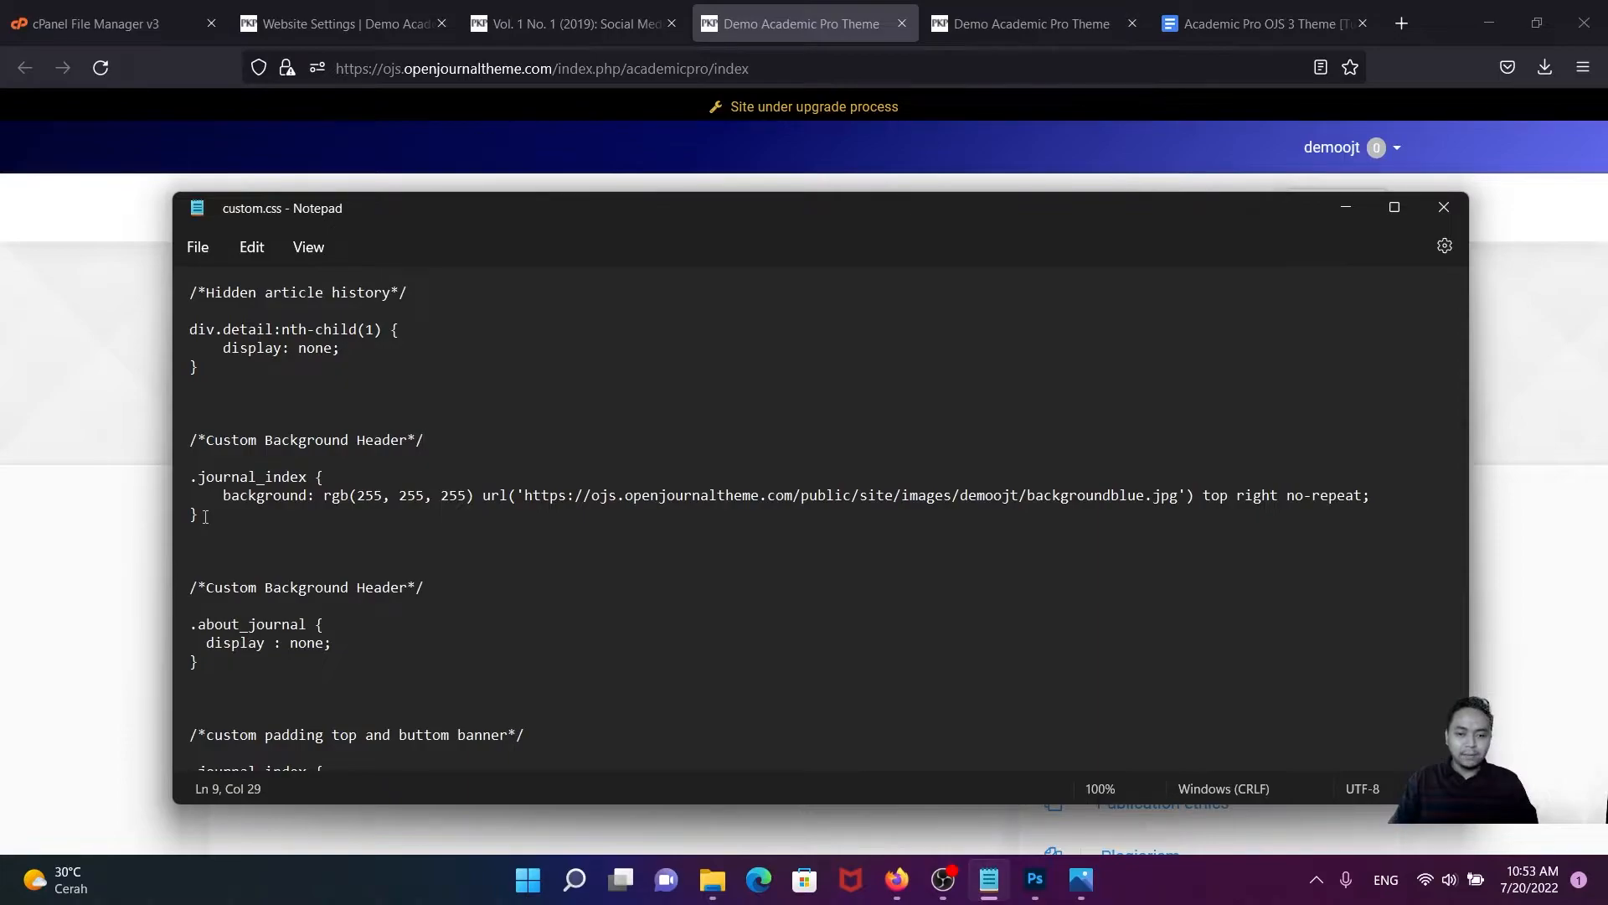
pyautogui.moveTo(198, 516); pyautogui.dragTo(191, 445)
pyautogui.hotkey('ctrl', 'c')
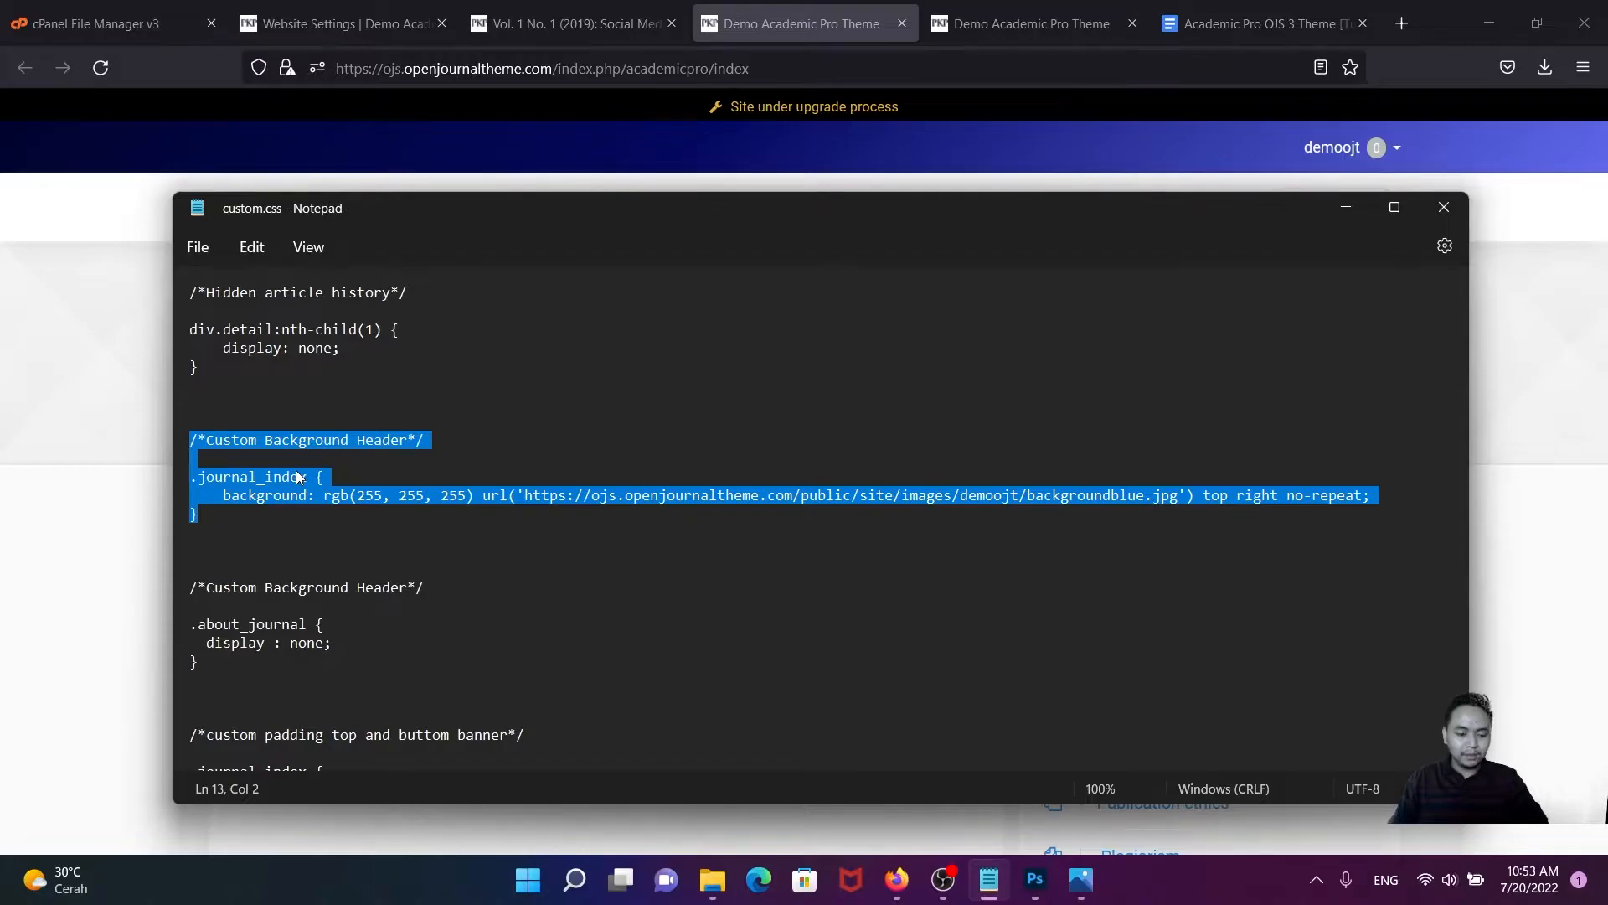
pyautogui.press('super+r')
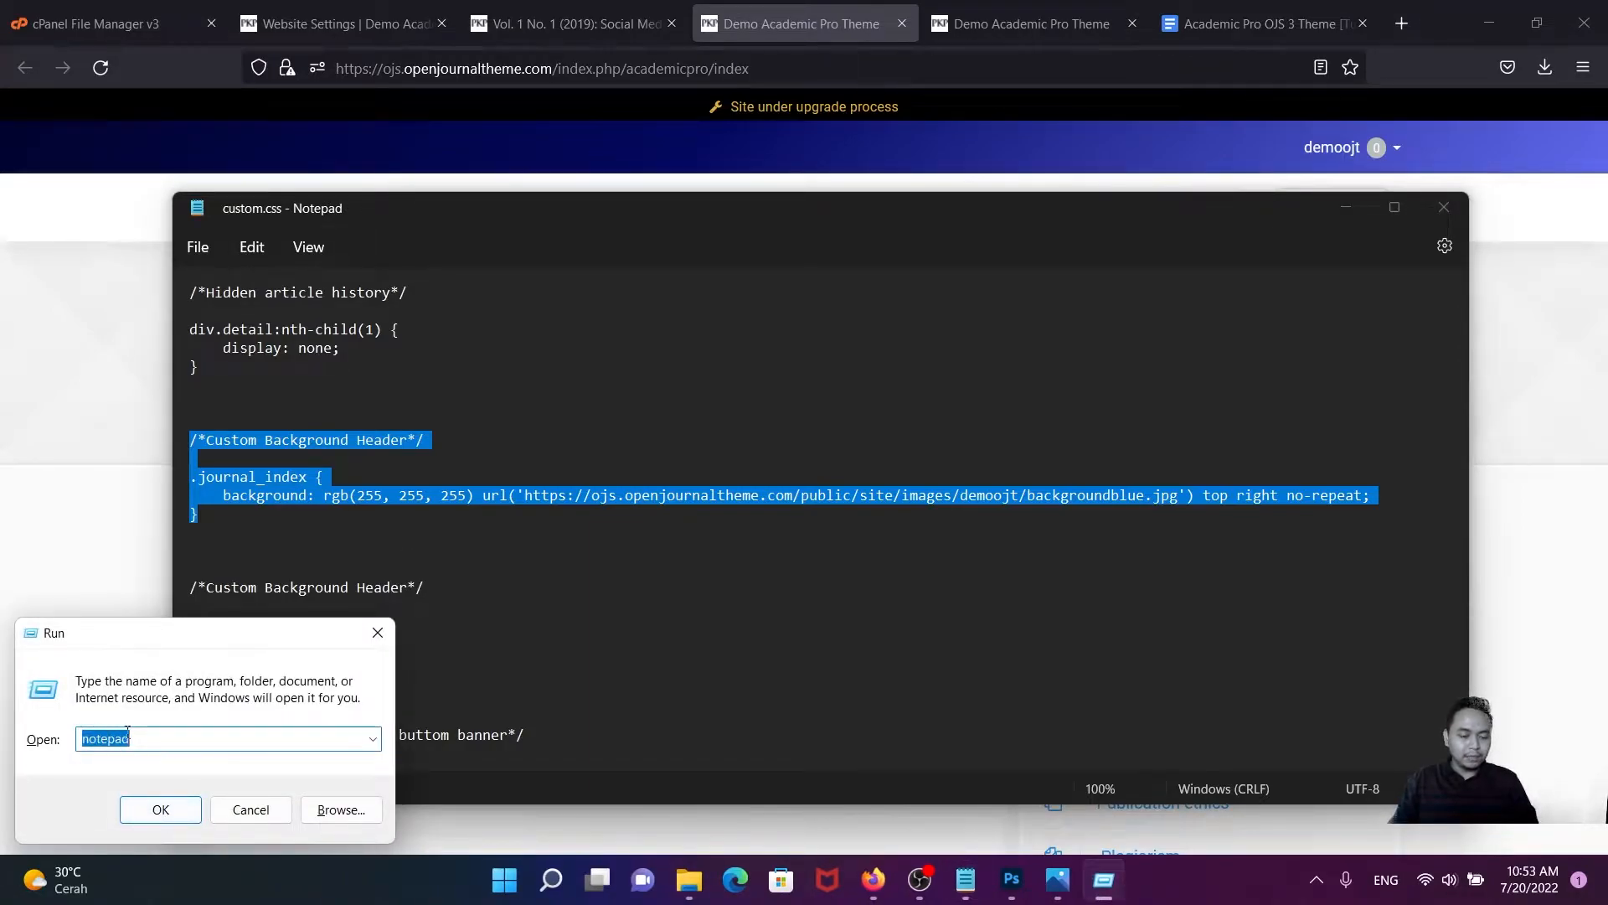
pyautogui.click(160, 808)
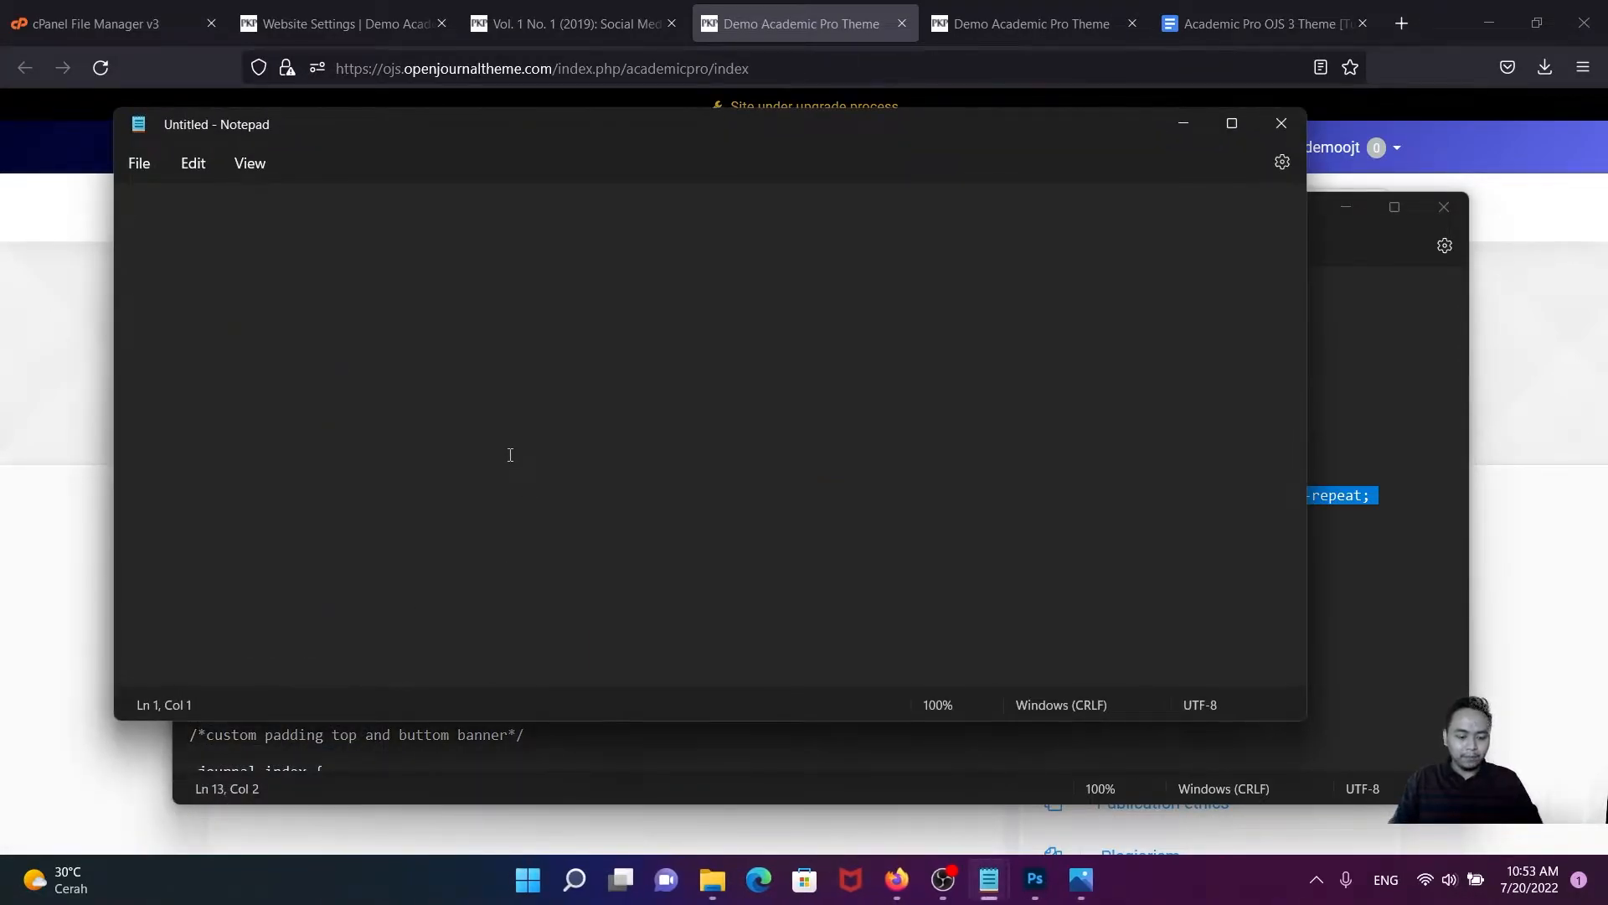
pyautogui.hotkey('ctrl', 'v')
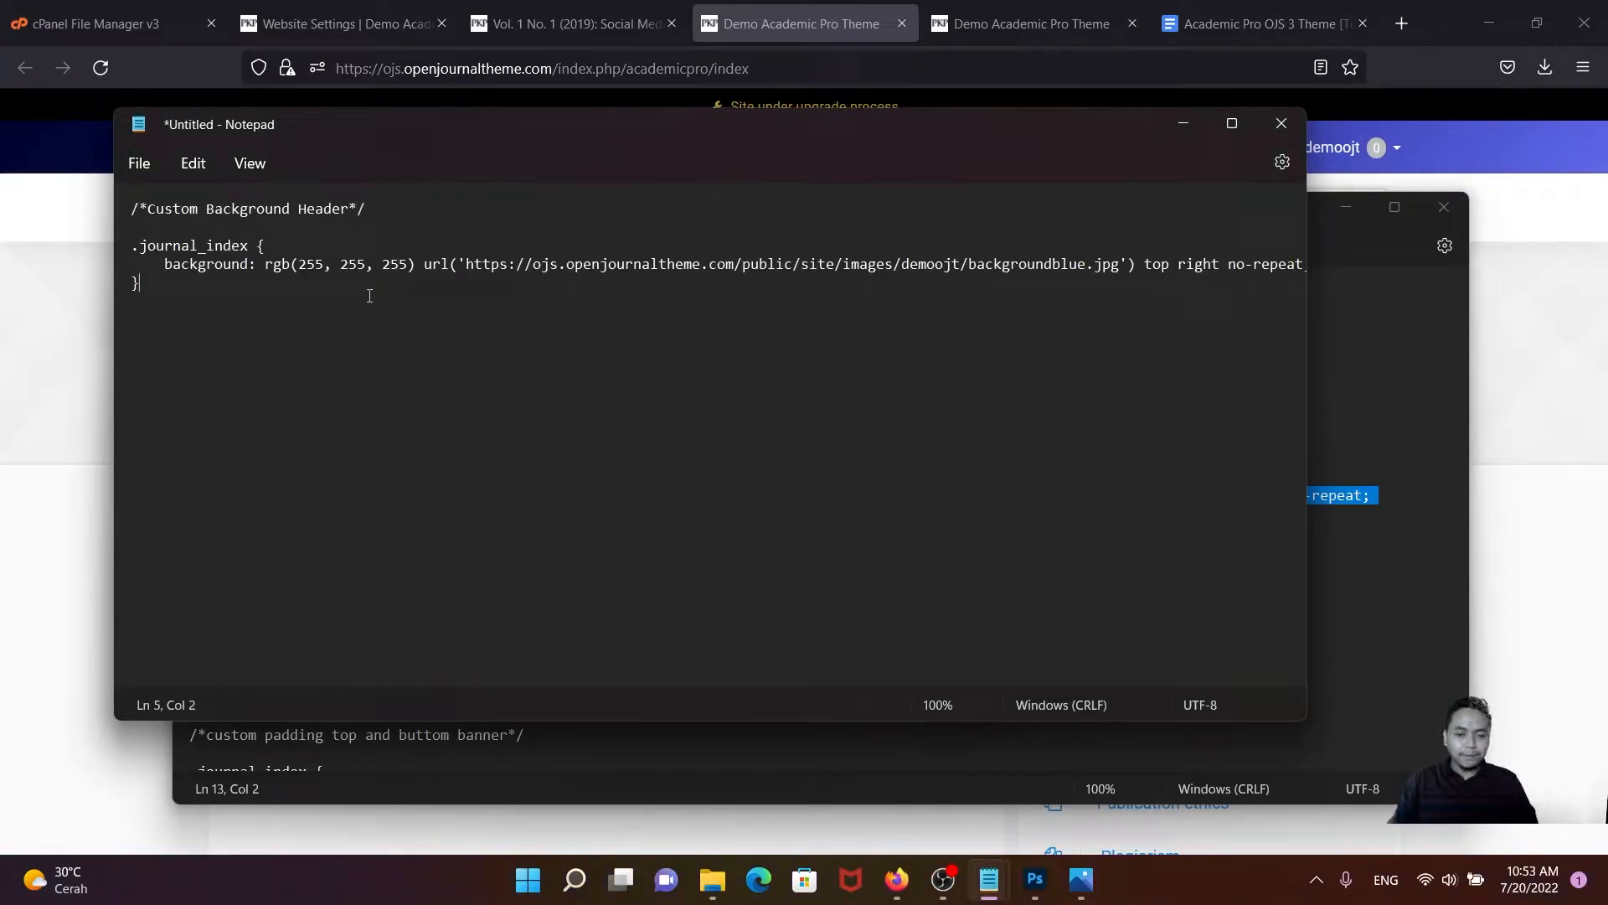
# - Save the new document to the Desktop as academicpro.css and minimize its window
pyautogui.click(139, 164)
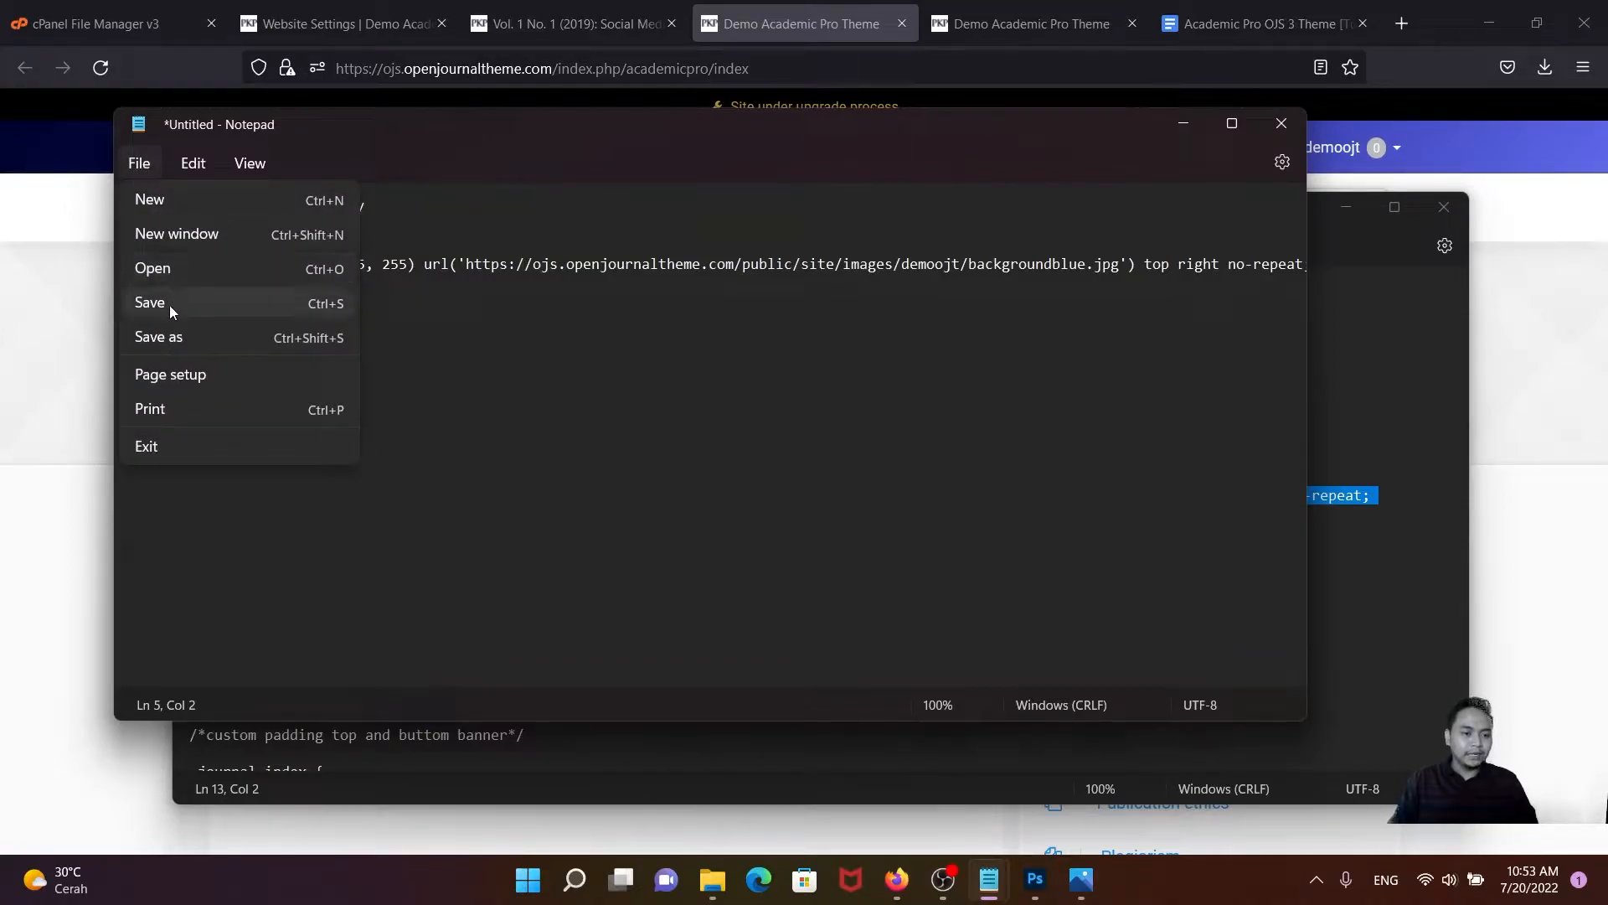
pyautogui.click(163, 337)
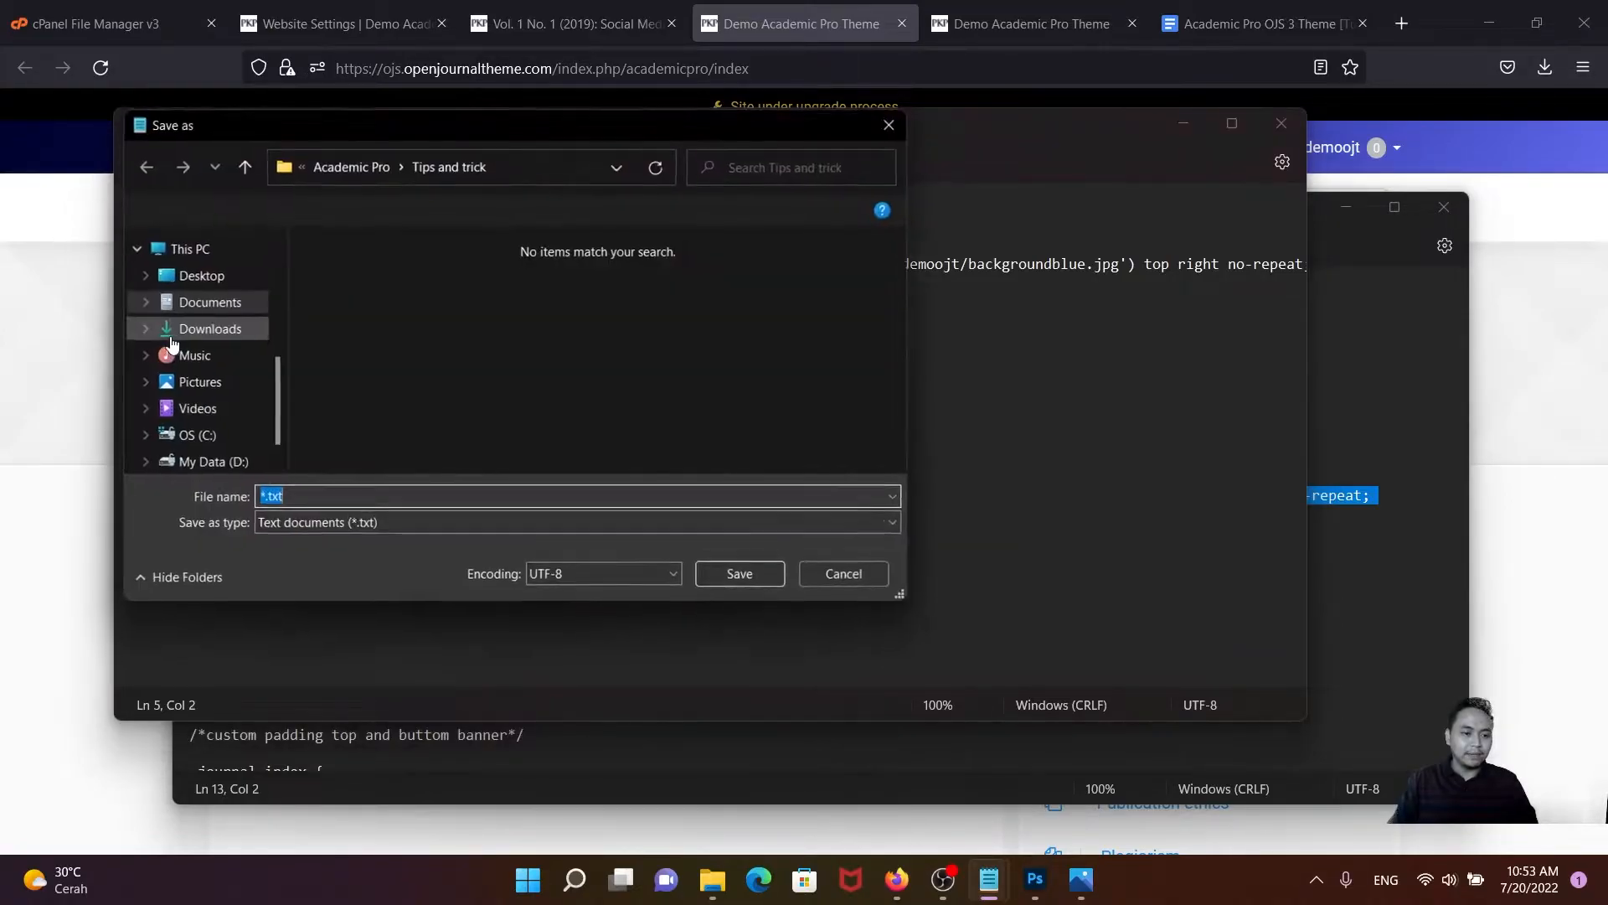
pyautogui.write('a')
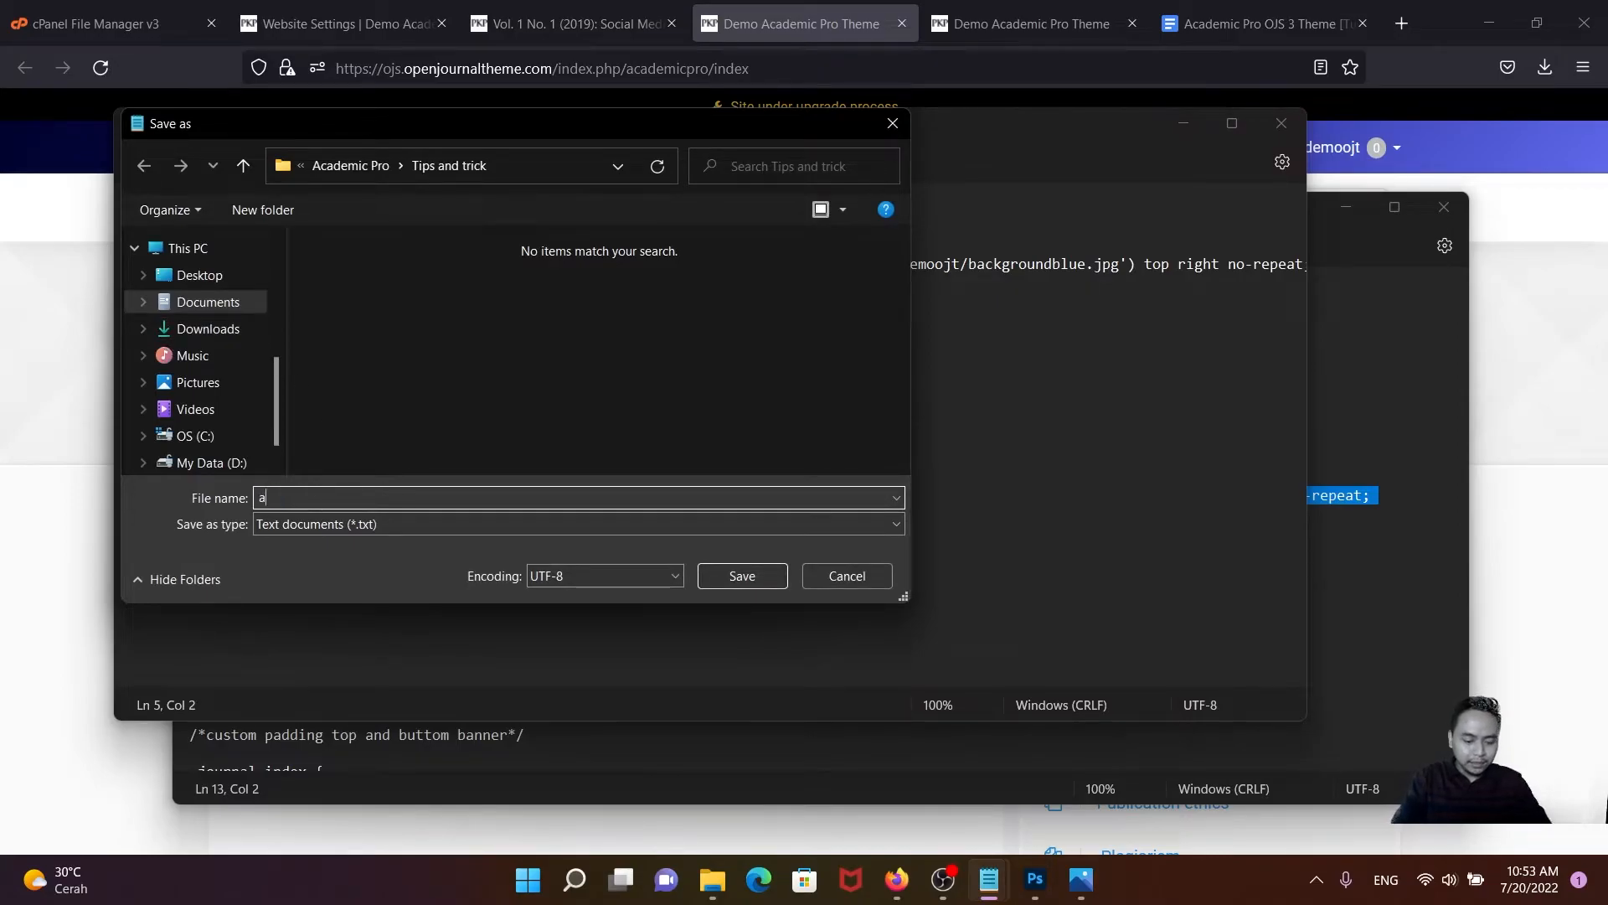
pyautogui.write('cademicpro.css')
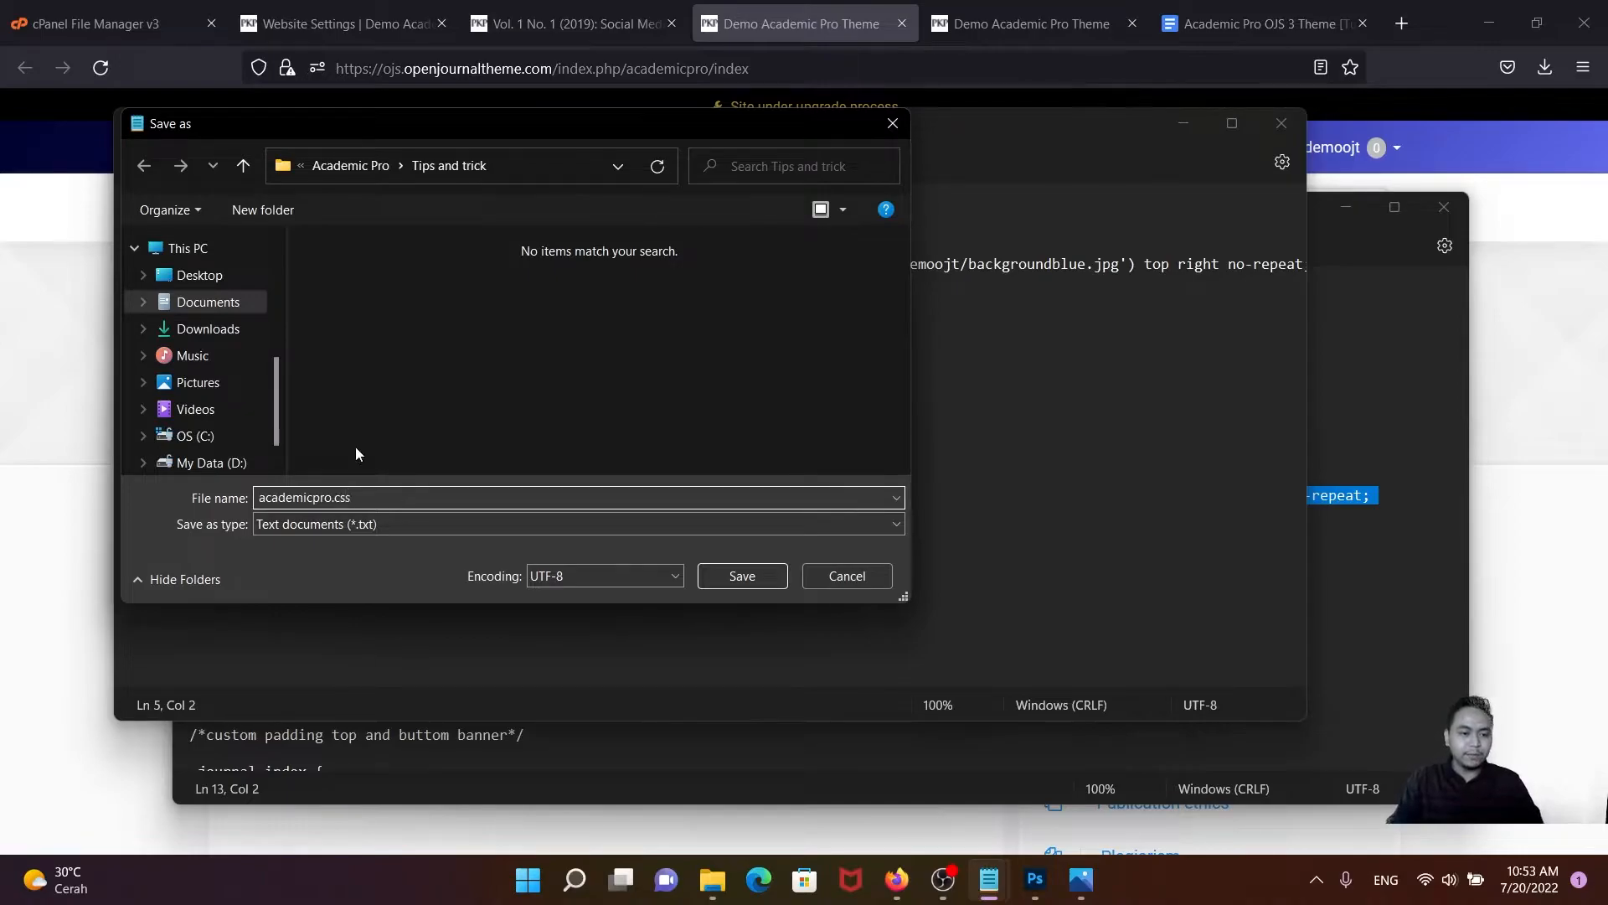
pyautogui.click(199, 281)
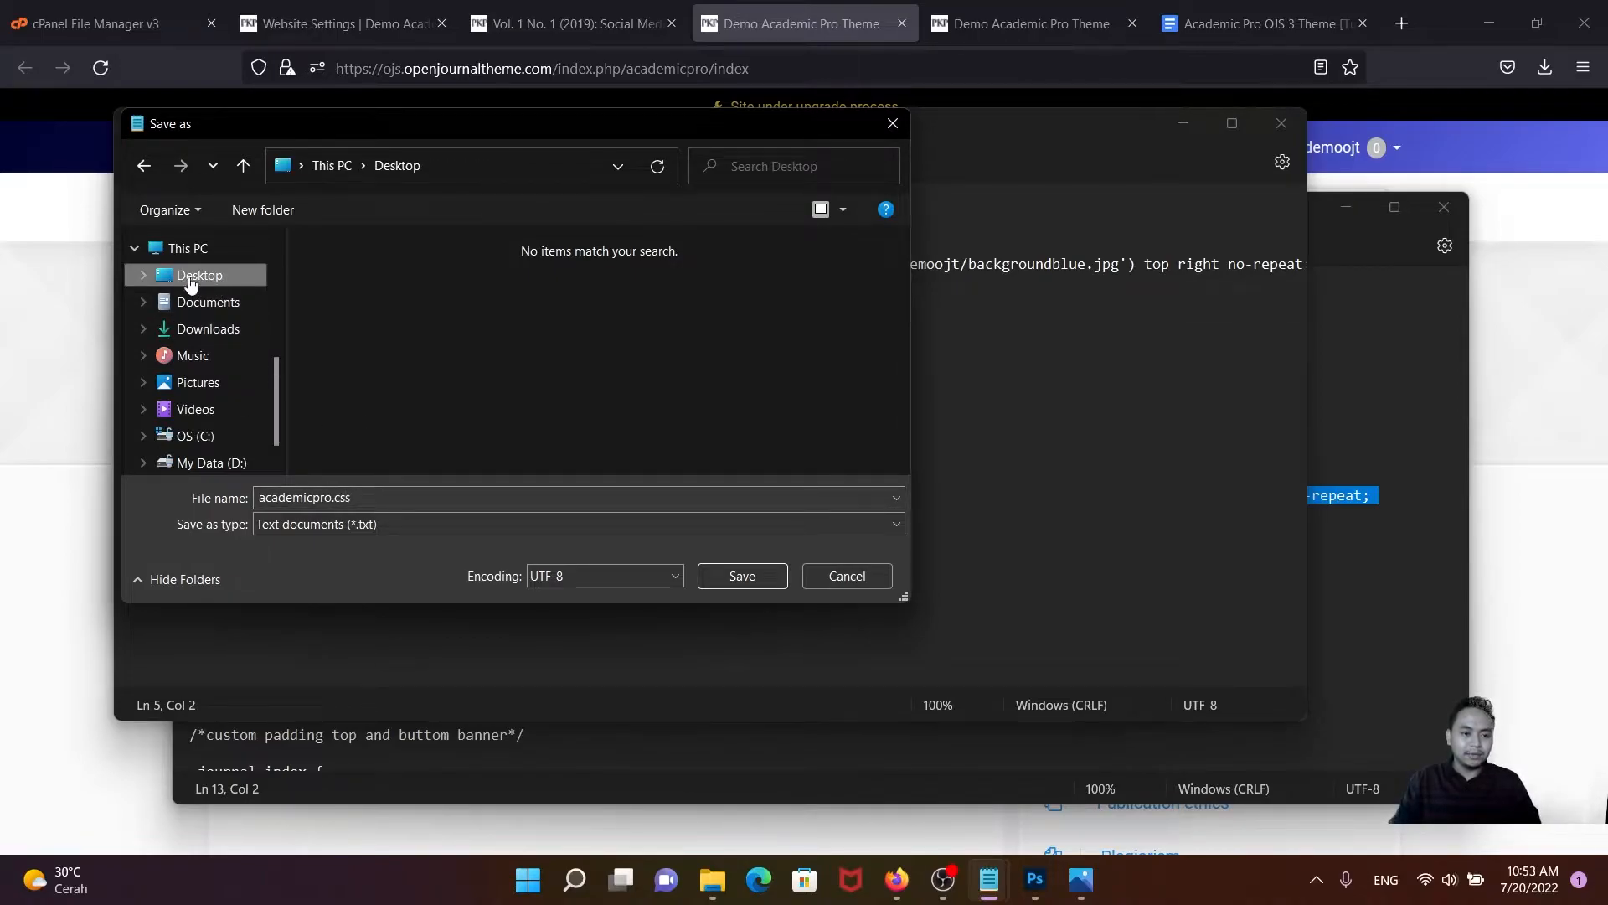
pyautogui.click(741, 577)
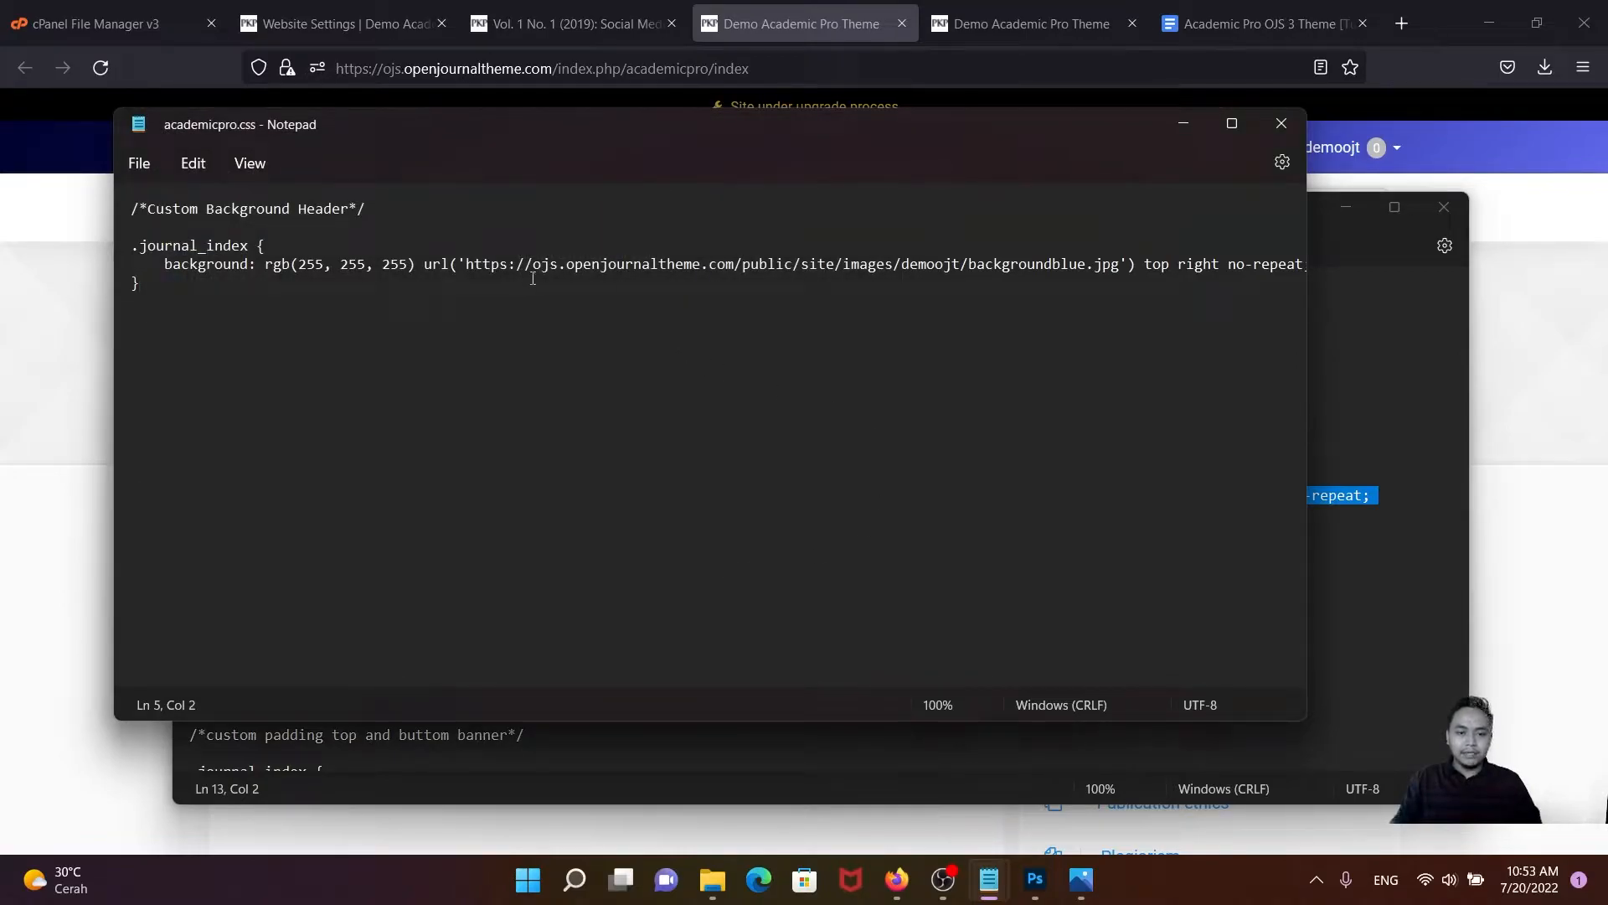
pyautogui.click(1182, 126)
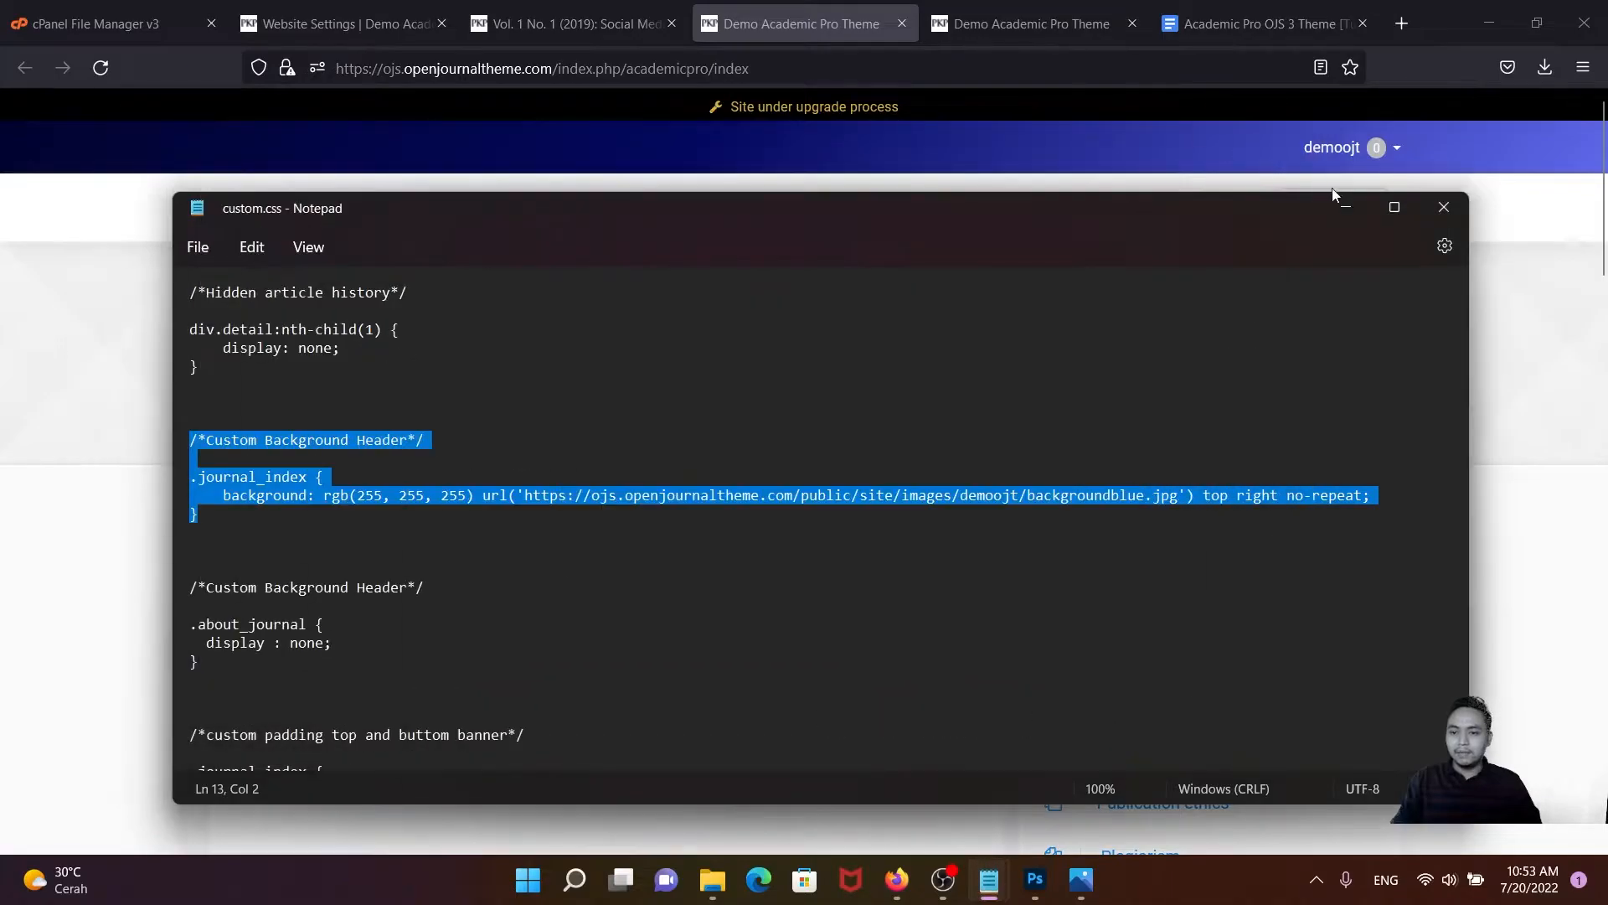
# - Minimize Notepad and open the Advanced appearance settings in Website Settings, locating the Journal style sheet field
pyautogui.click(1346, 207)
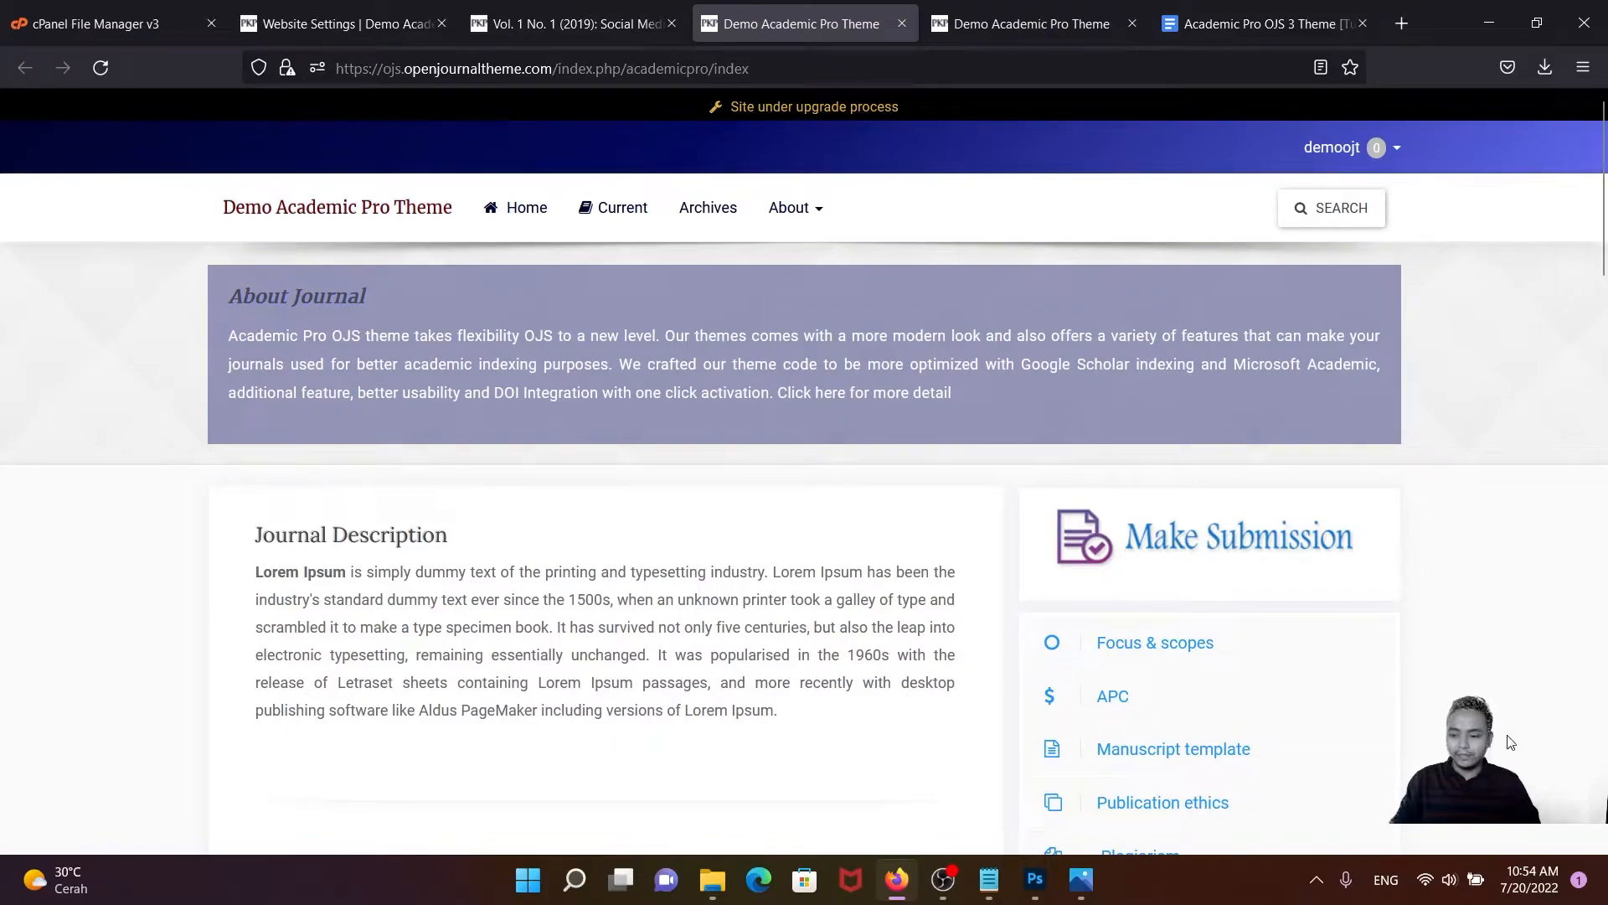
pyautogui.click(340, 26)
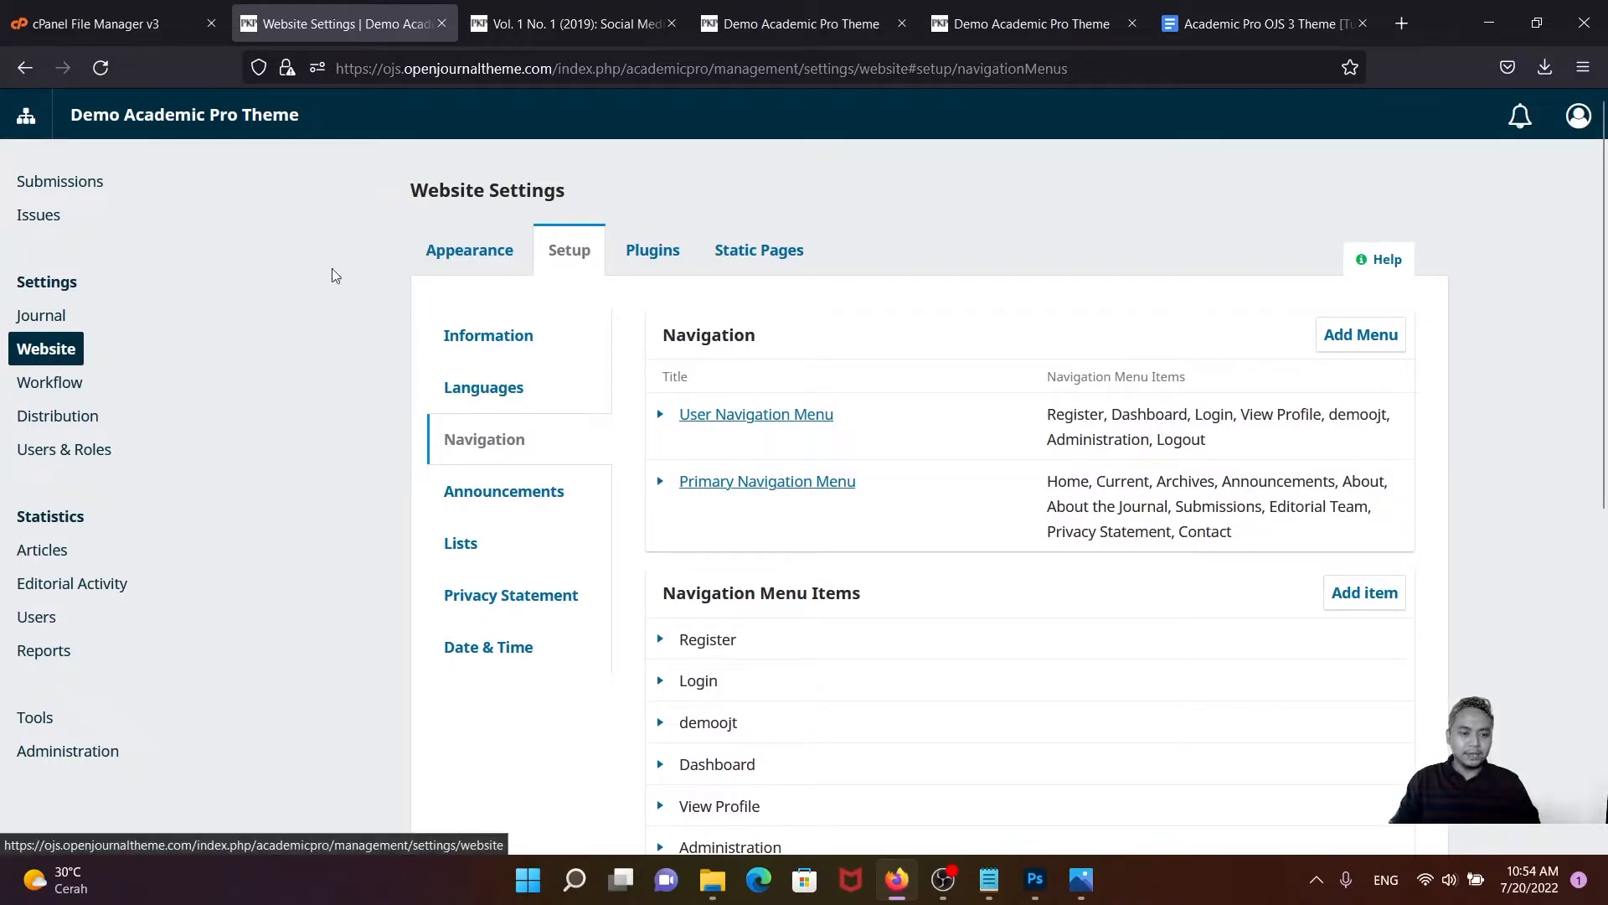
pyautogui.click(467, 249)
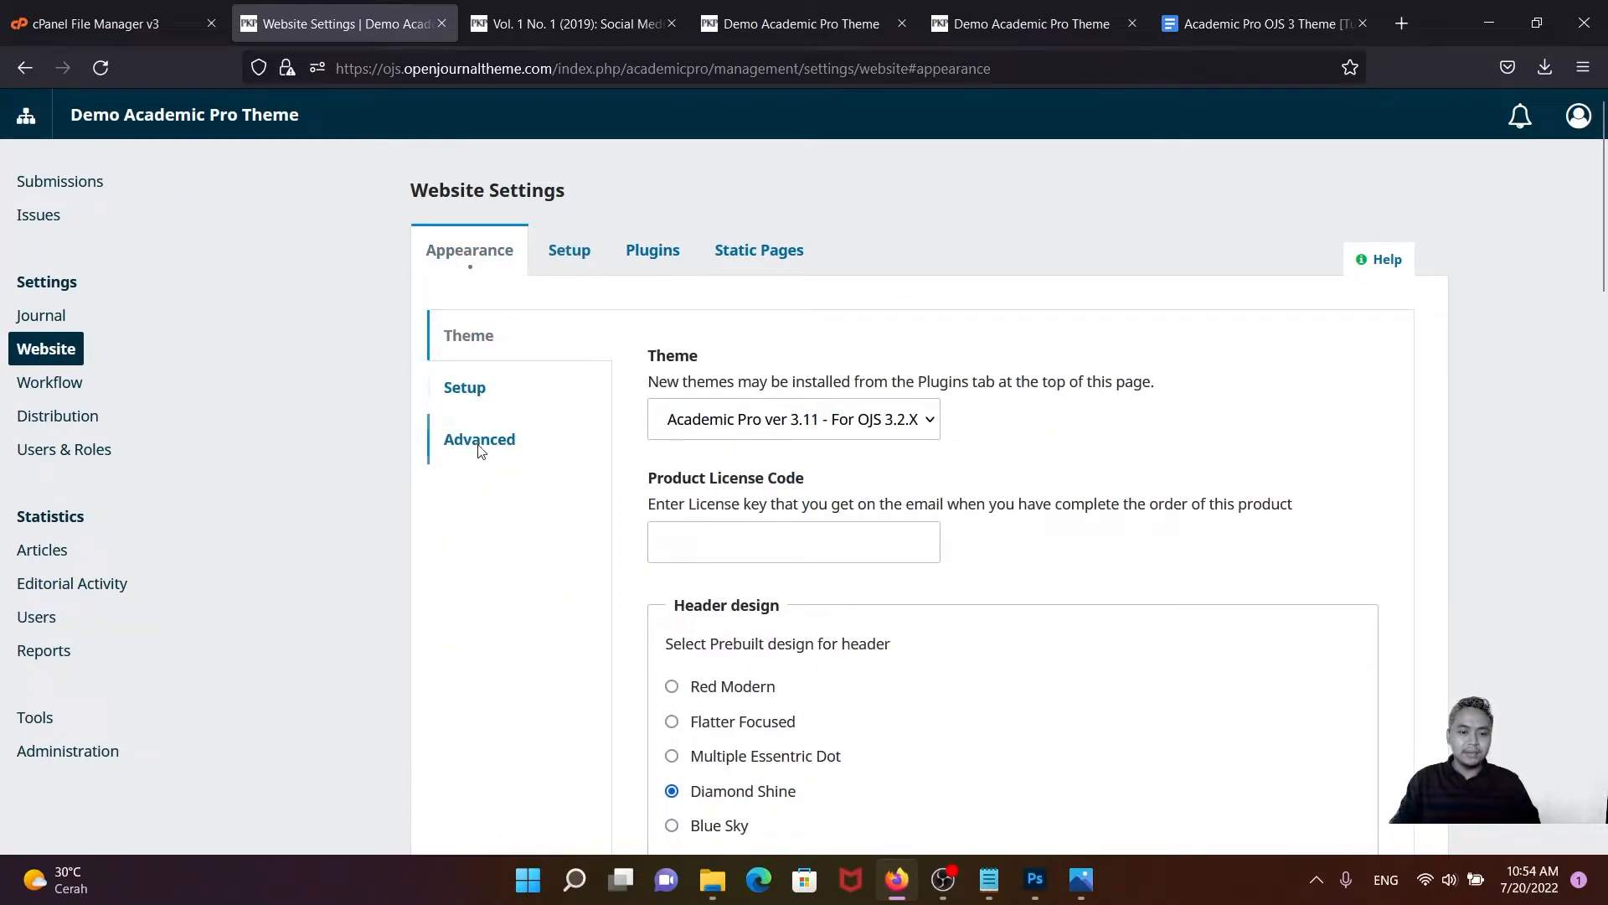
pyautogui.click(481, 448)
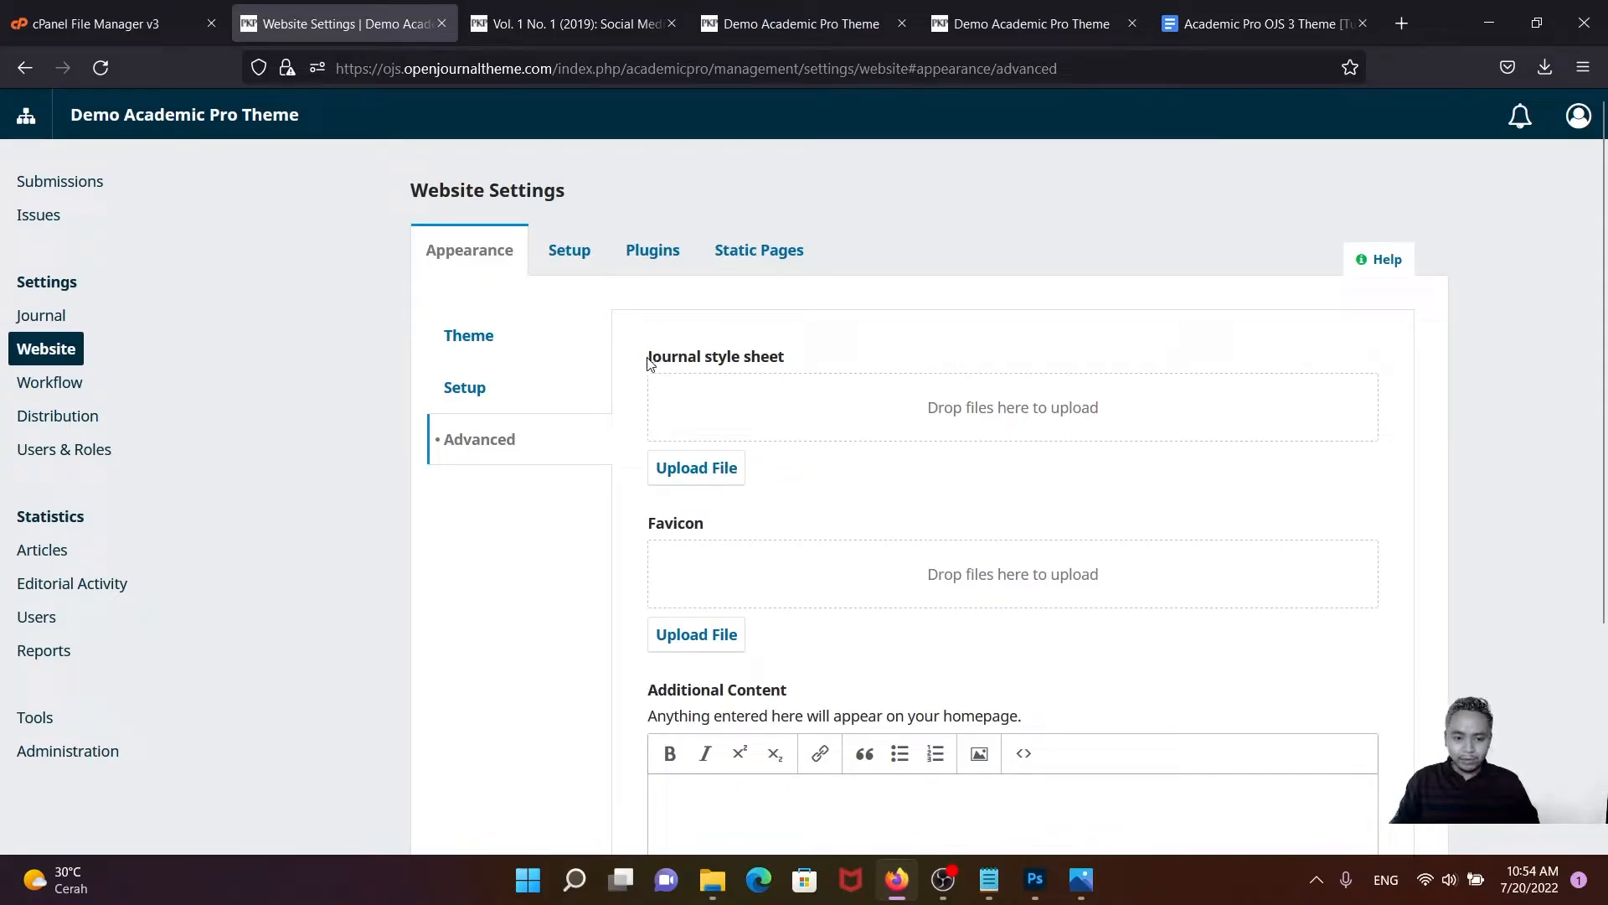
pyautogui.moveTo(787, 357); pyautogui.dragTo(650, 369)
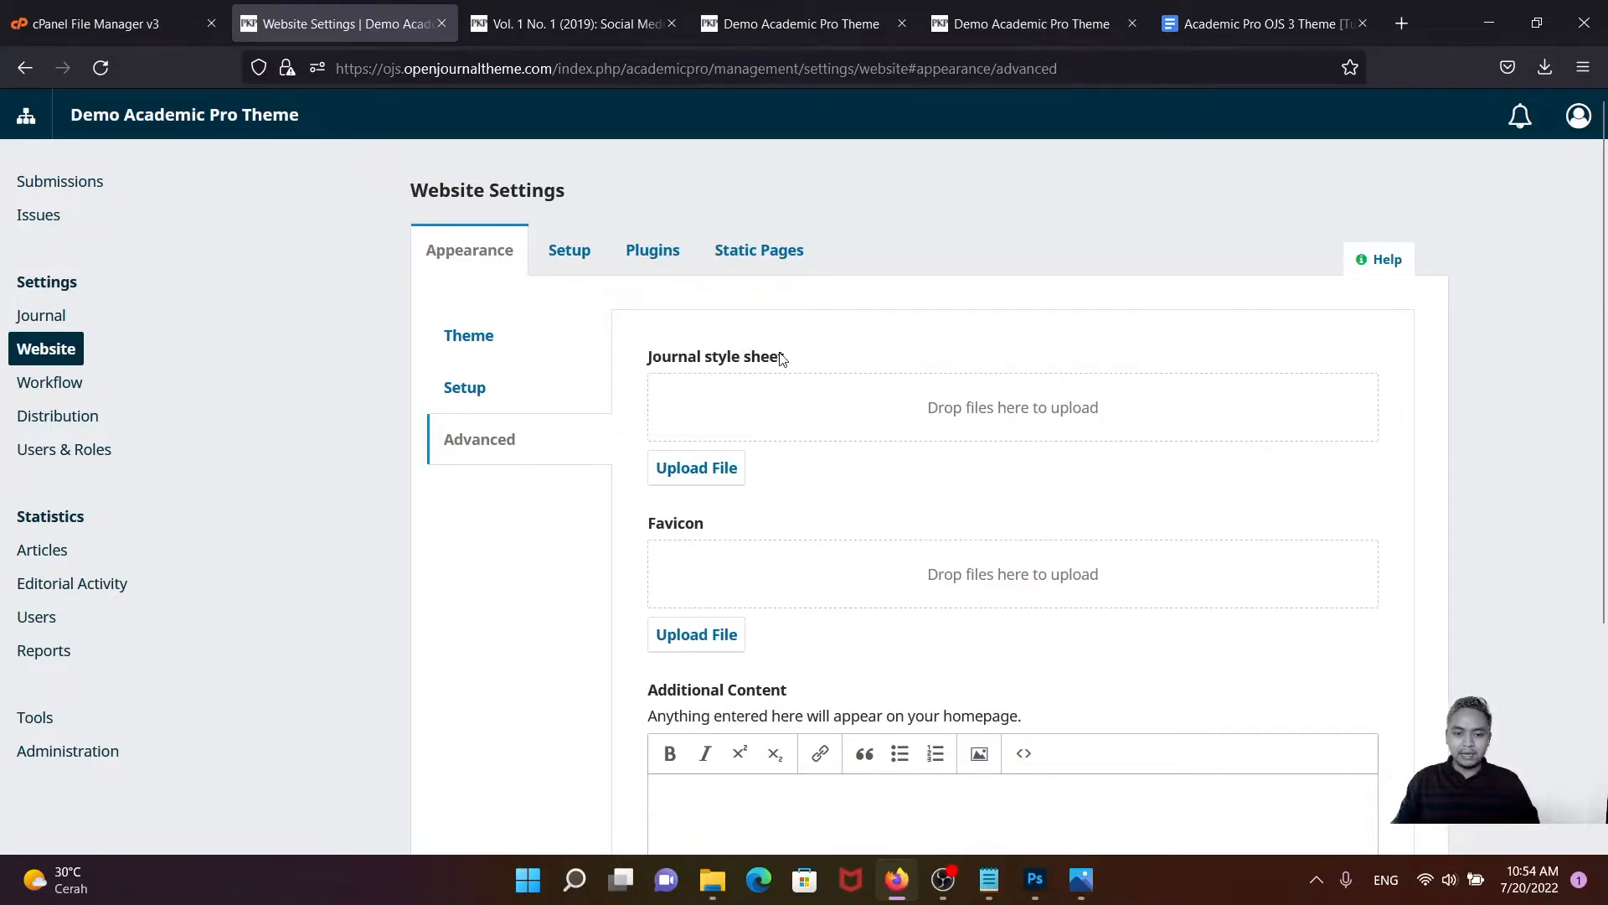
pyautogui.moveTo(792, 359); pyautogui.dragTo(643, 360)
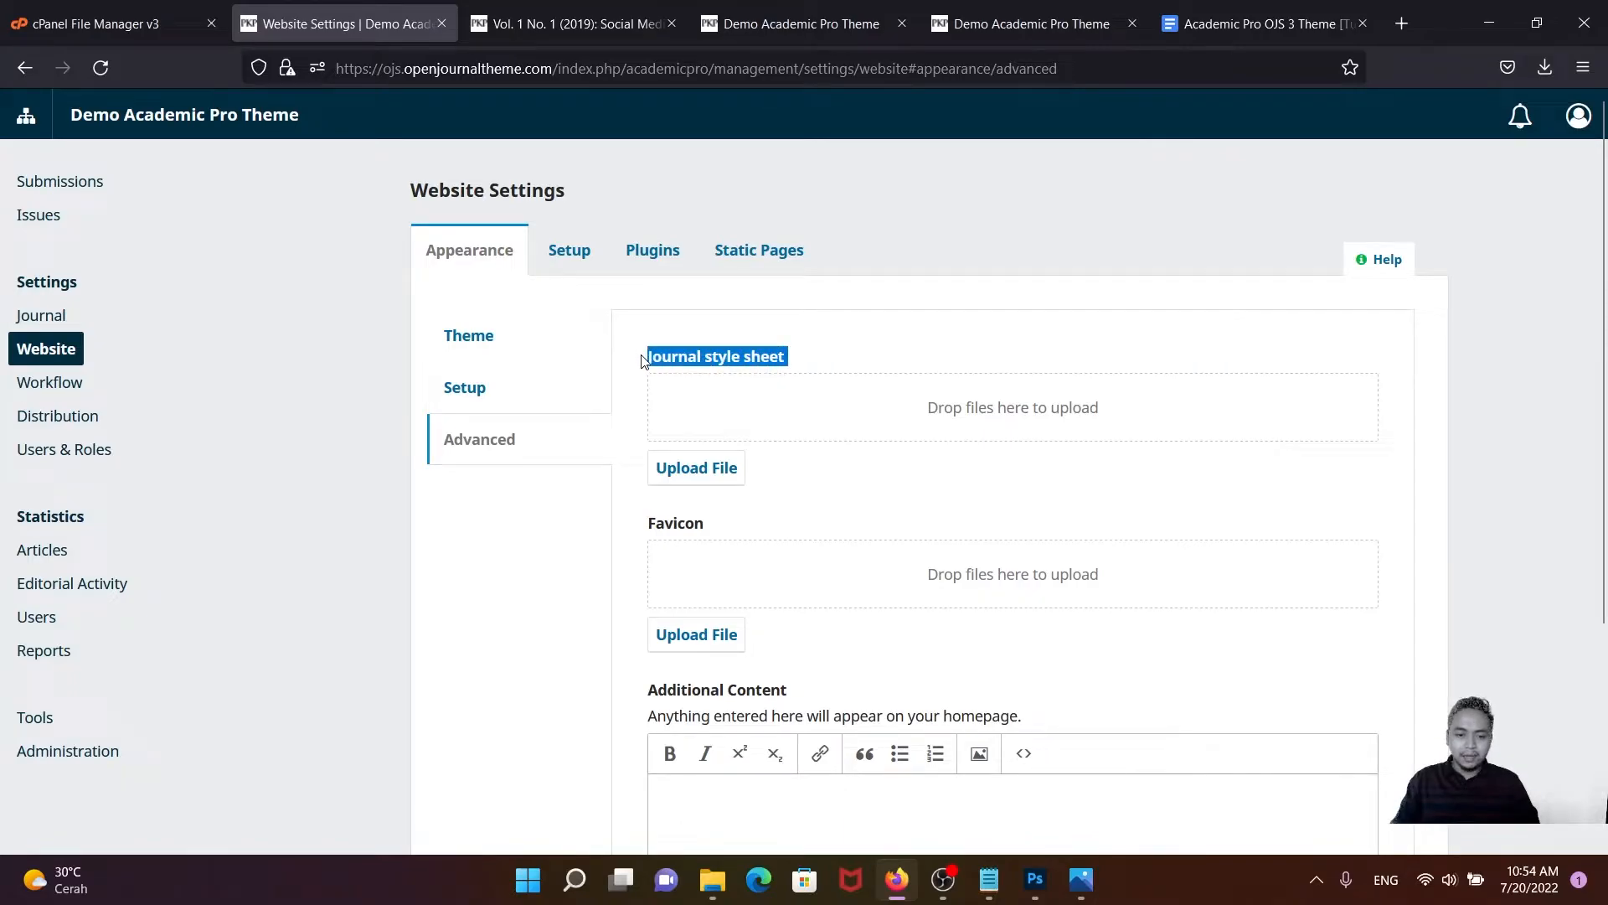
pyautogui.click(809, 459)
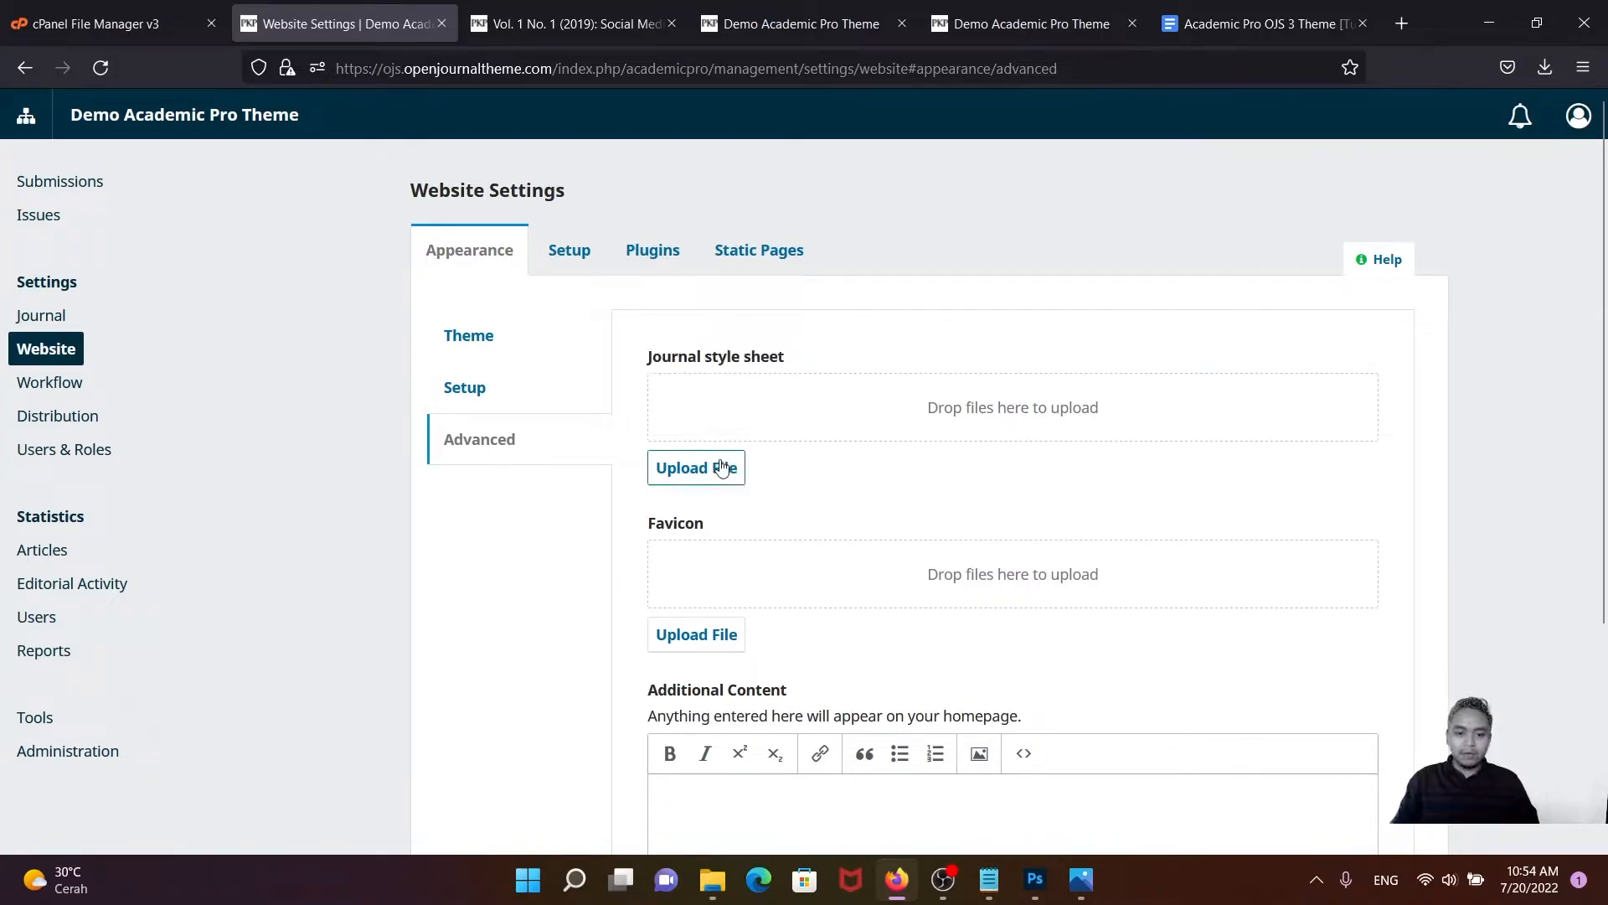
# - Upload academicpro.css from the Desktop as the journal style sheet, save the settings, and reload the journal homepage
pyautogui.click(717, 474)
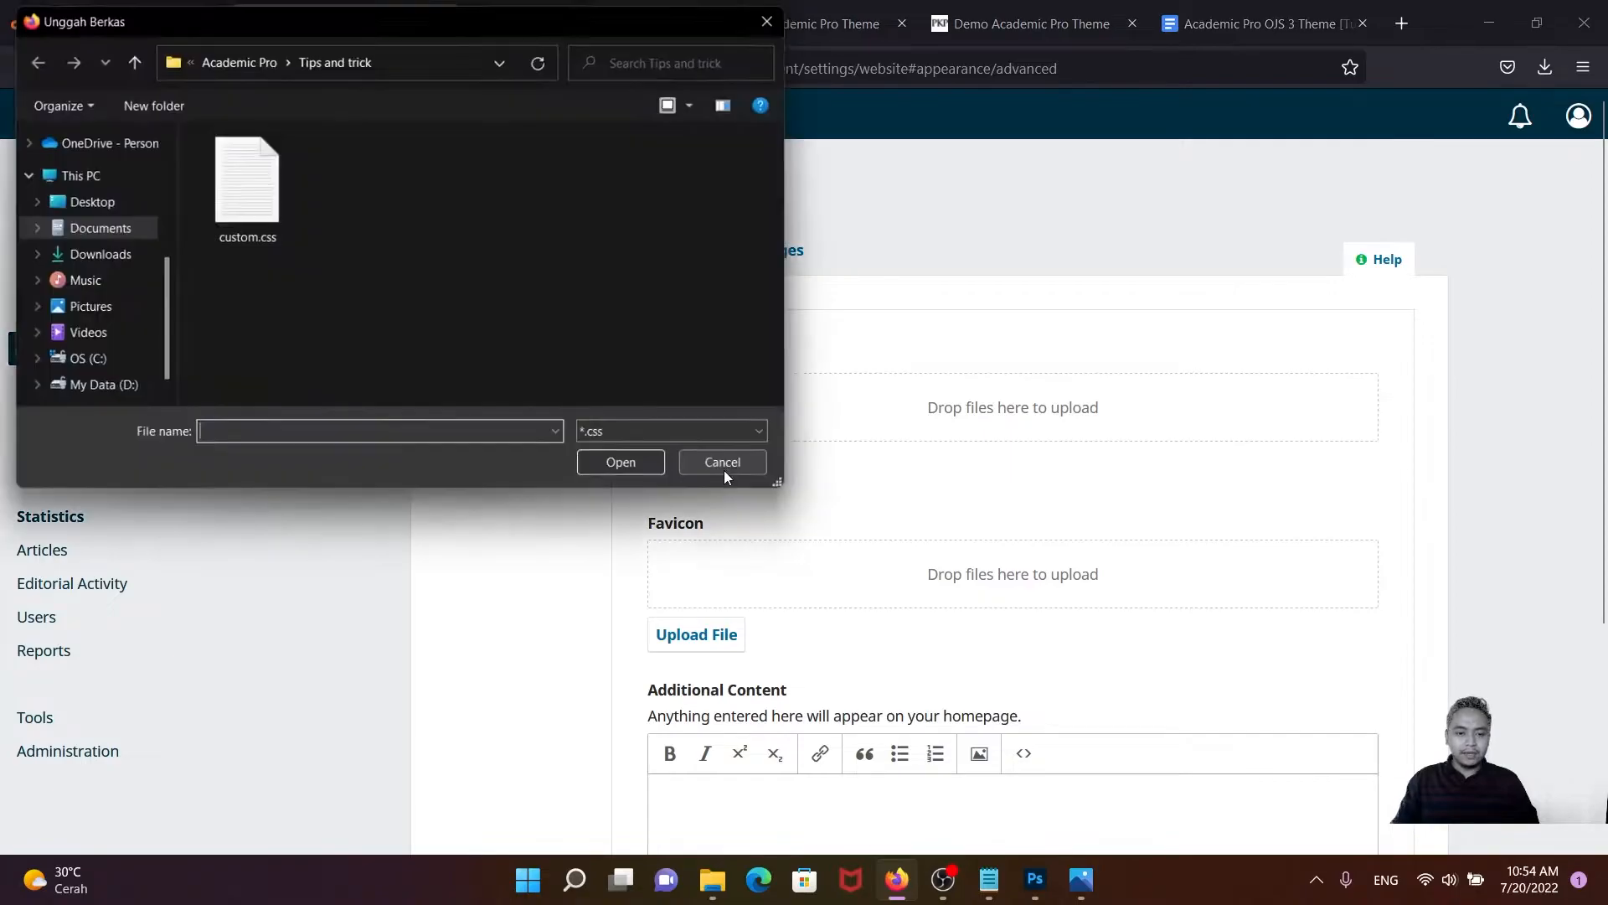
pyautogui.click(97, 208)
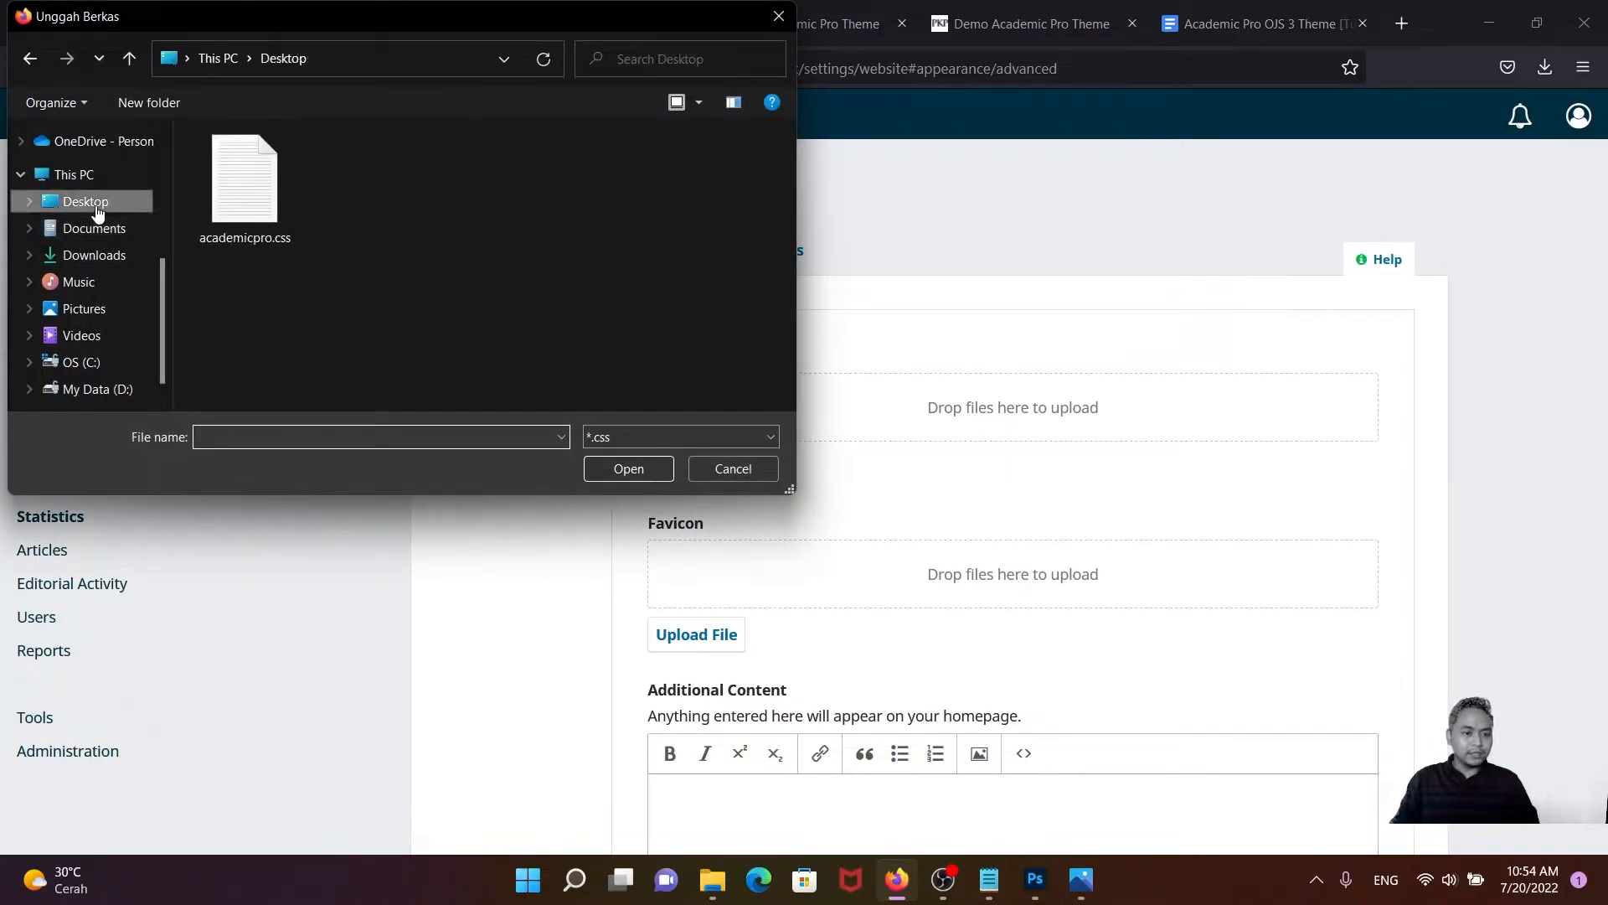
pyautogui.click(258, 219)
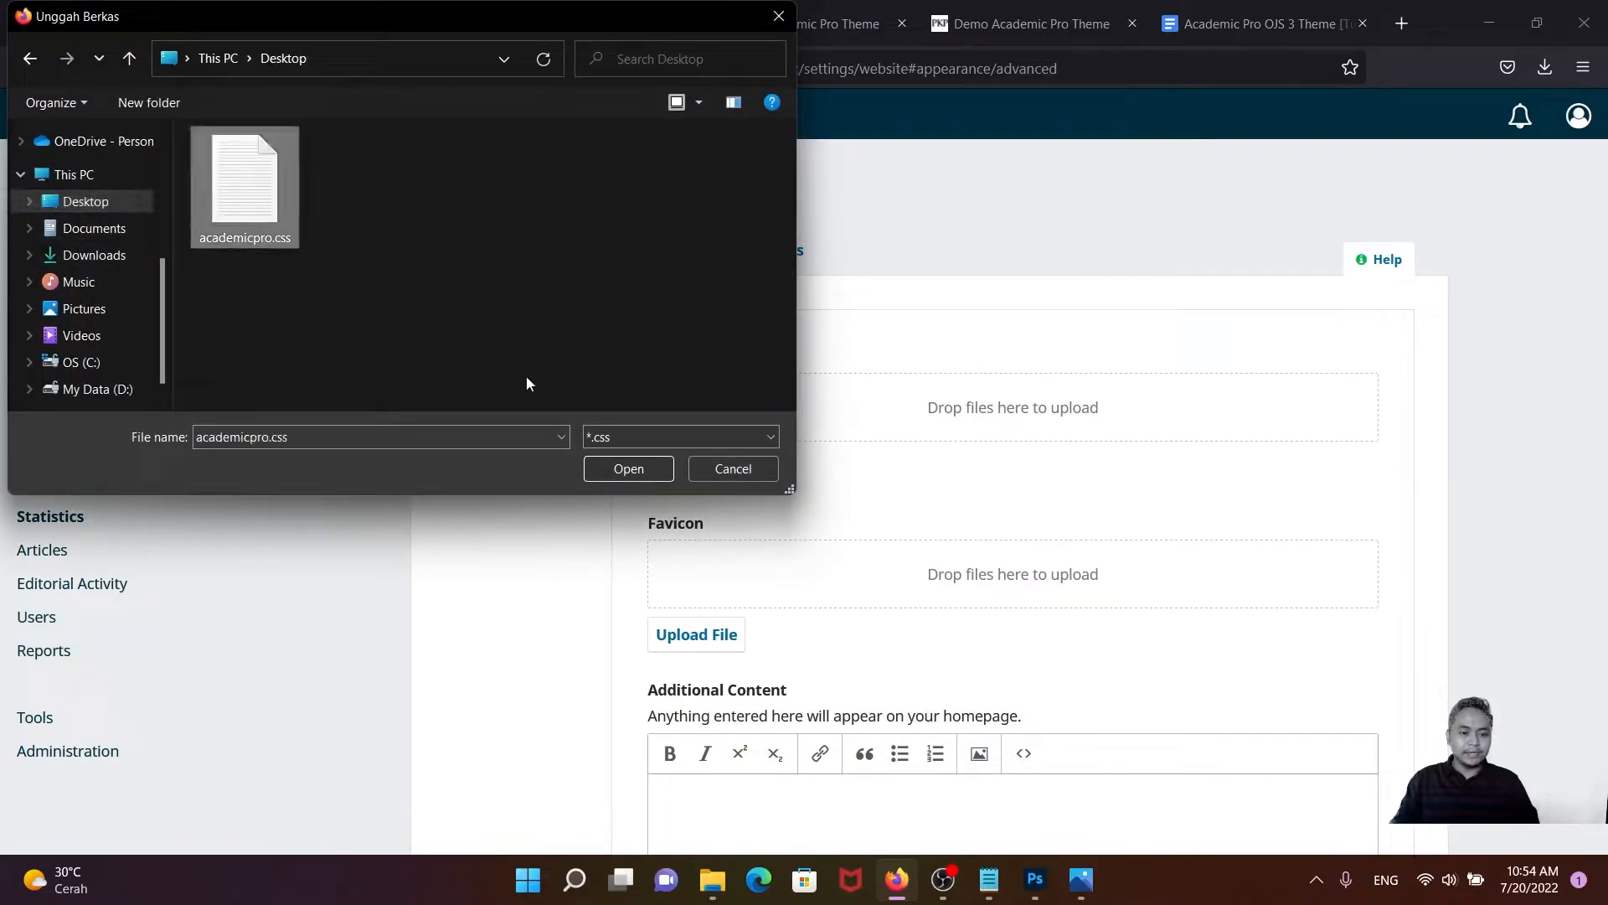
pyautogui.click(630, 473)
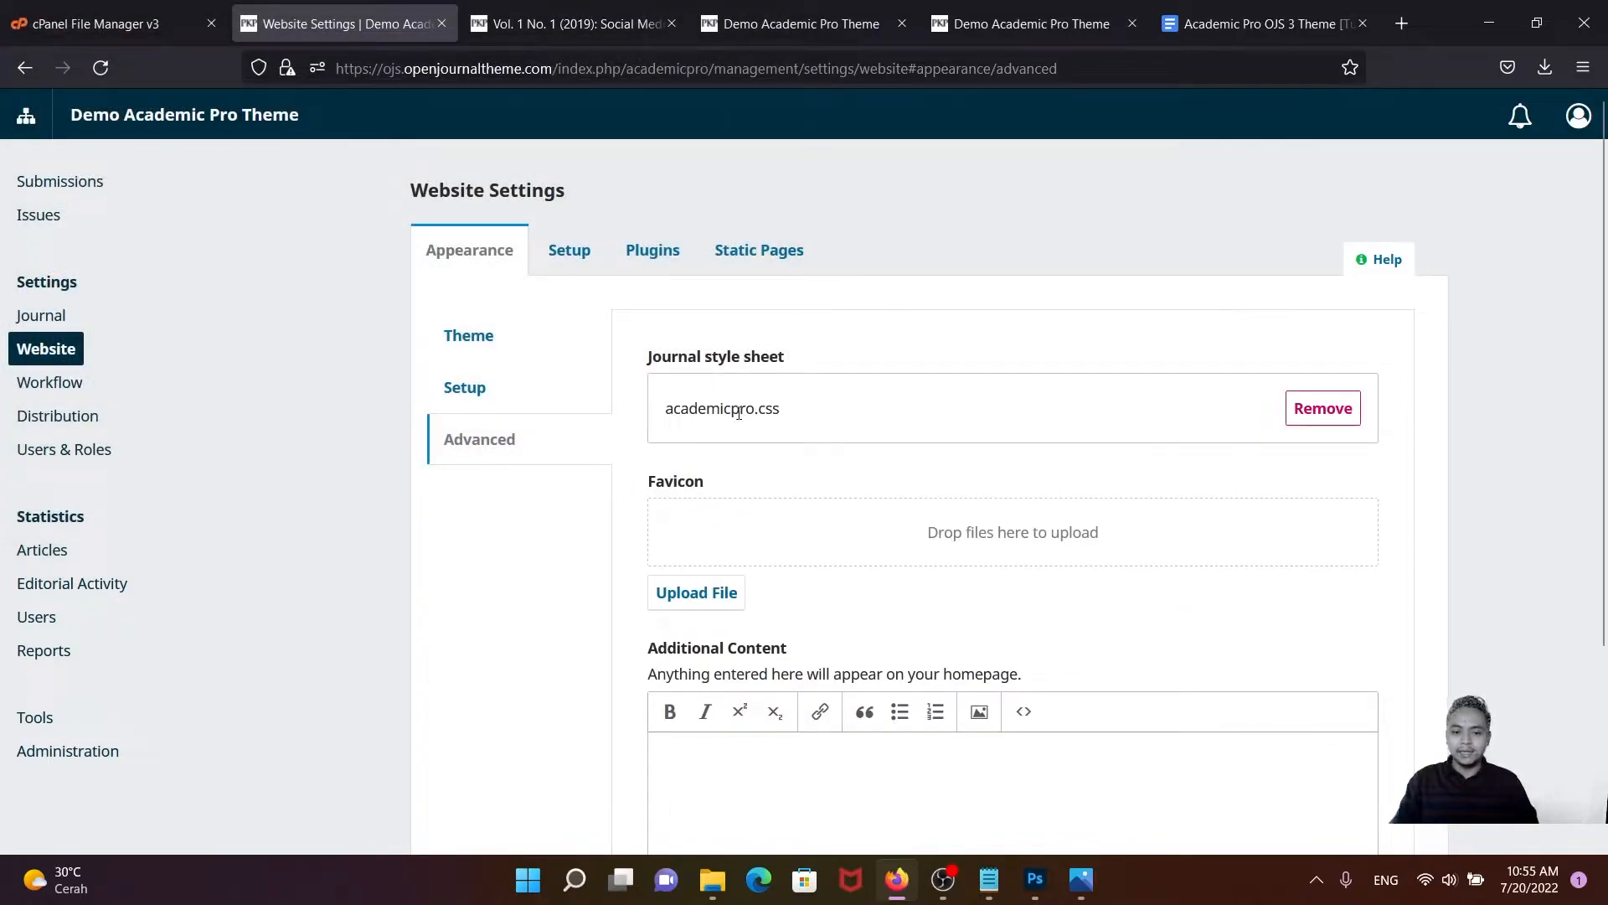
pyautogui.scroll(-5, 922, 419)
pyautogui.click(1378, 756)
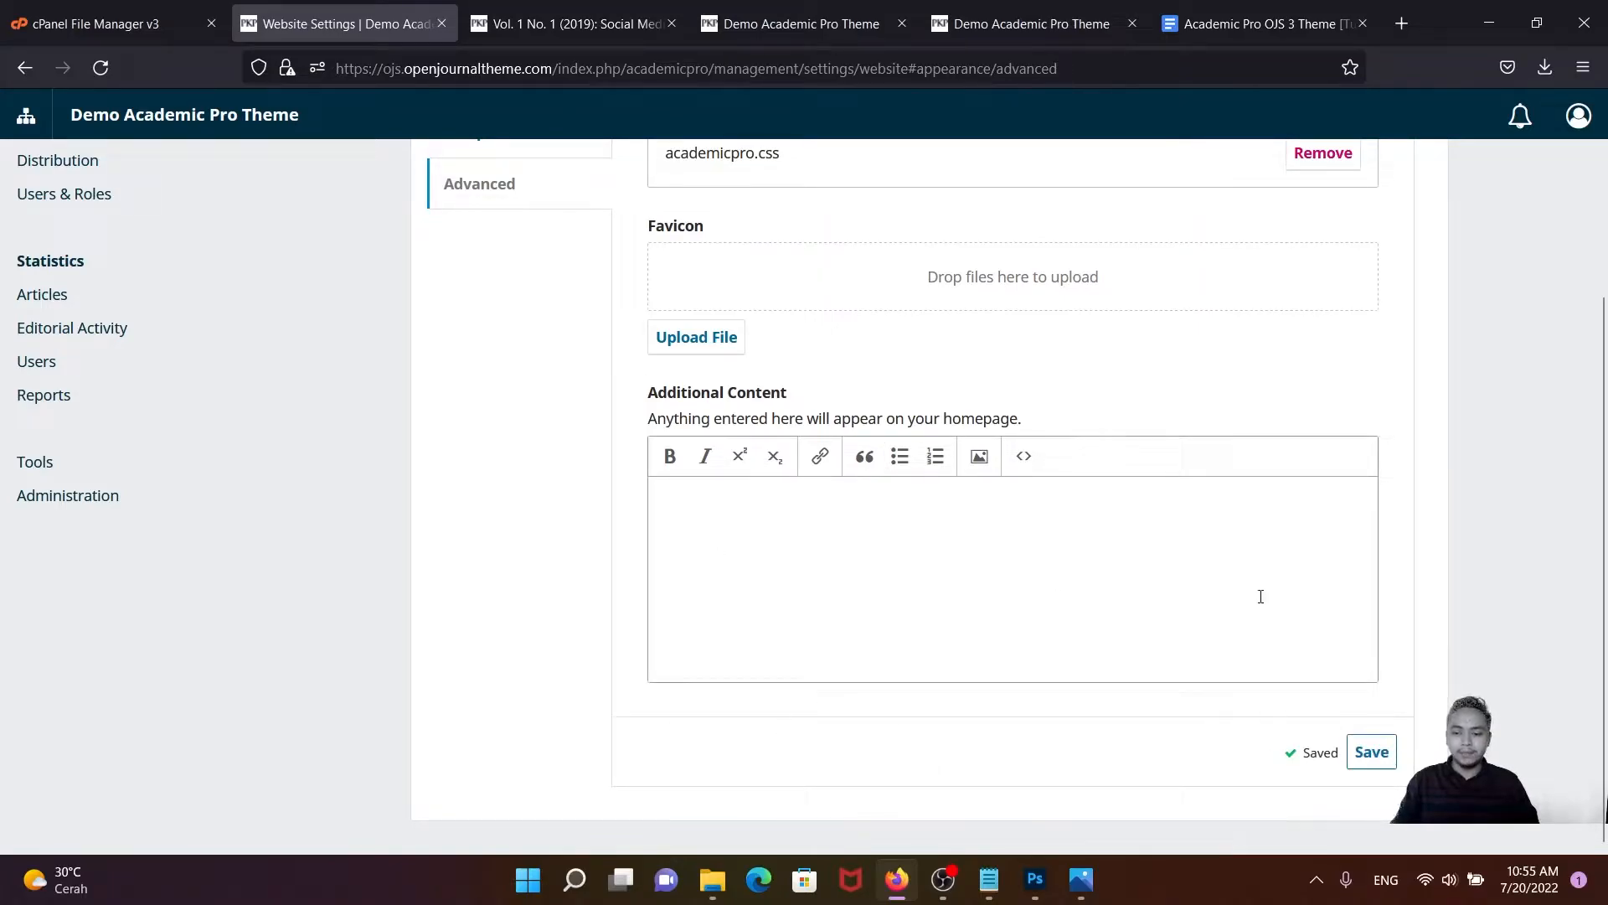
pyautogui.click(734, 22)
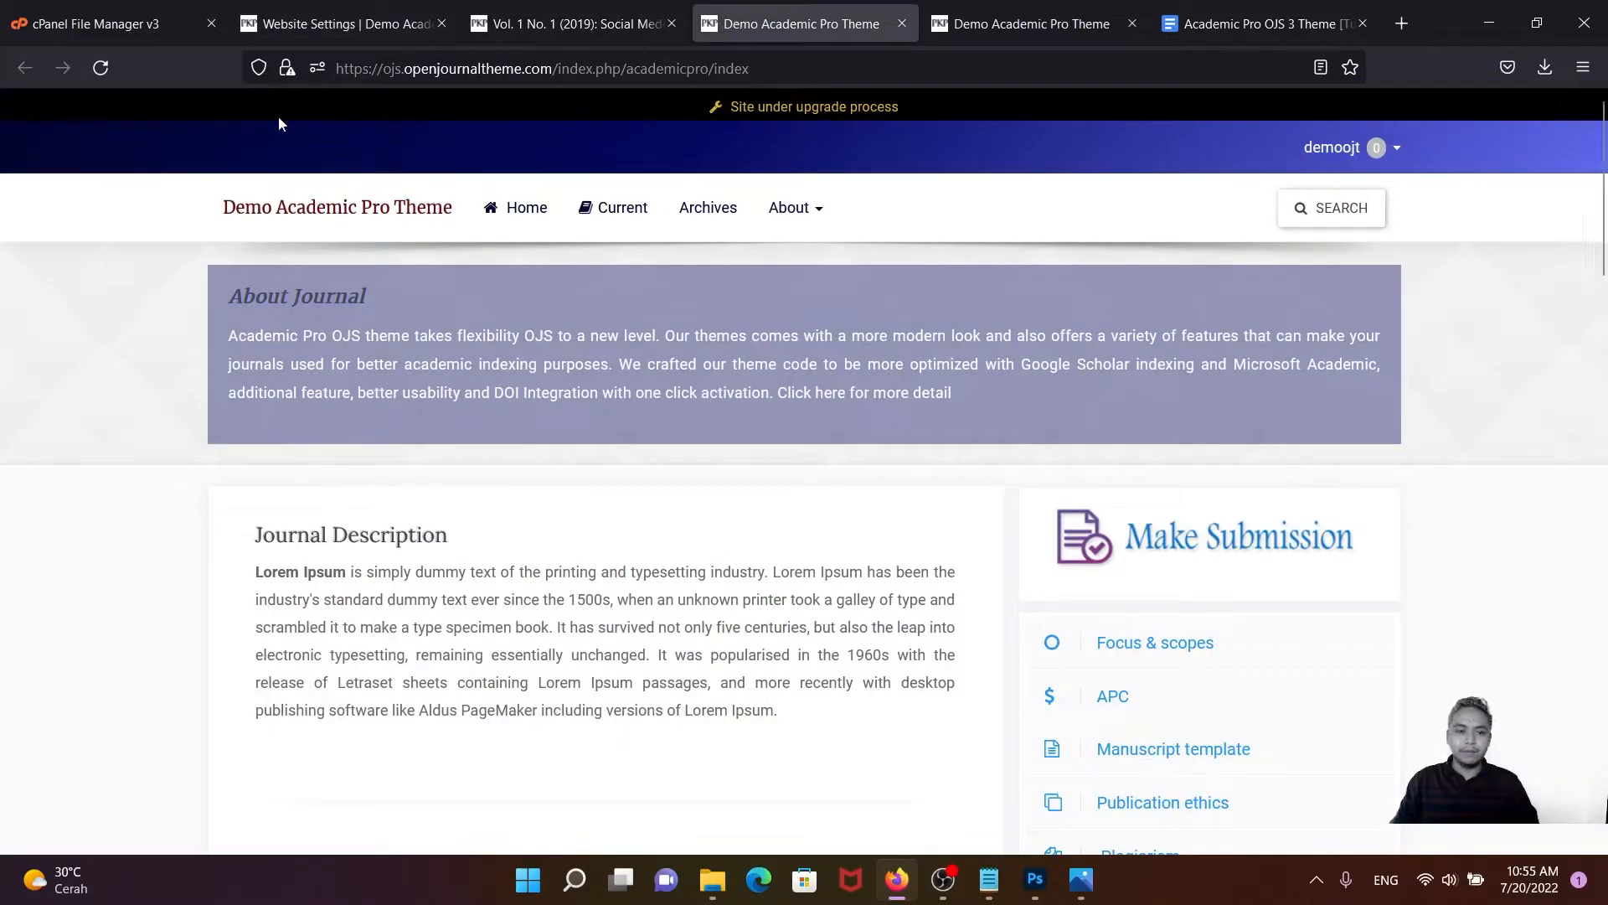
pyautogui.click(100, 69)
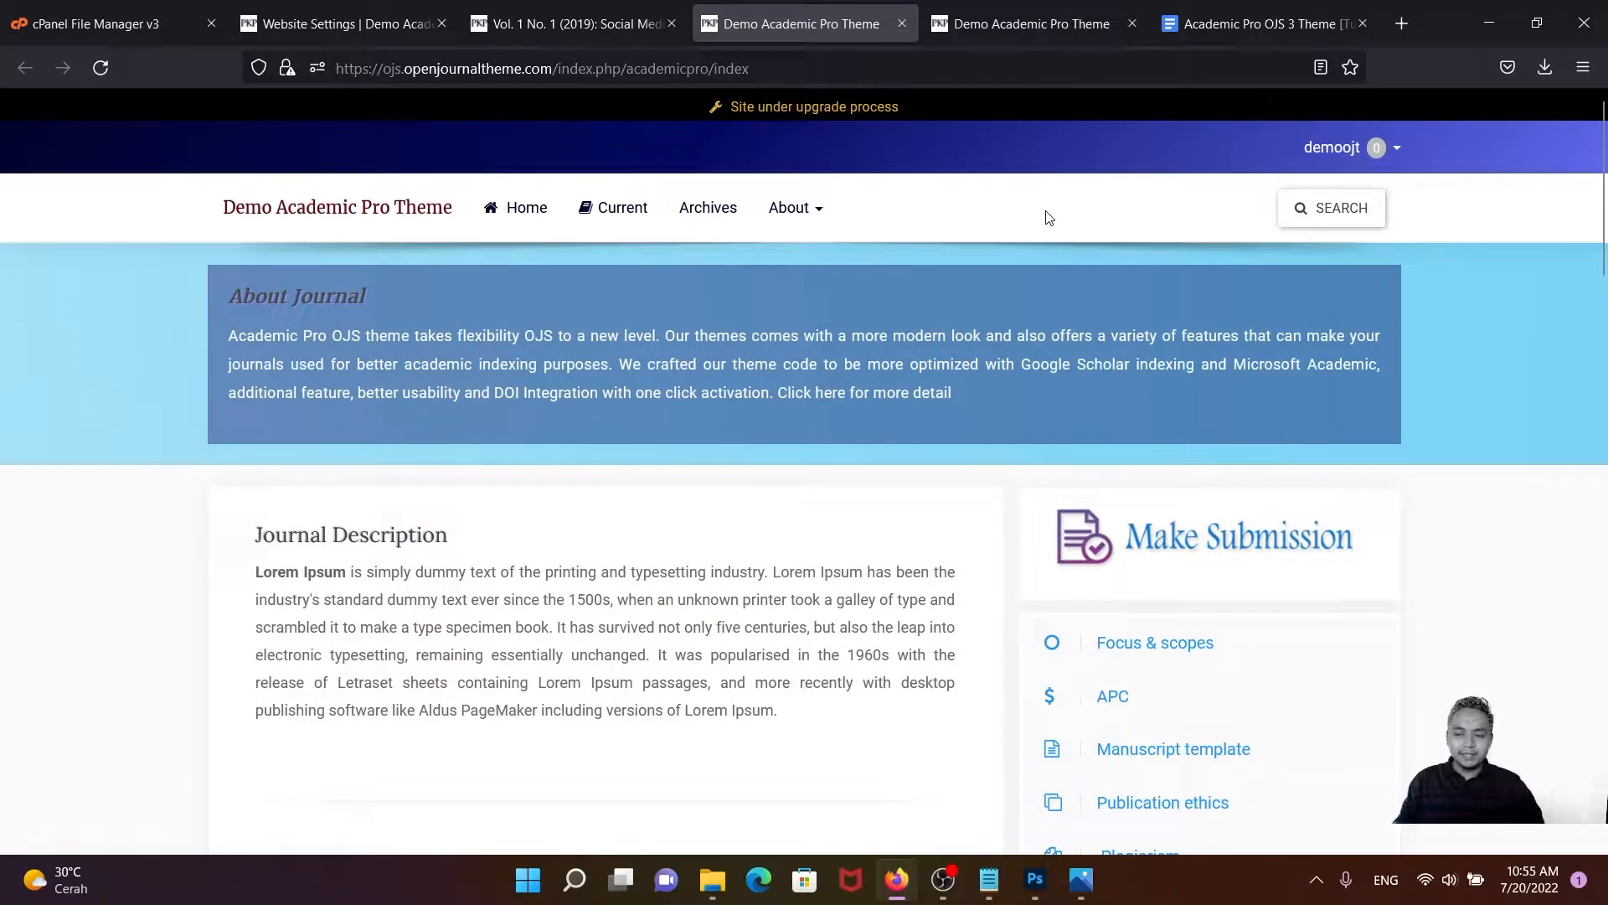
# - Examine the Advanced, Theme and Setup appearance settings in Website Settings, looking for content fields that accept images
pyautogui.click(349, 28)
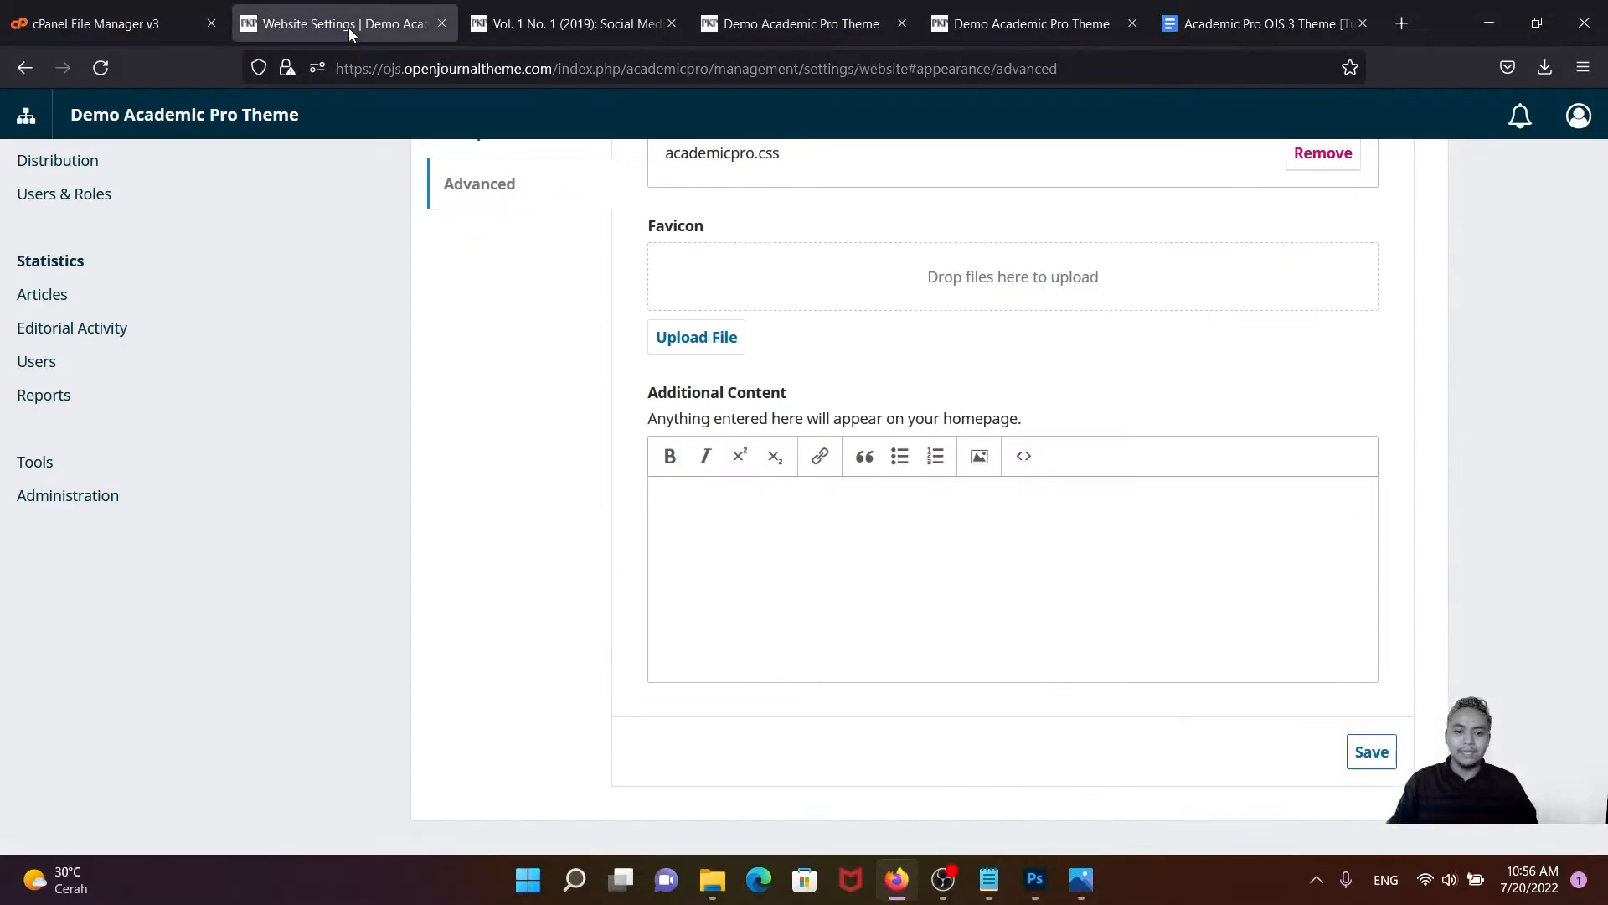
pyautogui.scroll(3, 551, 449)
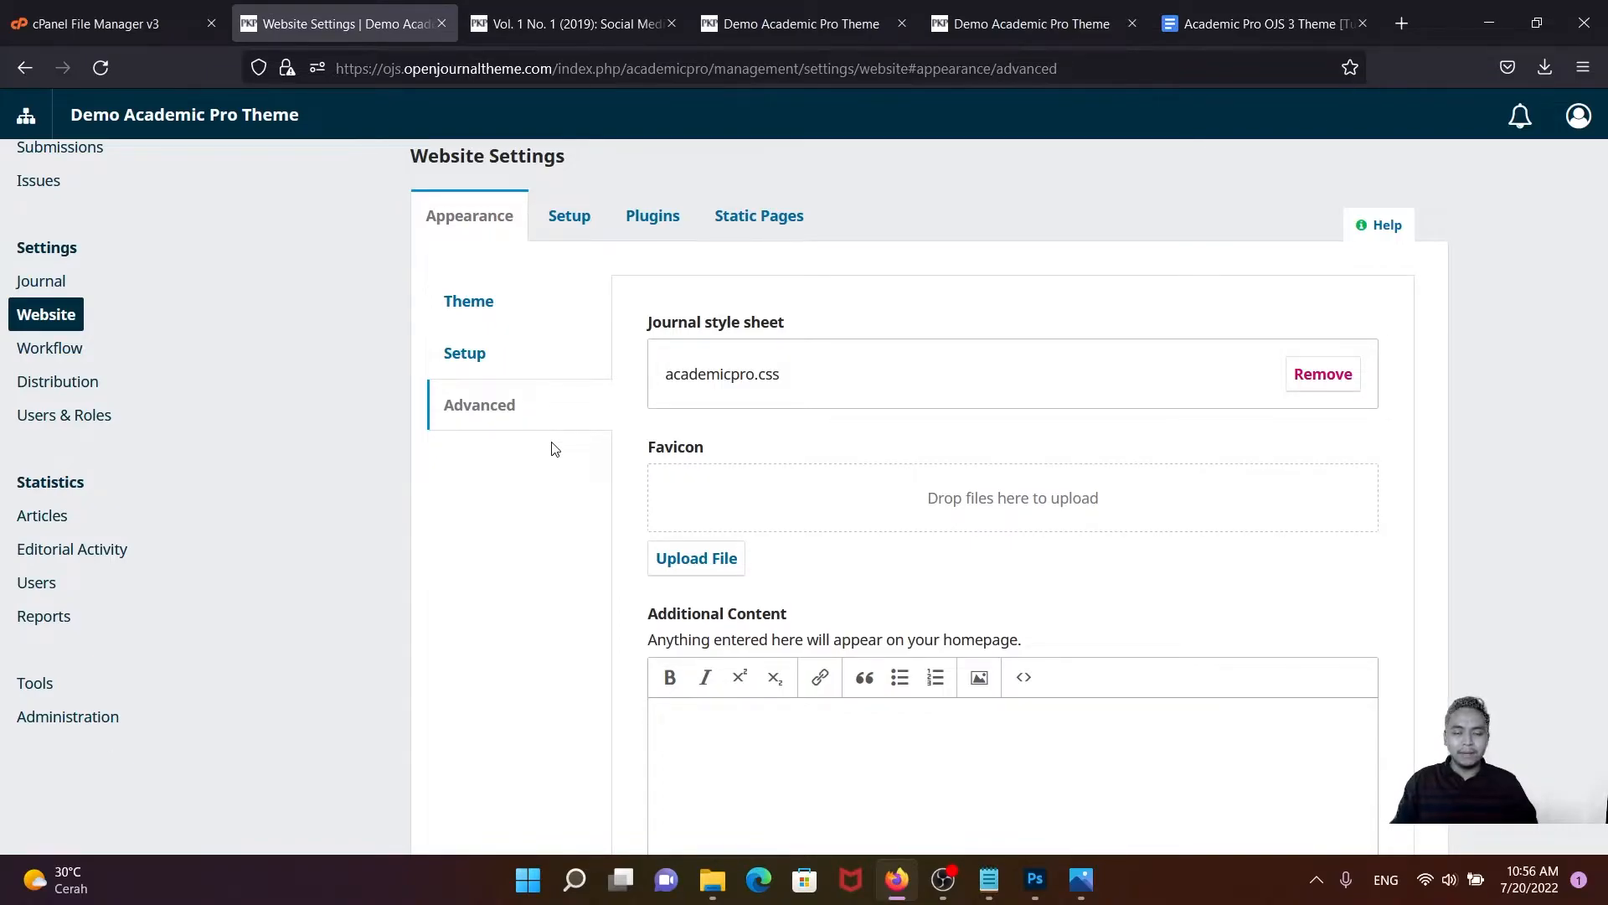
pyautogui.scroll(-3, 288, 294)
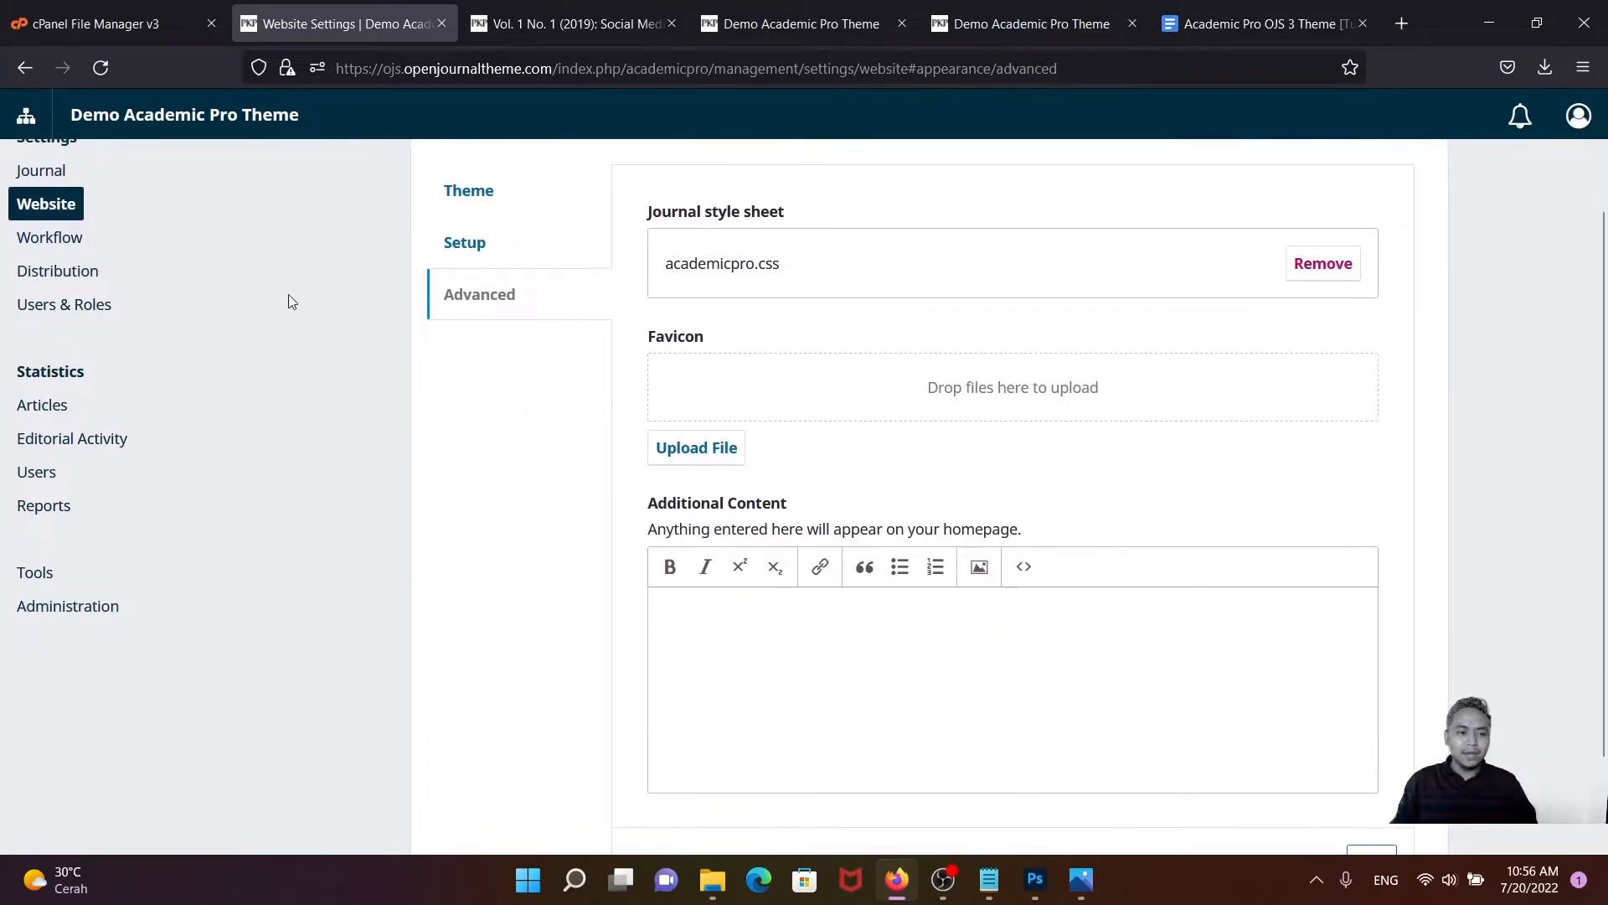
pyautogui.moveTo(793, 395); pyautogui.dragTo(575, 416)
pyautogui.scroll(3, 108, 330)
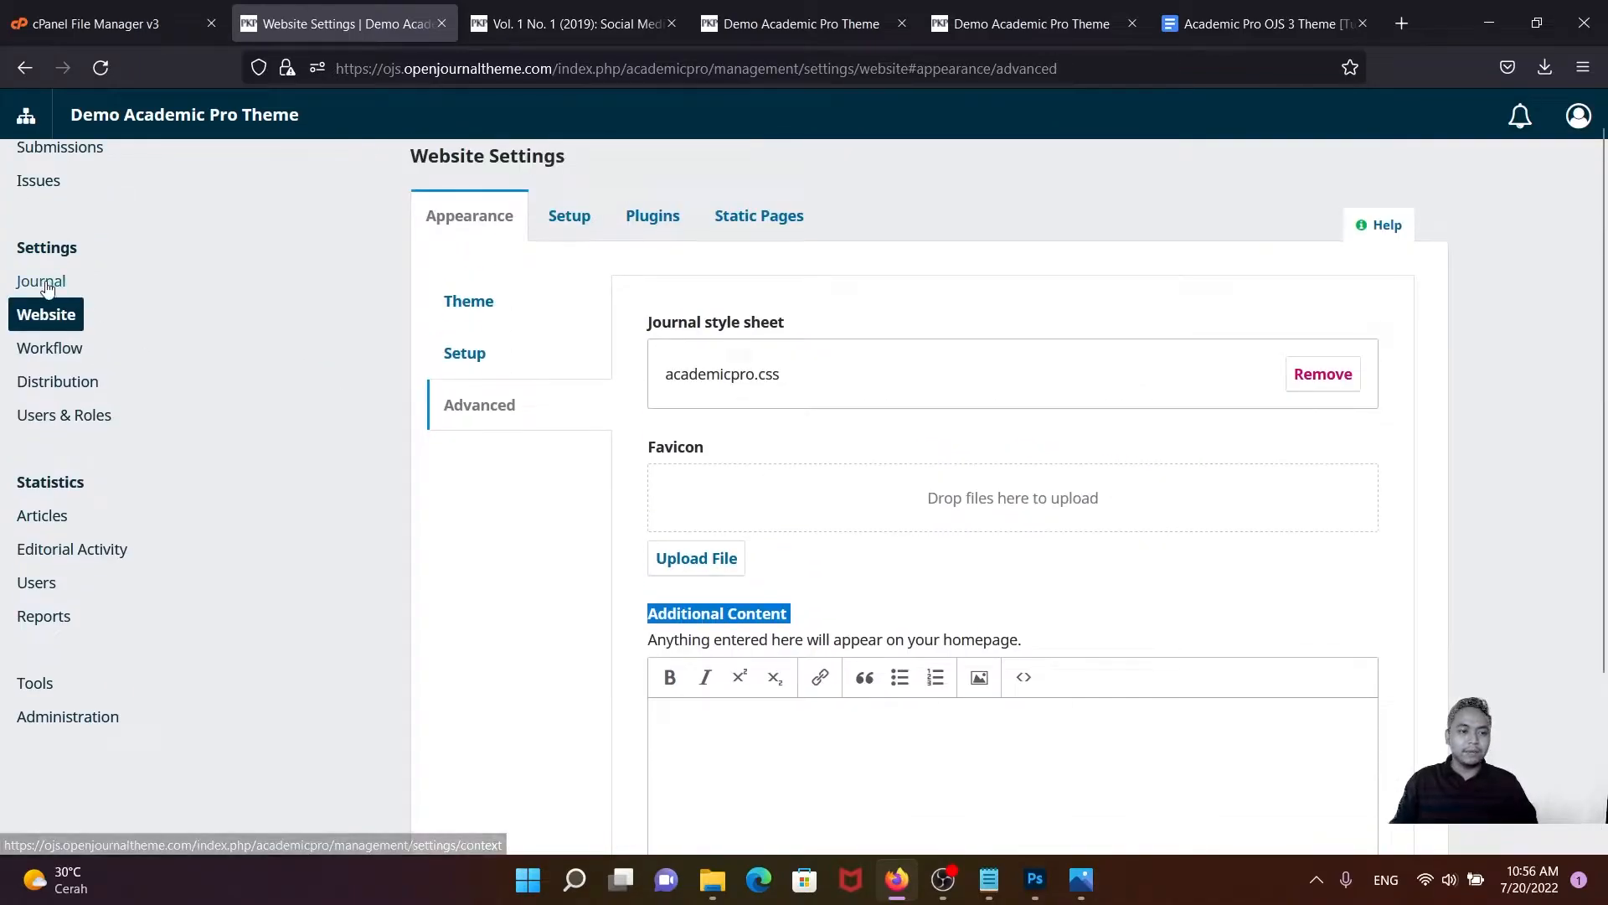
pyautogui.click(474, 312)
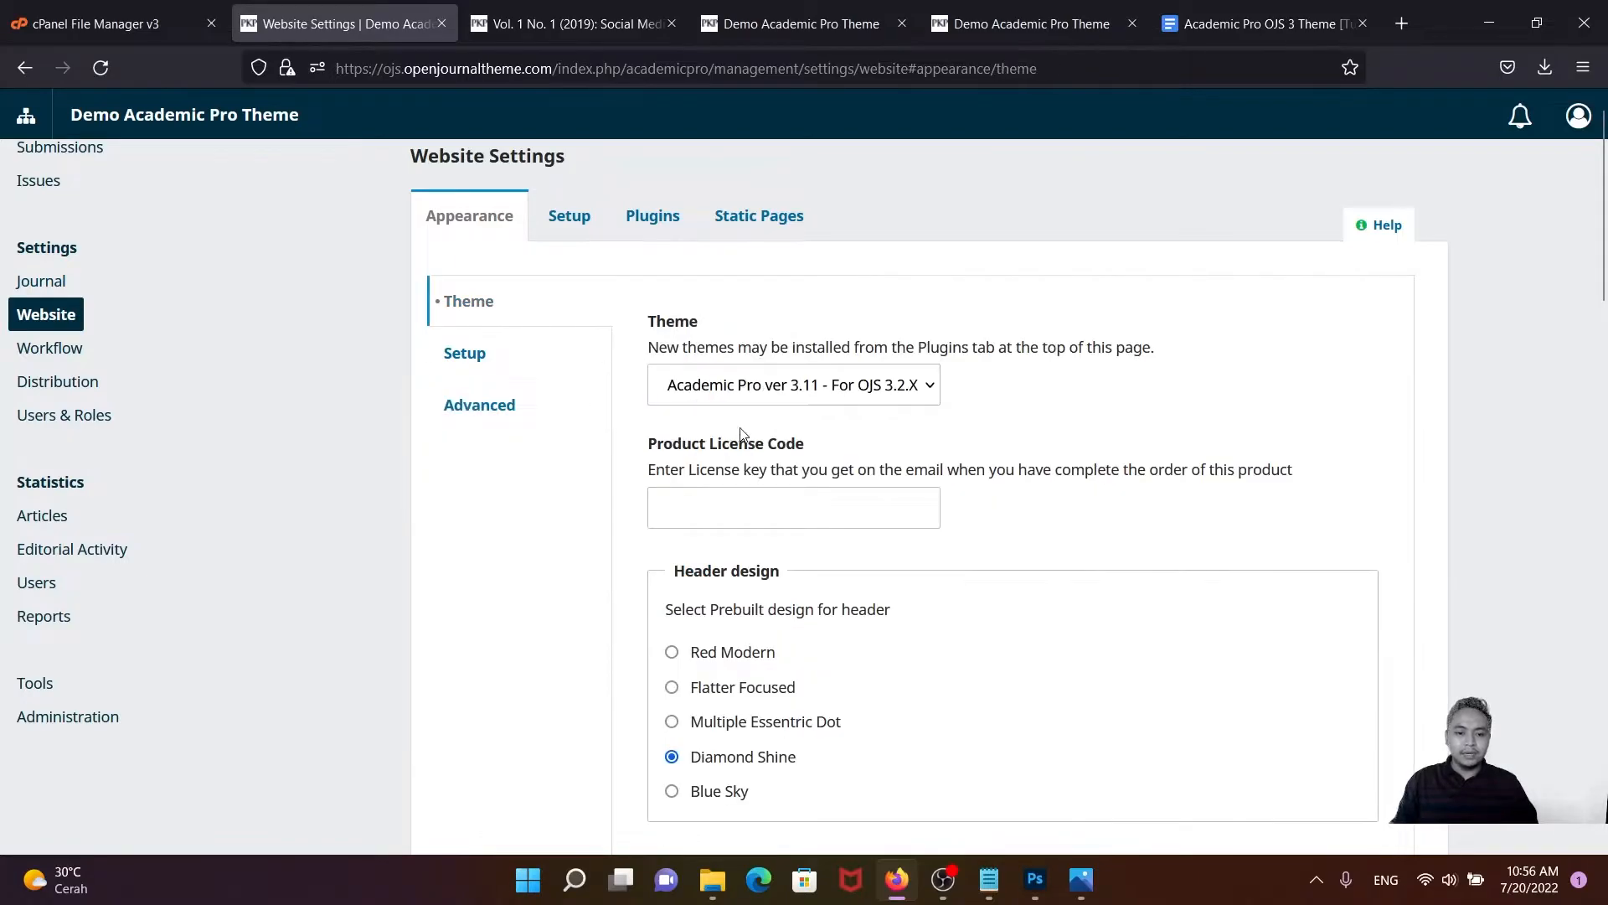
pyautogui.scroll(-7, 745, 440)
pyautogui.scroll(-15, 756, 453)
pyautogui.scroll(15, 574, 421)
pyautogui.scroll(7, 561, 423)
pyautogui.click(520, 388)
pyautogui.scroll(-8, 865, 517)
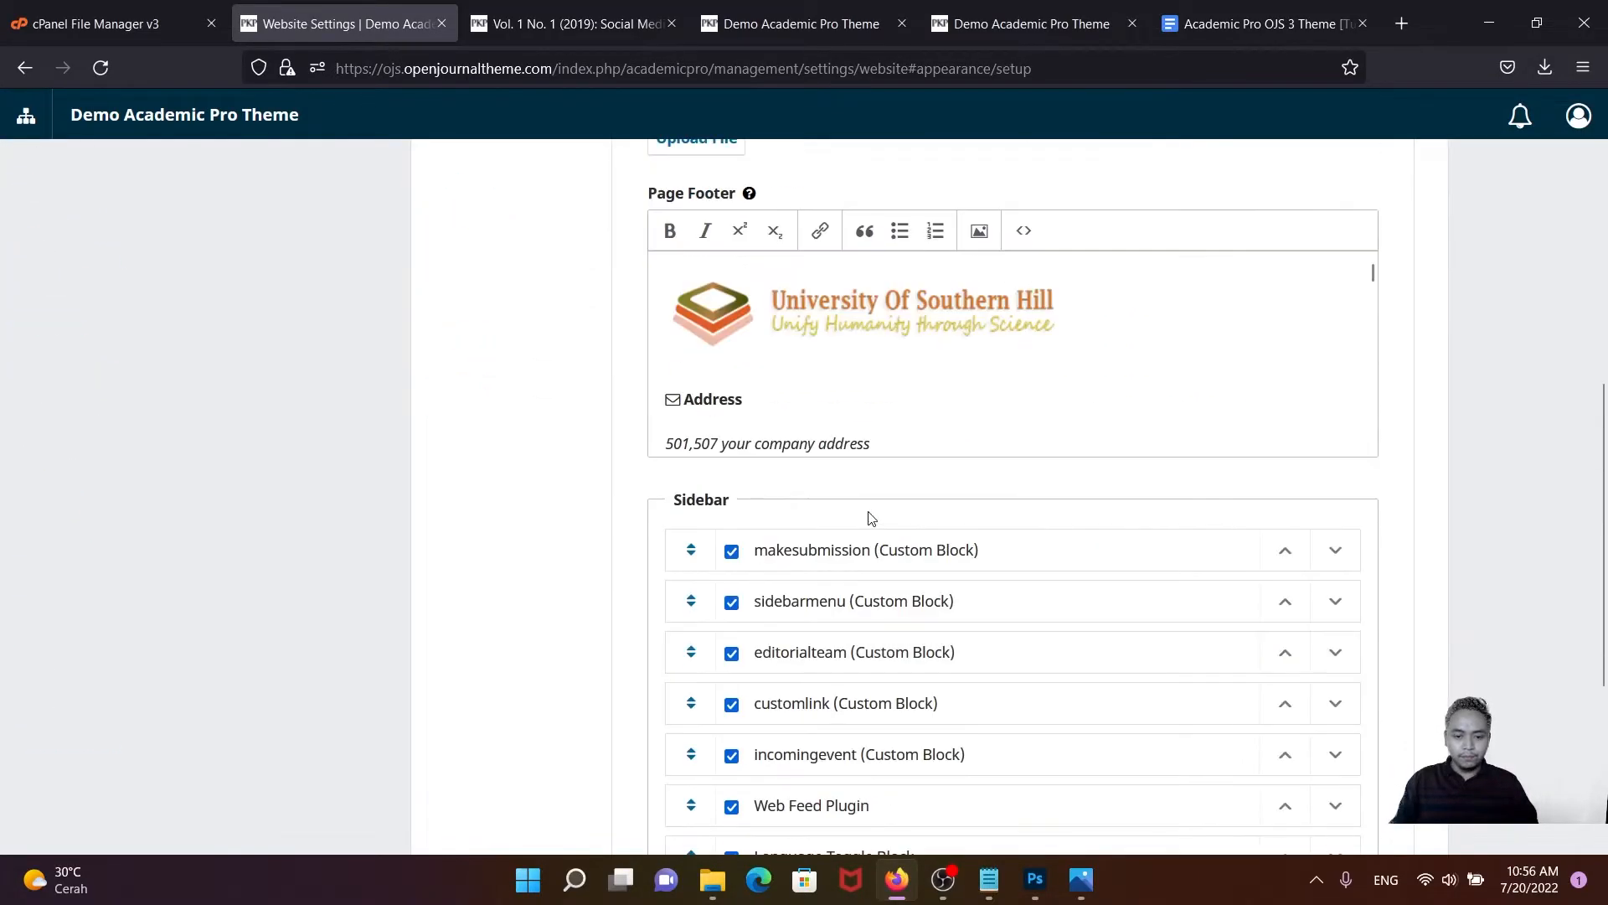
pyautogui.scroll(3, 945, 525)
pyautogui.scroll(3, 1018, 553)
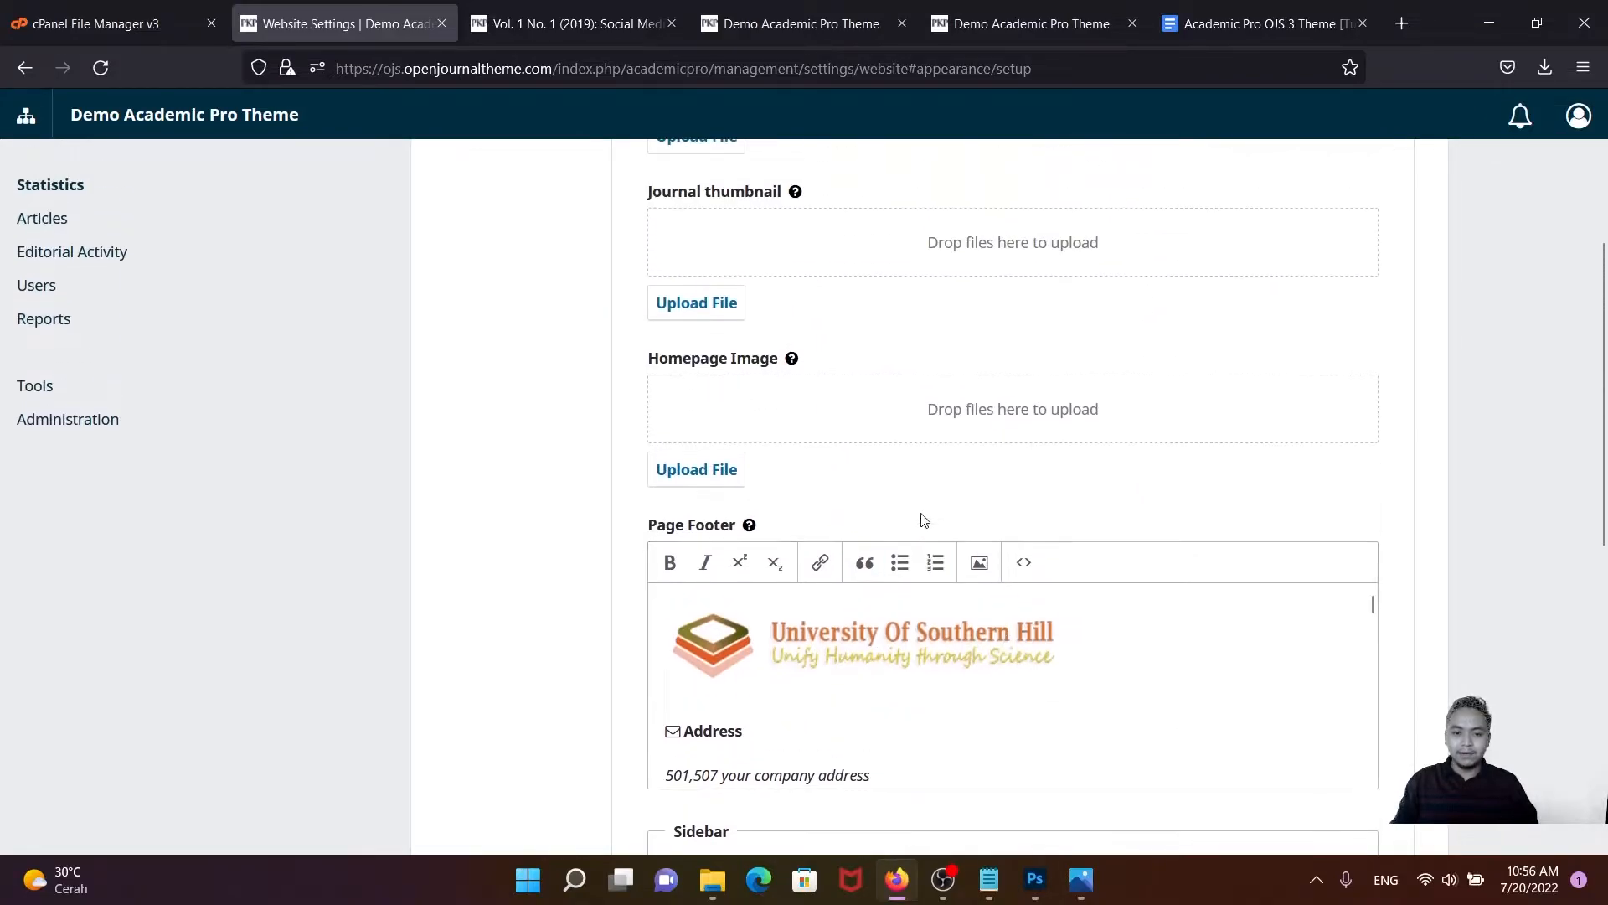
# - View the upload option for inserting an image in the Page Footer editor, and close the dialog without adding one
pyautogui.click(982, 567)
pyautogui.click(689, 362)
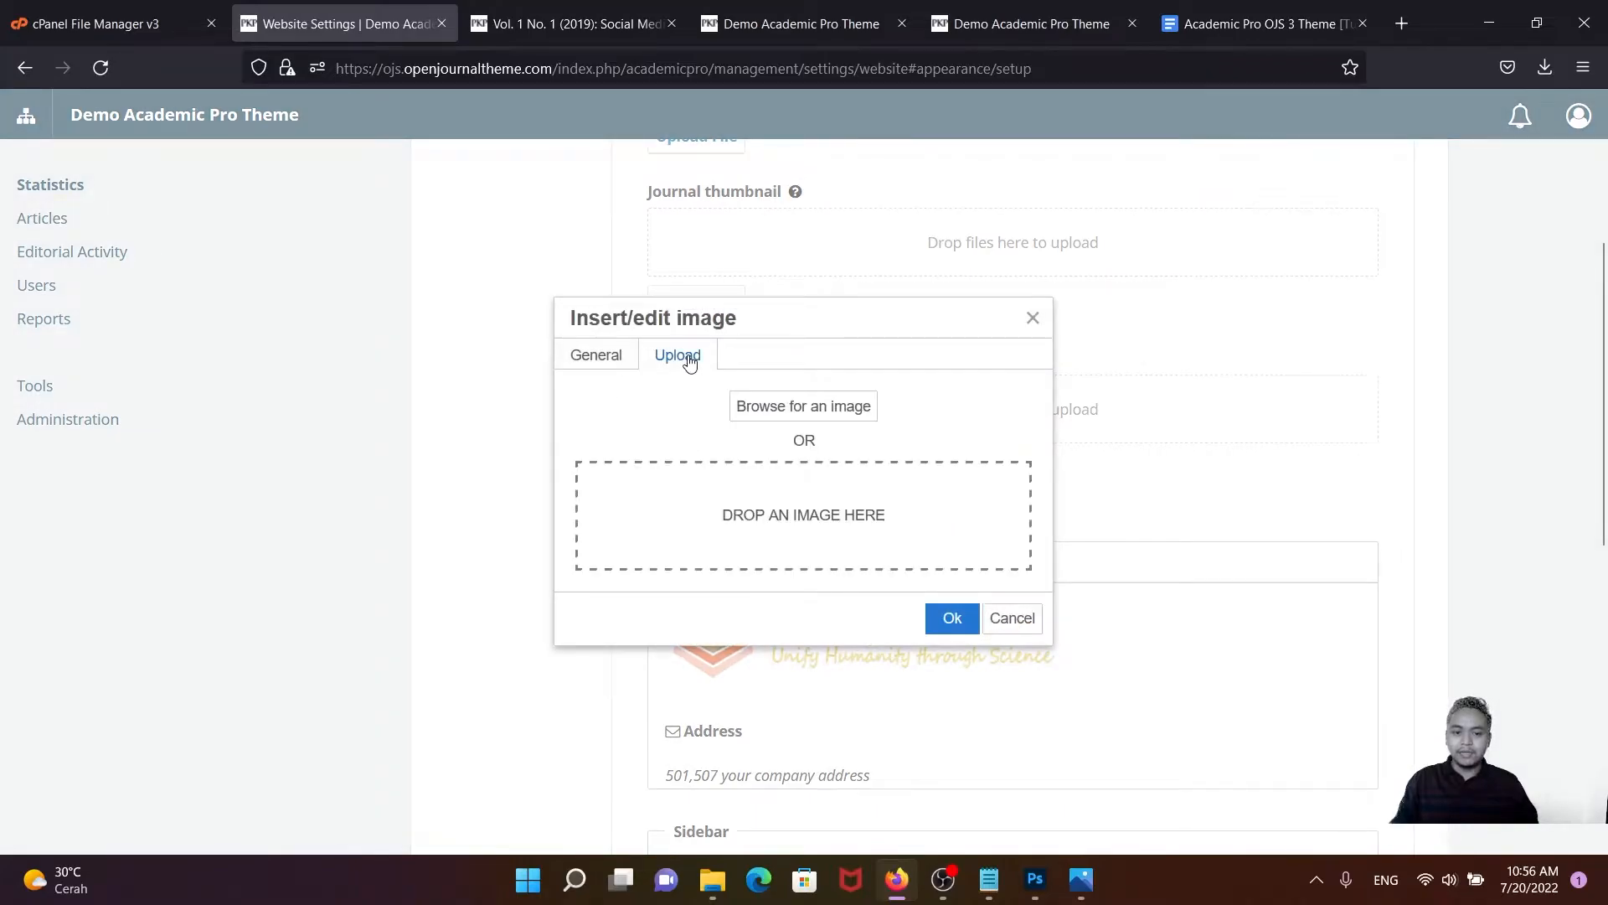
pyautogui.click(1033, 318)
pyautogui.scroll(3, 981, 470)
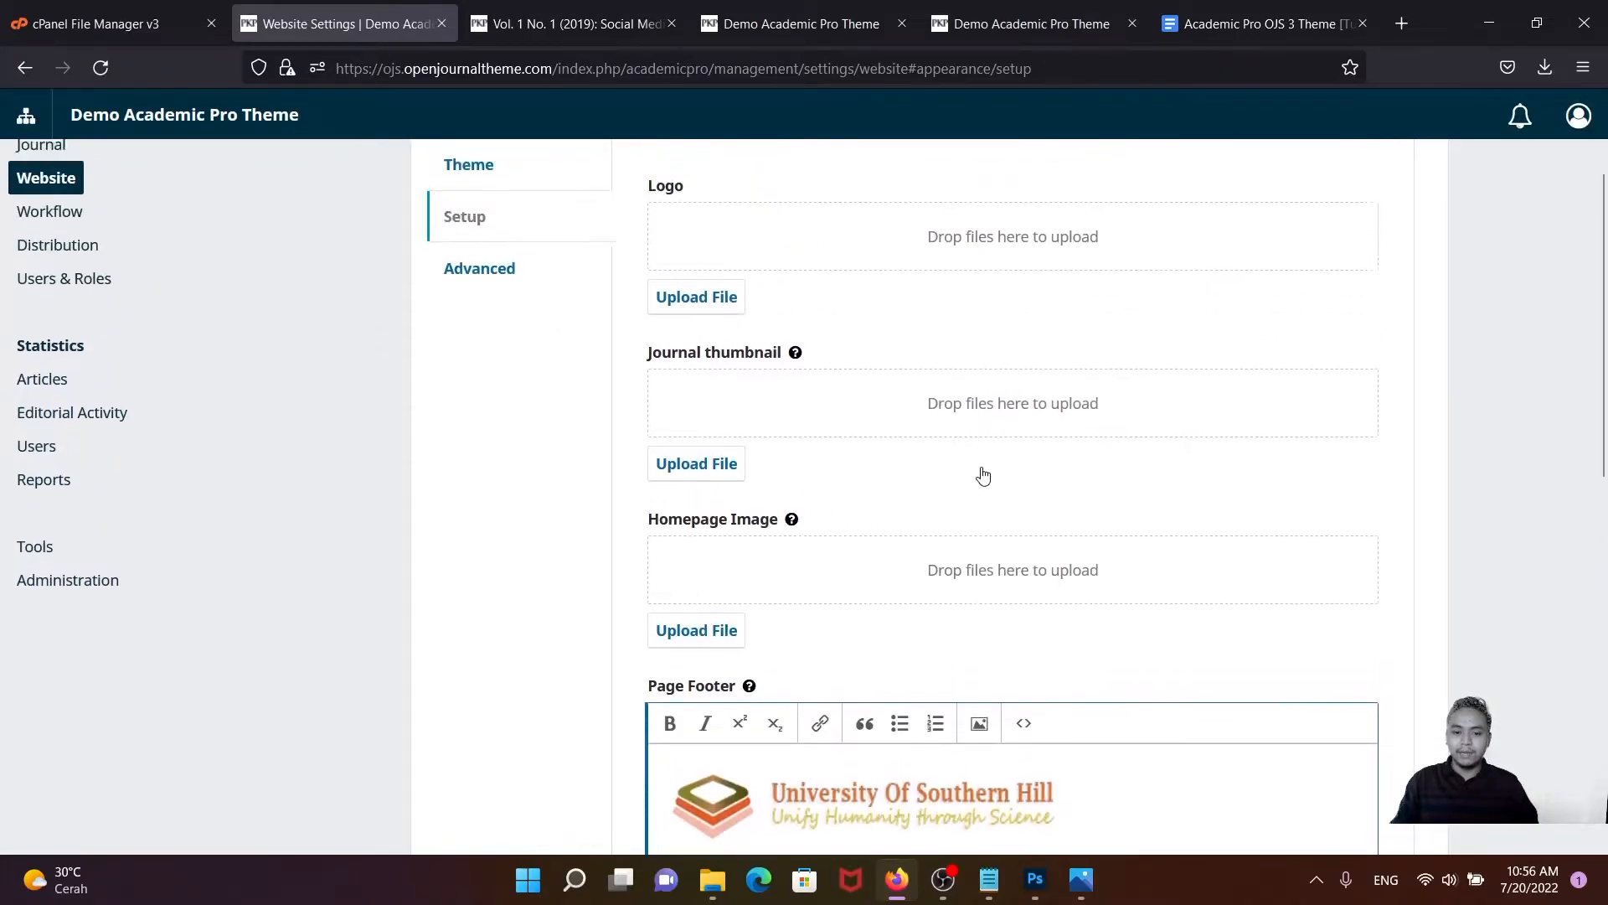
pyautogui.scroll(-3, 925, 503)
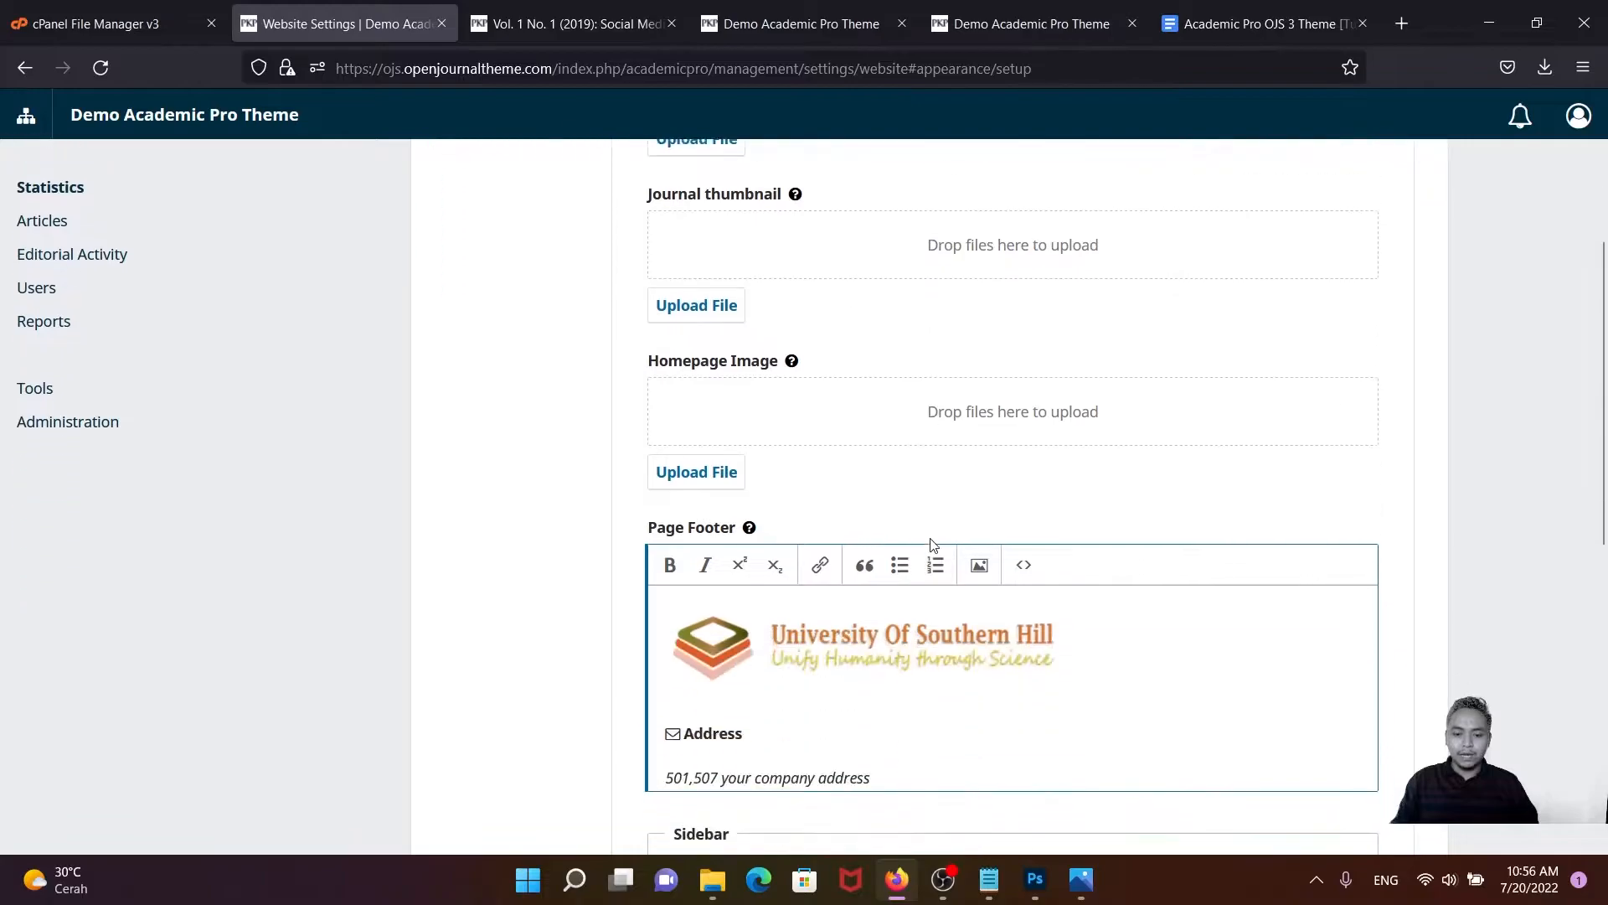
pyautogui.scroll(5, 921, 544)
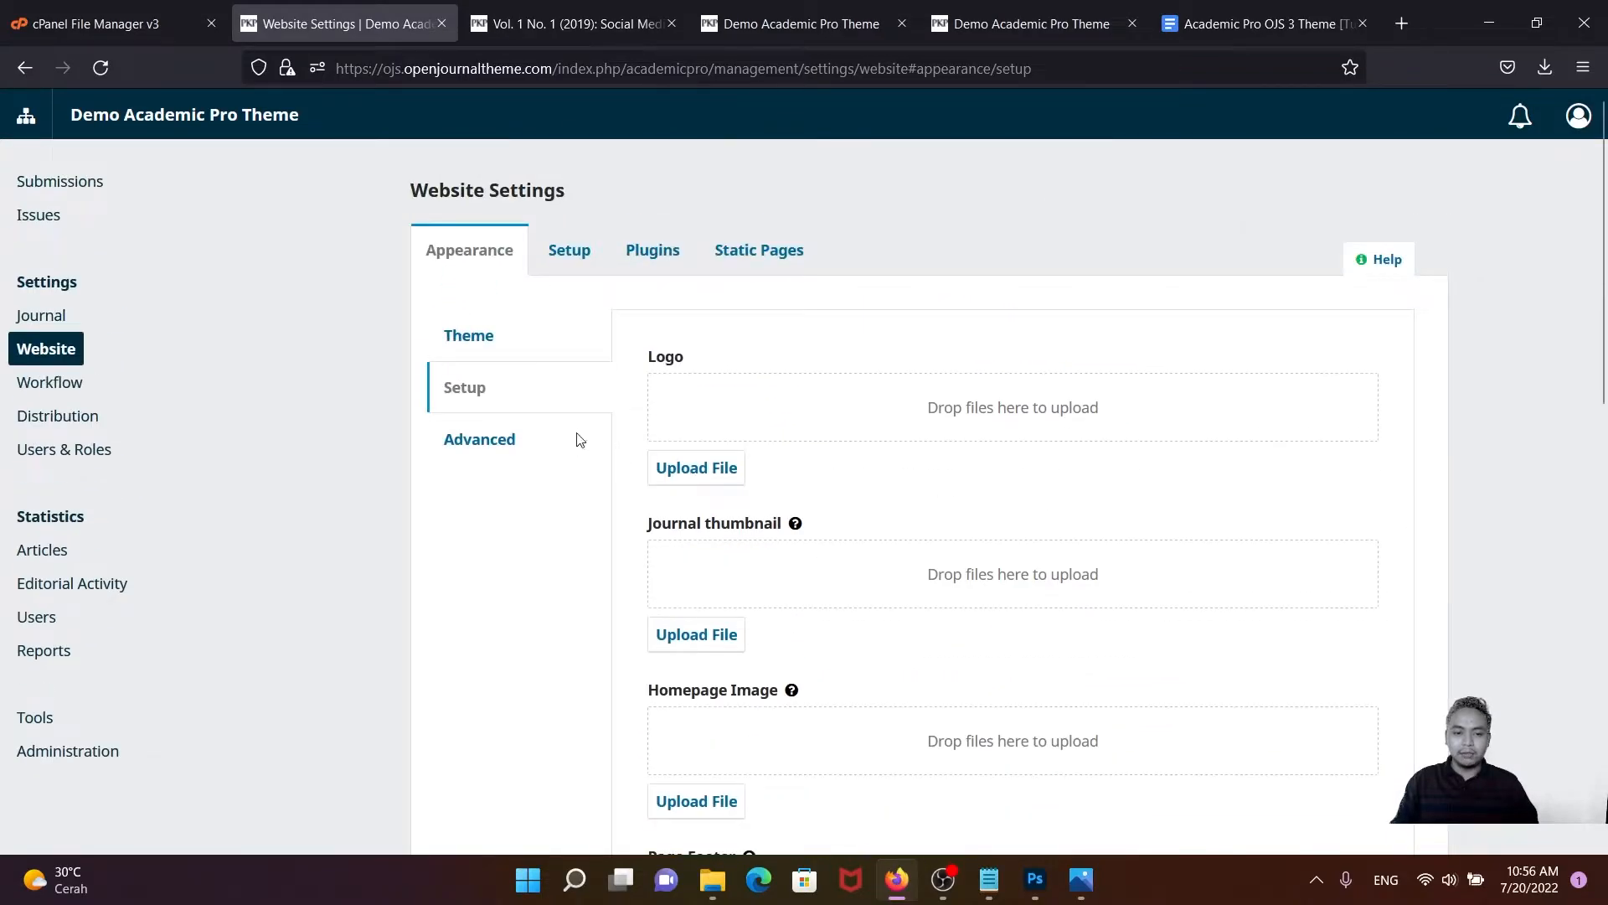
# - Start an image upload for the Additional Content field in the Advanced appearance settings
pyautogui.click(481, 438)
pyautogui.scroll(-3, 921, 520)
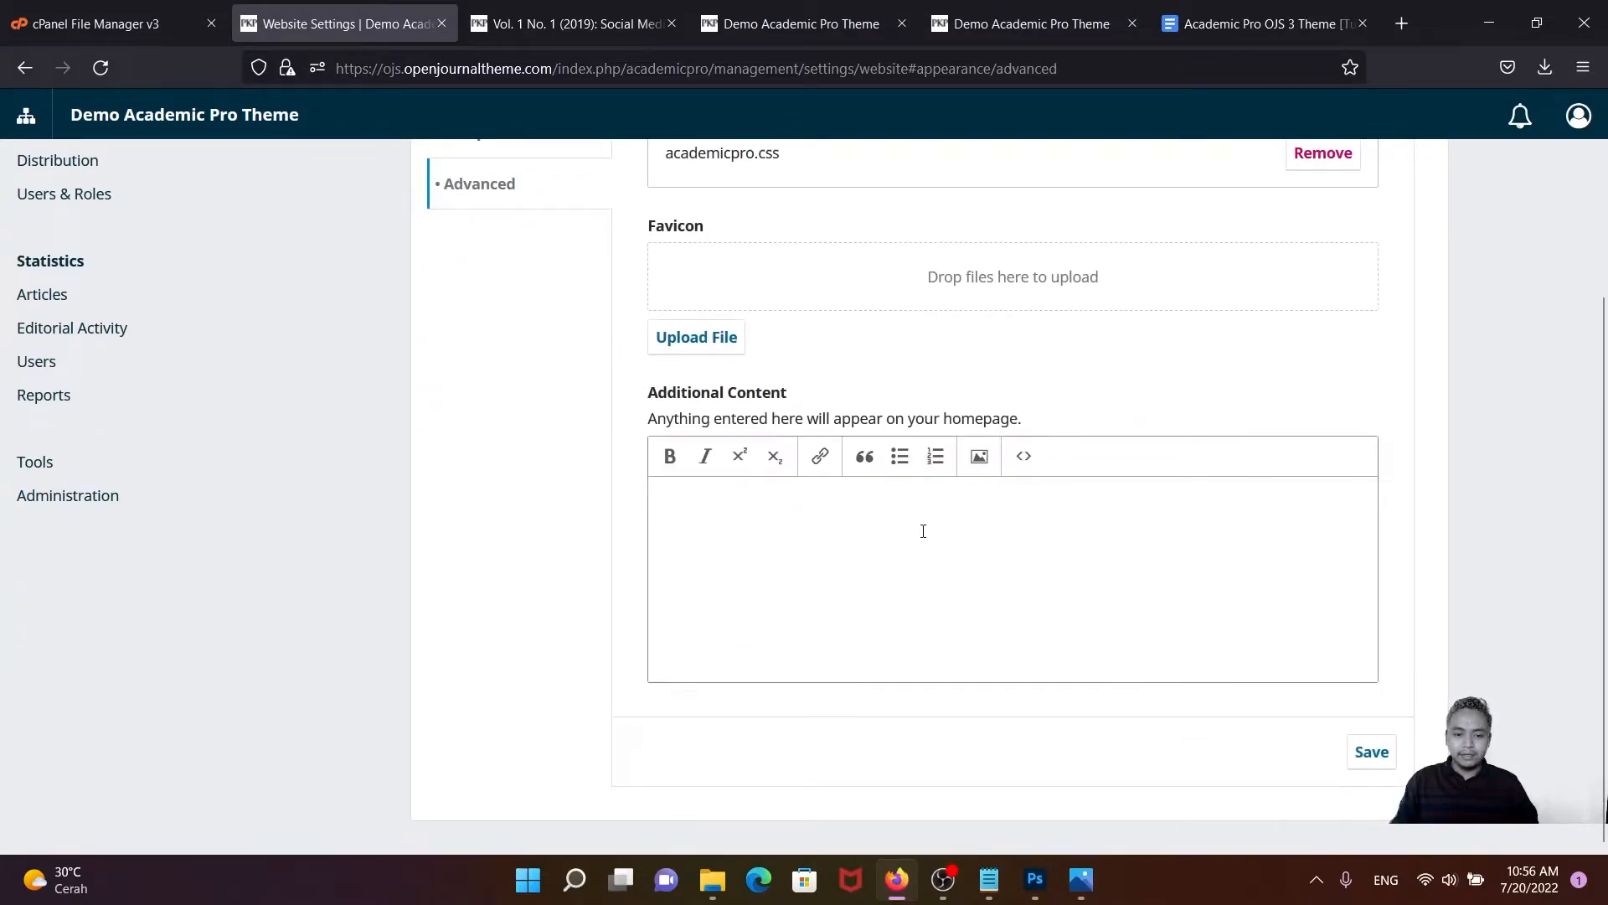
pyautogui.click(980, 457)
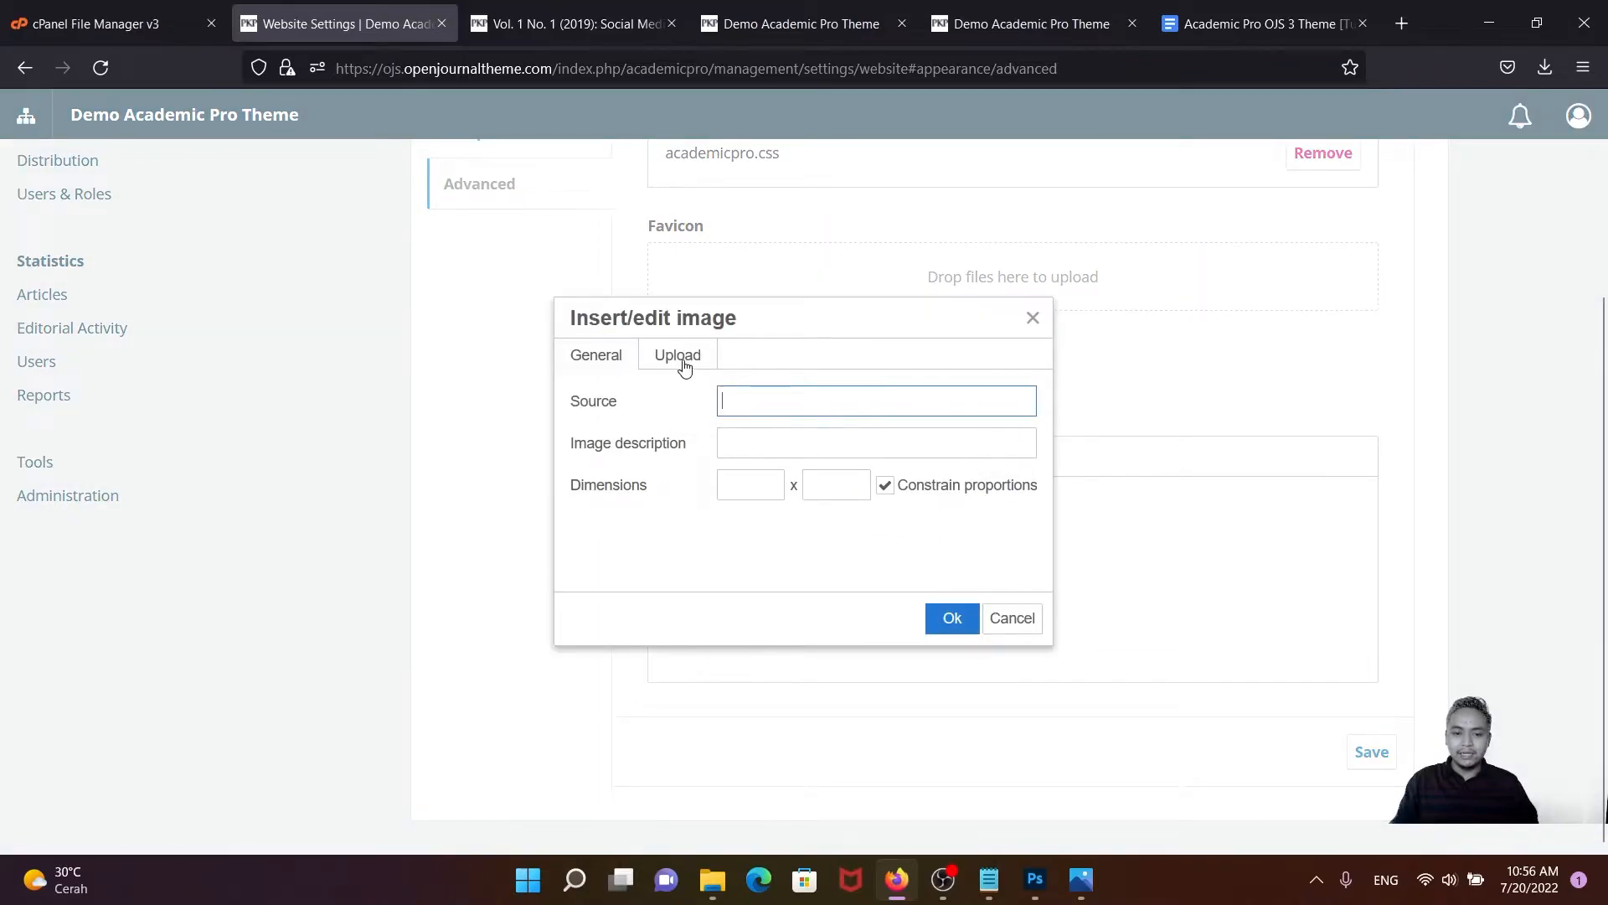
pyautogui.click(680, 356)
pyautogui.click(796, 409)
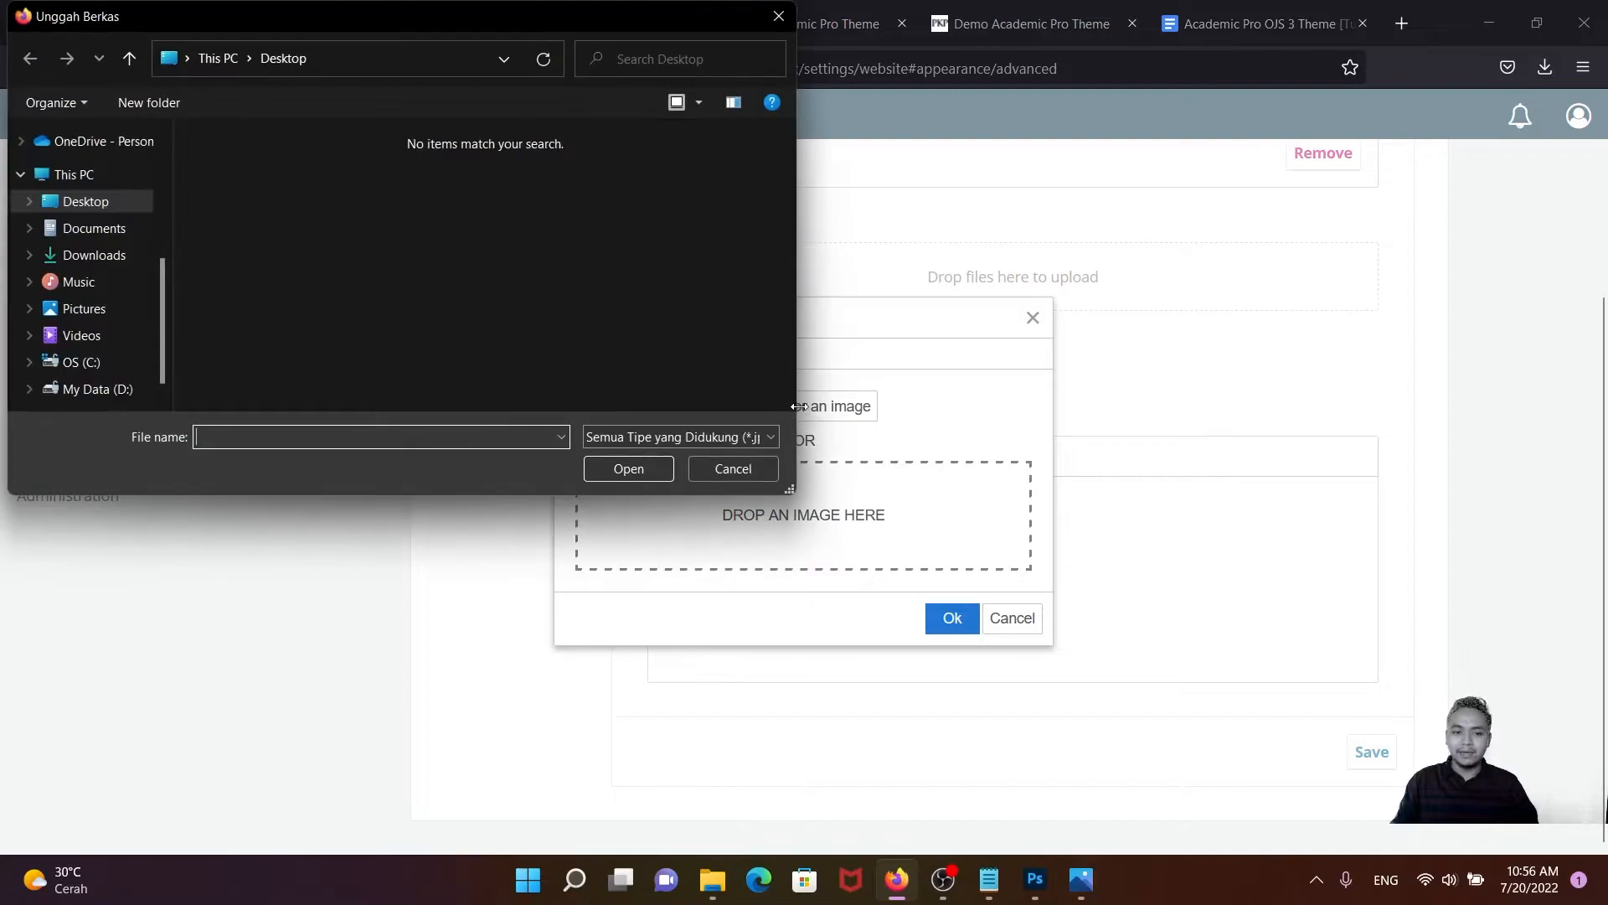
# - Upload homepageImageBanner1.jpg from the Tips and trick folder in Documents > Academic Pro, and copy its full source URL
pyautogui.scroll(3, 119, 201)
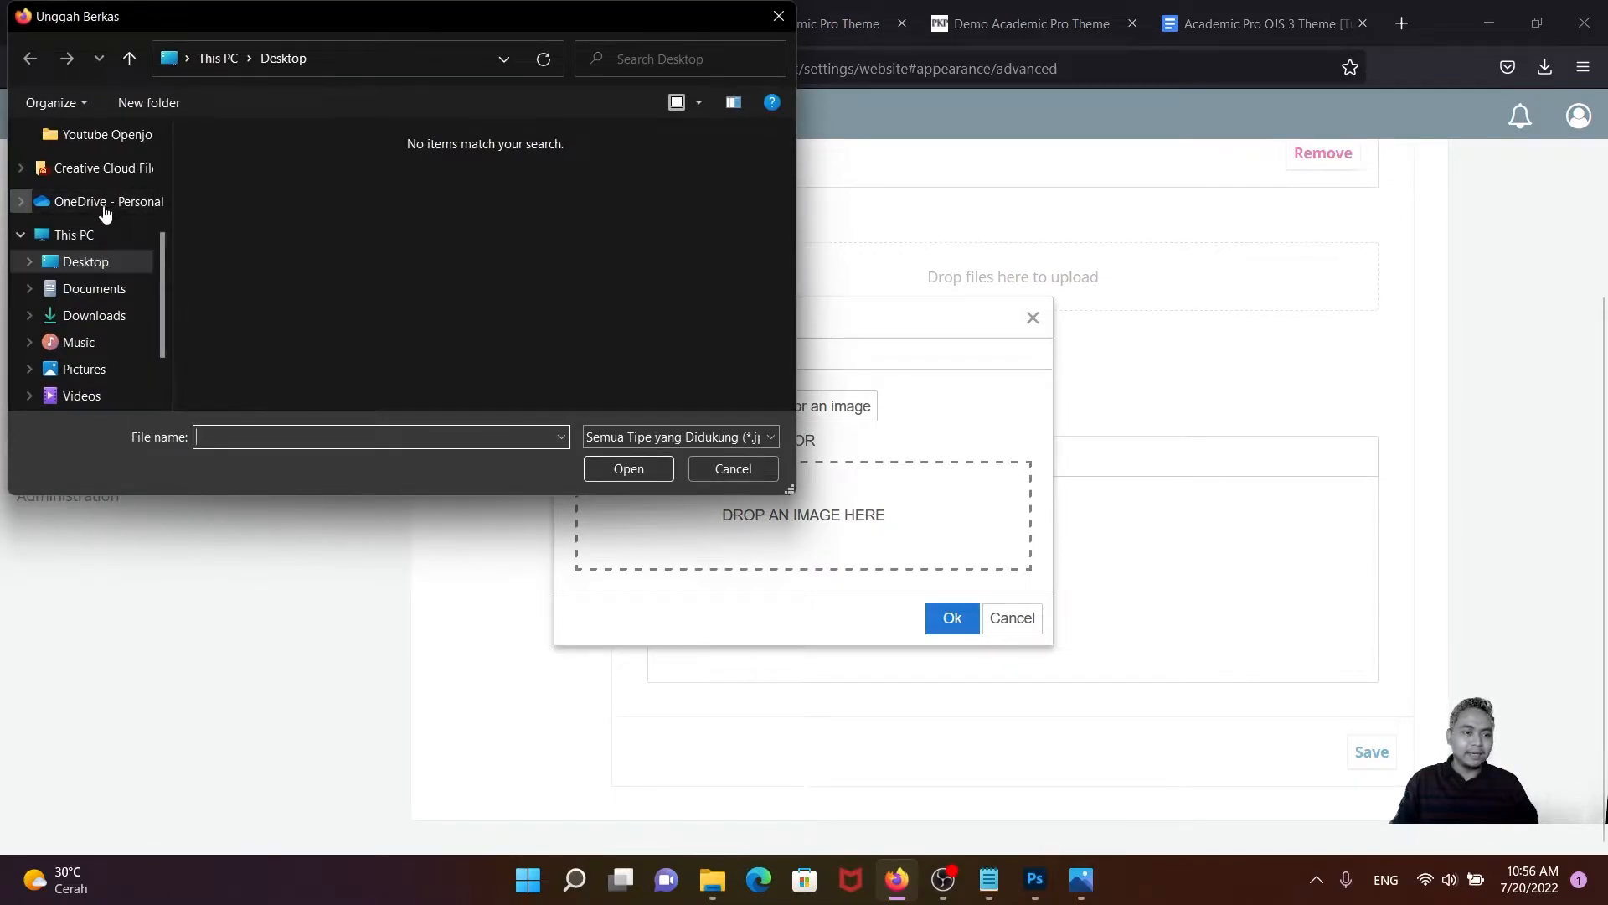
pyautogui.scroll(2, 109, 216)
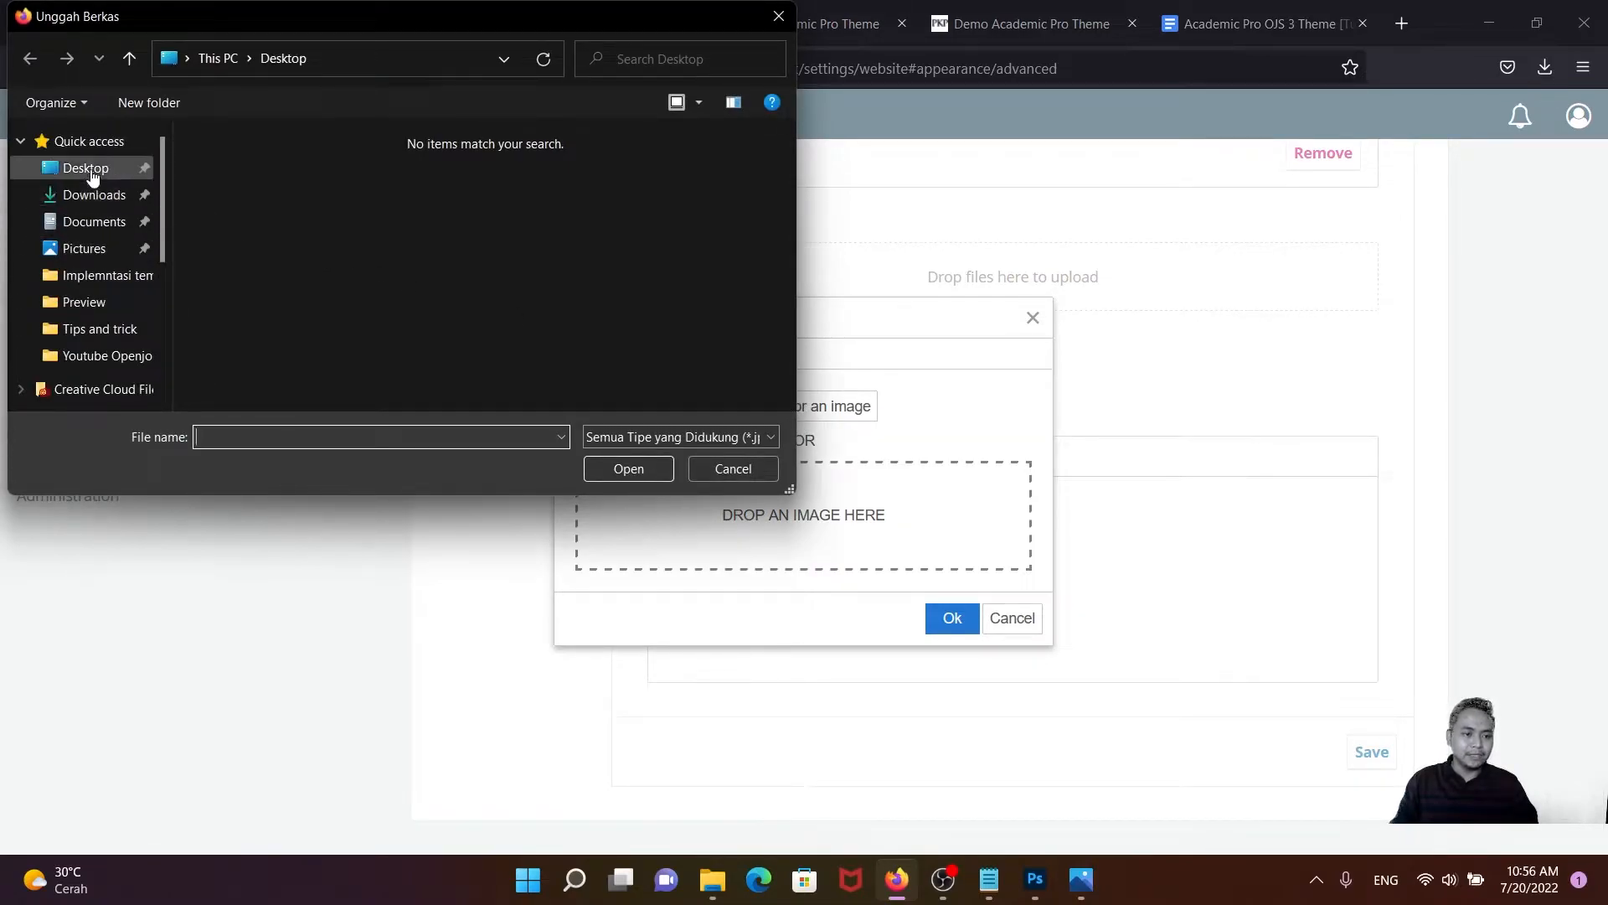
pyautogui.click(93, 219)
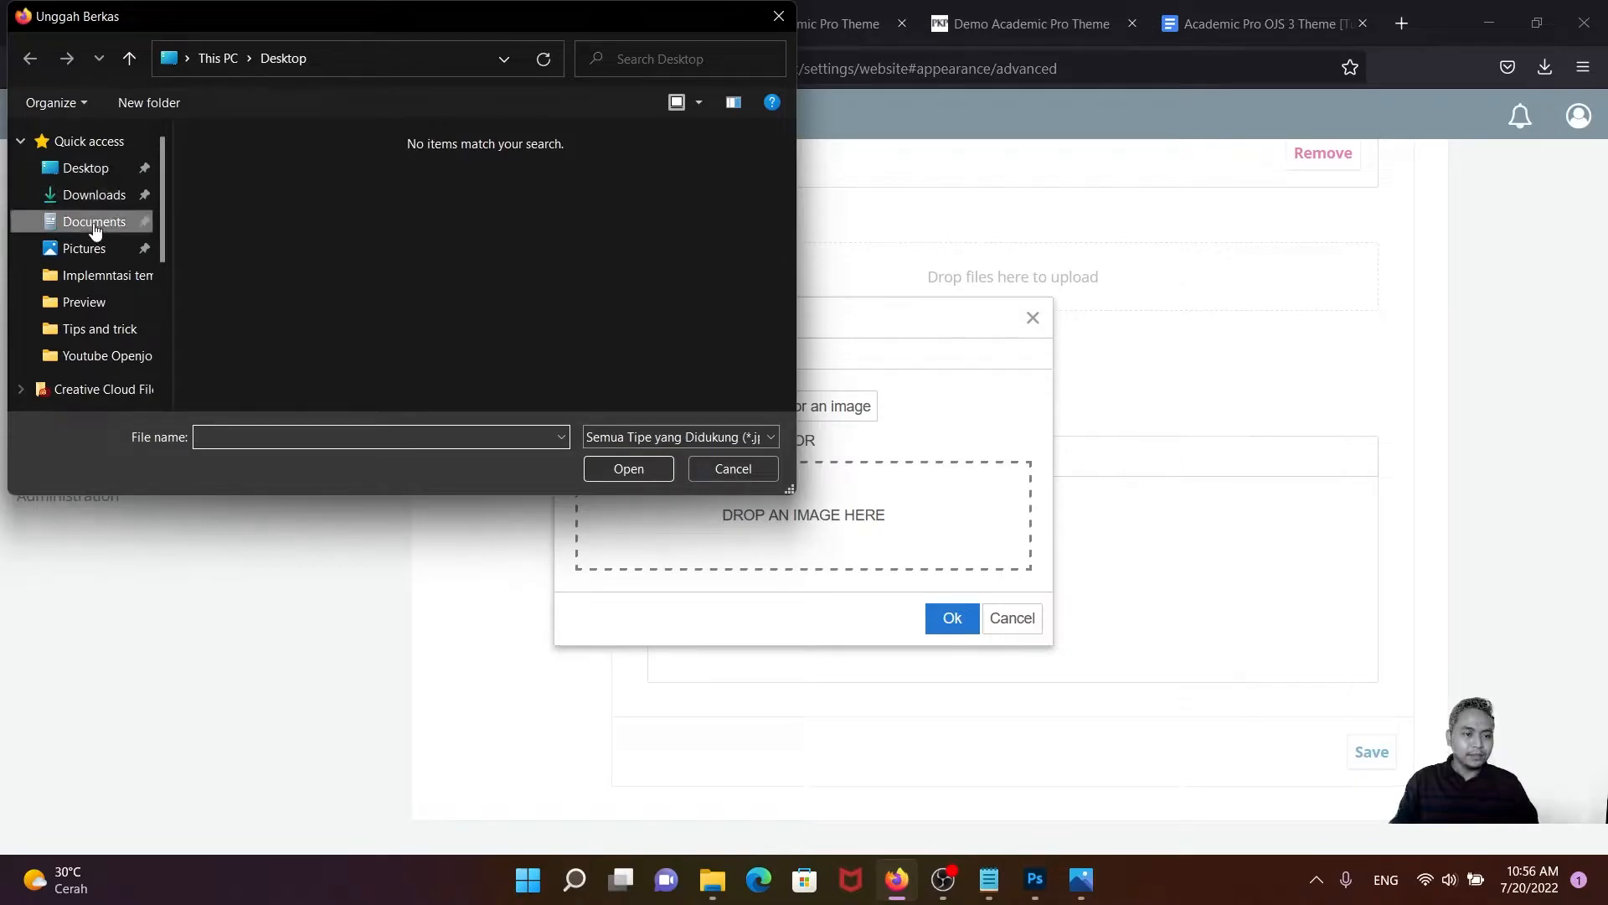
pyautogui.doubleClick(250, 172)
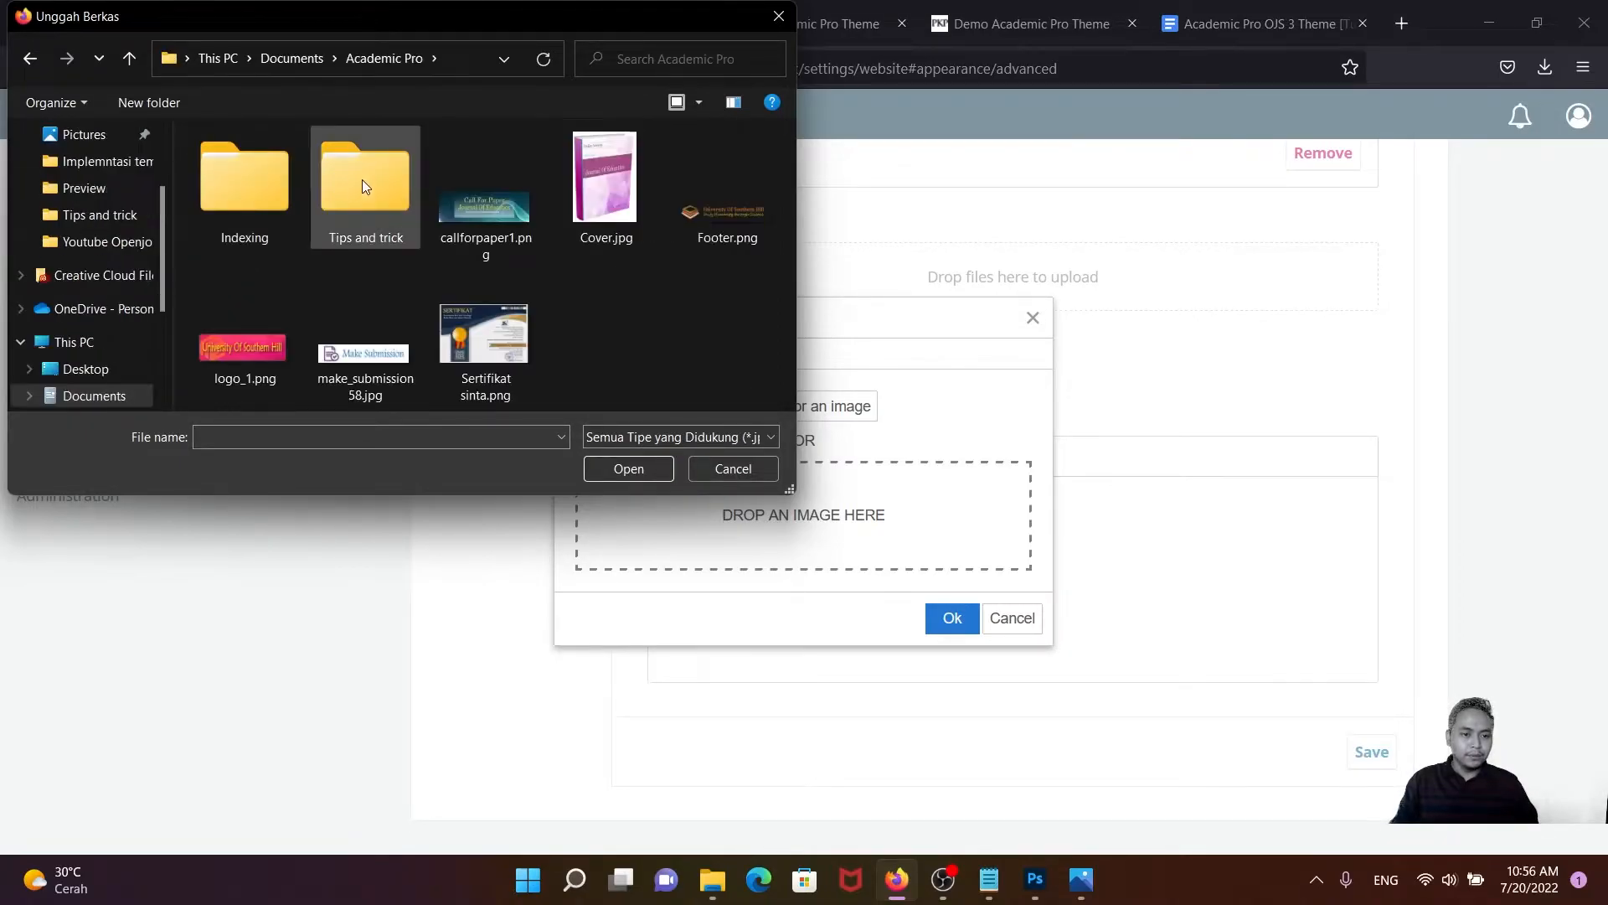
pyautogui.doubleClick(362, 179)
pyautogui.click(348, 221)
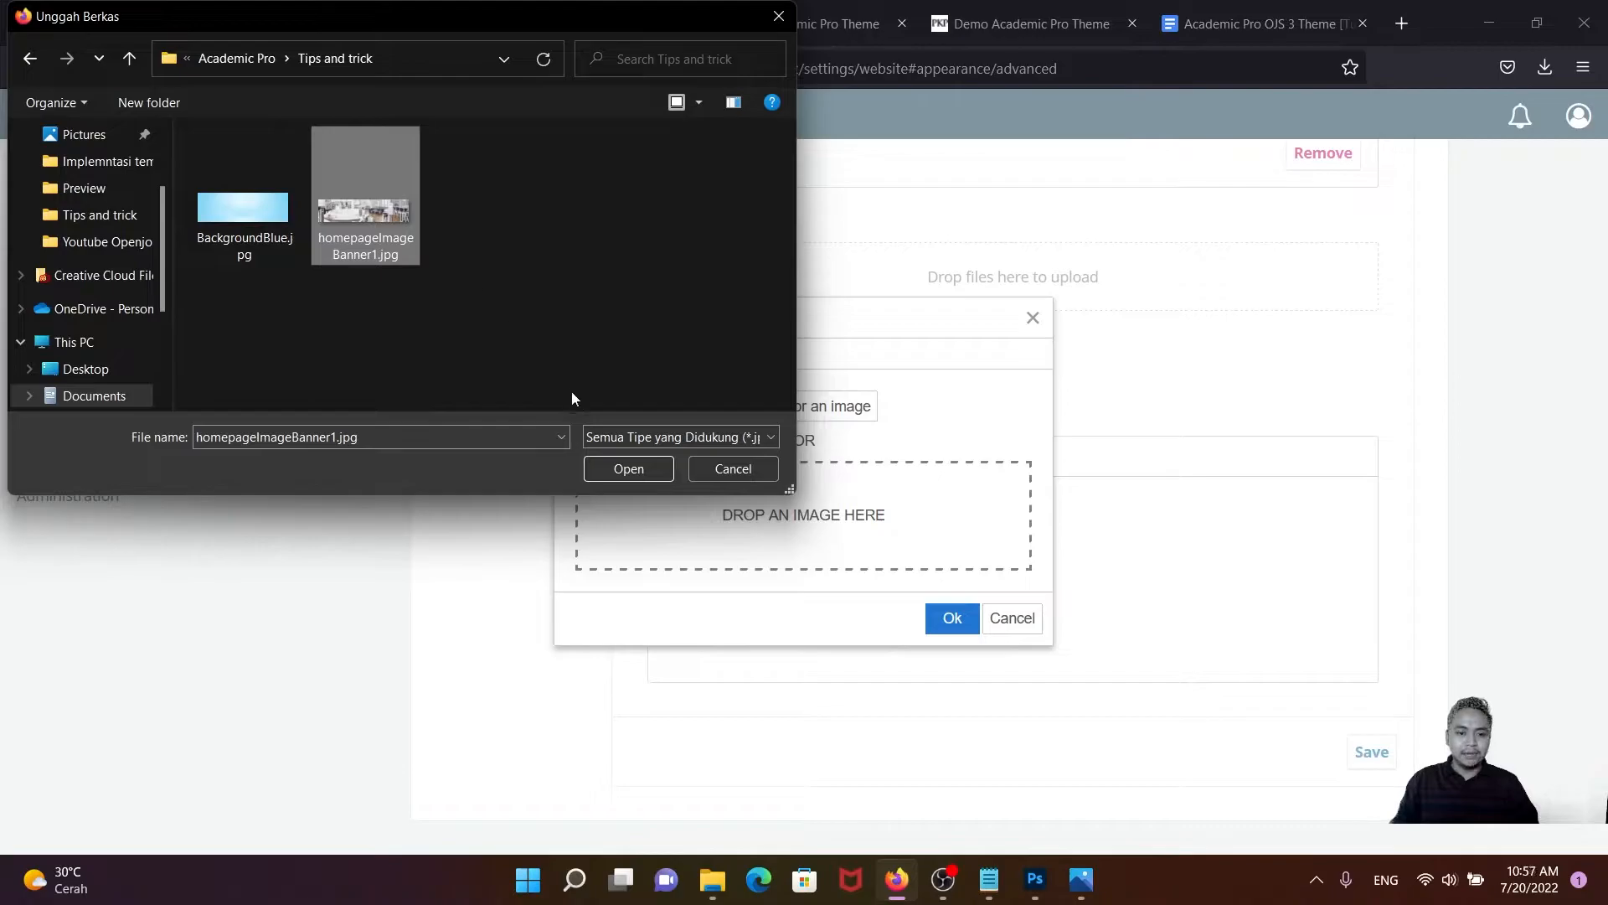
pyautogui.click(618, 467)
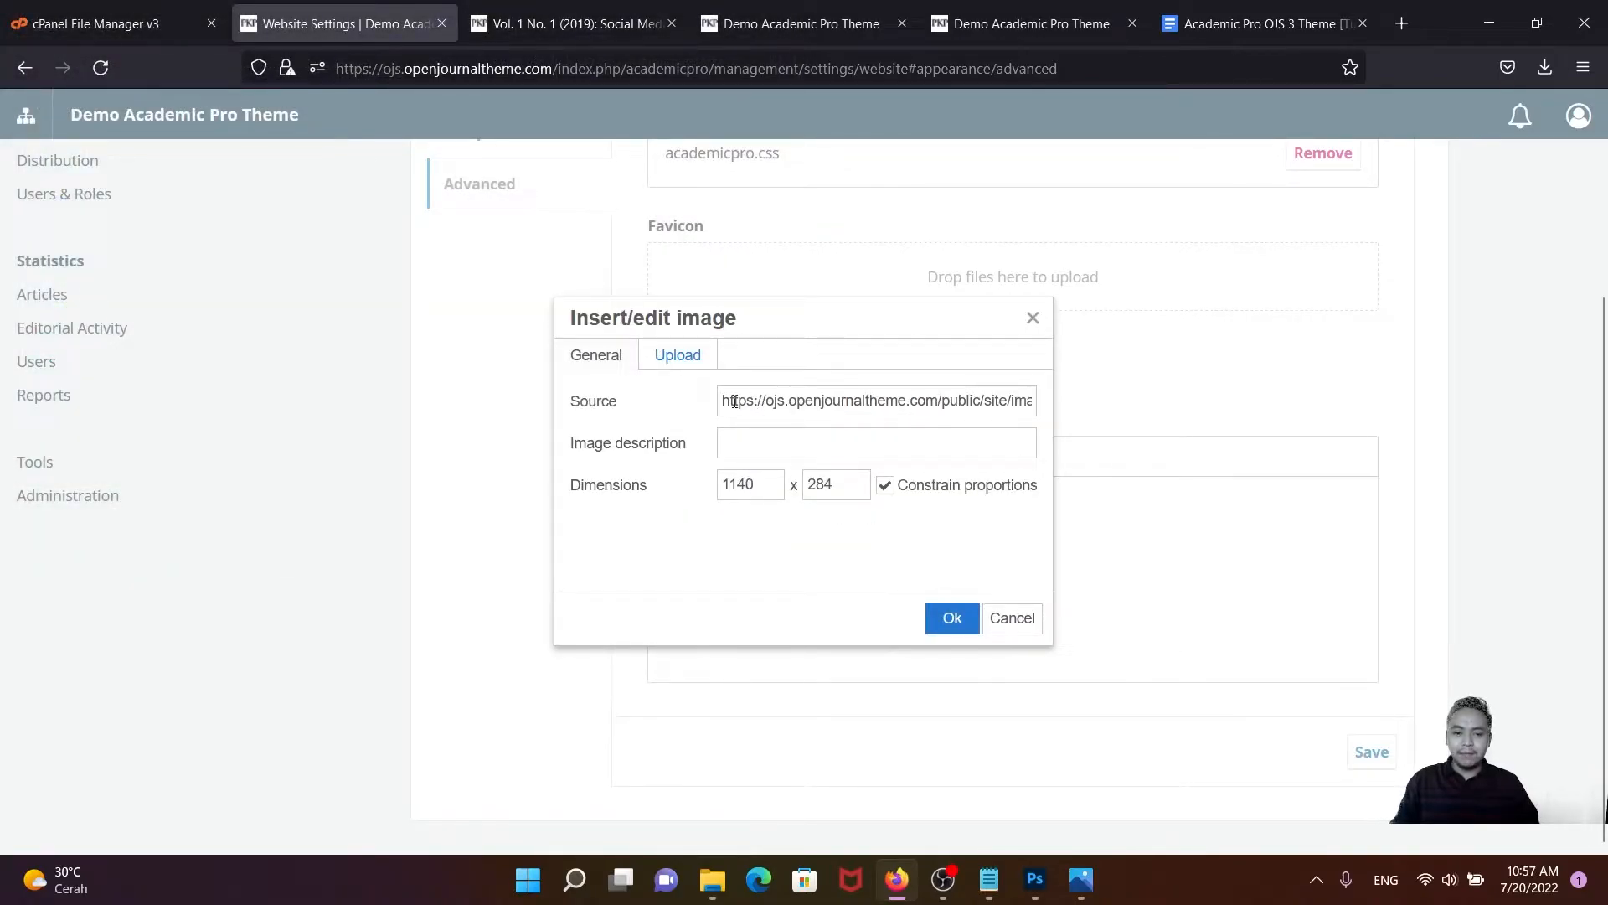
pyautogui.moveTo(723, 401); pyautogui.dragTo(1055, 405)
pyautogui.hotkey('ctrl', 'c')
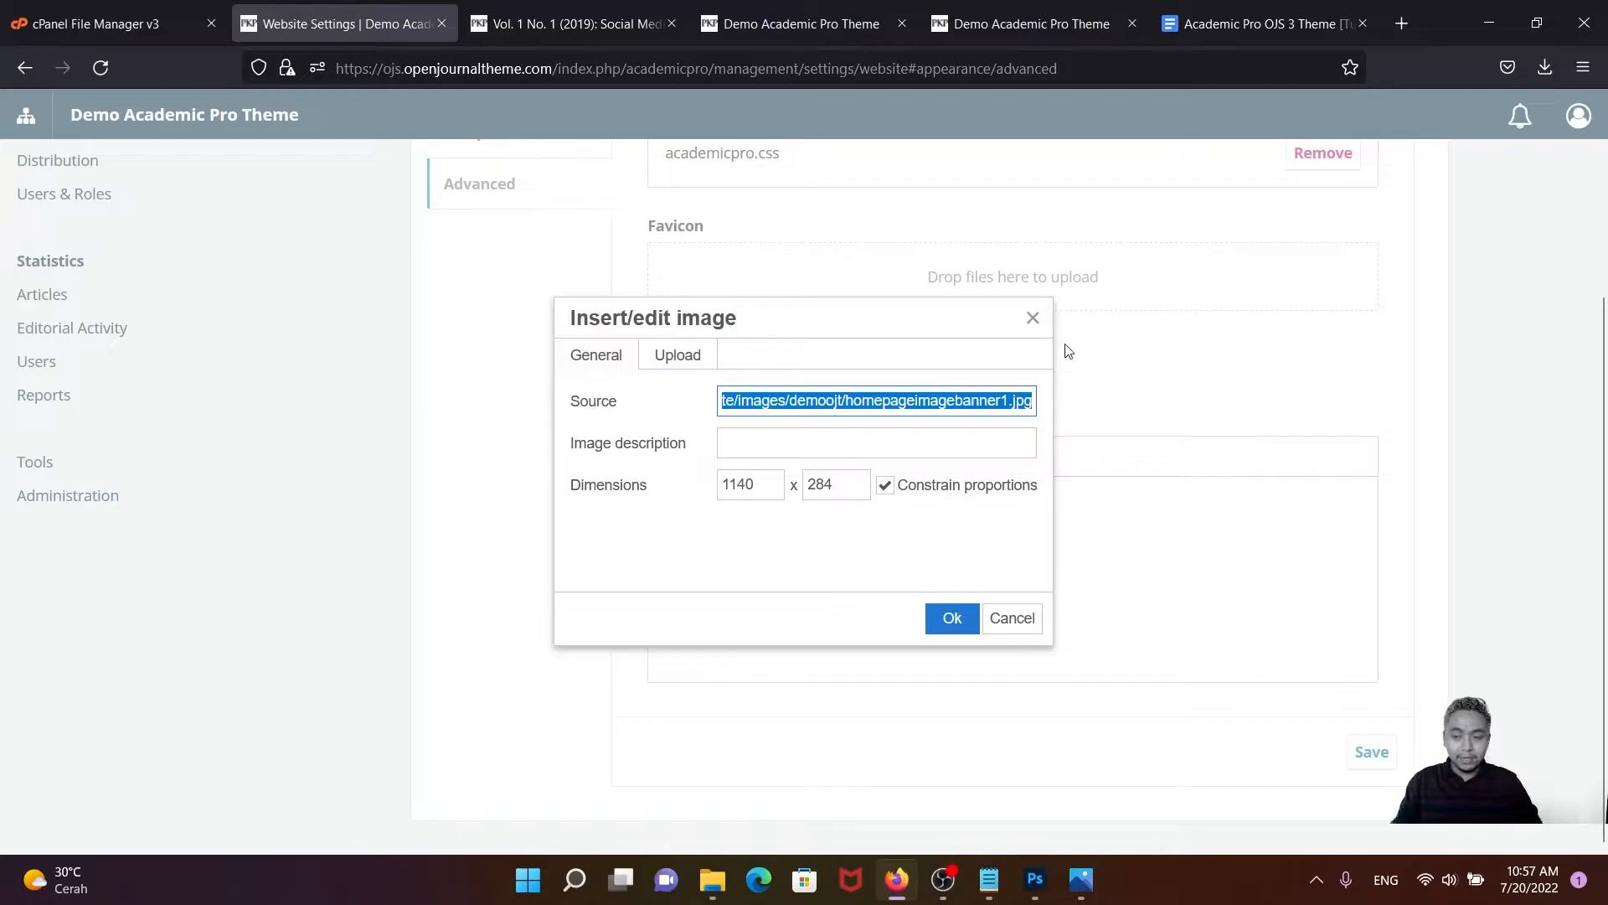
# - Open the copied homepageimagebanner1.jpg URL in a new browser tab to view the hosted image
pyautogui.click(1402, 23)
pyautogui.click(1192, 70)
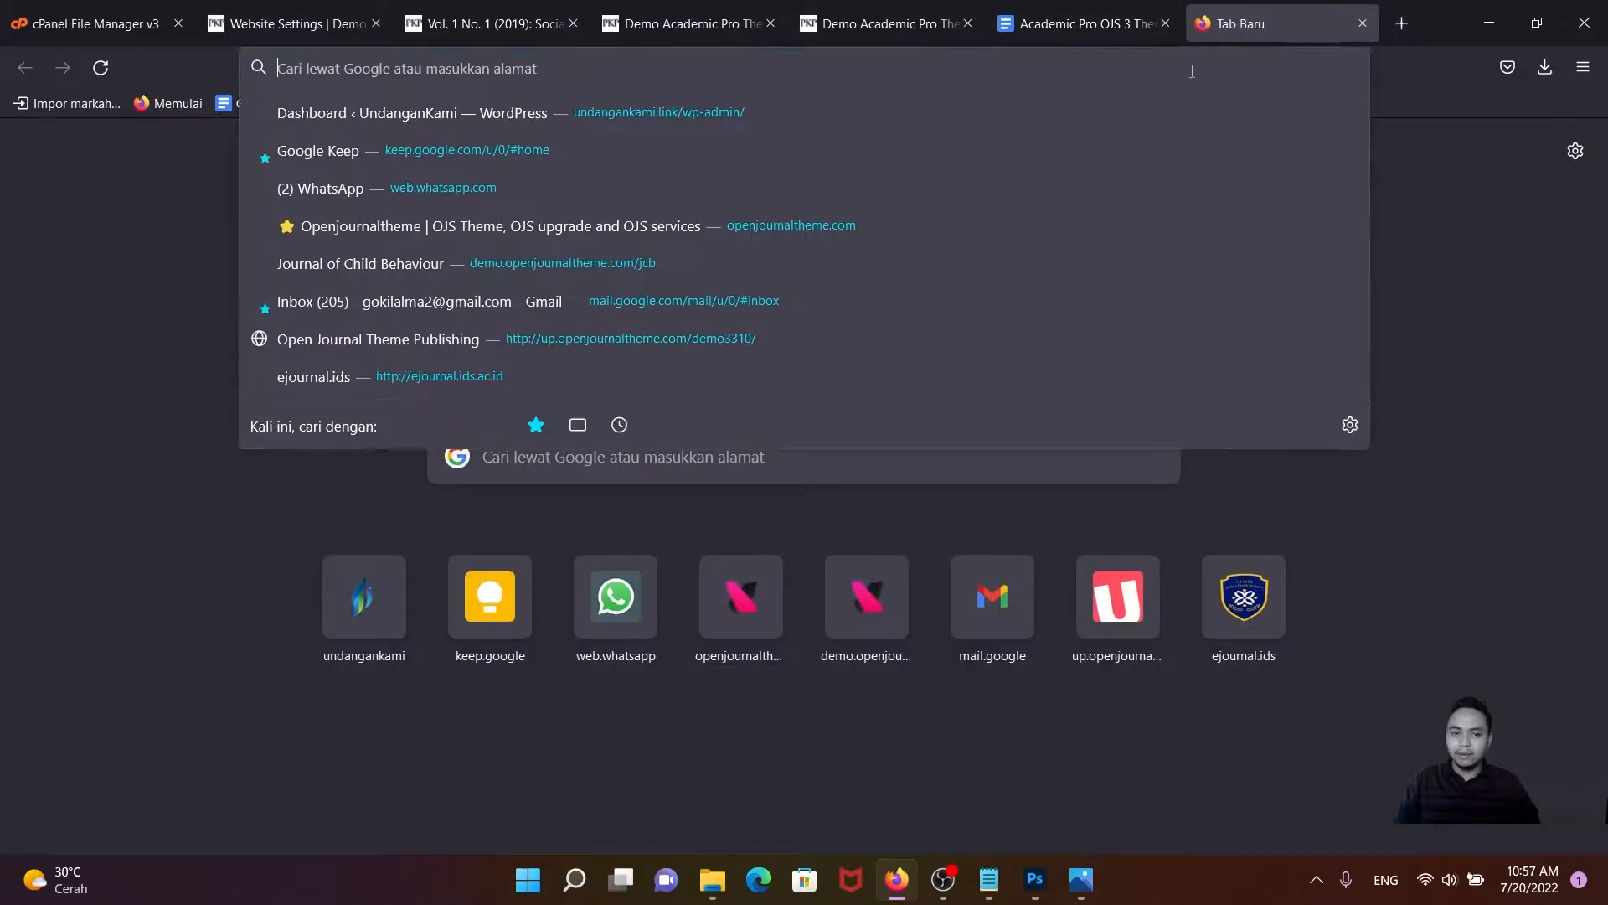
pyautogui.hotkey('ctrl', 'v')
pyautogui.press('Return')
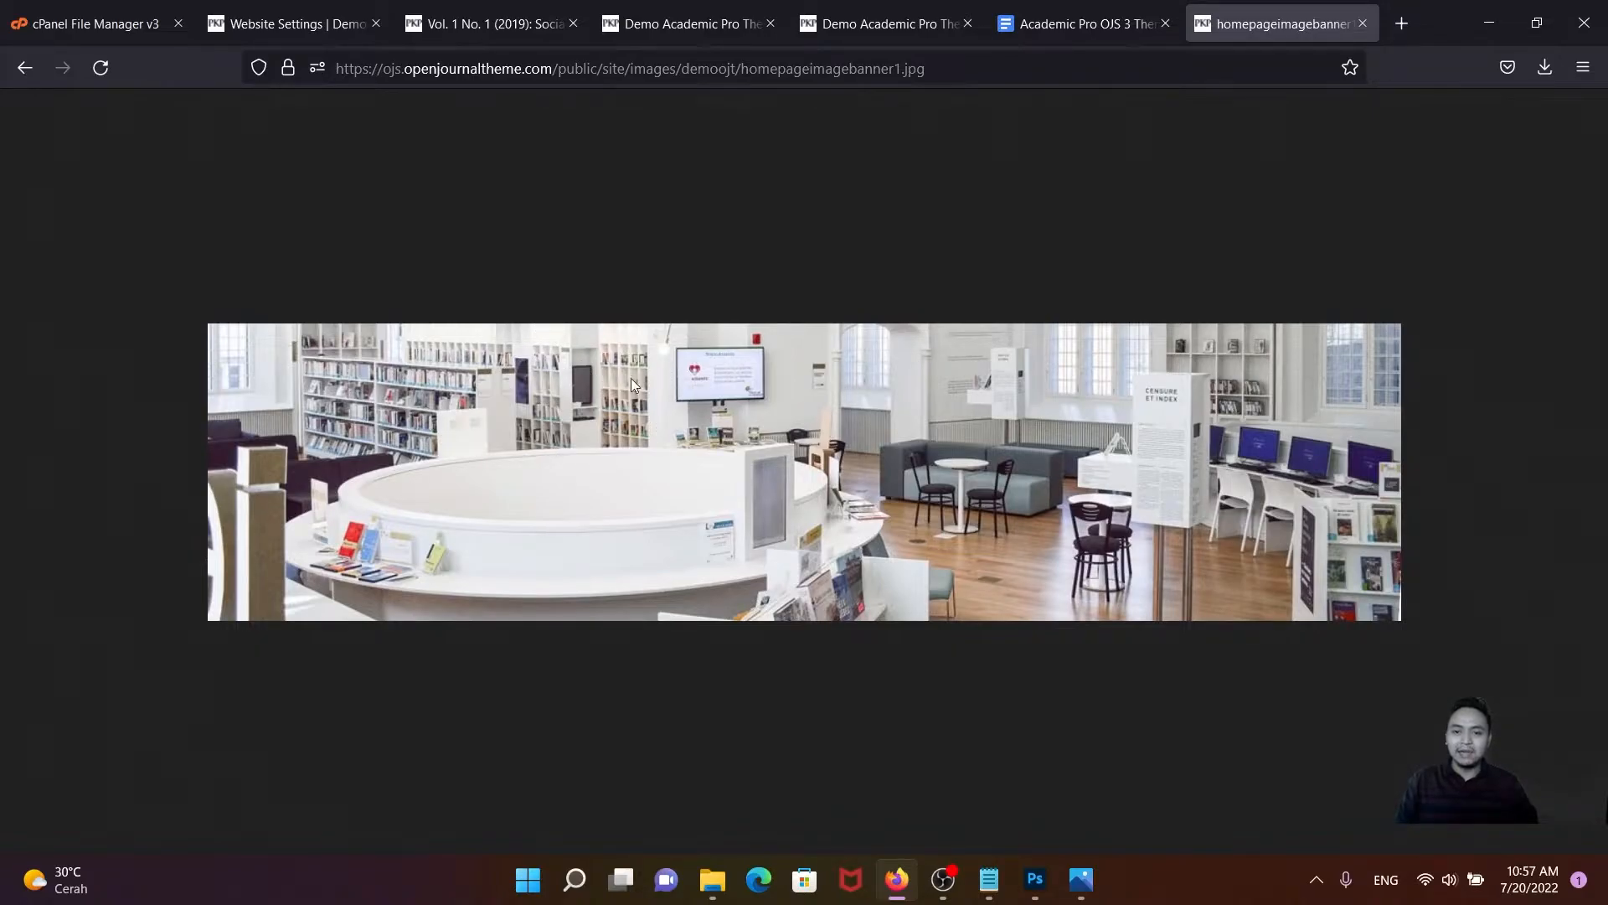
# - Glance at the journal homepage, and copy the full address of the hosted homepageimagebanner1.jpg image
pyautogui.click(285, 23)
pyautogui.click(680, 23)
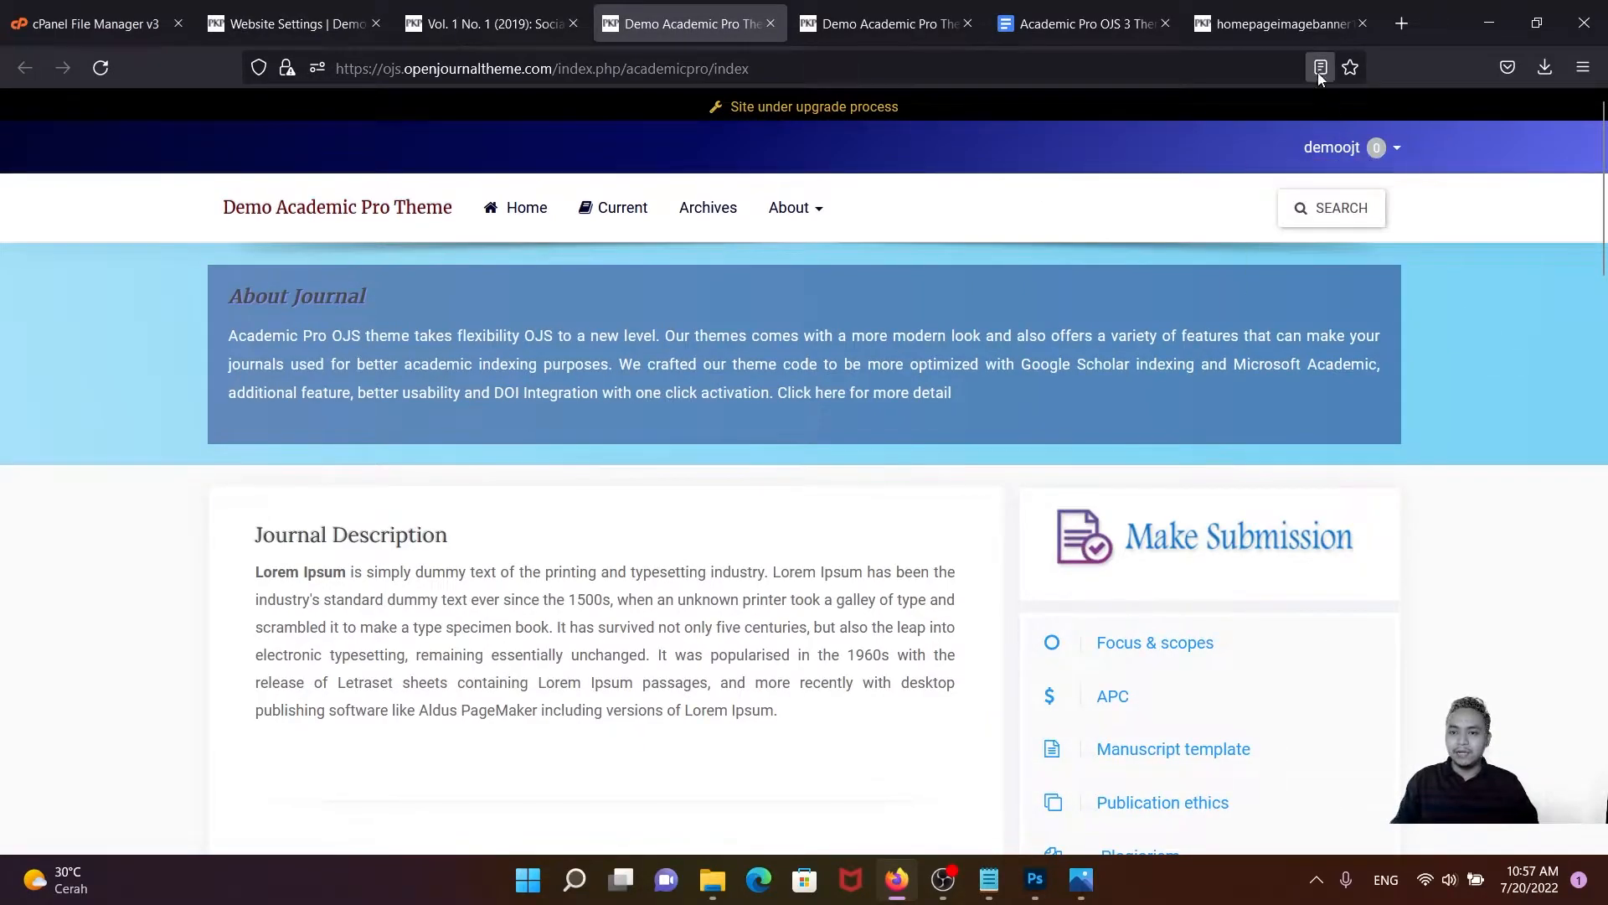
pyautogui.click(1282, 24)
pyautogui.moveTo(926, 68); pyautogui.dragTo(336, 67)
pyautogui.hotkey('ctrl', 'c')
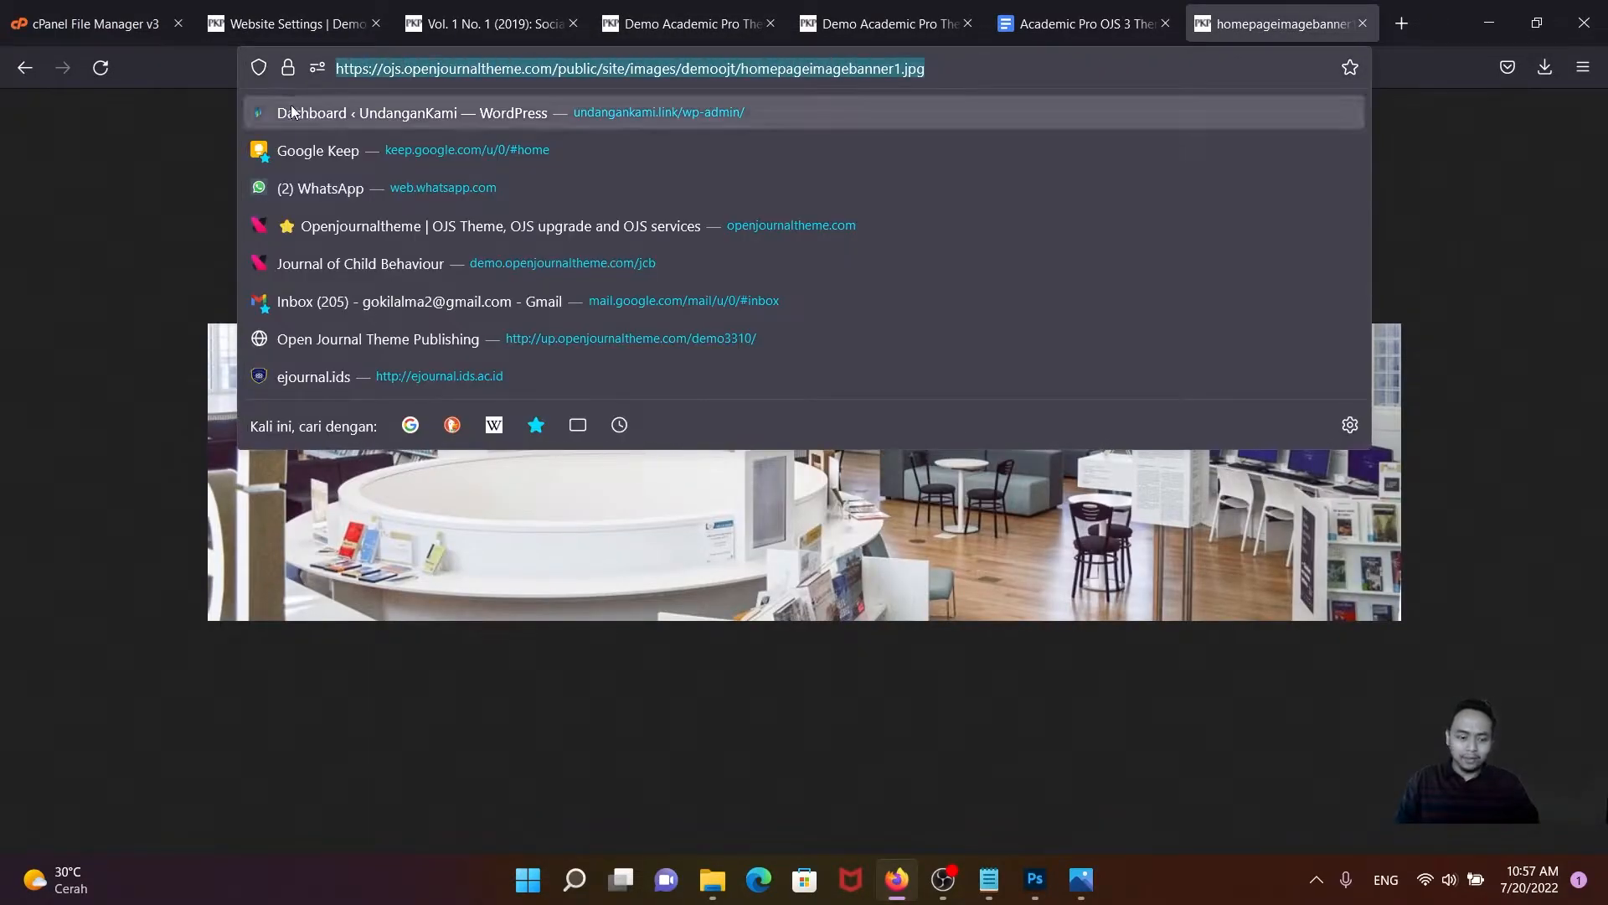
pyautogui.click(1466, 239)
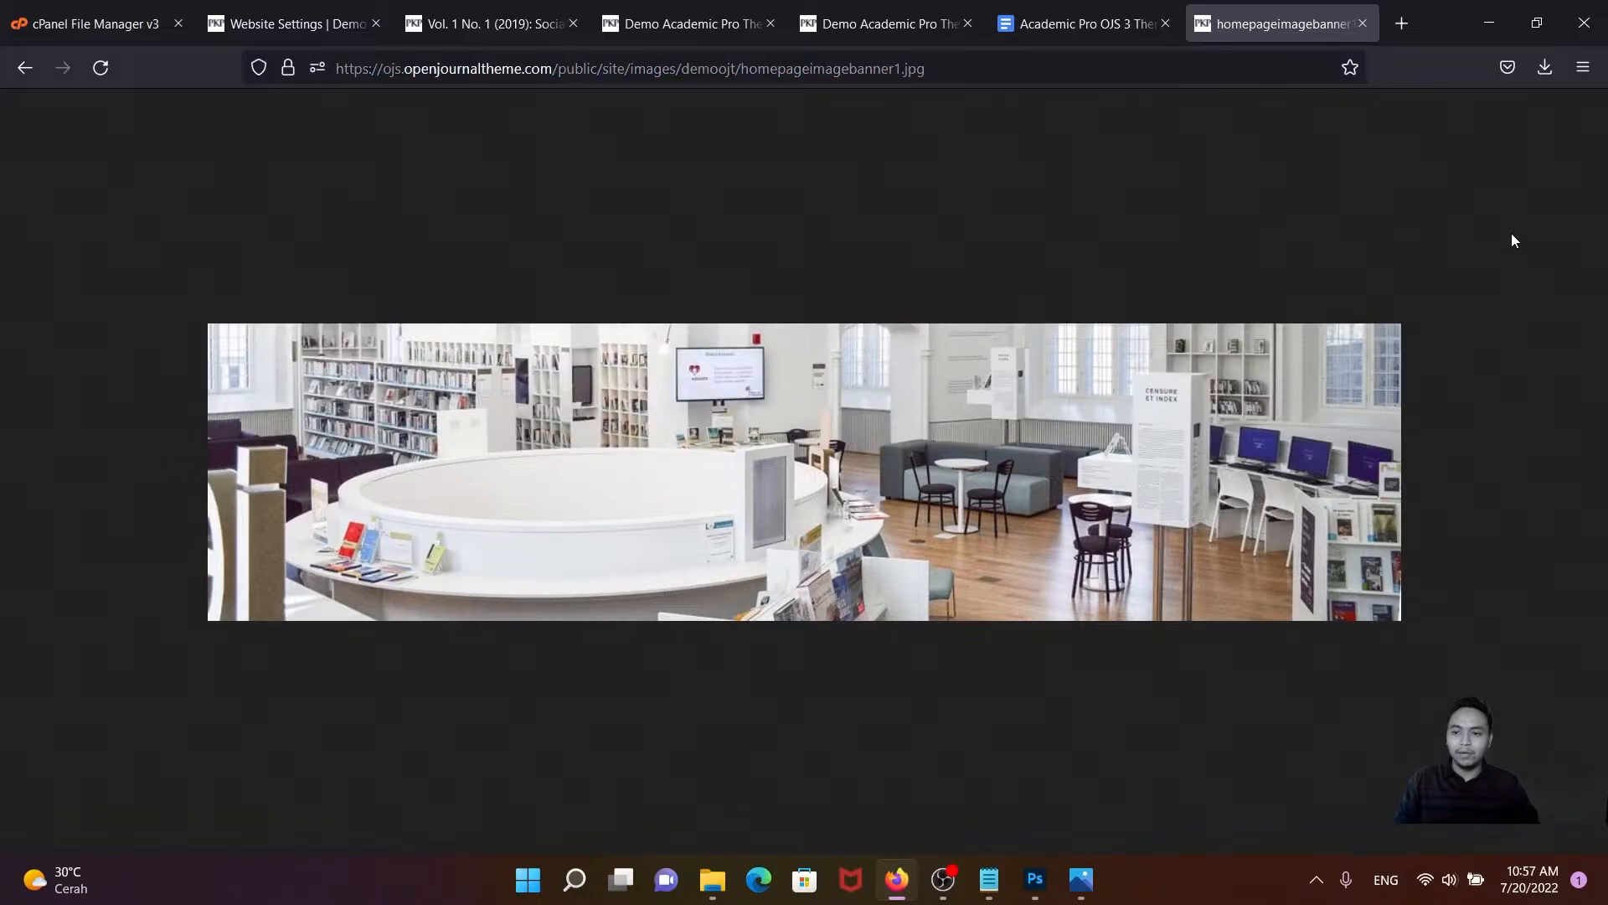
# - Switch to academicpro.css in Notepad, replace the .journal_index background image URL with the copied homepageimagebanner1.jpg address, and save the file
pyautogui.click(1489, 24)
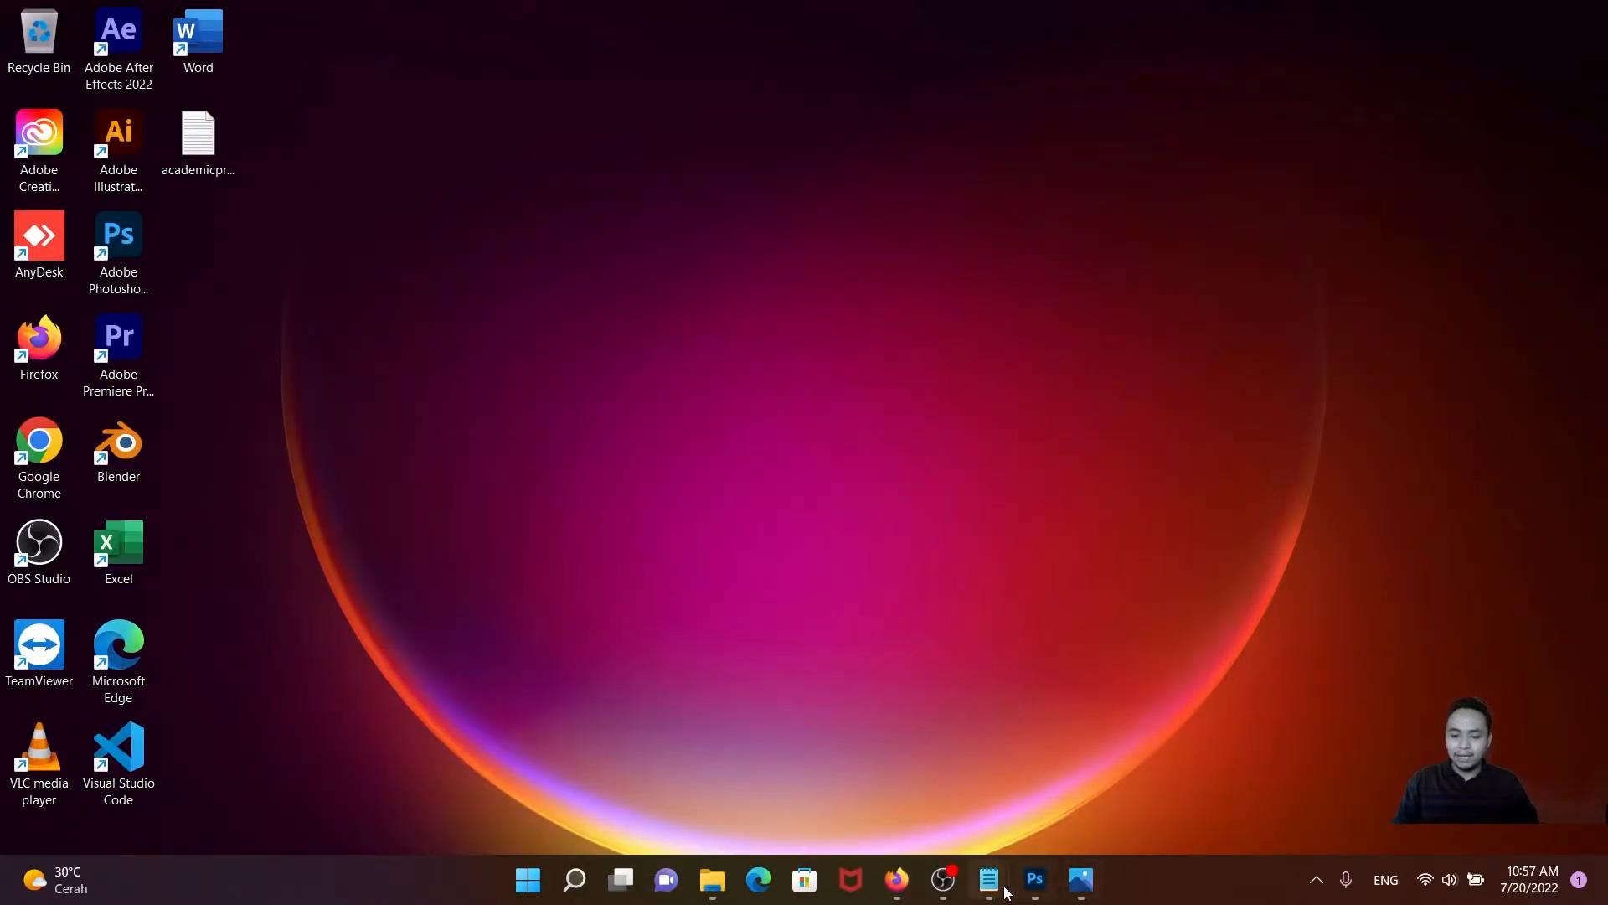
pyautogui.moveTo(992, 887)
pyautogui.click(1067, 795)
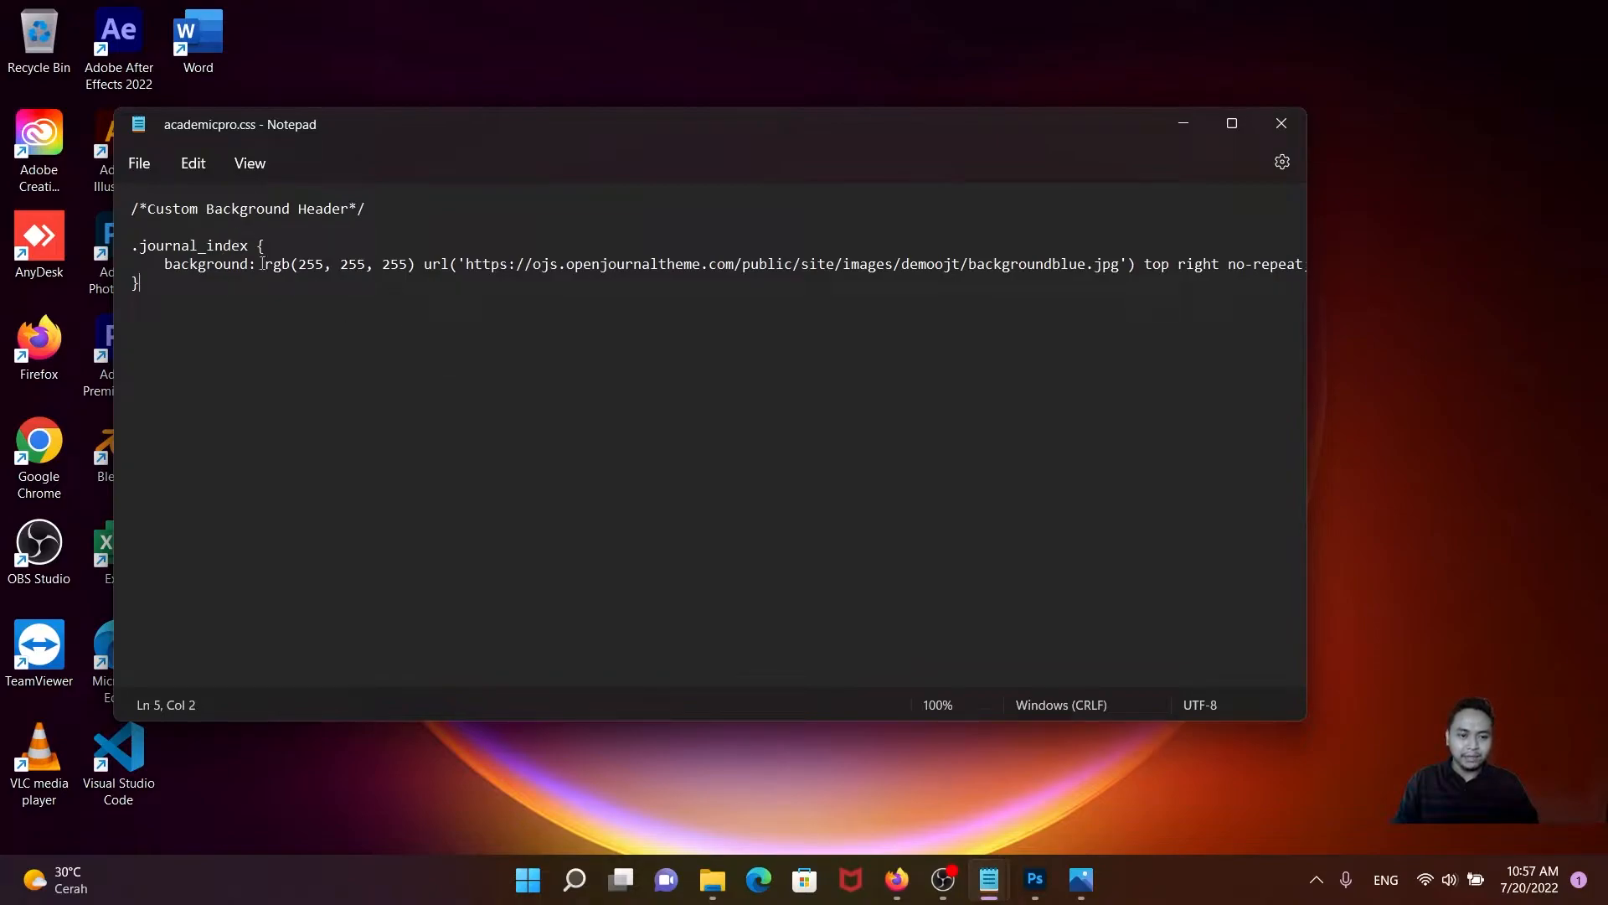
pyautogui.moveTo(469, 263); pyautogui.dragTo(1123, 265)
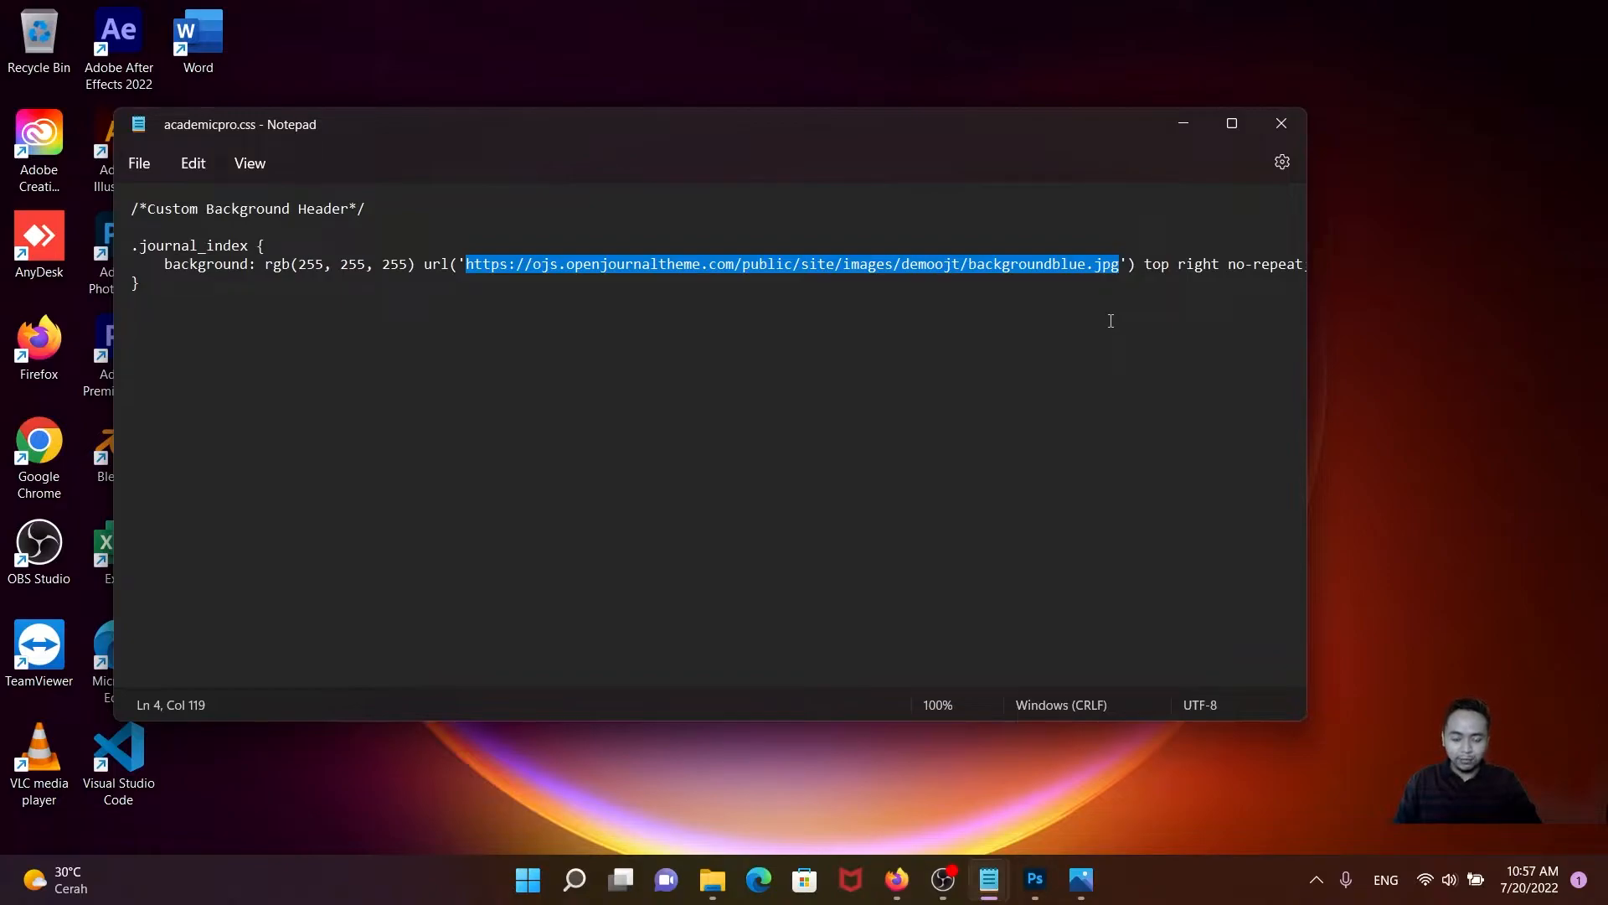
pyautogui.hotkey('ctrl', 'v')
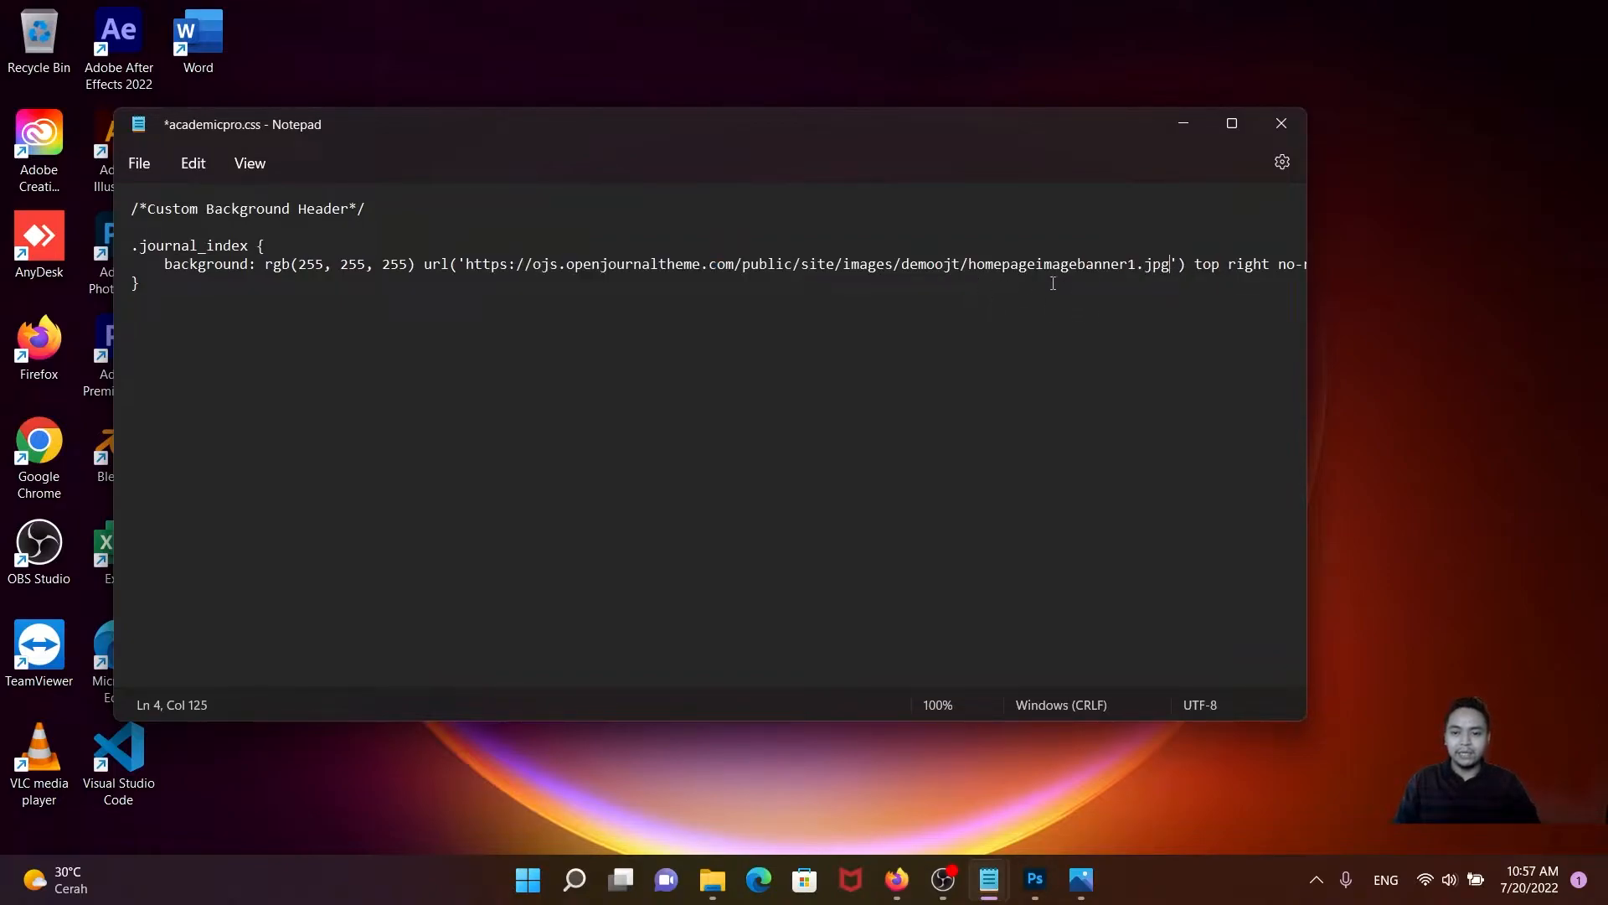
pyautogui.click(138, 162)
pyautogui.click(158, 302)
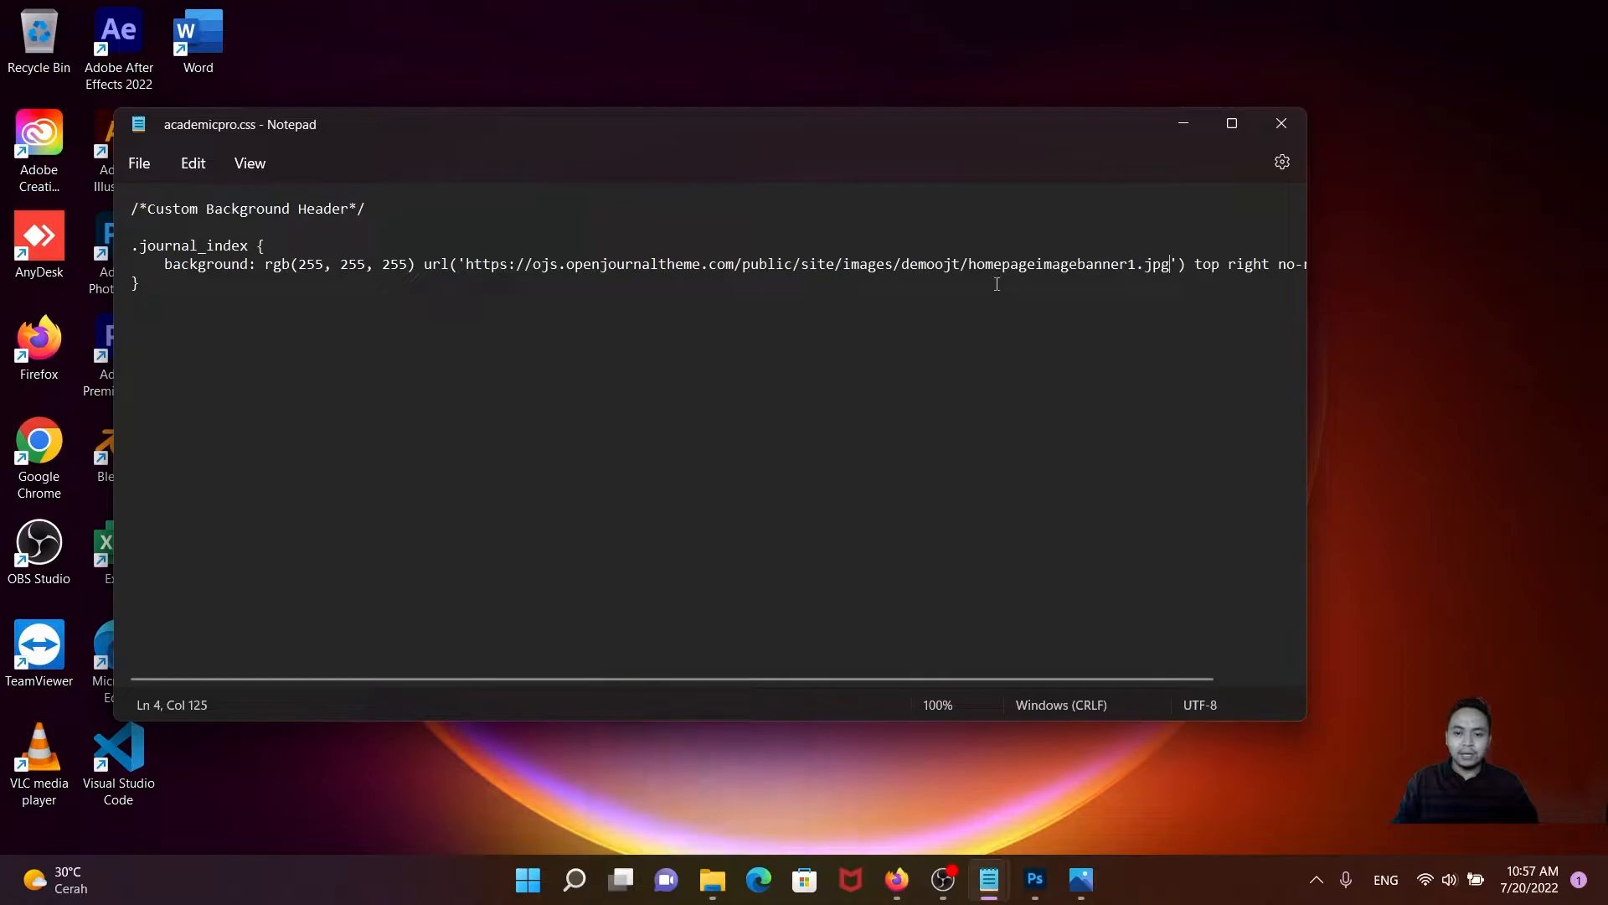
# - Switch back to Website Settings in Firefox and cancel inserting the image into the Additional Content field
pyautogui.click(893, 886)
pyautogui.click(295, 25)
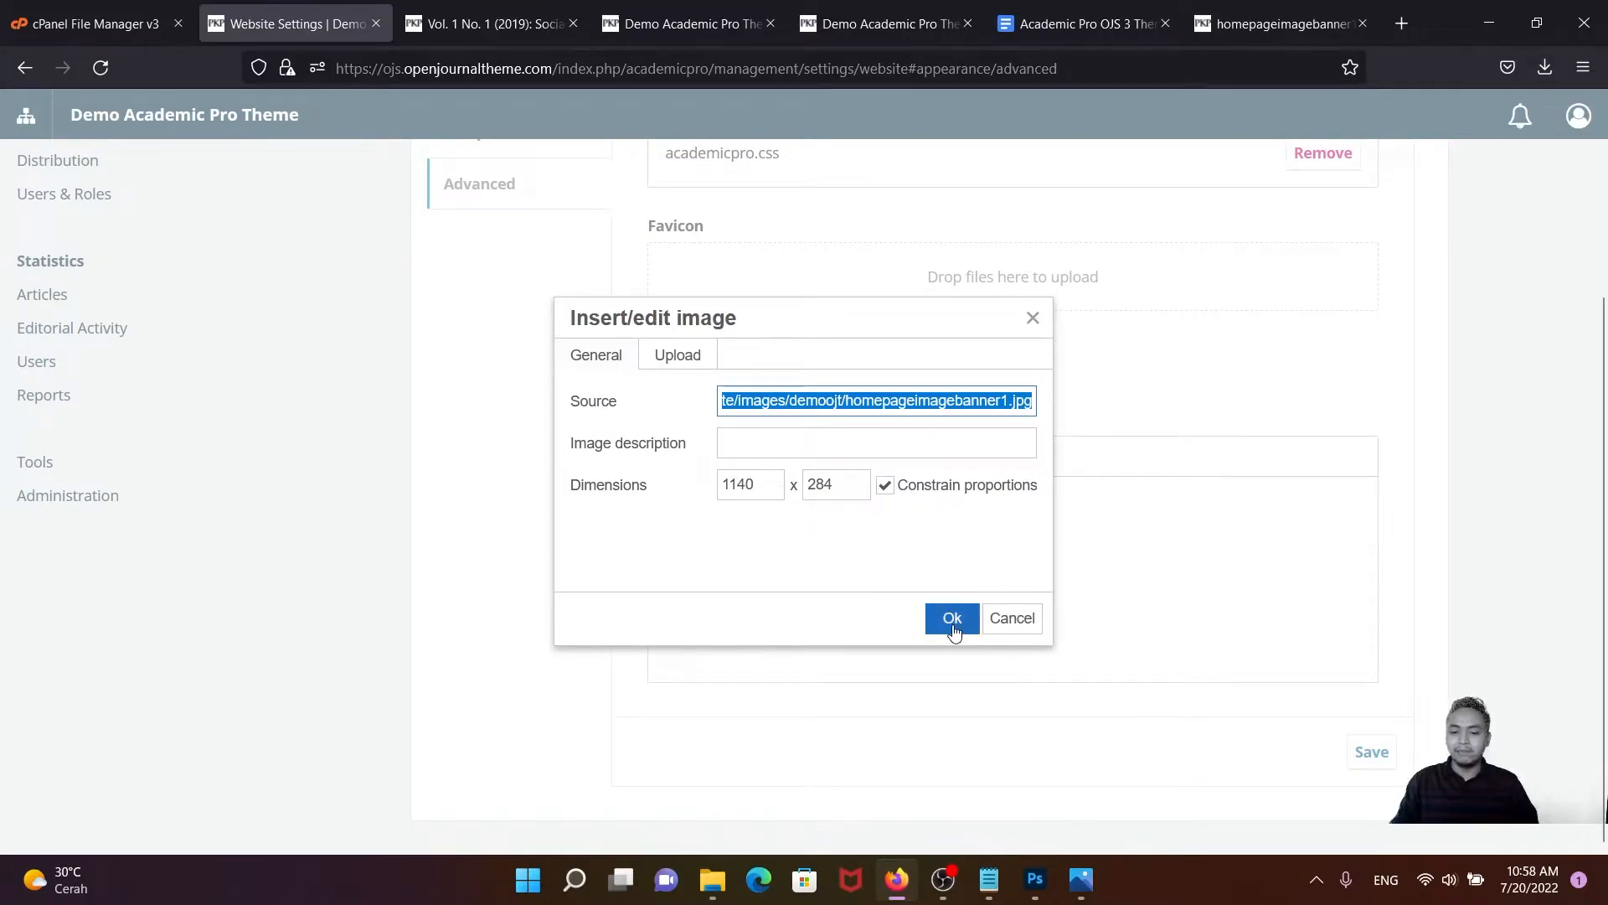
pyautogui.click(930, 401)
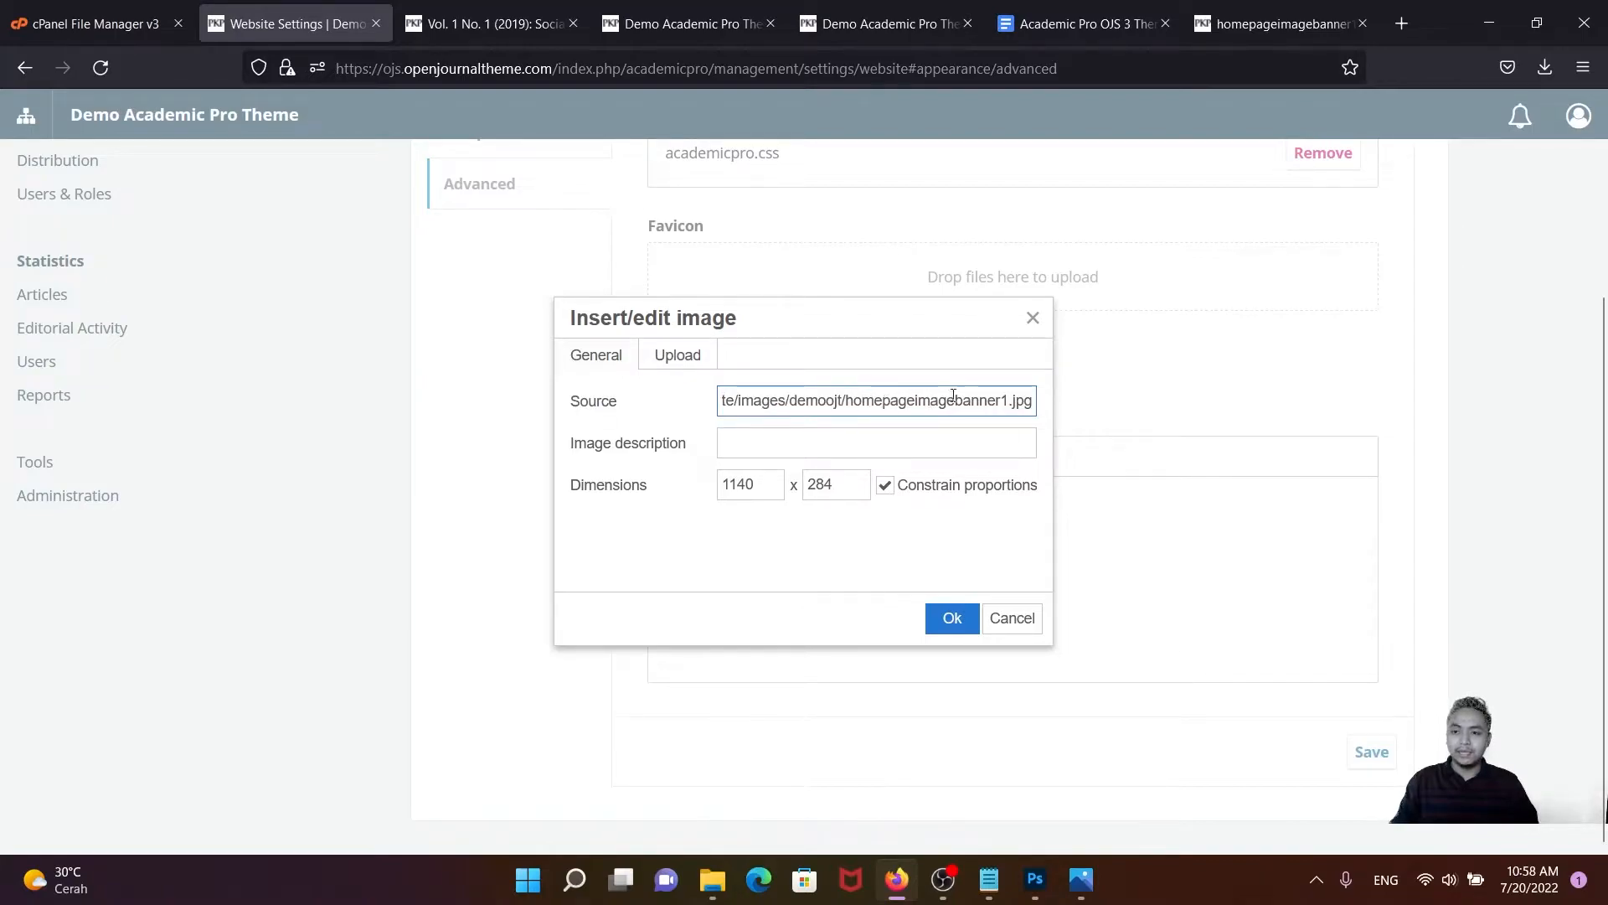
pyautogui.click(1012, 618)
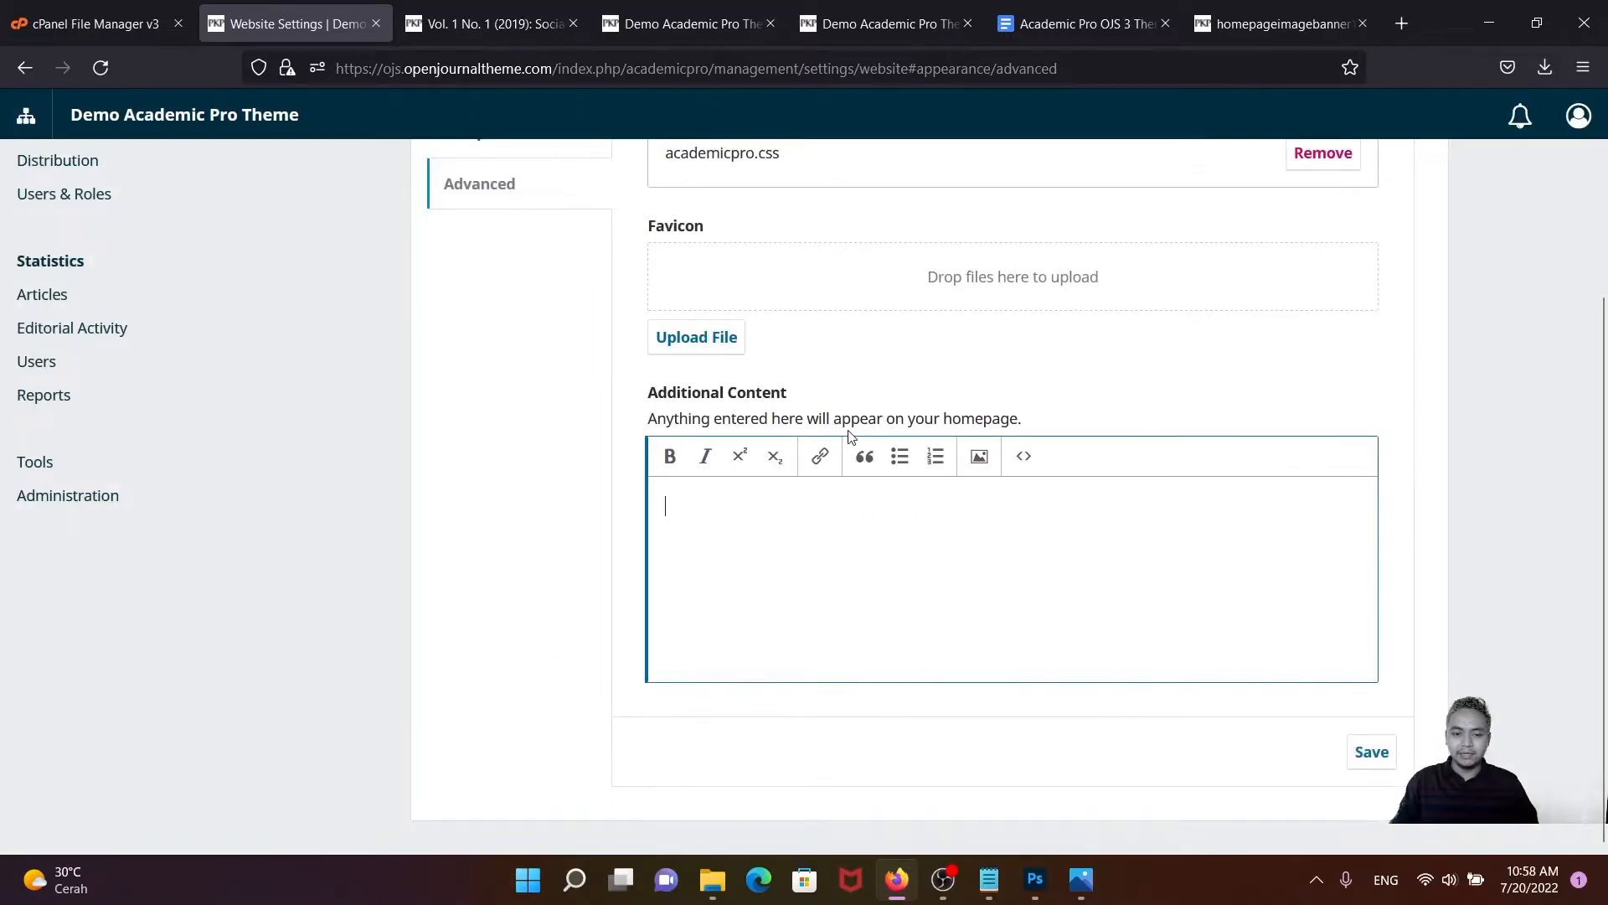
# - Replace the journal style sheet with the edited academicpro.css from the Desktop and save the Advanced settings
pyautogui.scroll(3, 606, 380)
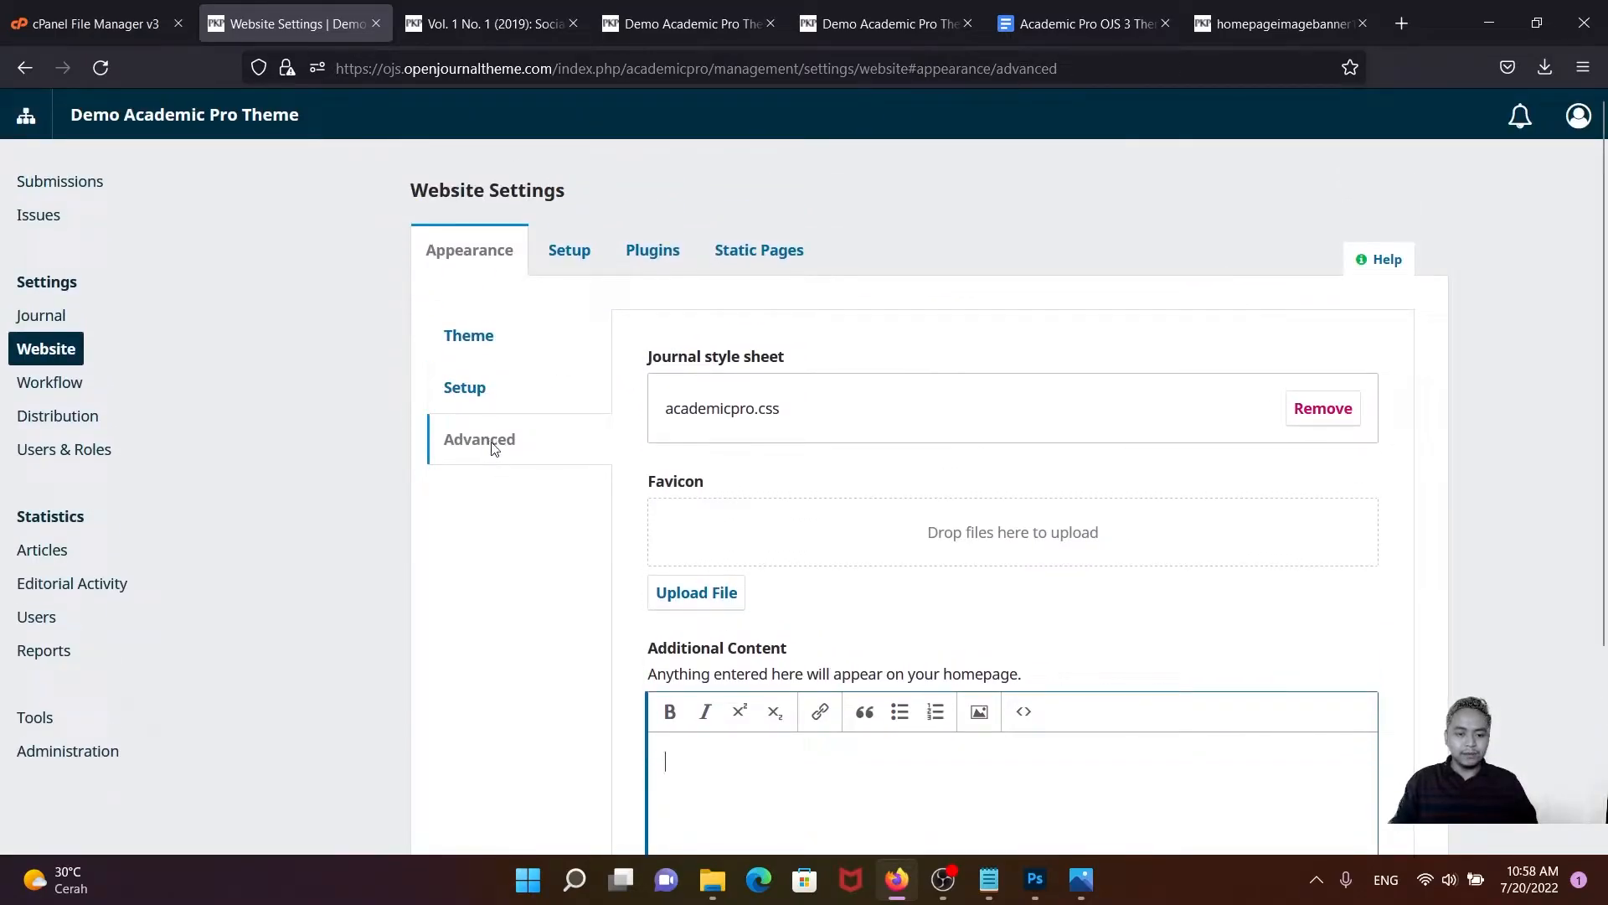
pyautogui.click(1307, 410)
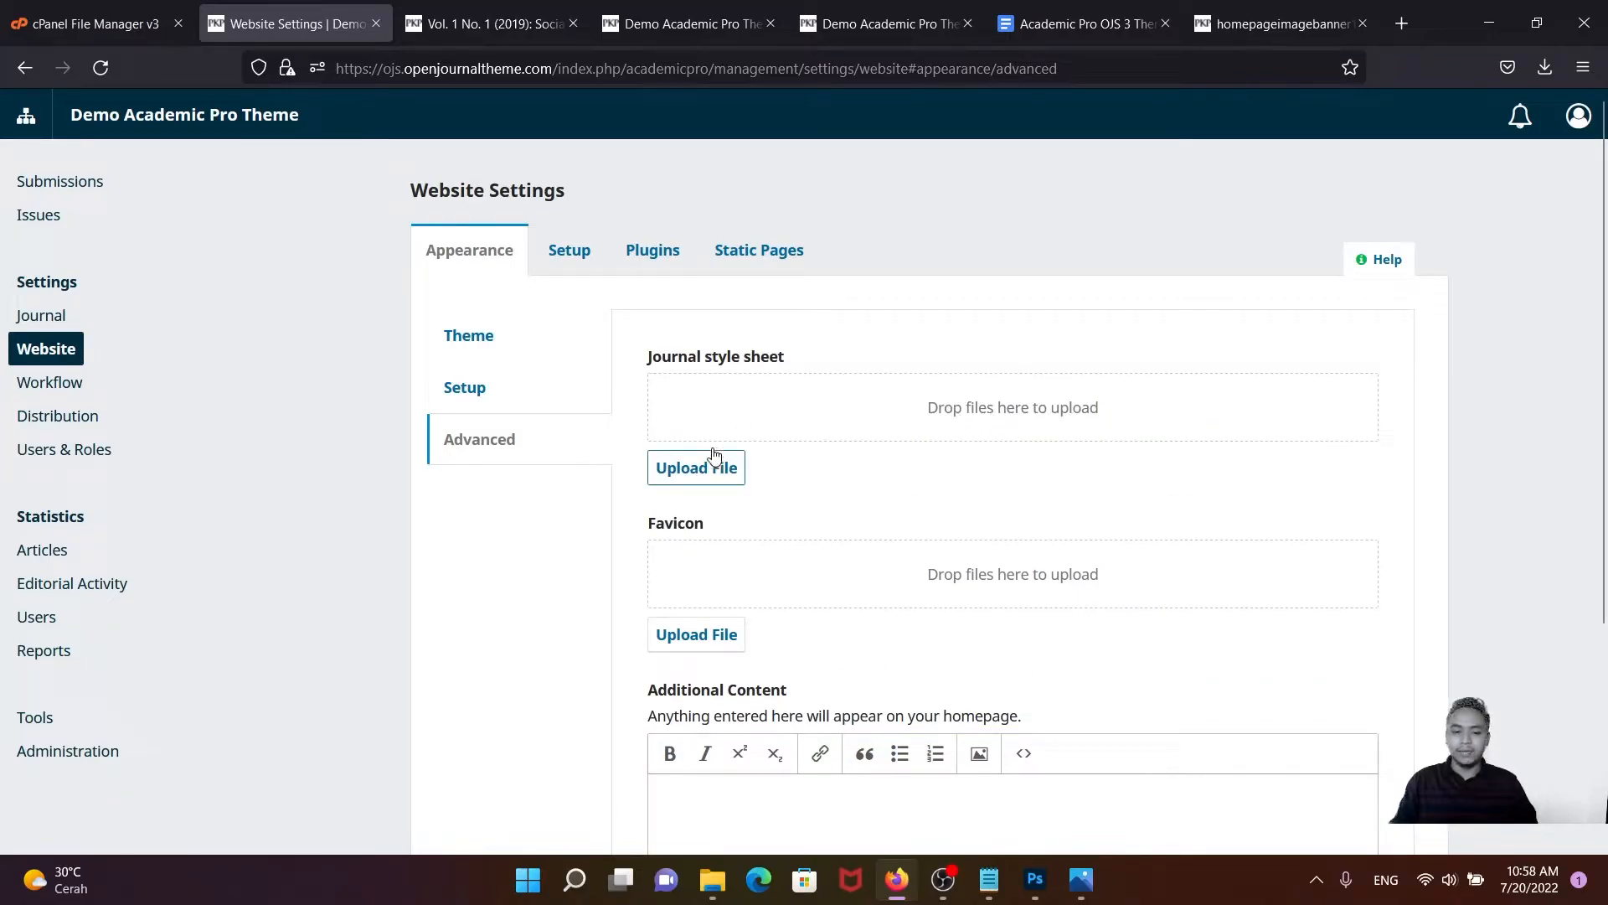
pyautogui.click(689, 472)
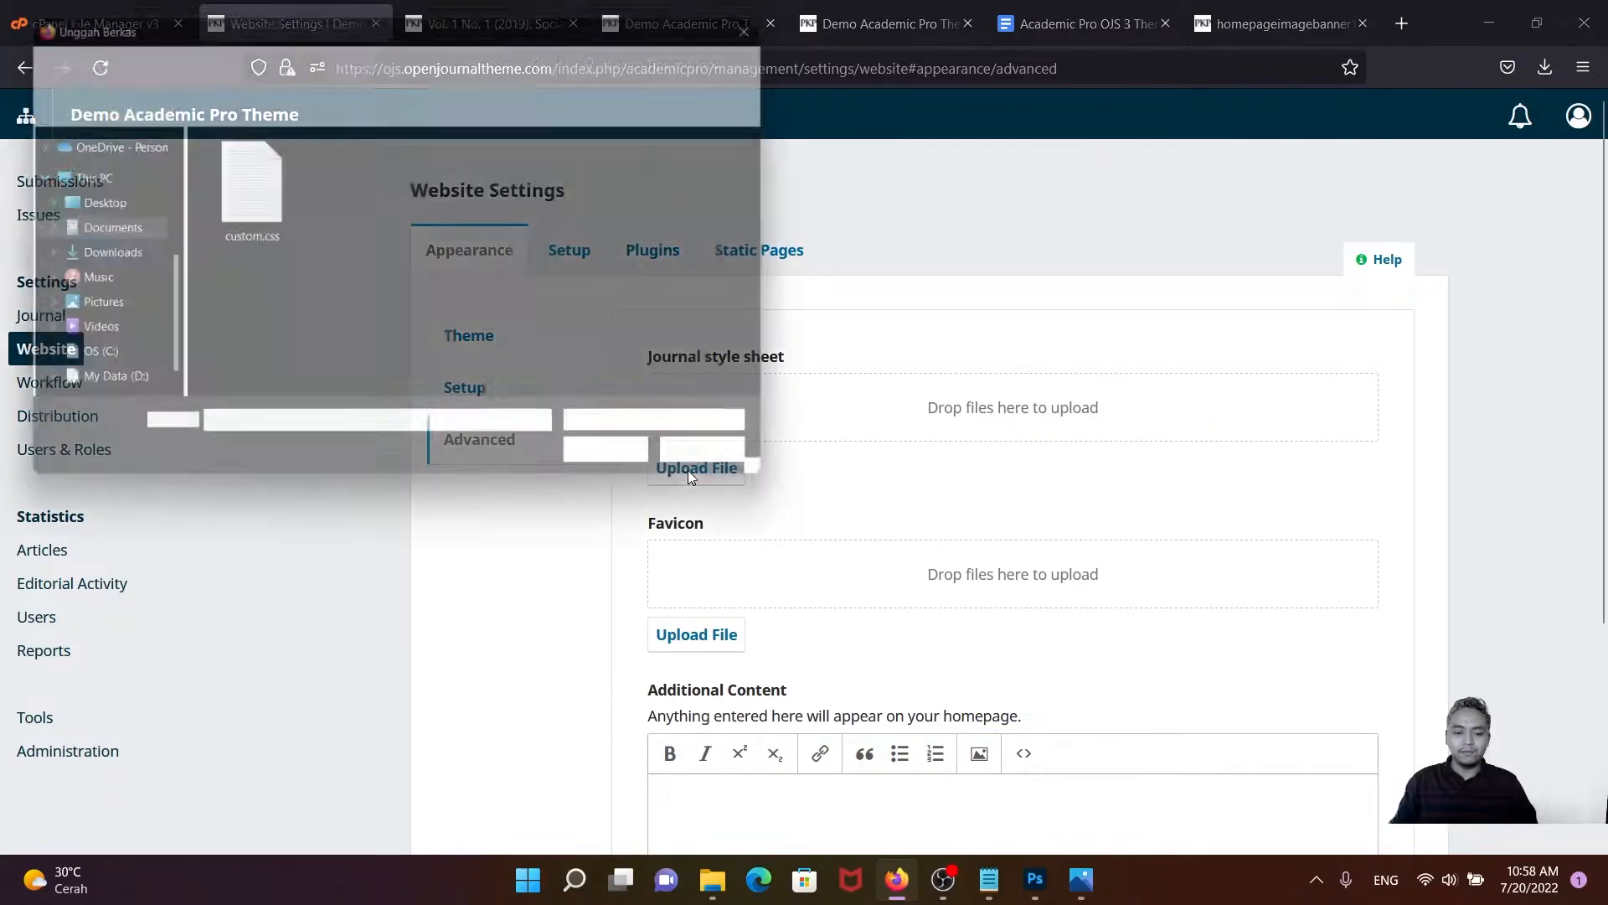
pyautogui.click(79, 210)
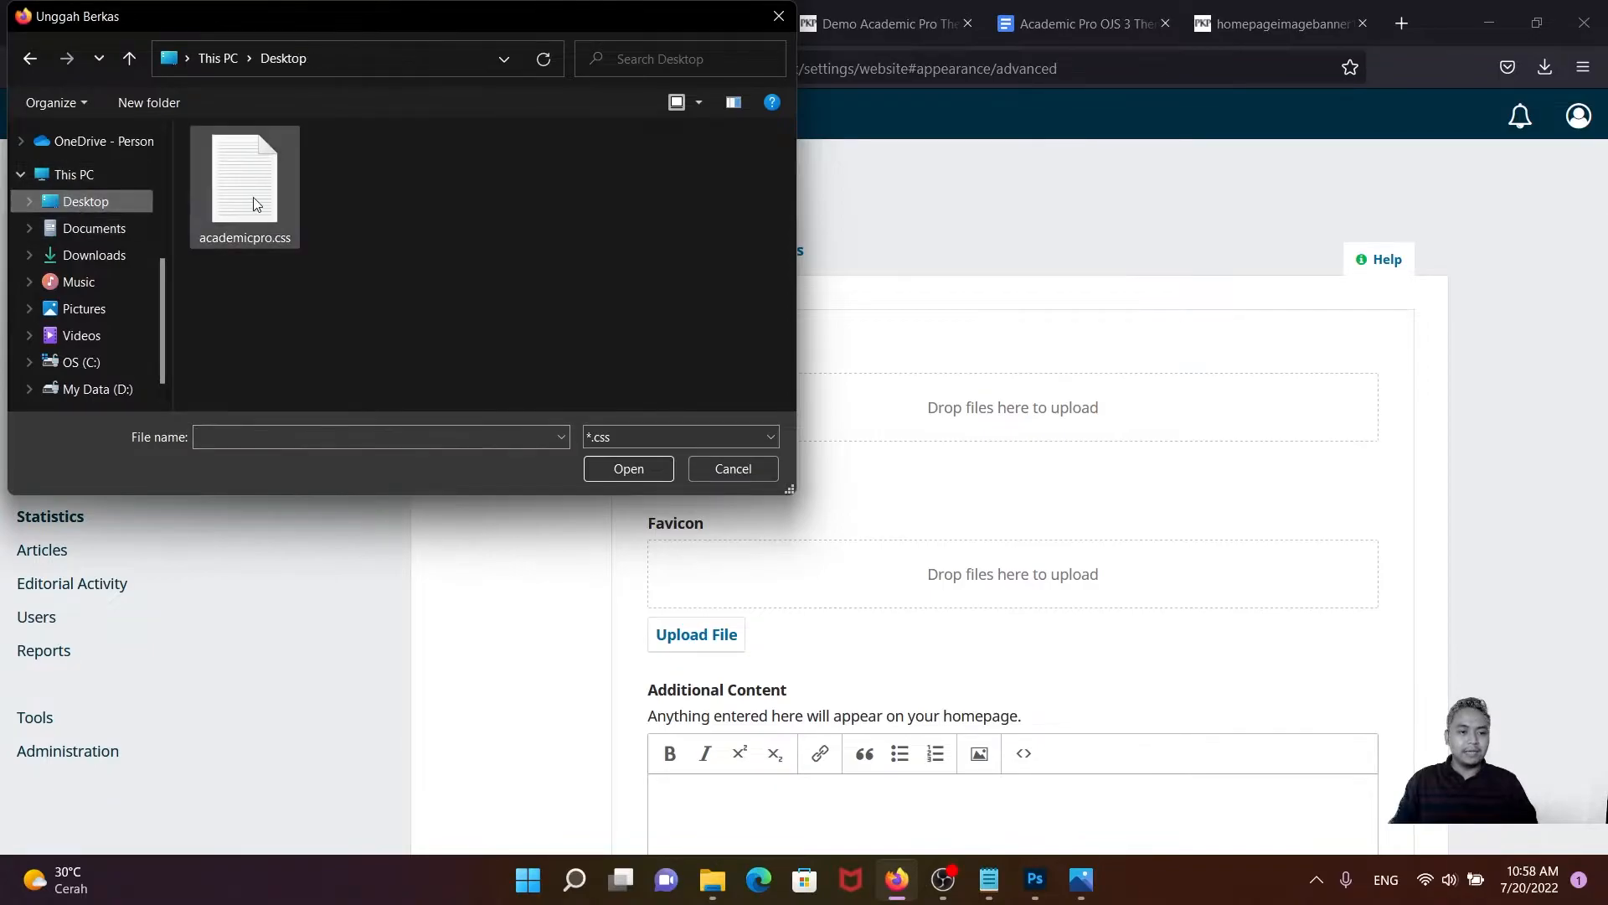
pyautogui.click(293, 210)
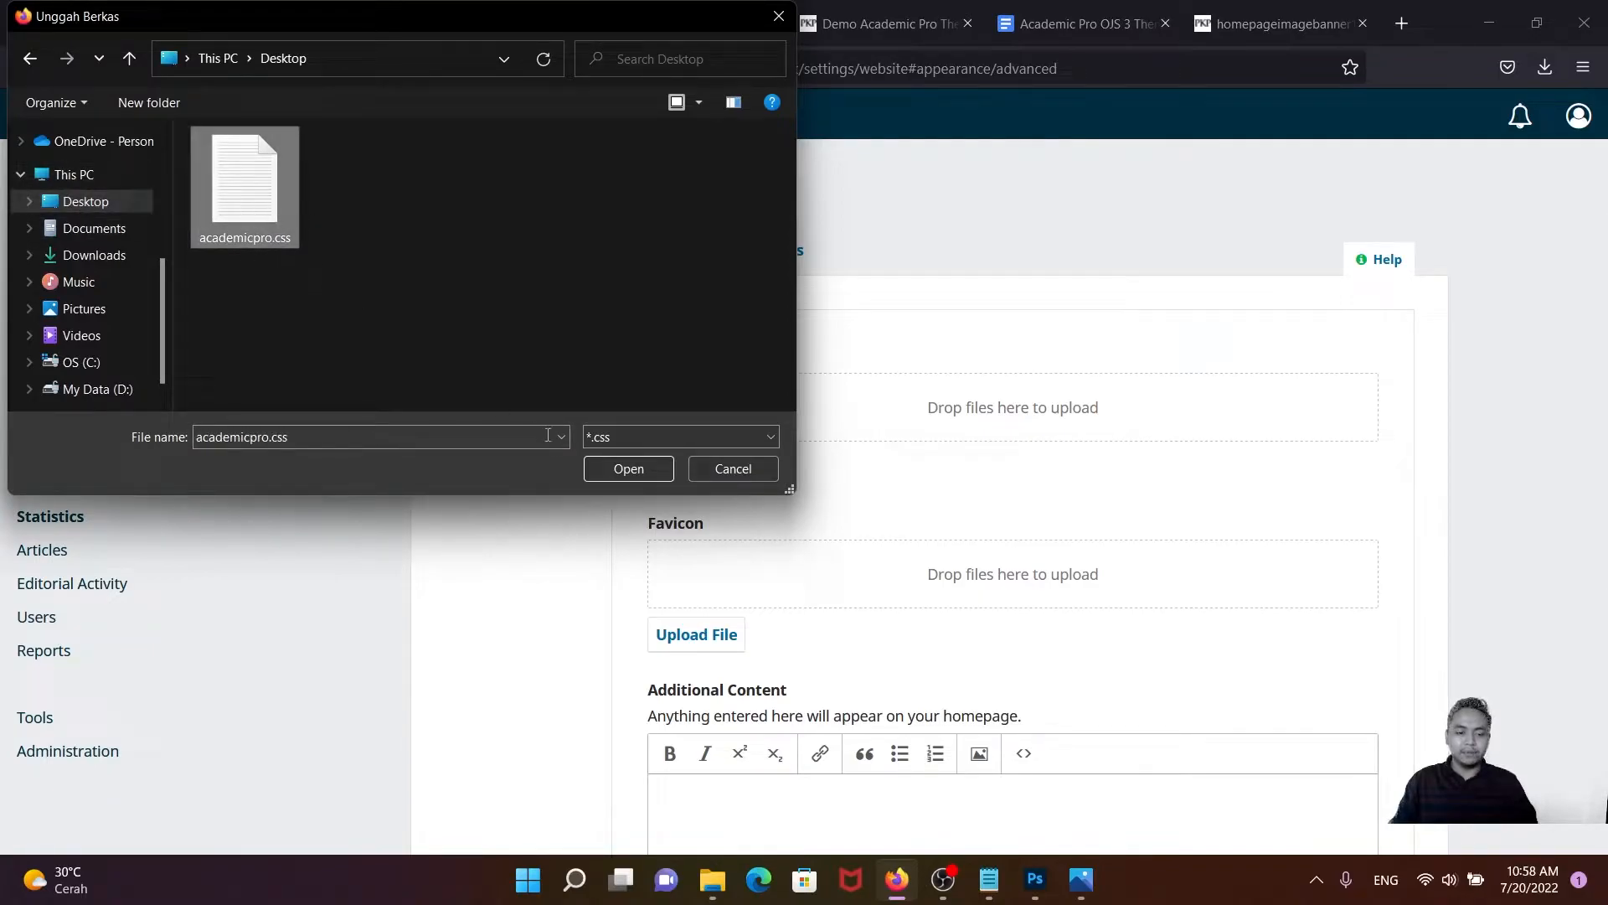
pyautogui.click(621, 467)
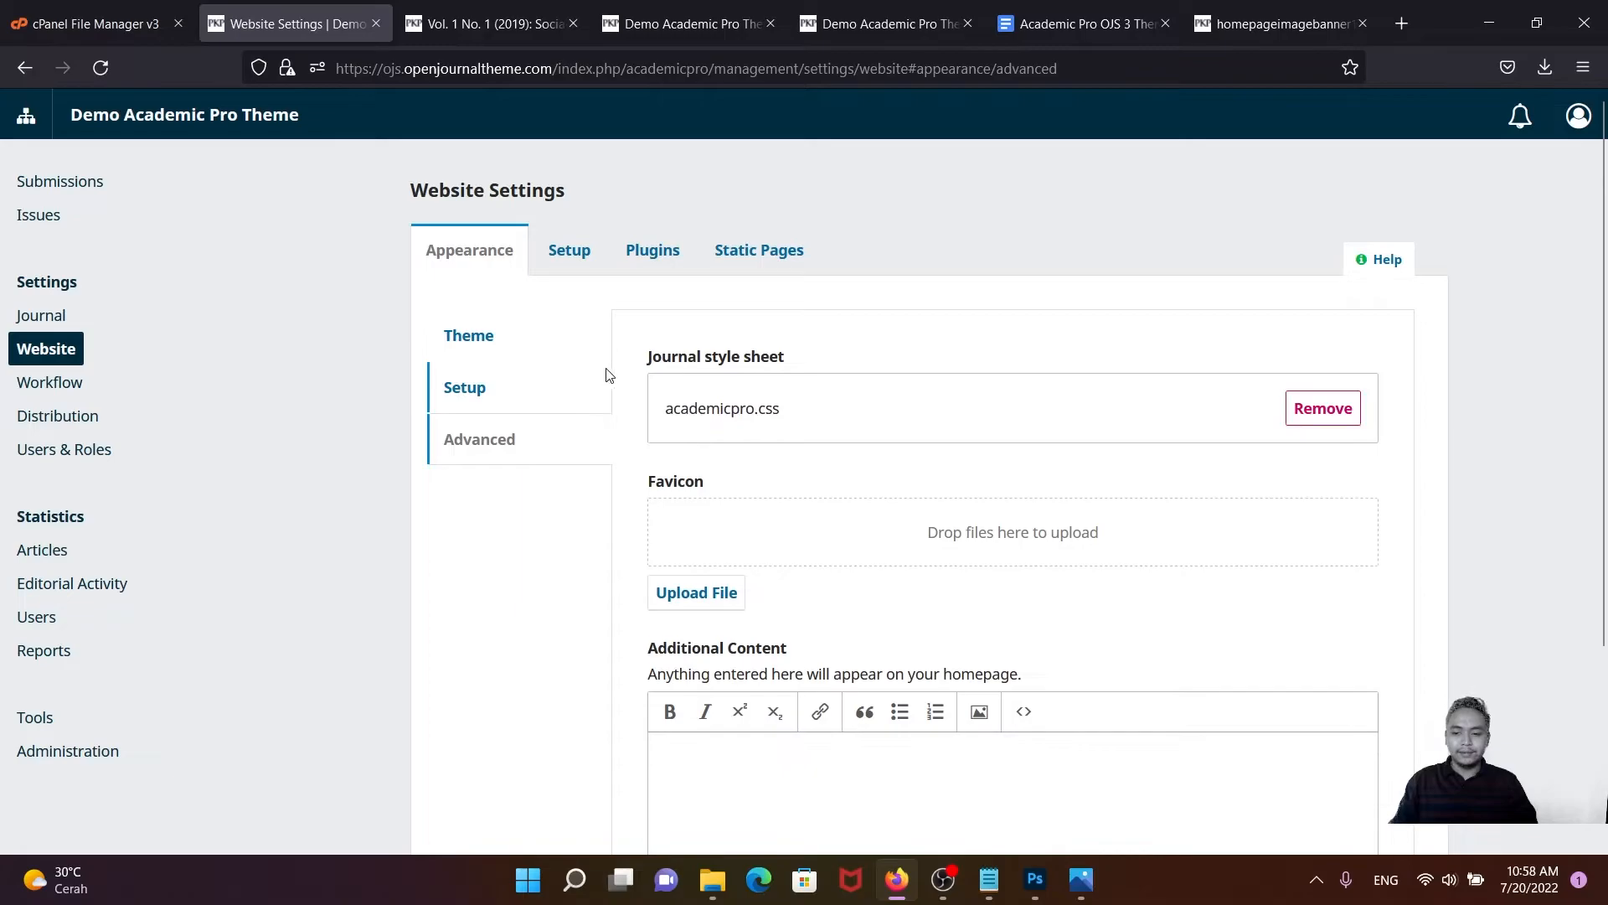
pyautogui.scroll(-3, 607, 375)
pyautogui.click(1369, 752)
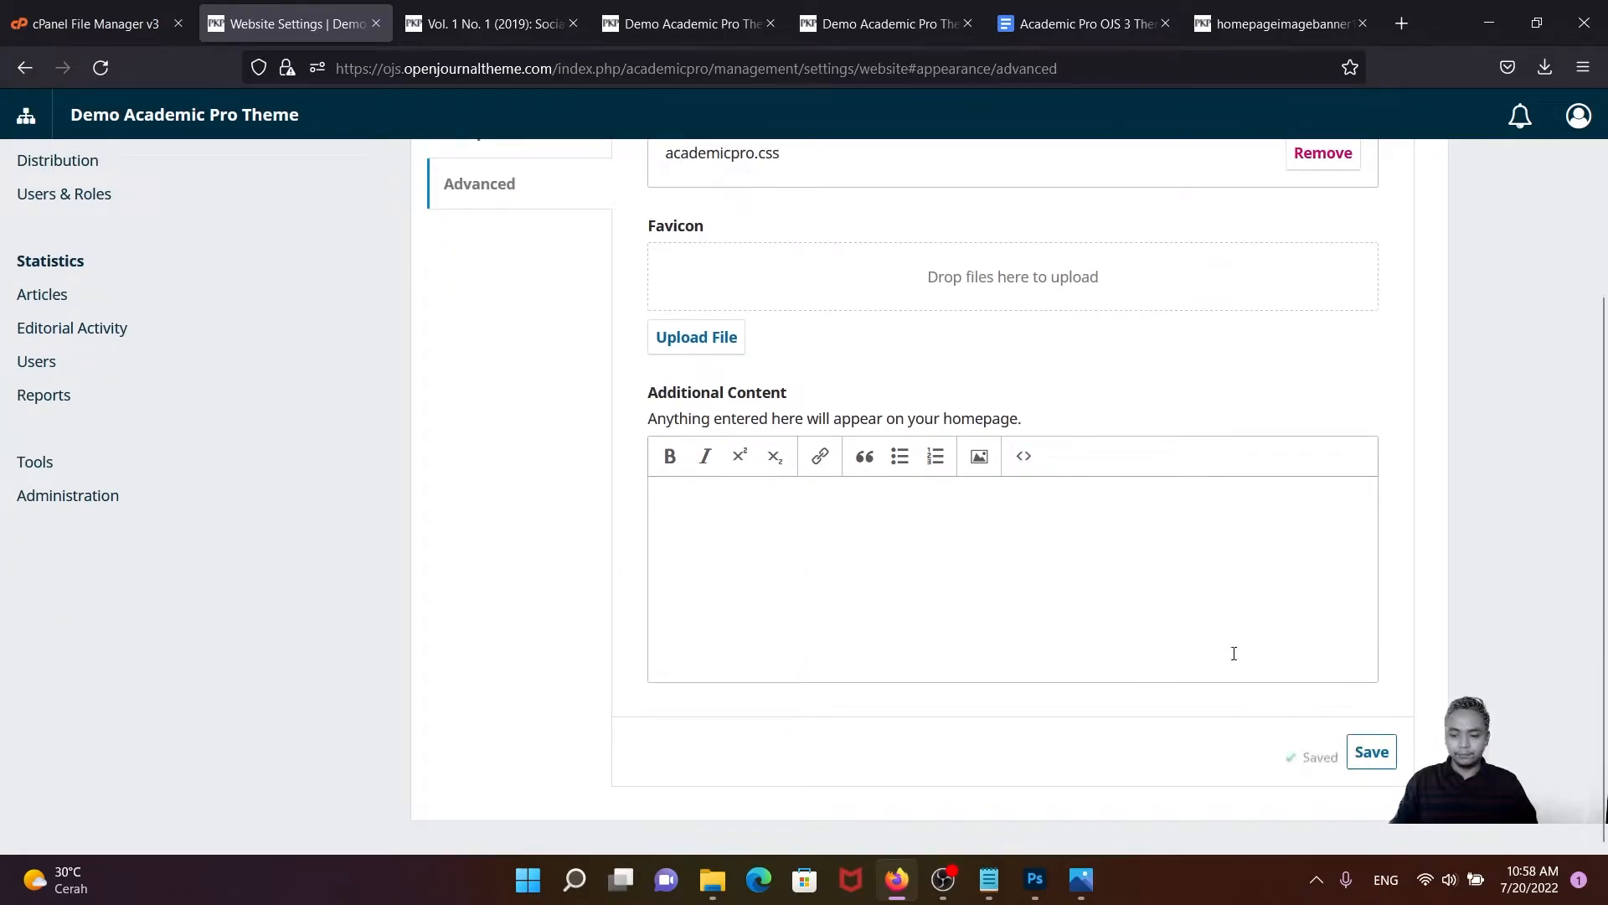
# - Reload the journal homepage and check the background behind the About Journal section
pyautogui.click(878, 25)
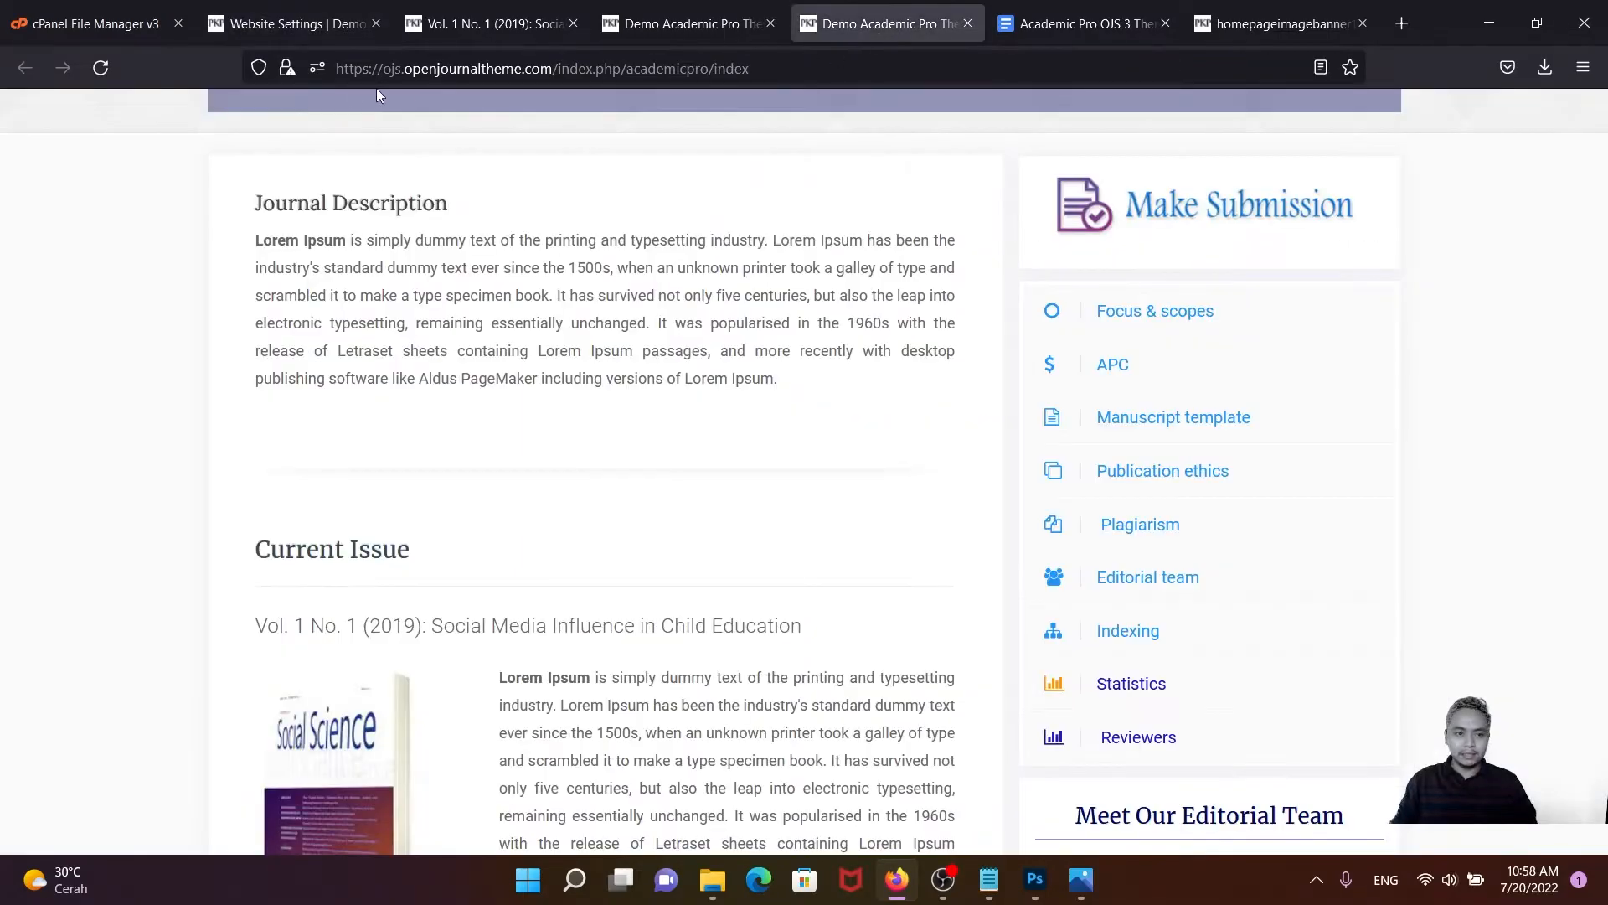
pyautogui.scroll(4, 457, 264)
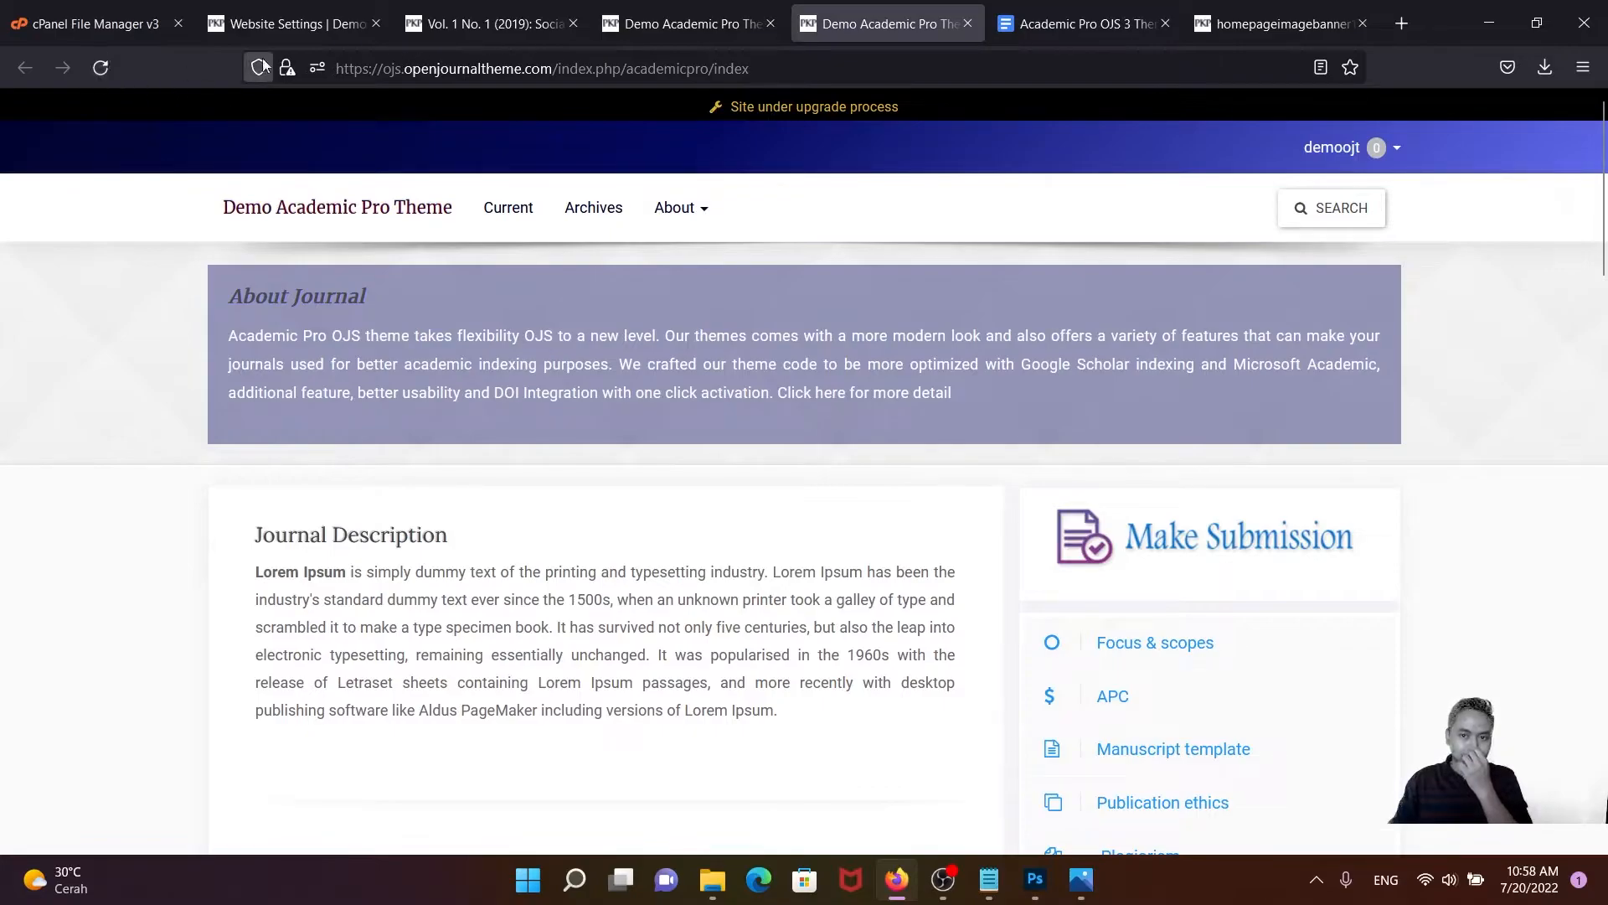
pyautogui.click(687, 23)
pyautogui.click(99, 64)
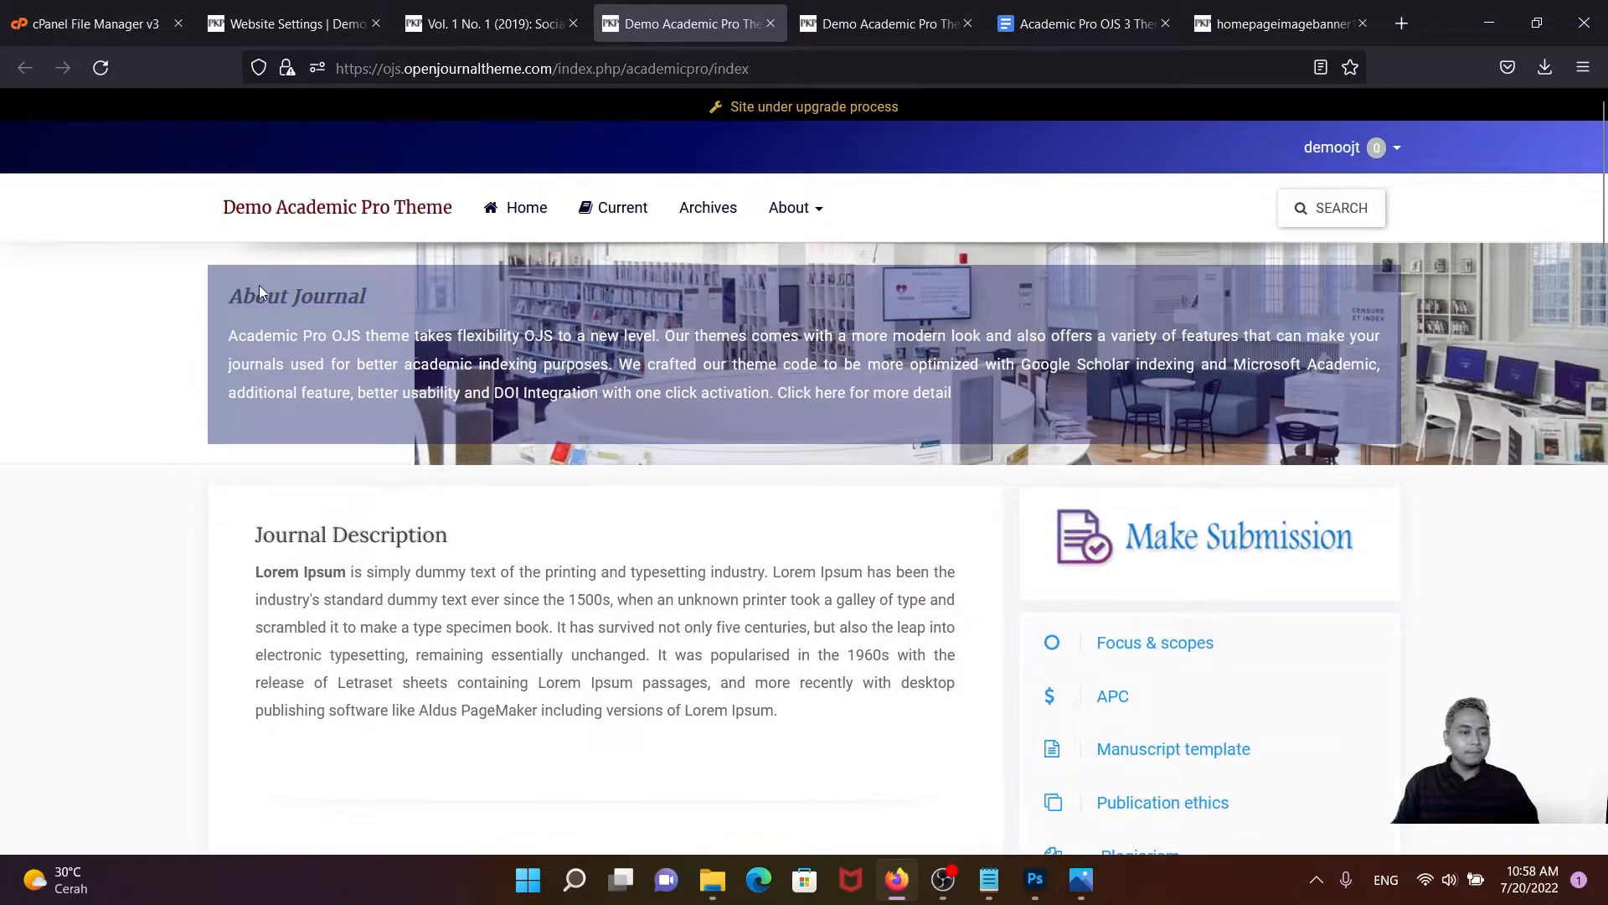
pyautogui.moveTo(224, 298); pyautogui.dragTo(374, 300)
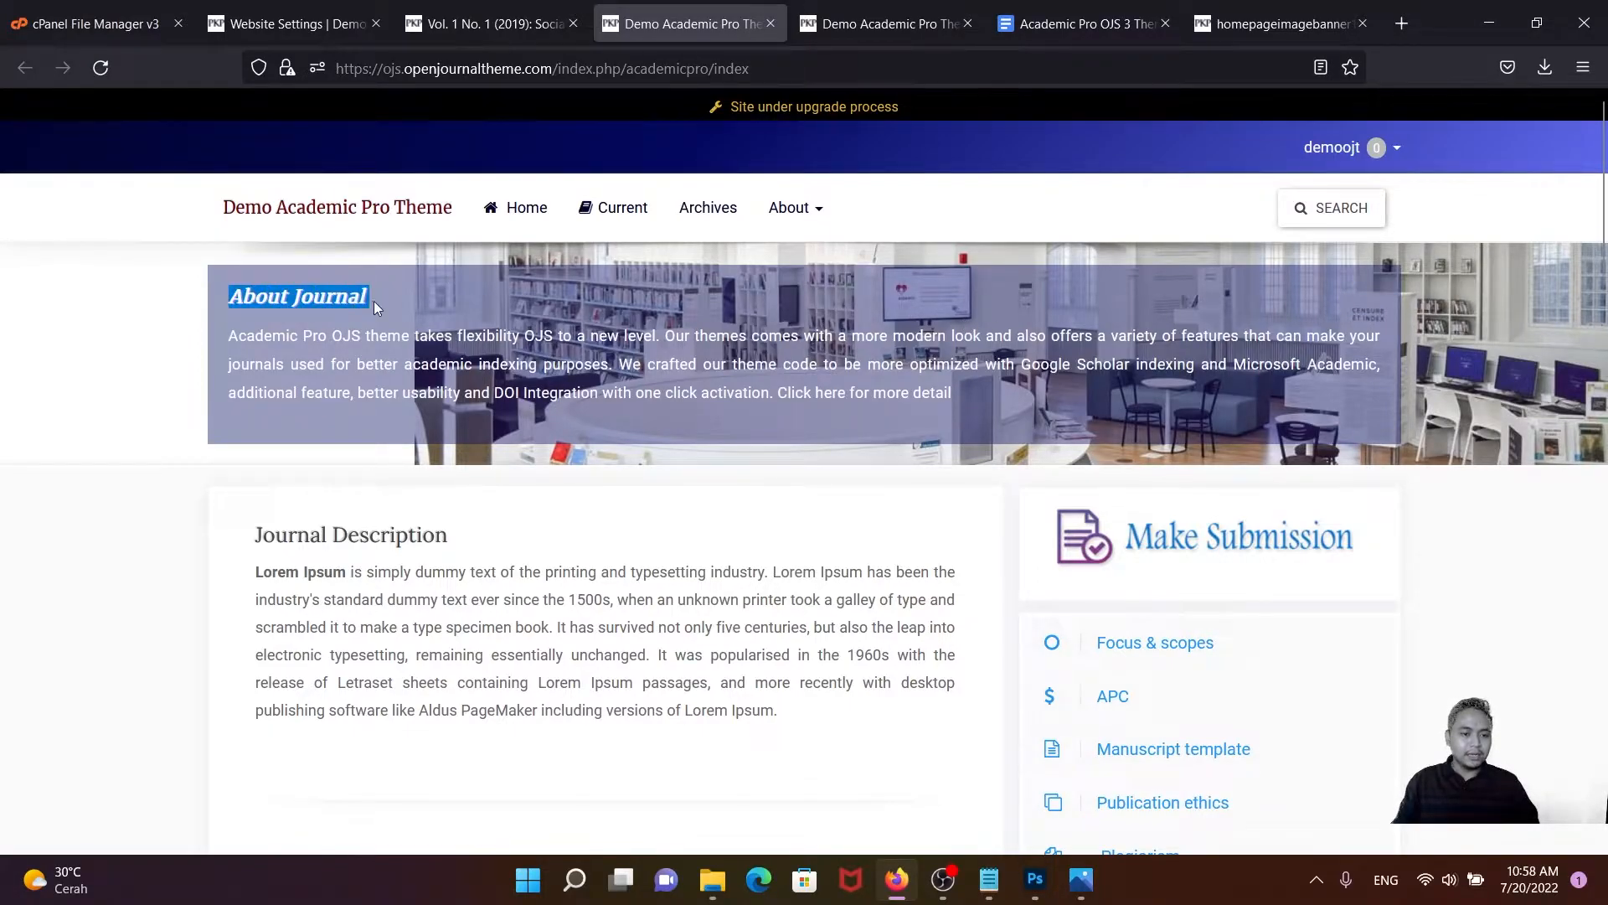
pyautogui.click(209, 298)
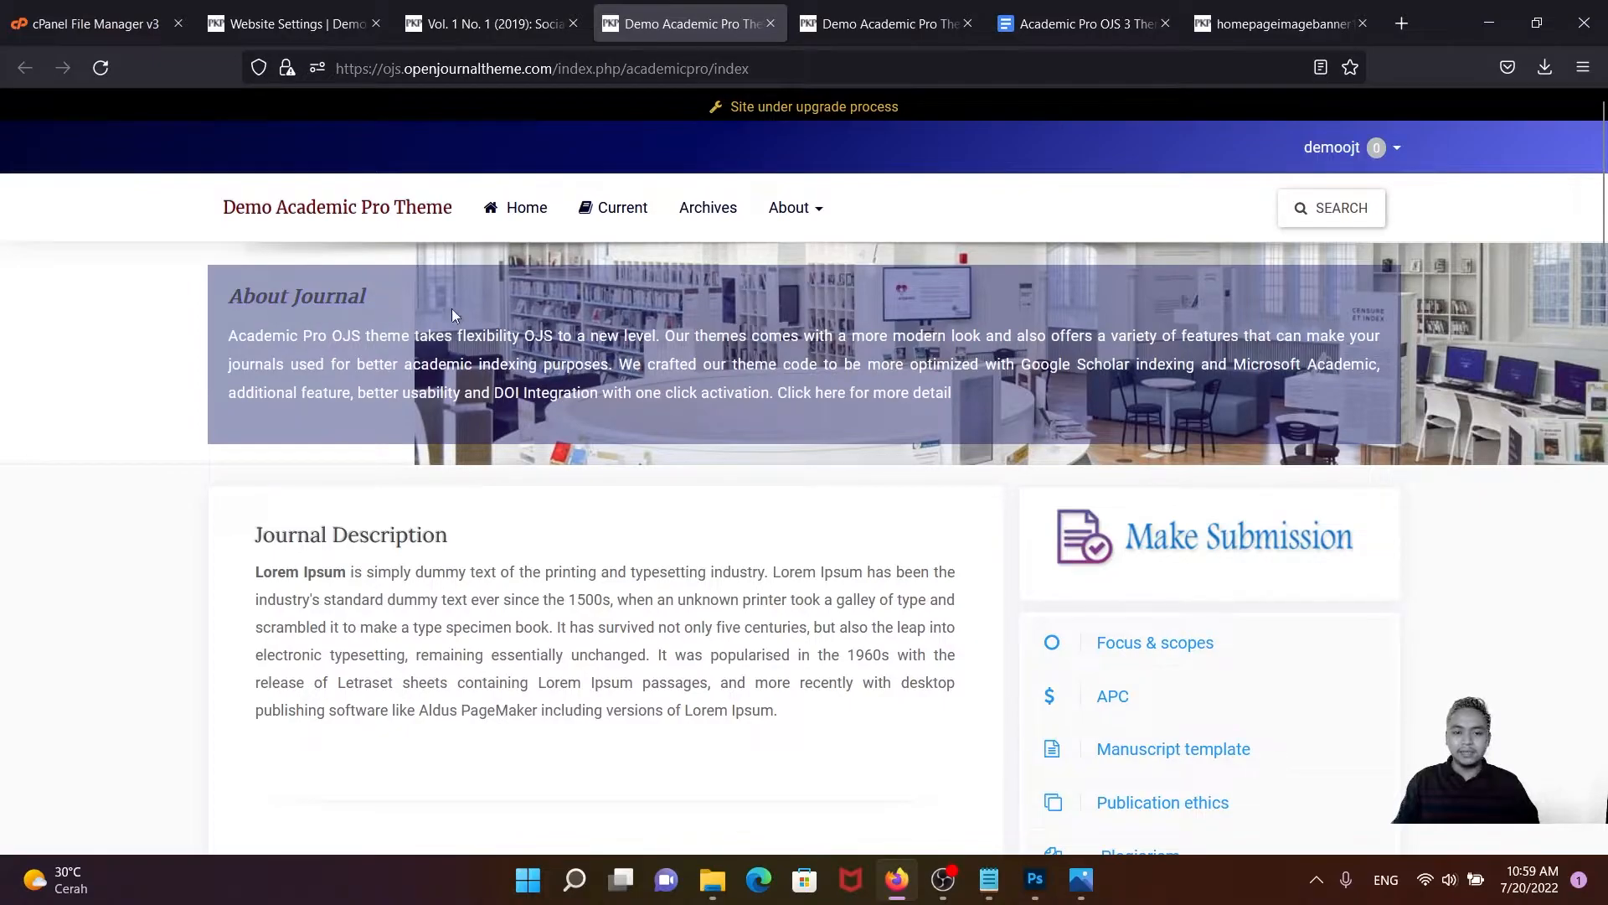
# - Remove the academicpro.css journal style sheet in the Advanced appearance settings and save
pyautogui.click(477, 22)
pyautogui.click(321, 8)
pyautogui.scroll(5, 1090, 410)
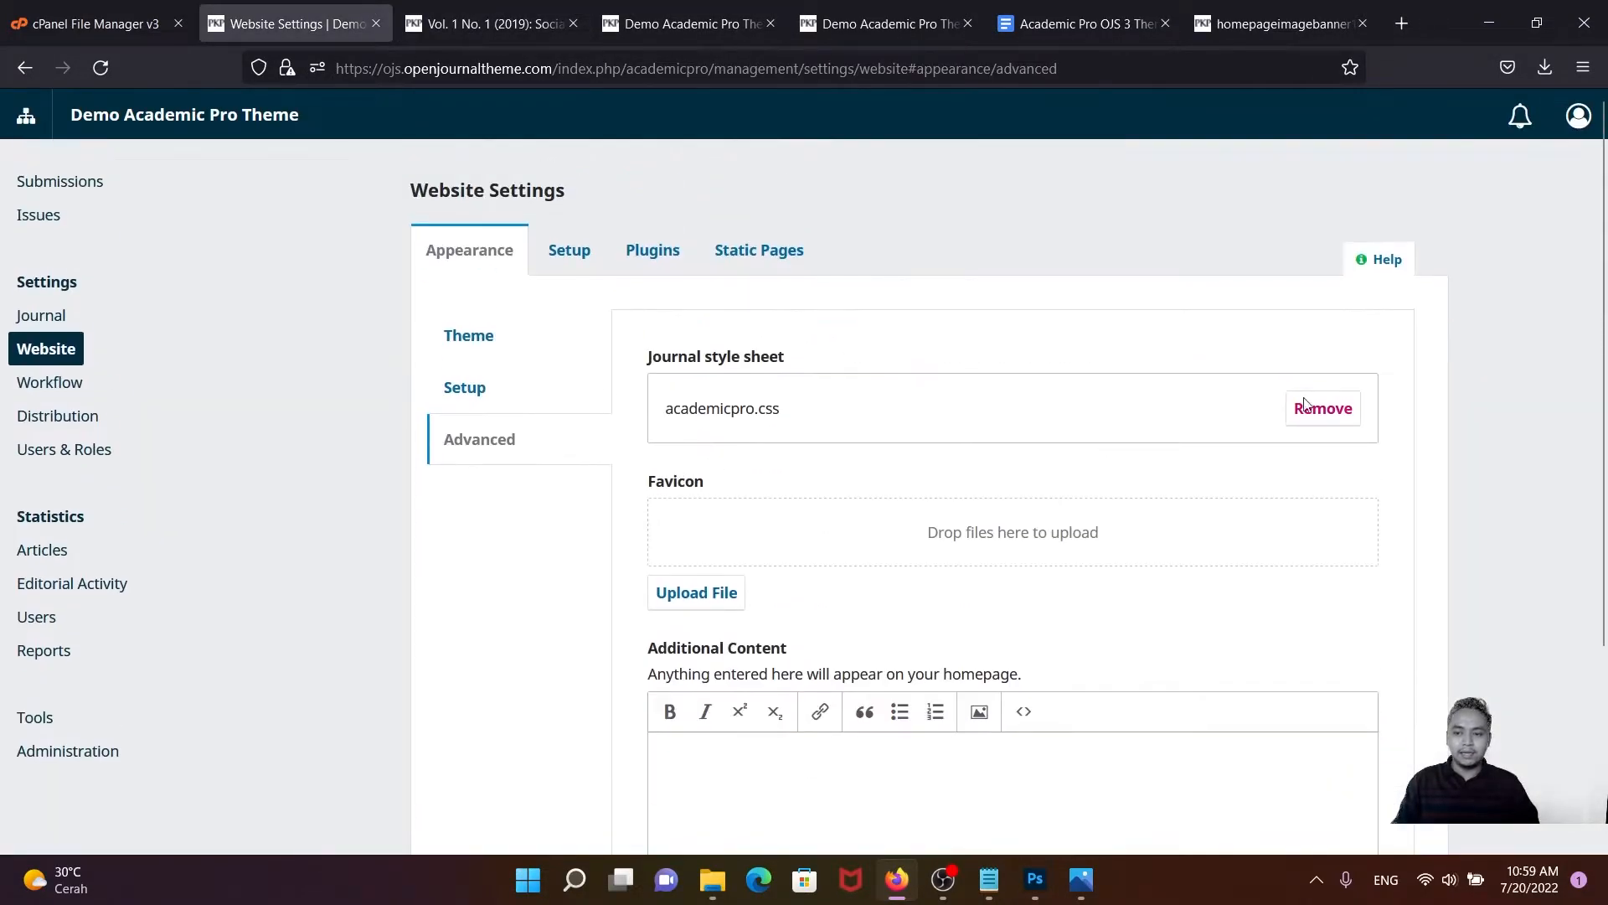
pyautogui.click(1338, 407)
pyautogui.scroll(-4, 1265, 442)
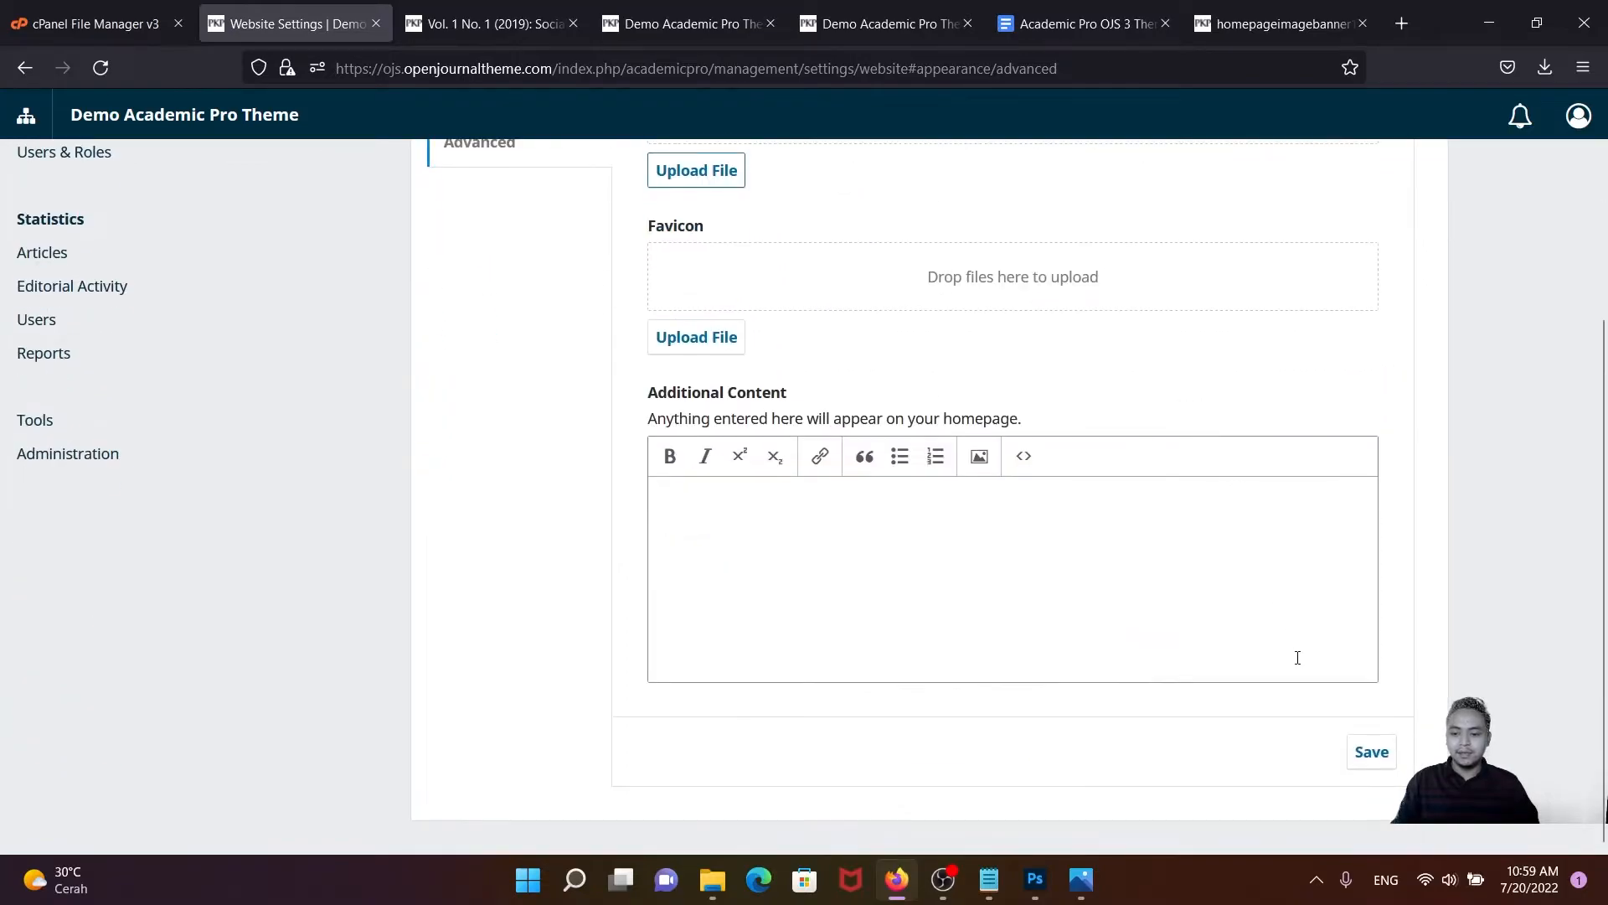
pyautogui.click(1371, 753)
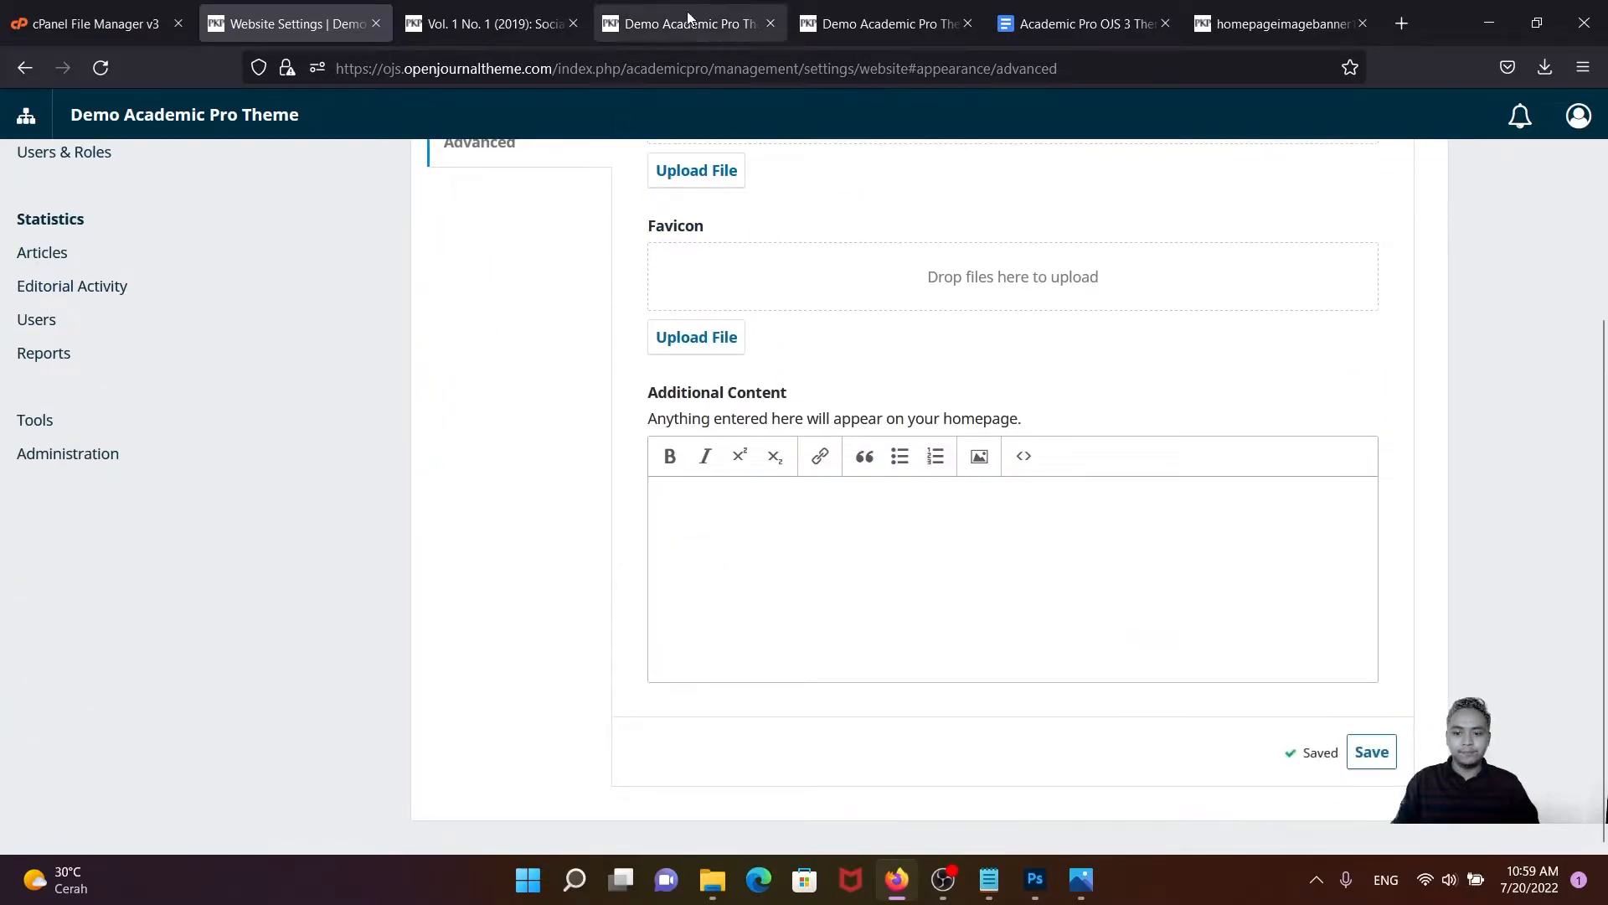
# - Close the duplicate journal homepage tab and reload the remaining homepage to check its header background
pyautogui.click(888, 24)
pyautogui.click(967, 23)
pyautogui.click(686, 24)
pyautogui.click(100, 67)
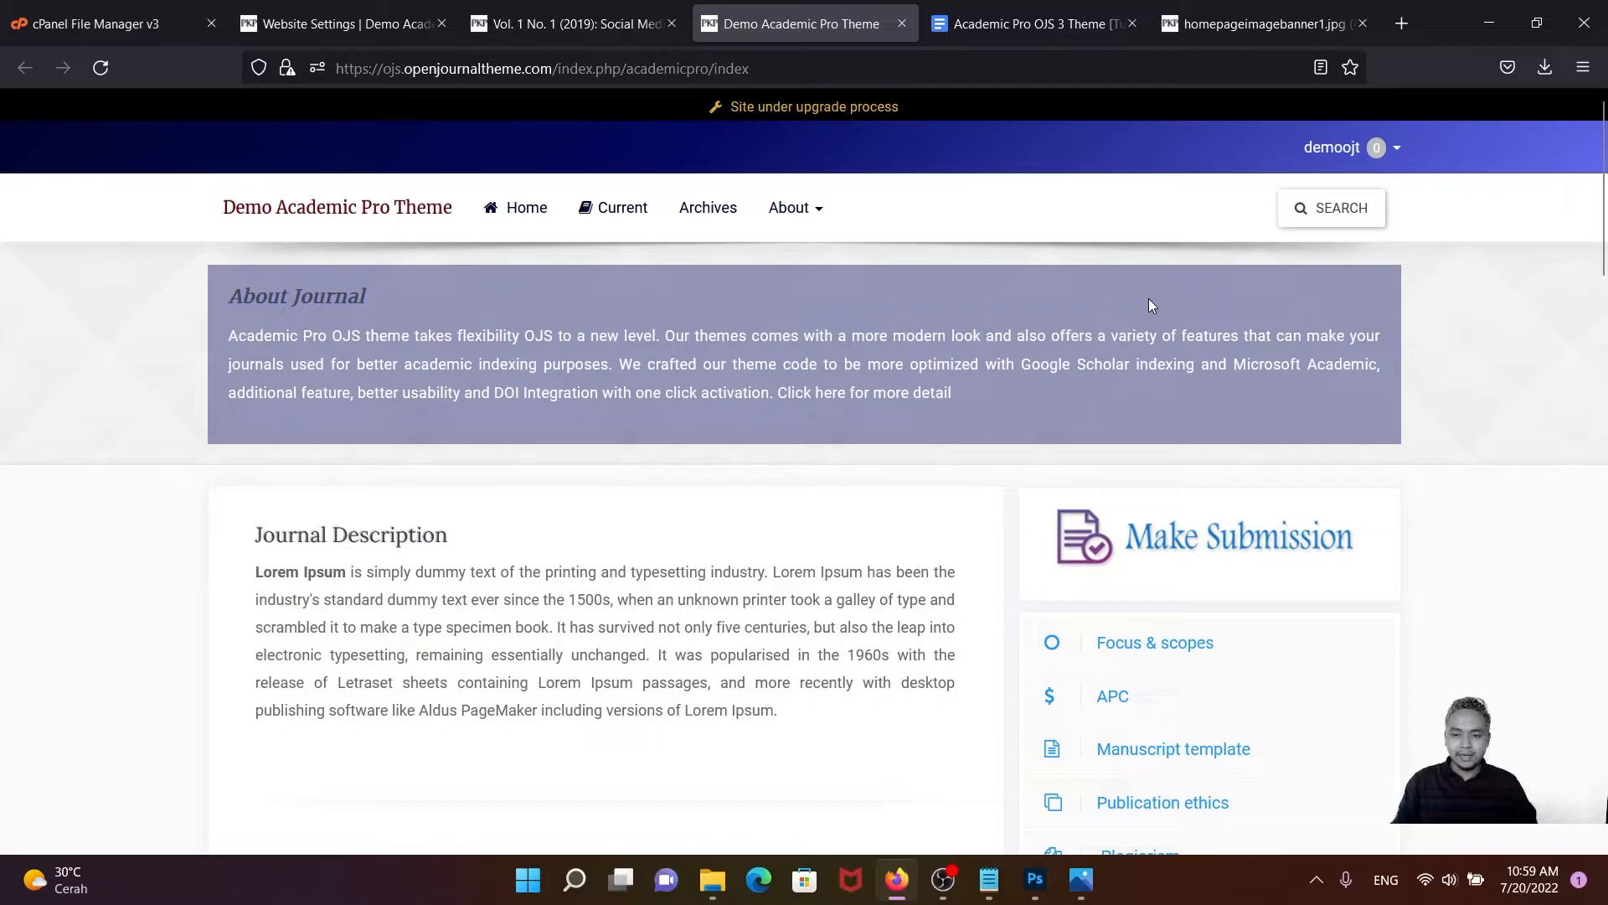
# - Return to Website Settings and open the Setup section of the Appearance settings
pyautogui.click(352, 27)
pyautogui.scroll(4, 428, 251)
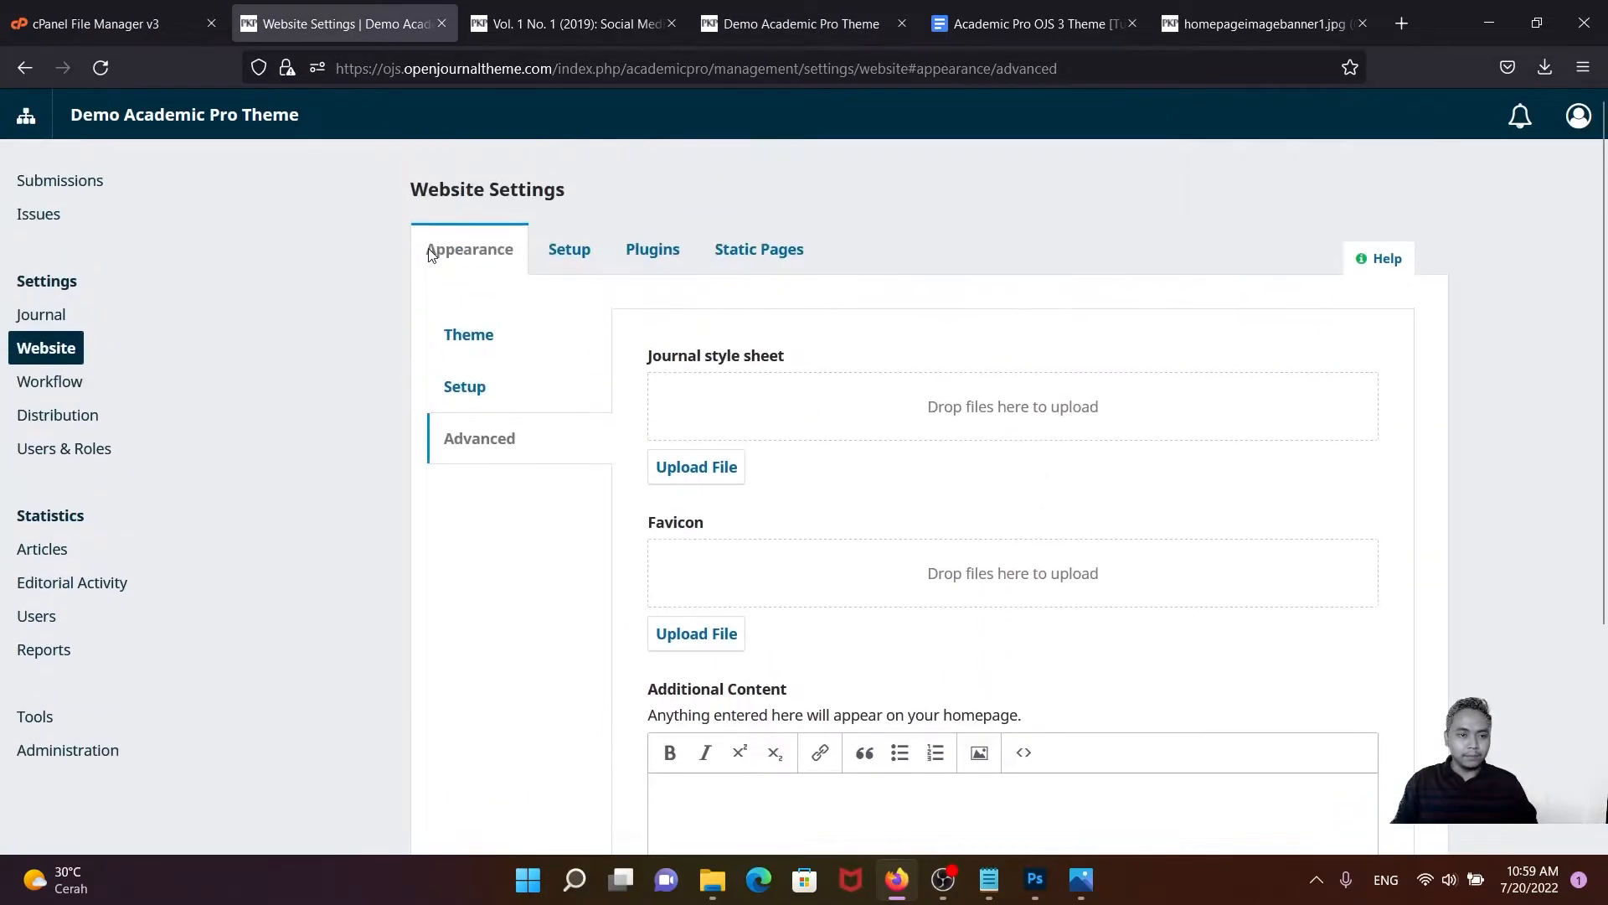
pyautogui.click(469, 339)
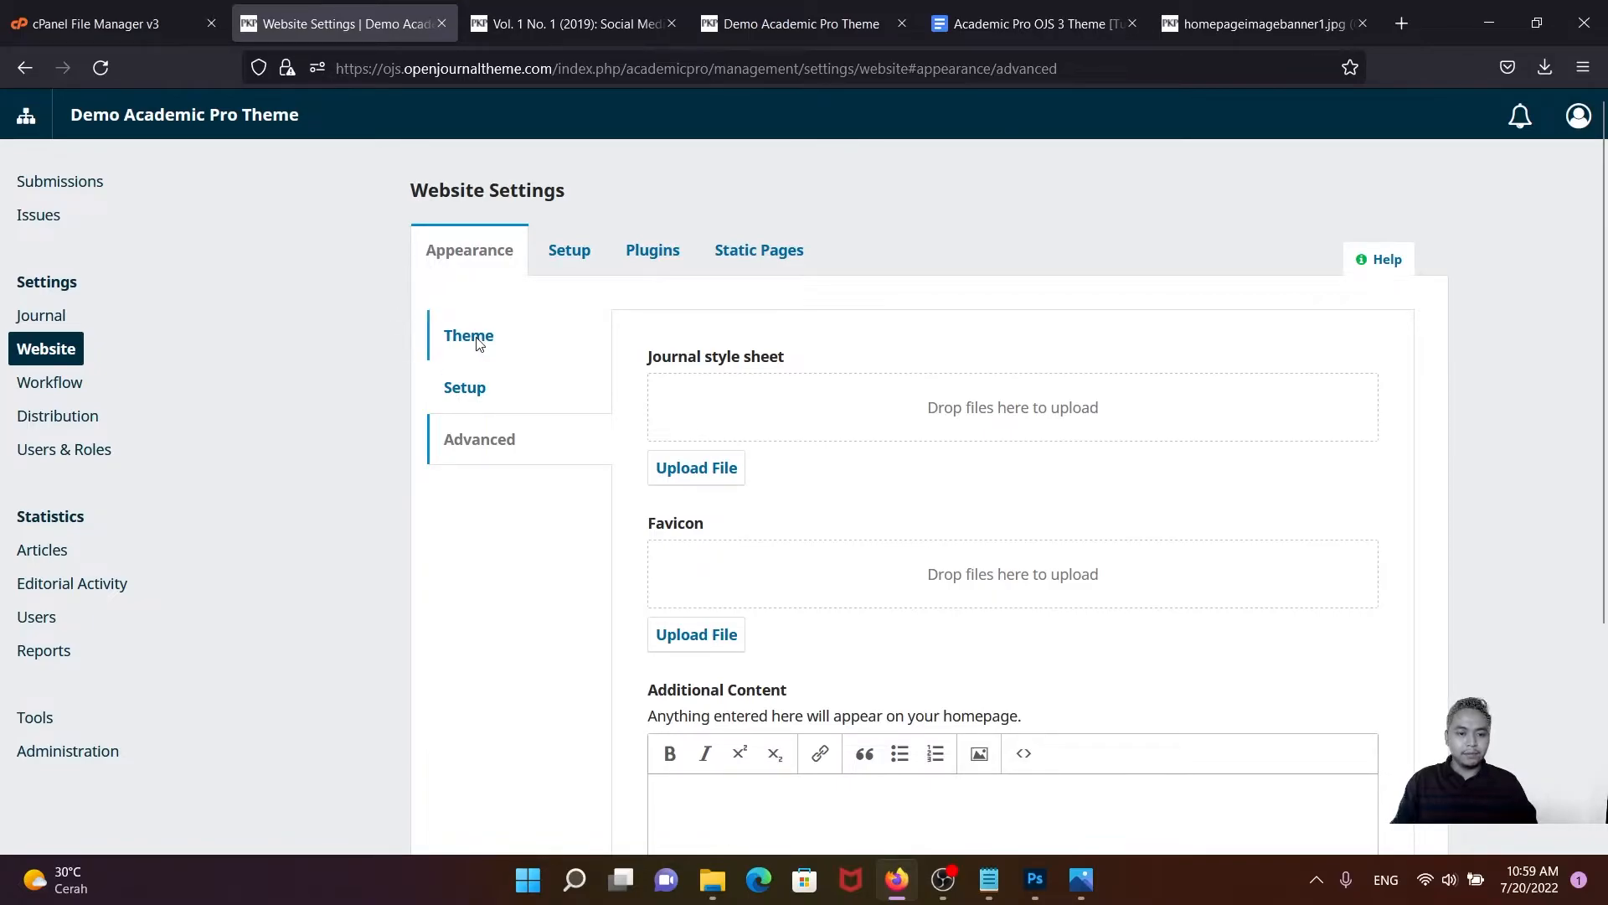
pyautogui.click(462, 394)
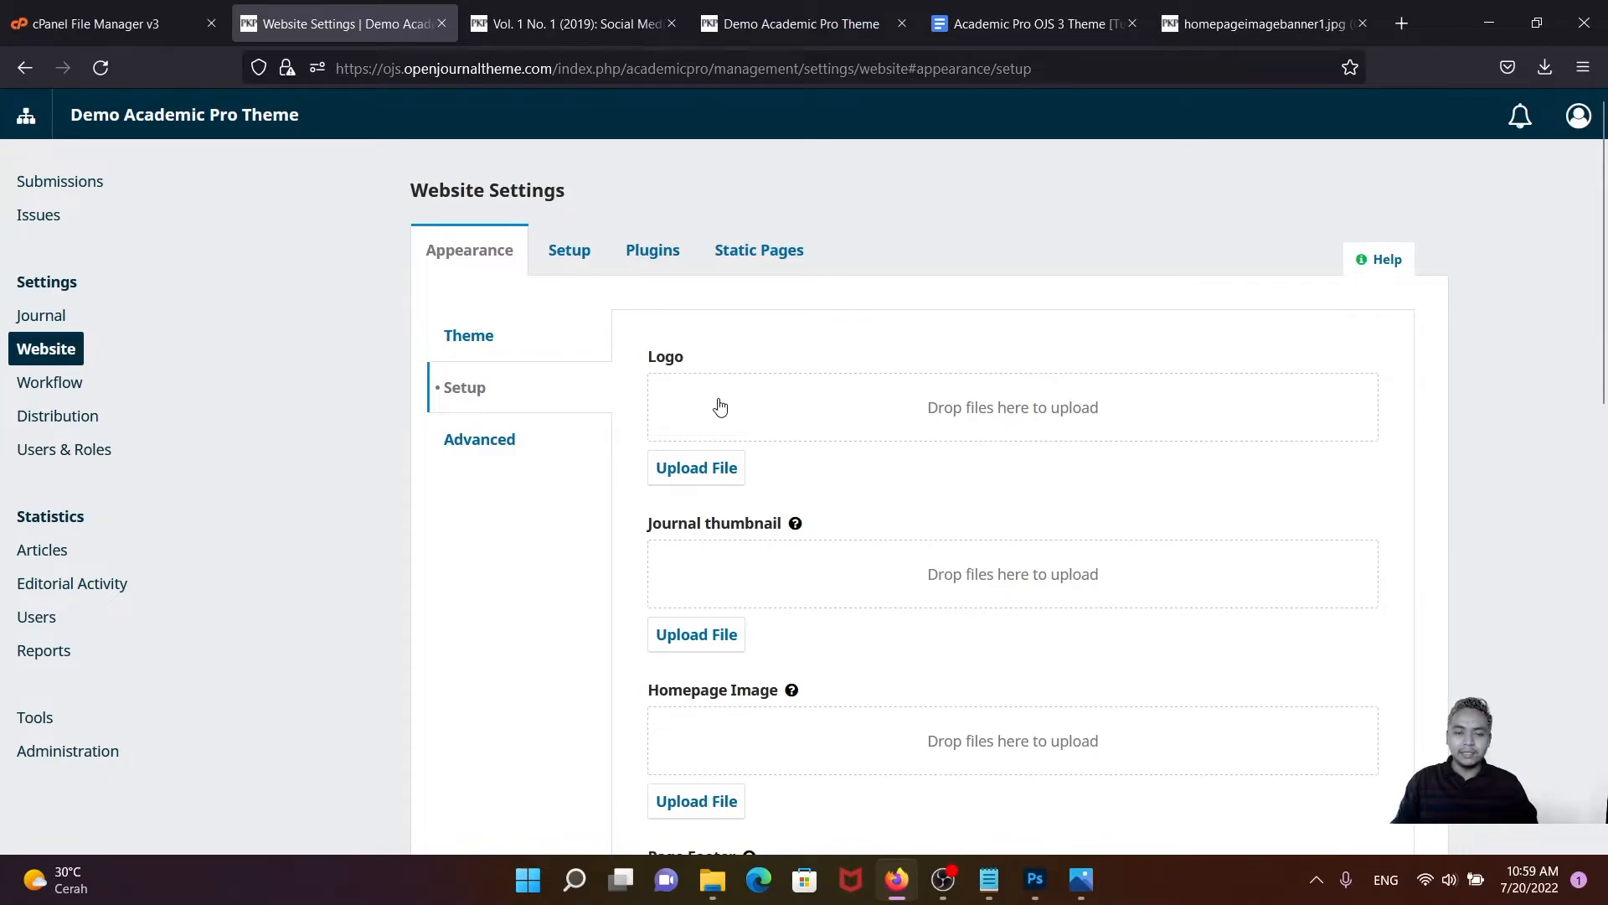
# - Preview homepageImageBanner1.jpg from the Tips and trick folder in File Explorer, and close the preview
pyautogui.click(714, 881)
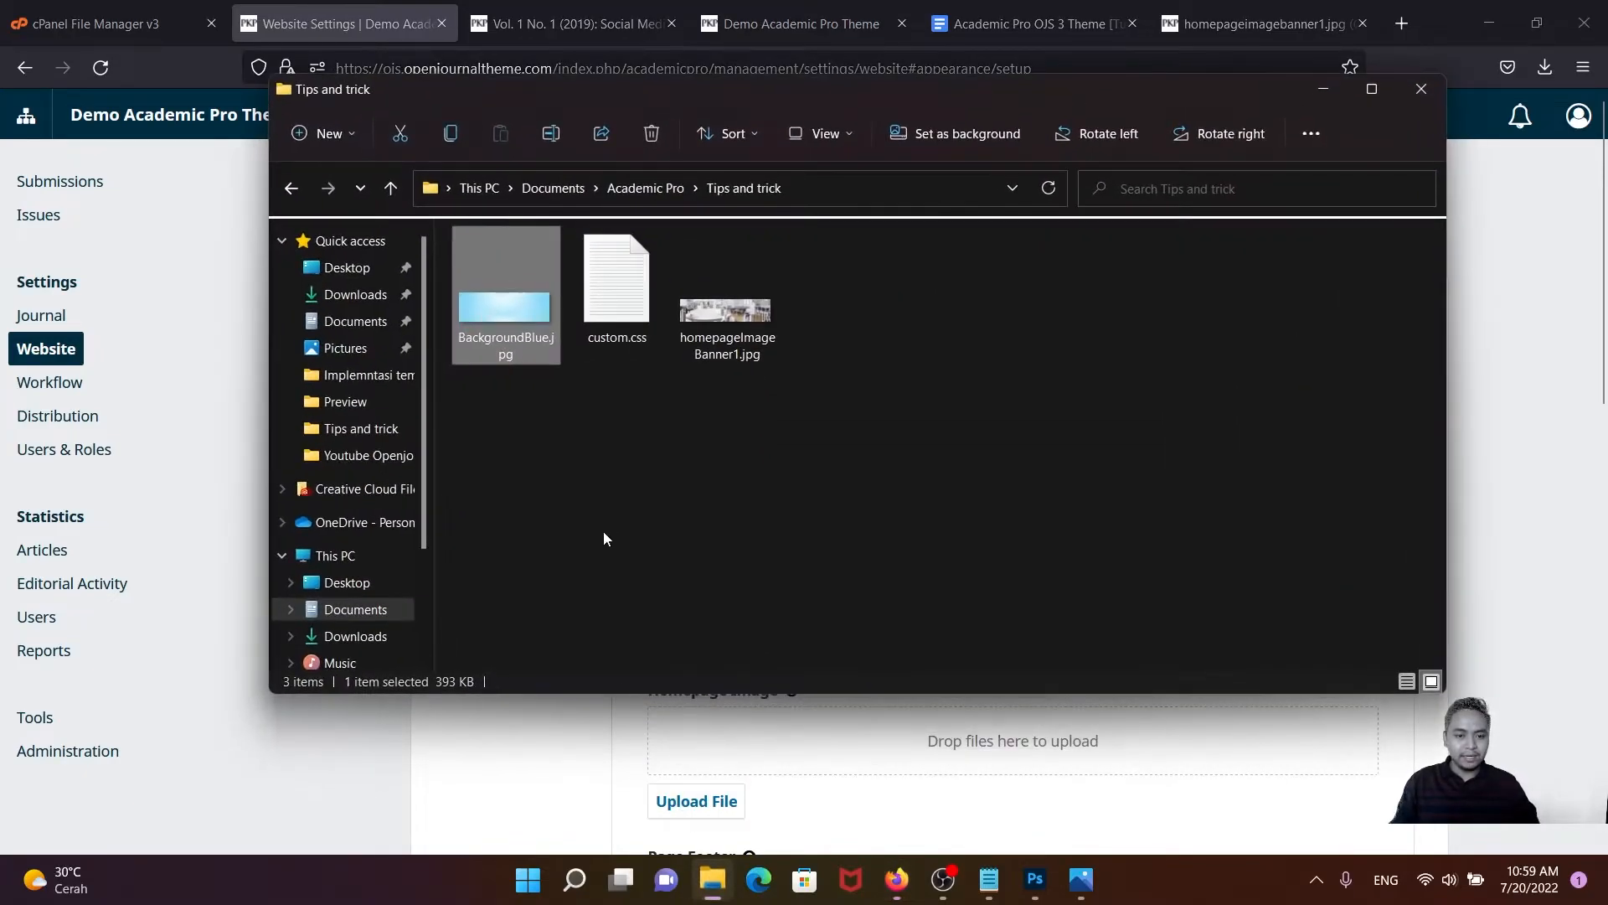
pyautogui.doubleClick(725, 322)
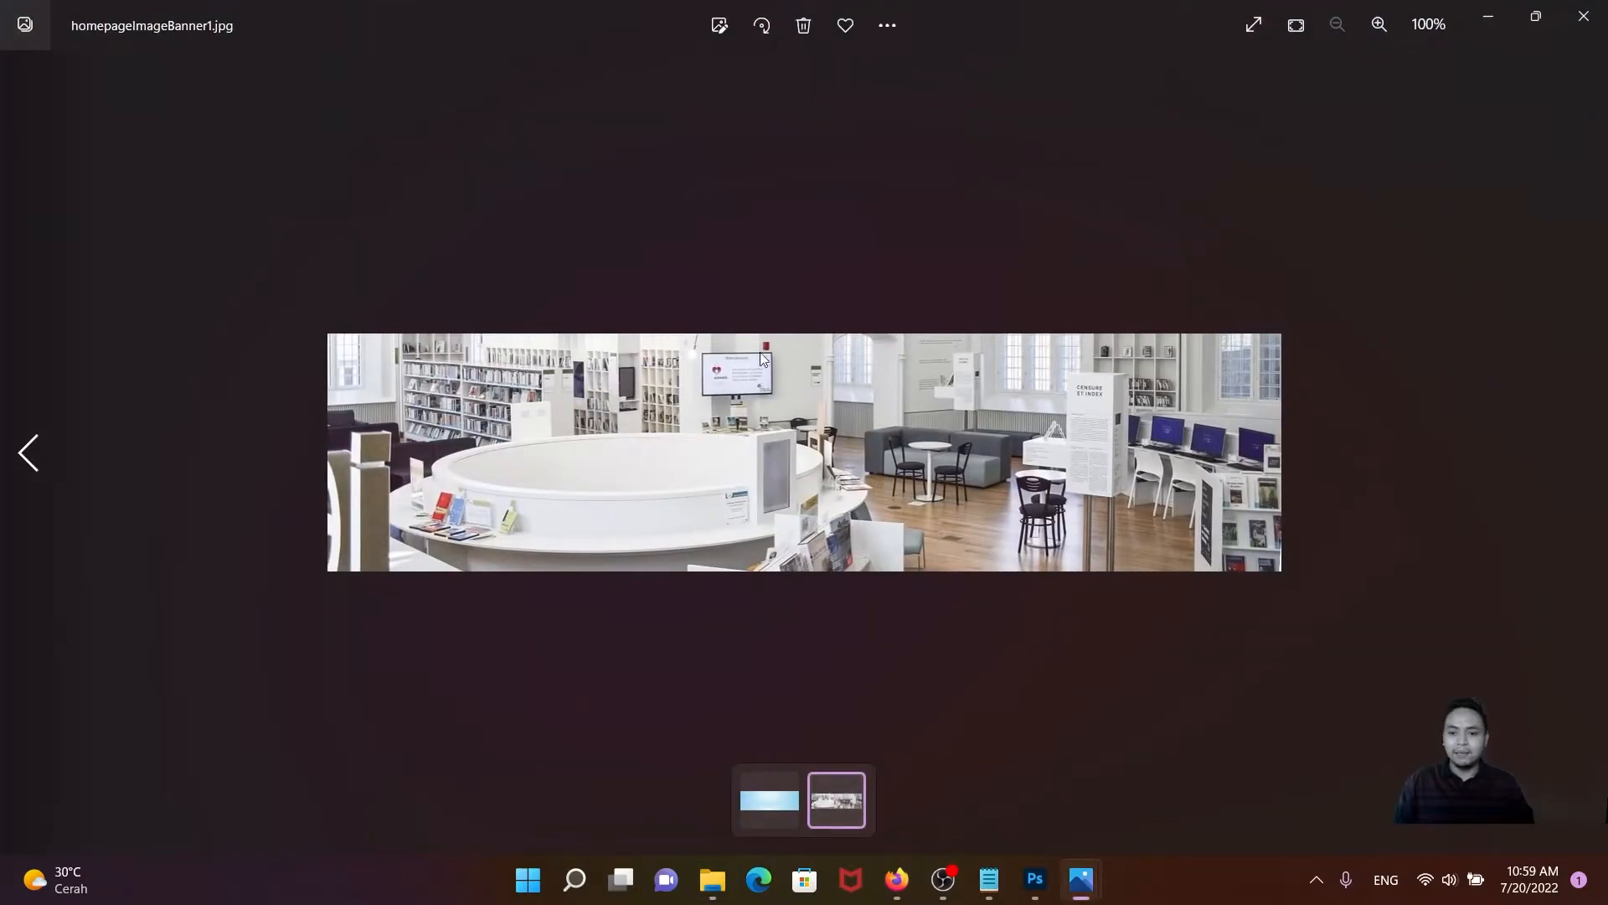
pyautogui.click(1584, 16)
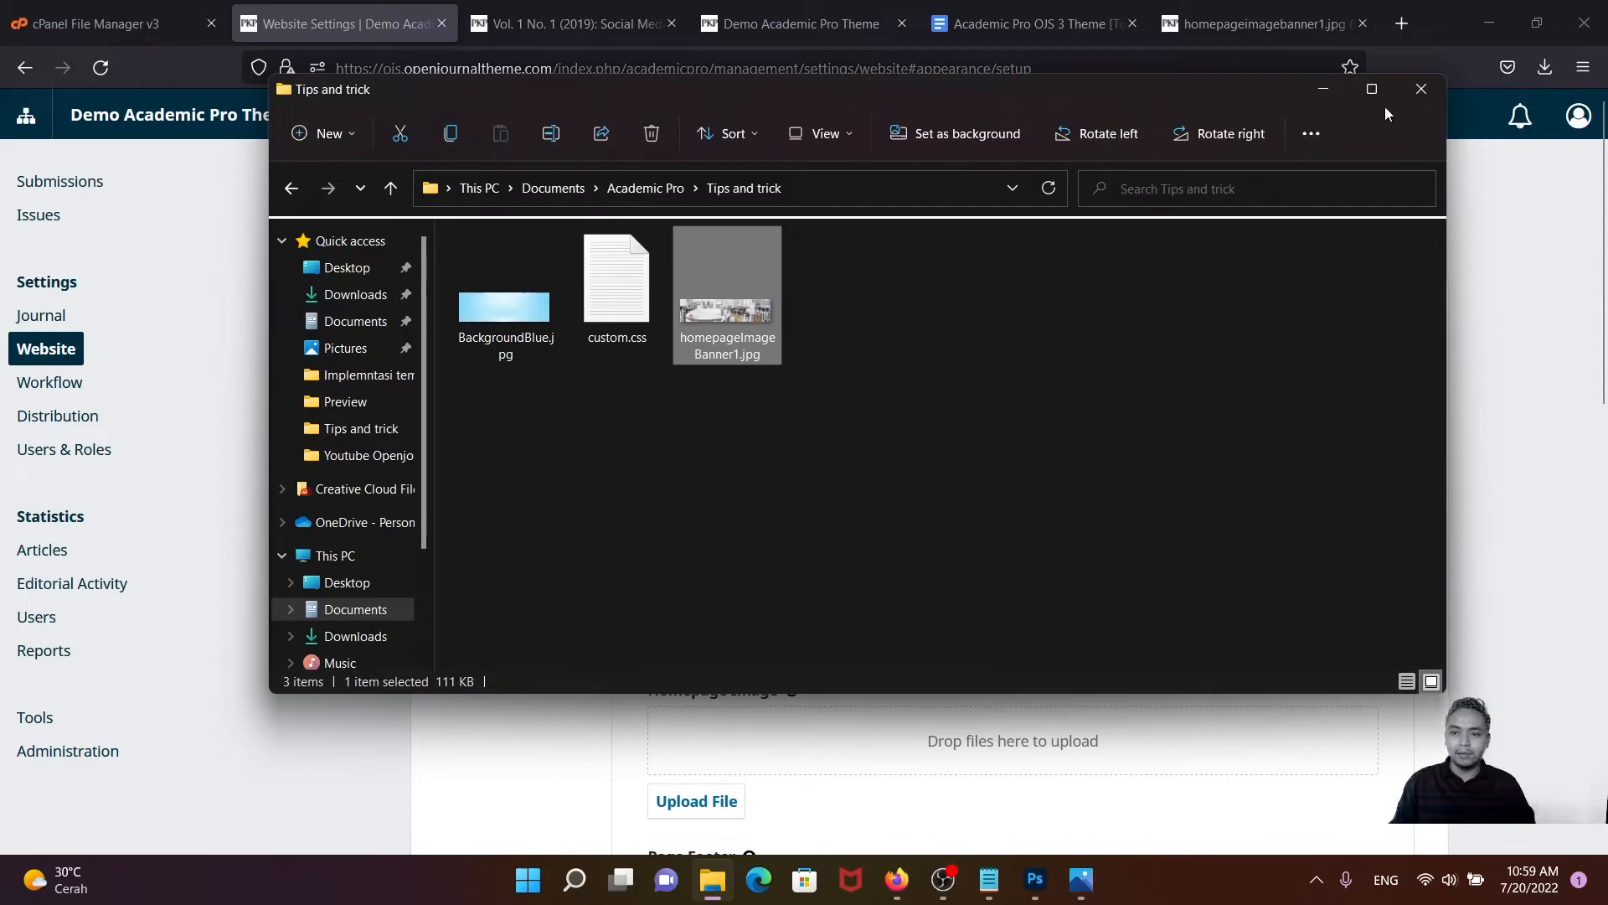
# - Upload homepageImageBanner1.jpg from the Documents > Academic Pro > Tips and trick folder as the journal logo and save the settings
pyautogui.click(1323, 88)
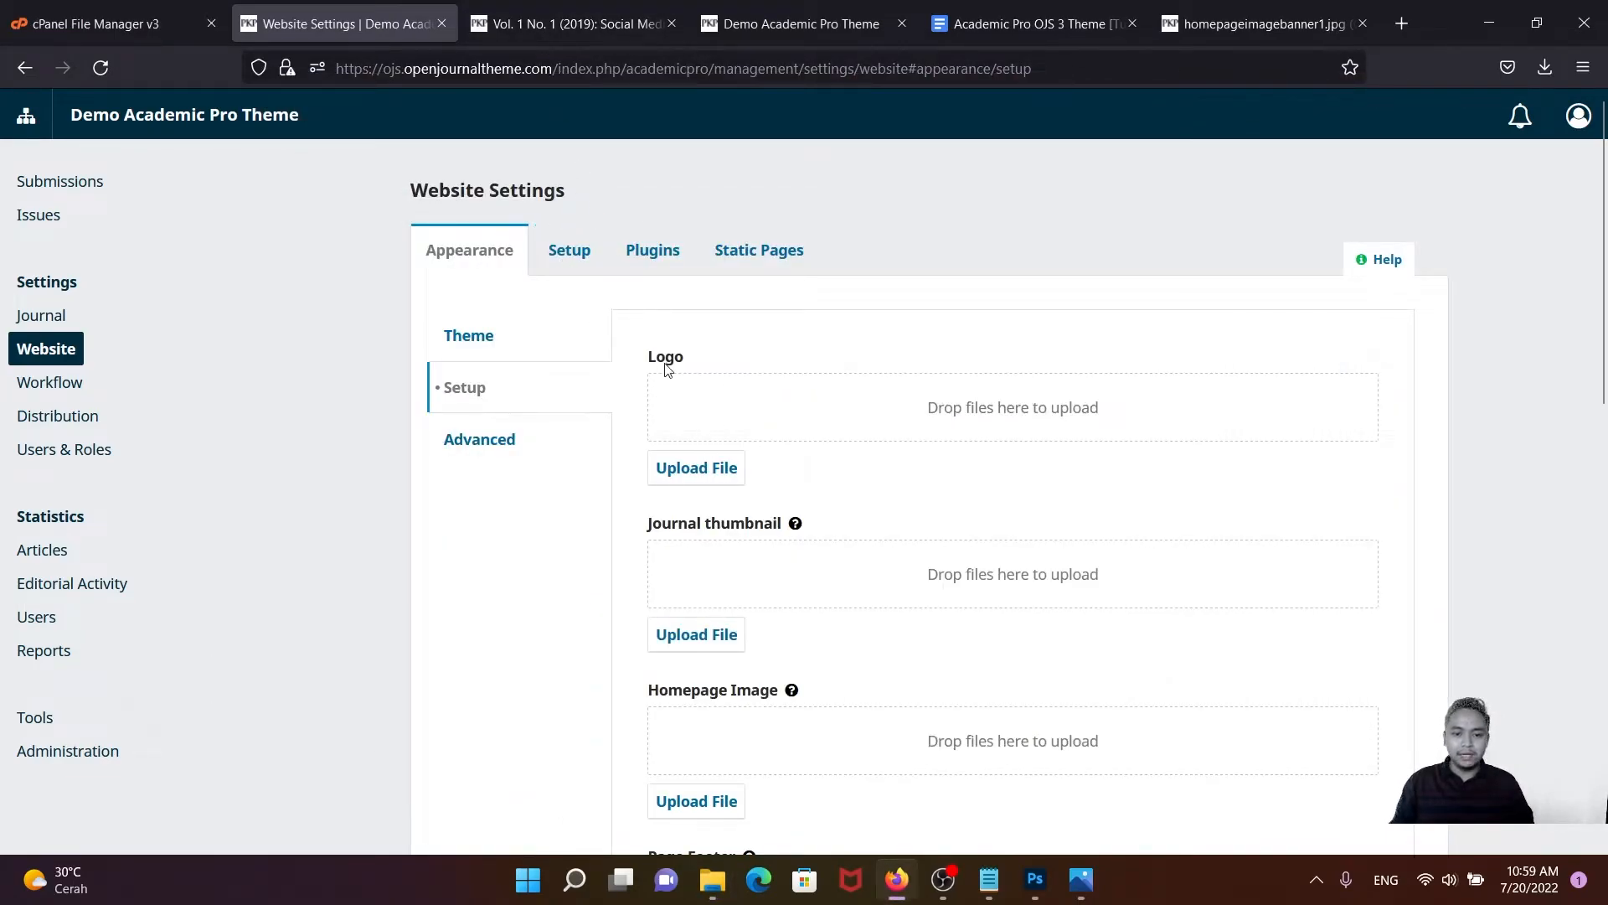
pyautogui.click(695, 476)
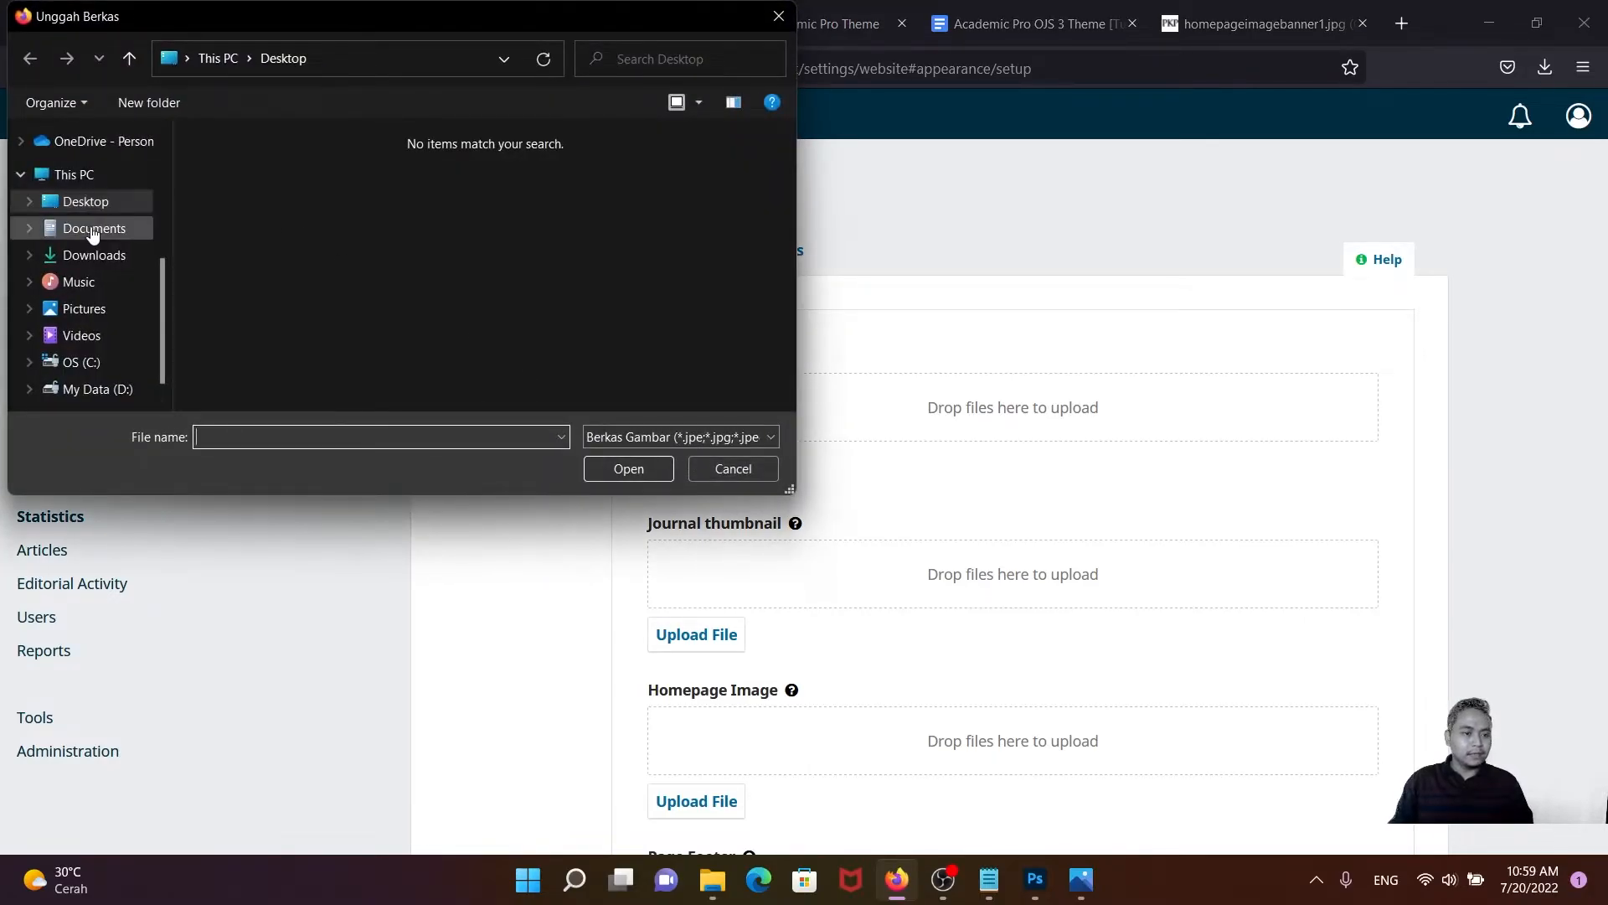
pyautogui.click(93, 230)
pyautogui.doubleClick(267, 173)
pyautogui.doubleClick(369, 208)
pyautogui.click(355, 219)
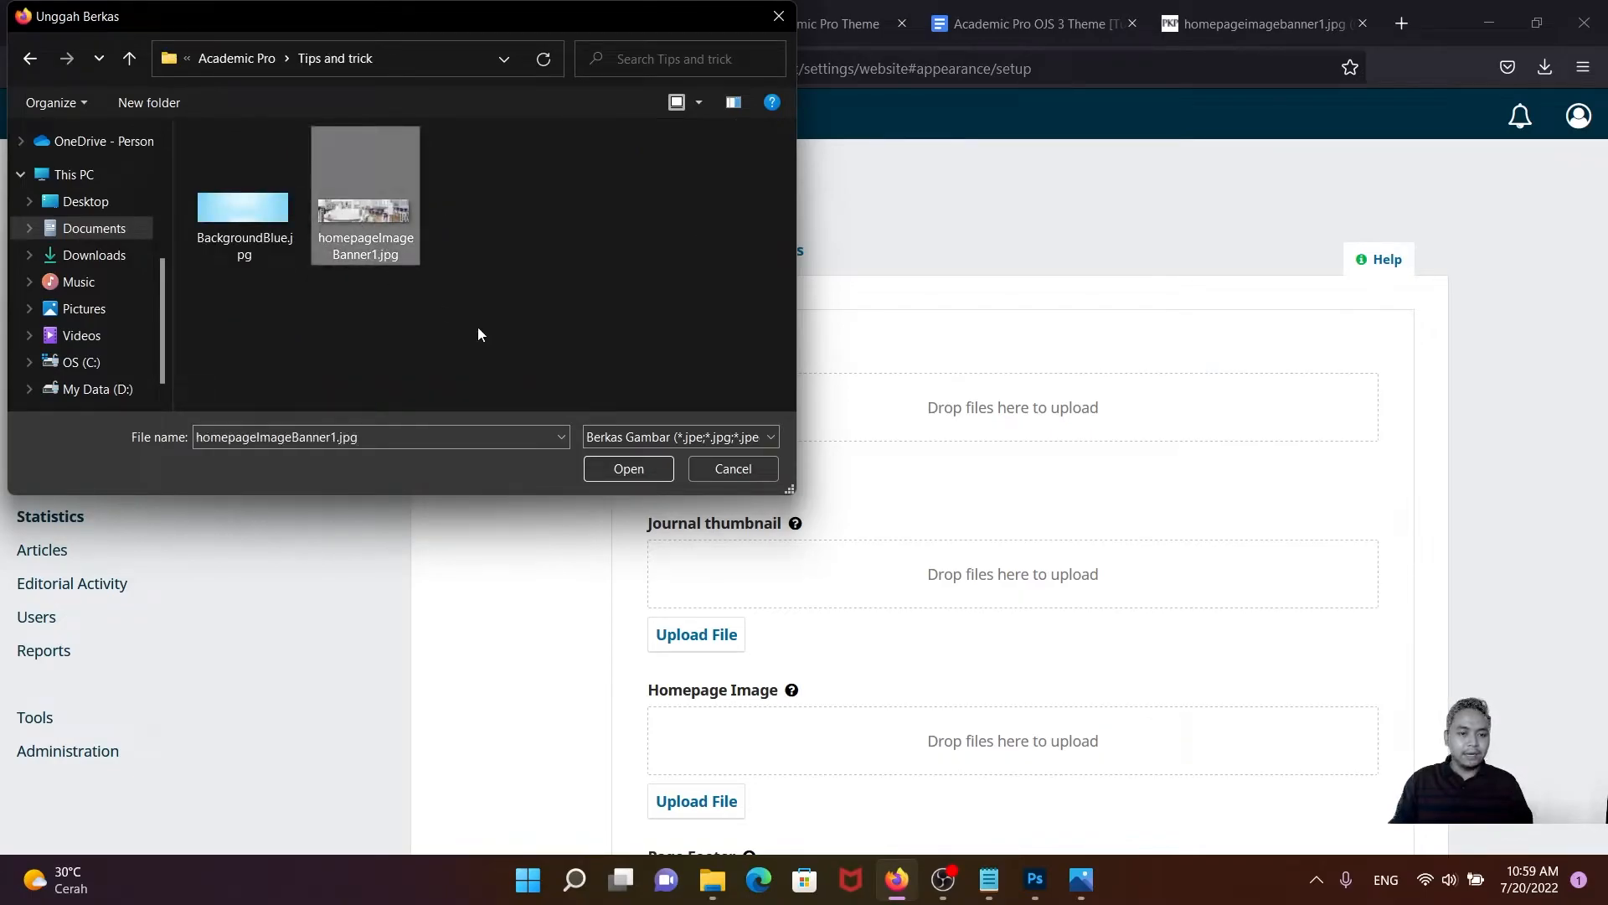
pyautogui.click(606, 468)
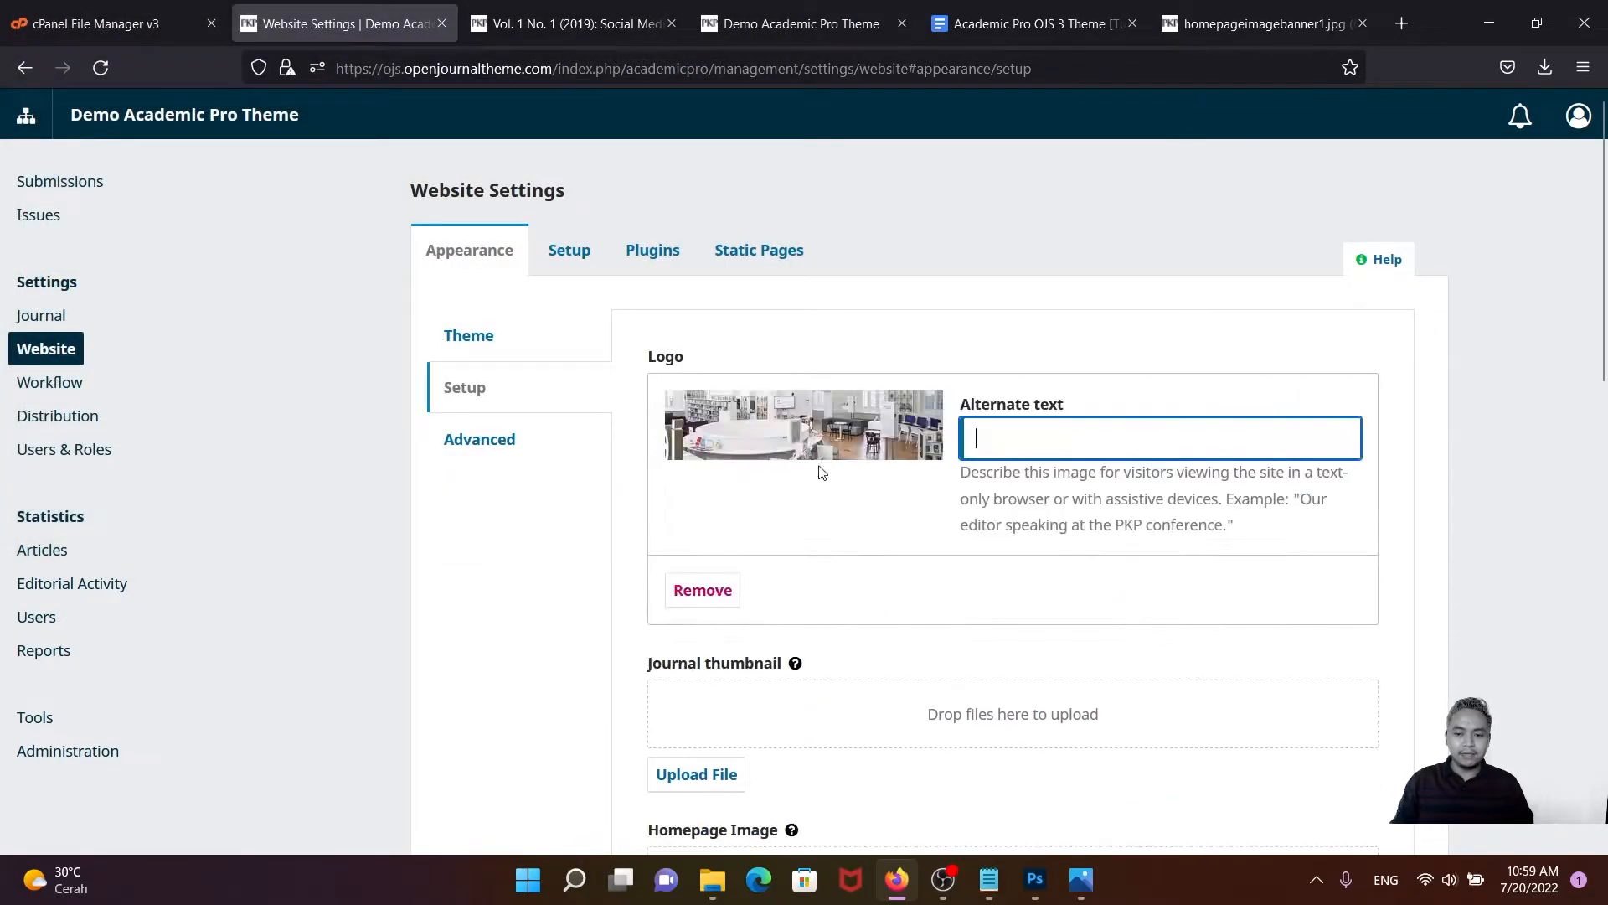
pyautogui.scroll(-4, 812, 451)
pyautogui.scroll(3, 786, 332)
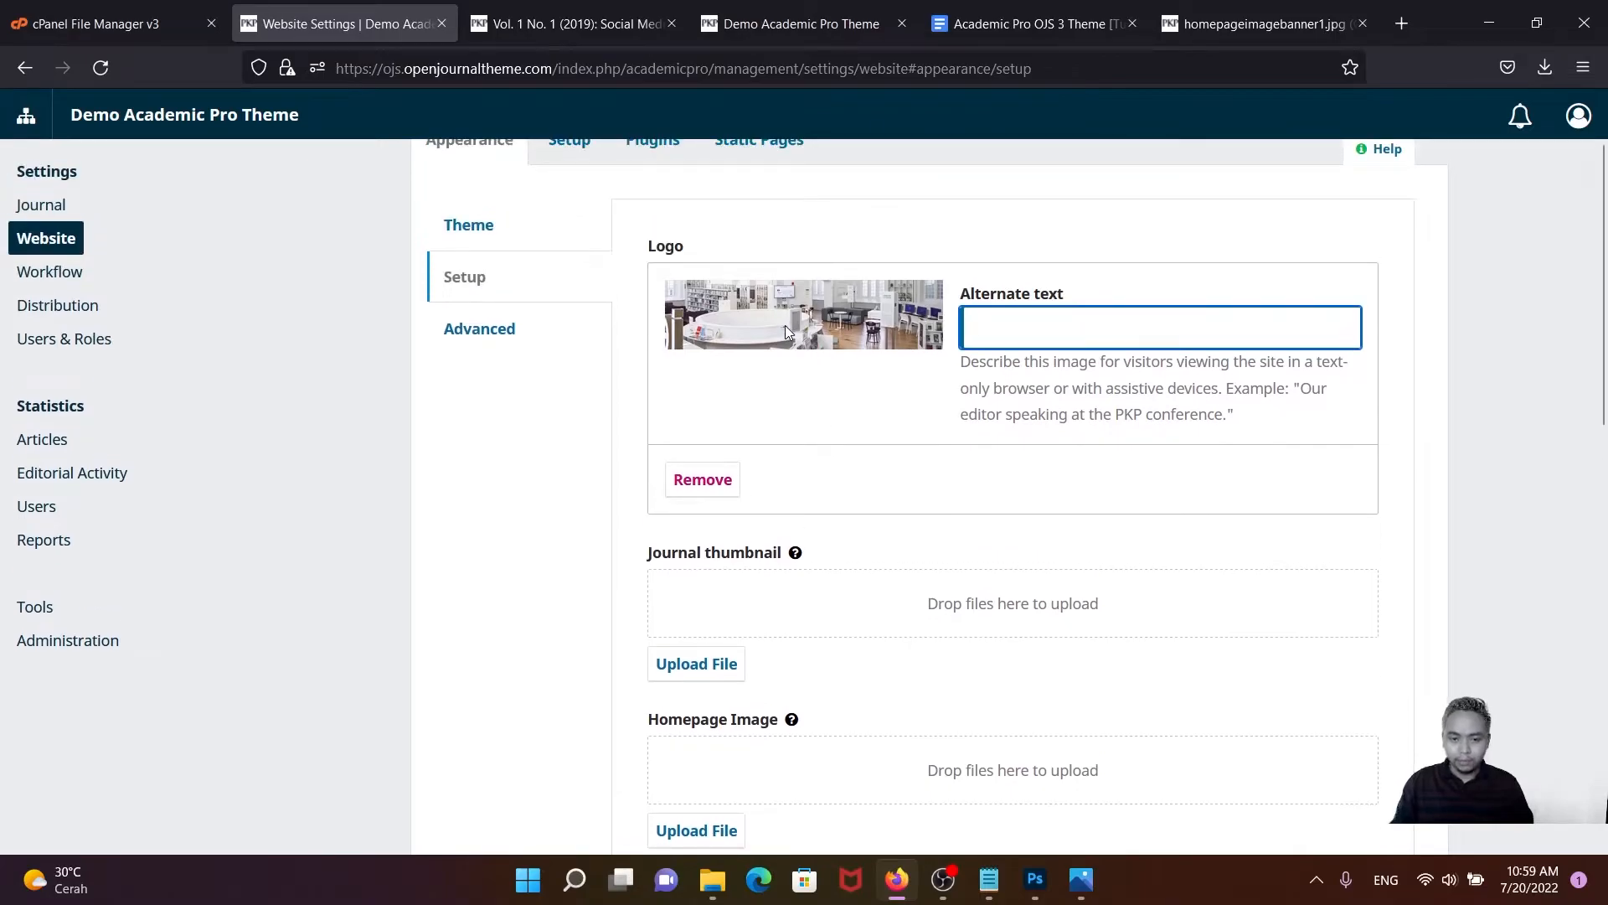
pyautogui.scroll(-12, 787, 333)
pyautogui.click(1372, 753)
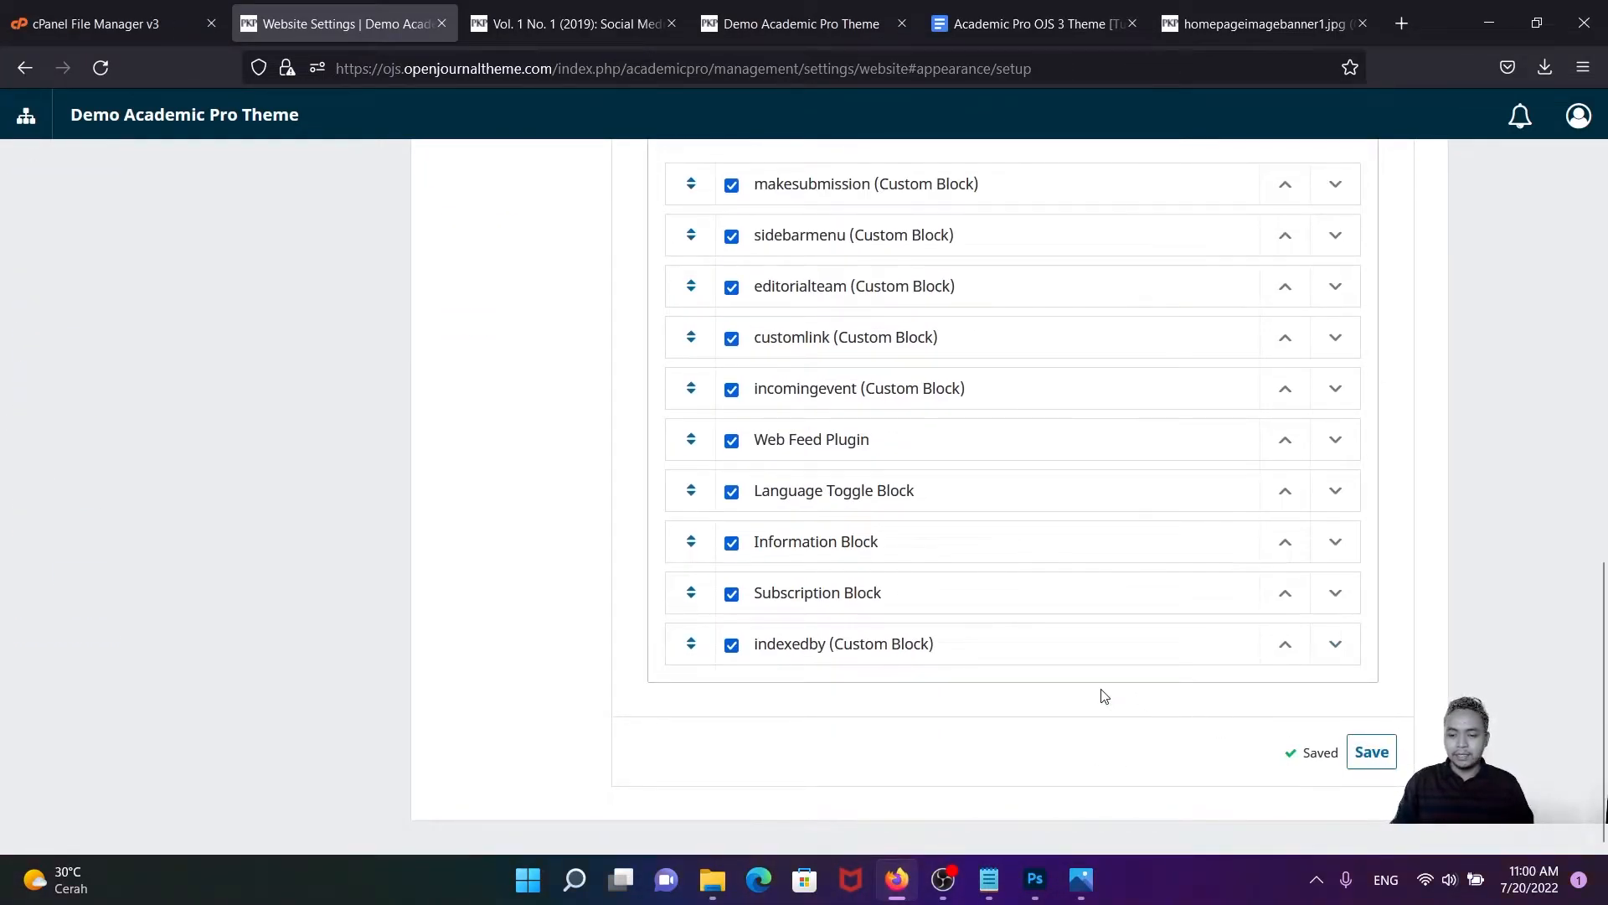
# - In the Theme appearance settings, set Logo Style on Journal Index to Big Logo and save
pyautogui.scroll(12, 793, 632)
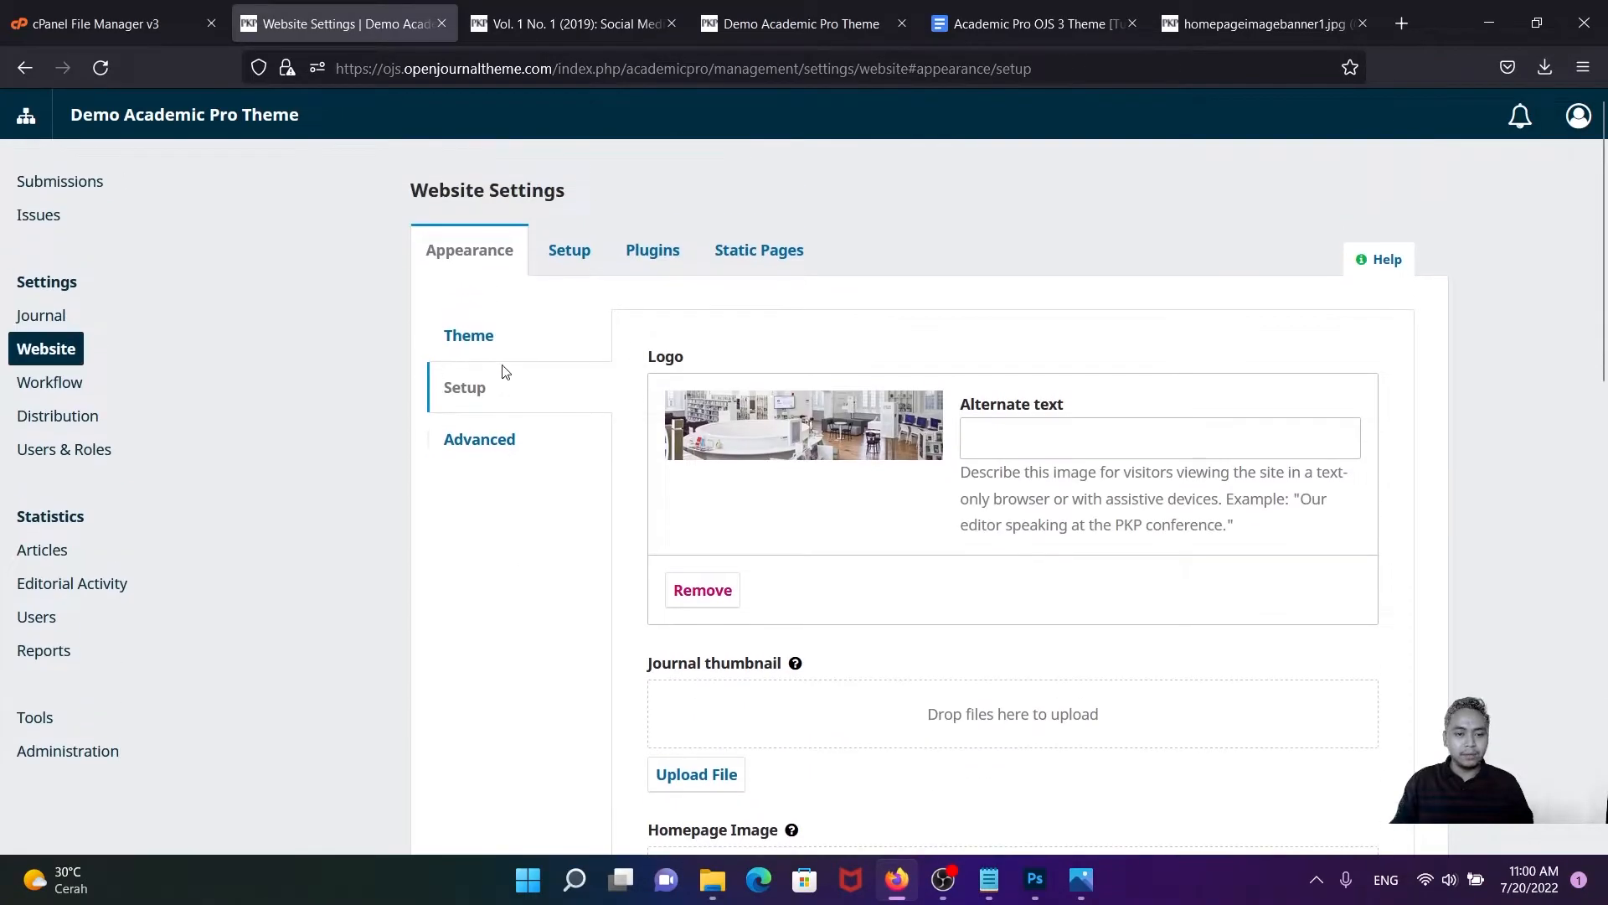
pyautogui.click(493, 344)
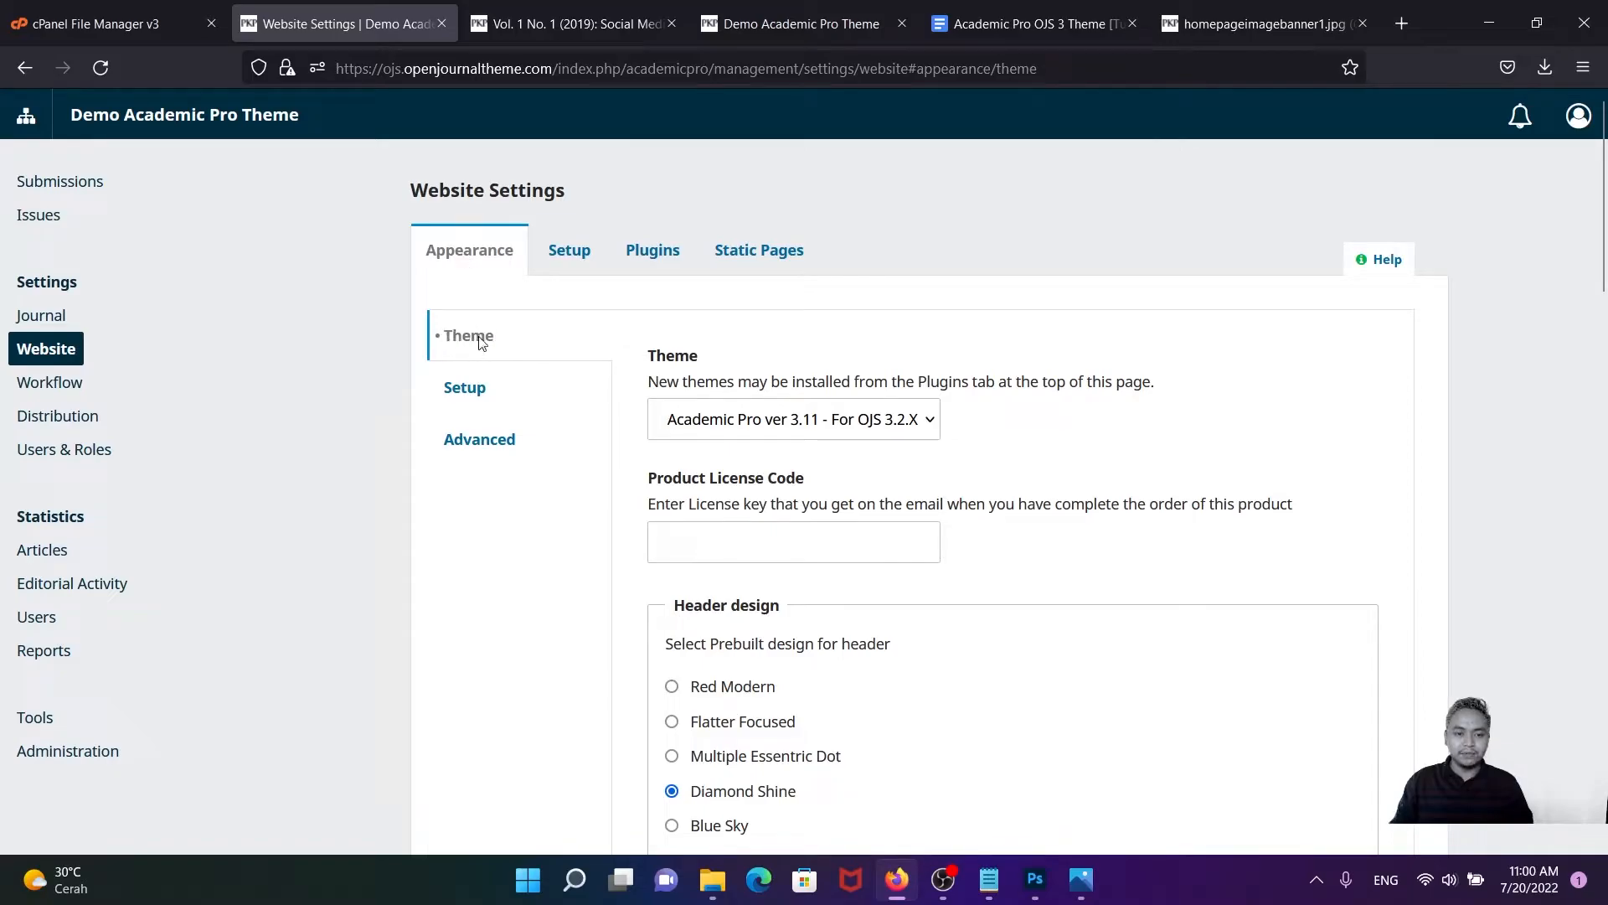
pyautogui.scroll(-1, 770, 484)
pyautogui.scroll(-5, 771, 483)
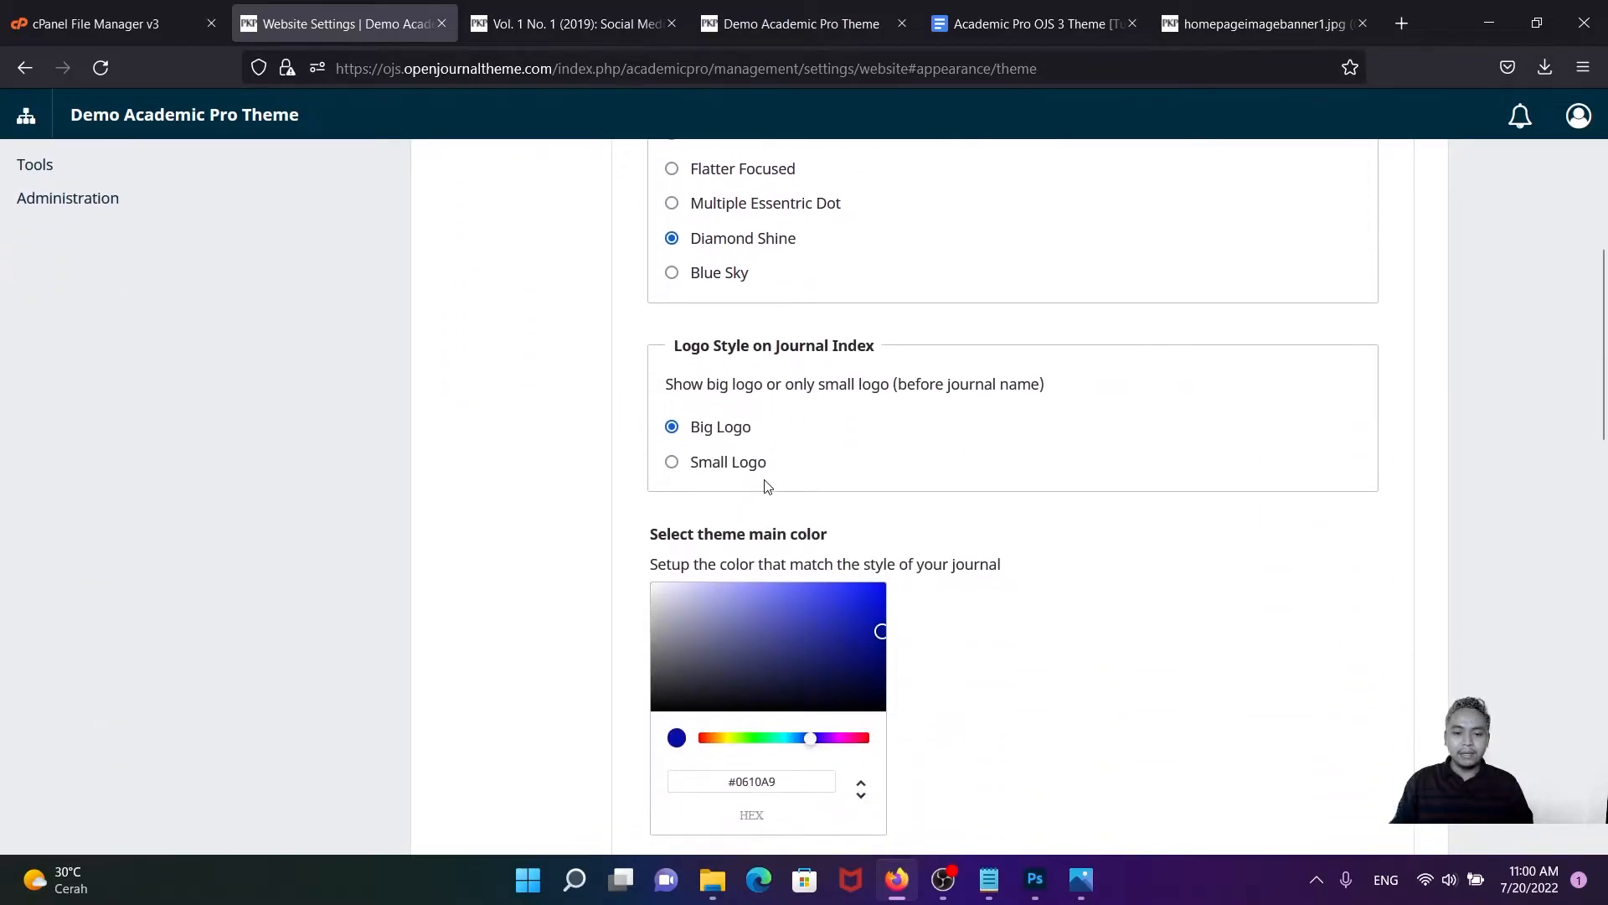
pyautogui.moveTo(711, 348); pyautogui.dragTo(888, 385)
pyautogui.click(737, 427)
pyautogui.click(533, 26)
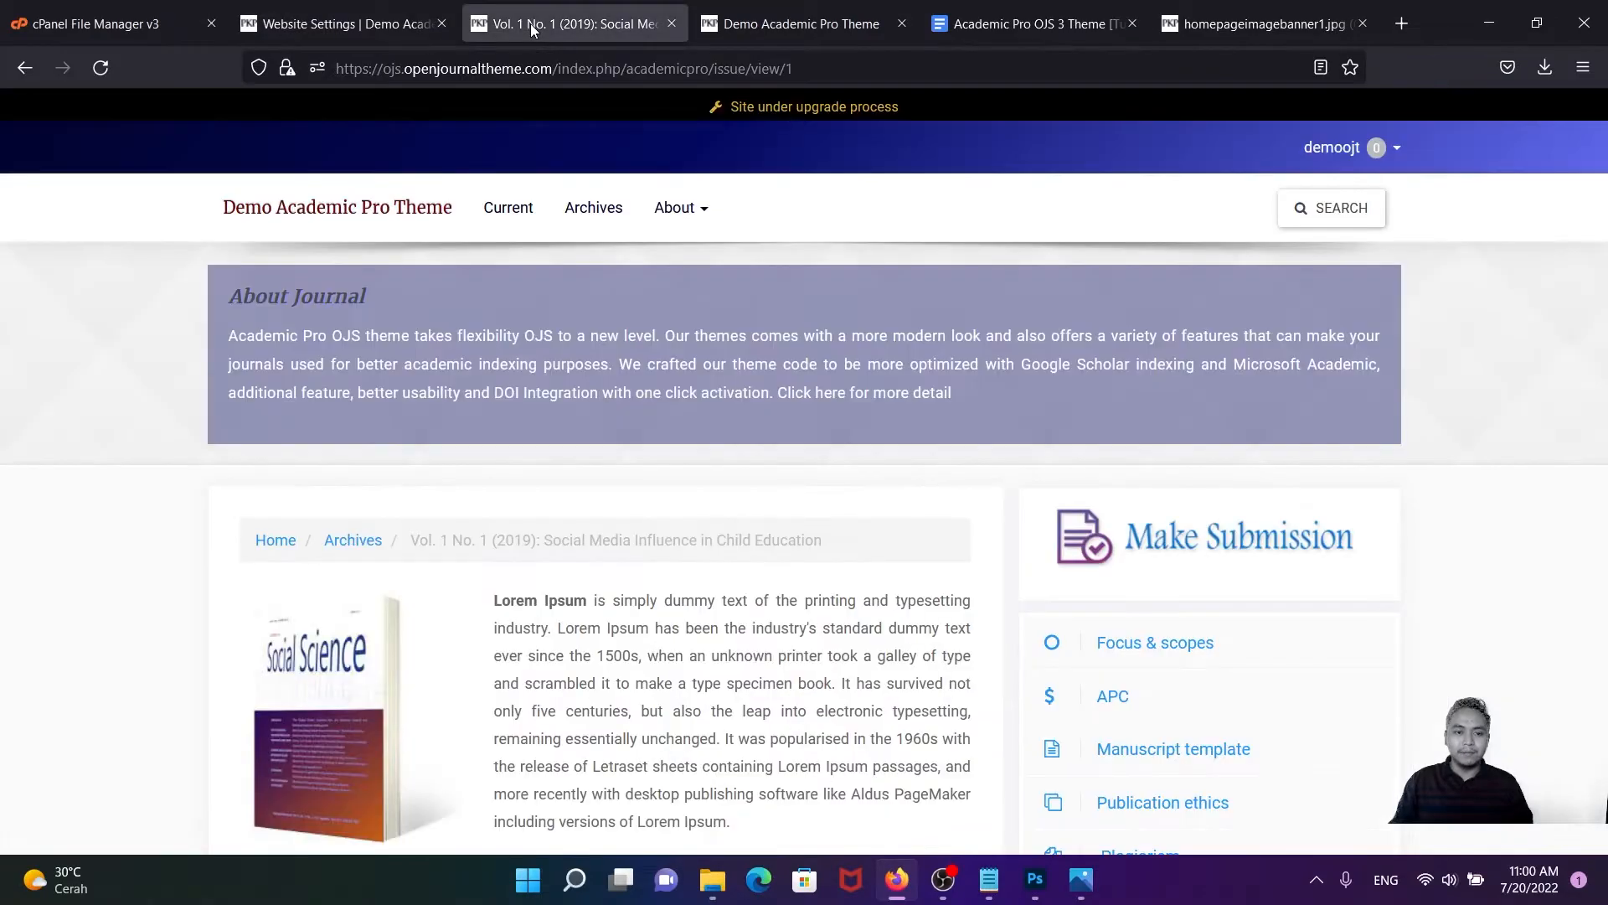
pyautogui.click(337, 15)
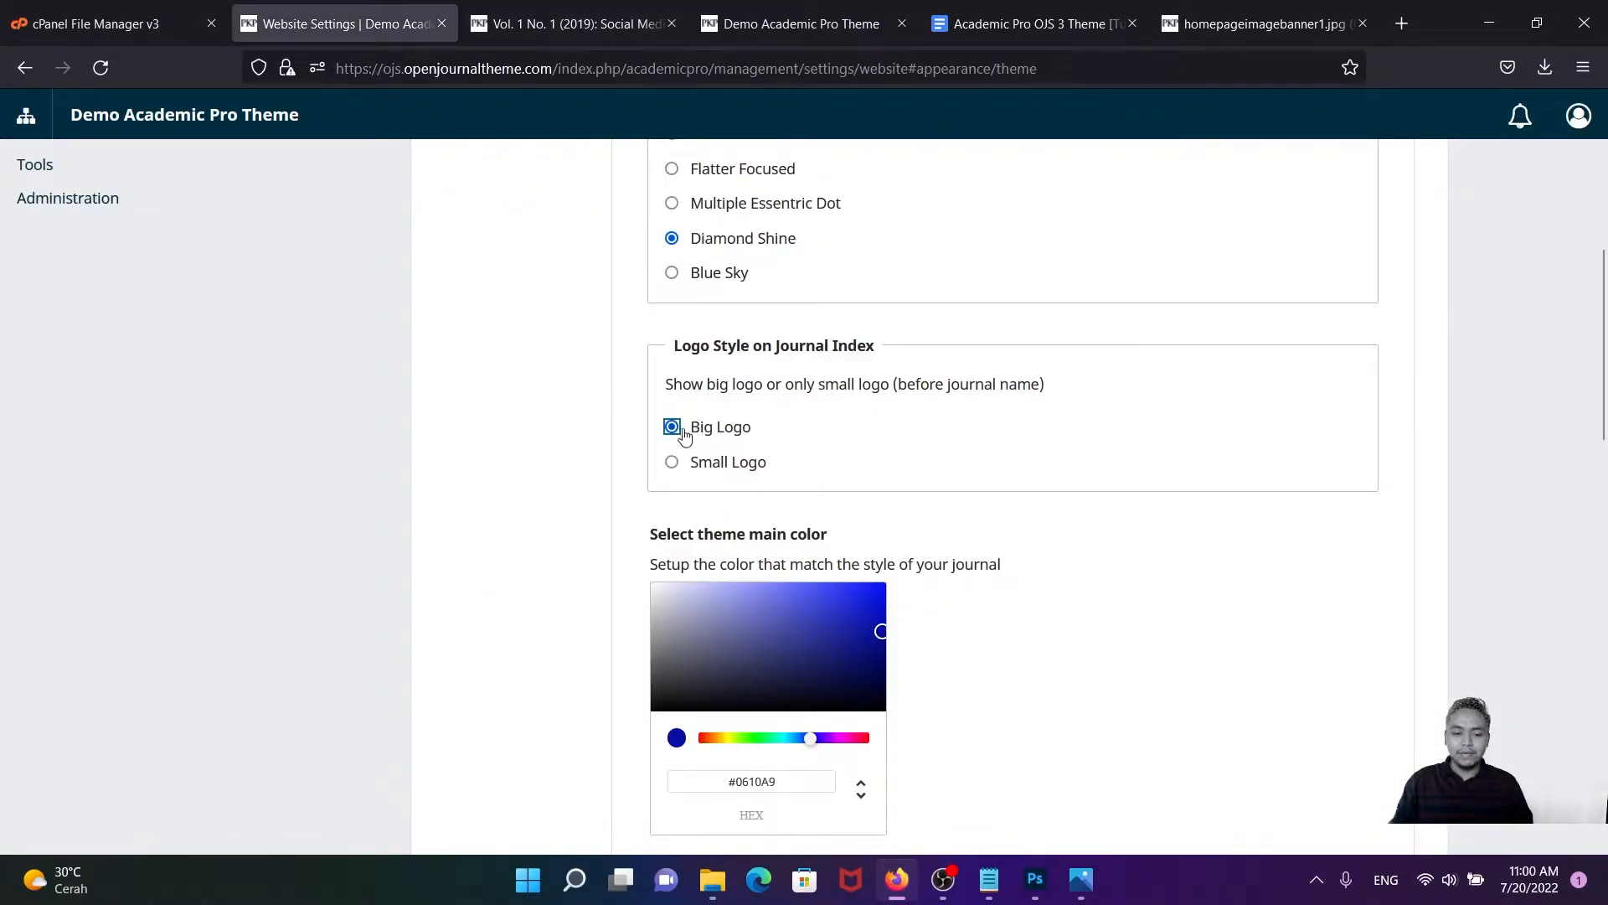
pyautogui.scroll(-1, 754, 435)
pyautogui.scroll(-15, 798, 429)
pyautogui.click(1374, 751)
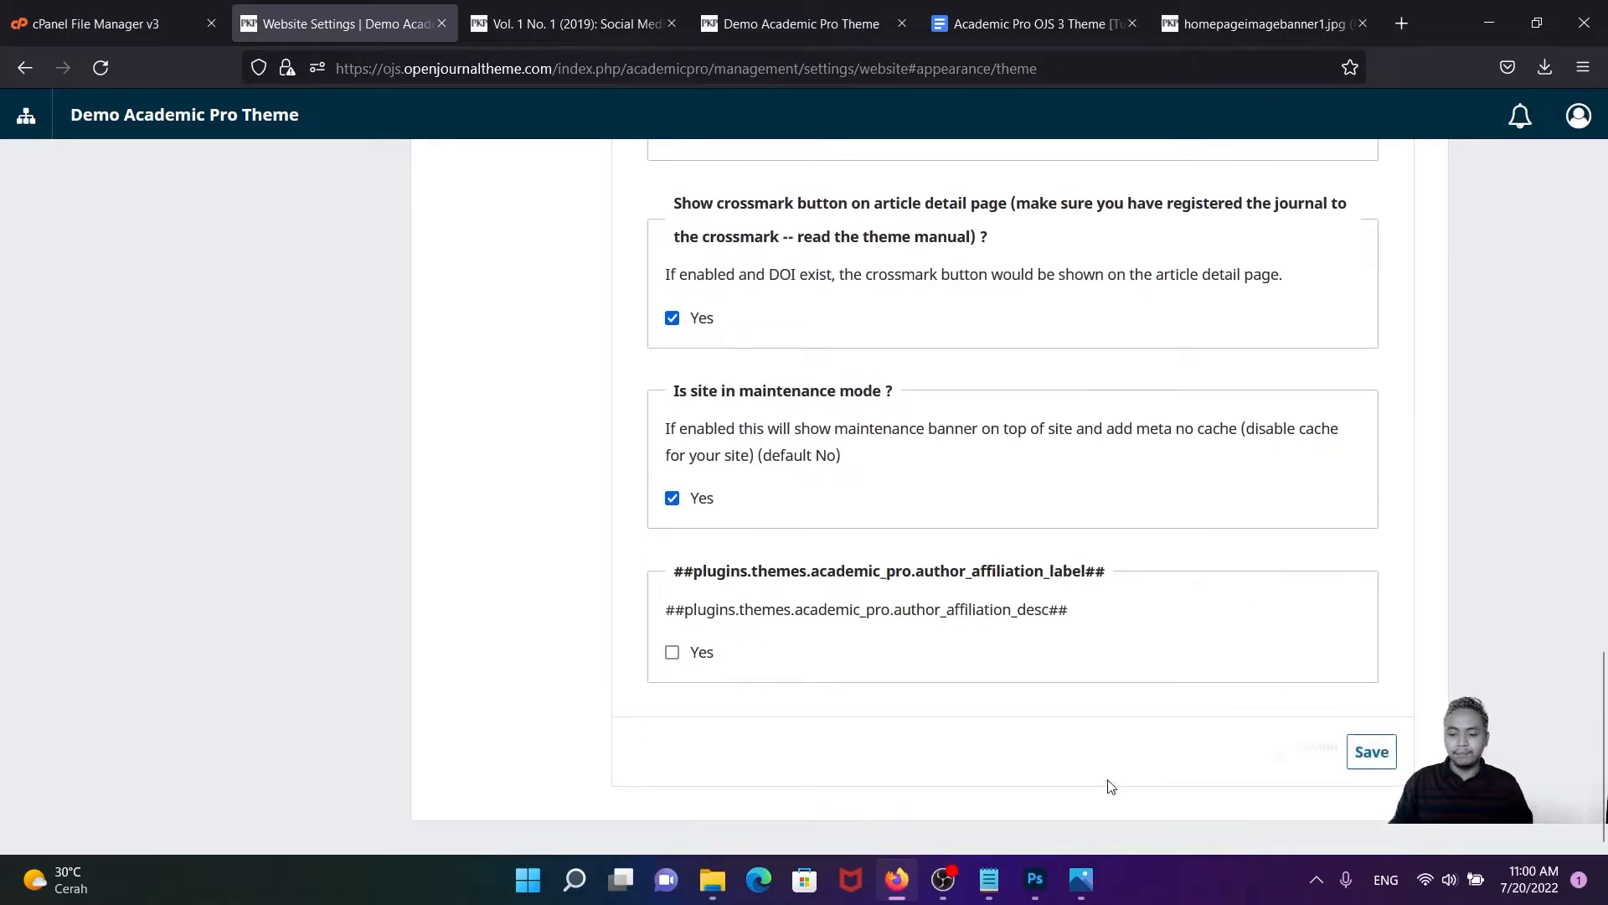
# - Reload the Vol. 1 No. 1 issue page and examine the big logo banner in its header
pyautogui.click(580, 29)
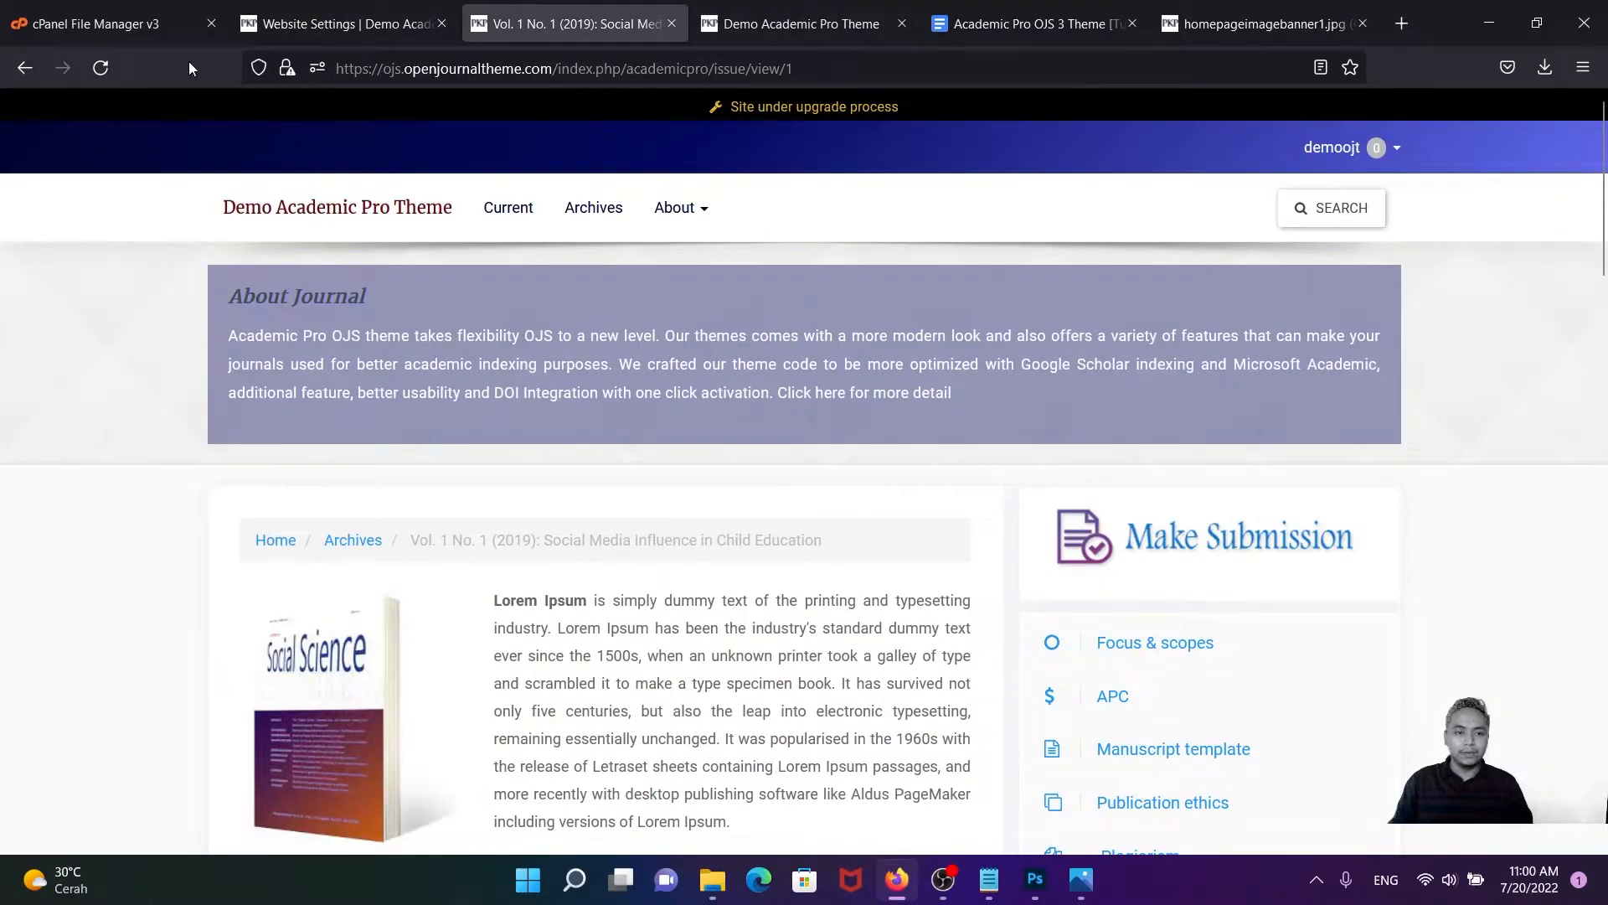
pyautogui.click(104, 68)
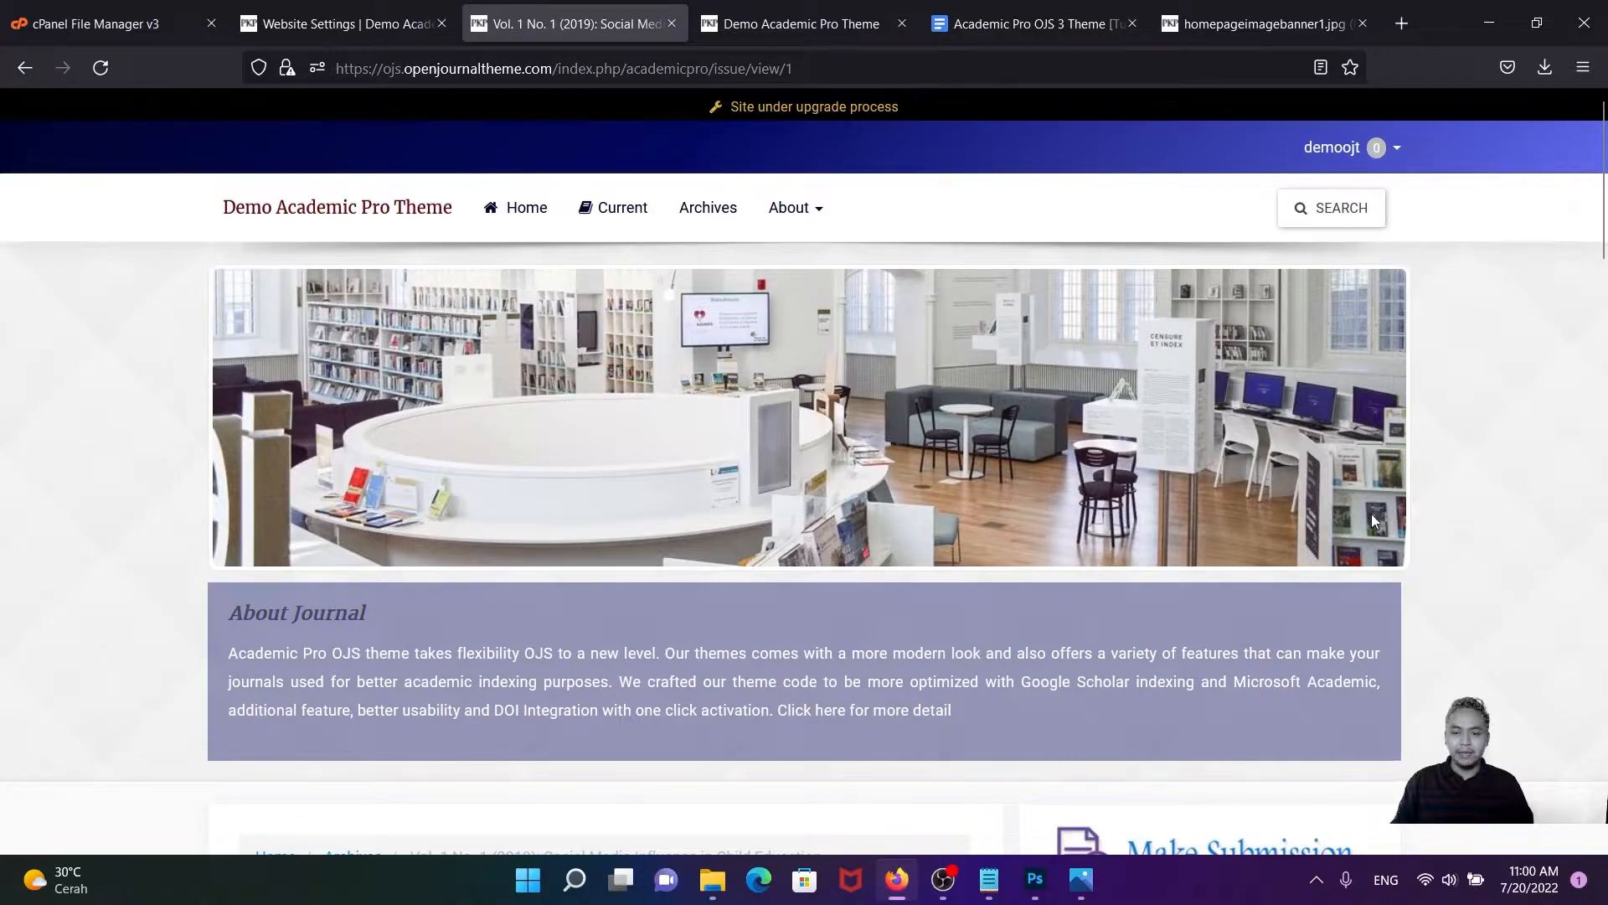
pyautogui.scroll(-2, 1007, 435)
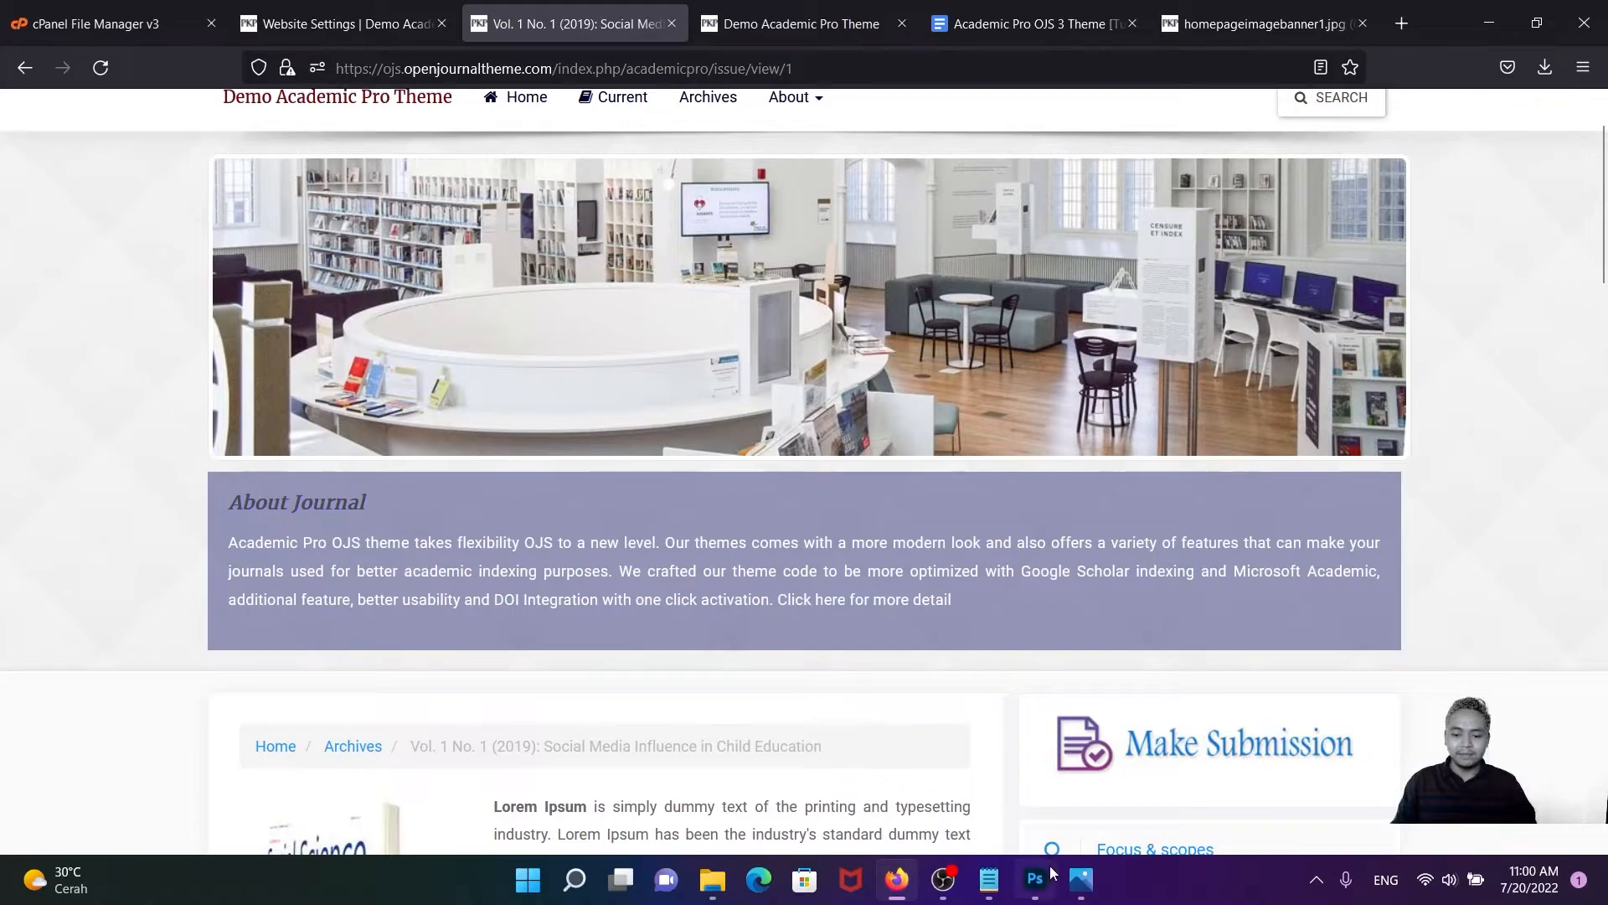
# - Switch to custom.css in Notepad and change the comment above the .about_journal rule to "Menghapus about jurnal"
pyautogui.moveTo(990, 880)
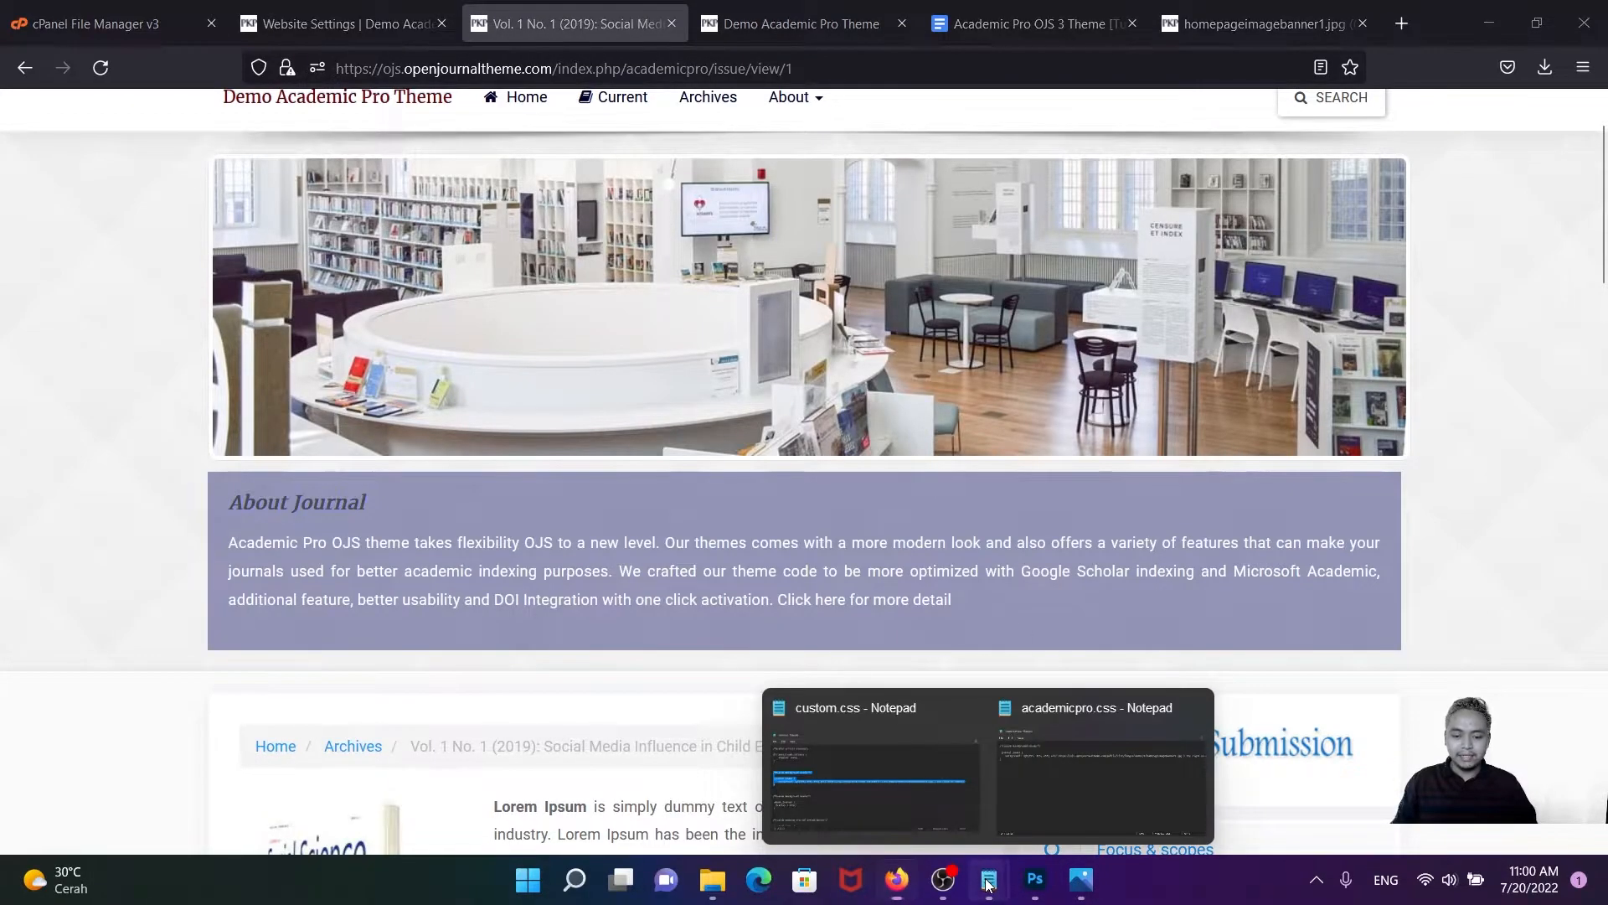
pyautogui.click(897, 787)
pyautogui.click(523, 593)
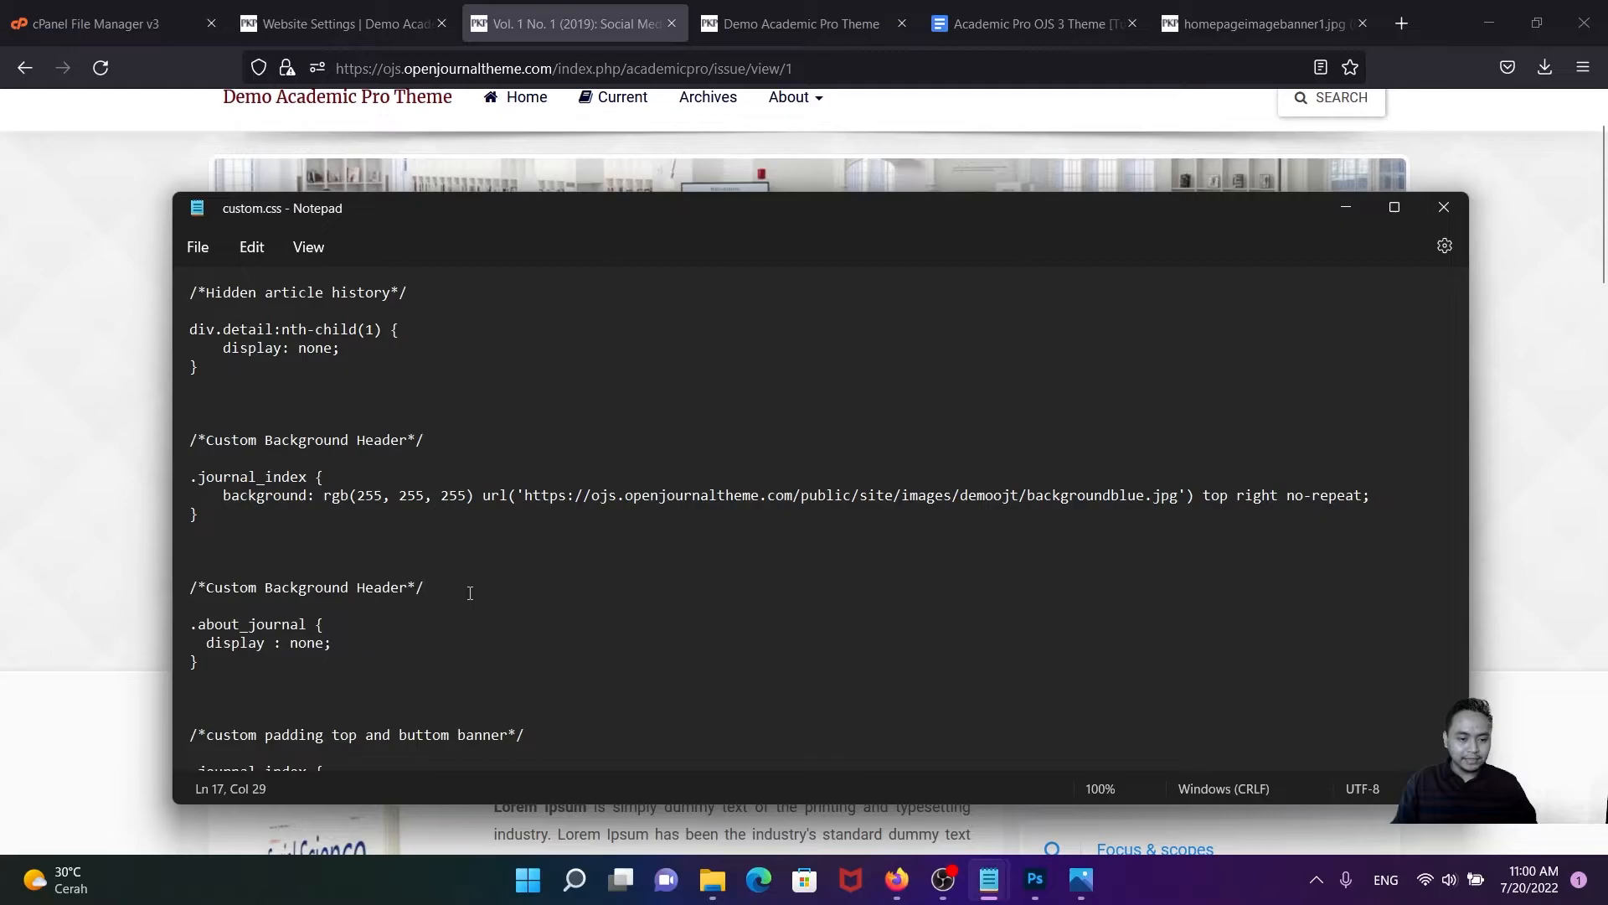
pyautogui.scroll(-4, 470, 595)
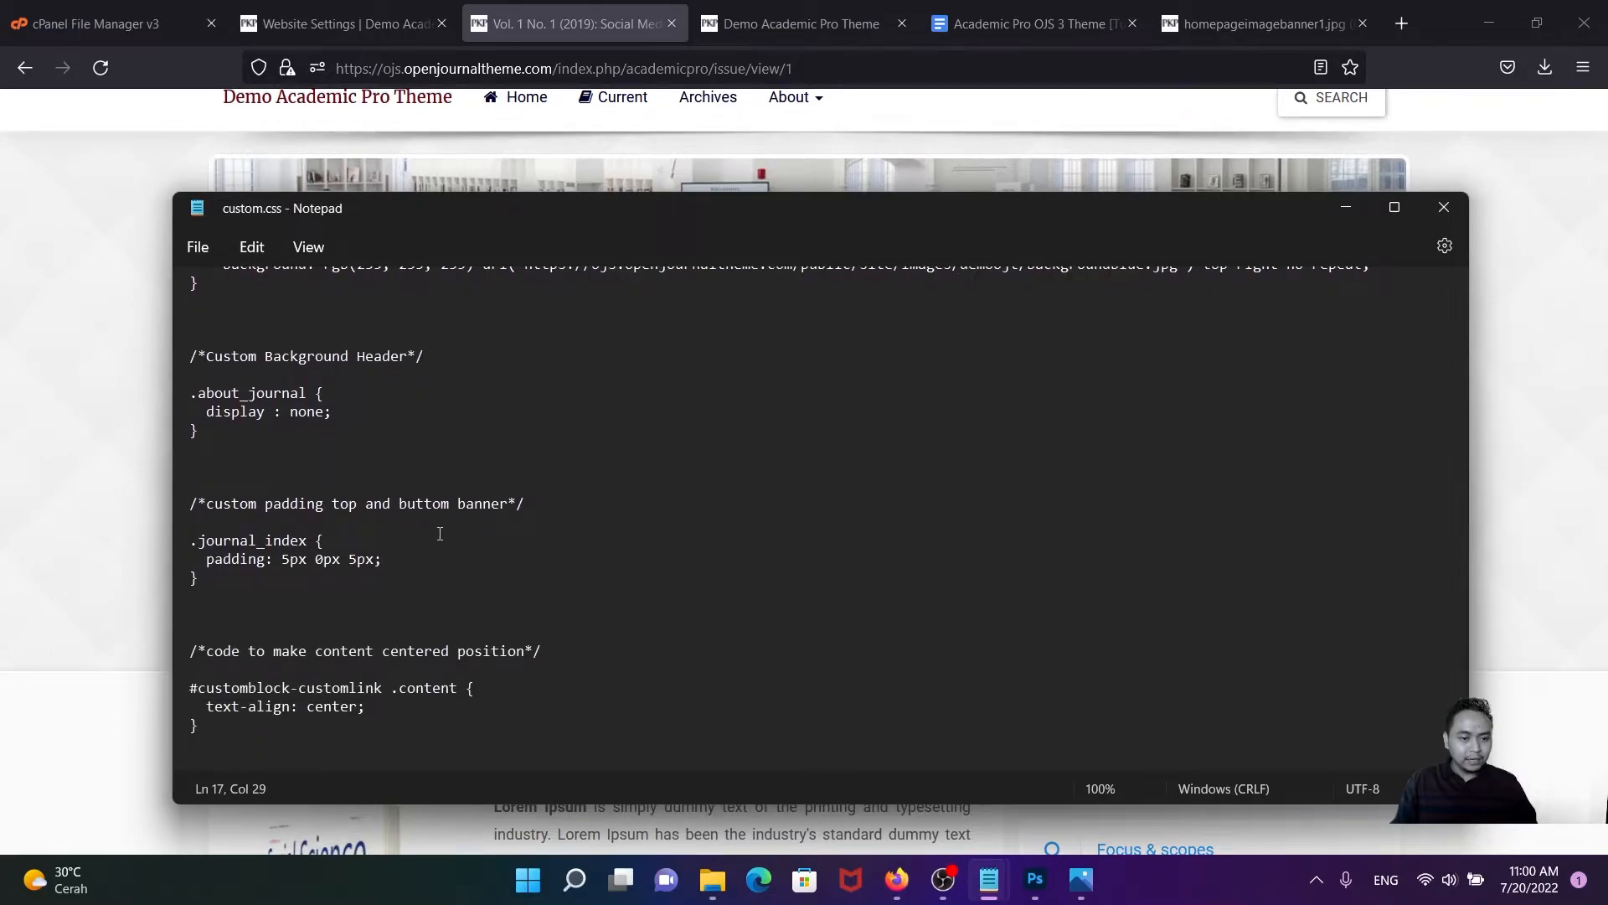
pyautogui.scroll(1, 402, 466)
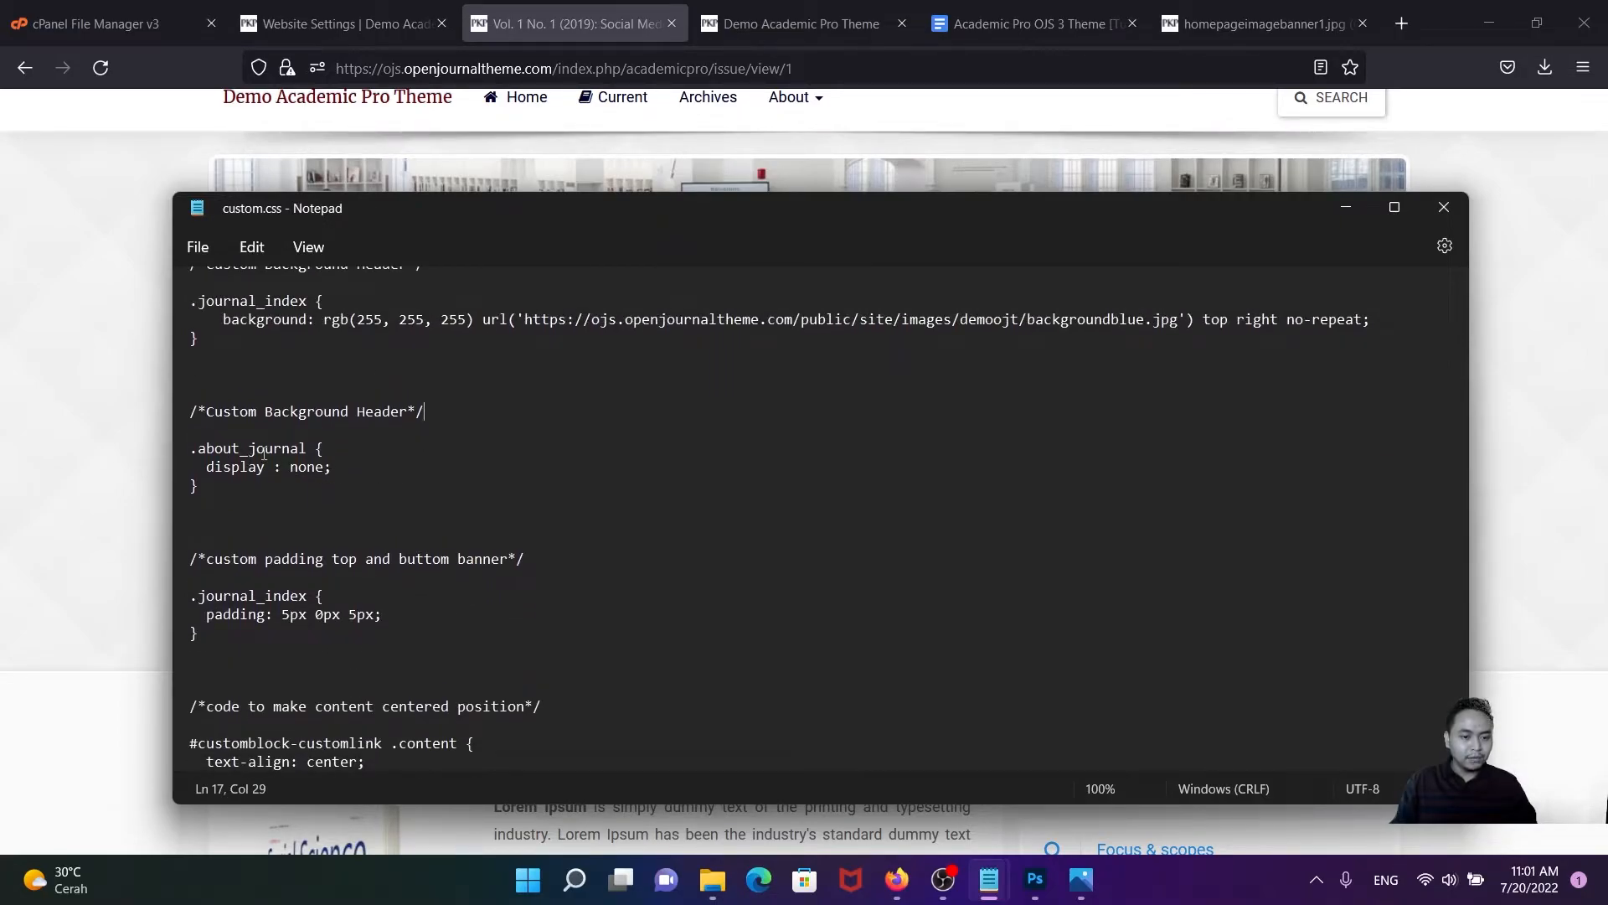
pyautogui.scroll(1, 347, 444)
pyautogui.moveTo(410, 466); pyautogui.dragTo(210, 470)
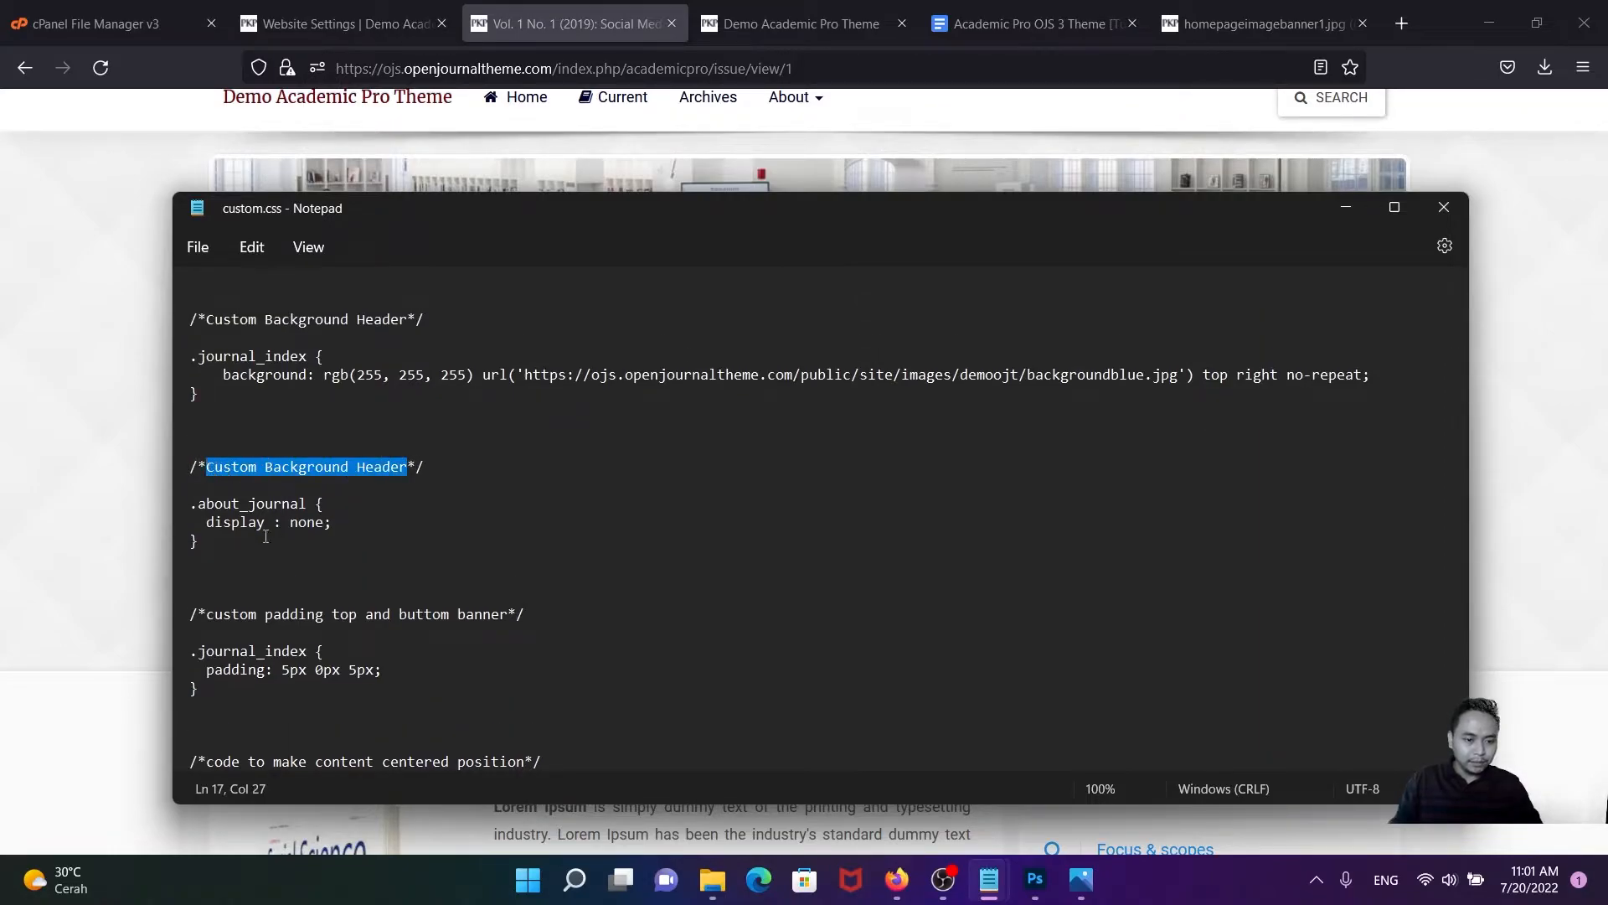
pyautogui.write('Menghapus ')
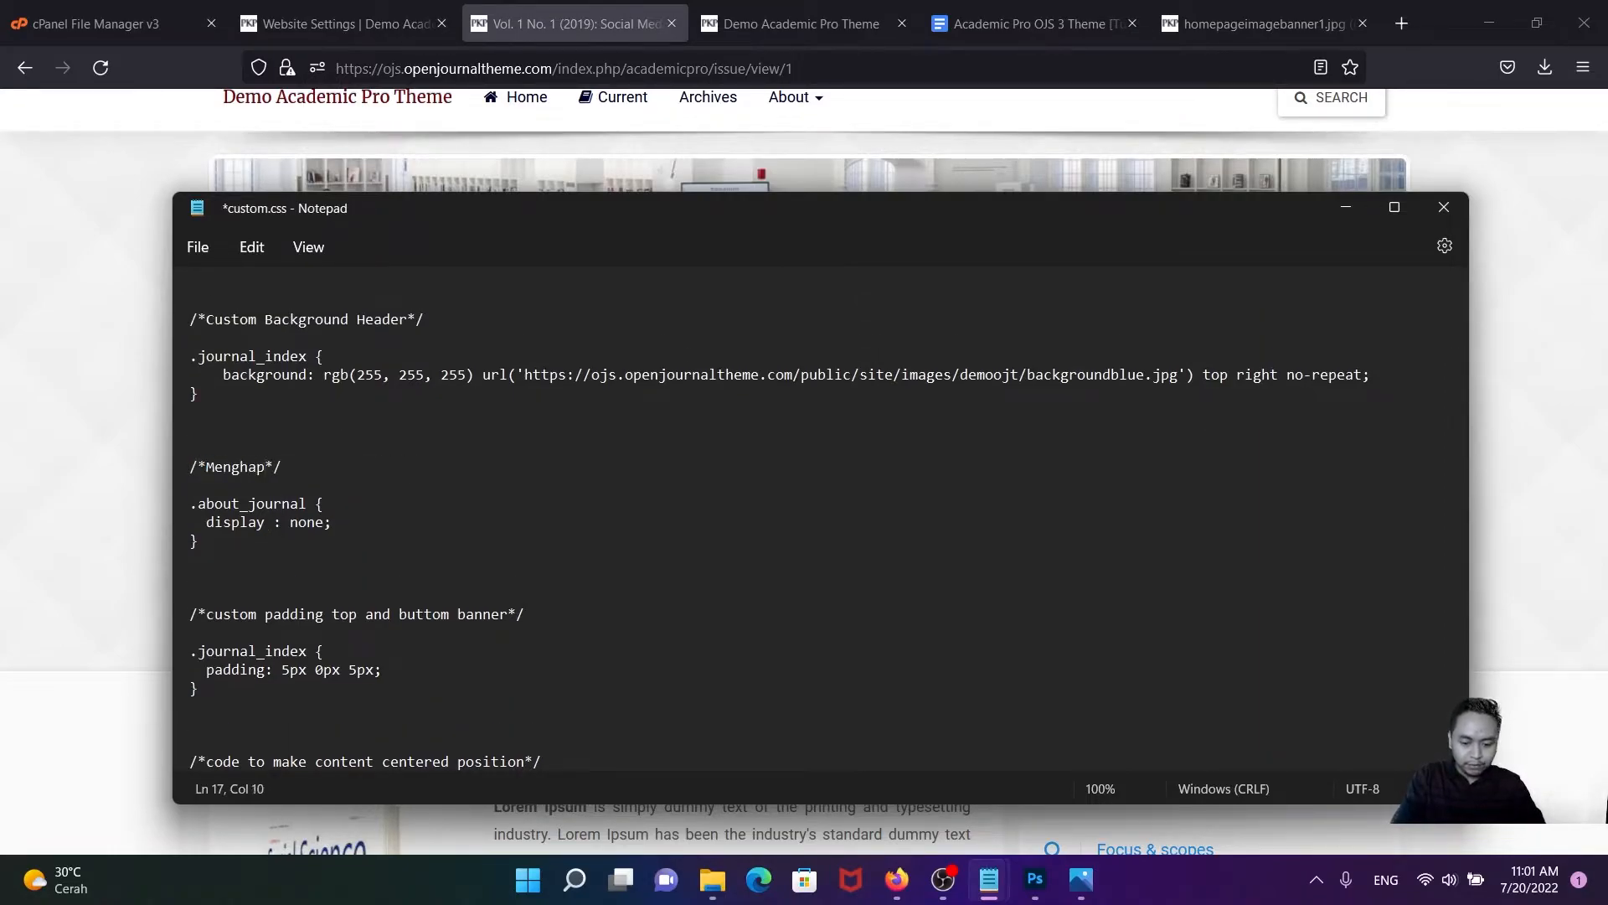
pyautogui.write('about jurnal')
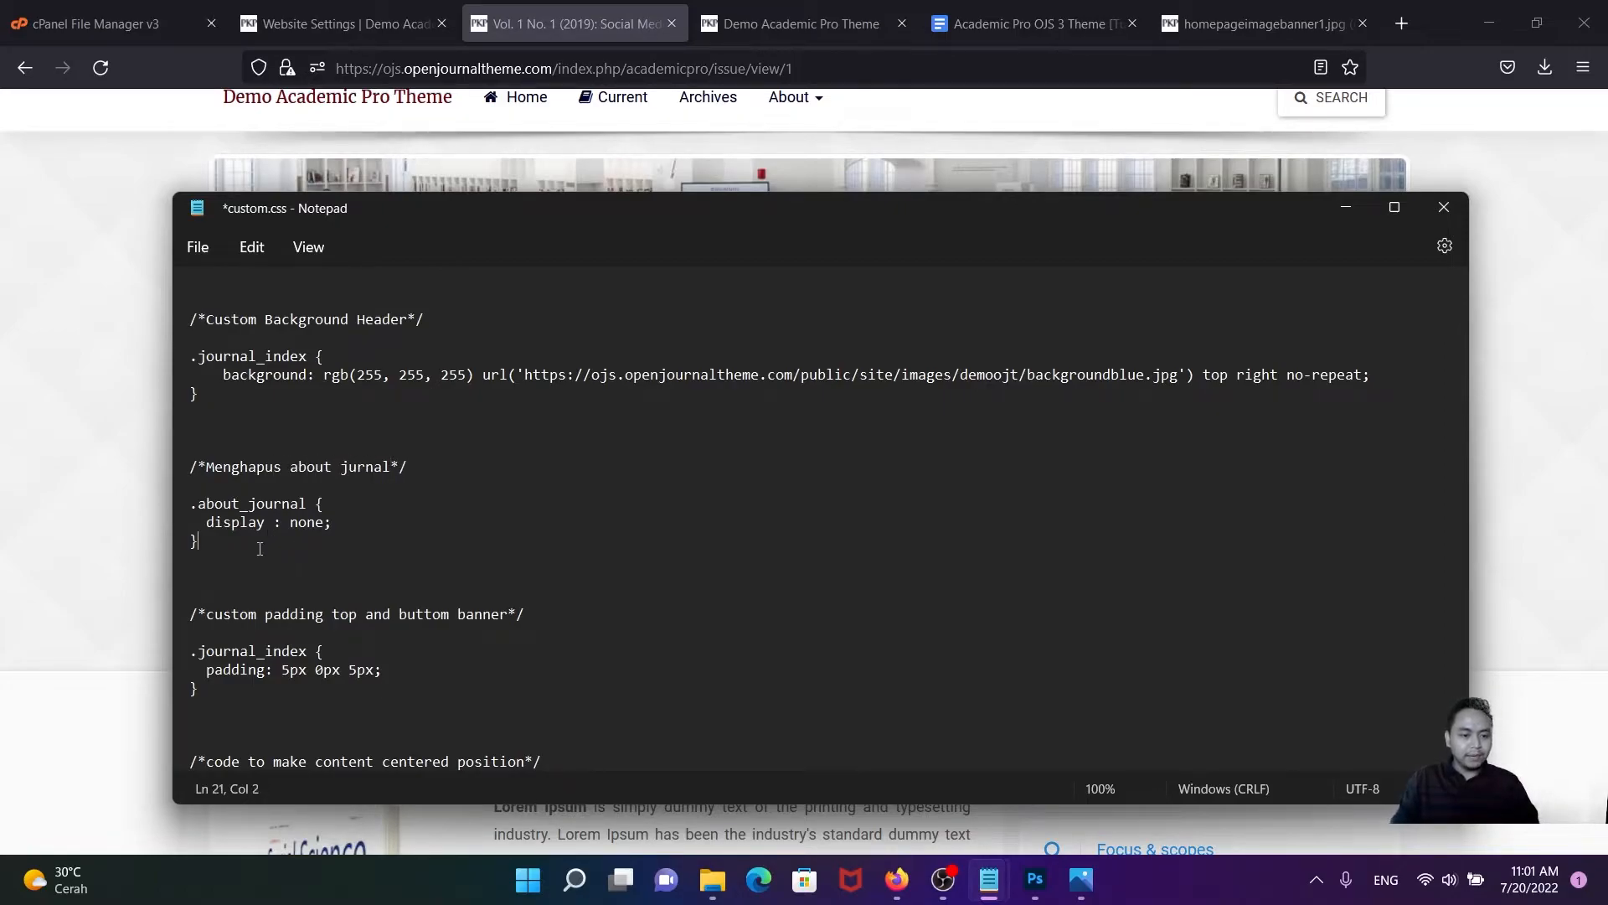
# - Copy the commented .about_journal rule with display: none from custom.css to the end of academicpro.css
pyautogui.moveTo(199, 543); pyautogui.dragTo(162, 476)
pyautogui.hotkey('ctrl', 'c')
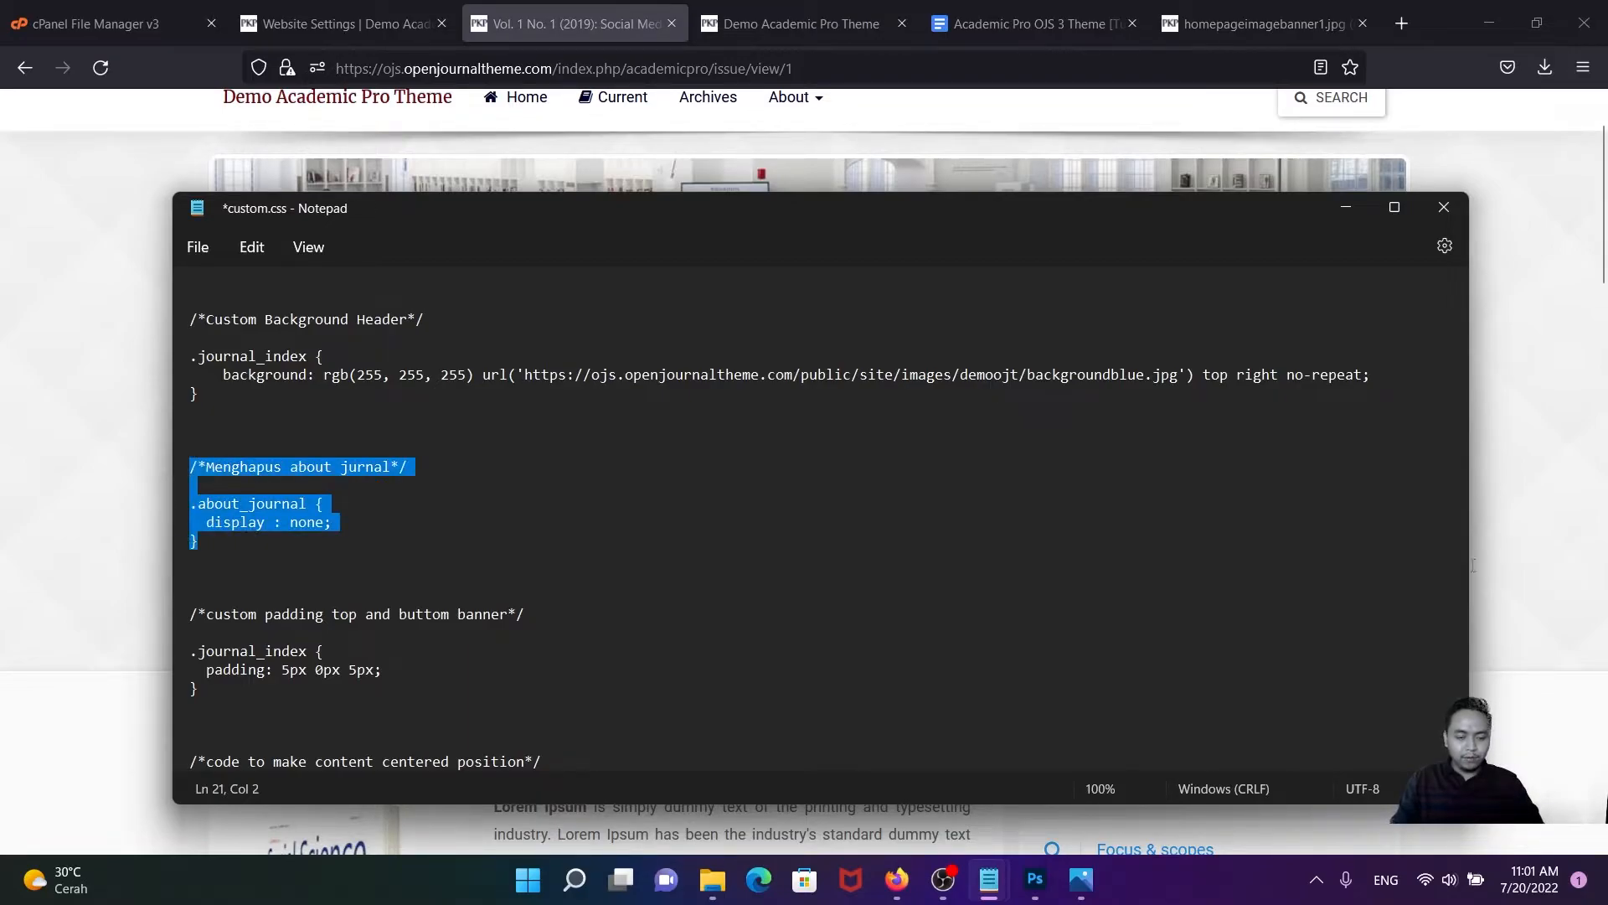
pyautogui.moveTo(996, 889)
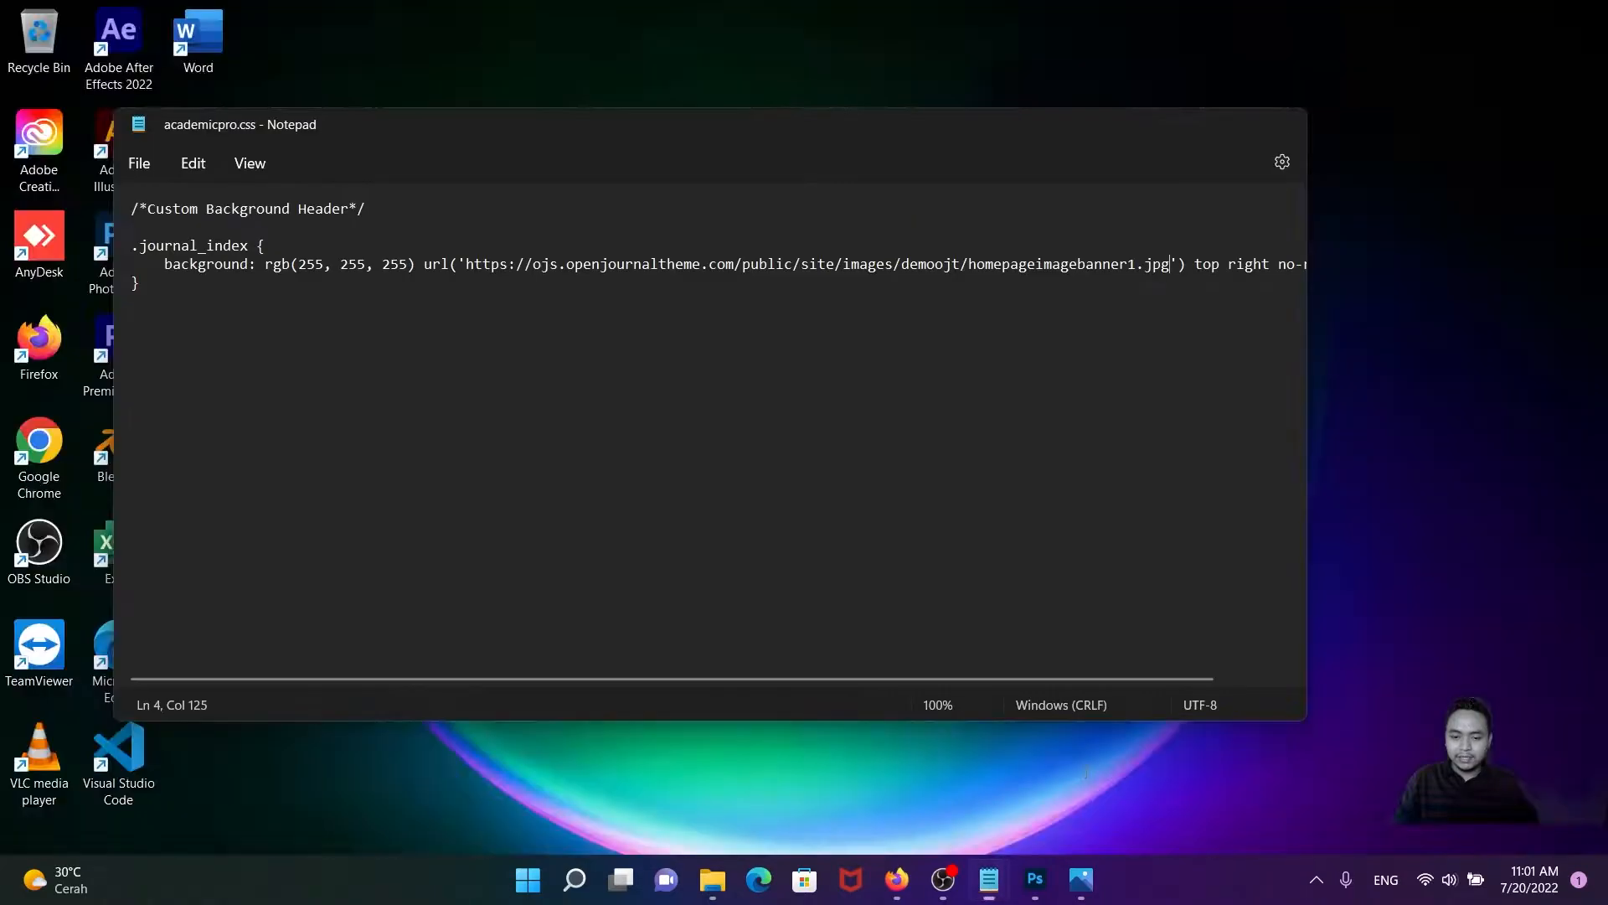
pyautogui.click(1097, 766)
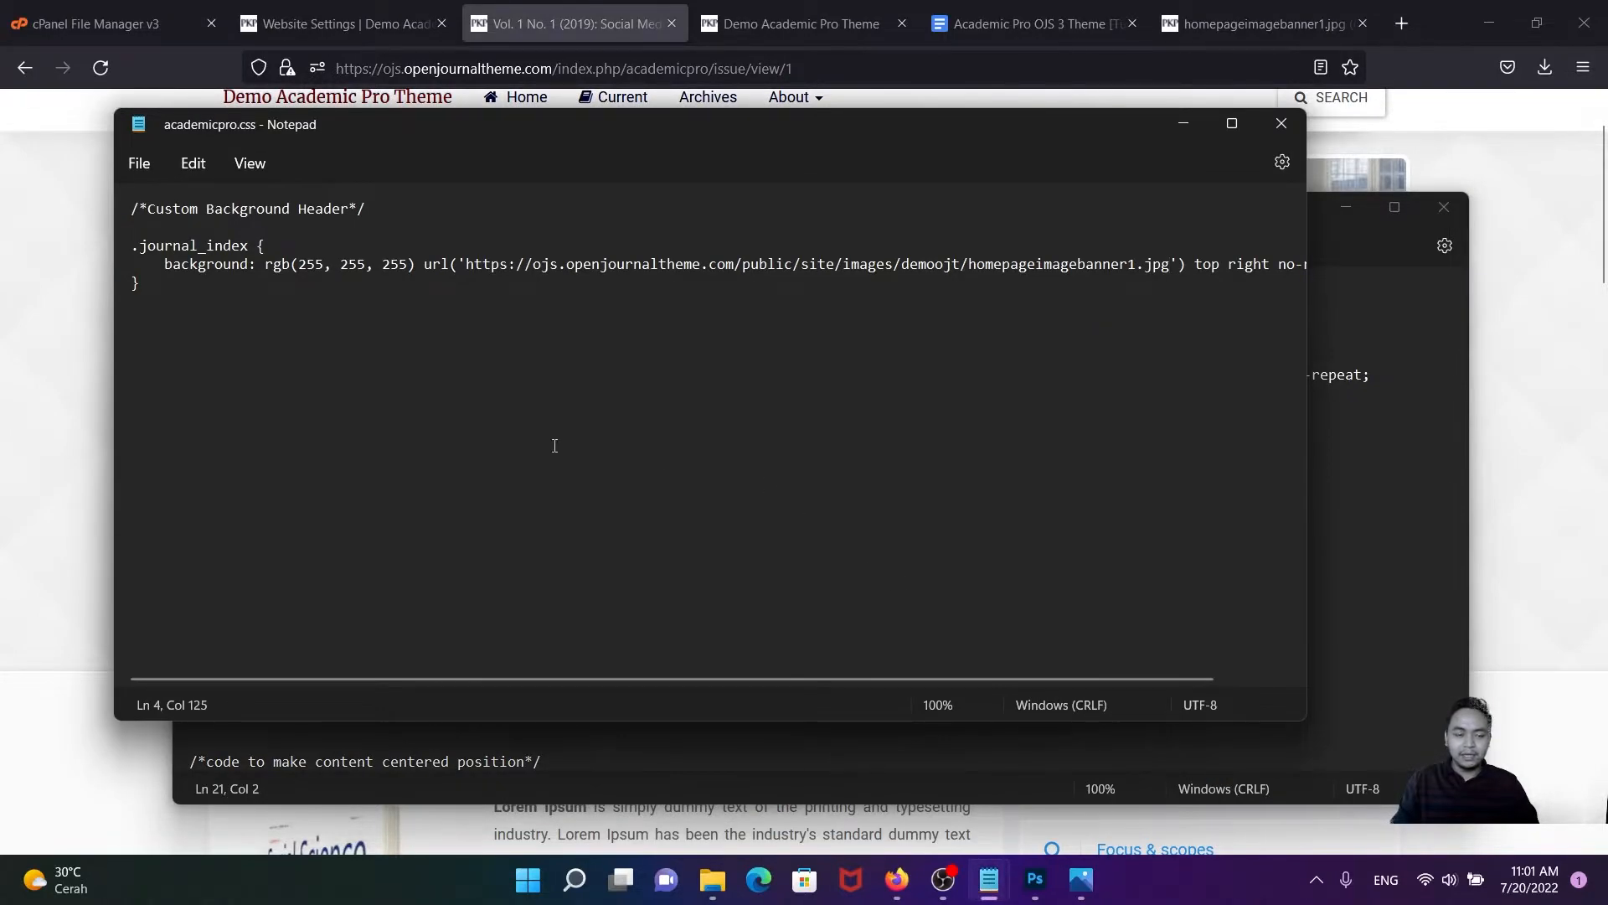
pyautogui.click(150, 284)
pyautogui.press('Return')
pyautogui.press('Return')
pyautogui.press('Return')
pyautogui.hotkey('ctrl', 'v')
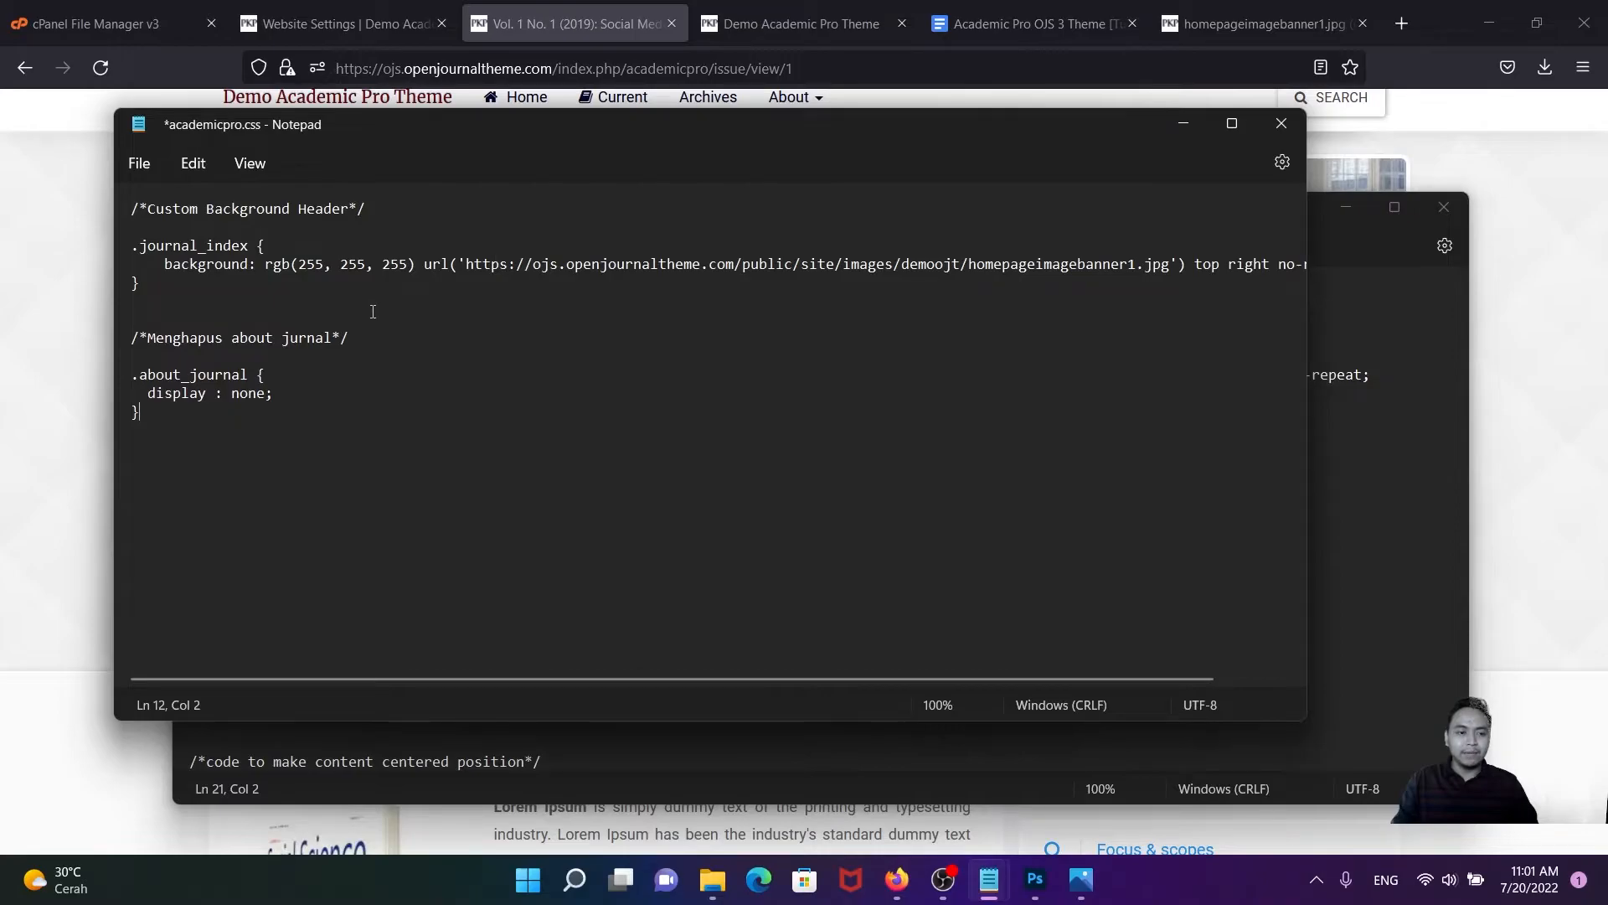
# - Delete the Custom Background Header comment and .journal_index rule from academicpro.css, remove the leftover blank lines, and save the file
pyautogui.moveTo(147, 414); pyautogui.dragTo(116, 338)
pyautogui.click(387, 499)
pyautogui.moveTo(150, 286); pyautogui.dragTo(118, 211)
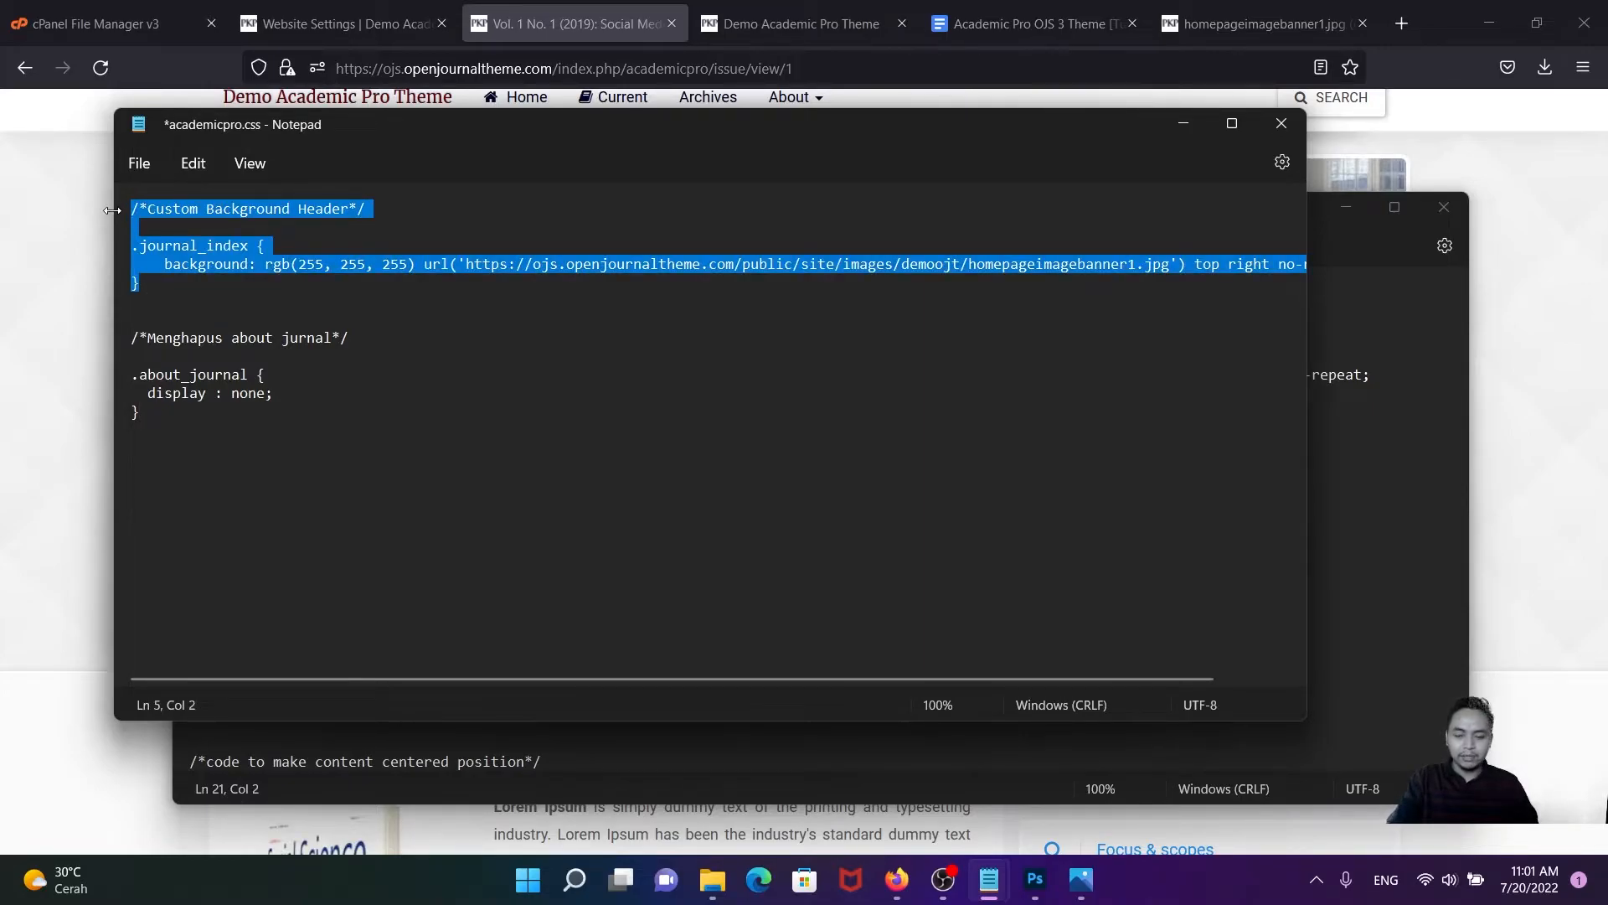
pyautogui.press('Delete')
pyautogui.press('Delete')
pyautogui.press('Delete')
pyautogui.press('Delete')
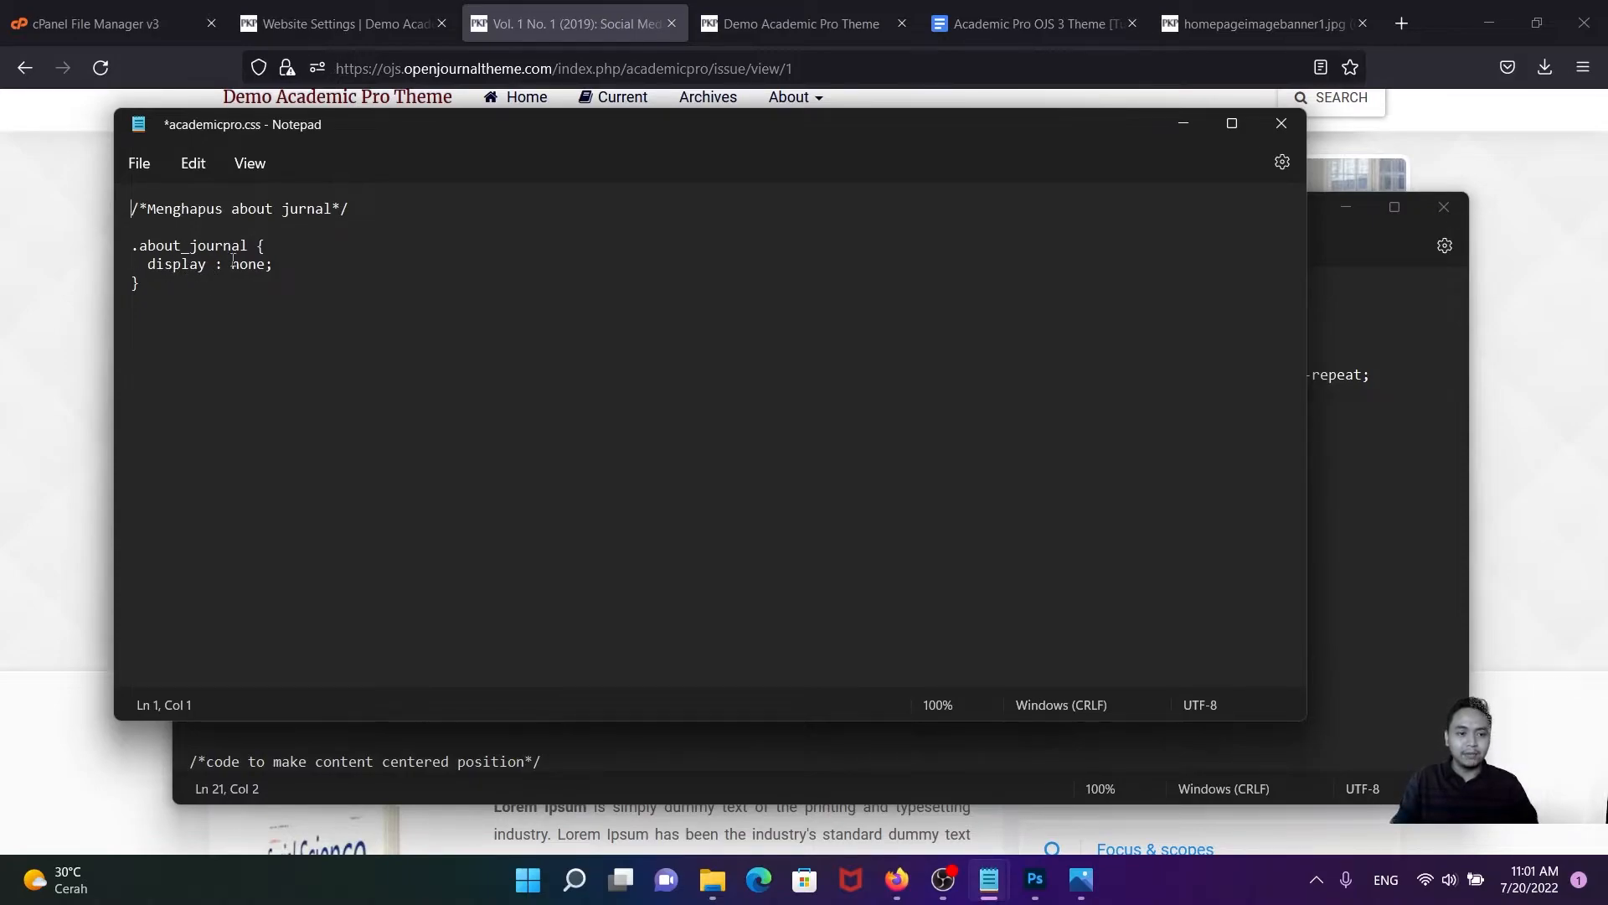
pyautogui.click(141, 163)
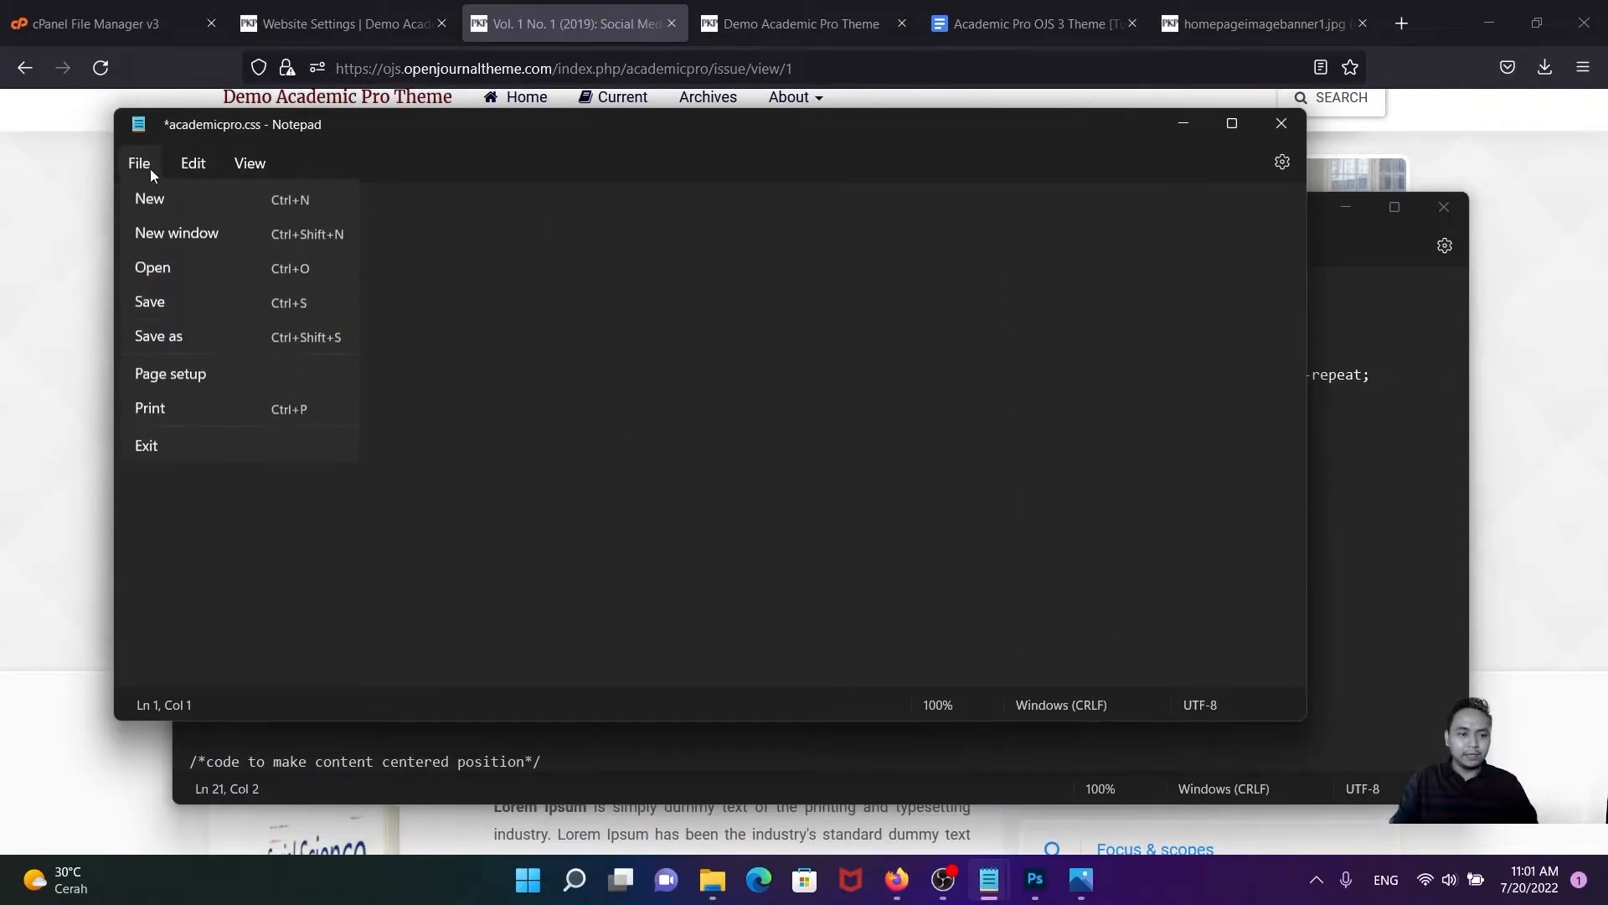
pyautogui.click(151, 302)
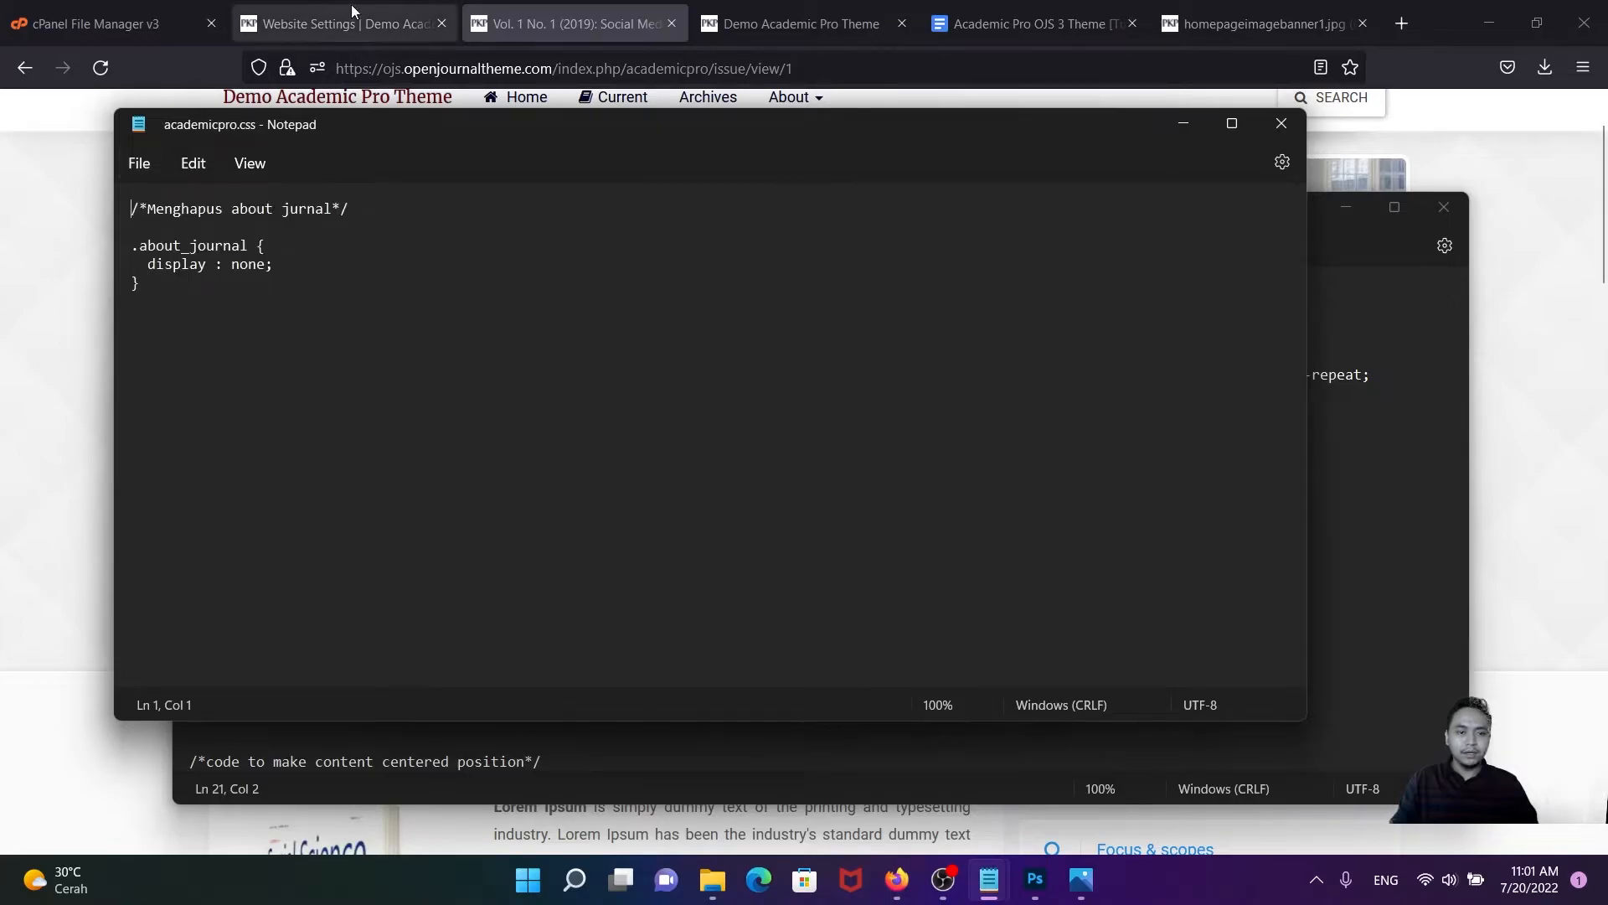
# - Upload academicpro.css from the Desktop as the journal style sheet in the Advanced appearance settings and save
pyautogui.click(310, 8)
pyautogui.scroll(15, 540, 255)
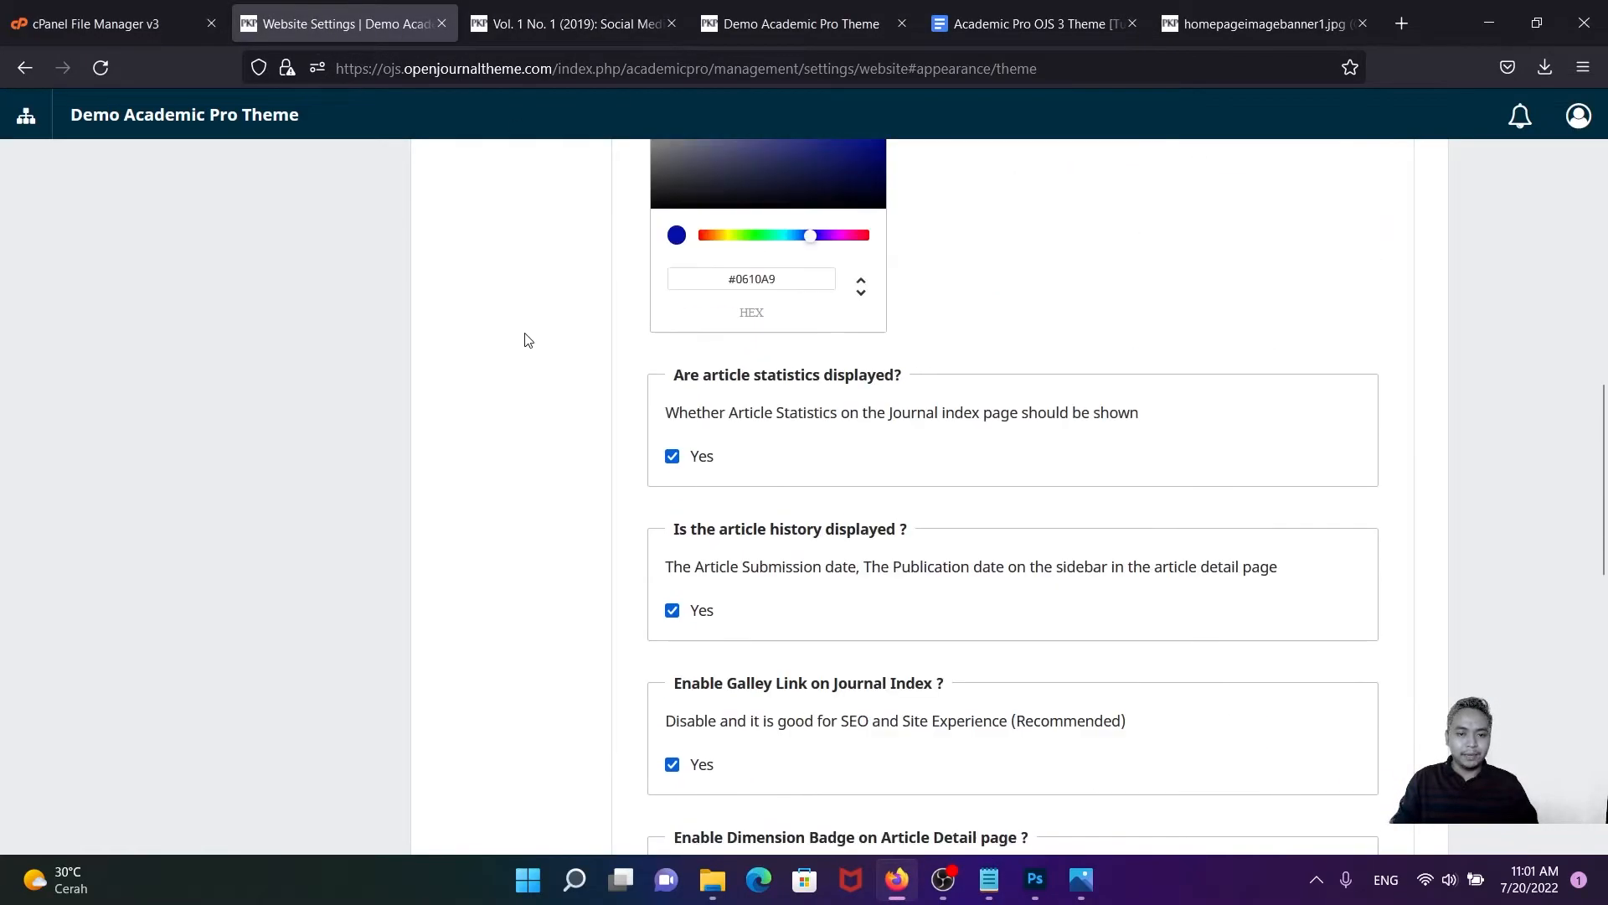
pyautogui.click(471, 444)
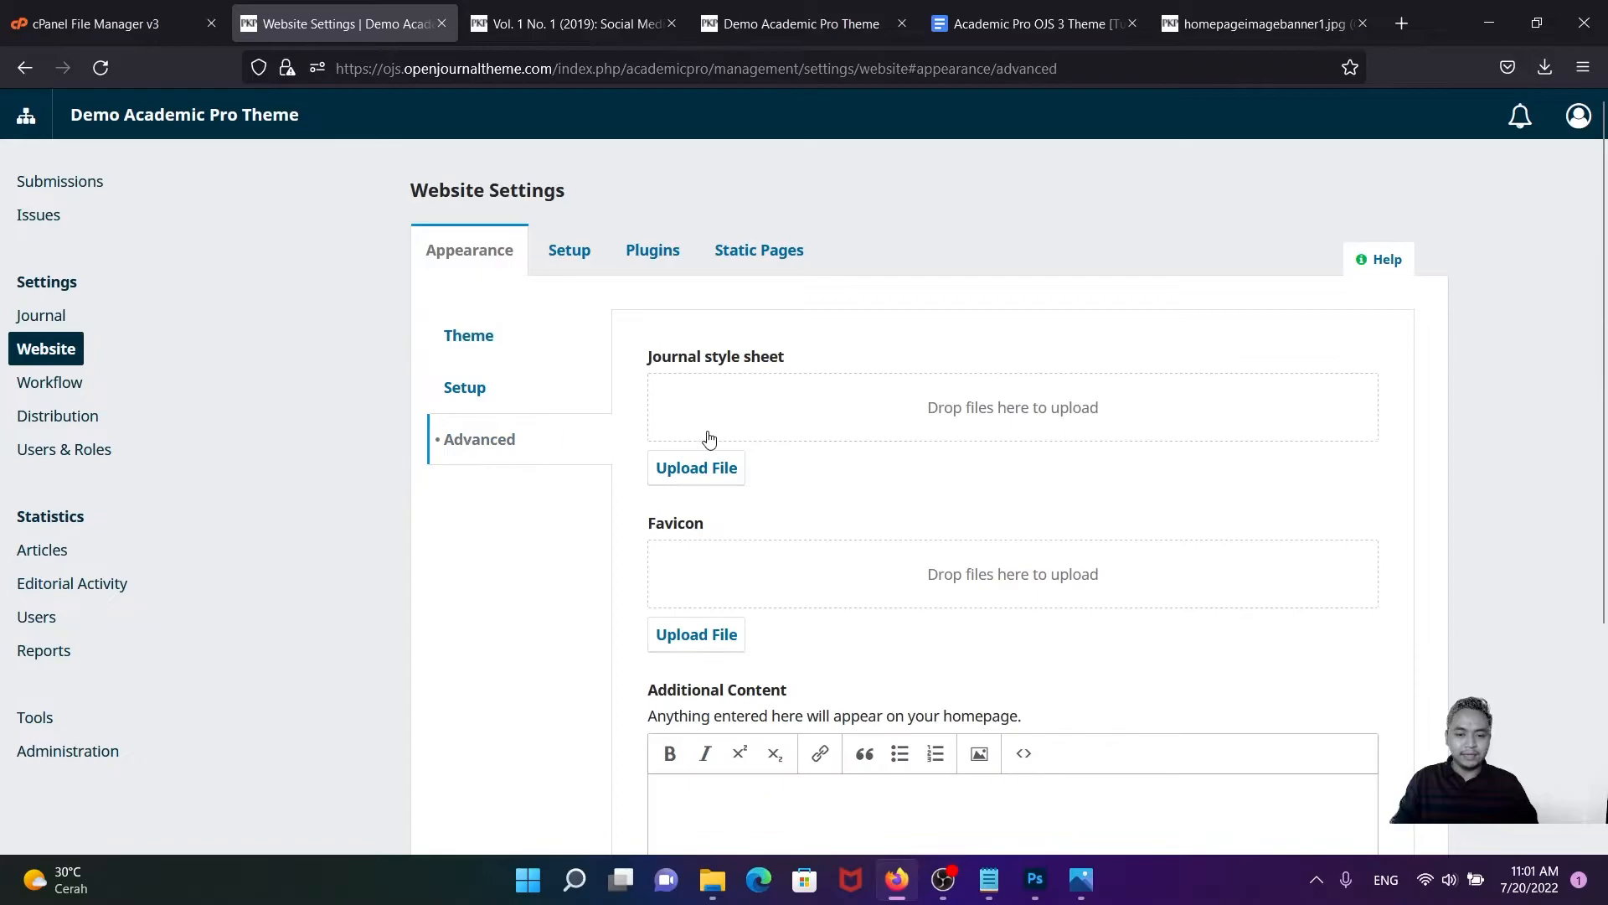
pyautogui.click(725, 463)
pyautogui.click(86, 201)
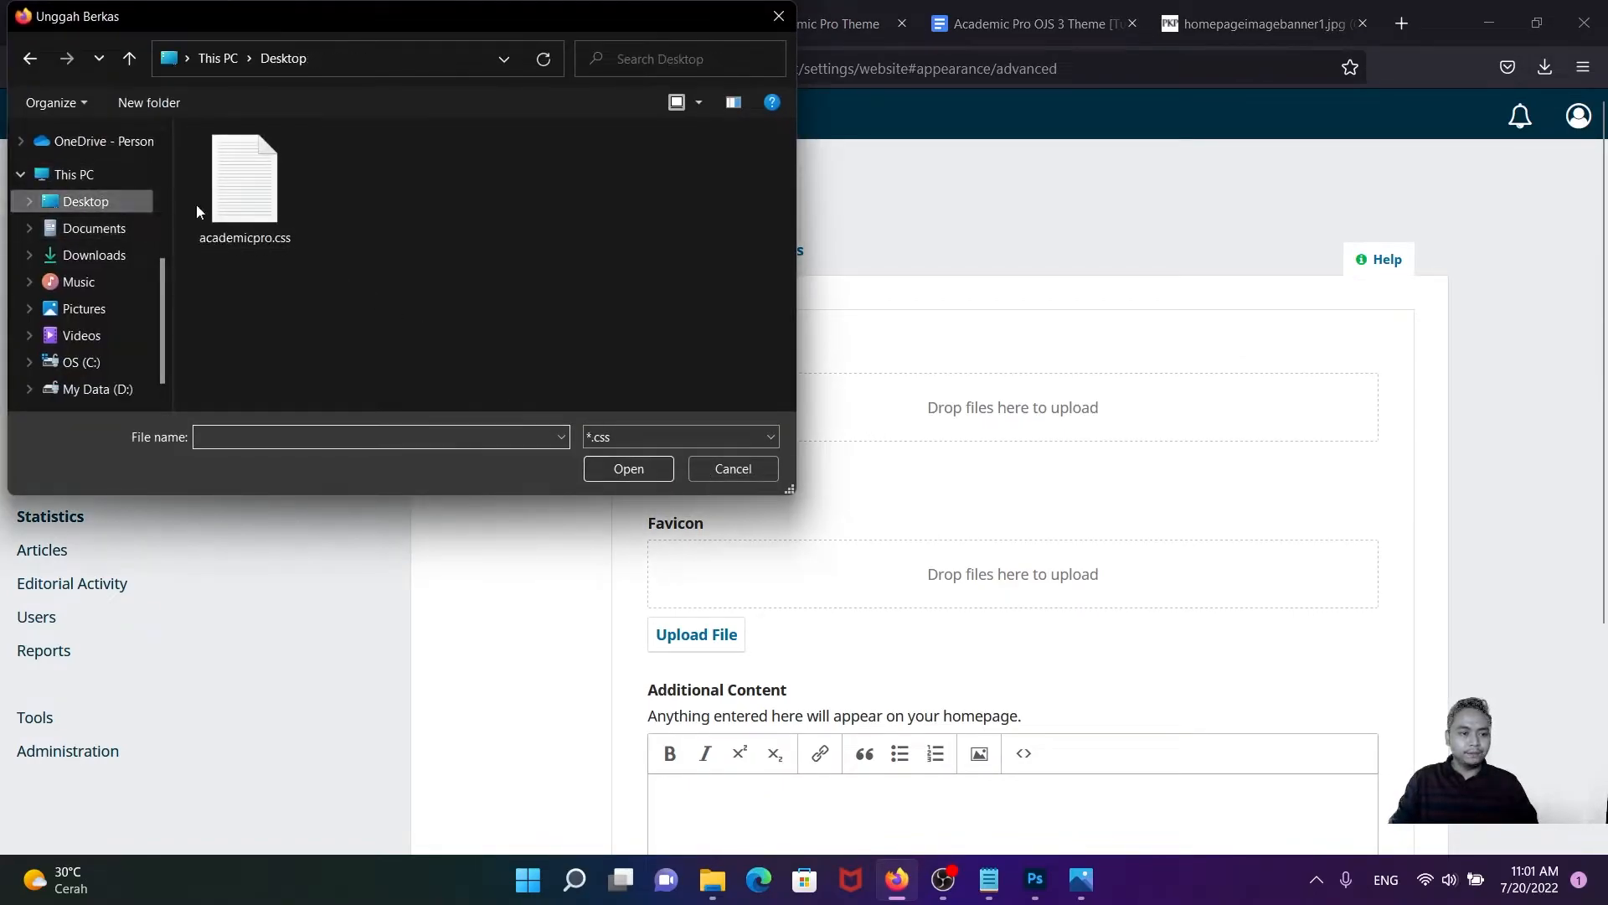
pyautogui.click(244, 179)
pyautogui.click(629, 469)
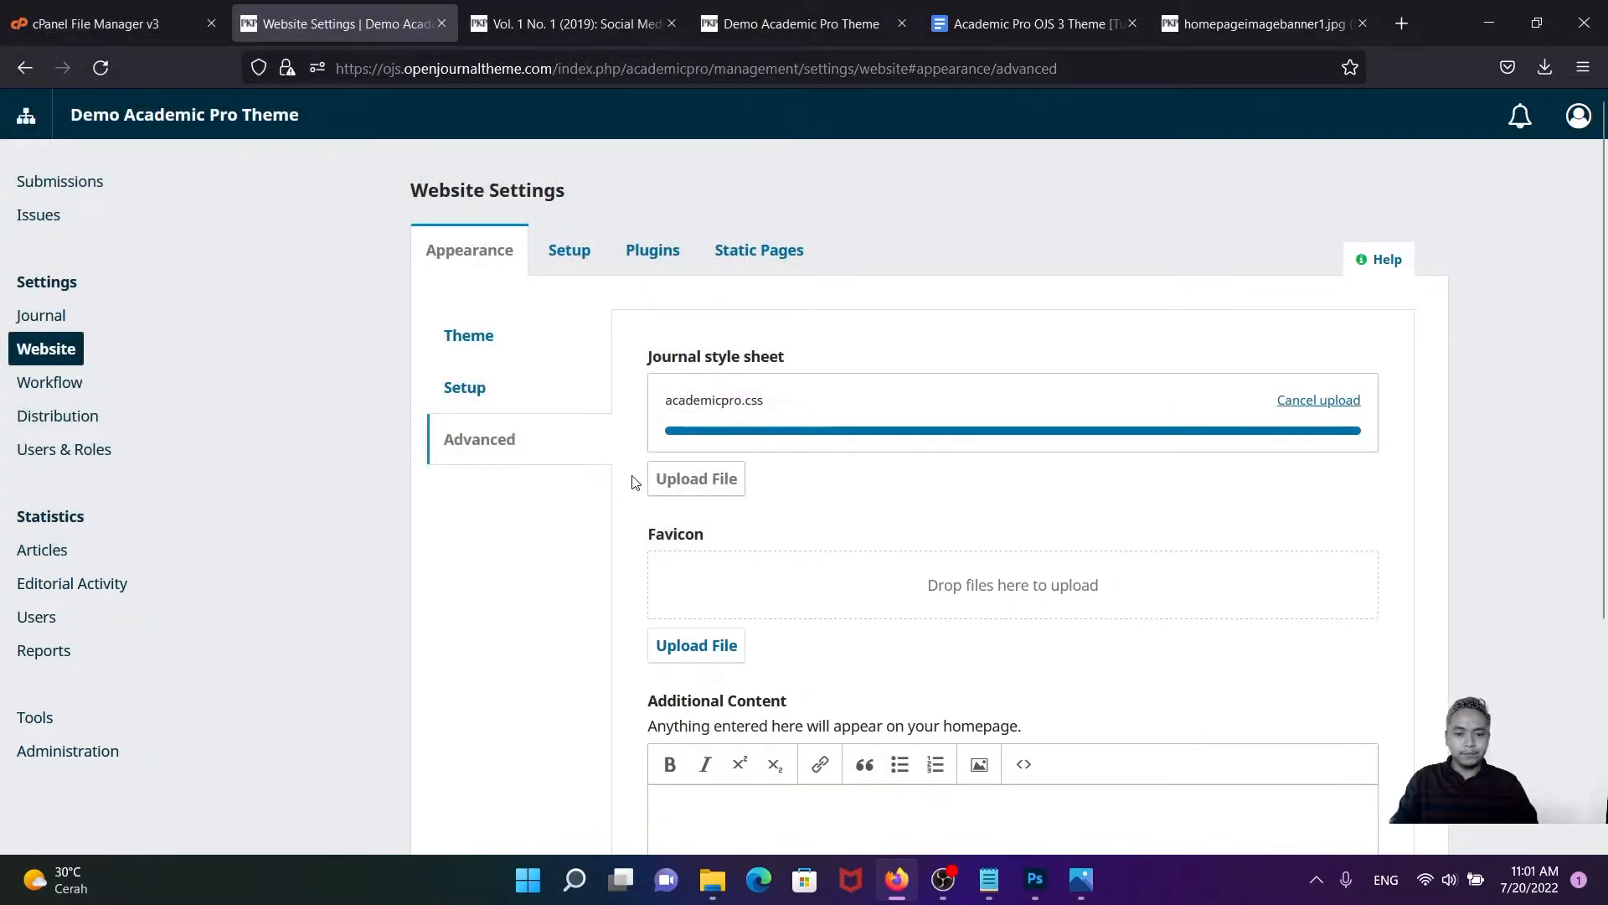
pyautogui.scroll(-4, 1109, 536)
pyautogui.click(1372, 752)
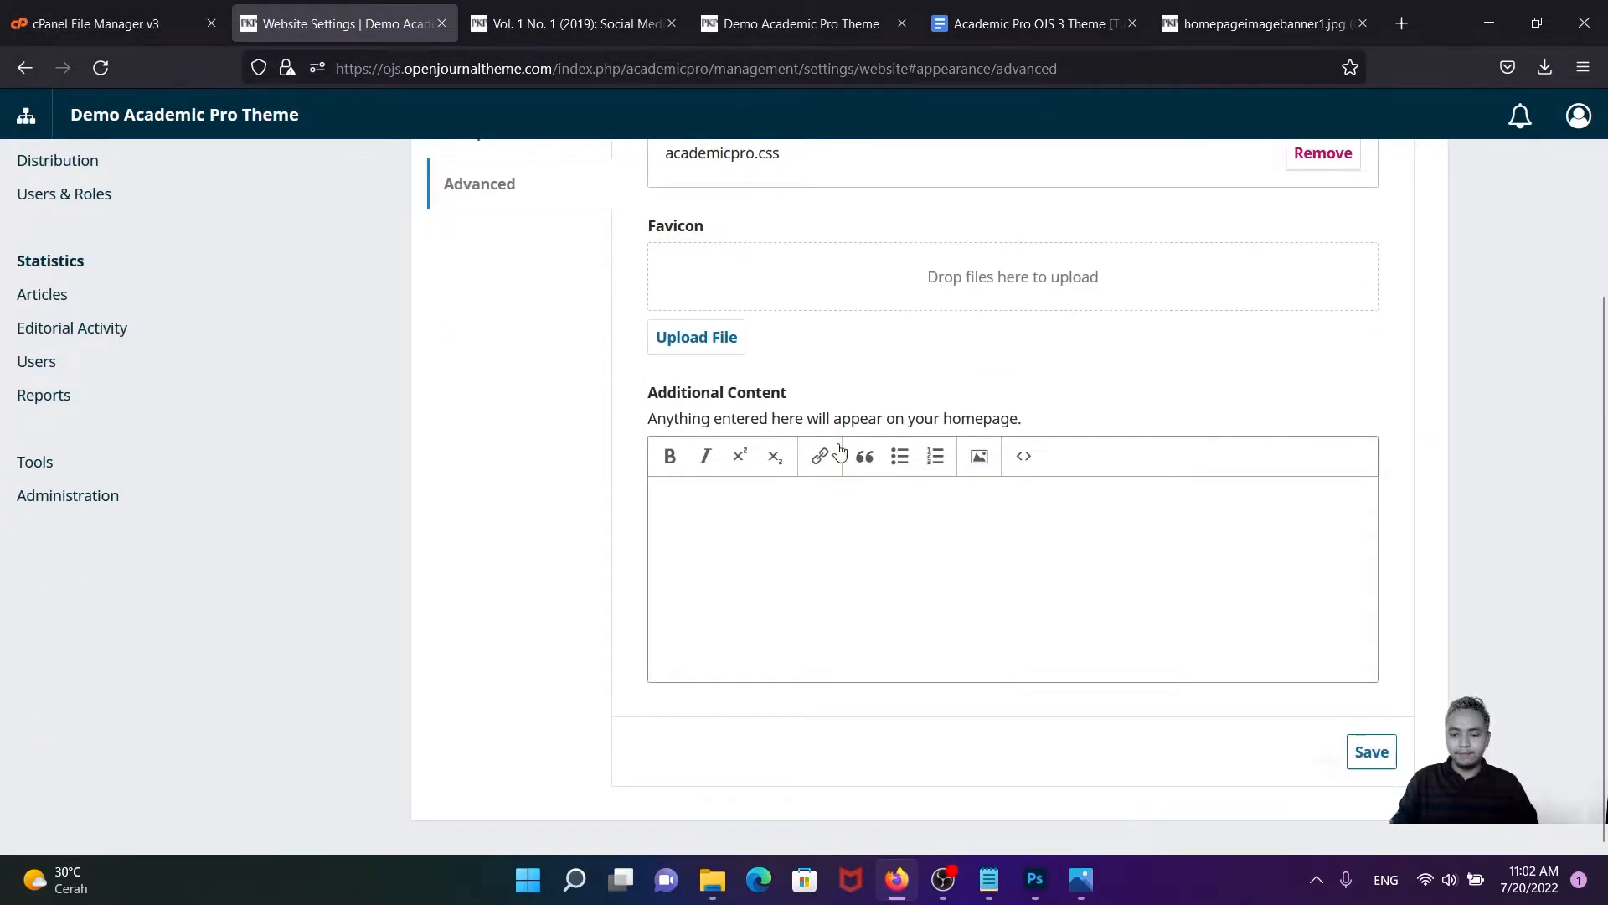
# - Reload the Vol. 1 No. 1 issue page and check its header for the About Journal block
pyautogui.click(597, 23)
pyautogui.scroll(2, 198, 238)
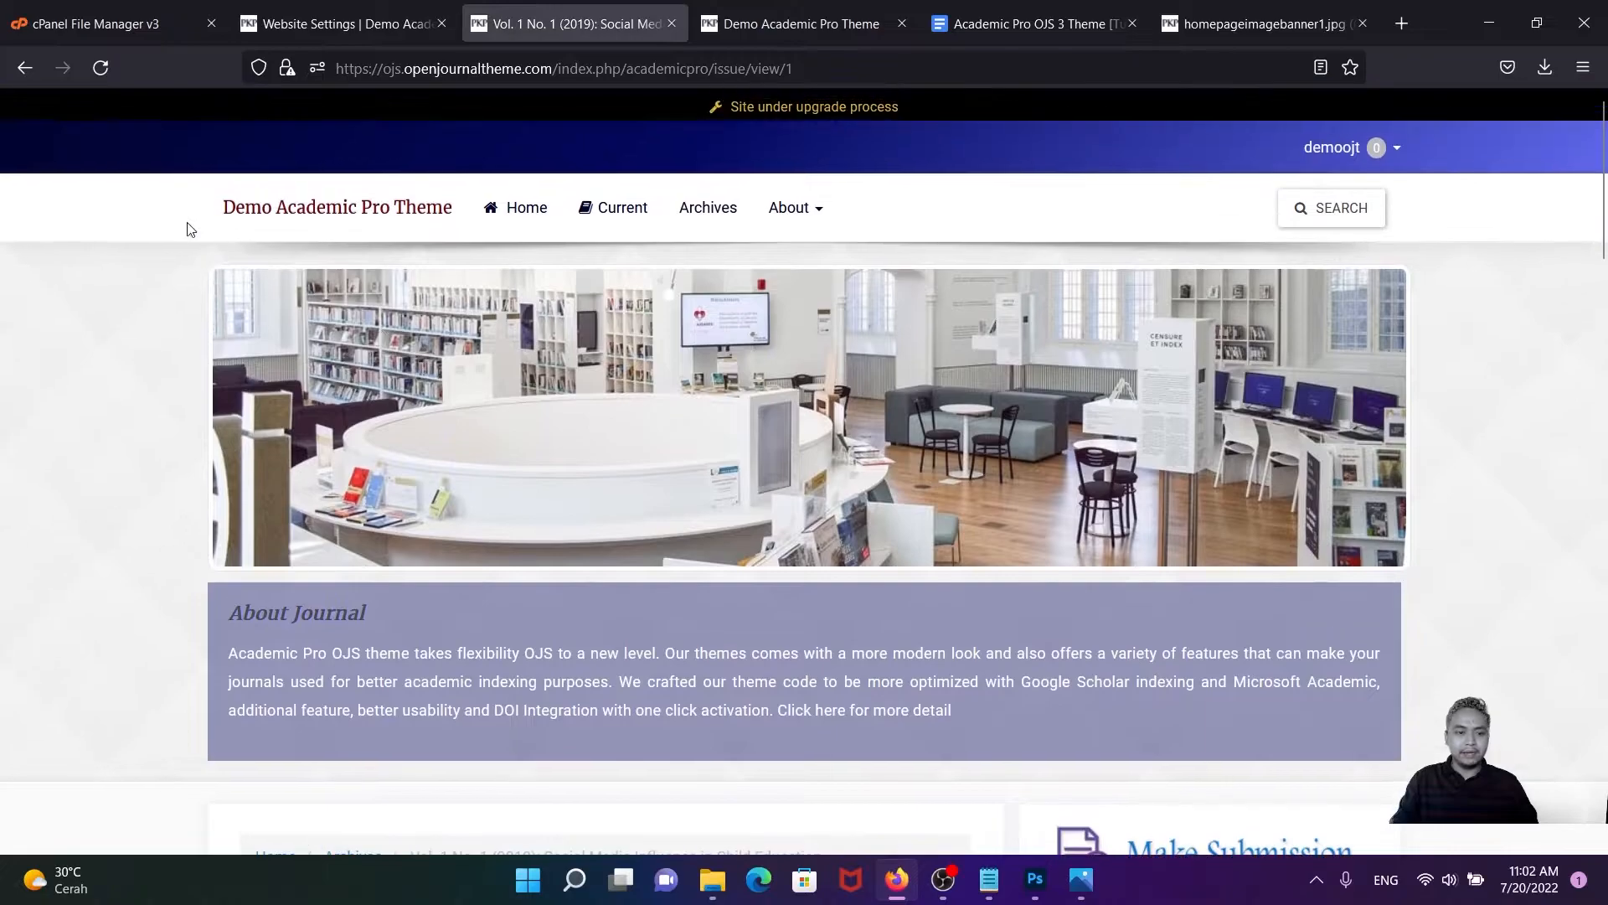
pyautogui.click(104, 74)
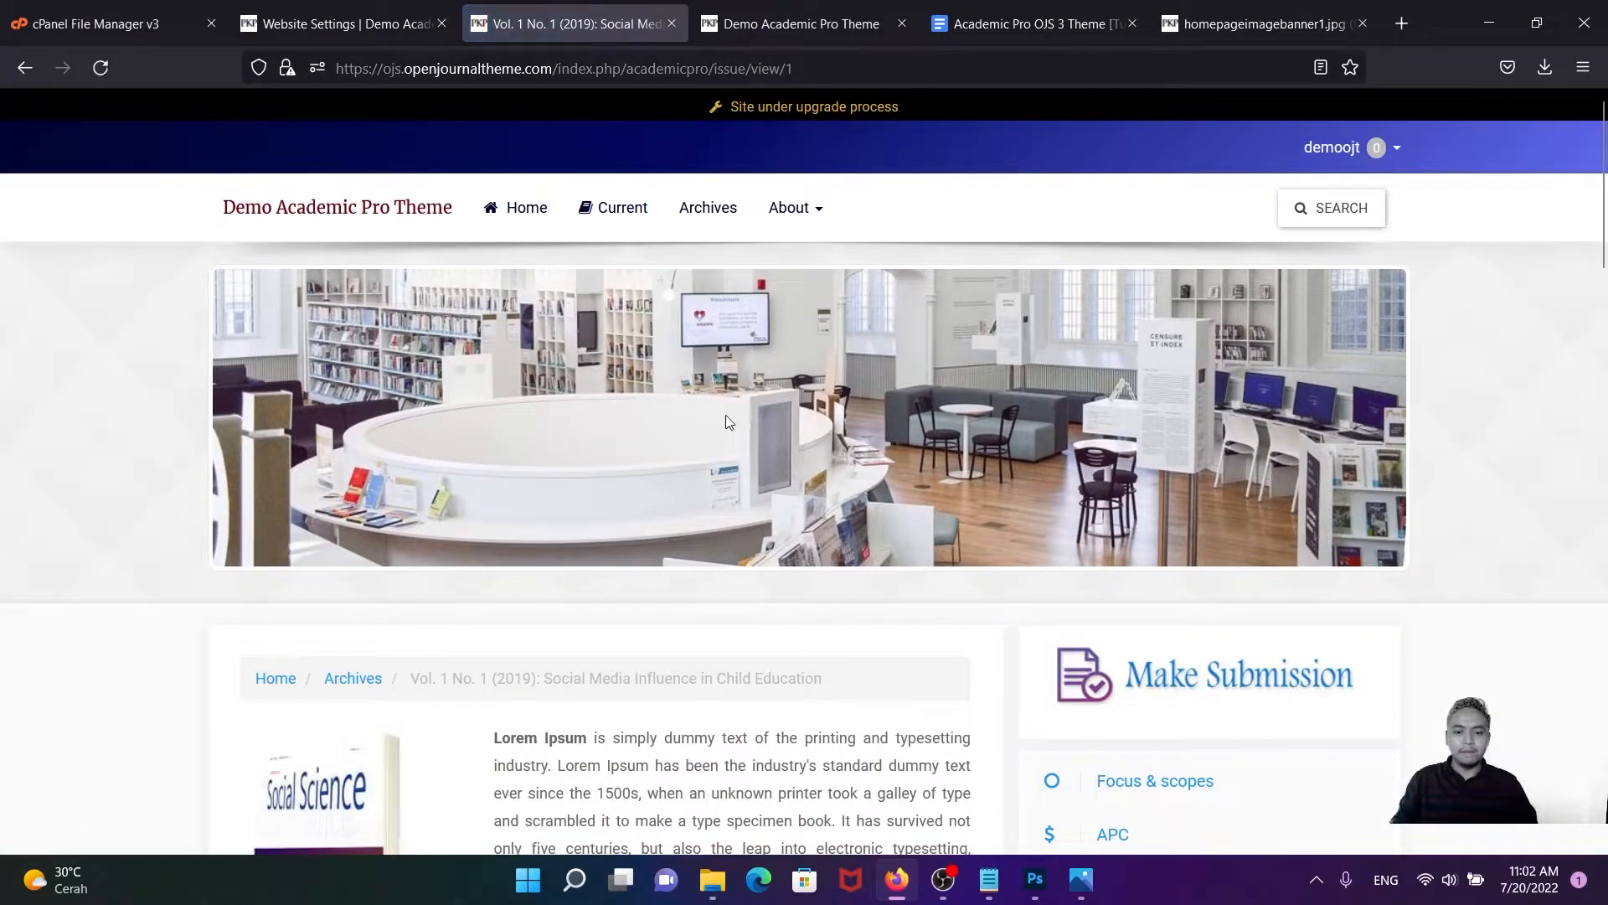
pyautogui.scroll(-2, 596, 467)
pyautogui.scroll(1, 444, 499)
pyautogui.scroll(-2, 1112, 586)
pyautogui.scroll(2, 1139, 561)
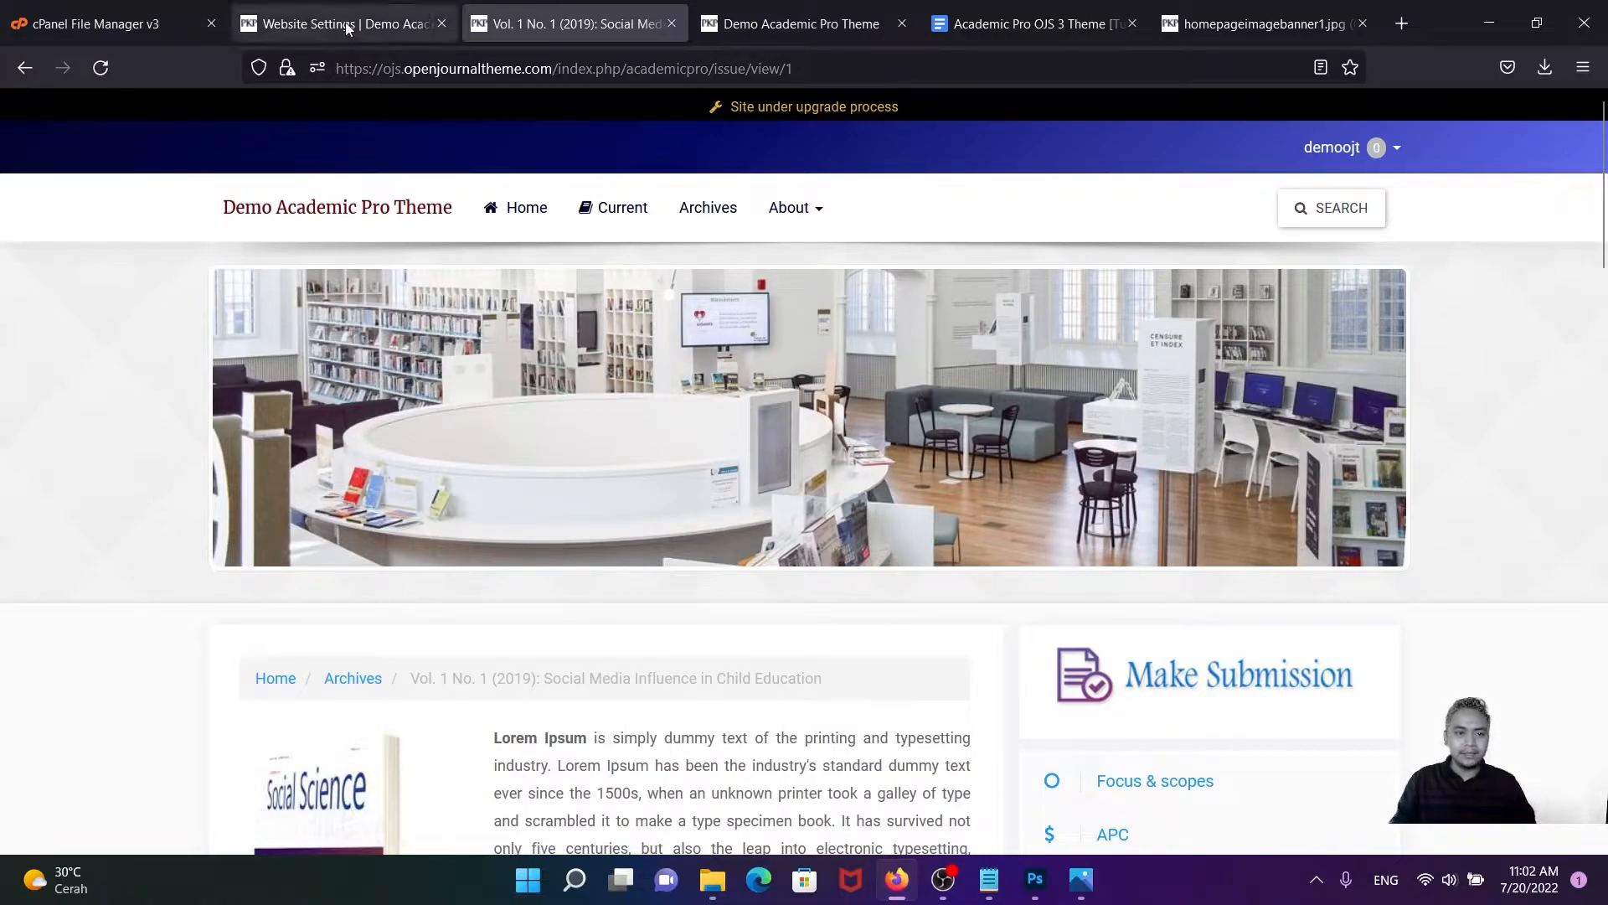
# - Bring up academicpro.css in Notepad again
pyautogui.moveTo(1003, 882)
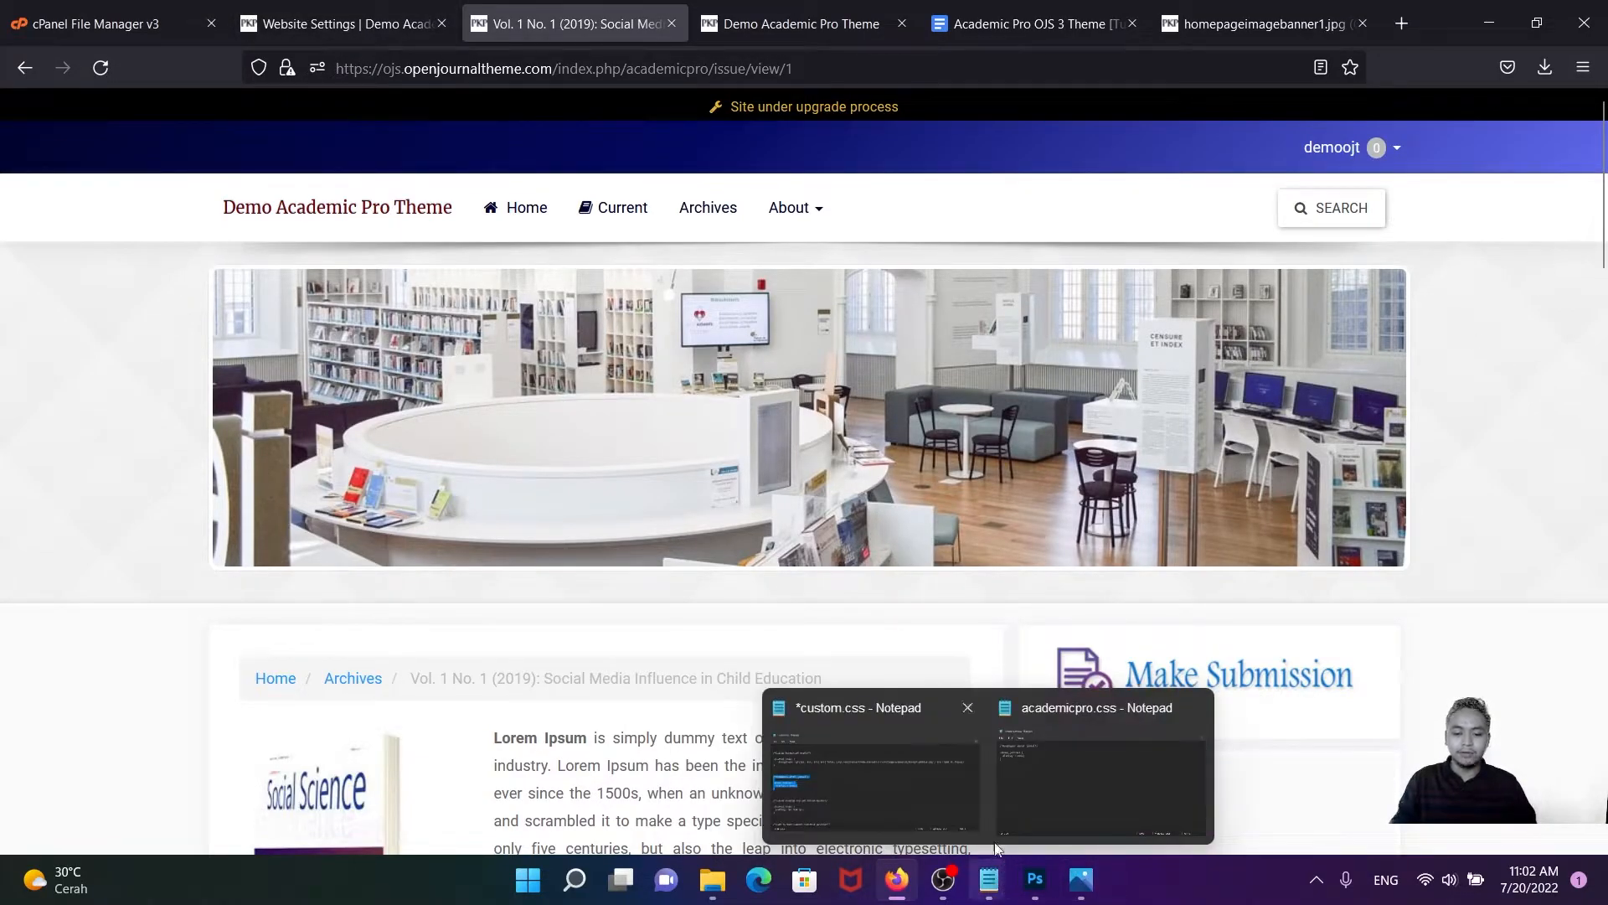
pyautogui.click(1006, 737)
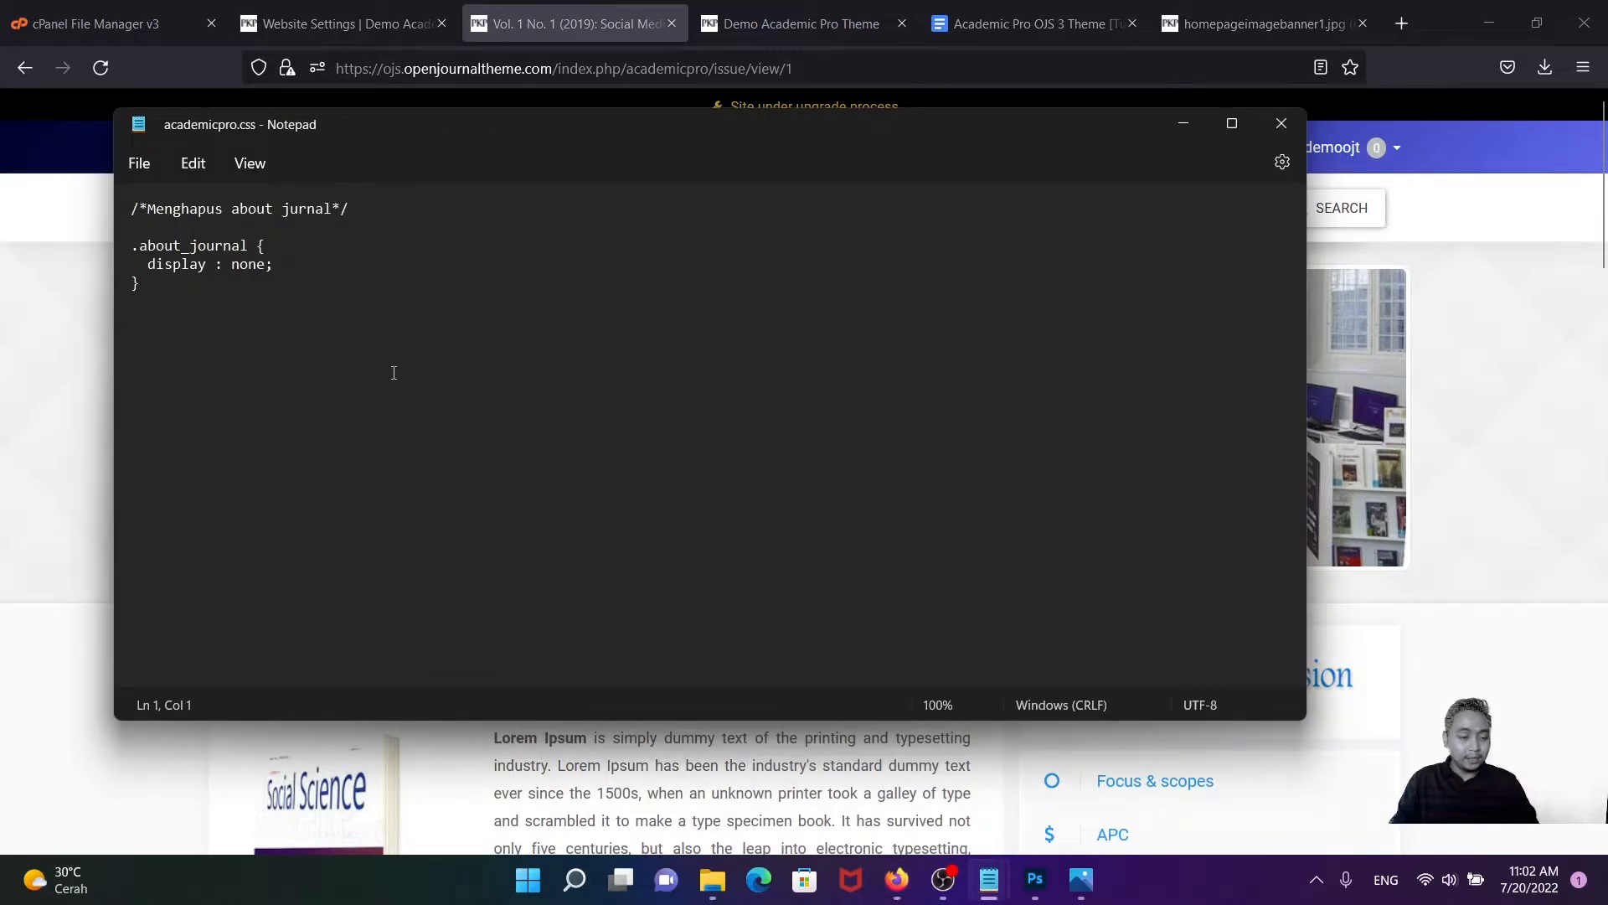
# - Paste the copied Custom Background Header rule using homepageimagebanner1.jpg above the about_journal rule in academicpro.css, and save the file
pyautogui.press('Return')
pyautogui.press('Return')
pyautogui.press('Return')
pyautogui.press('Up')
pyautogui.press('Up')
pyautogui.press('Up')
pyautogui.hotkey('ctrl', 'v')
pyautogui.click(429, 397)
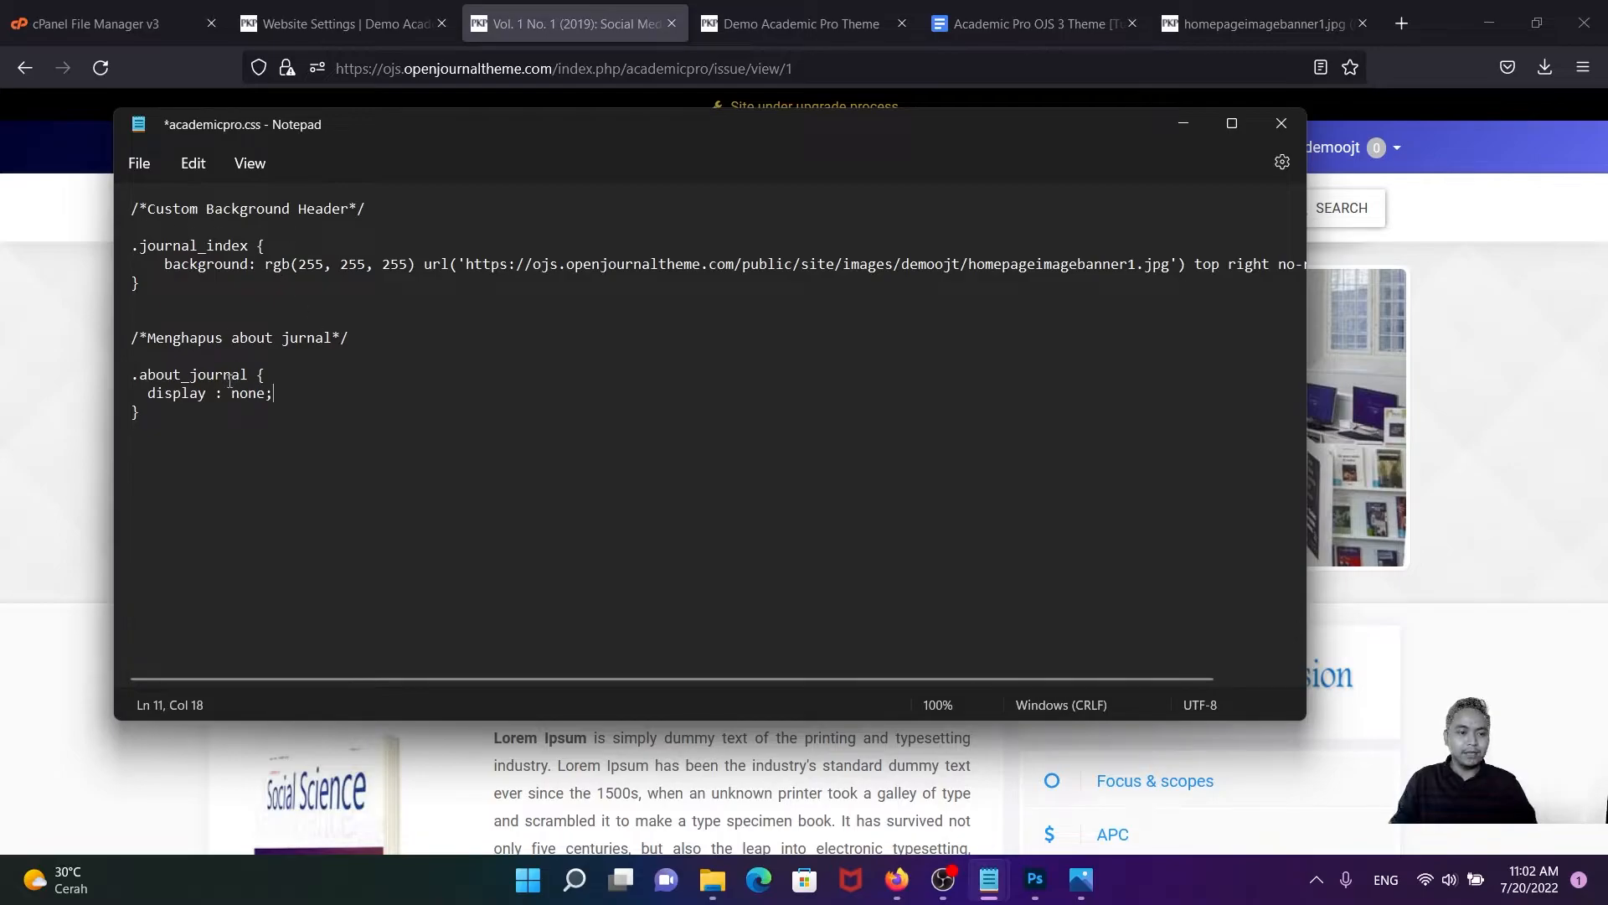
pyautogui.moveTo(169, 420); pyautogui.dragTo(117, 391)
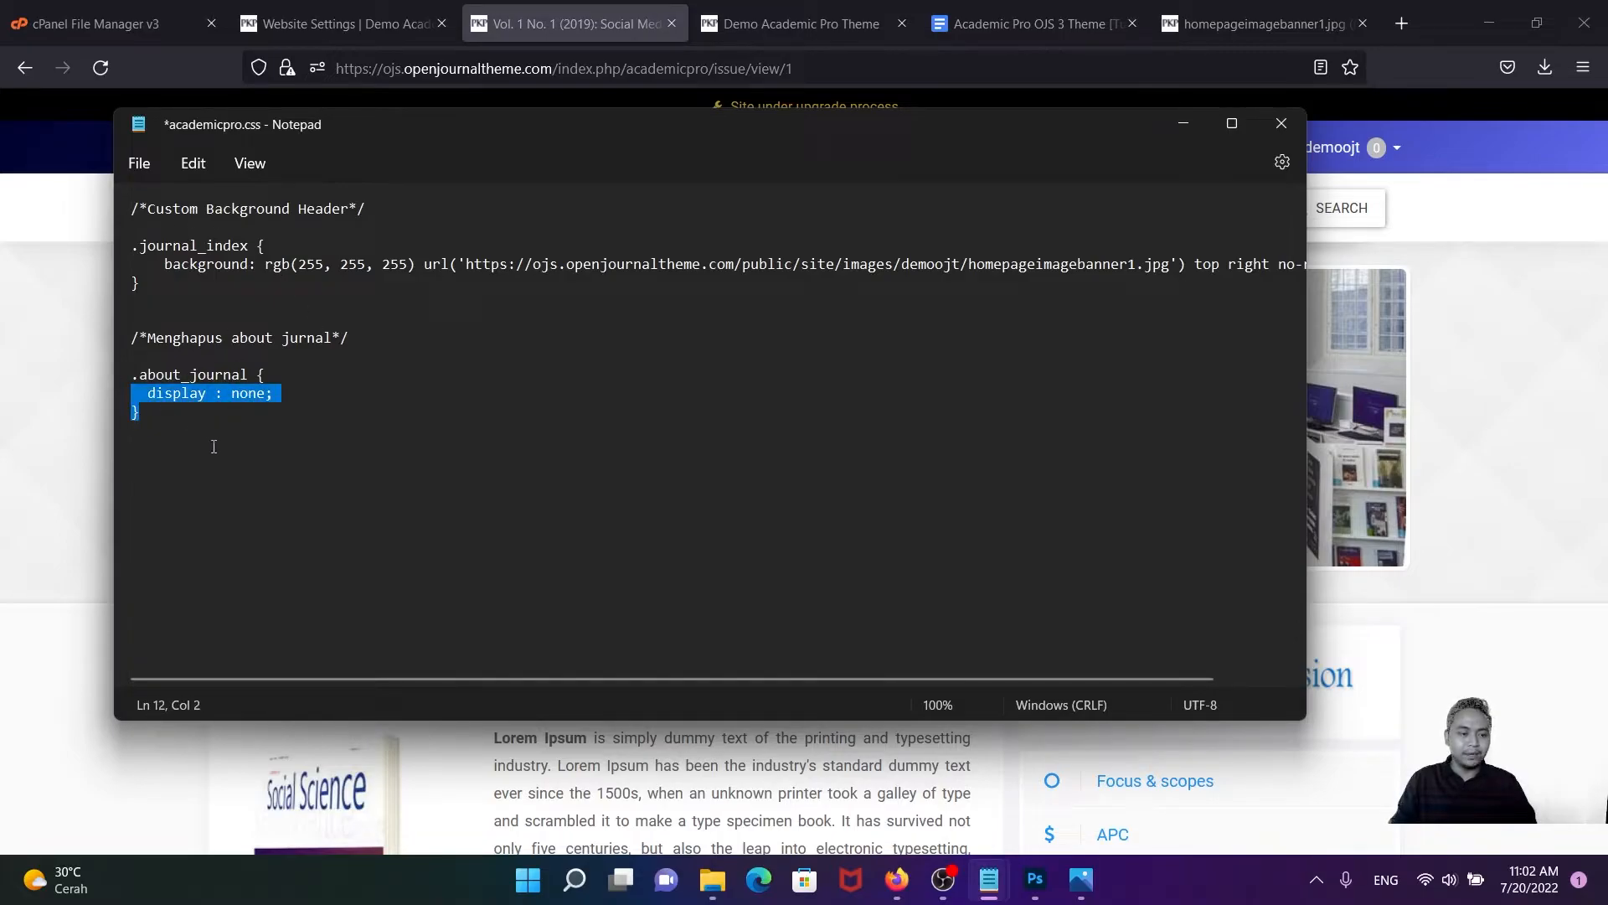
pyautogui.click(215, 429)
pyautogui.click(142, 164)
pyautogui.click(168, 302)
# - In Firefox's Website Settings, replace the journal style sheet with the edited academicpro.css, save, and reload the Vol. 1 No. 1 issue page
pyautogui.click(323, 26)
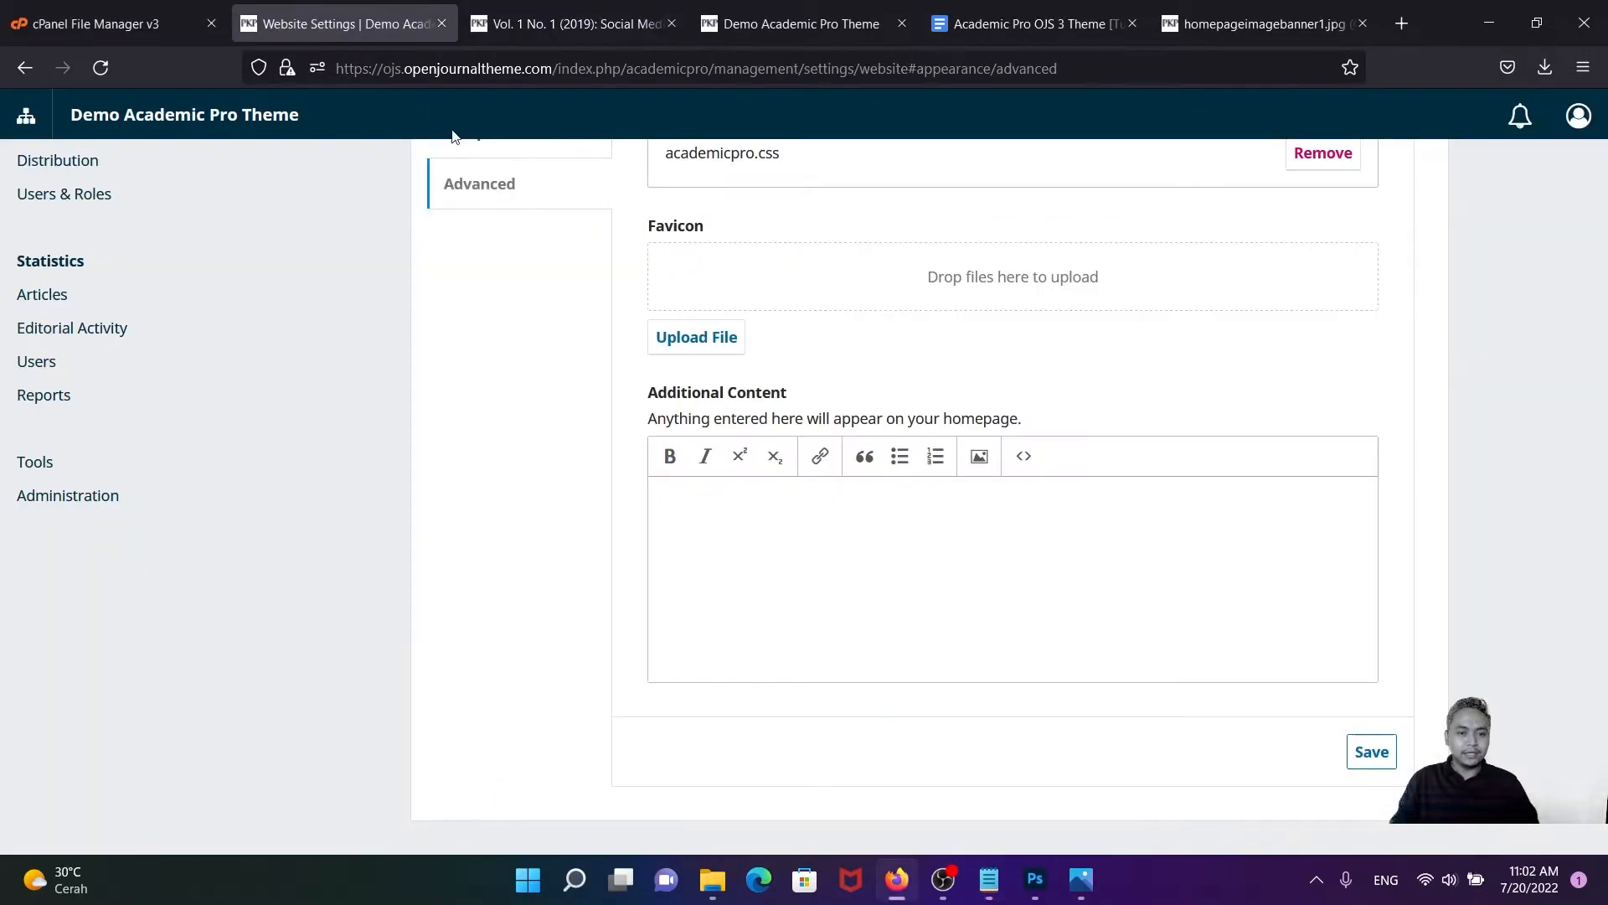
pyautogui.scroll(3, 536, 276)
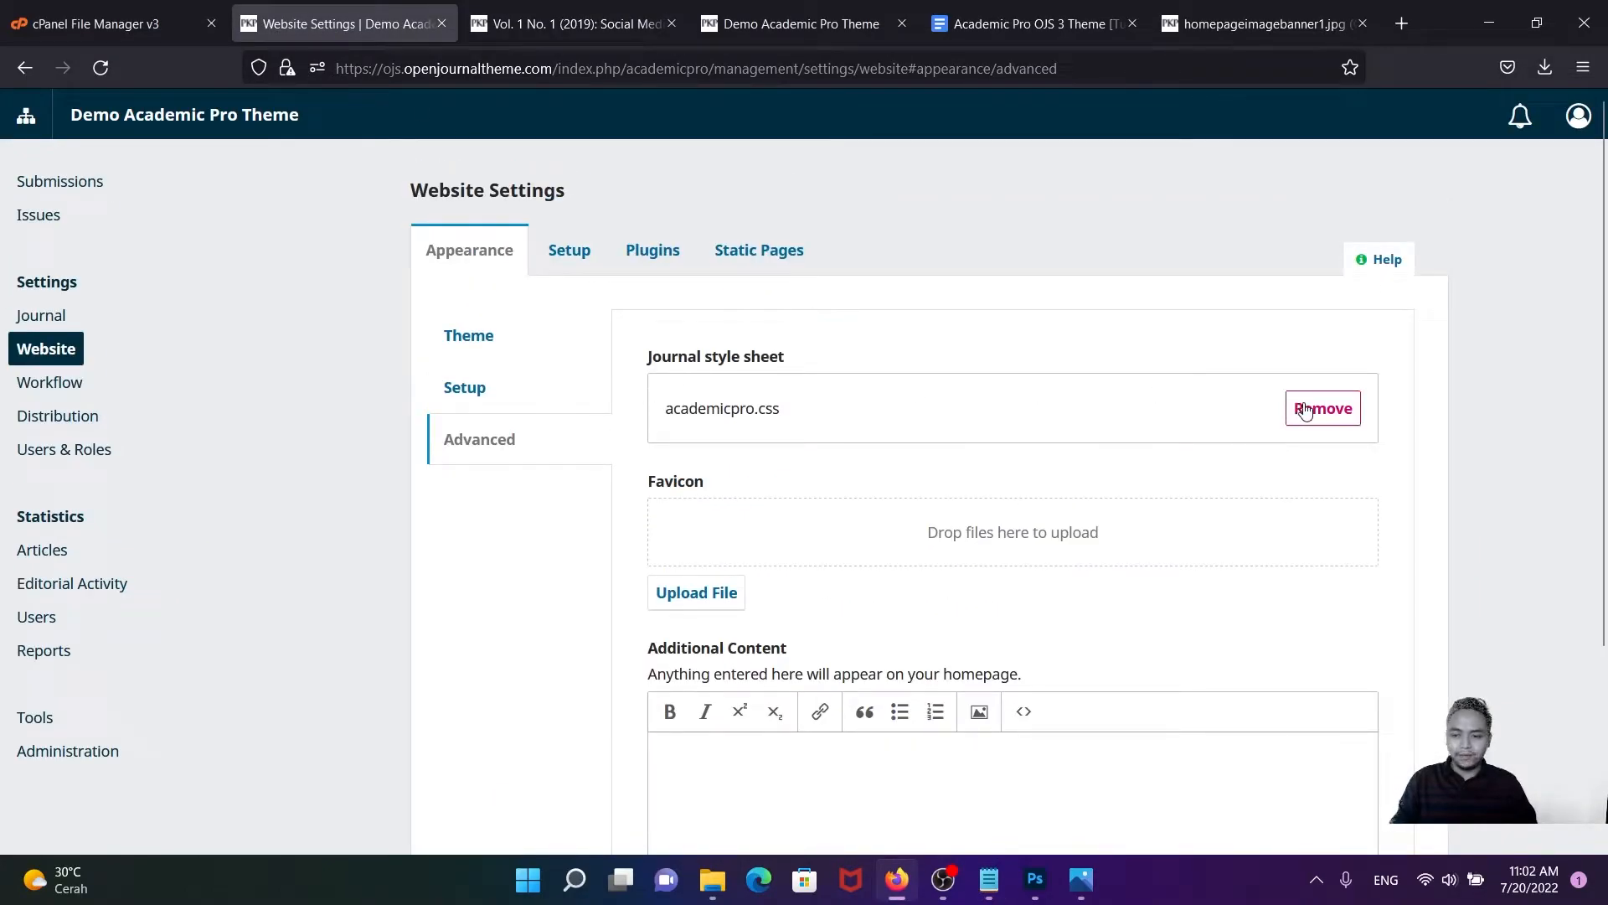
pyautogui.click(1305, 411)
pyautogui.click(682, 470)
pyautogui.click(289, 239)
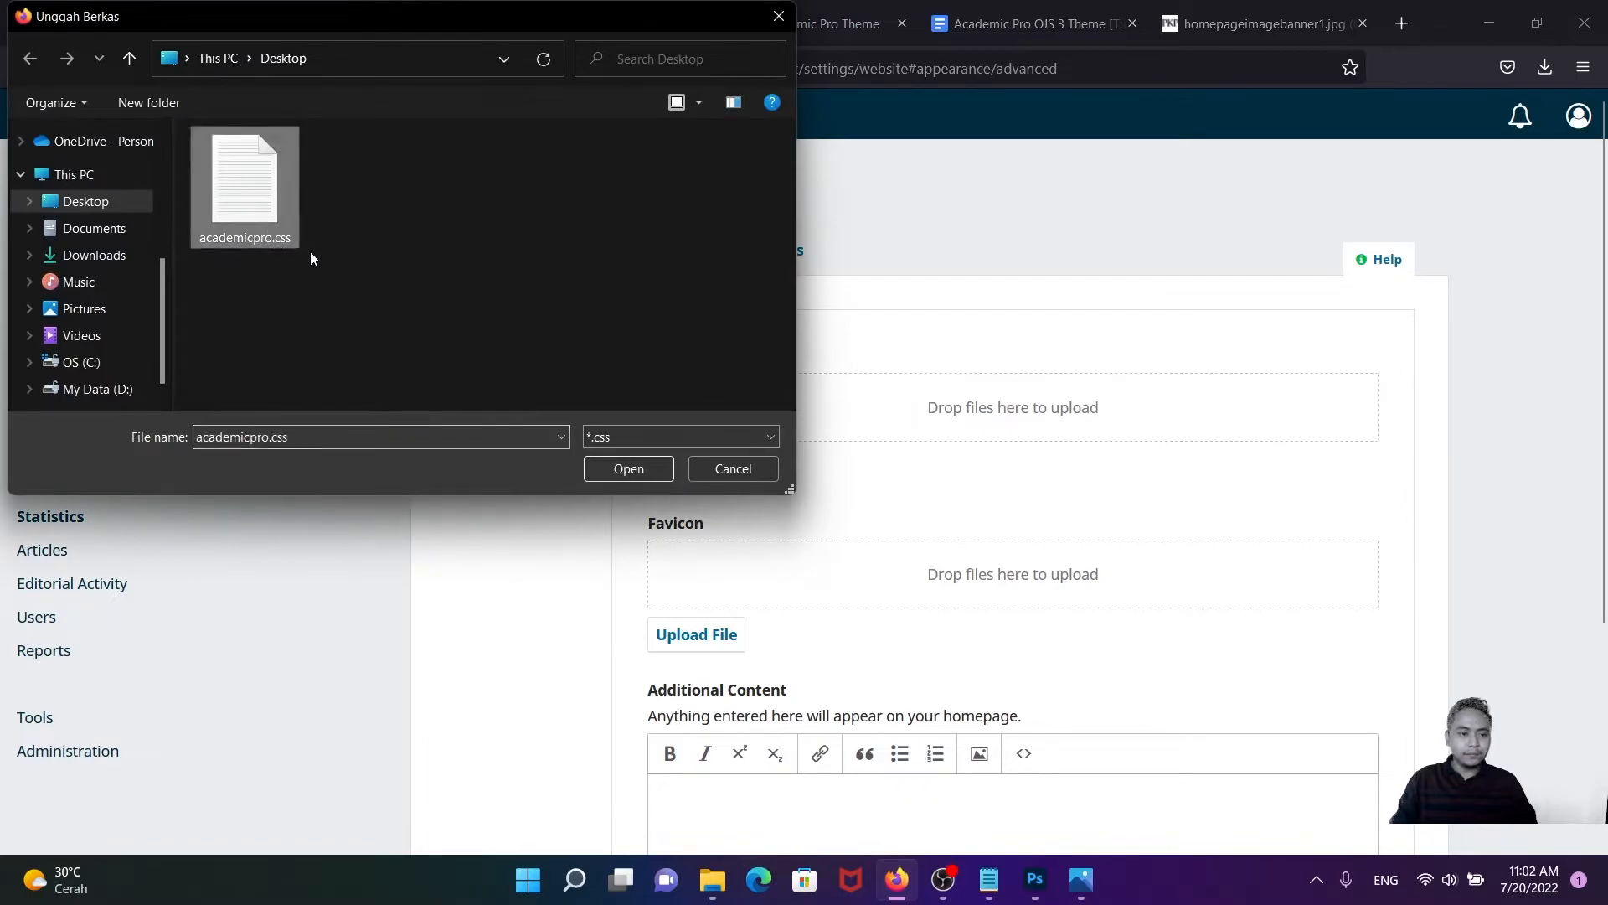
pyautogui.click(632, 468)
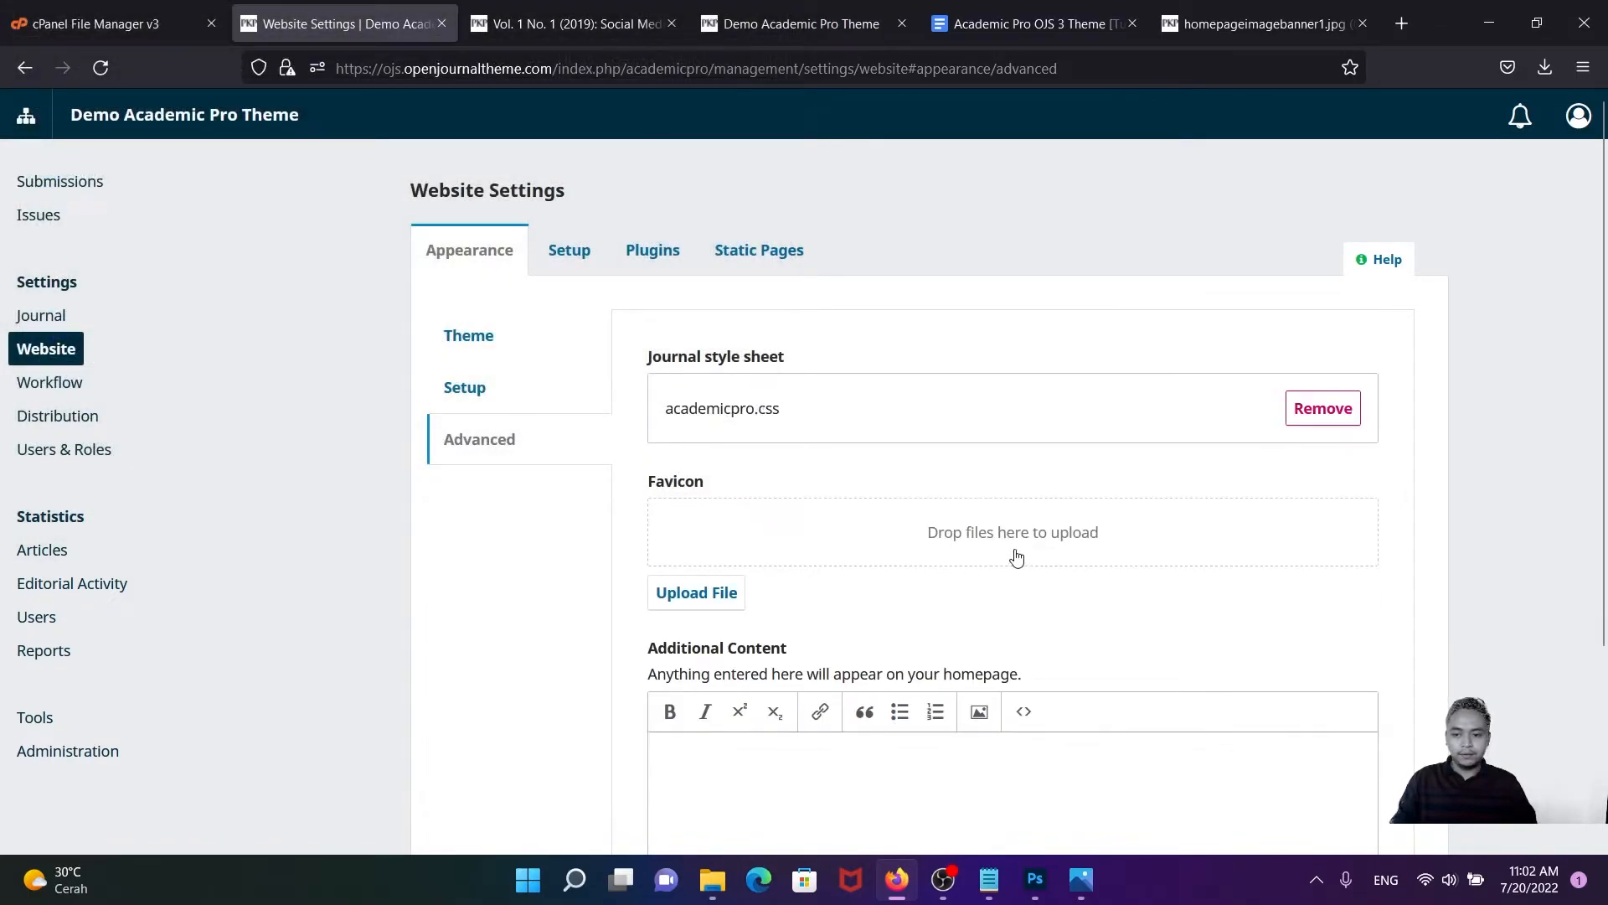
pyautogui.scroll(-3, 1016, 557)
pyautogui.click(1371, 751)
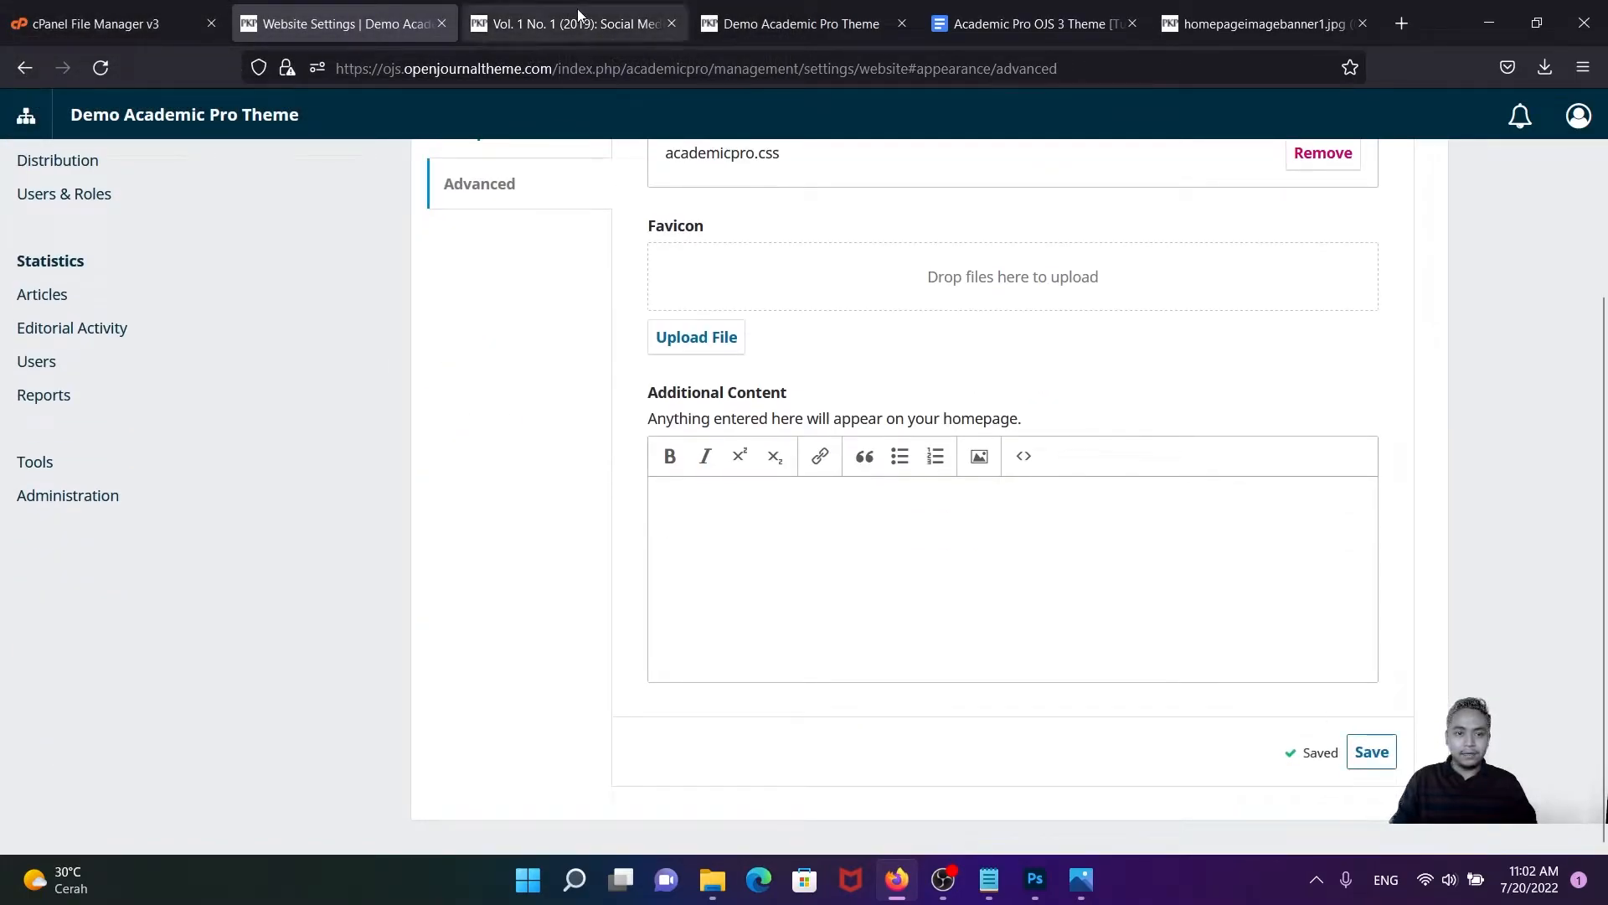
pyautogui.click(579, 15)
pyautogui.click(101, 67)
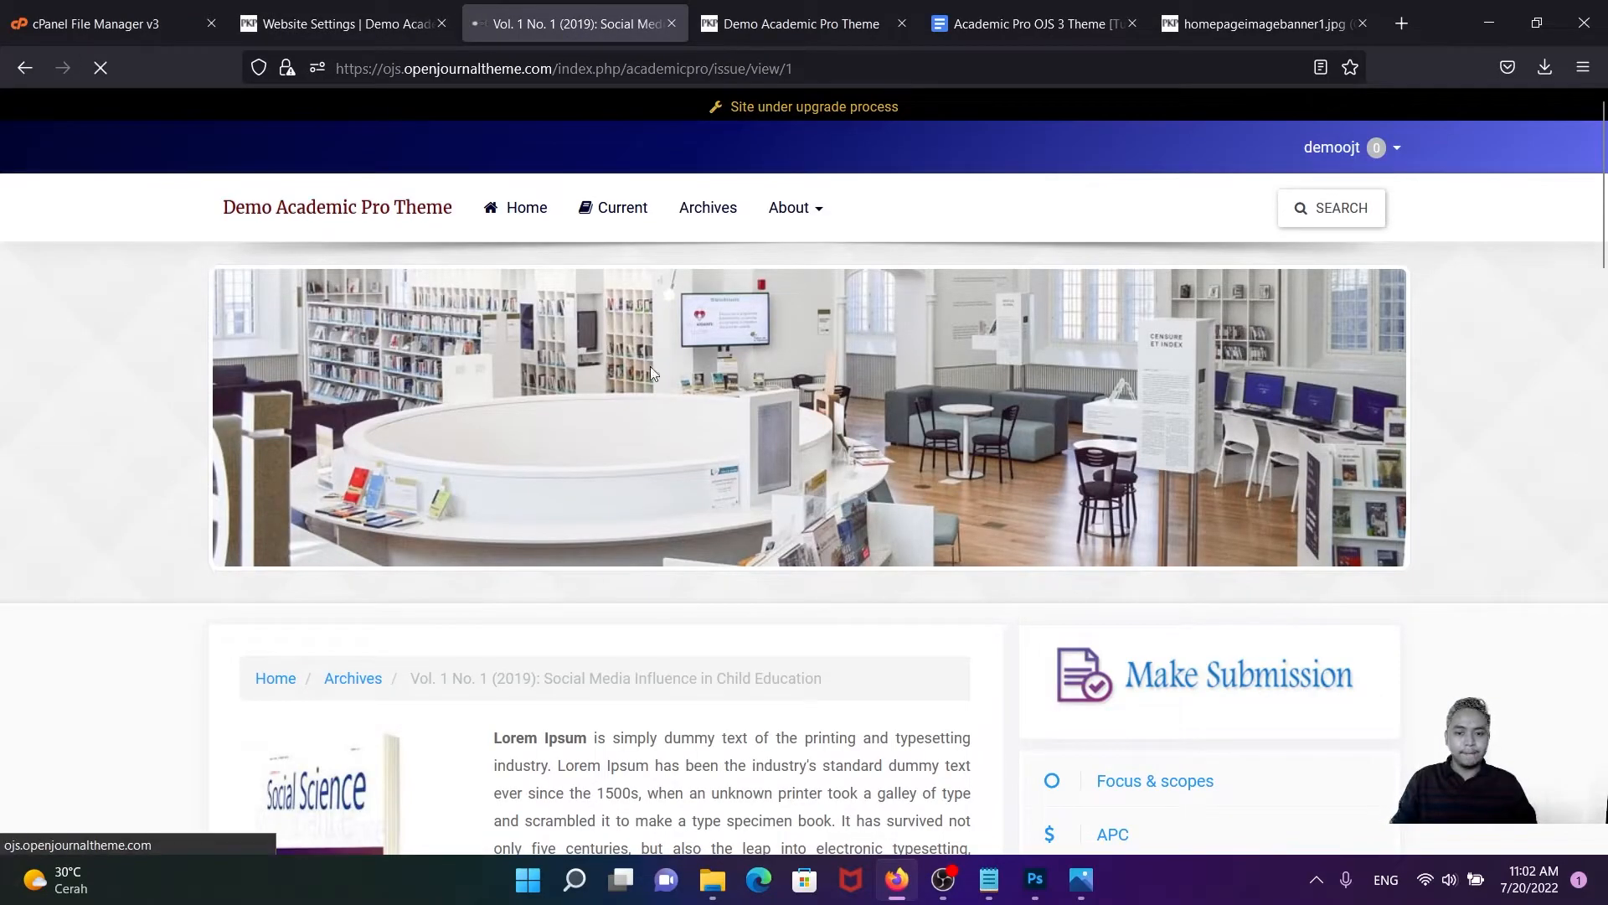
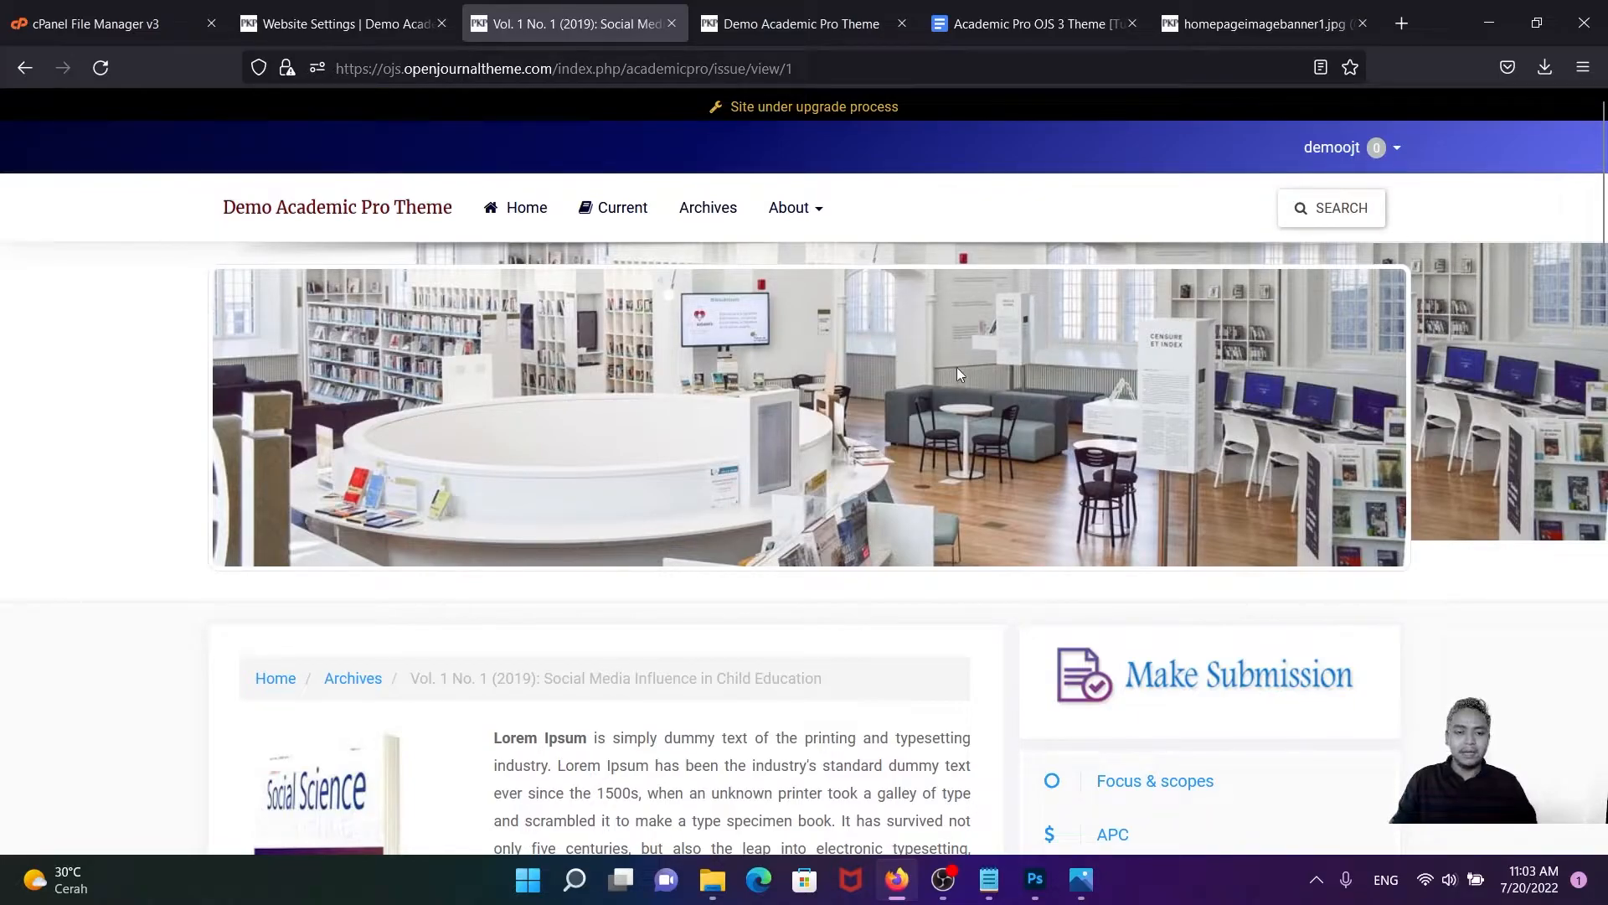
# - Switch to academicpro.css in Notepad, delete the Custom Background Header rule with its extra blank lines, and save the file
pyautogui.moveTo(1078, 886)
pyautogui.moveTo(989, 884)
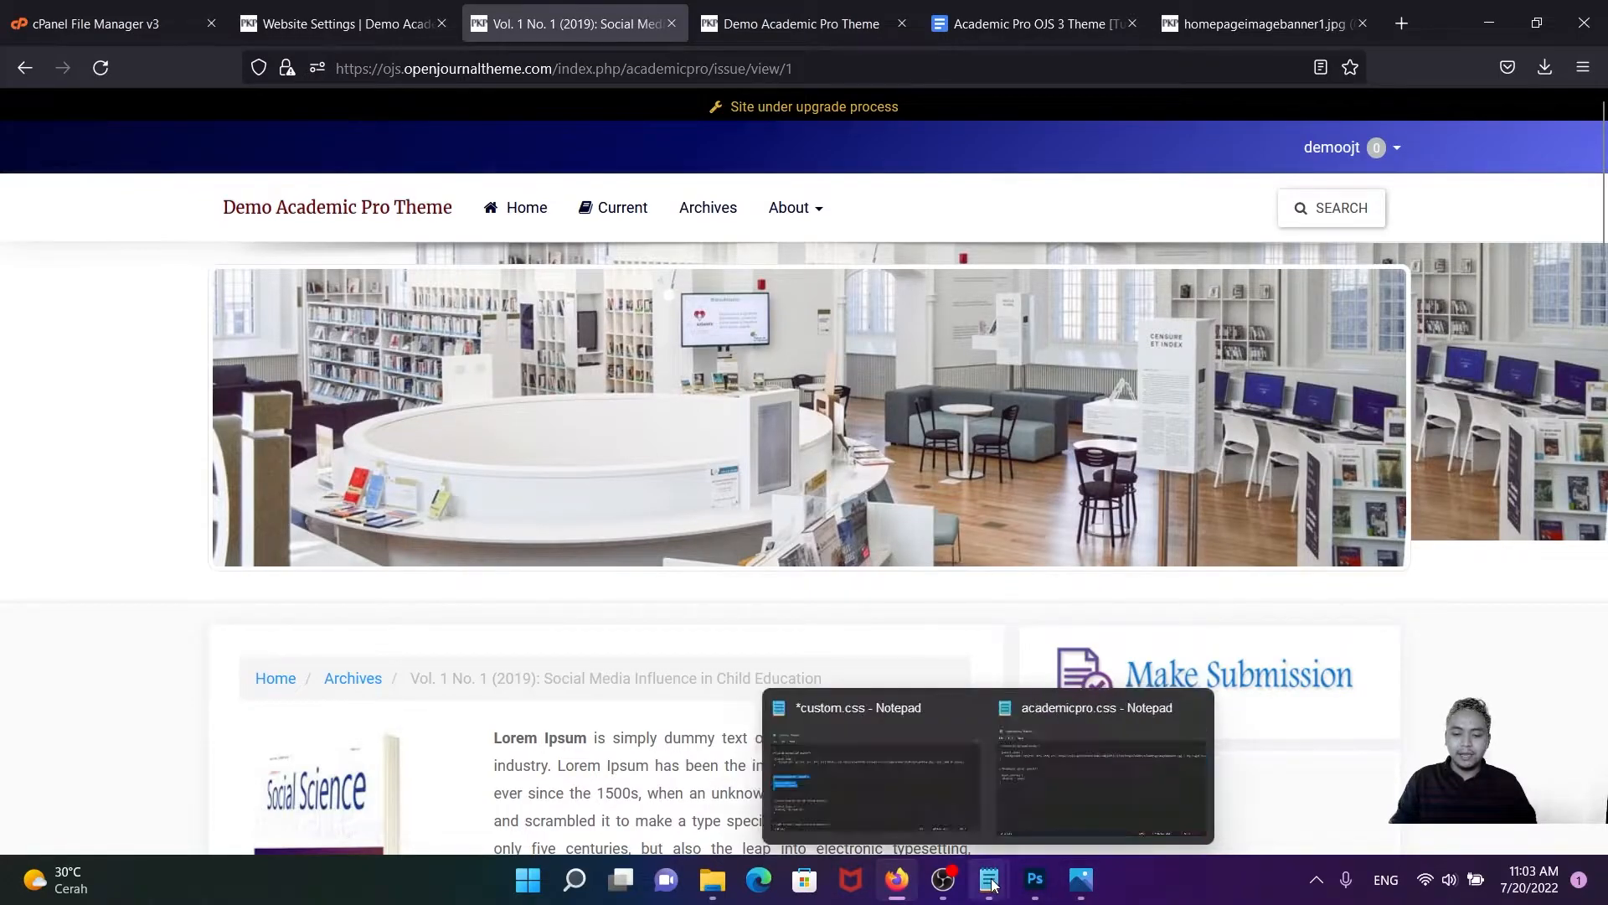
pyautogui.click(1060, 780)
pyautogui.moveTo(175, 444); pyautogui.dragTo(69, 213)
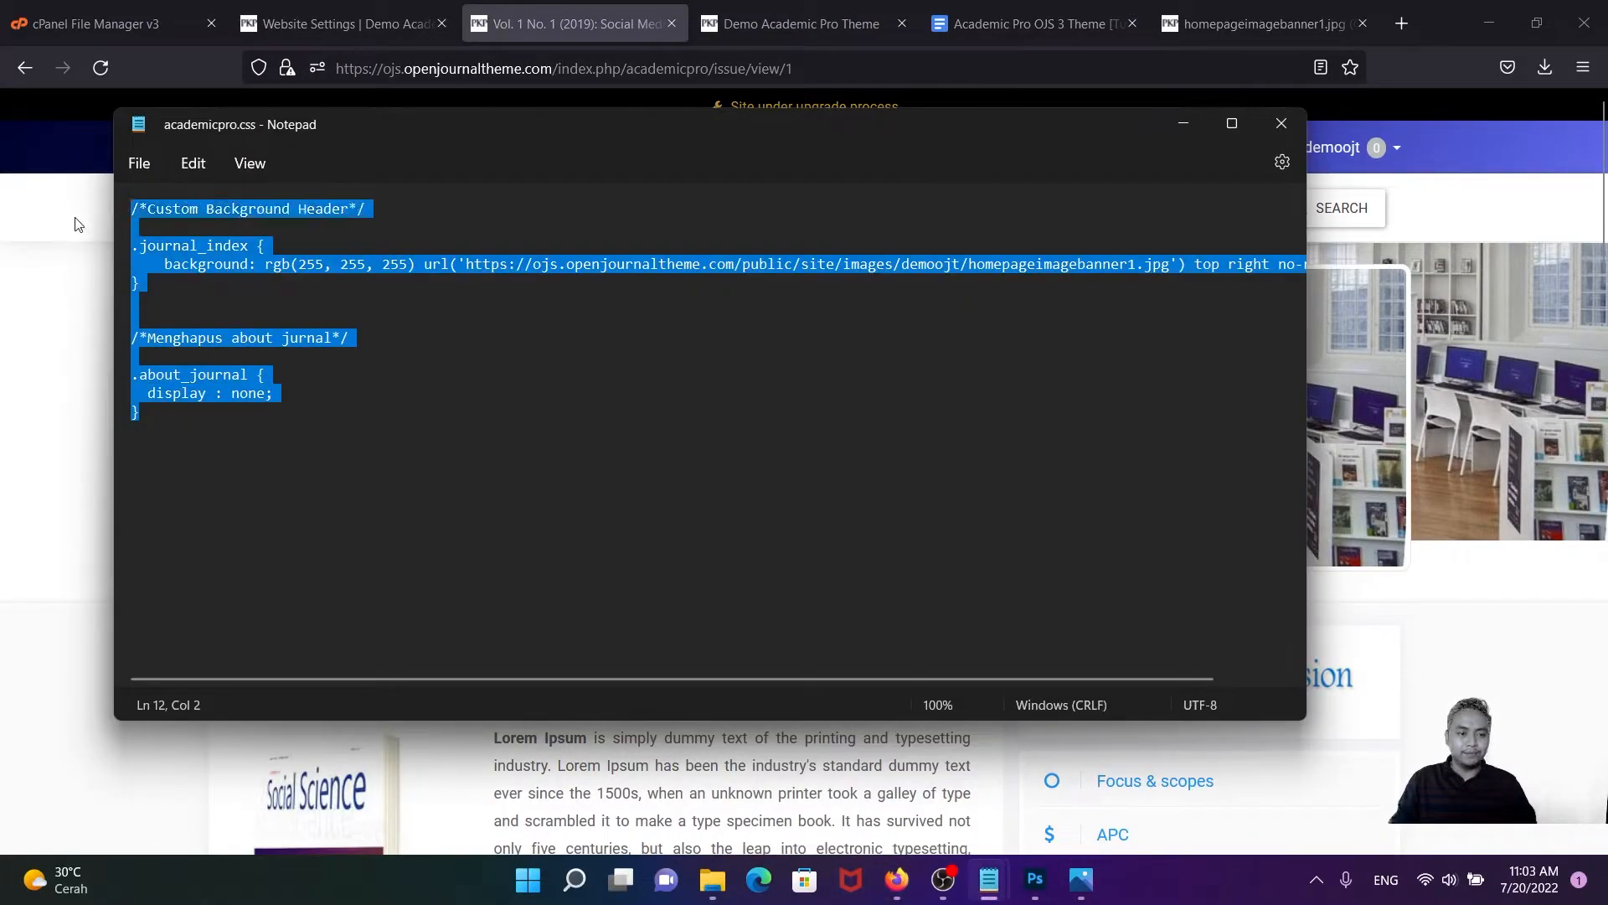
pyautogui.click(164, 339)
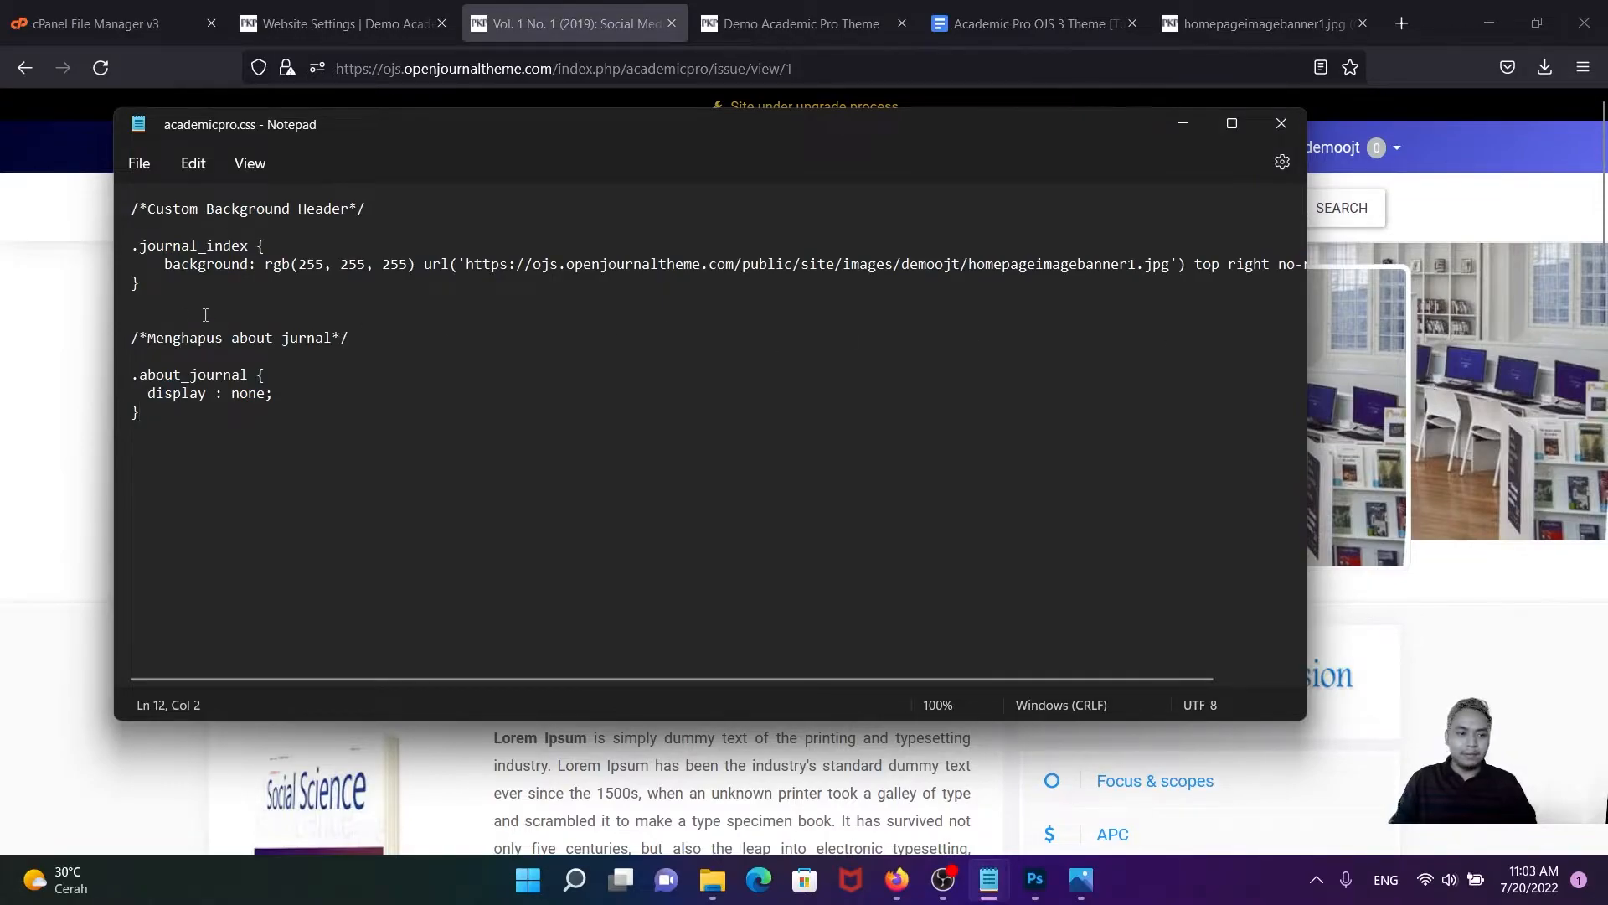
pyautogui.moveTo(209, 285); pyautogui.dragTo(99, 209)
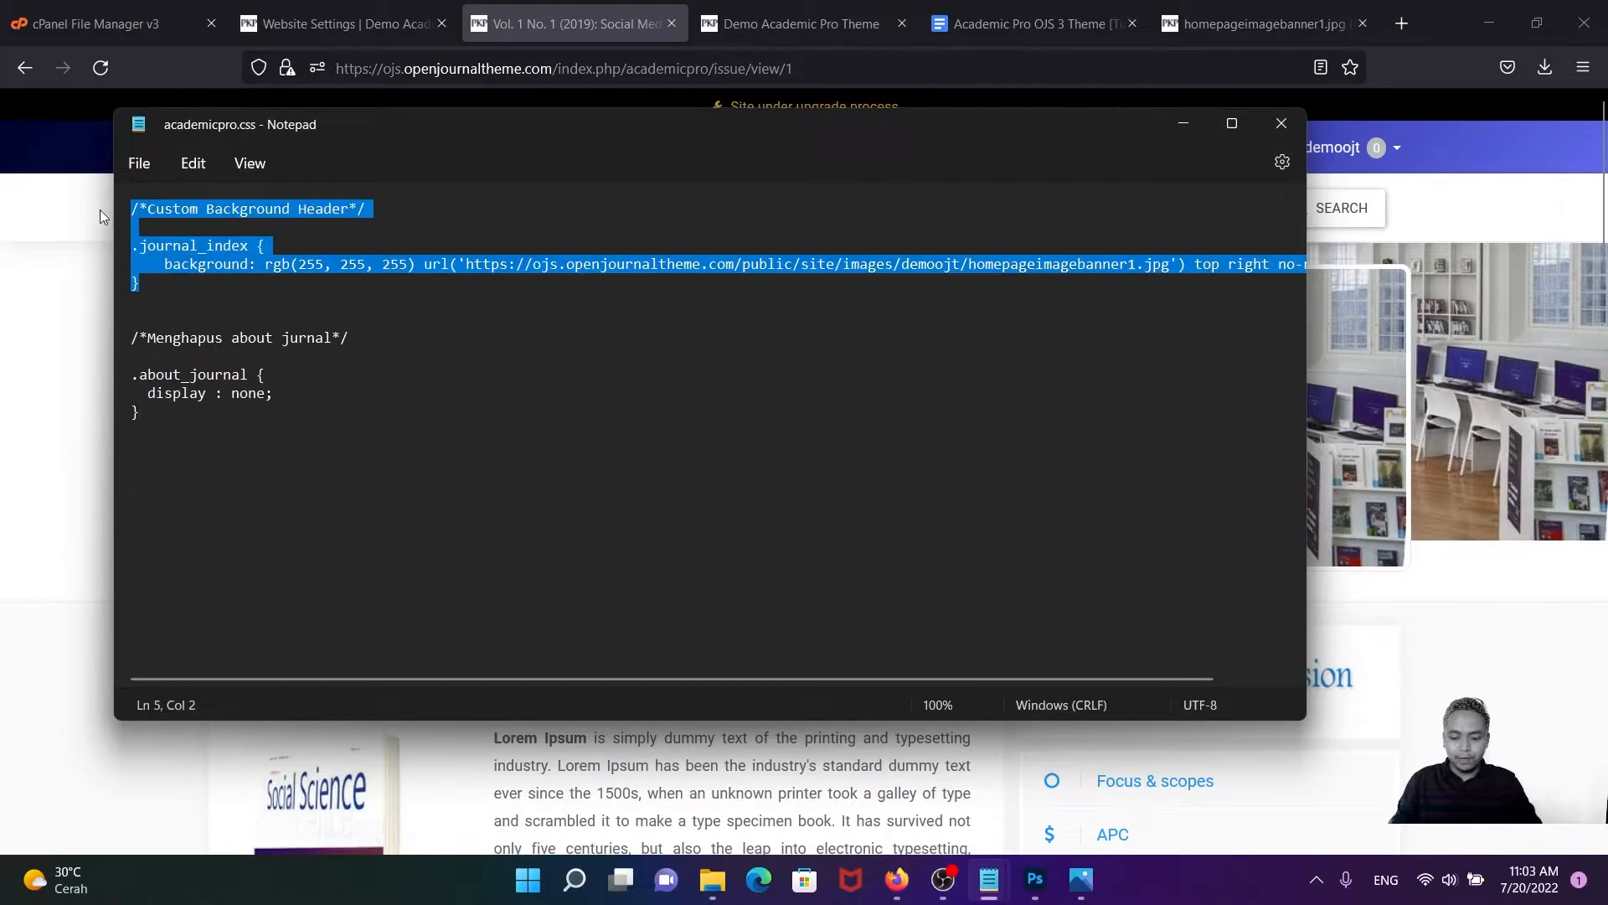
pyautogui.press('Delete')
pyautogui.press('Delete')
pyautogui.press('Delete')
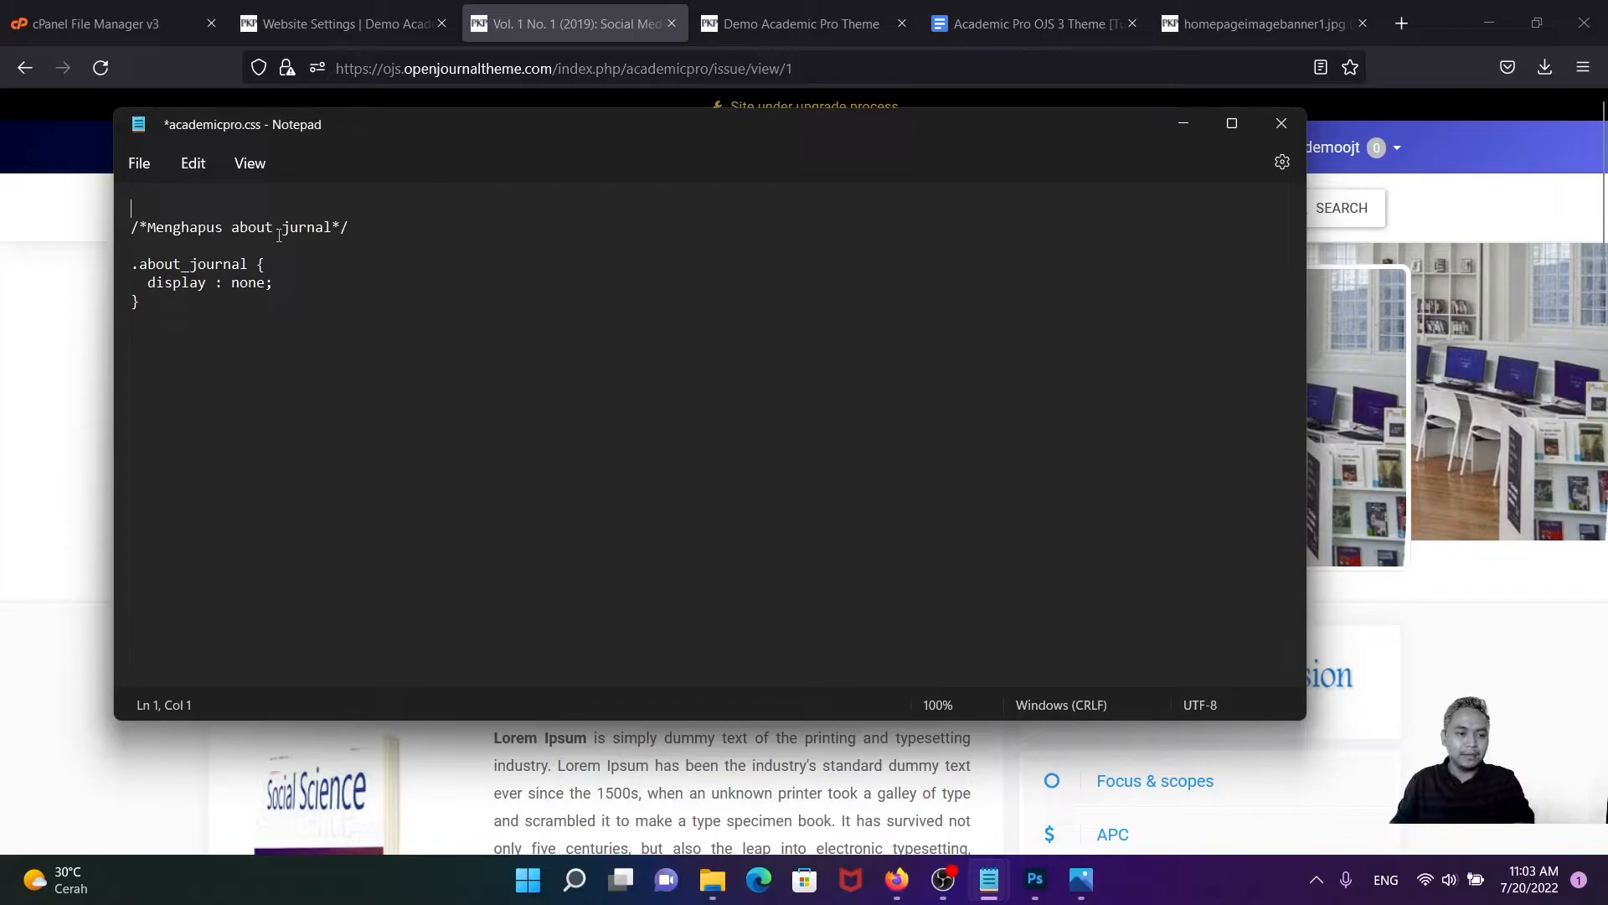
pyautogui.press('Delete')
pyautogui.click(140, 164)
pyautogui.click(159, 298)
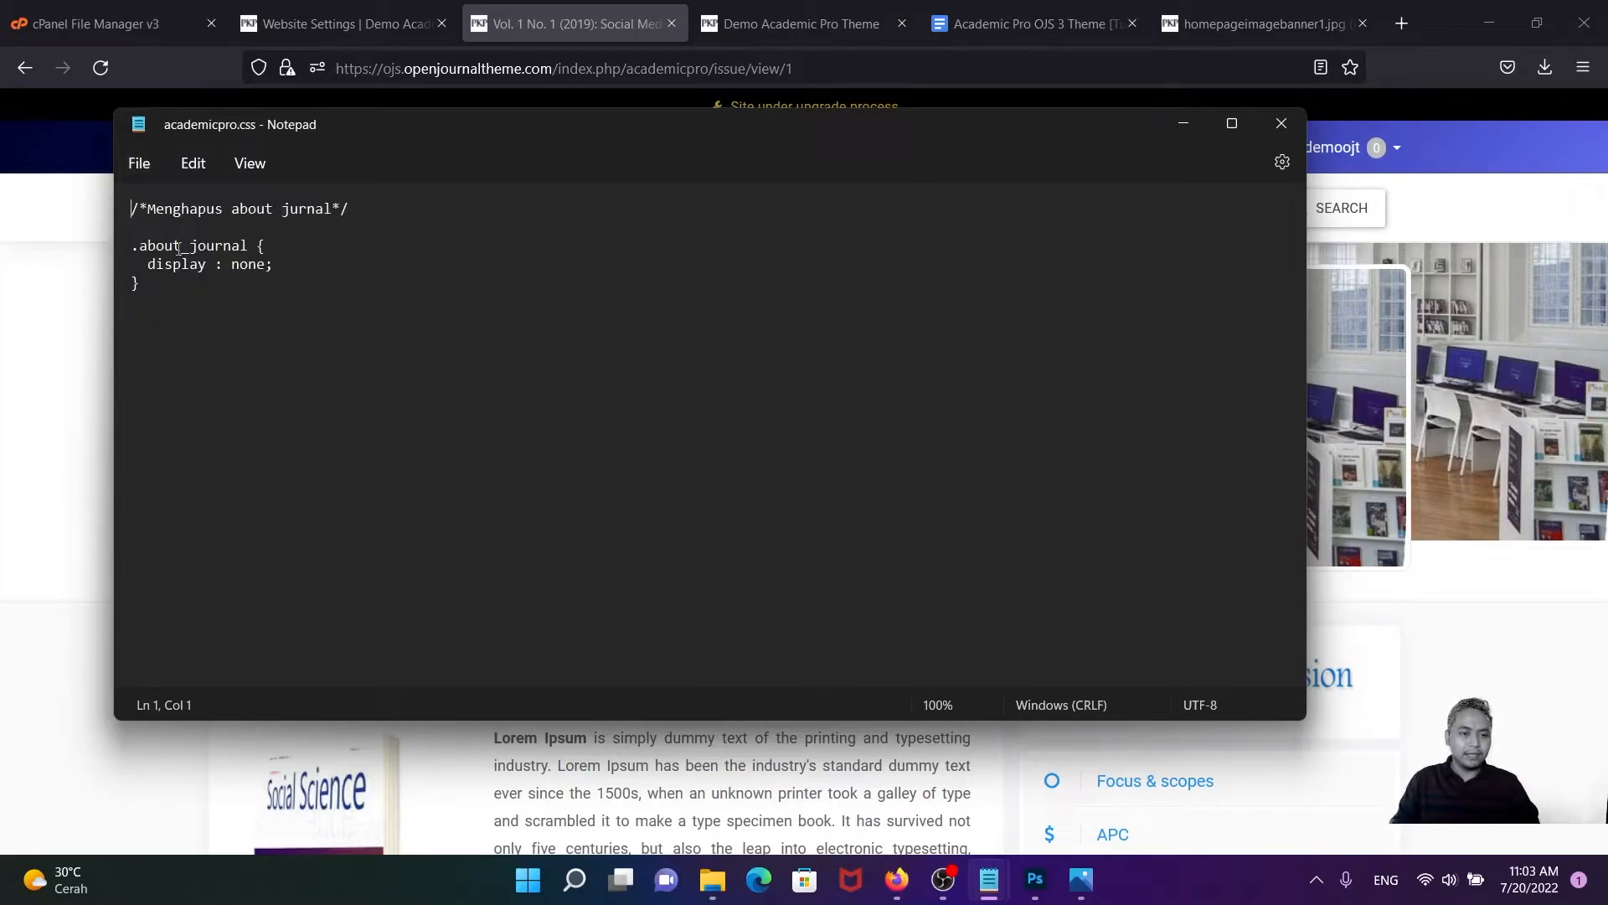
# - Upload the academicpro.css without the background rule as the journal style sheet, save the settings, and refresh the issue page
pyautogui.click(332, 27)
pyautogui.scroll(3, 988, 341)
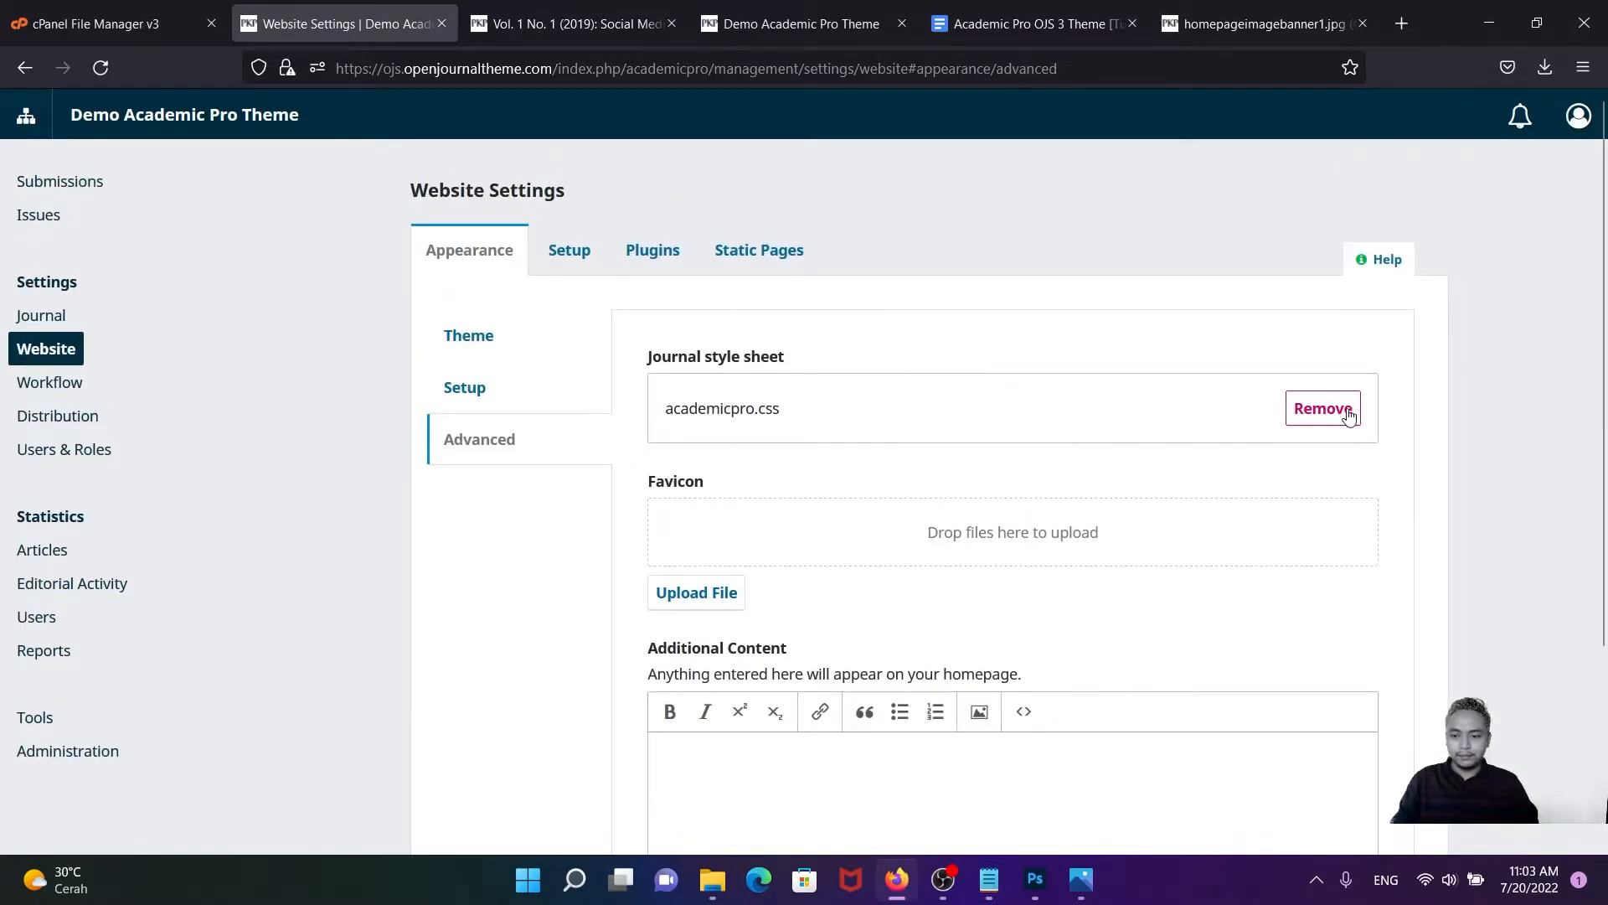
pyautogui.click(1324, 409)
pyautogui.click(691, 468)
pyautogui.click(260, 210)
pyautogui.click(629, 470)
pyautogui.scroll(-3, 1257, 670)
pyautogui.click(1371, 751)
pyautogui.click(570, 23)
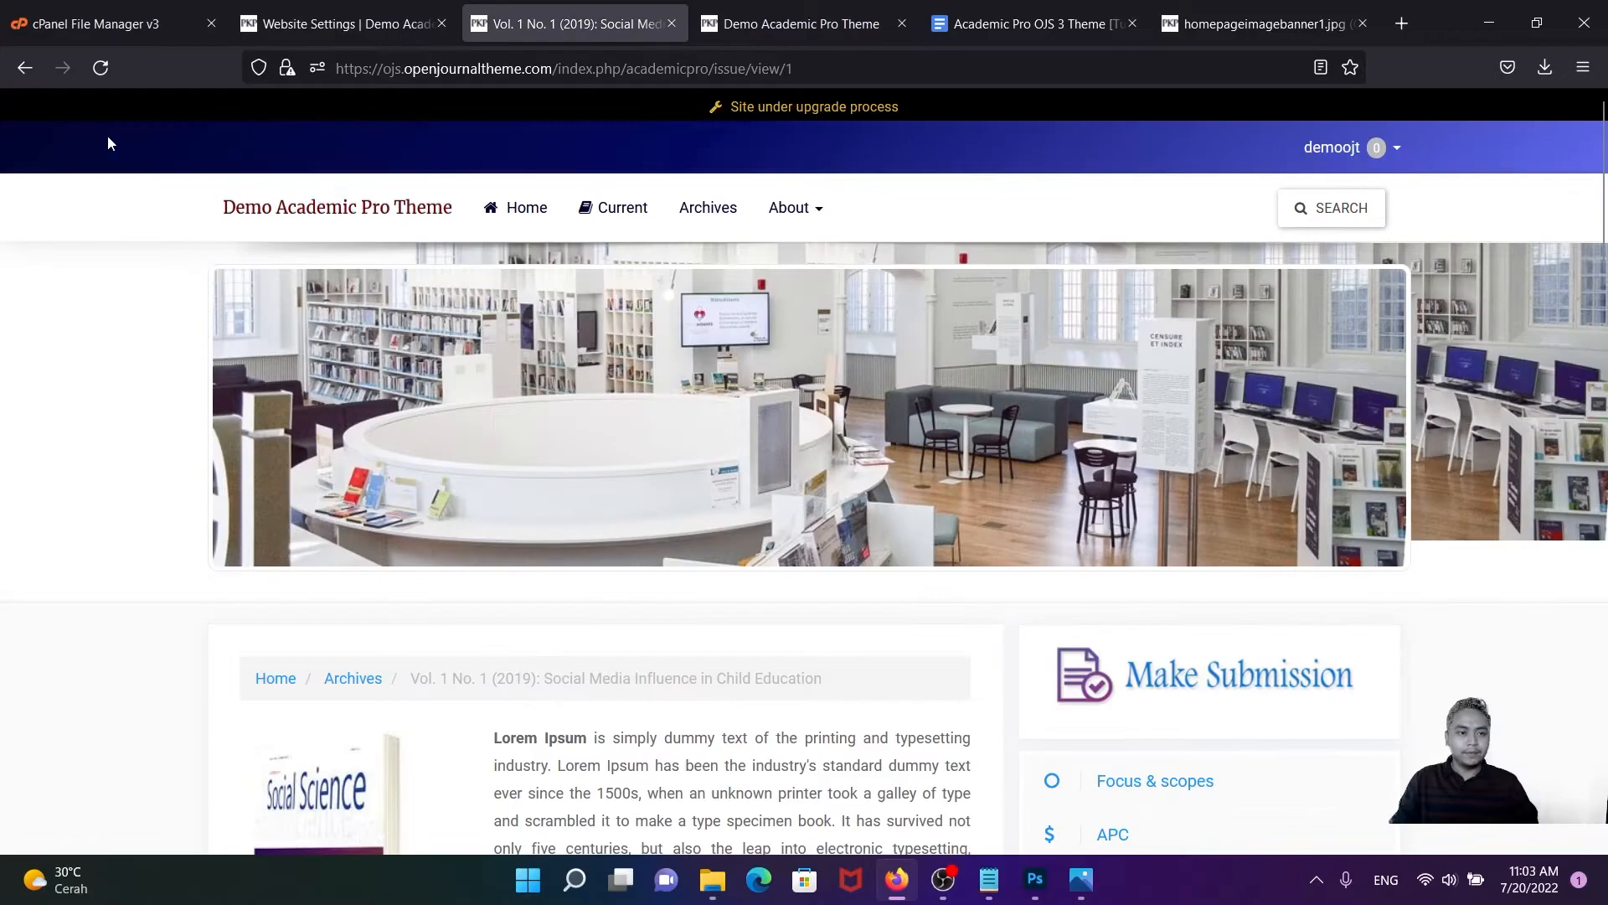
pyautogui.click(101, 74)
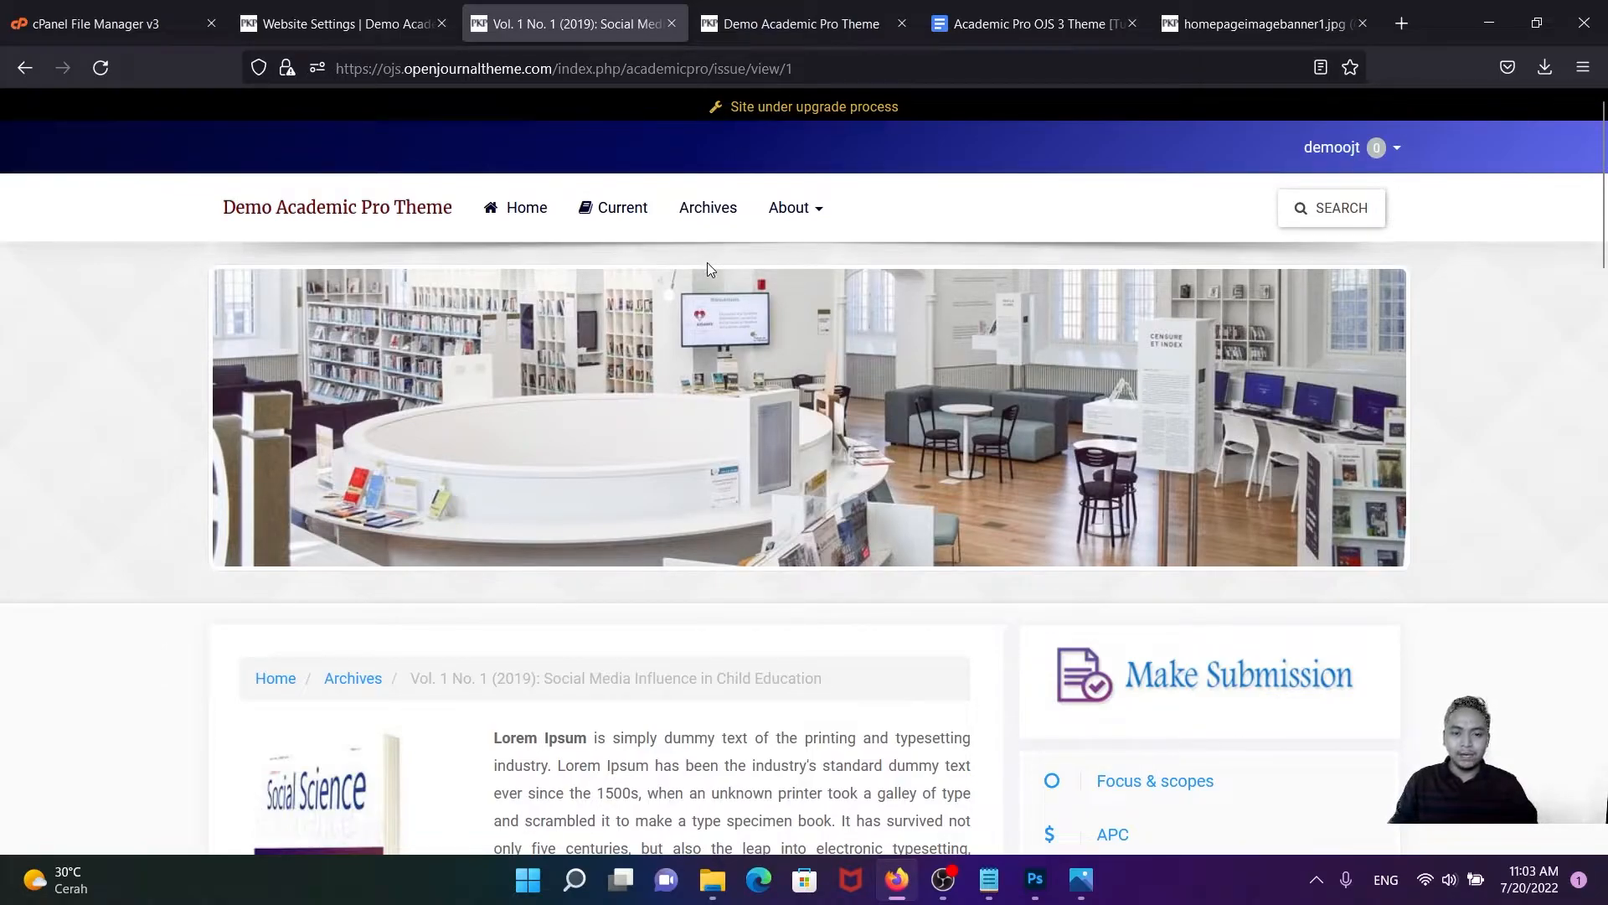
# - Examine the banner padding rule for .journal_index in custom.css alongside the spacing above and below the issue page's banner
pyautogui.moveTo(988, 884)
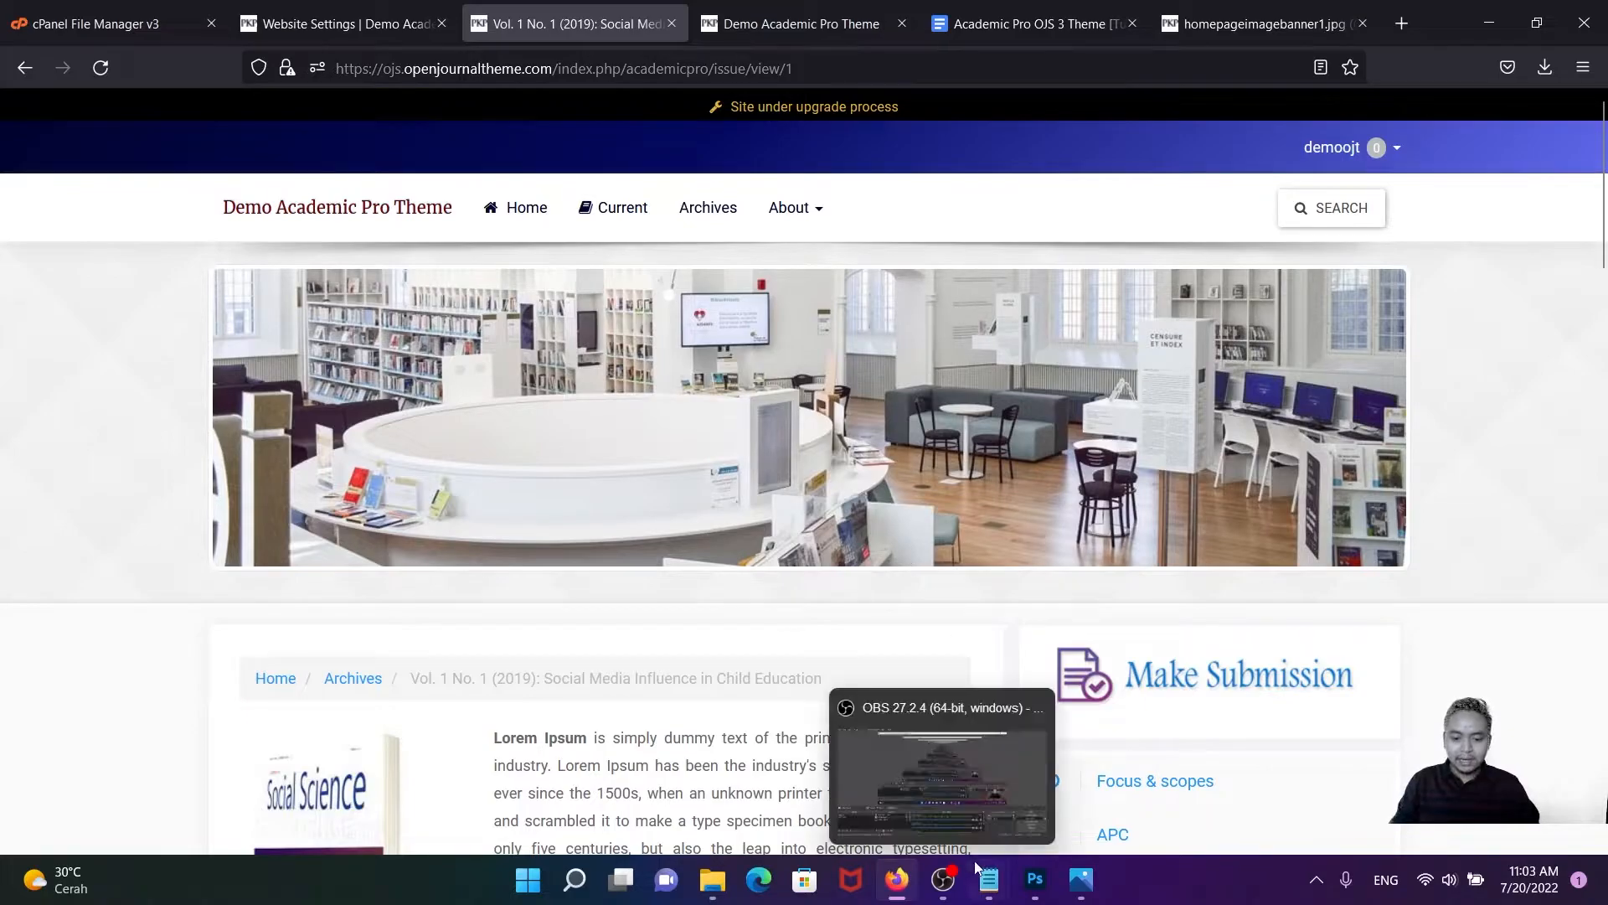
pyautogui.click(876, 771)
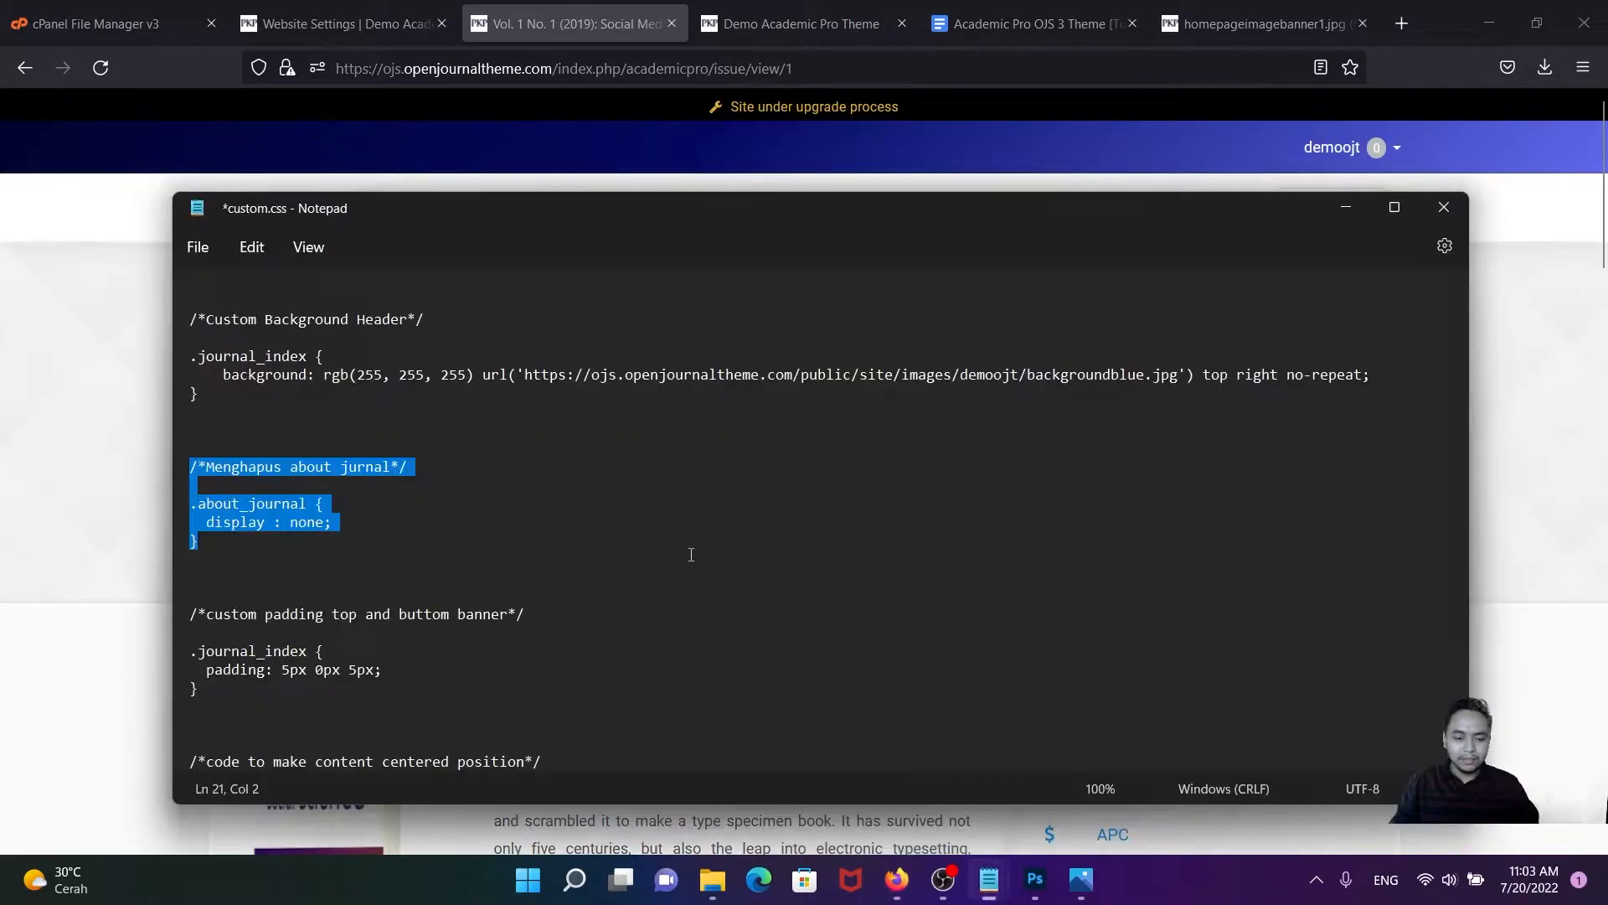
pyautogui.scroll(-2, 543, 433)
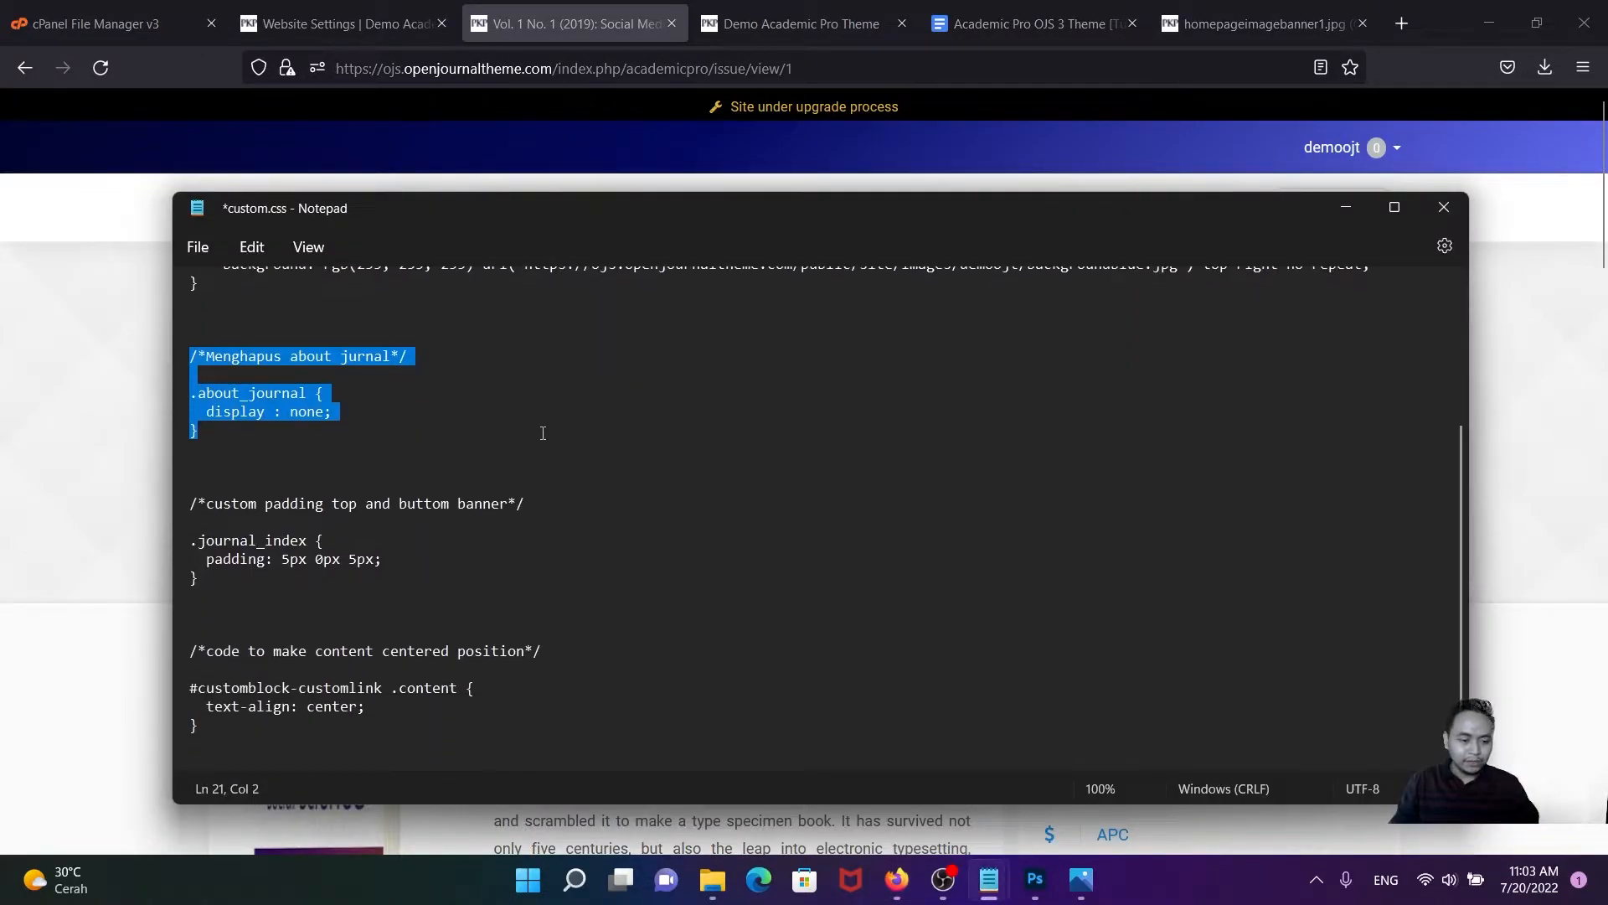
pyautogui.click(250, 577)
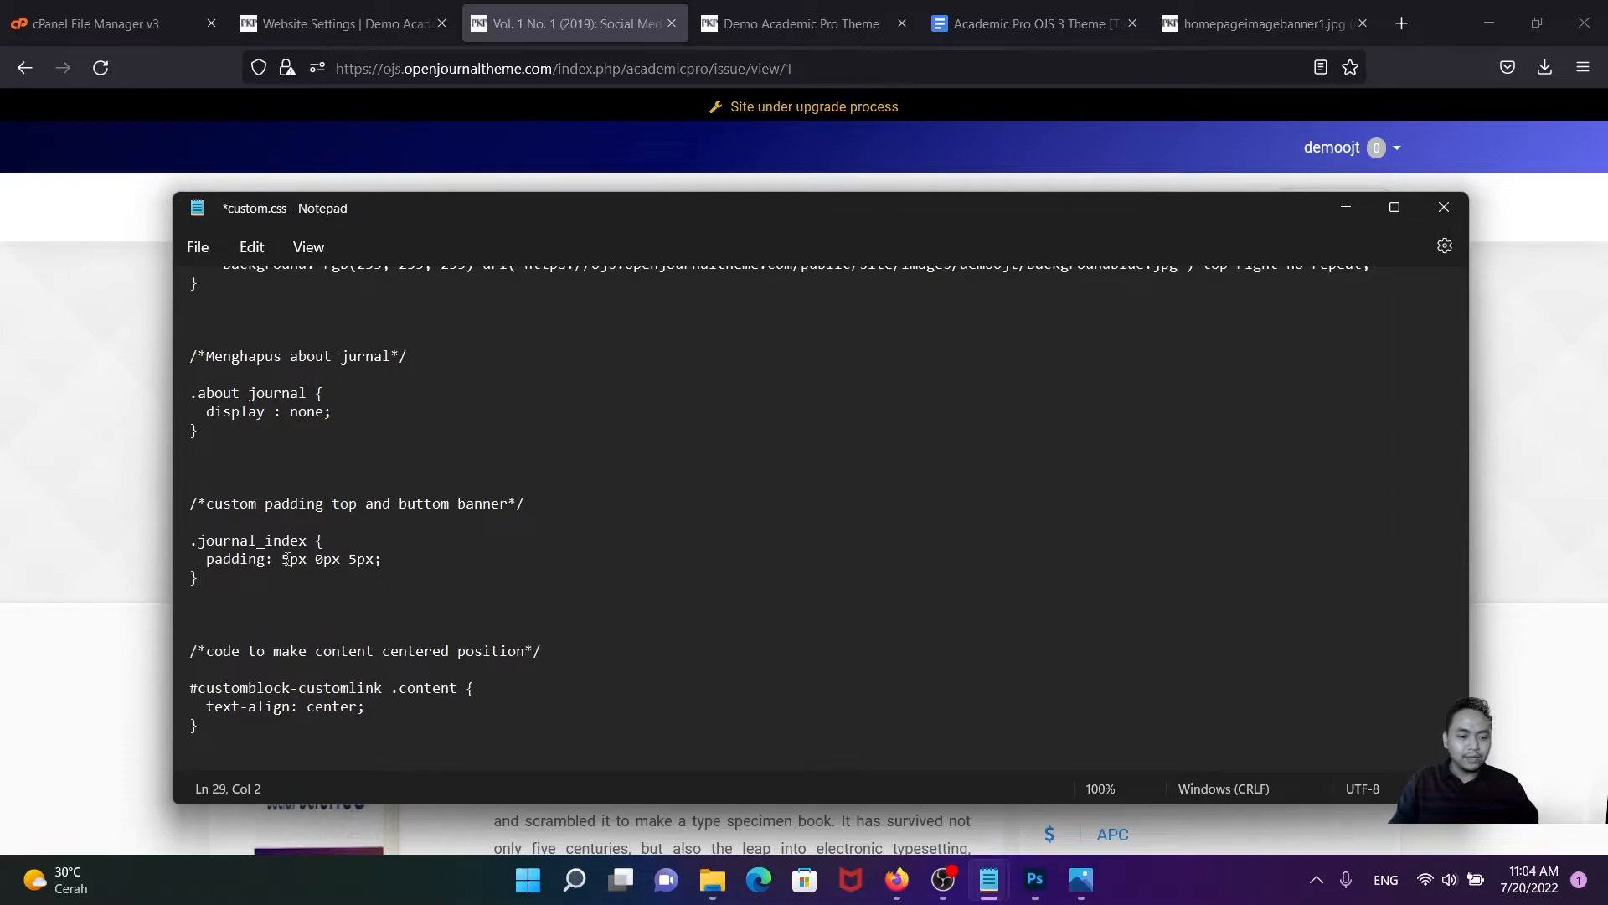
pyautogui.moveTo(309, 561); pyautogui.dragTo(371, 558)
pyautogui.click(393, 578)
pyautogui.moveTo(515, 223); pyautogui.dragTo(690, 409)
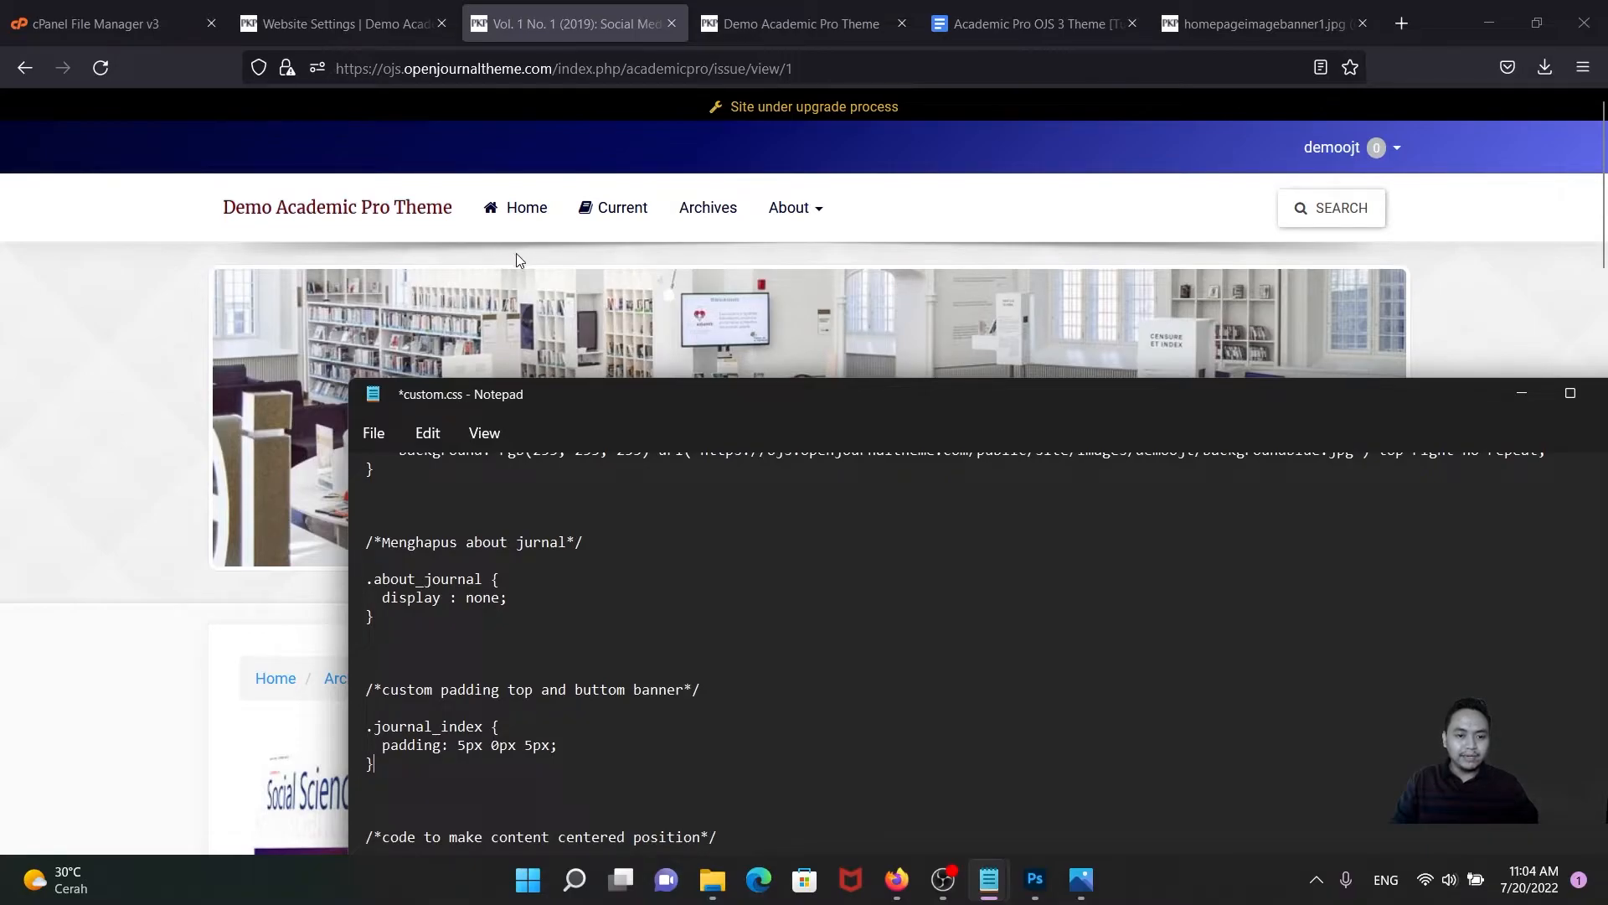
pyautogui.scroll(-3, 201, 358)
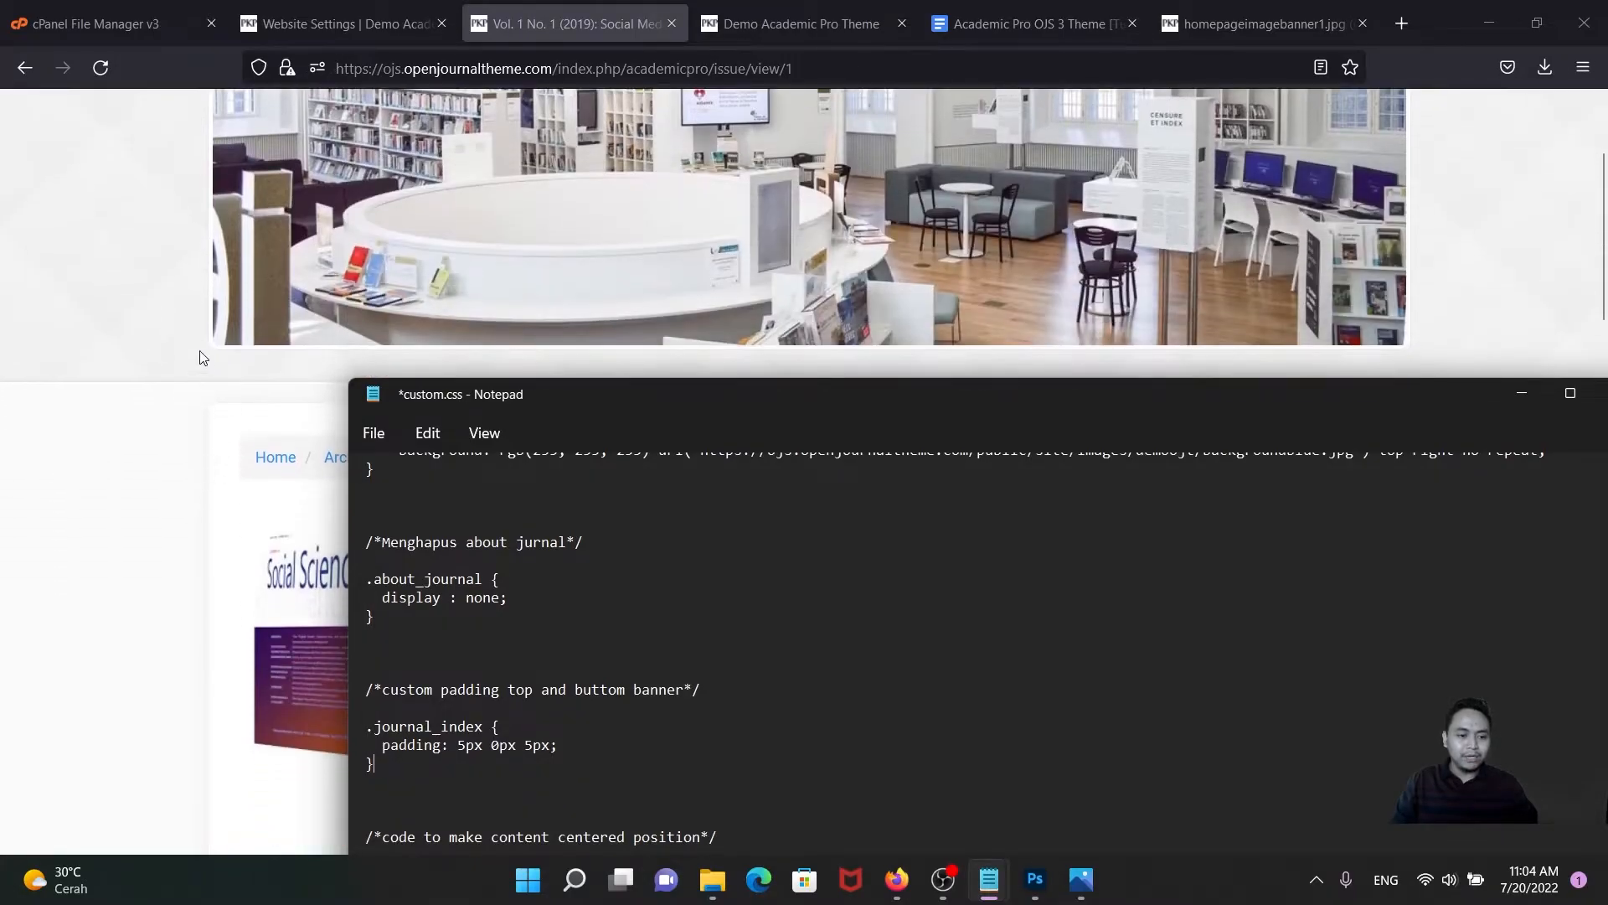
pyautogui.moveTo(596, 401); pyautogui.dragTo(521, 218)
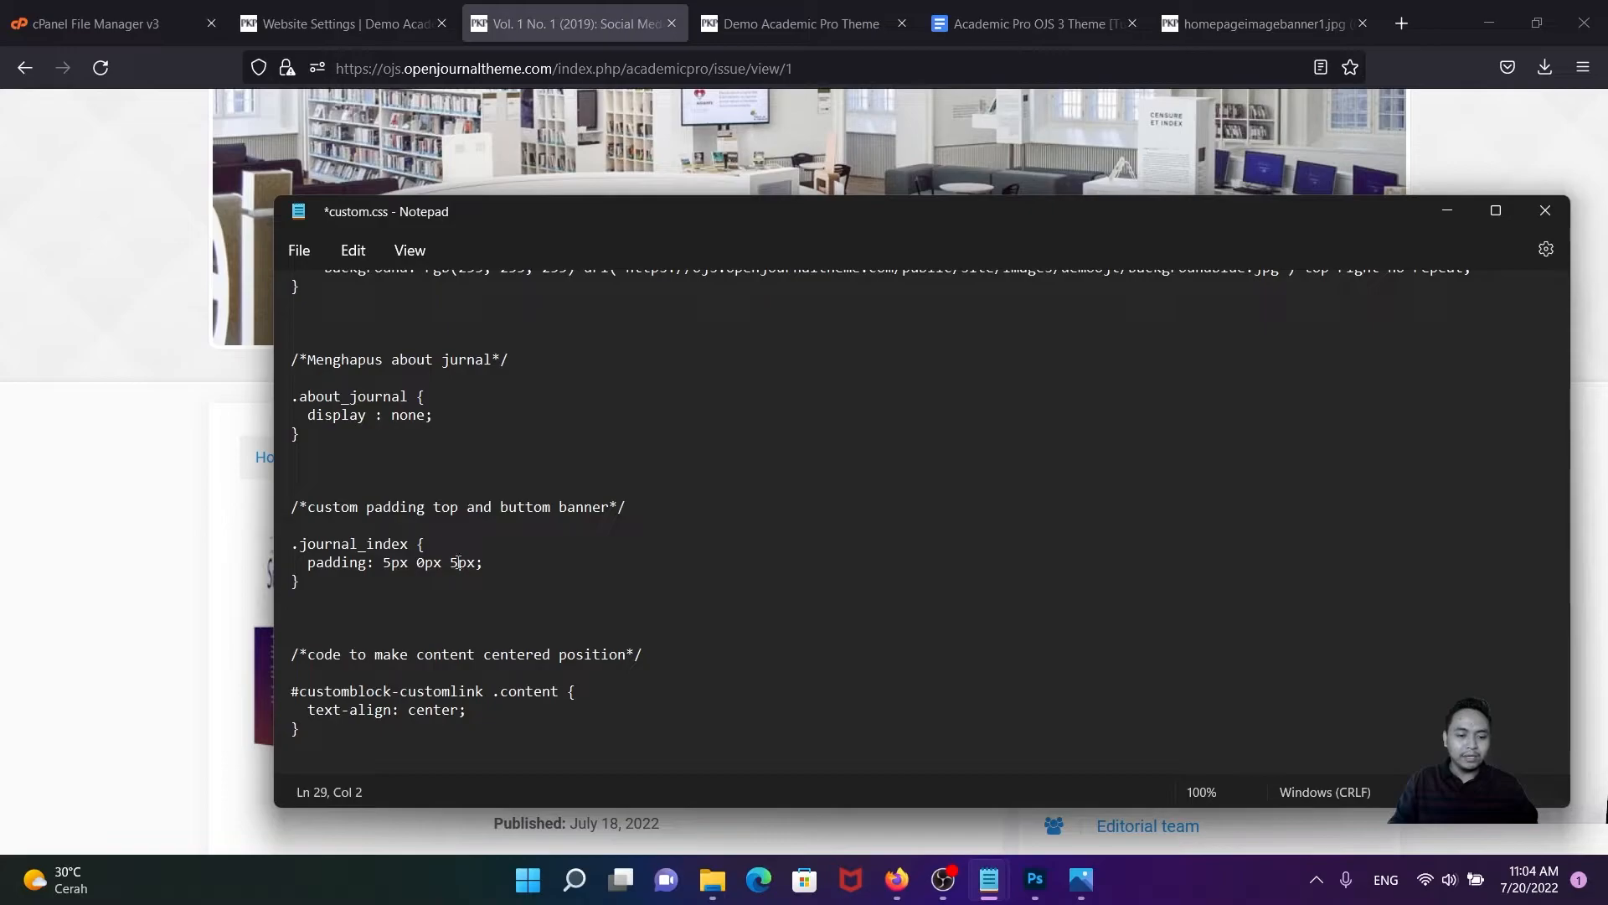
# - Copy the .journal_index rule with padding 5px 0px 5px from custom.css to the end of academicpro.css, and save the file
pyautogui.moveTo(303, 578); pyautogui.dragTo(288, 512)
pyautogui.hotkey('ctrl', 'c')
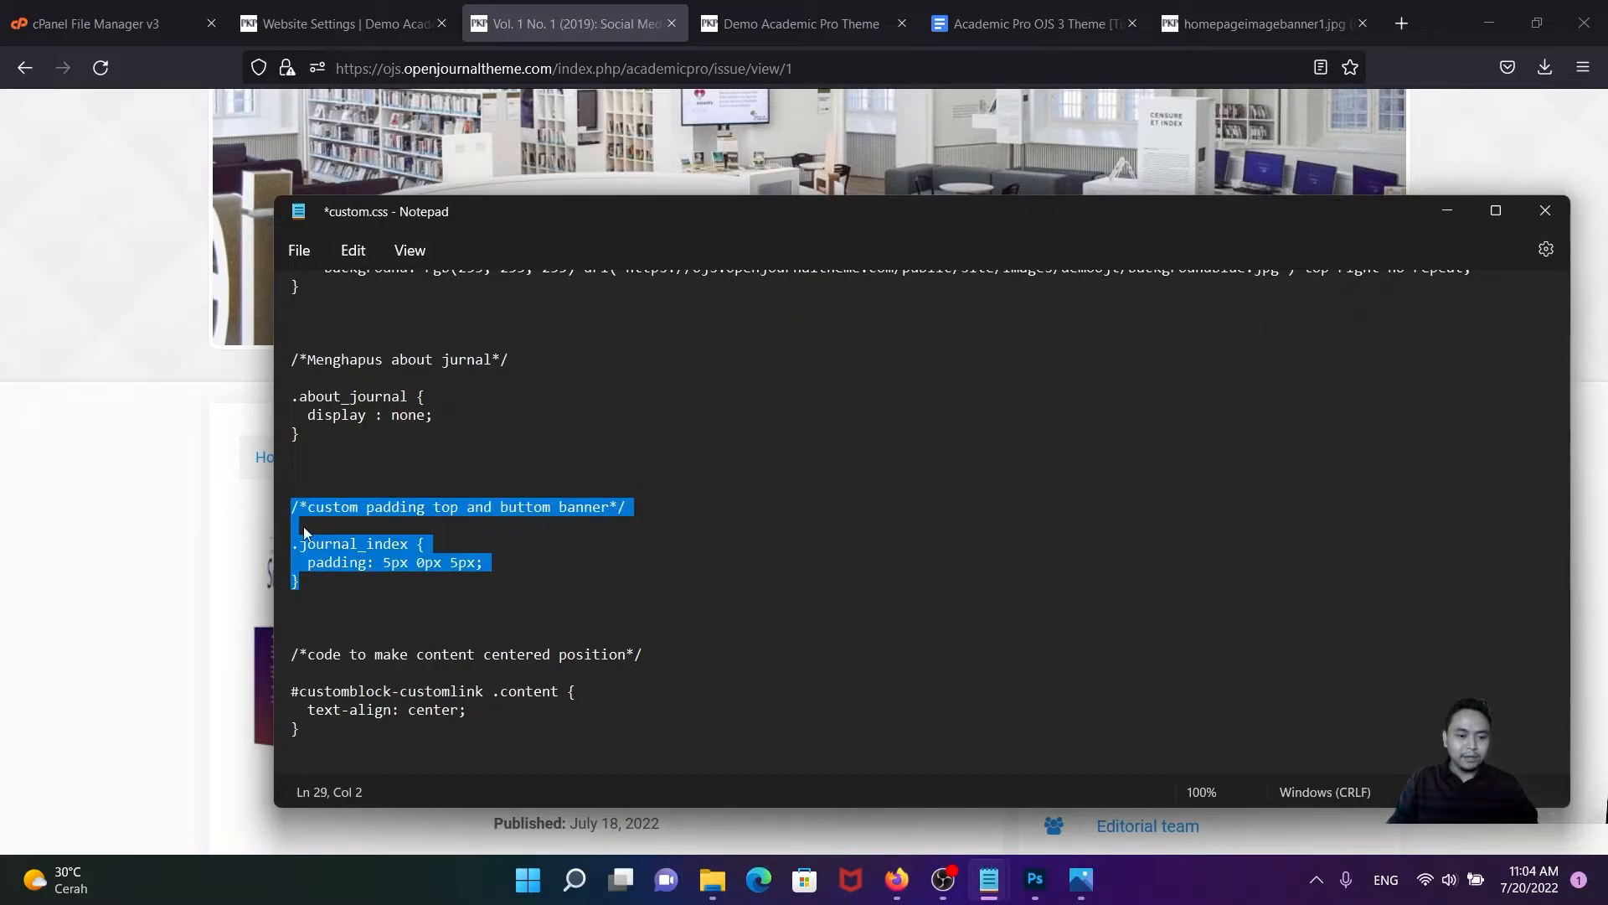
pyautogui.moveTo(1011, 877)
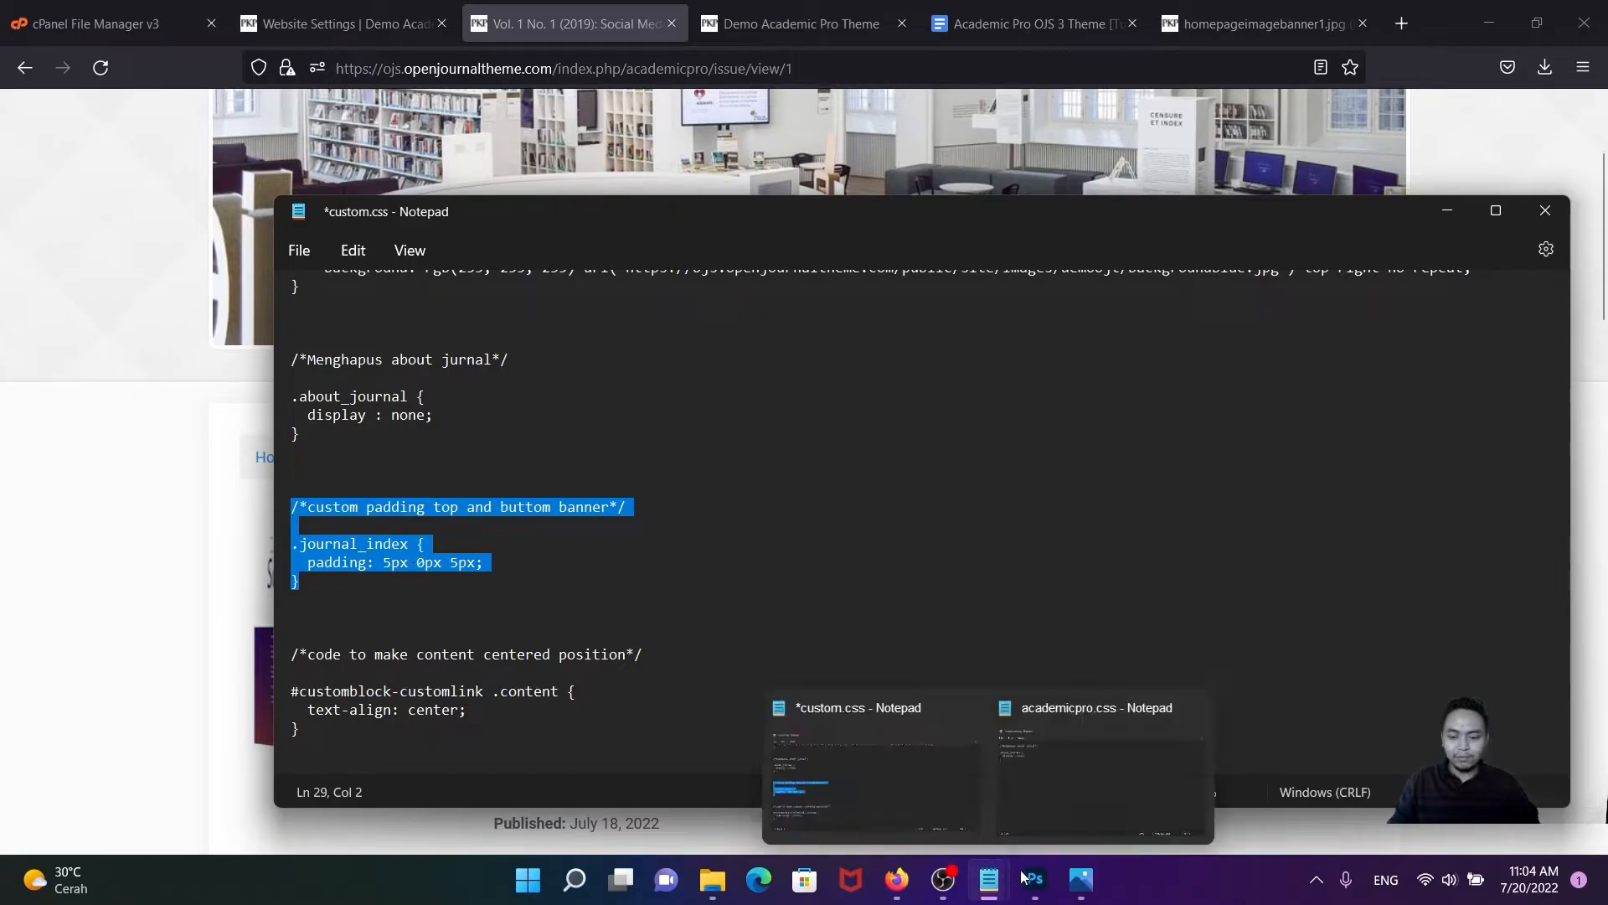
pyautogui.click(1059, 792)
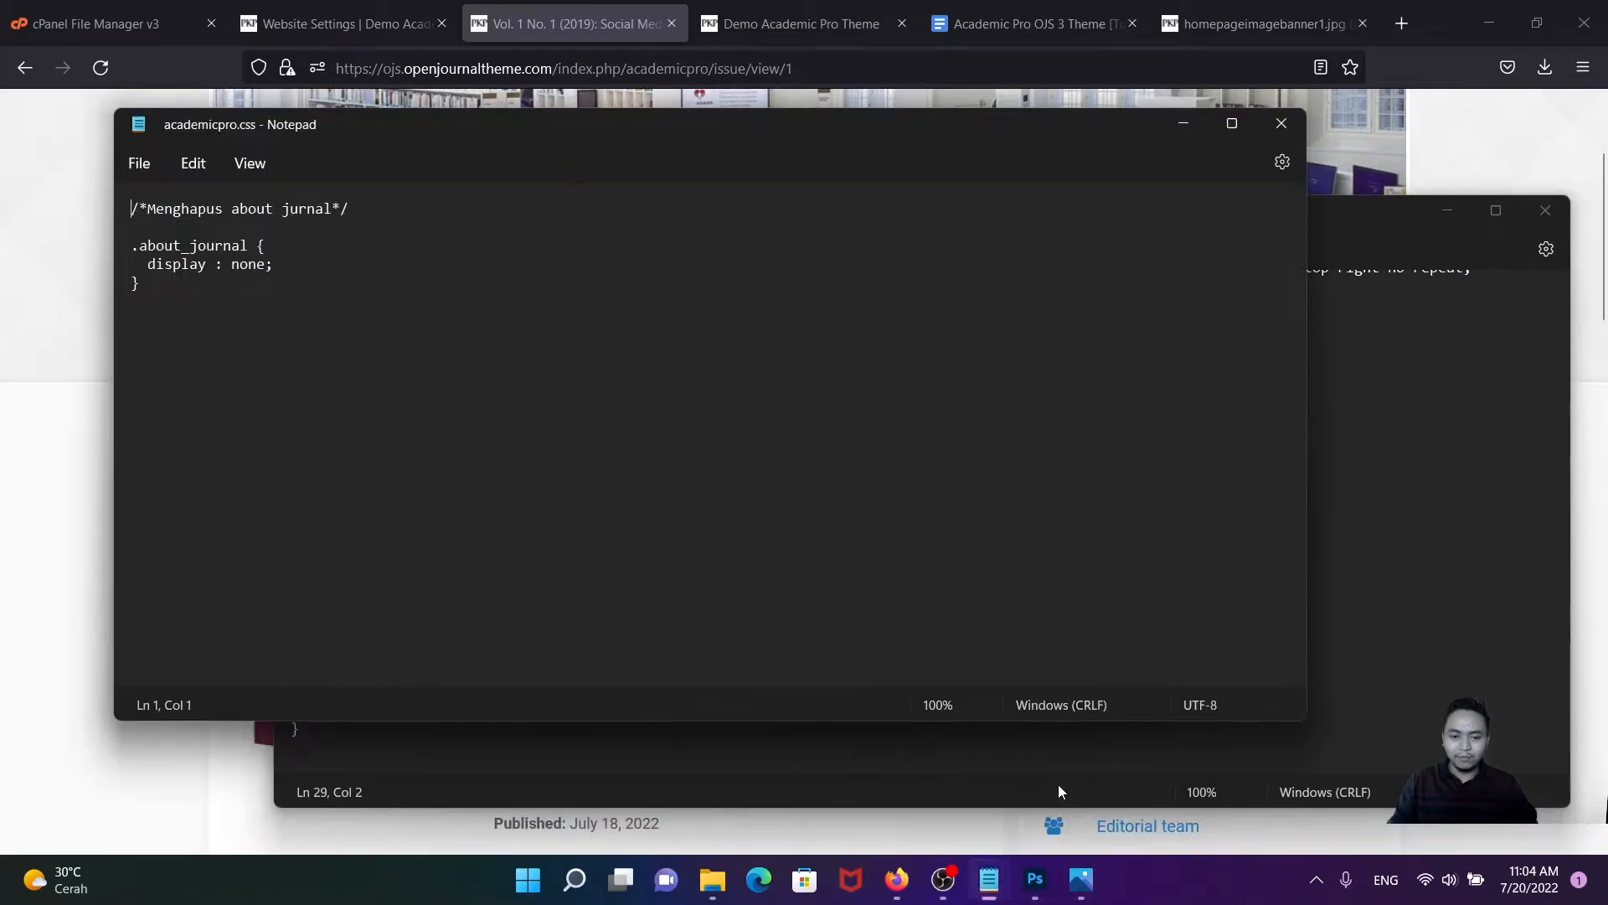
pyautogui.hotkey('ctrl', 'End')
pyautogui.press('Return')
pyautogui.press('Return')
pyautogui.press('Return')
pyautogui.hotkey('ctrl', 'v')
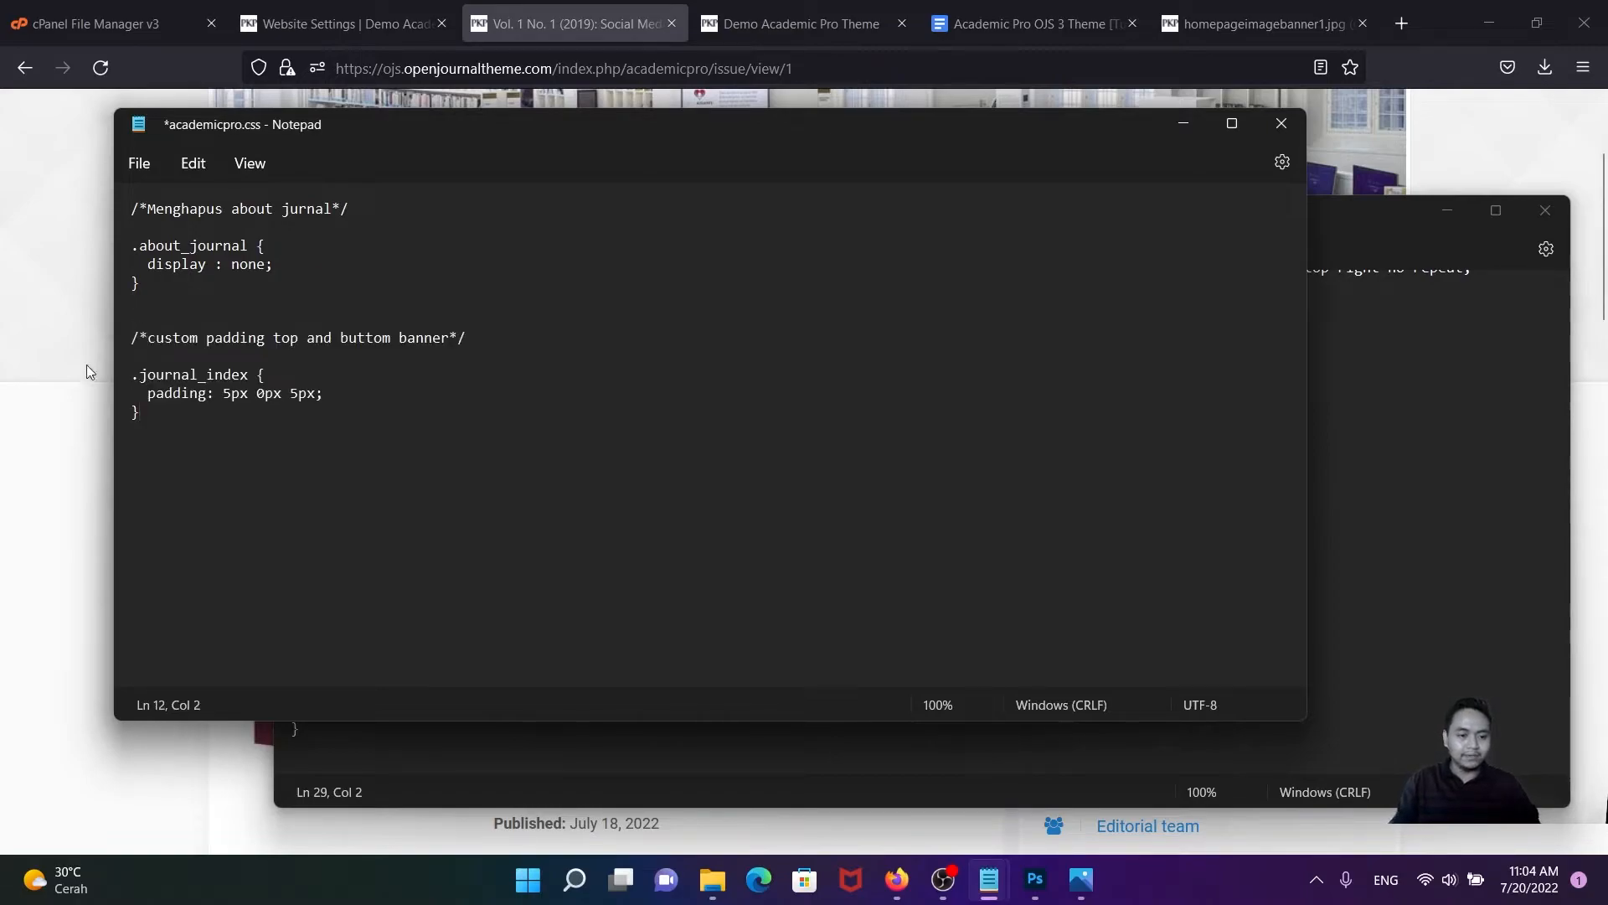
pyautogui.click(144, 172)
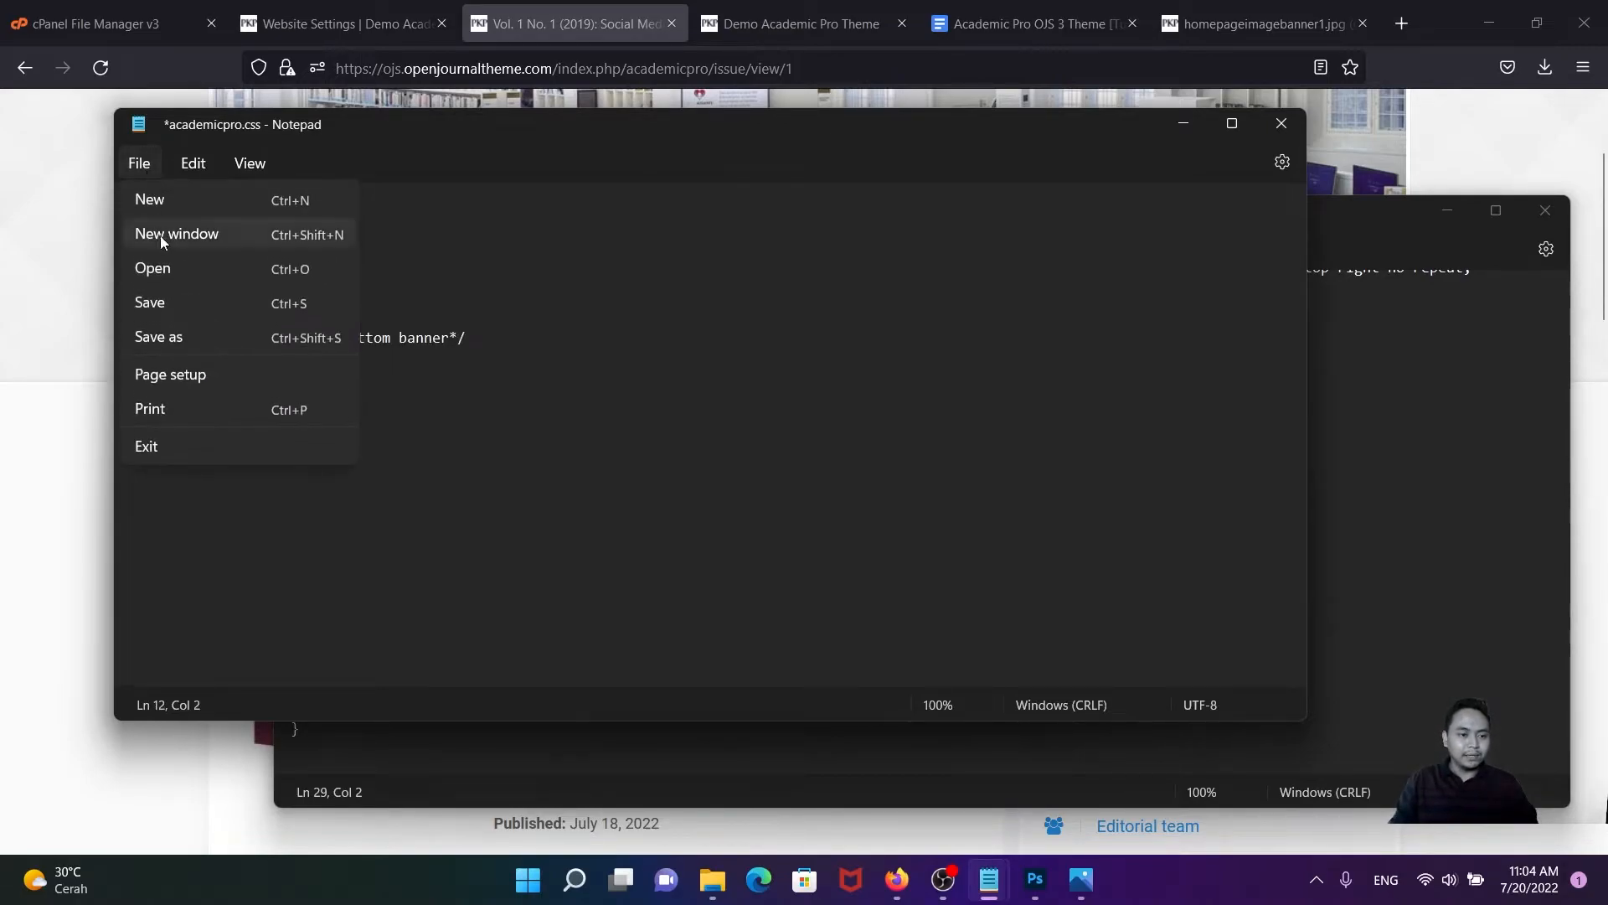
pyautogui.click(169, 300)
# - Replace the journal style sheet in Firefox with the academicpro.css containing the padding rule, save the settings, and return to the issue page
pyautogui.click(350, 34)
pyautogui.scroll(3, 614, 372)
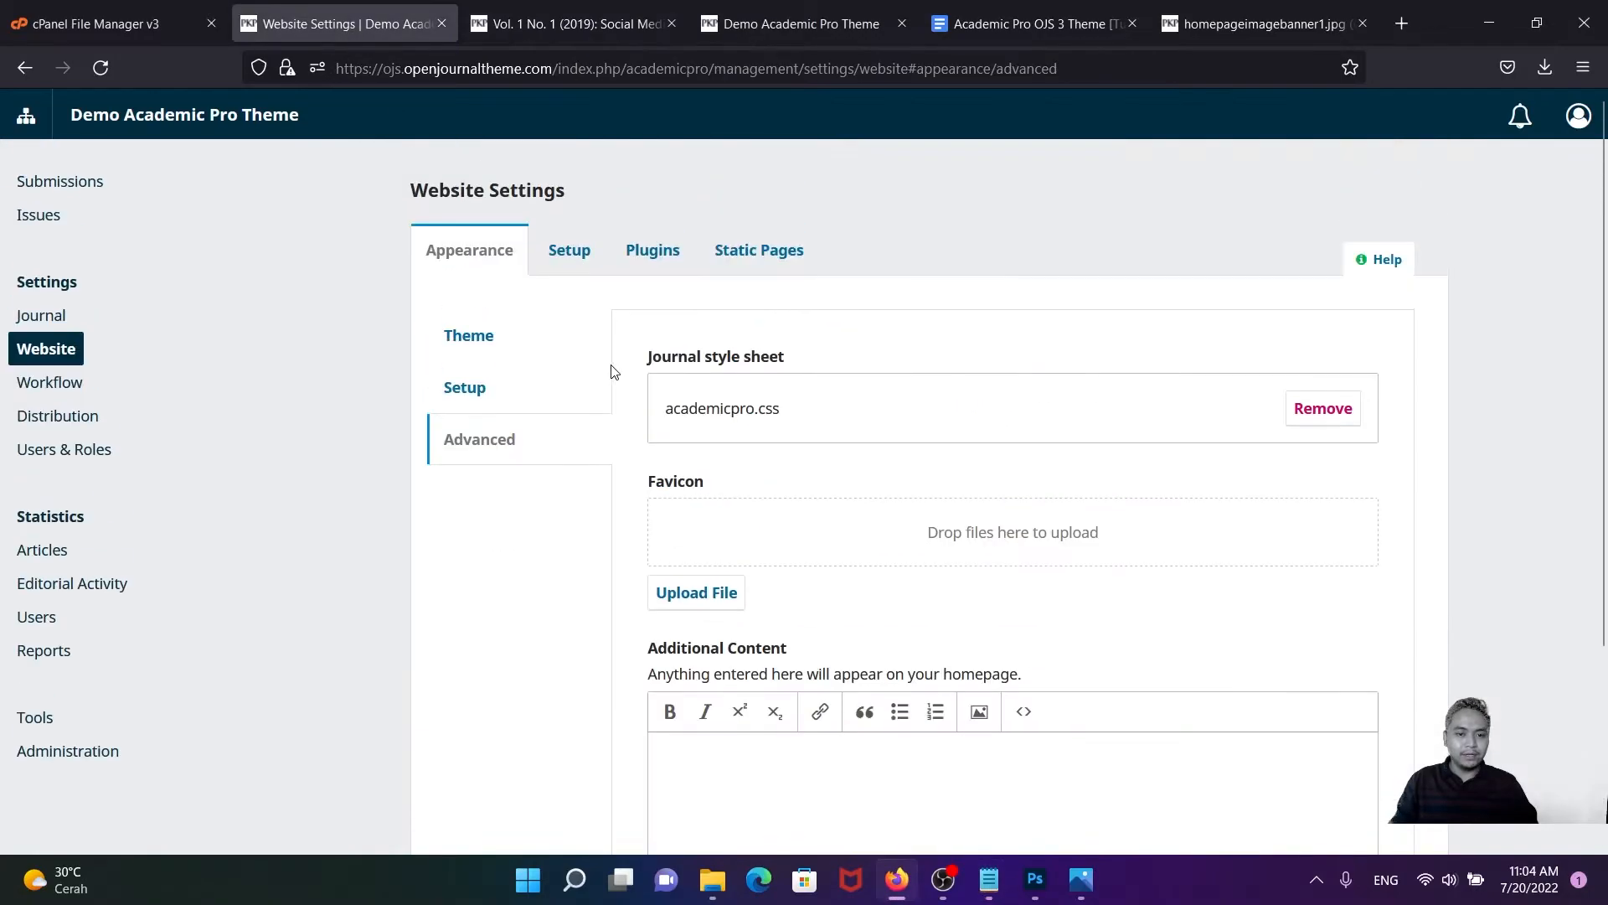
pyautogui.click(1332, 414)
pyautogui.click(709, 464)
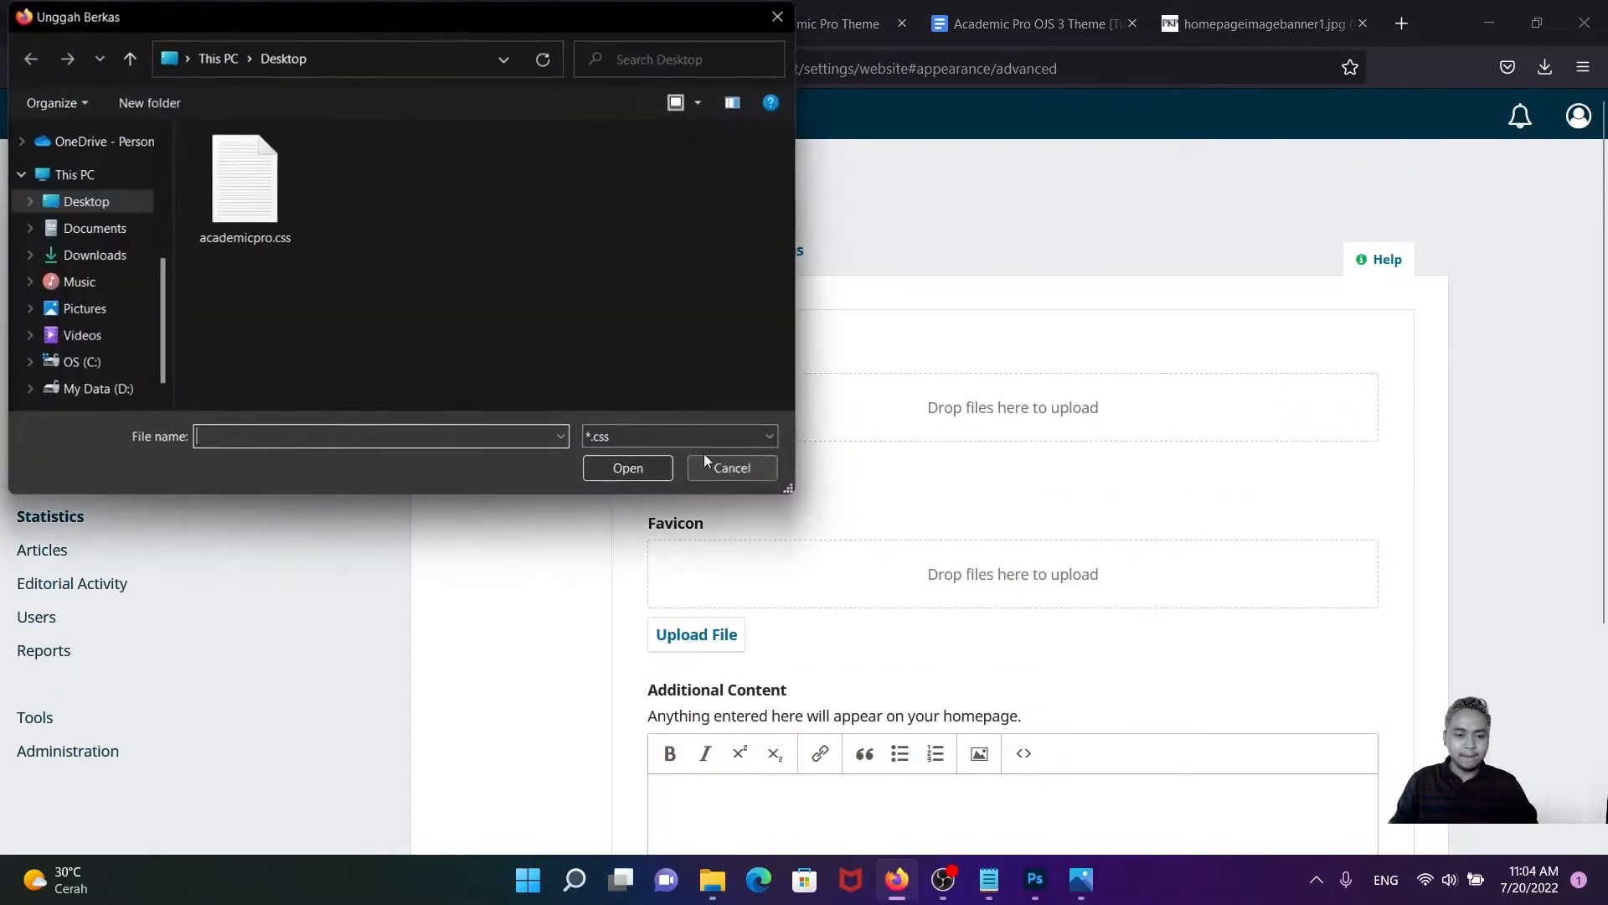
pyautogui.click(243, 222)
pyautogui.click(620, 466)
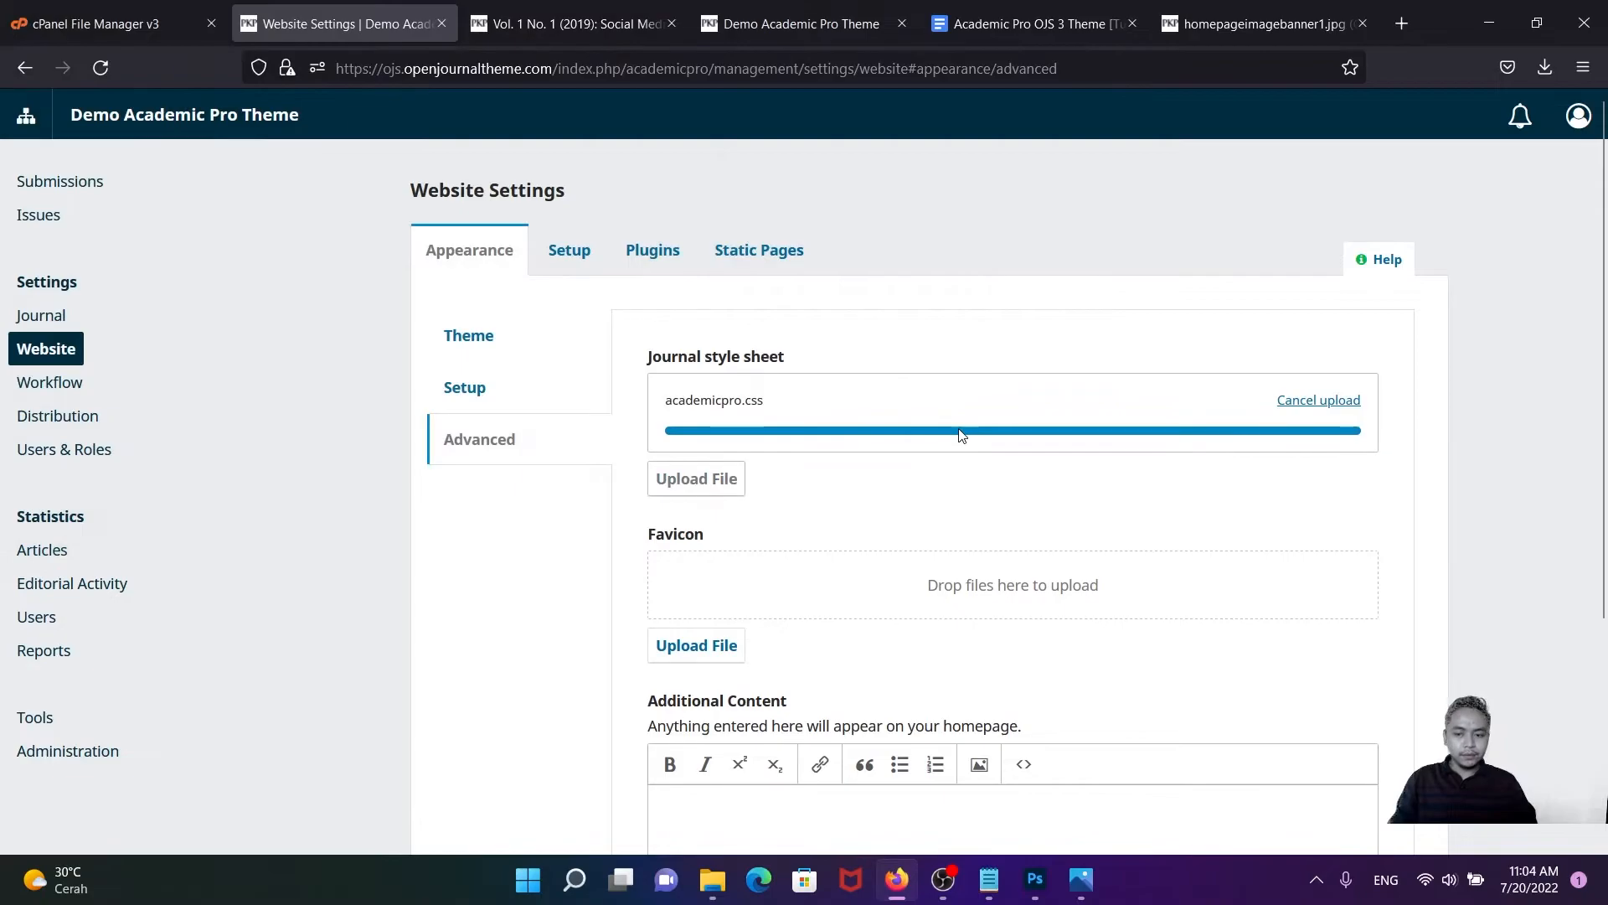
pyautogui.scroll(-3, 1240, 560)
pyautogui.click(1380, 752)
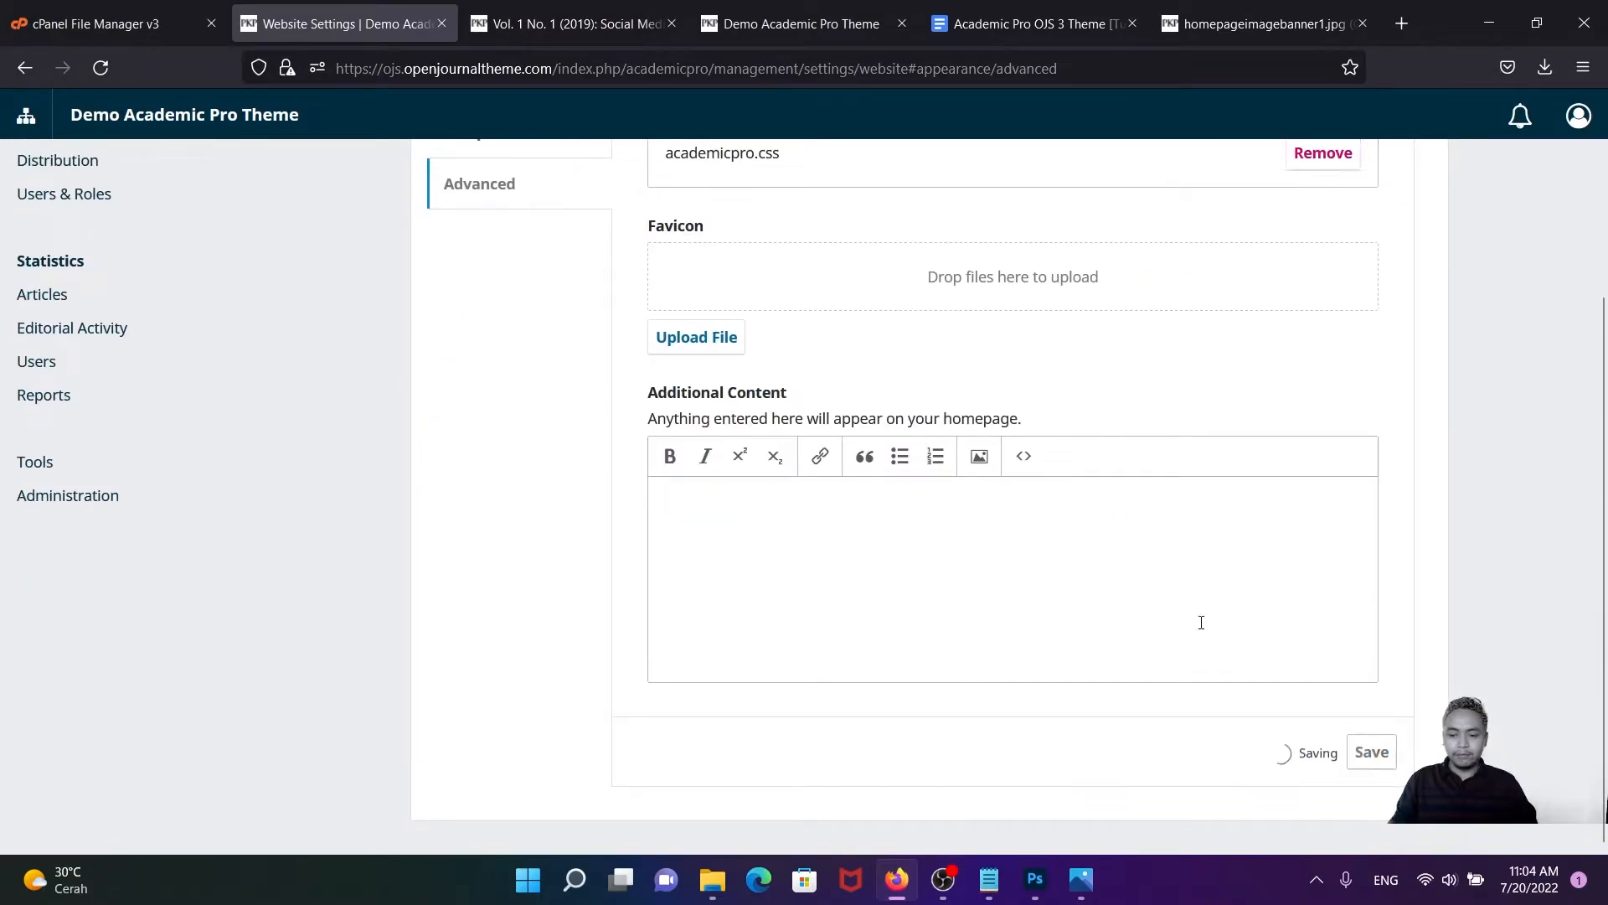
pyautogui.click(545, 23)
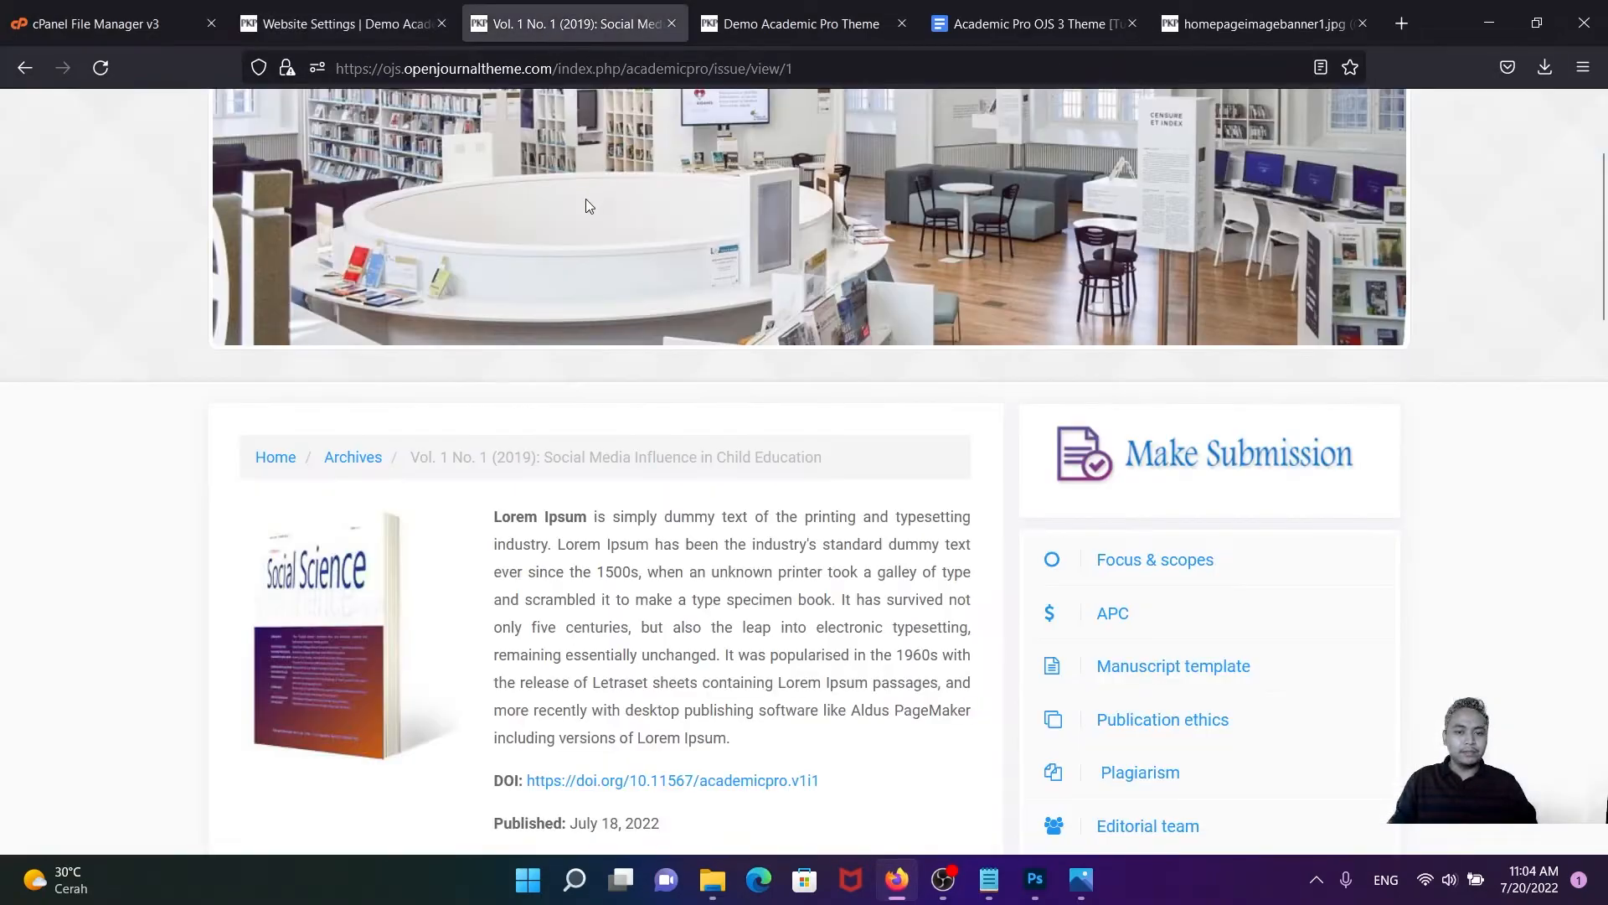
# - Refresh the issue page and examine the .journal_index padding values in academicpro.css against the spacing around the banner
pyautogui.scroll(3, 589, 193)
pyautogui.click(103, 68)
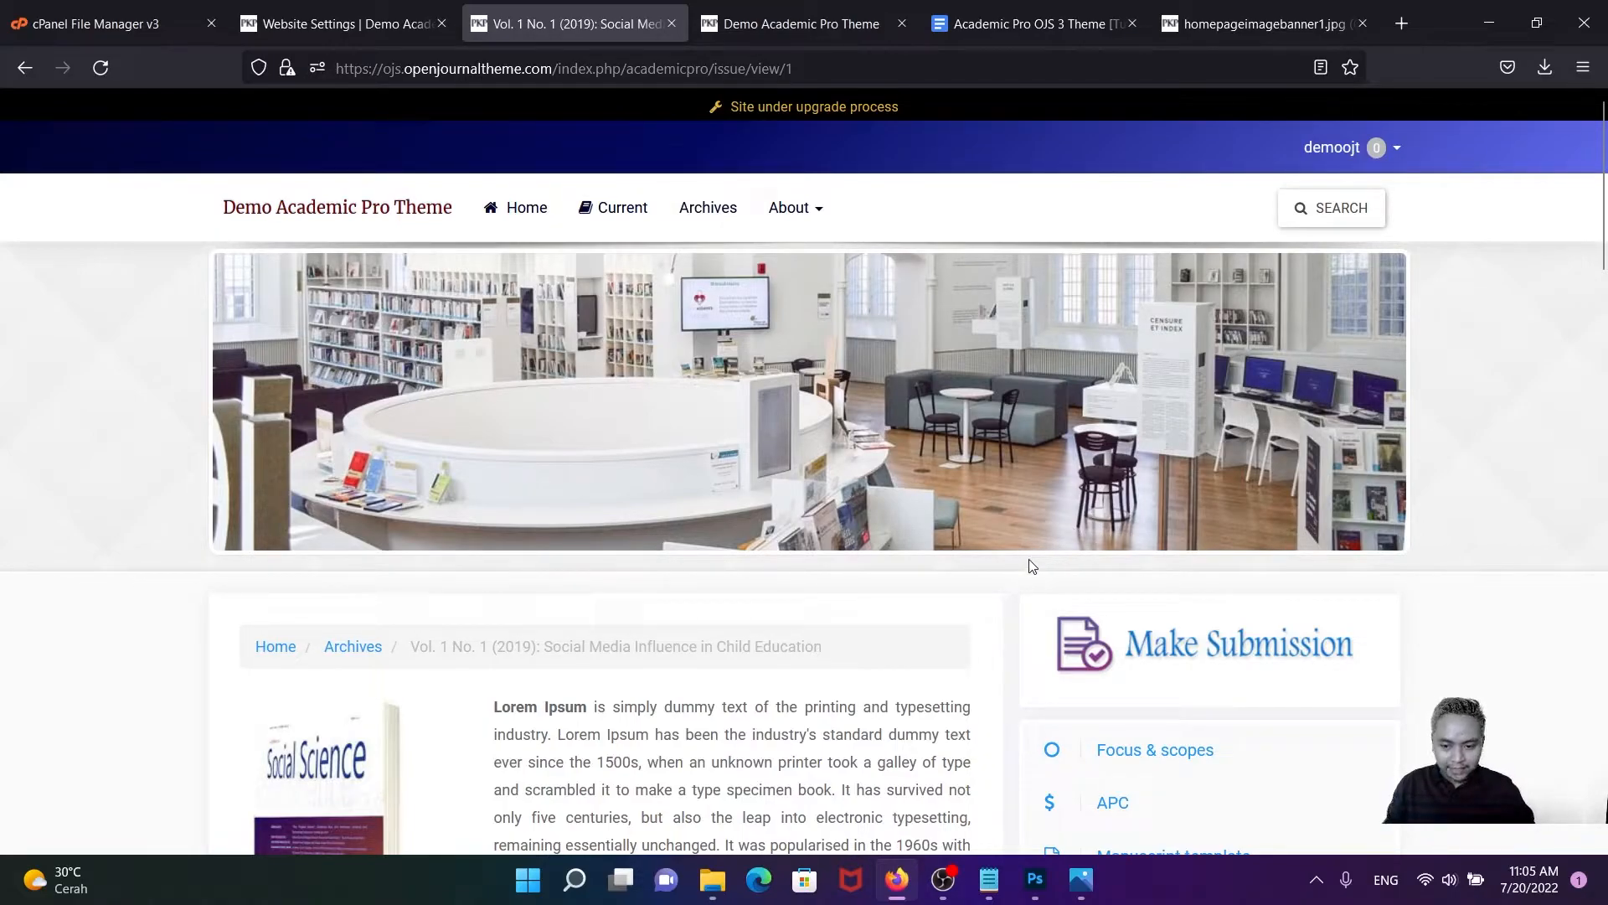
pyautogui.moveTo(992, 884)
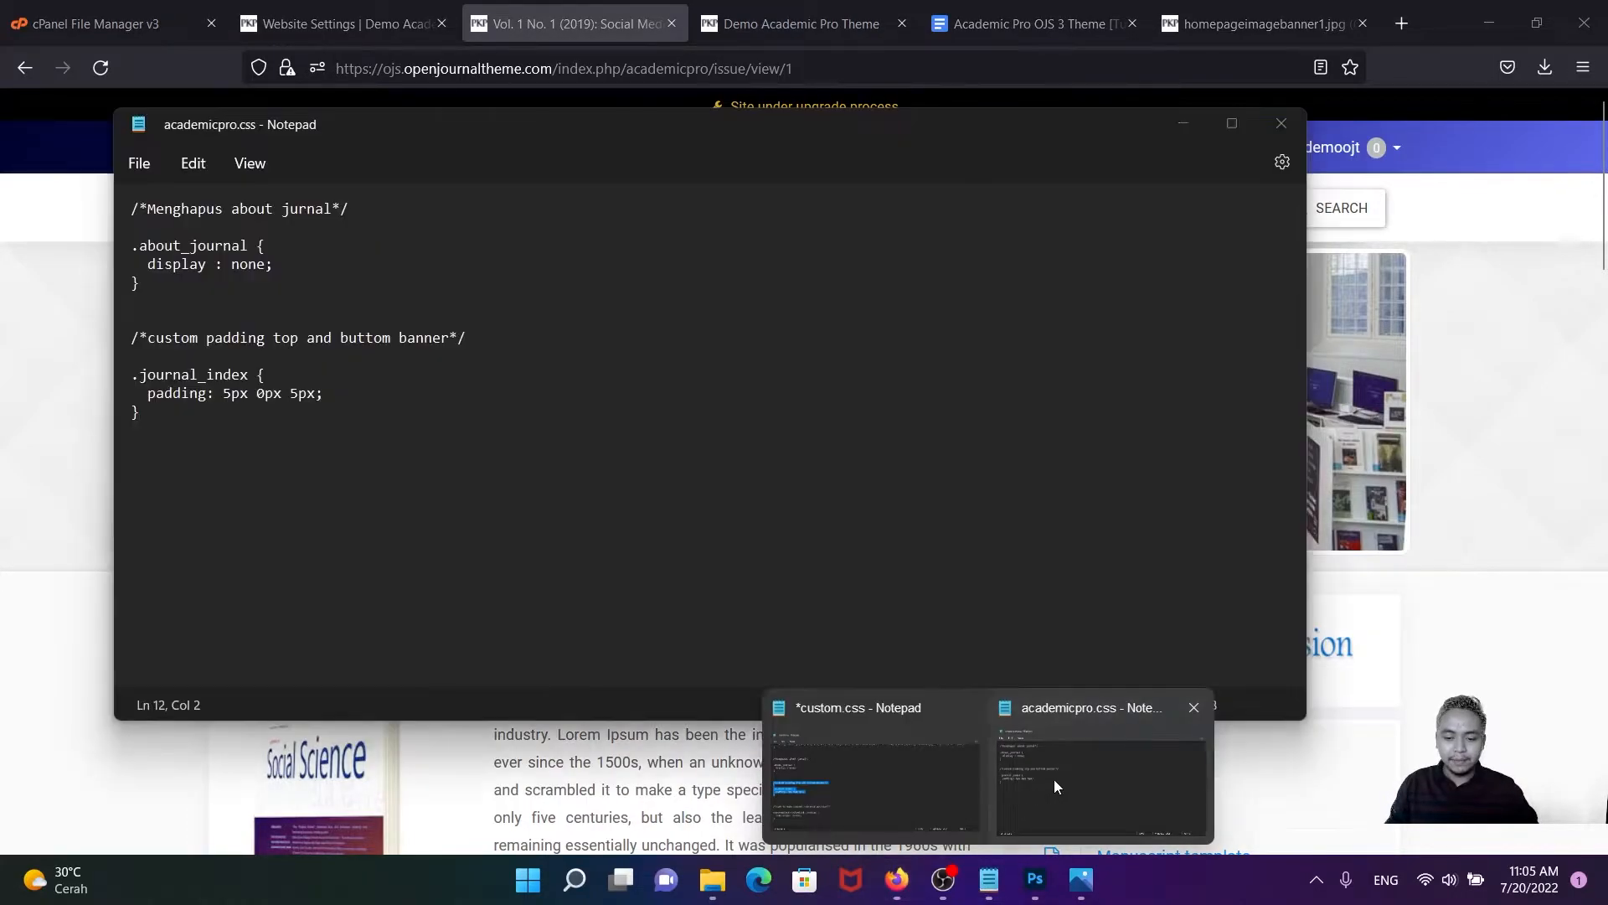
pyautogui.click(1054, 779)
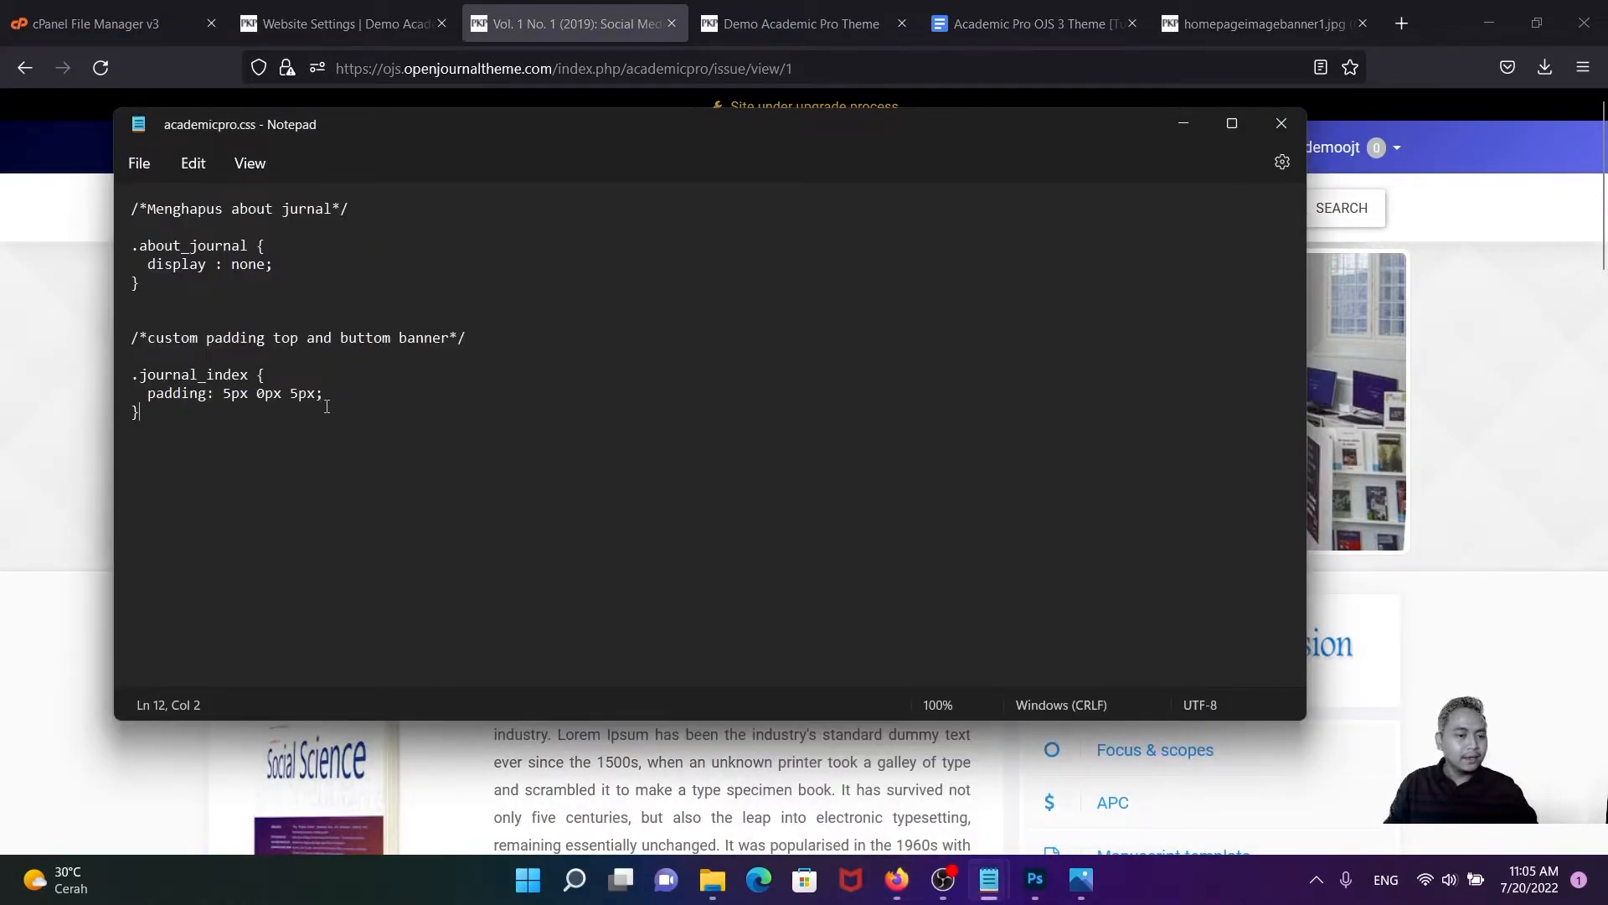
pyautogui.moveTo(292, 394)
pyautogui.mouseDown()
pyautogui.moveTo(316, 391)
pyautogui.moveTo(292, 396)
pyautogui.mouseUp()
pyautogui.click(332, 415)
pyautogui.click(320, 453)
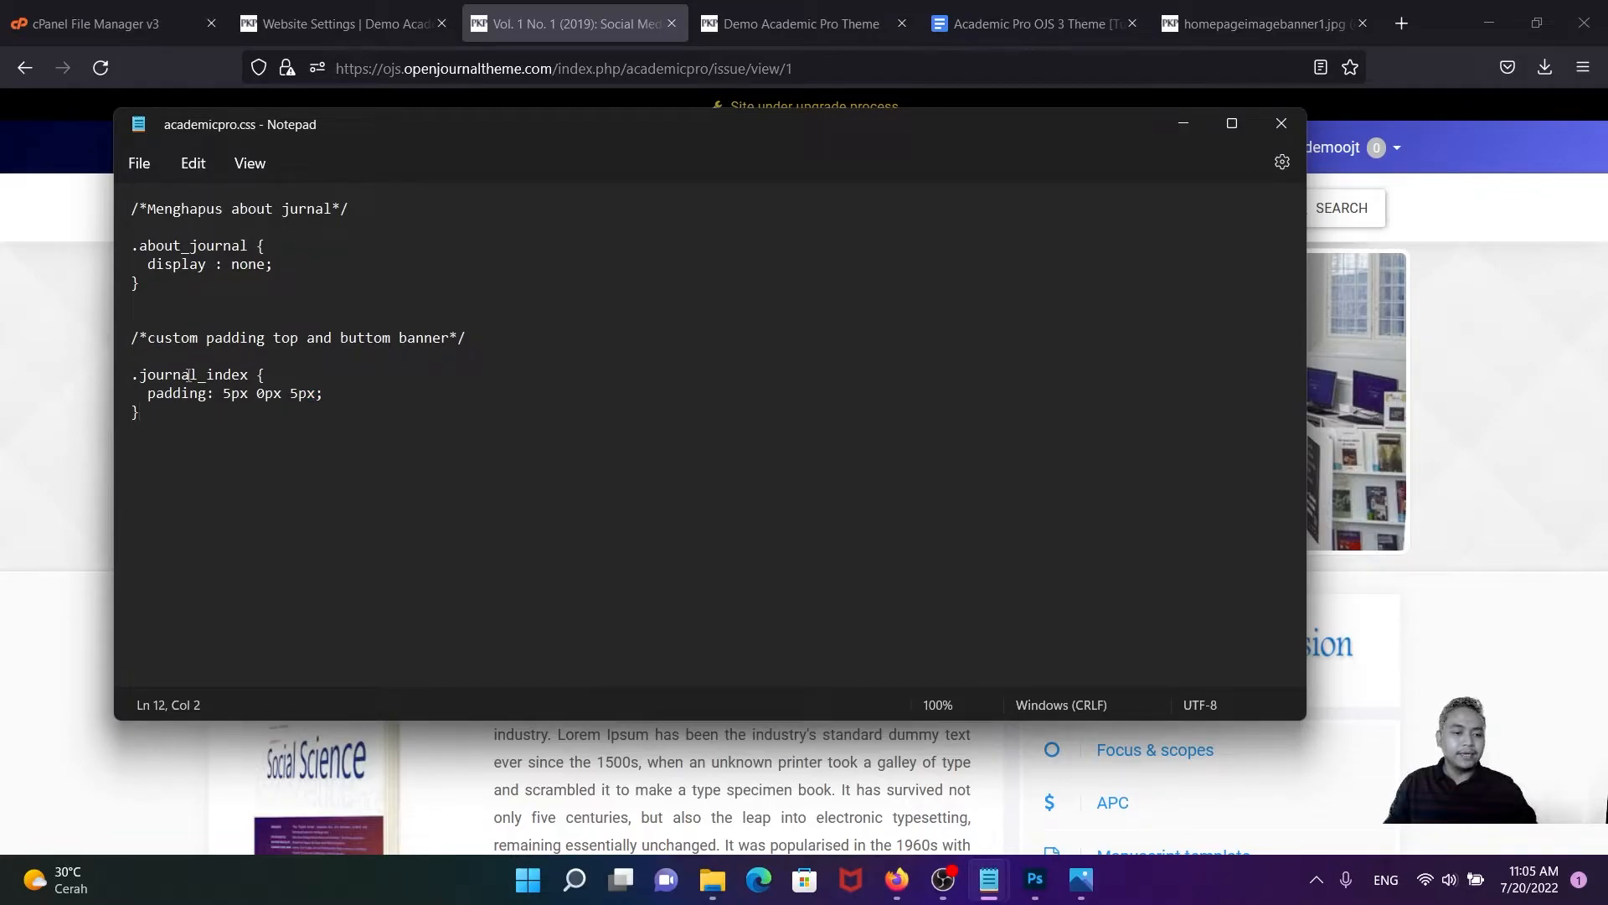
pyautogui.click(1197, 123)
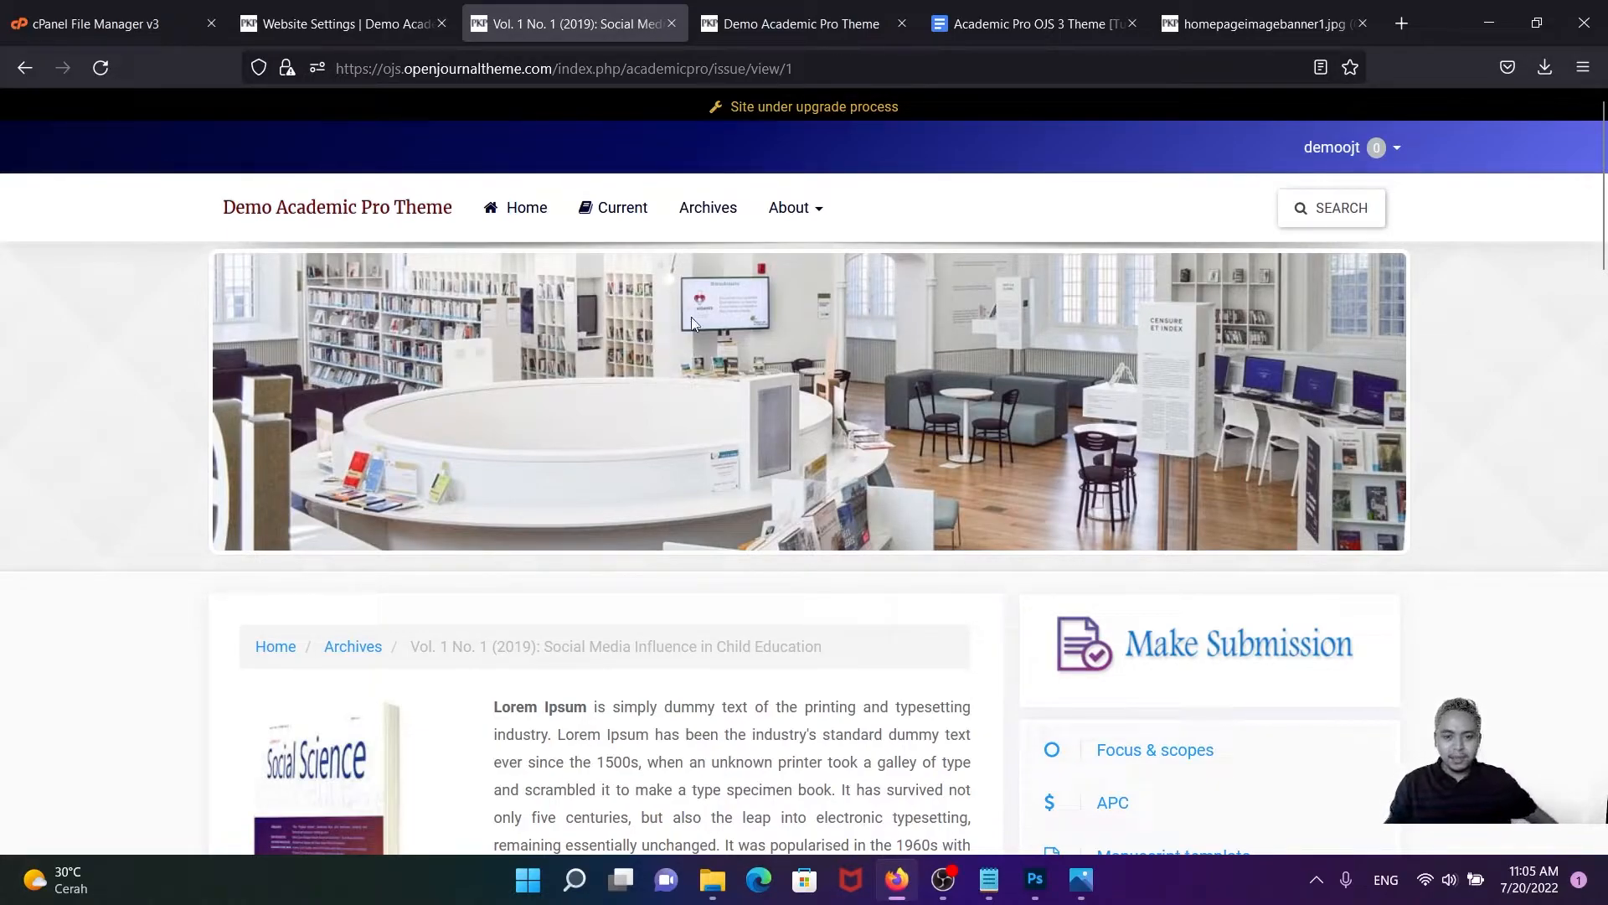
# - Open the article "Research about the impact of journal presentation and its citation" from the issue page's article list
pyautogui.scroll(-1, 720, 419)
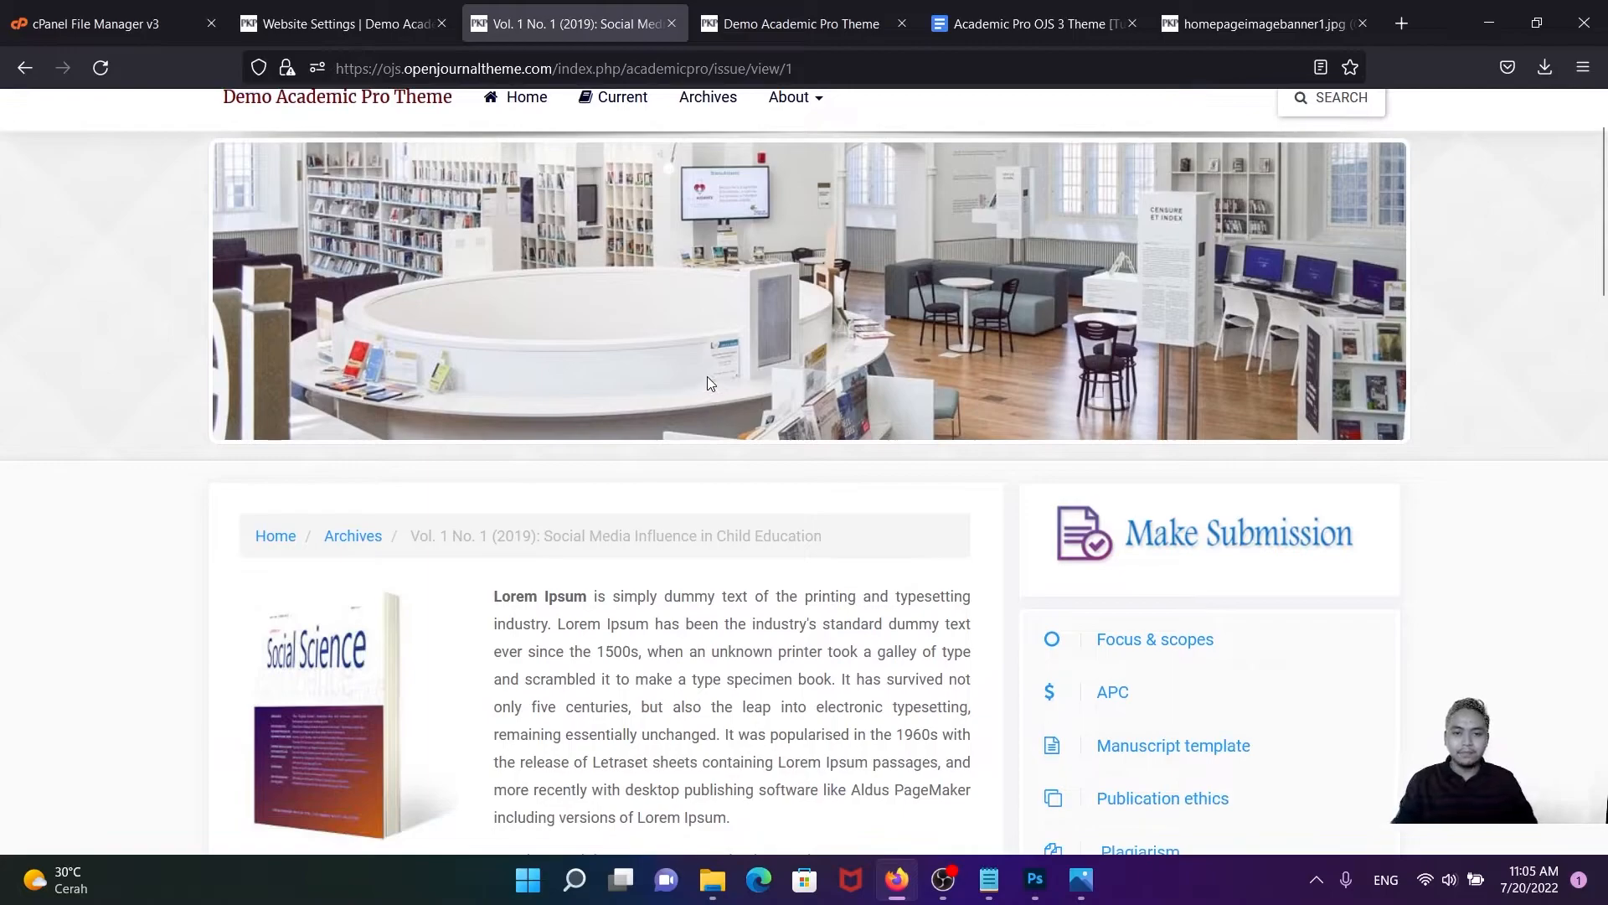
pyautogui.scroll(1, 714, 356)
pyautogui.scroll(-6, 715, 356)
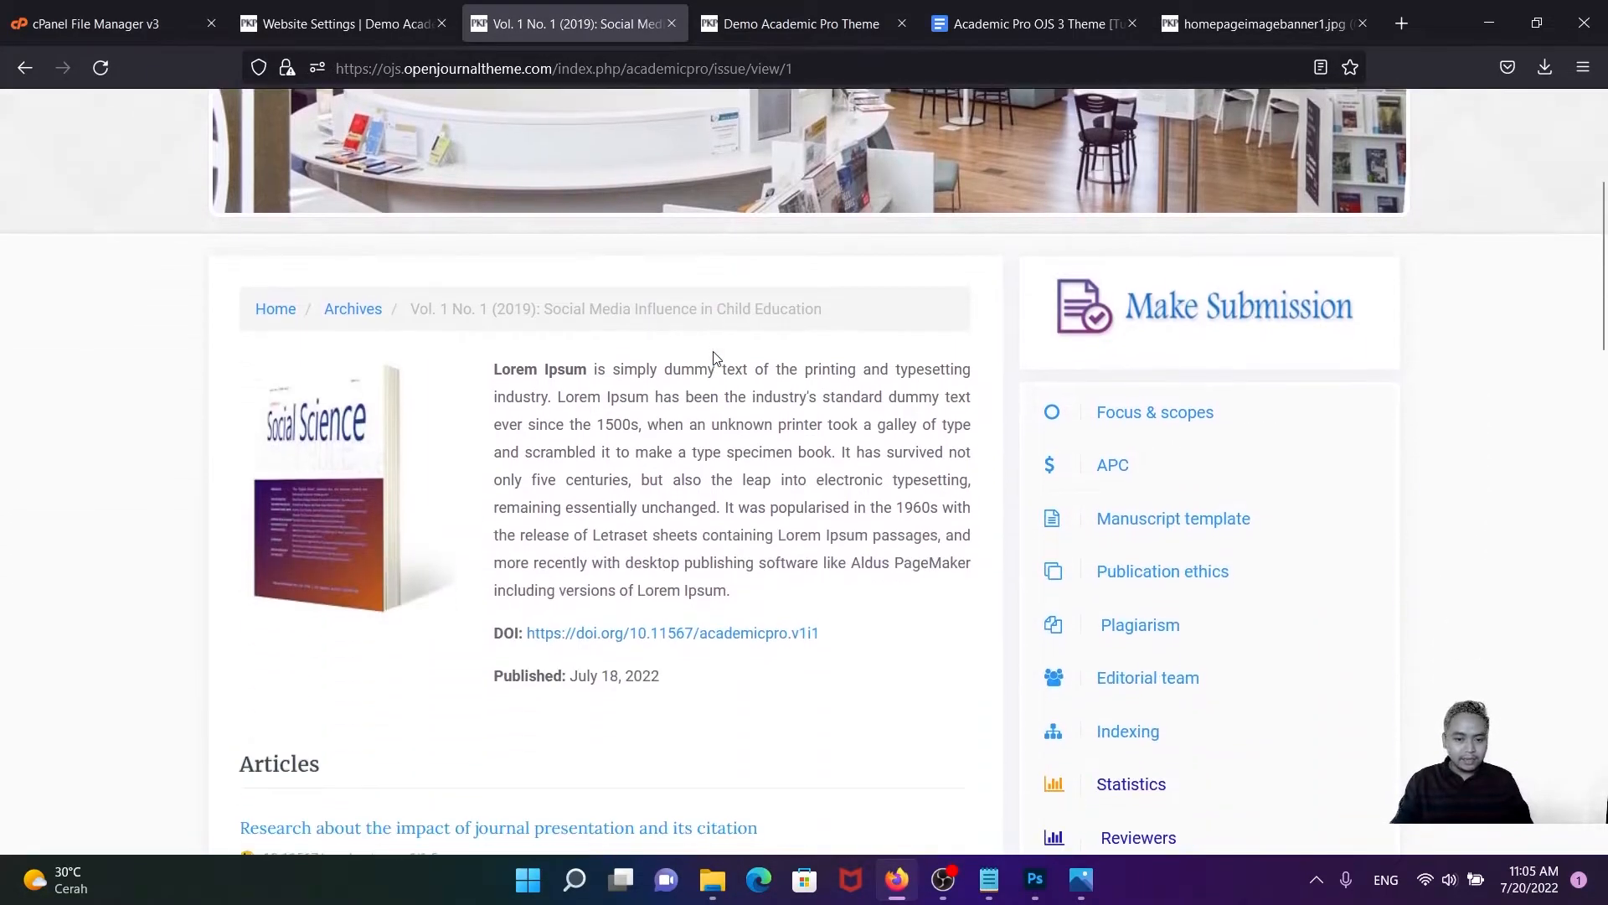
pyautogui.click(496, 505)
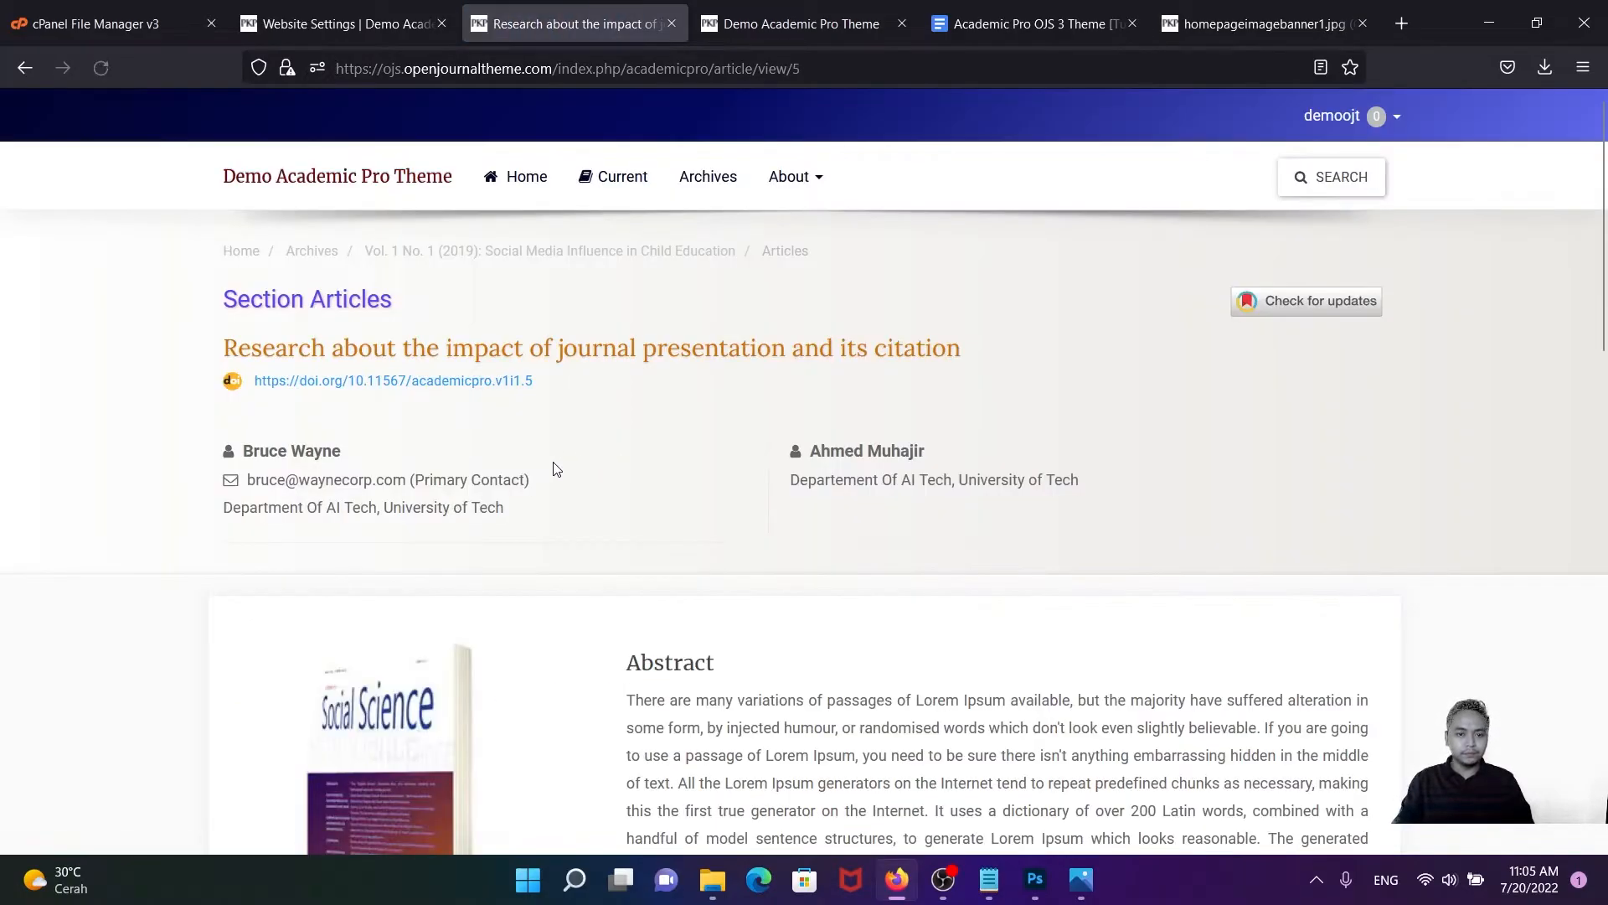
# - Examine the Submitted and Published date entries below the cover image on the article page
pyautogui.scroll(-6, 553, 469)
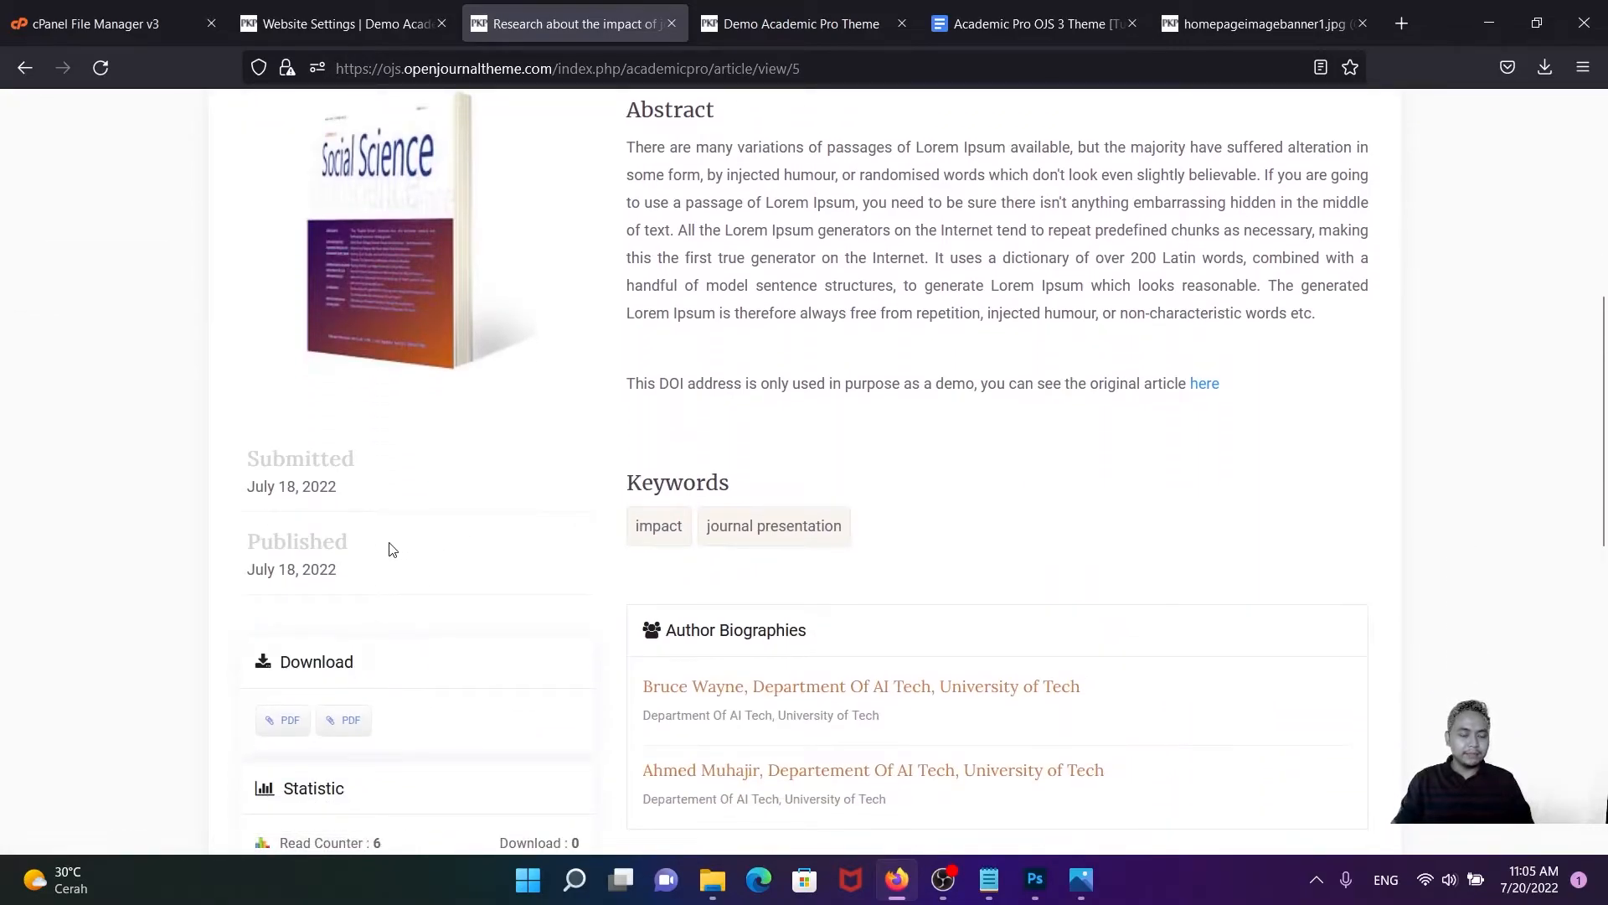
pyautogui.moveTo(362, 570); pyautogui.dragTo(248, 465)
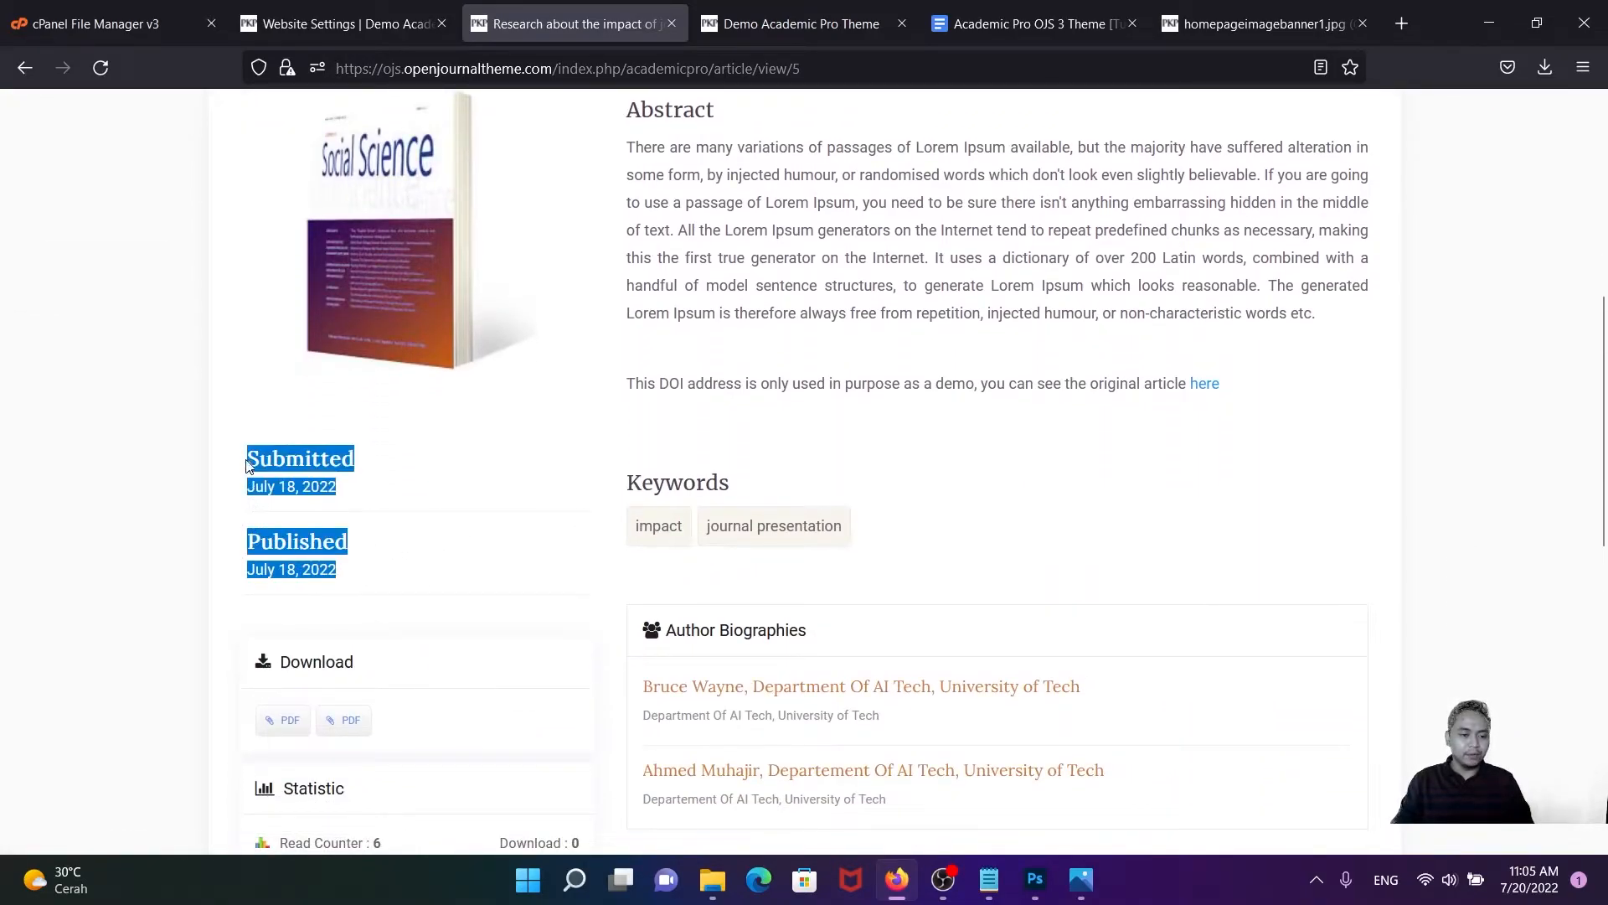
pyautogui.click(333, 466)
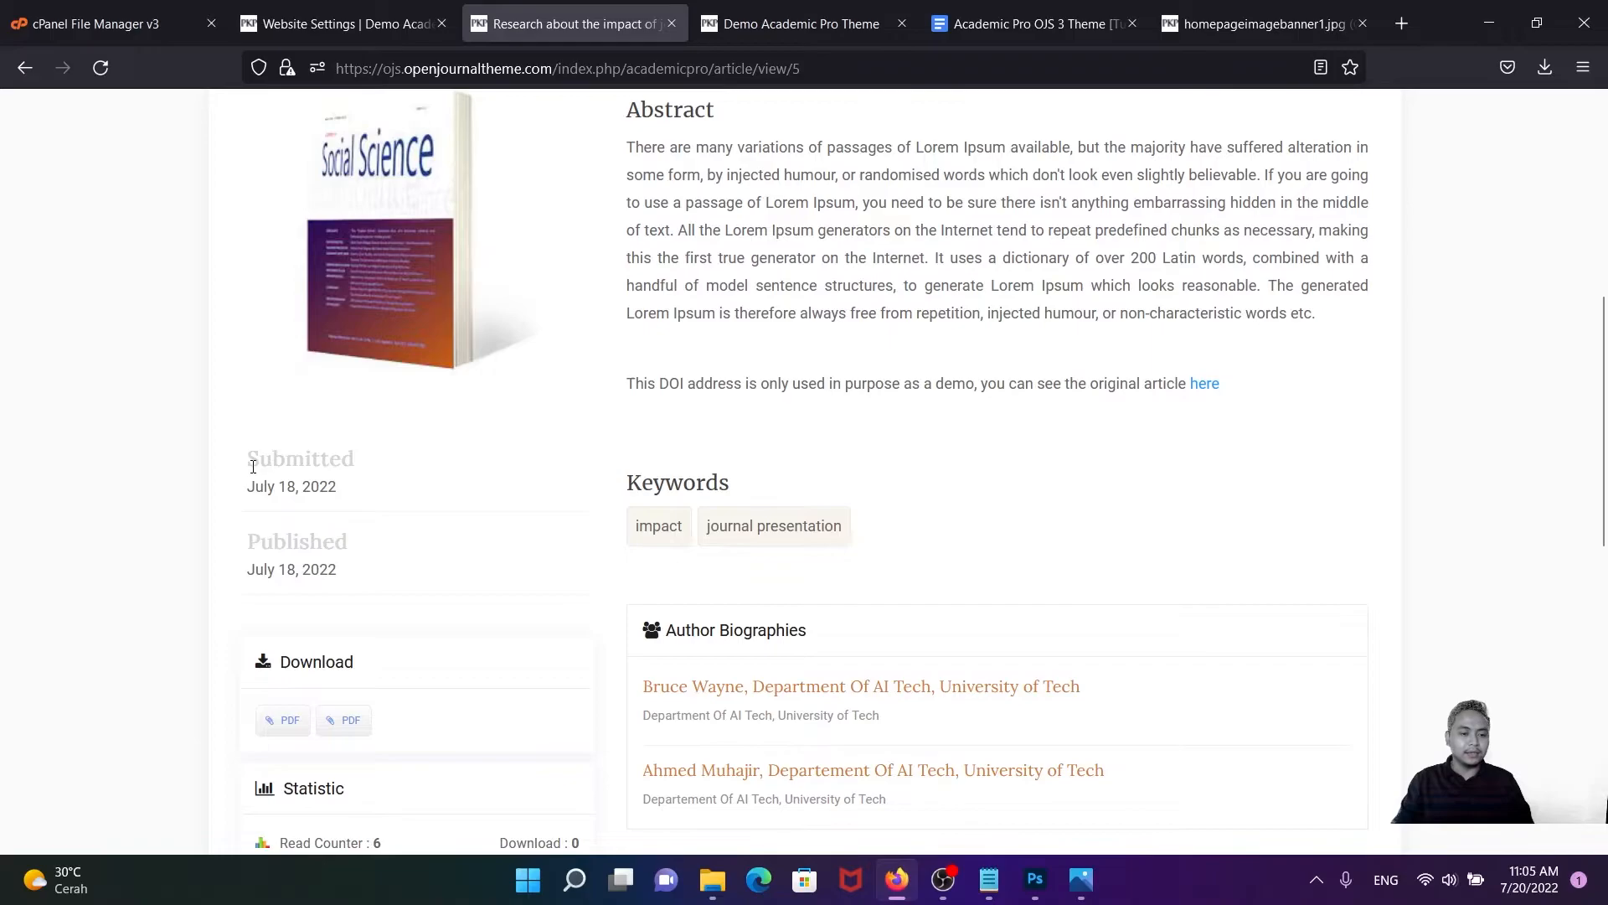
pyautogui.moveTo(343, 570); pyautogui.dragTo(243, 541)
pyautogui.click(243, 541)
pyautogui.moveTo(248, 466); pyautogui.dragTo(349, 486)
pyautogui.click(366, 493)
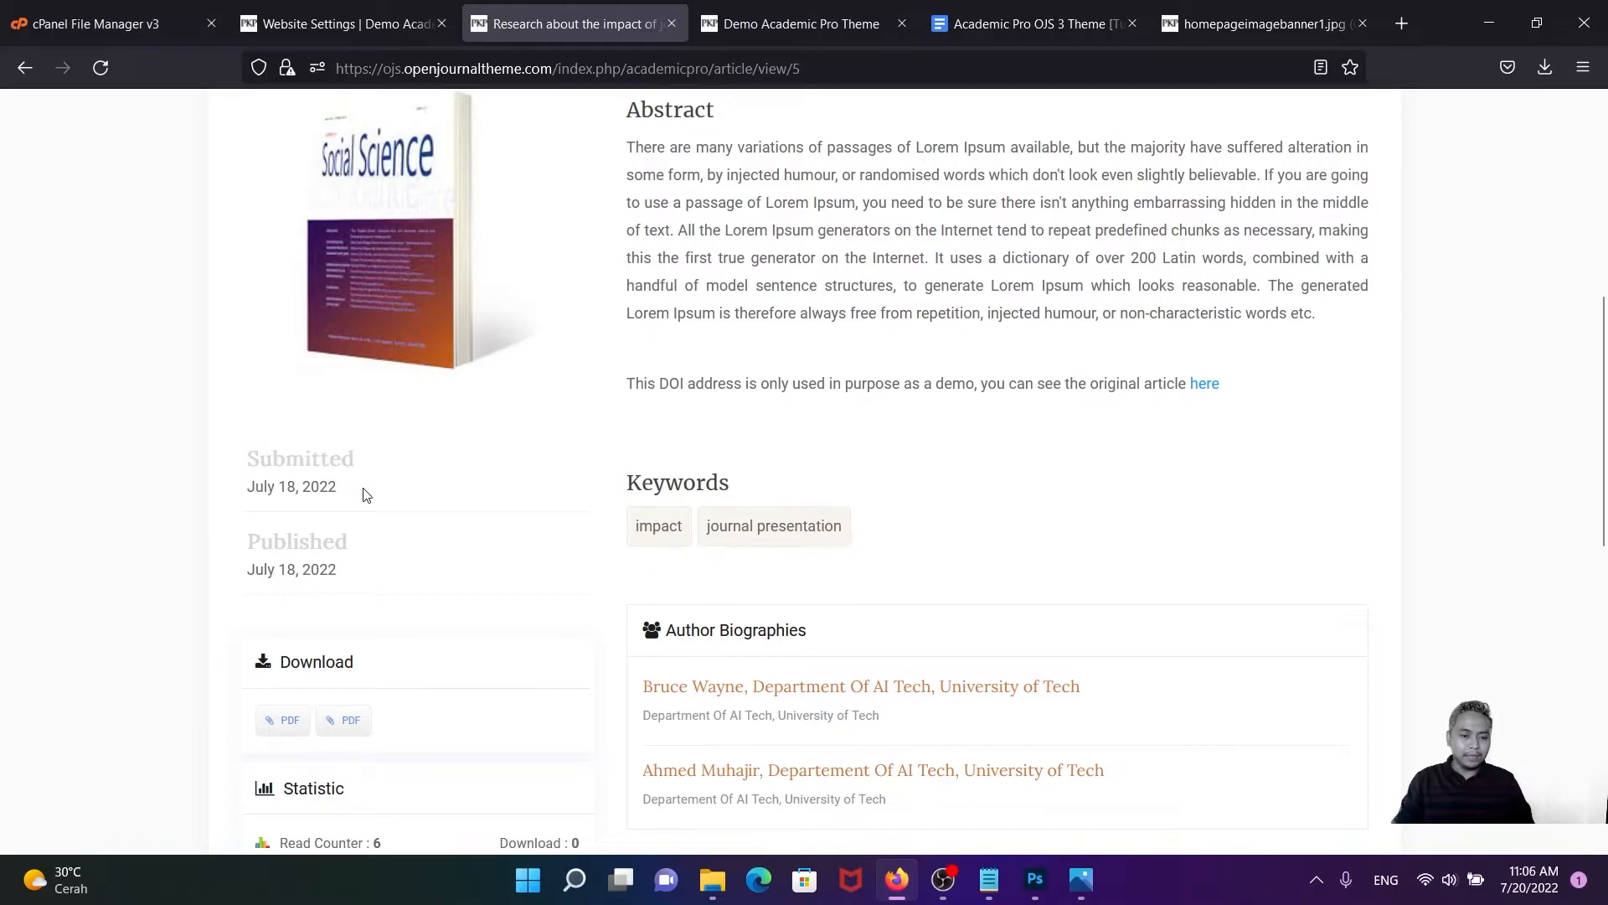
pyautogui.moveTo(363, 571); pyautogui.dragTo(254, 540)
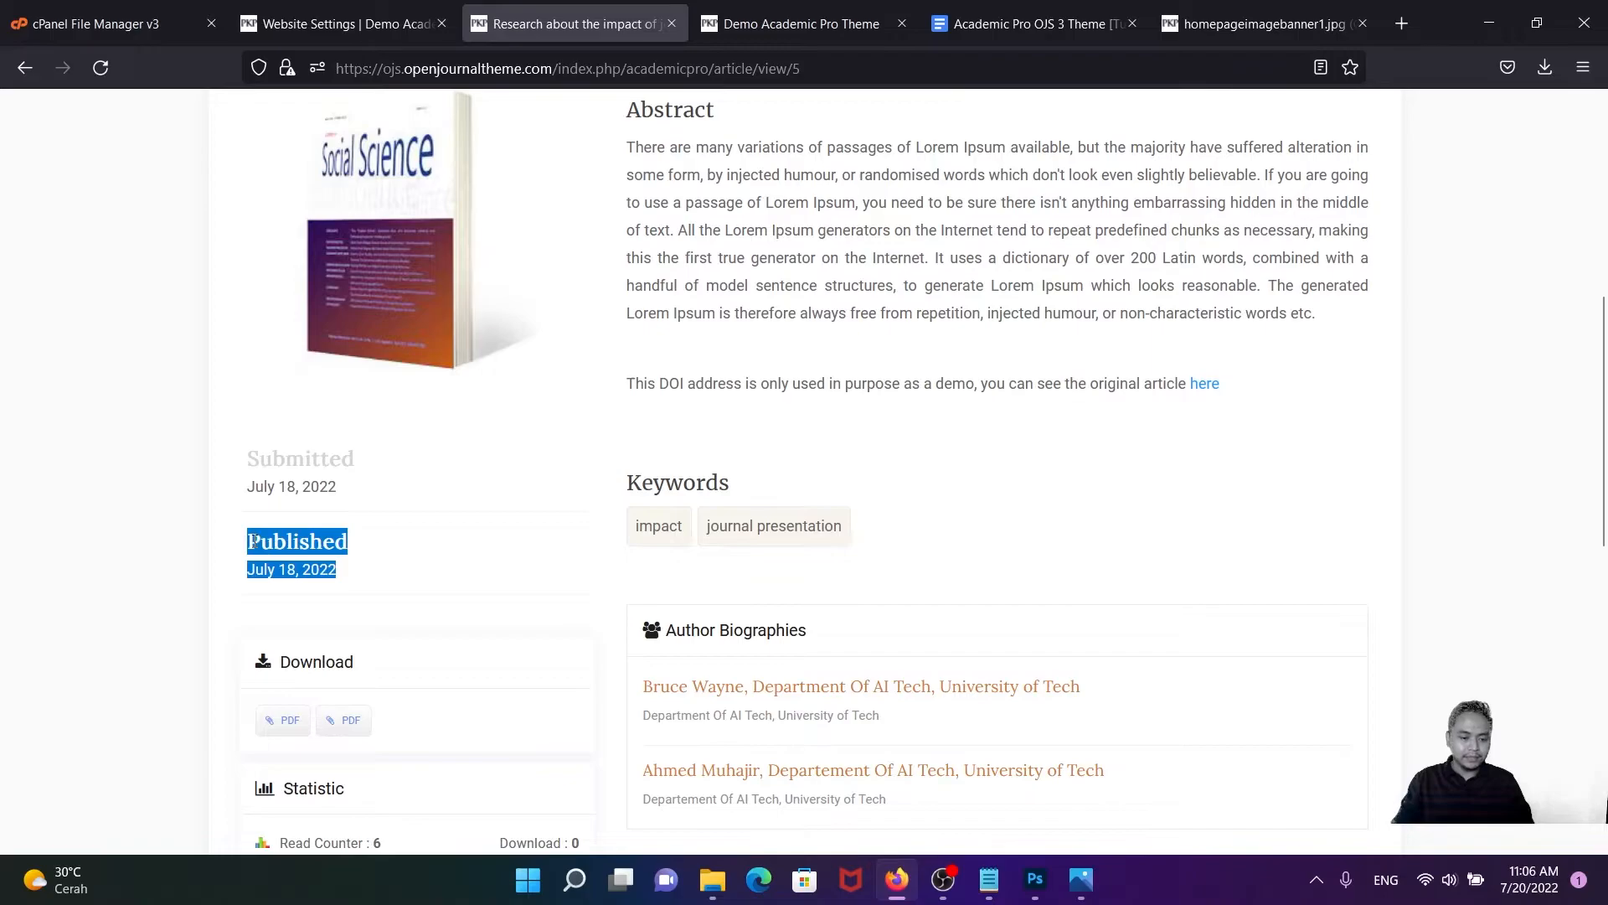
pyautogui.click(390, 578)
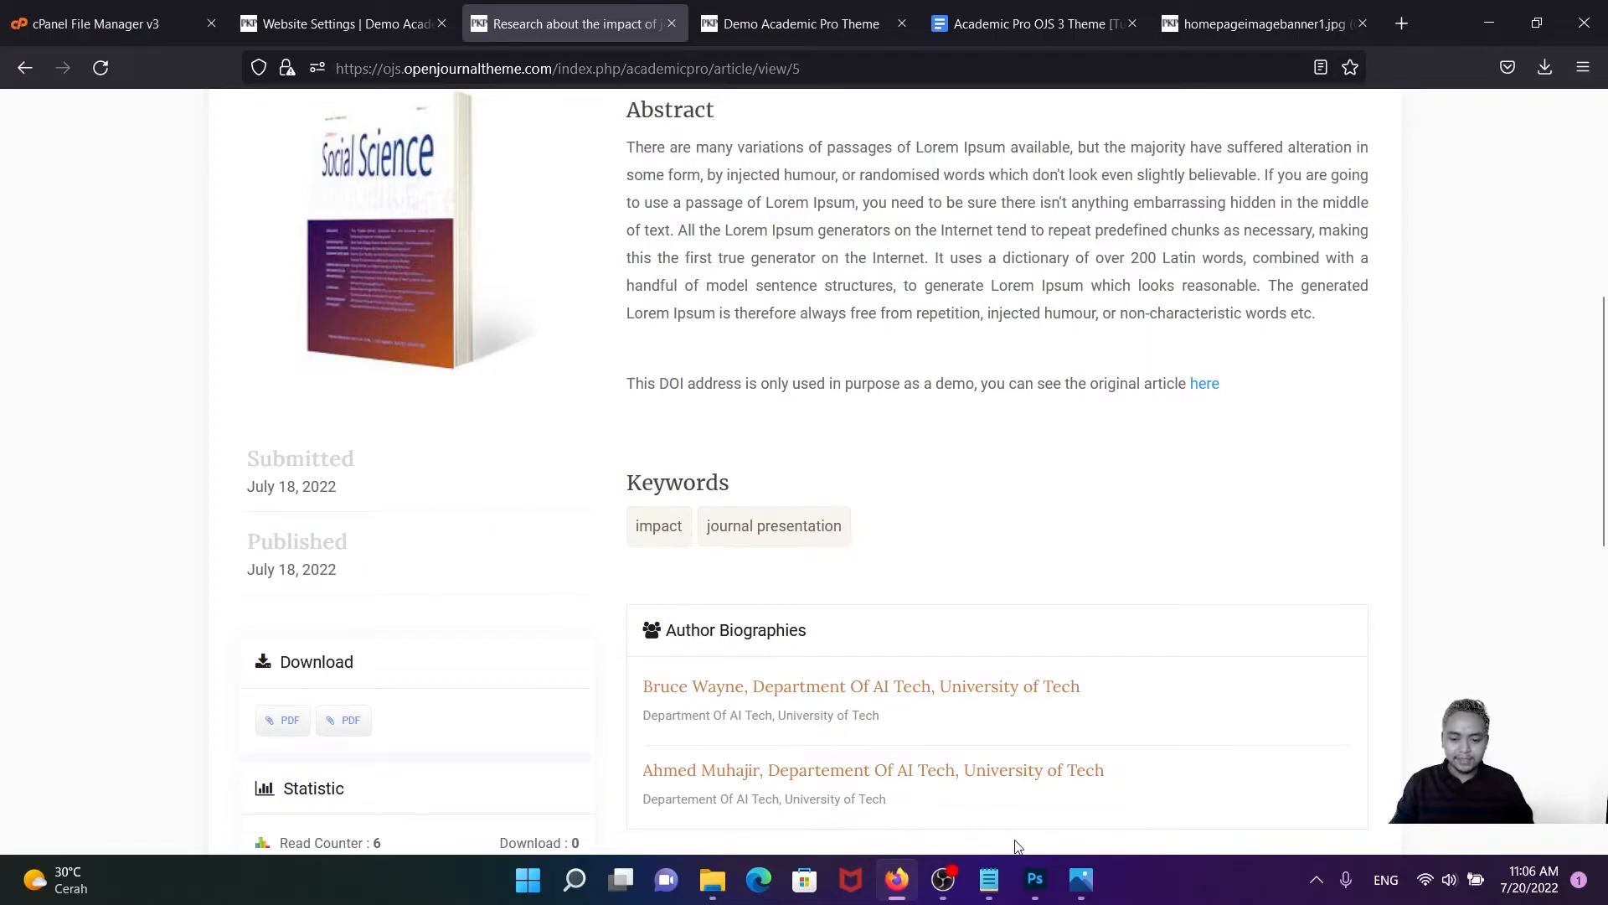
# - Place custom.css beside the article's date entries and examine its "Hidden article history" rule, including the nth-child index
pyautogui.moveTo(1013, 860)
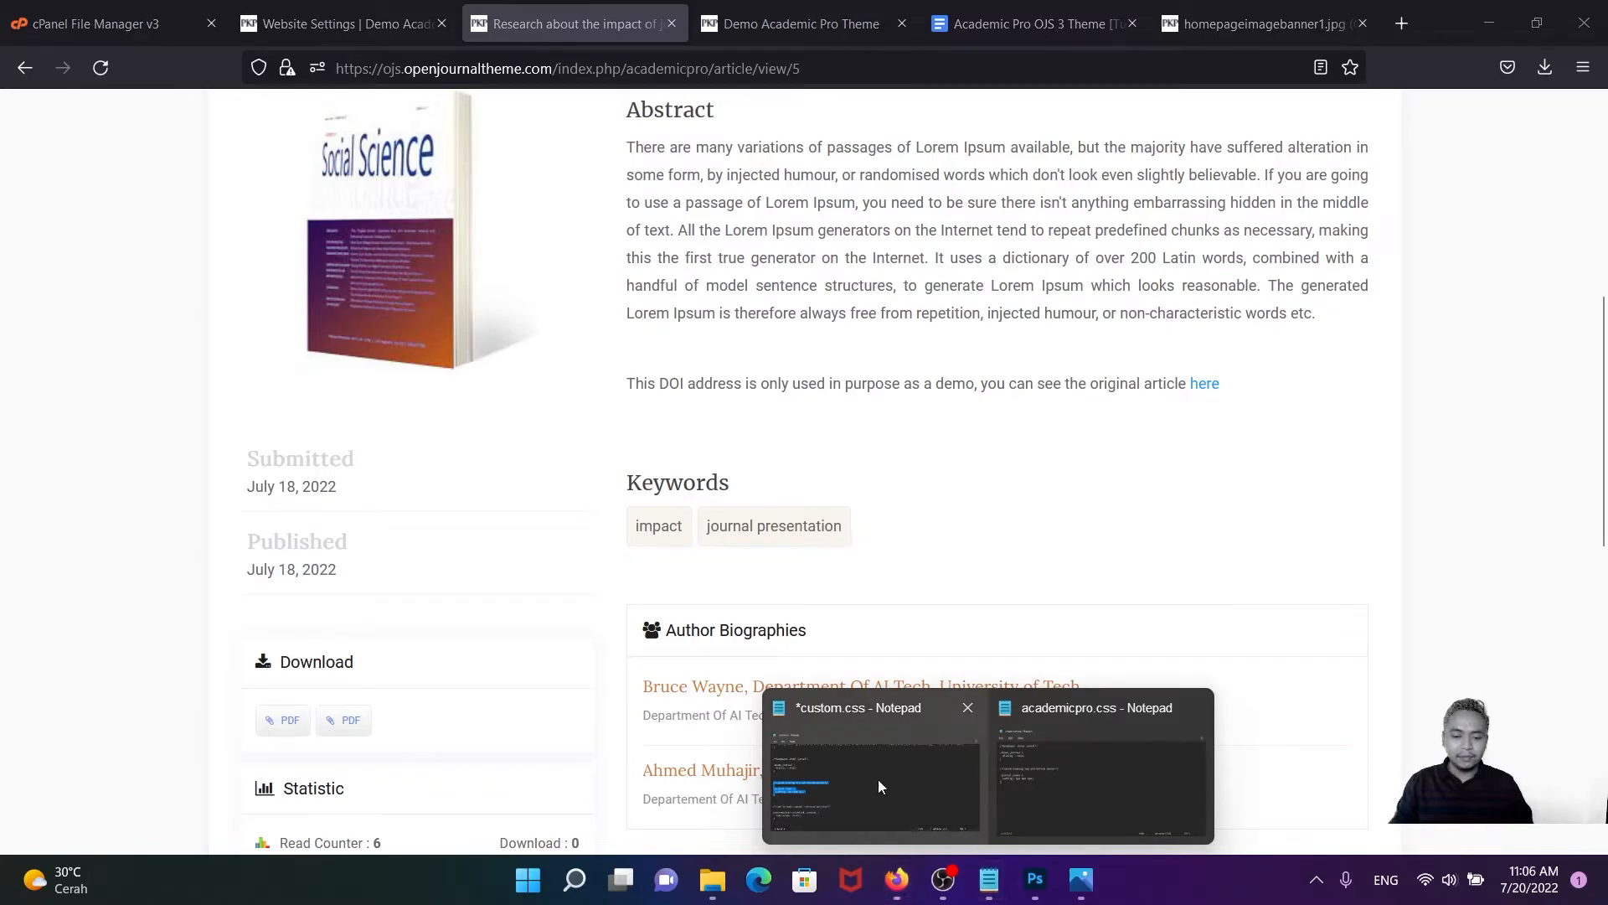
pyautogui.click(883, 781)
pyautogui.scroll(4, 549, 528)
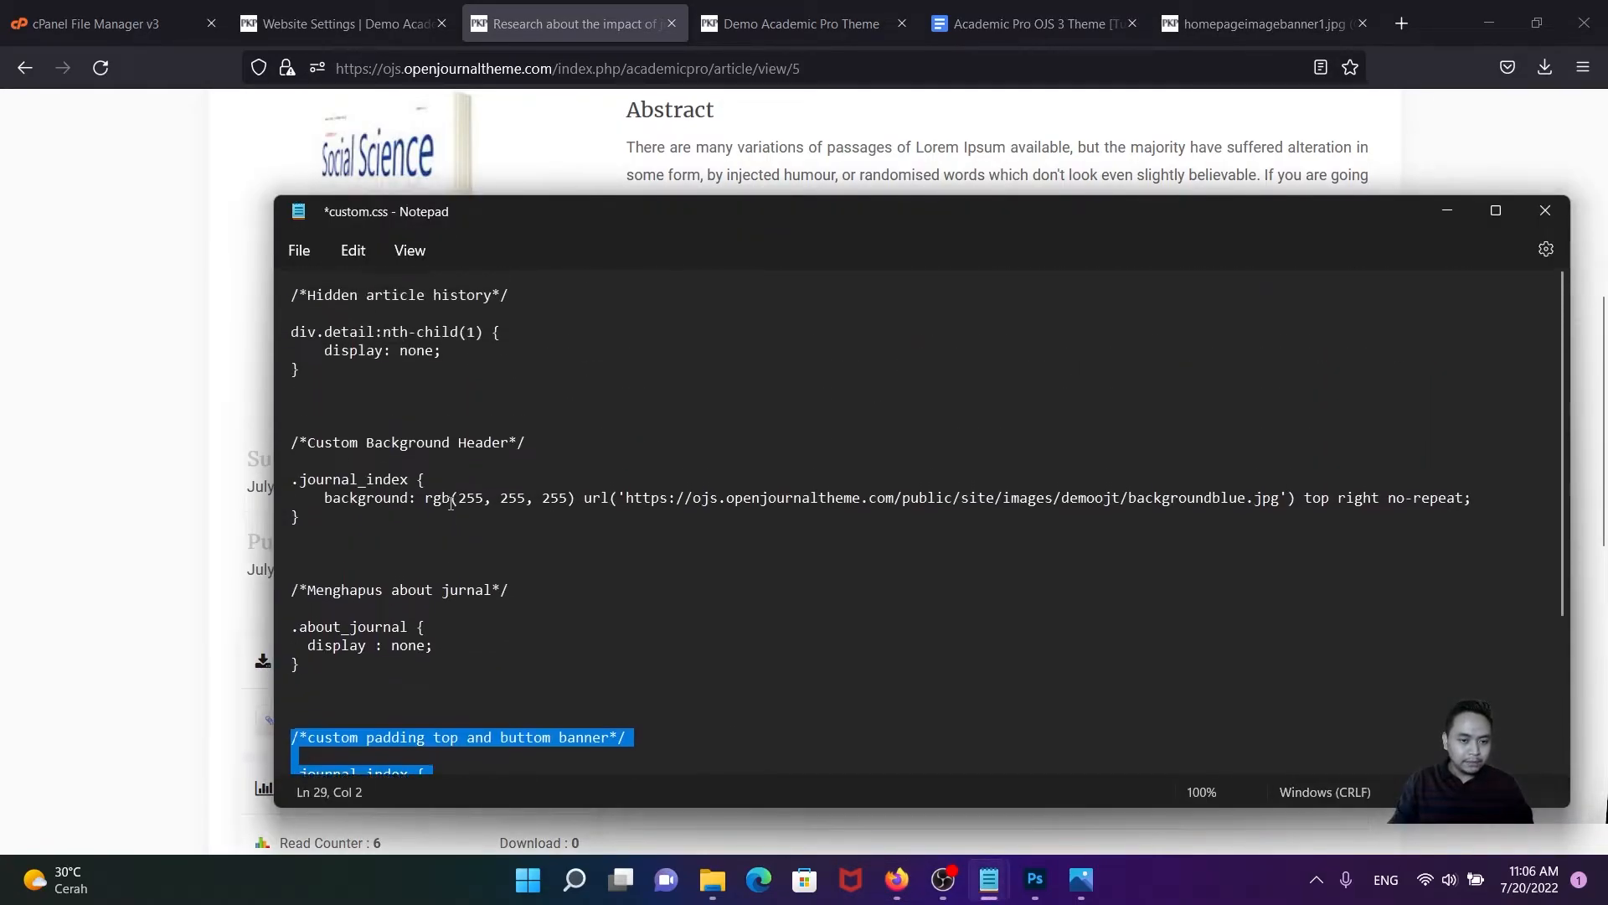
pyautogui.moveTo(497, 203); pyautogui.dragTo(808, 217)
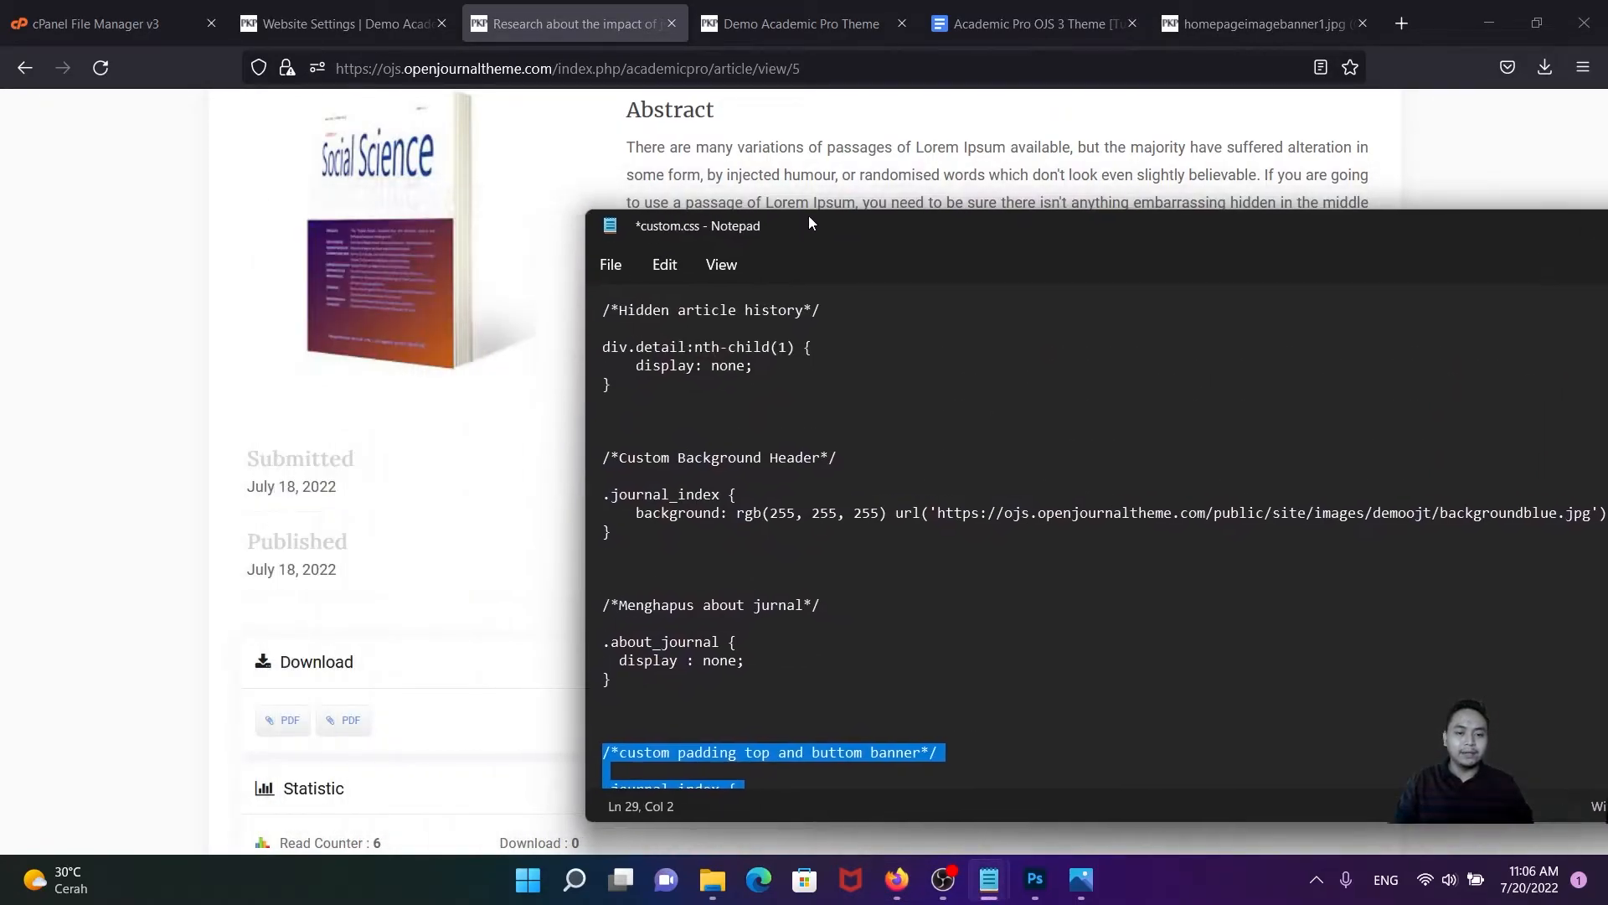
pyautogui.moveTo(630, 379); pyautogui.dragTo(595, 315)
pyautogui.click(739, 387)
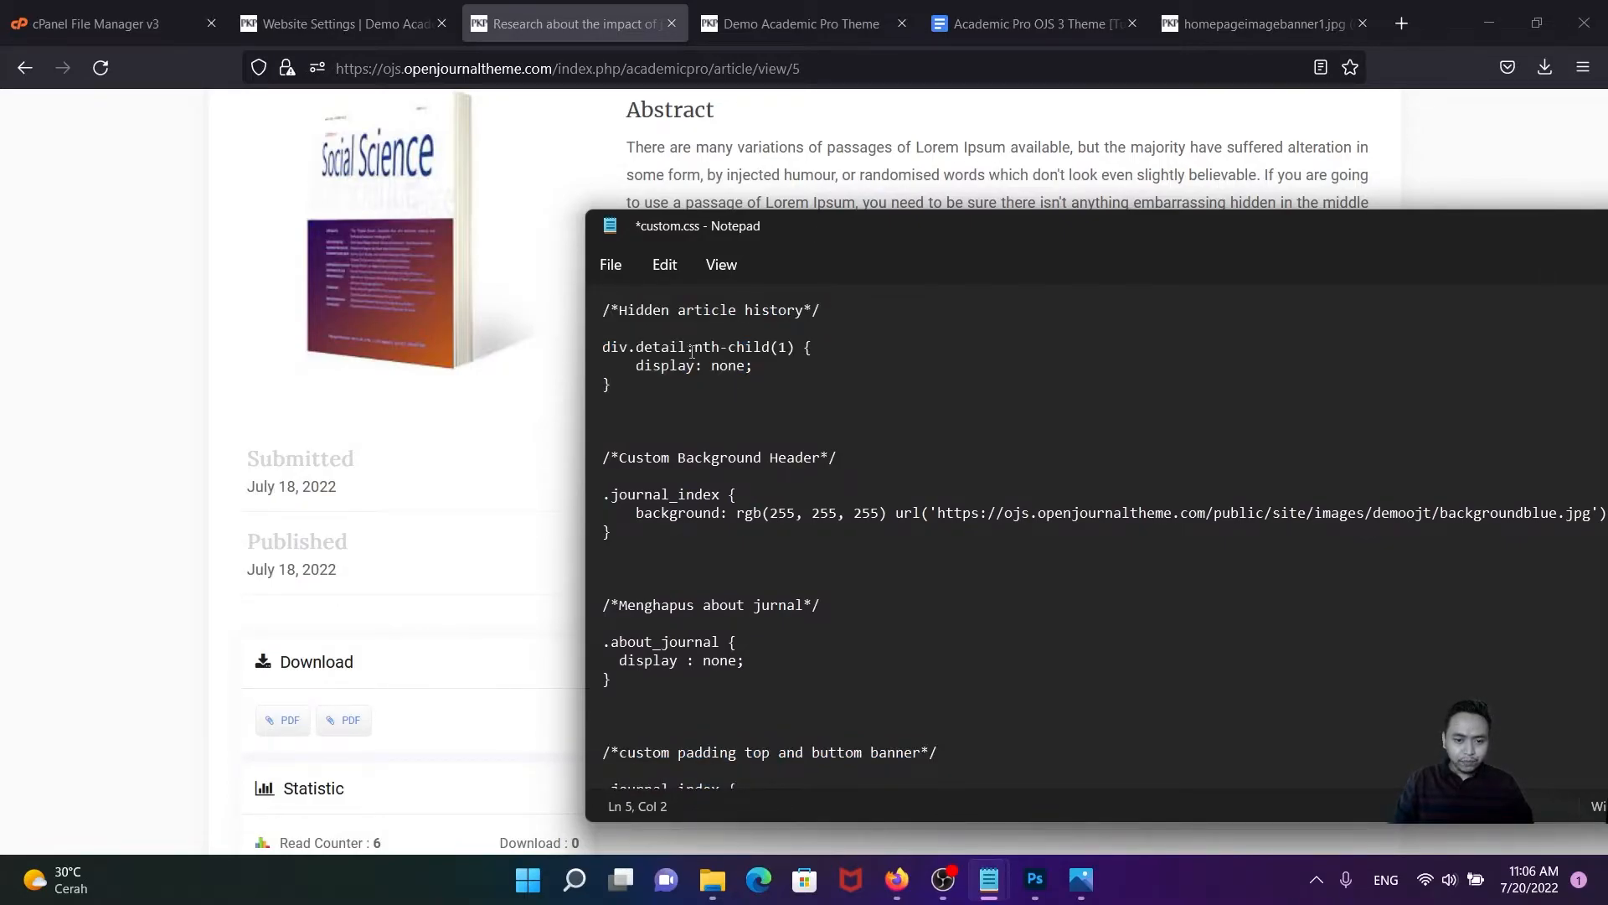
pyautogui.moveTo(618, 390); pyautogui.dragTo(599, 319)
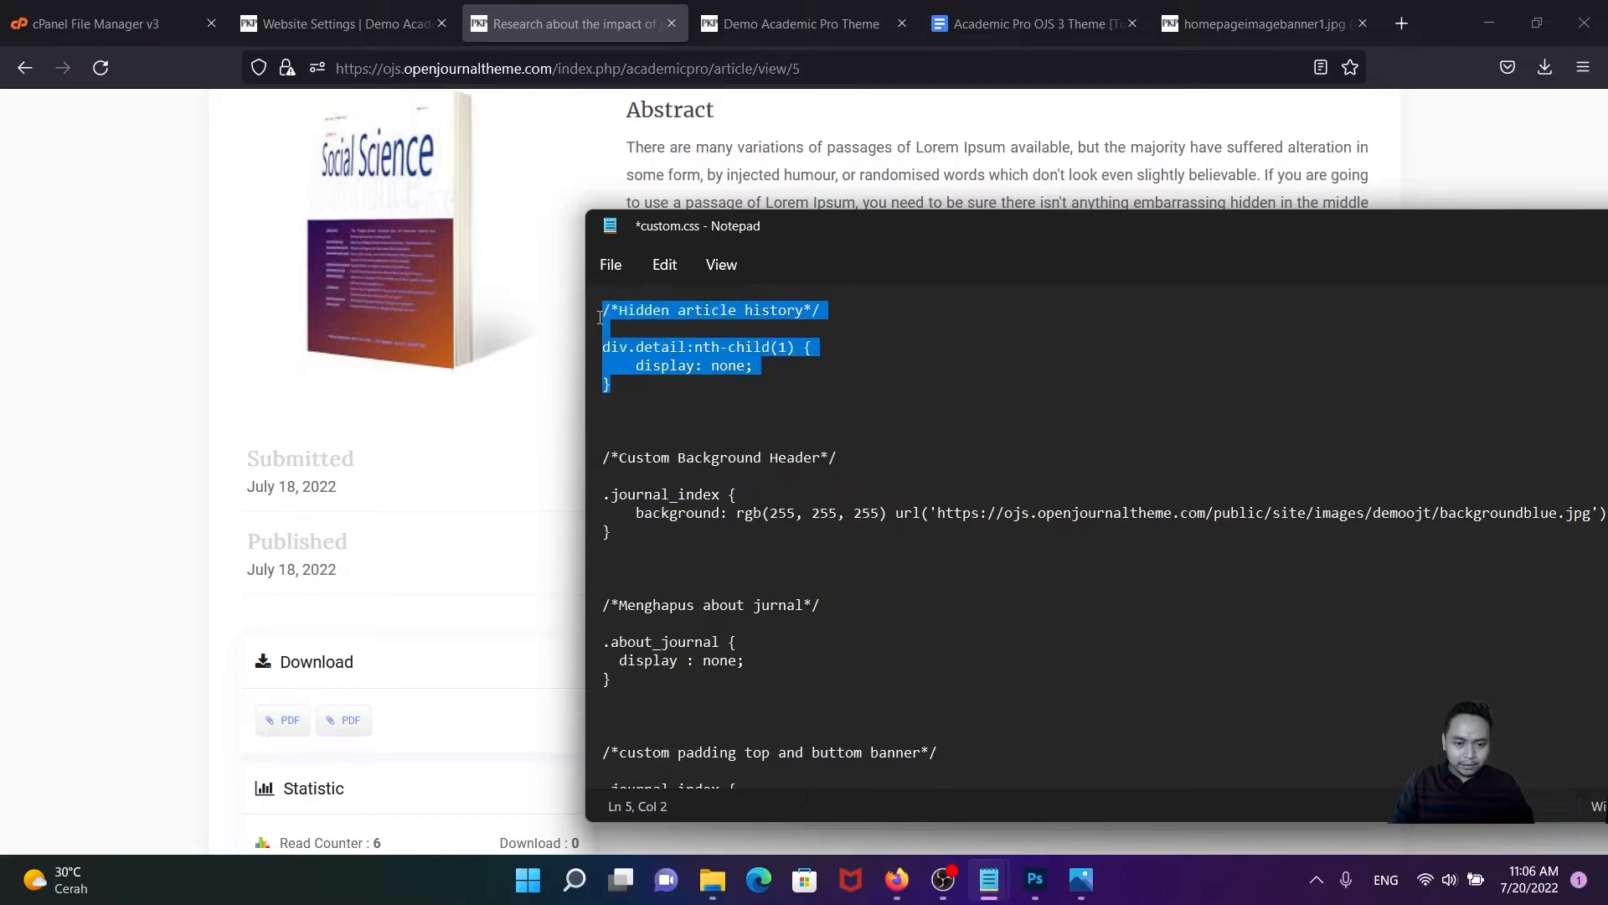
pyautogui.click(726, 396)
pyautogui.moveTo(797, 348); pyautogui.dragTo(780, 348)
pyautogui.click(779, 346)
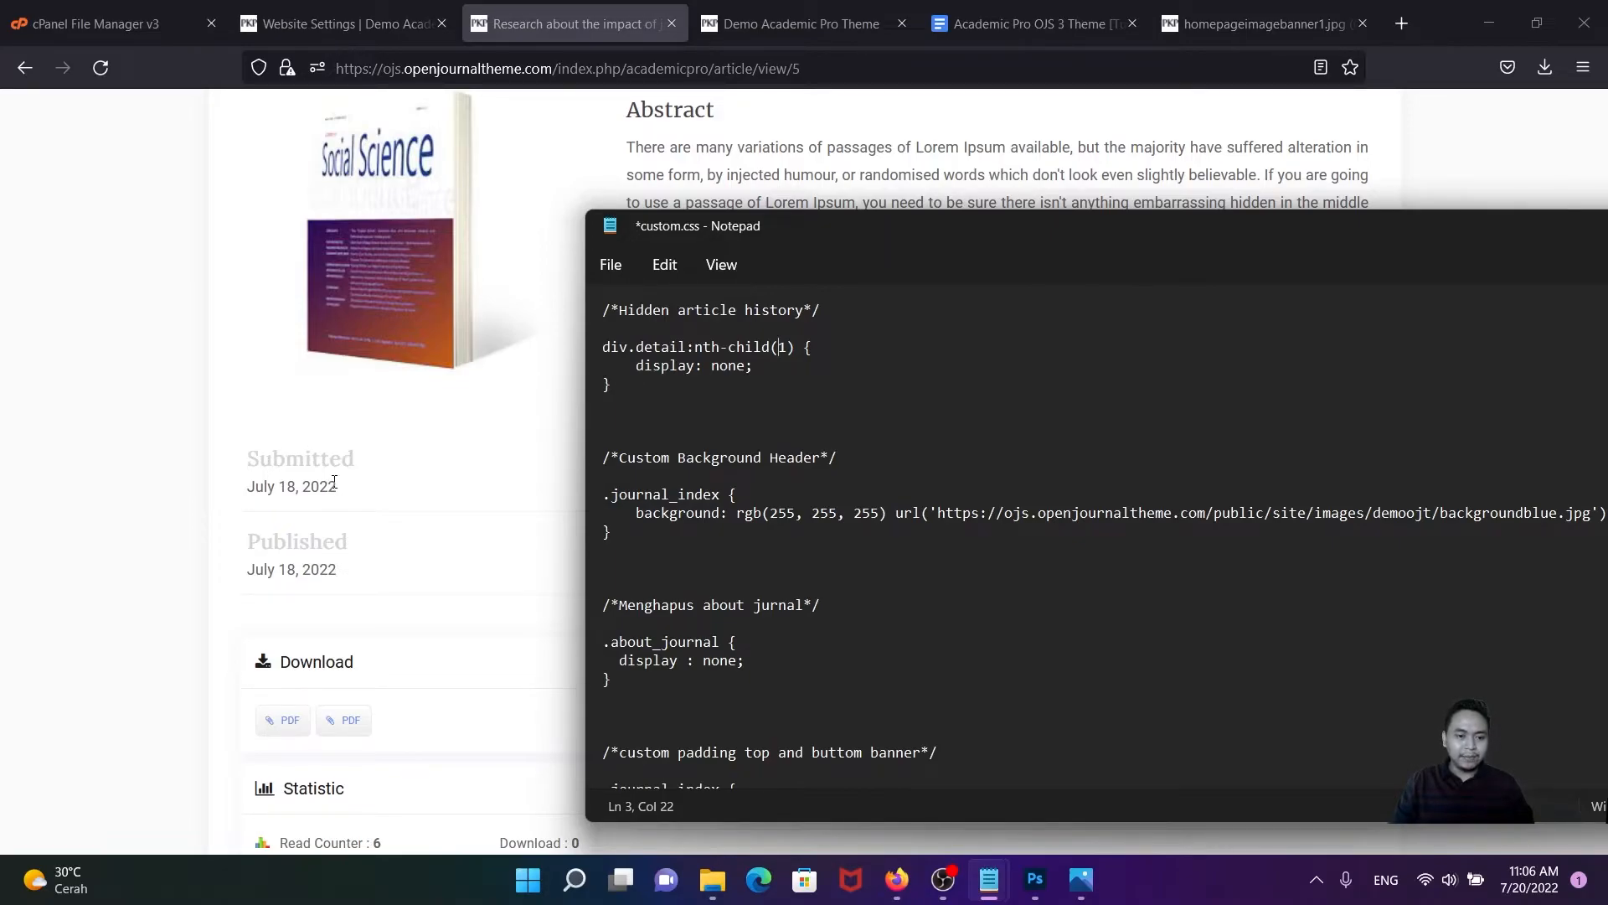
# - Change the div.detail:nth-child index in custom.css to 2 so the rule targets the Published entry
pyautogui.doubleClick(784, 347)
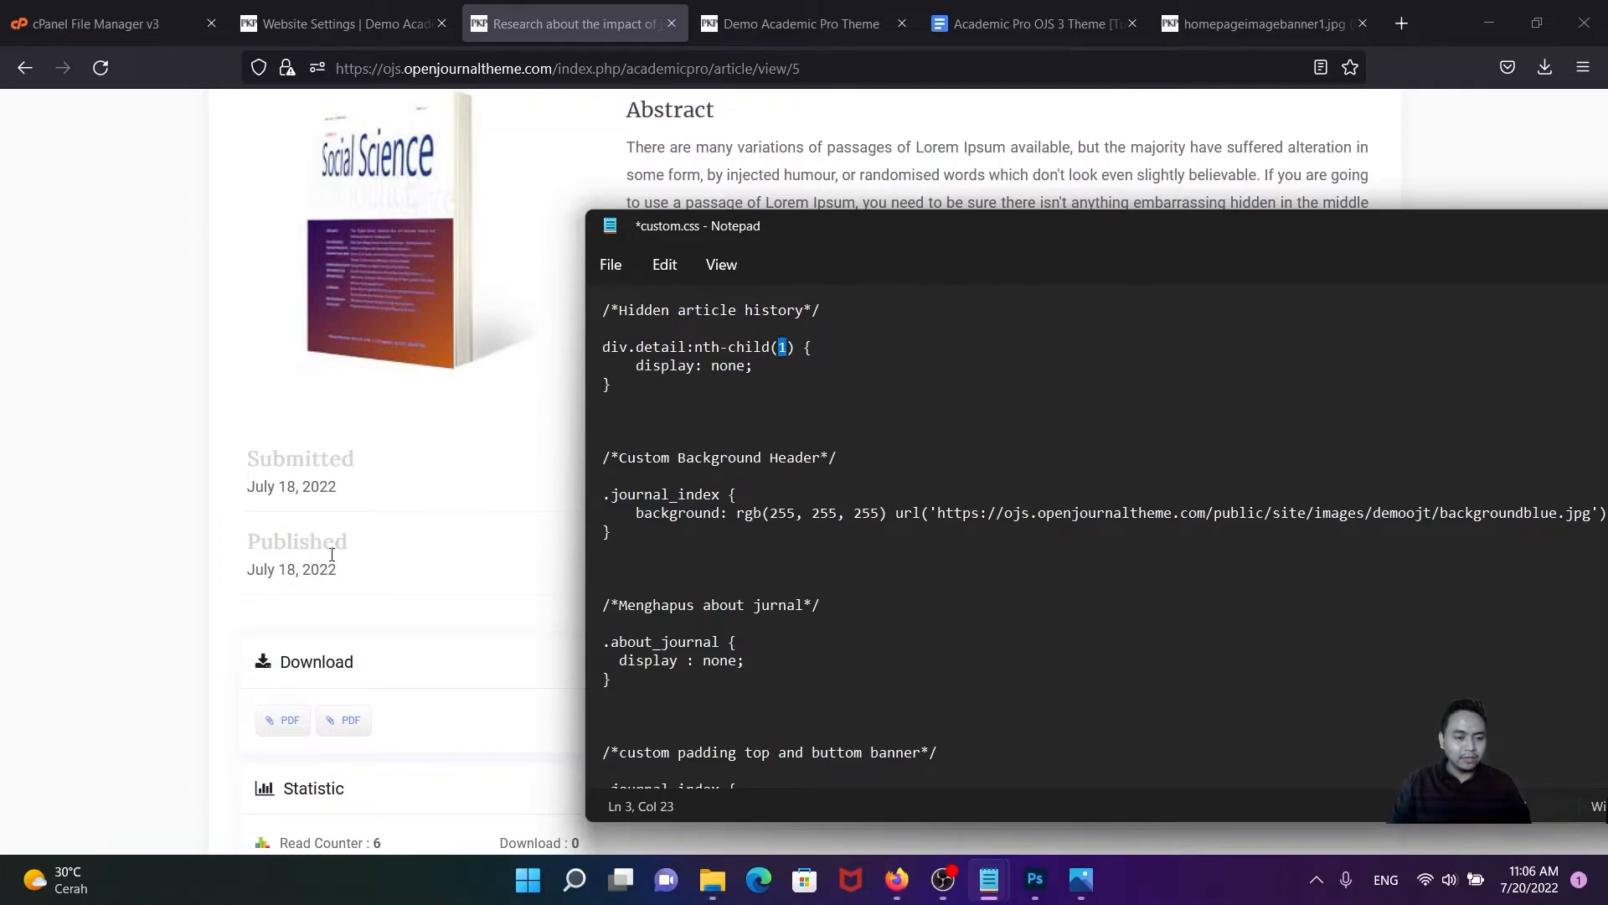
pyautogui.click(792, 357)
pyautogui.doubleClick(783, 346)
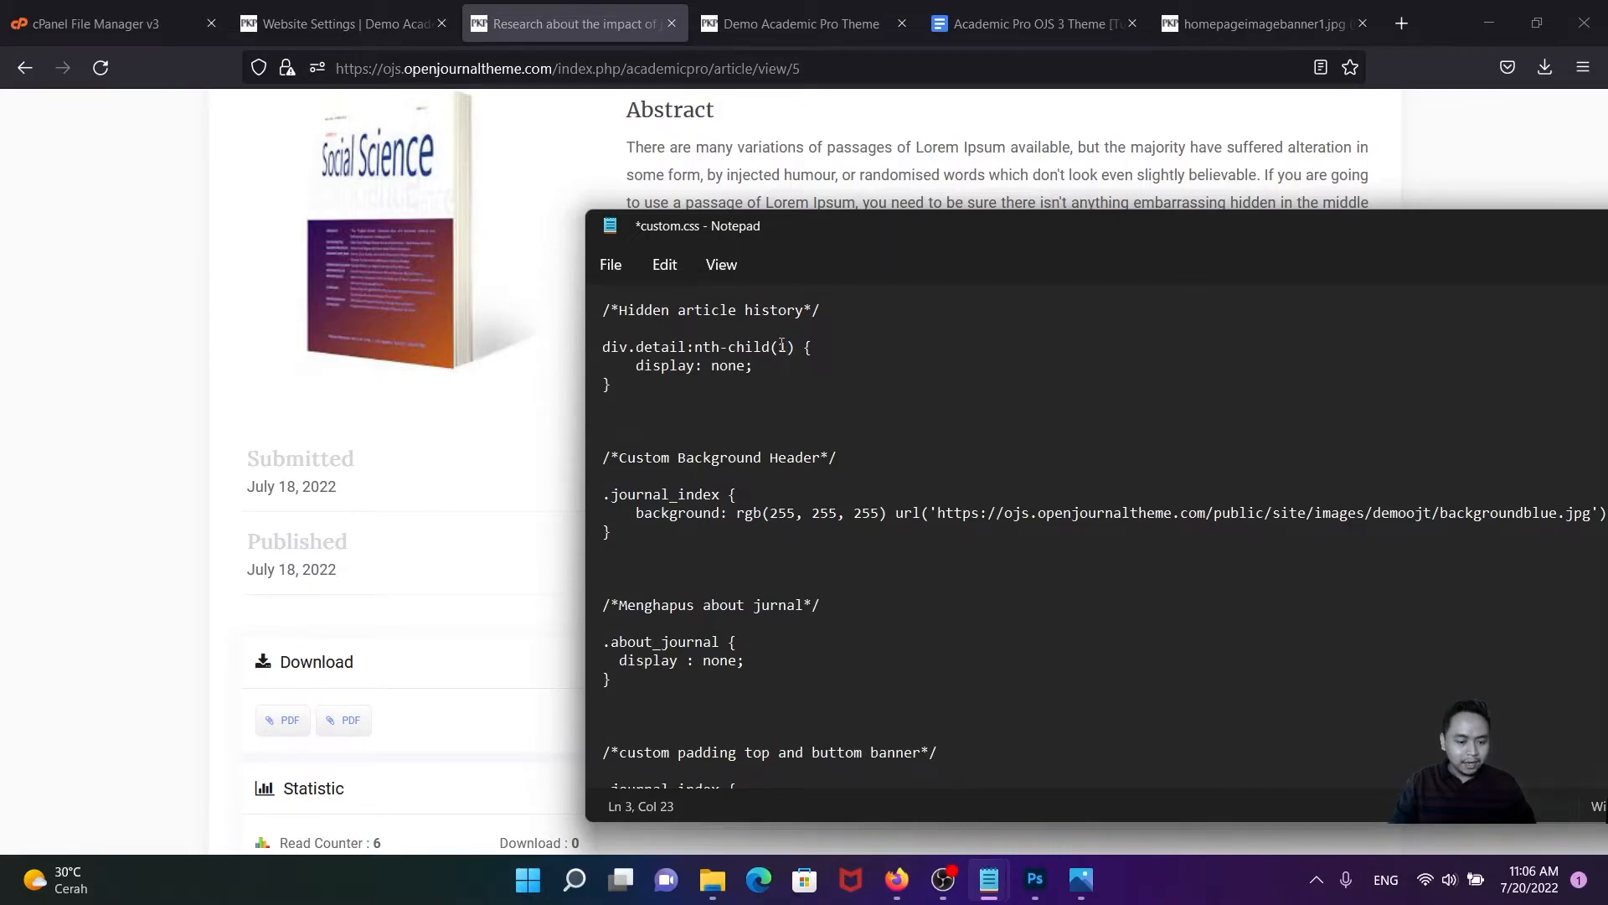
pyautogui.write('2')
pyautogui.click(754, 403)
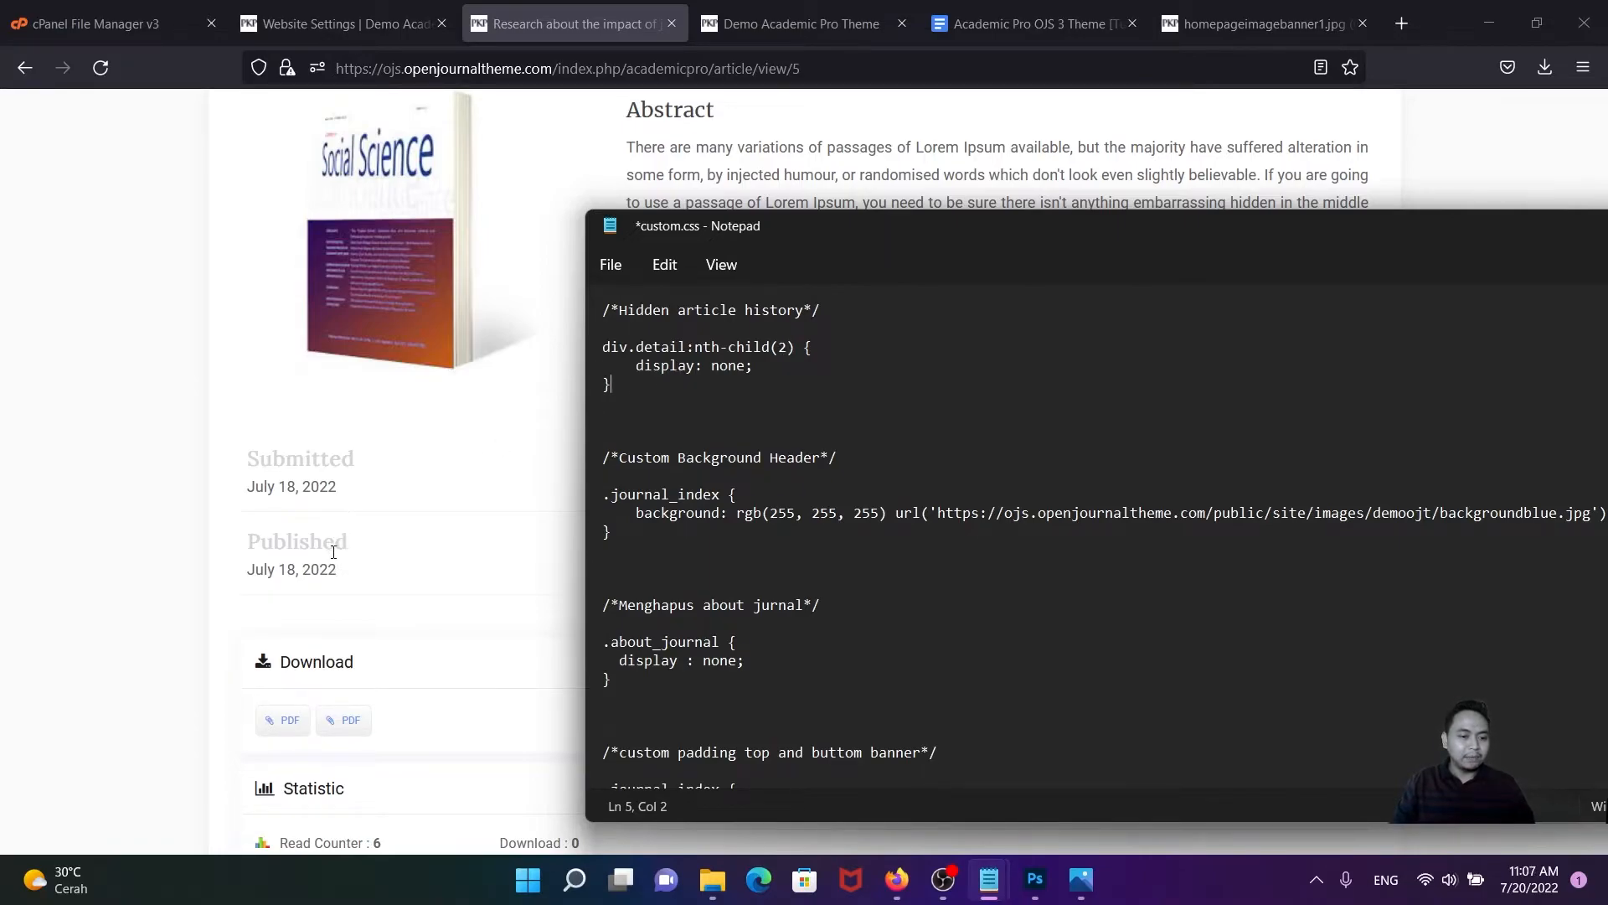
# - Copy the "Hidden article history" rule with div.detail:nth-child(2) from custom.css to the end of academicpro.css, and save the file
pyautogui.doubleClick(786, 347)
pyautogui.click(632, 393)
pyautogui.moveTo(616, 385); pyautogui.dragTo(600, 314)
pyautogui.hotkey('ctrl', 'c')
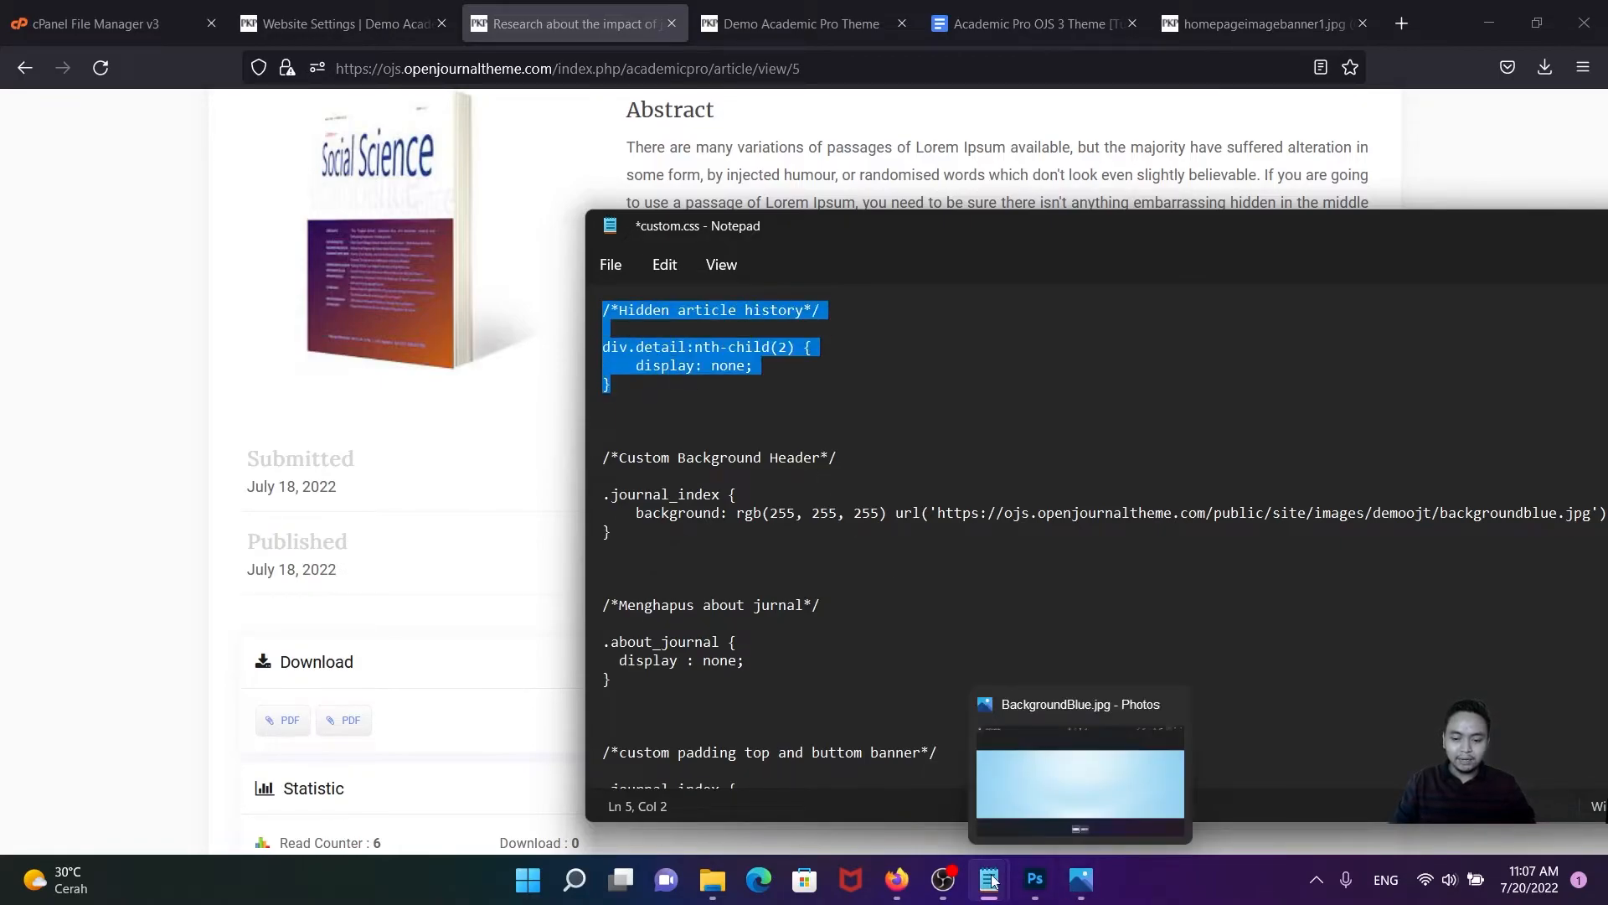
pyautogui.moveTo(989, 879)
pyautogui.click(1015, 838)
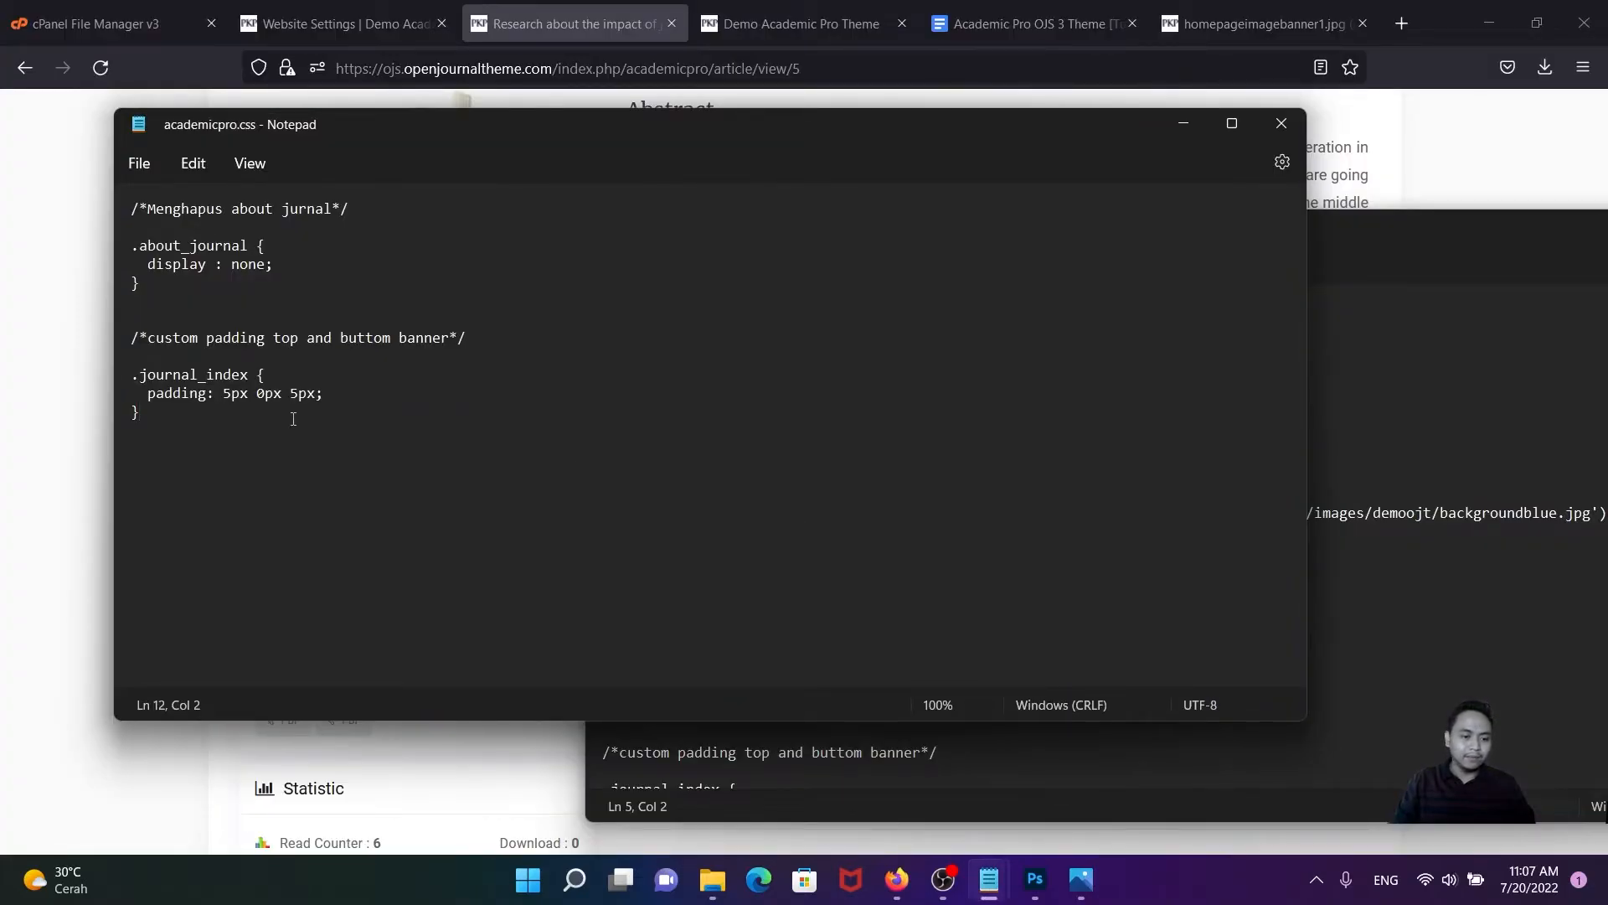
pyautogui.press('Return')
pyautogui.press('Return')
pyautogui.press('Return')
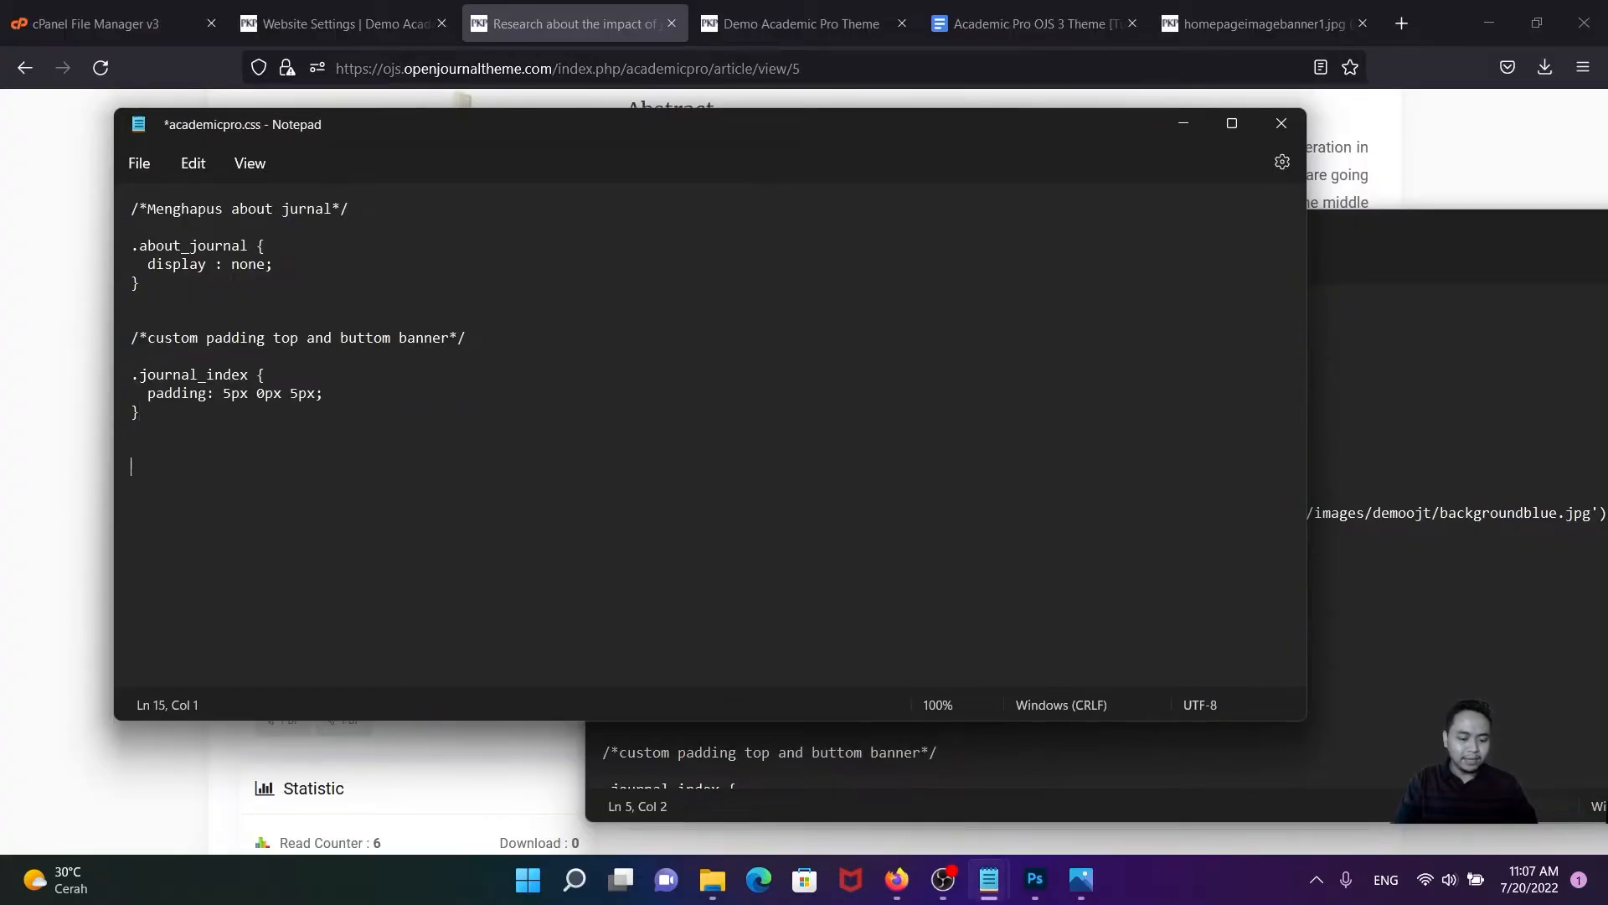
pyautogui.hotkey('ctrl', 'v')
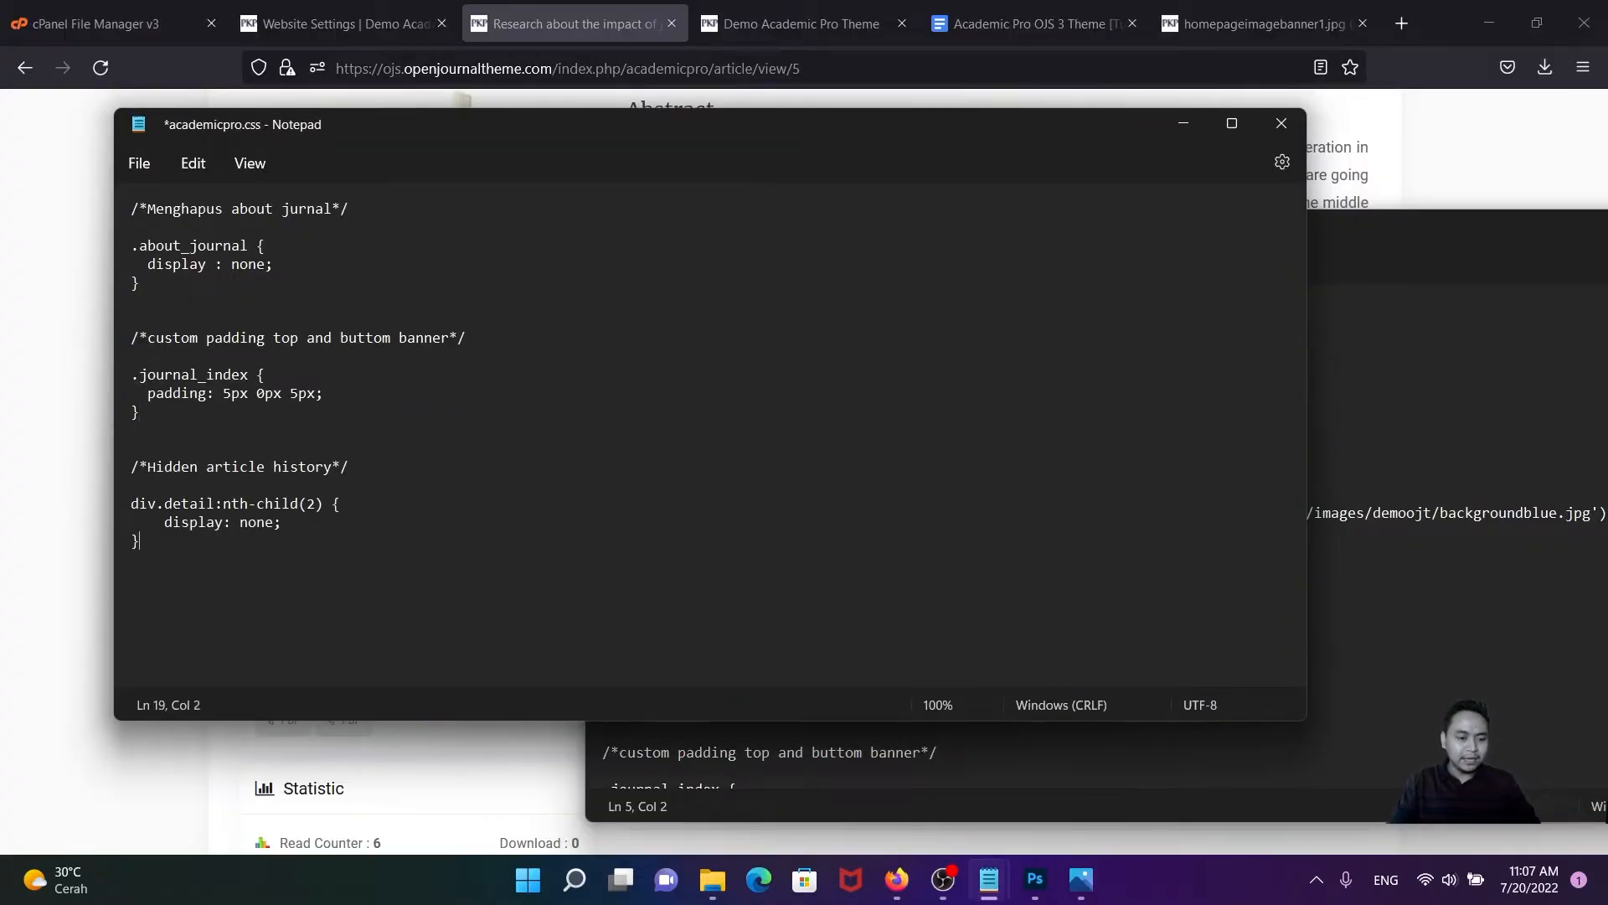
pyautogui.click(138, 165)
pyautogui.click(169, 303)
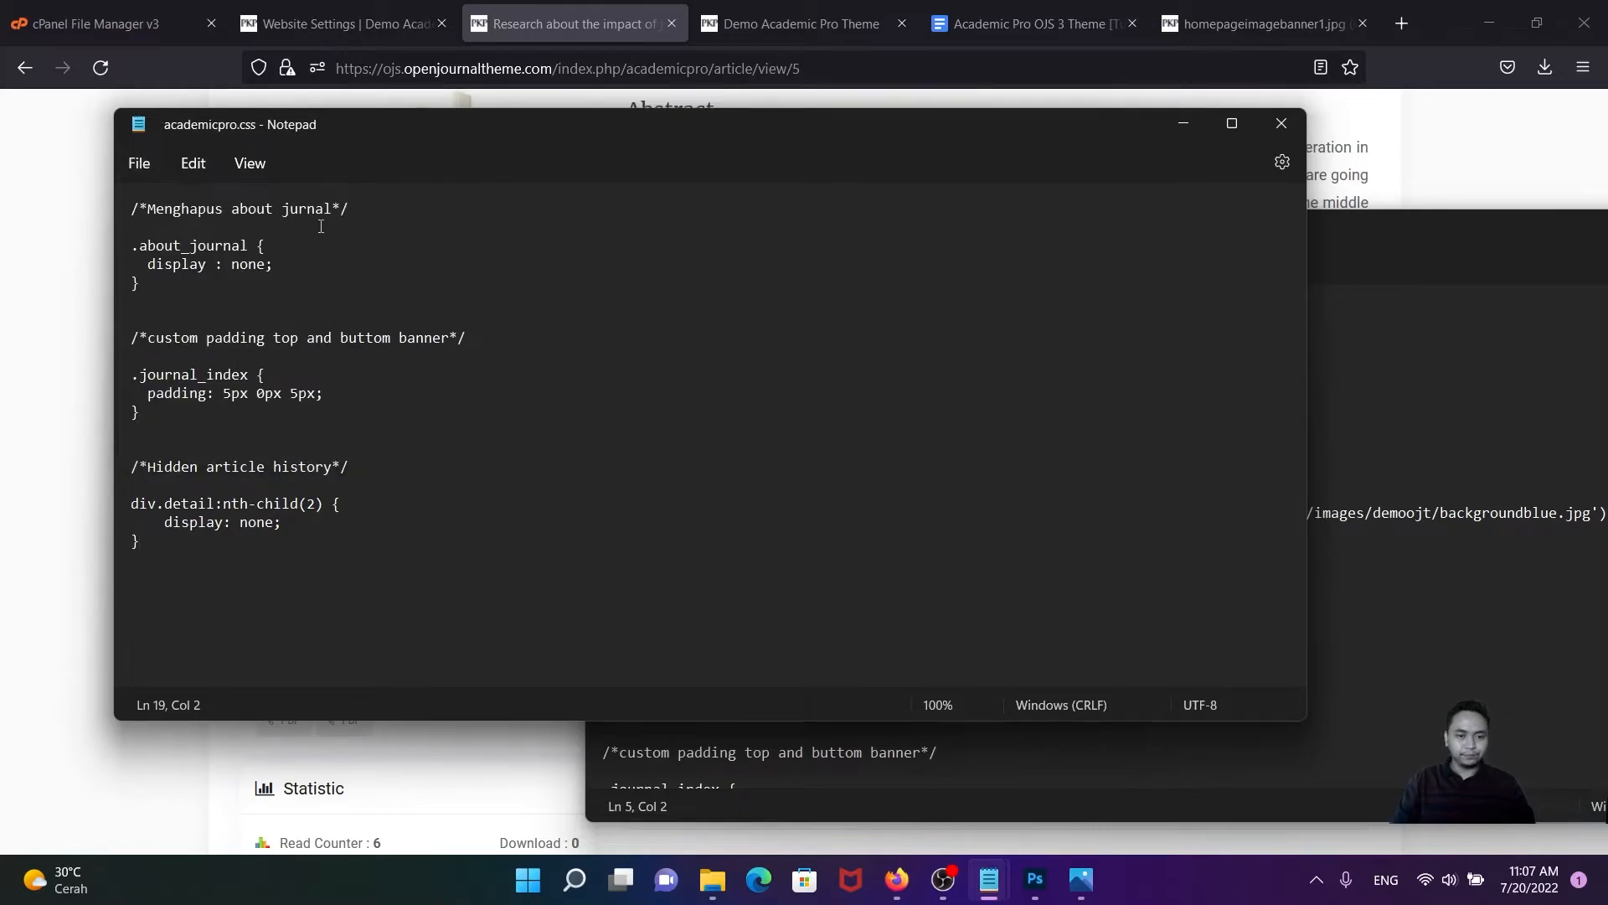
# - Replace the journal style sheet in Firefox with the academicpro.css containing the article history rule, save the settings, and return to the article page
pyautogui.click(337, 19)
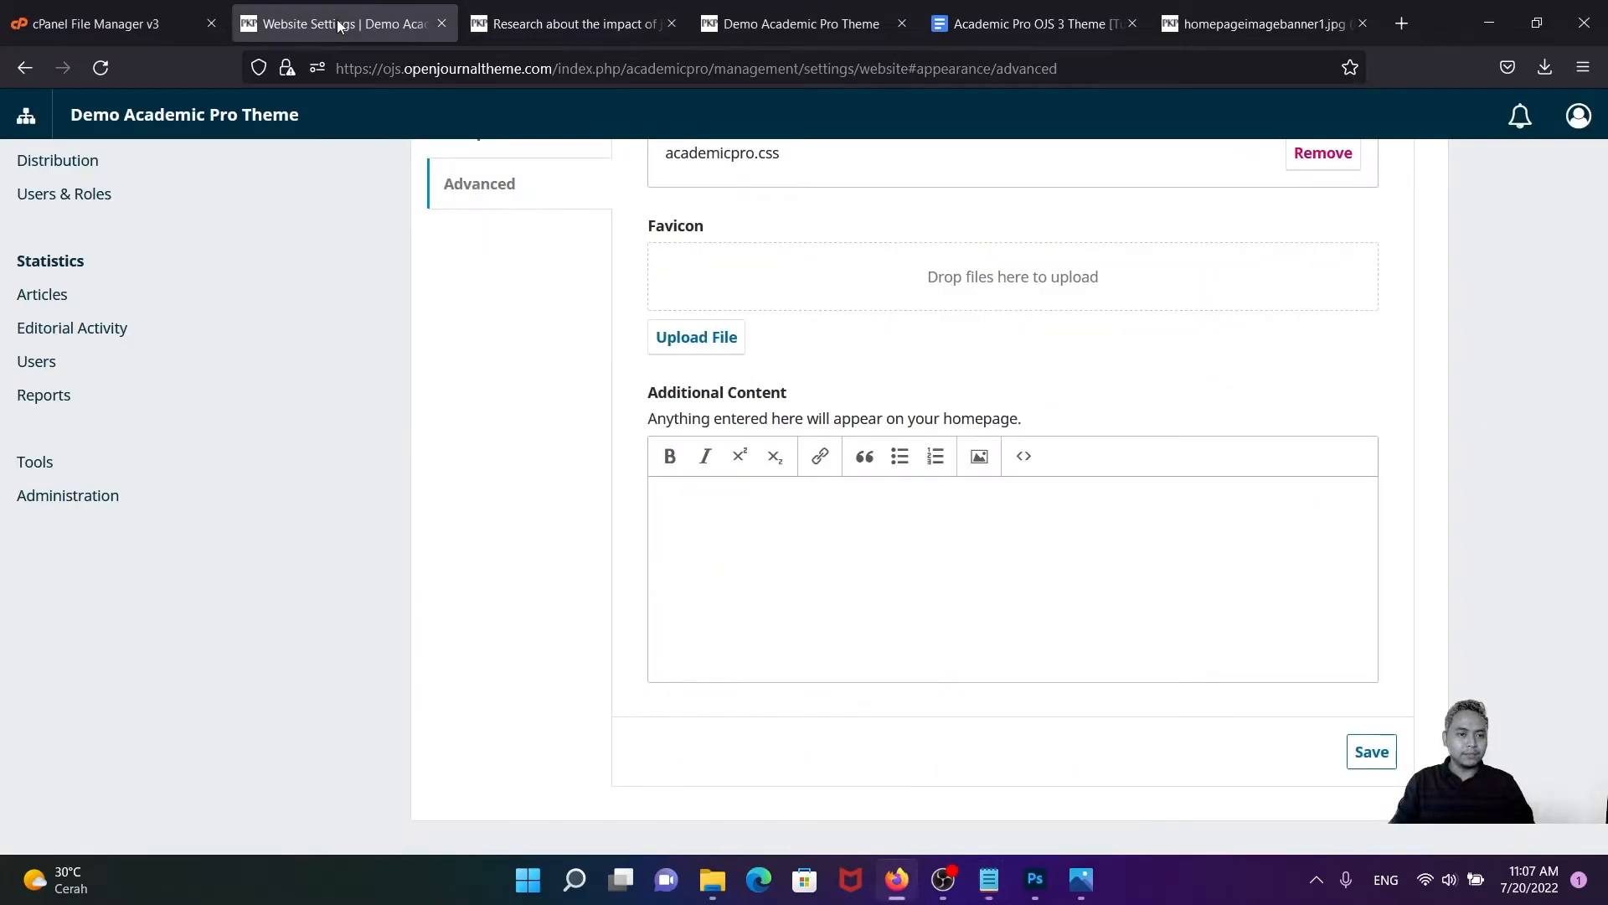
pyautogui.scroll(3, 501, 356)
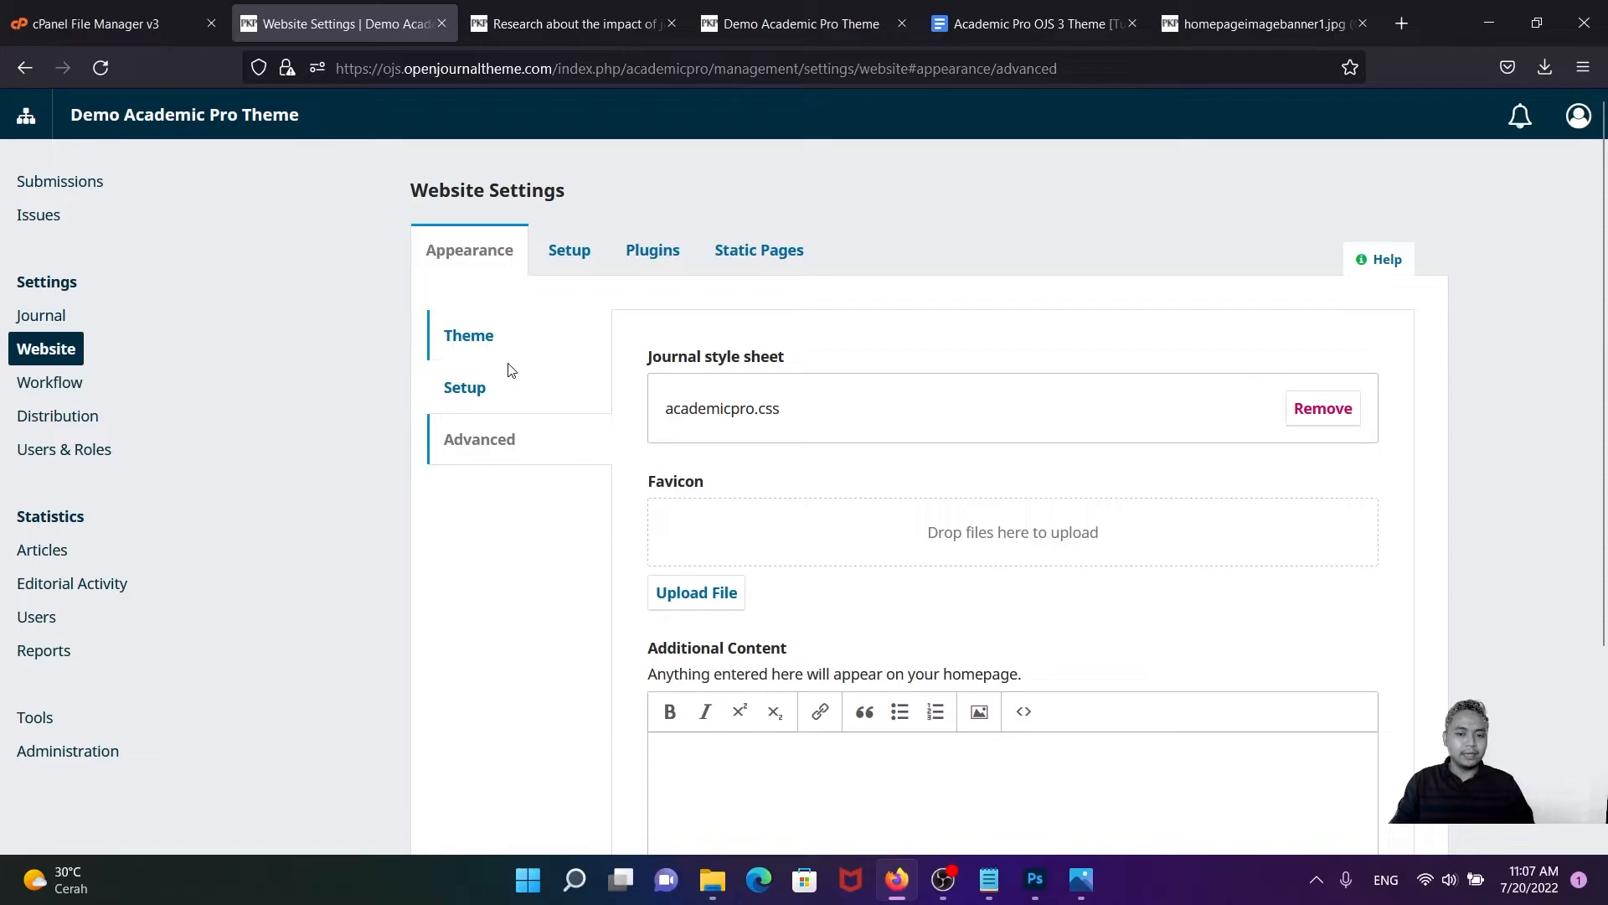
pyautogui.click(1318, 410)
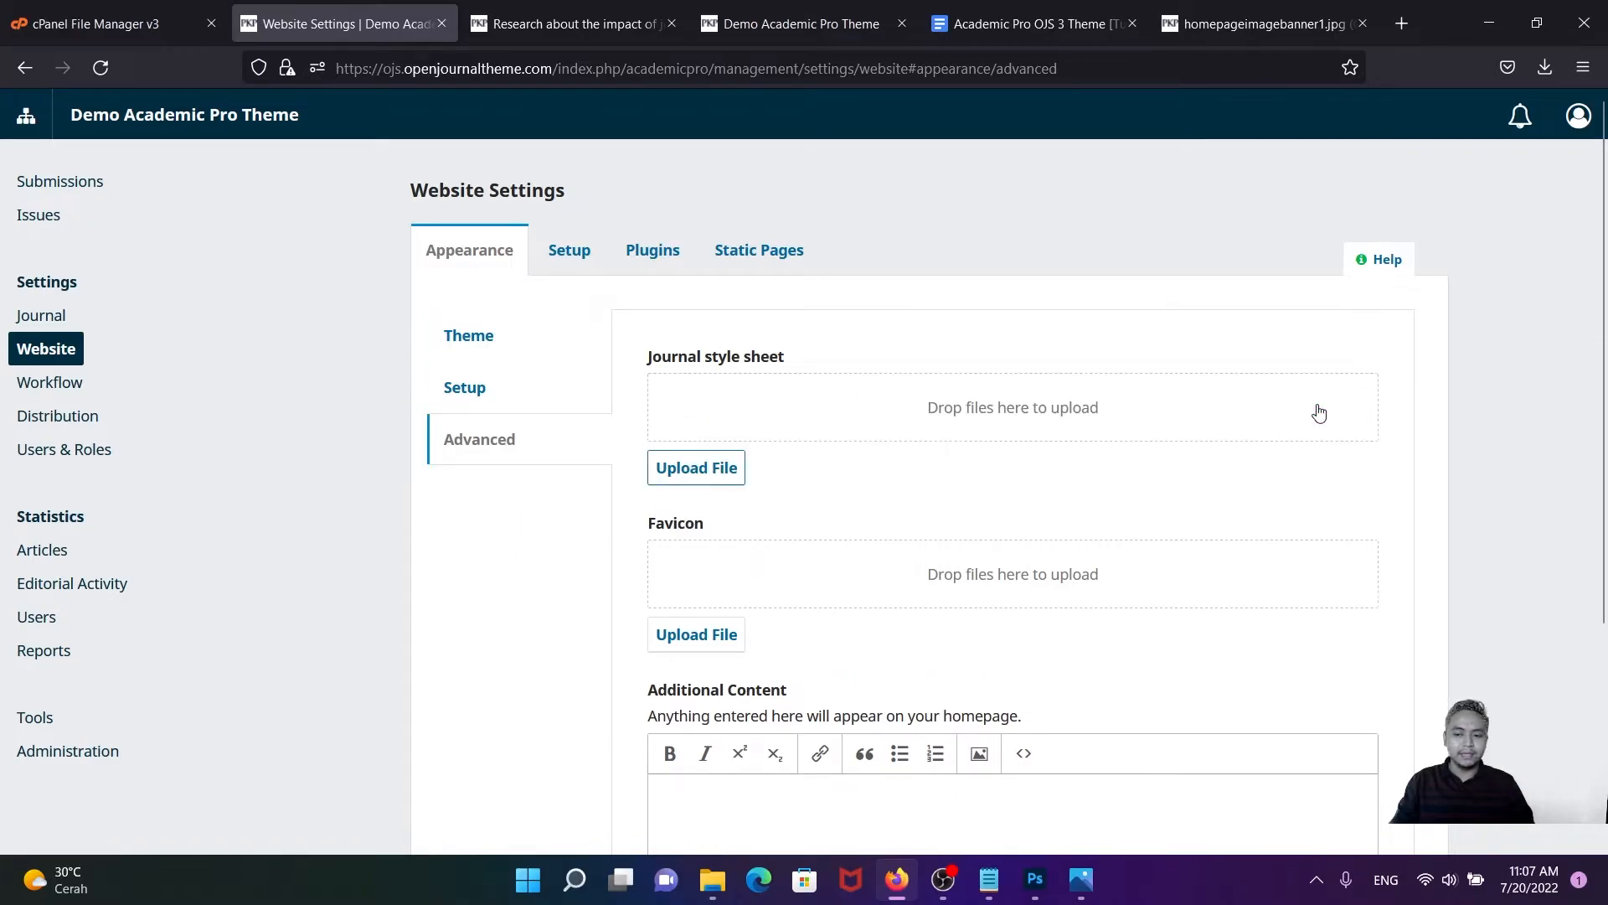
pyautogui.click(694, 470)
pyautogui.click(224, 215)
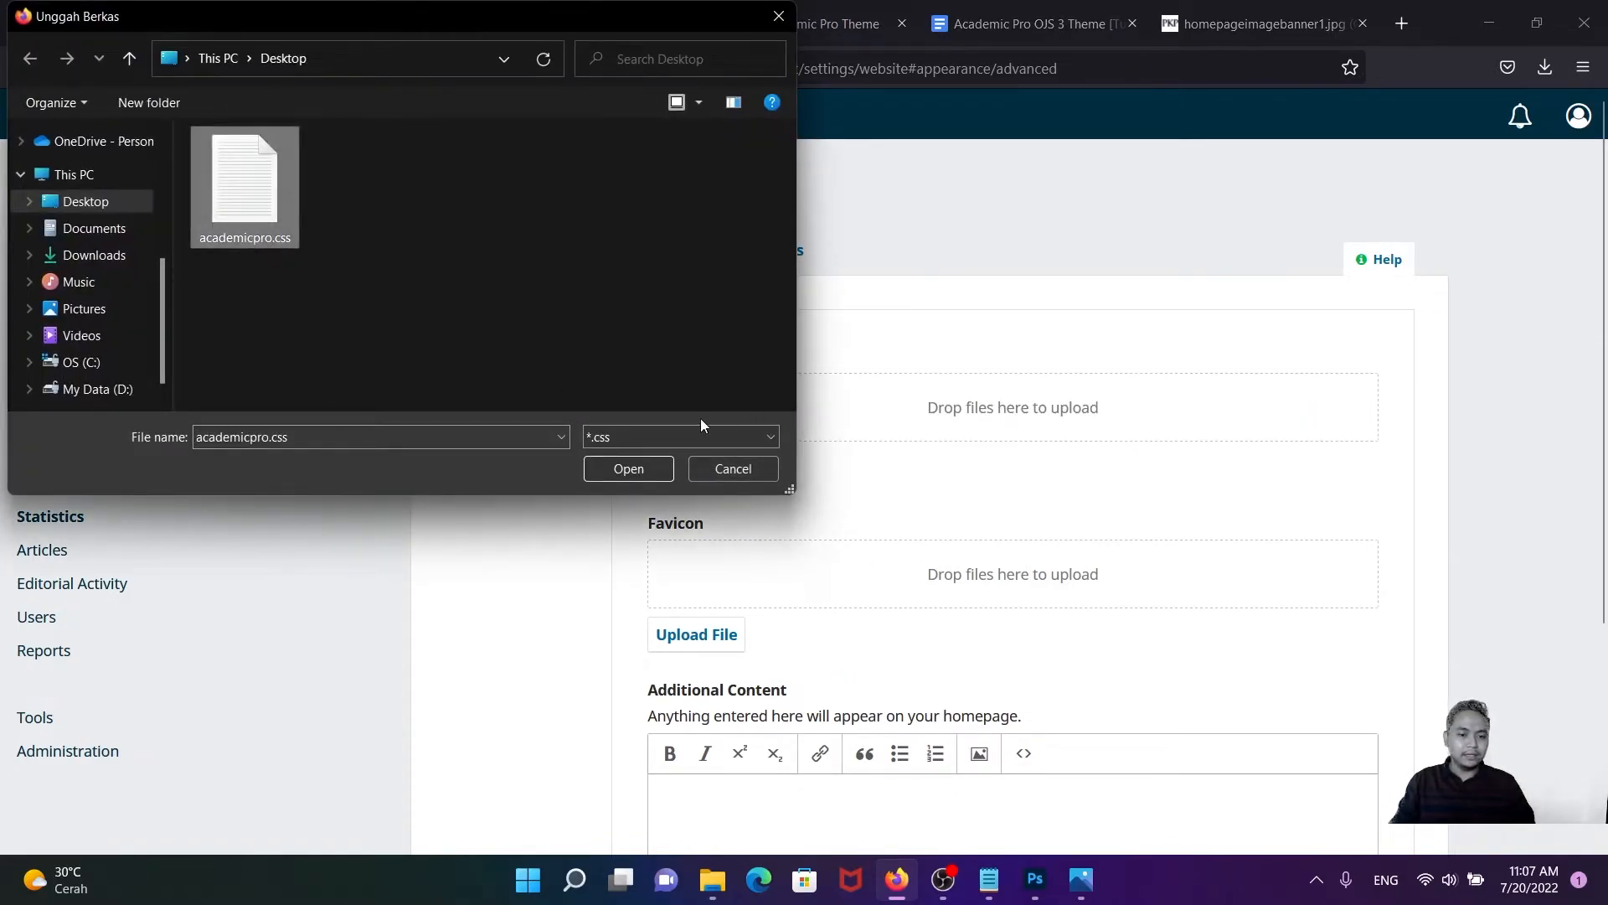
pyautogui.click(628, 470)
pyautogui.scroll(-3, 1023, 545)
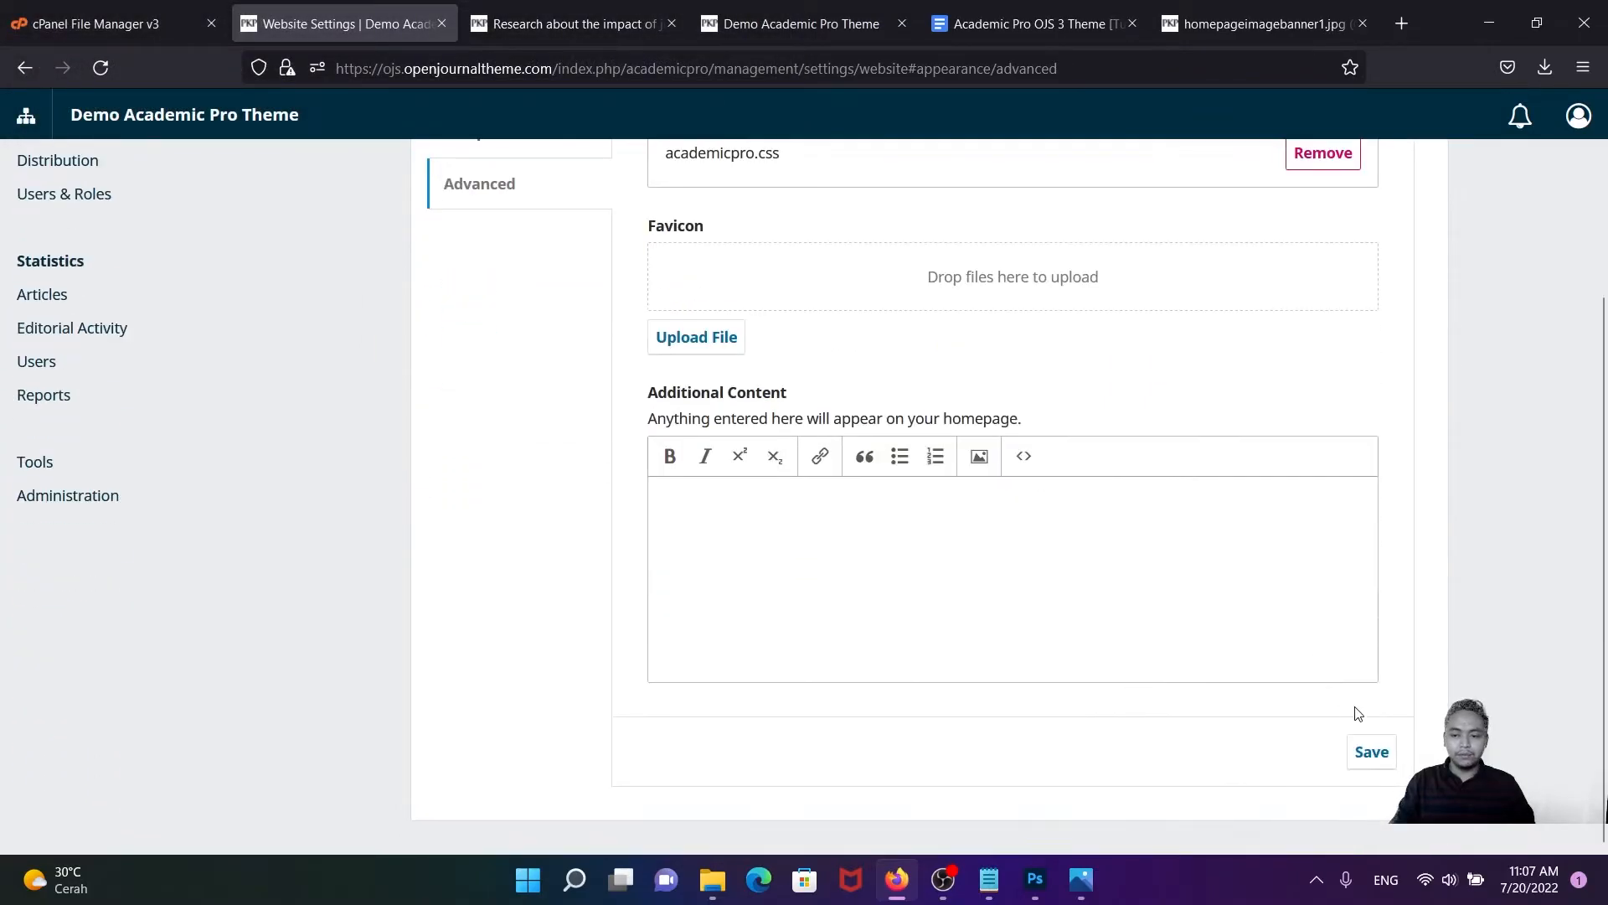
pyautogui.click(1386, 762)
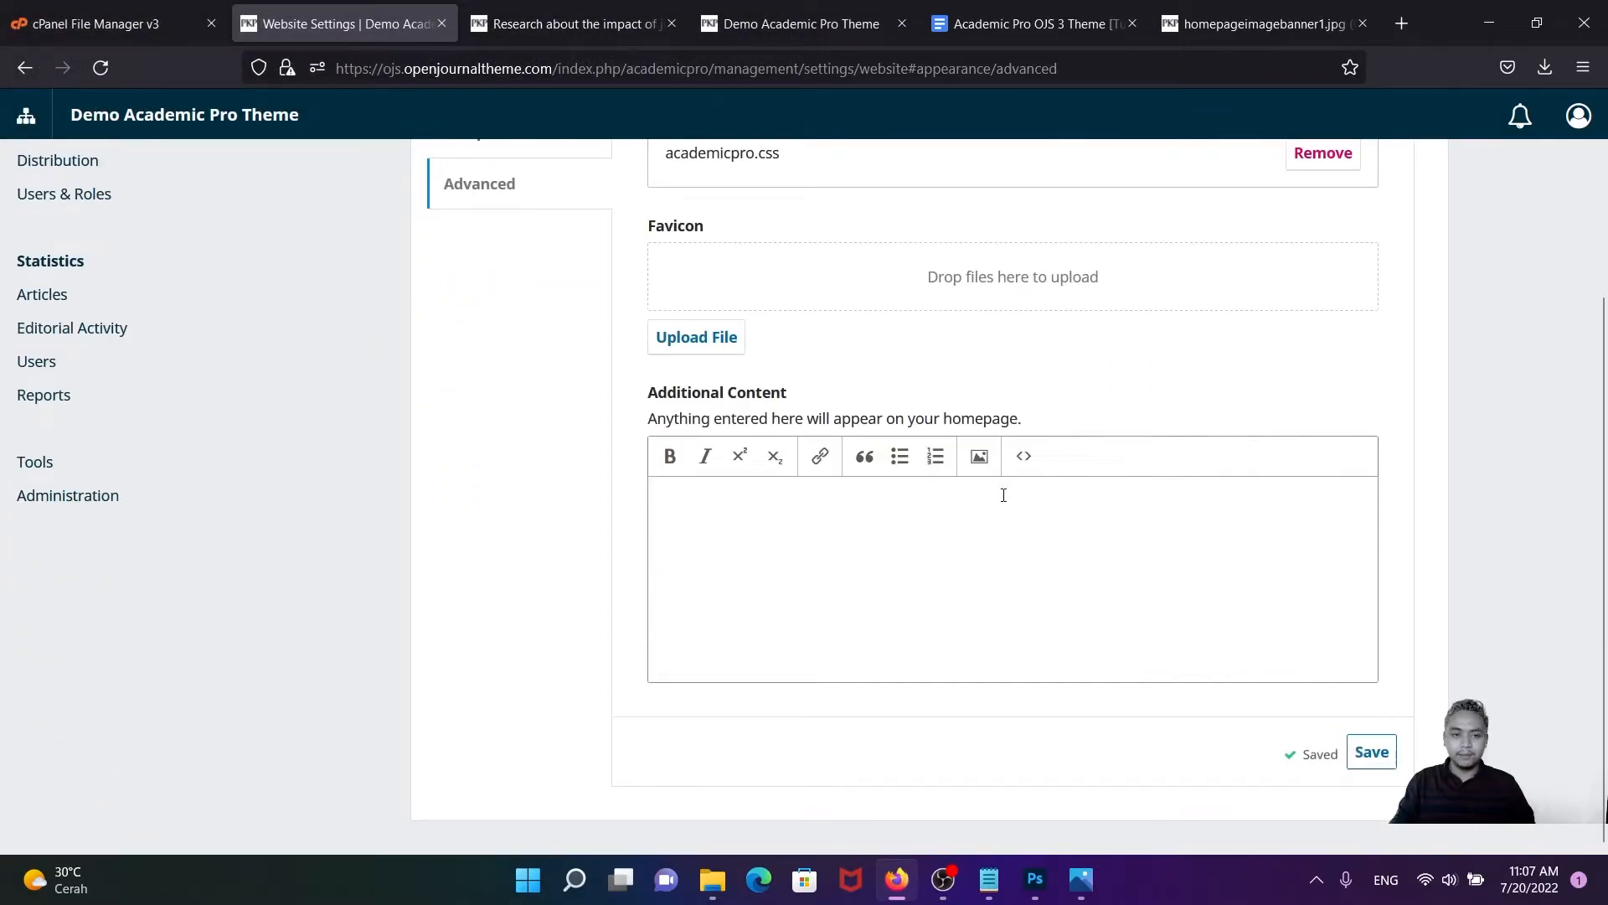
pyautogui.click(596, 27)
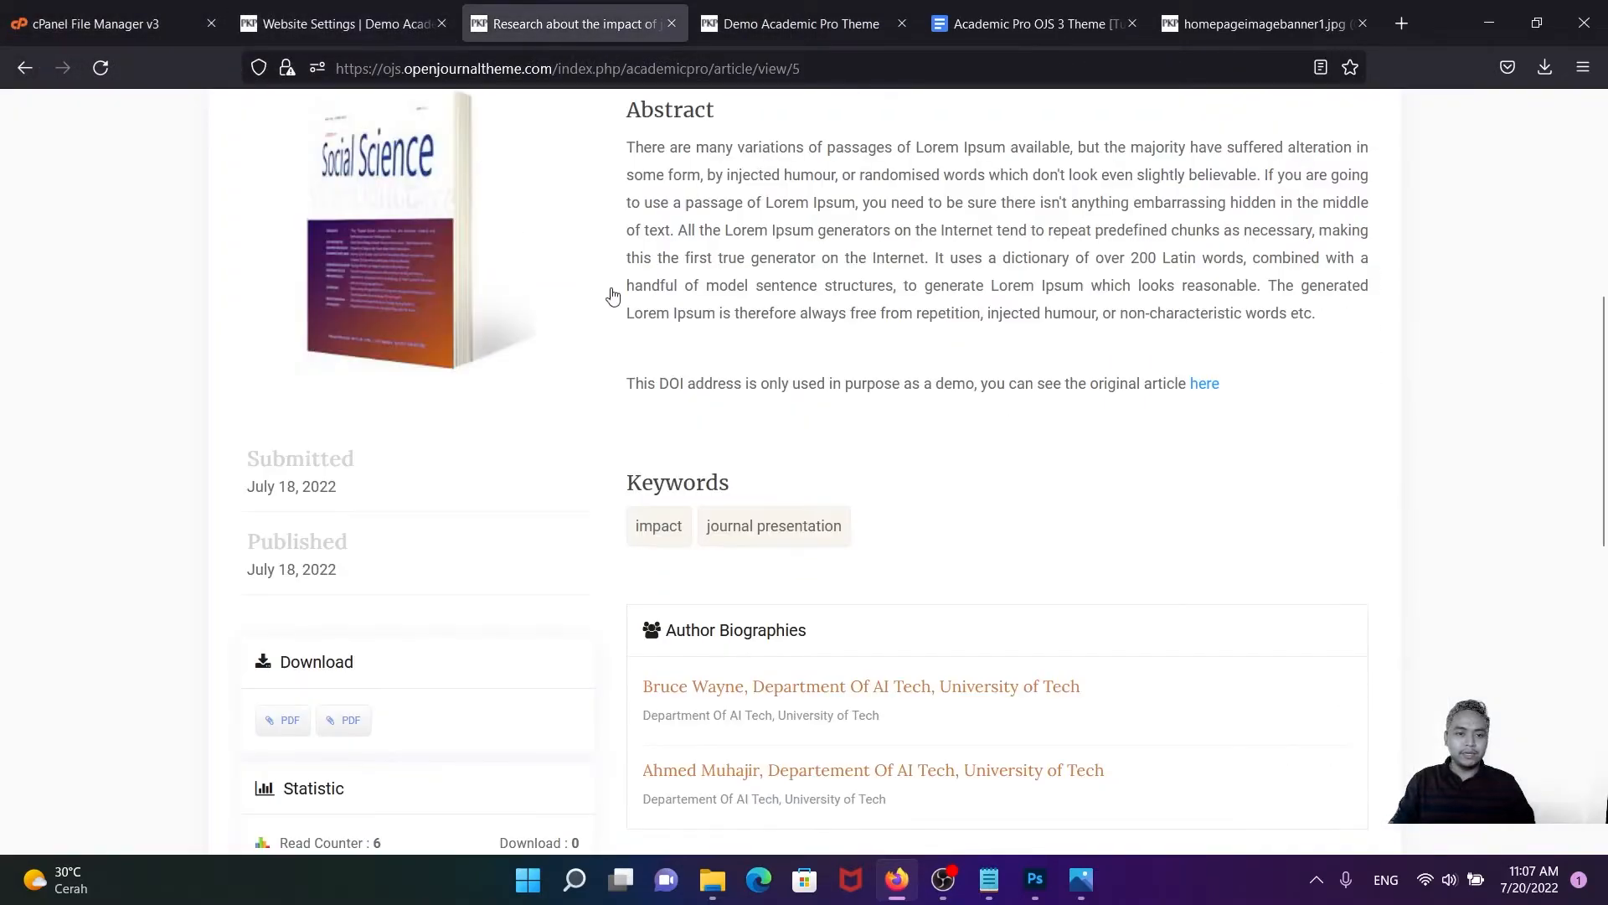
# - Reload the article page and examine the Submitted and Published date entries below the cover image
pyautogui.click(101, 68)
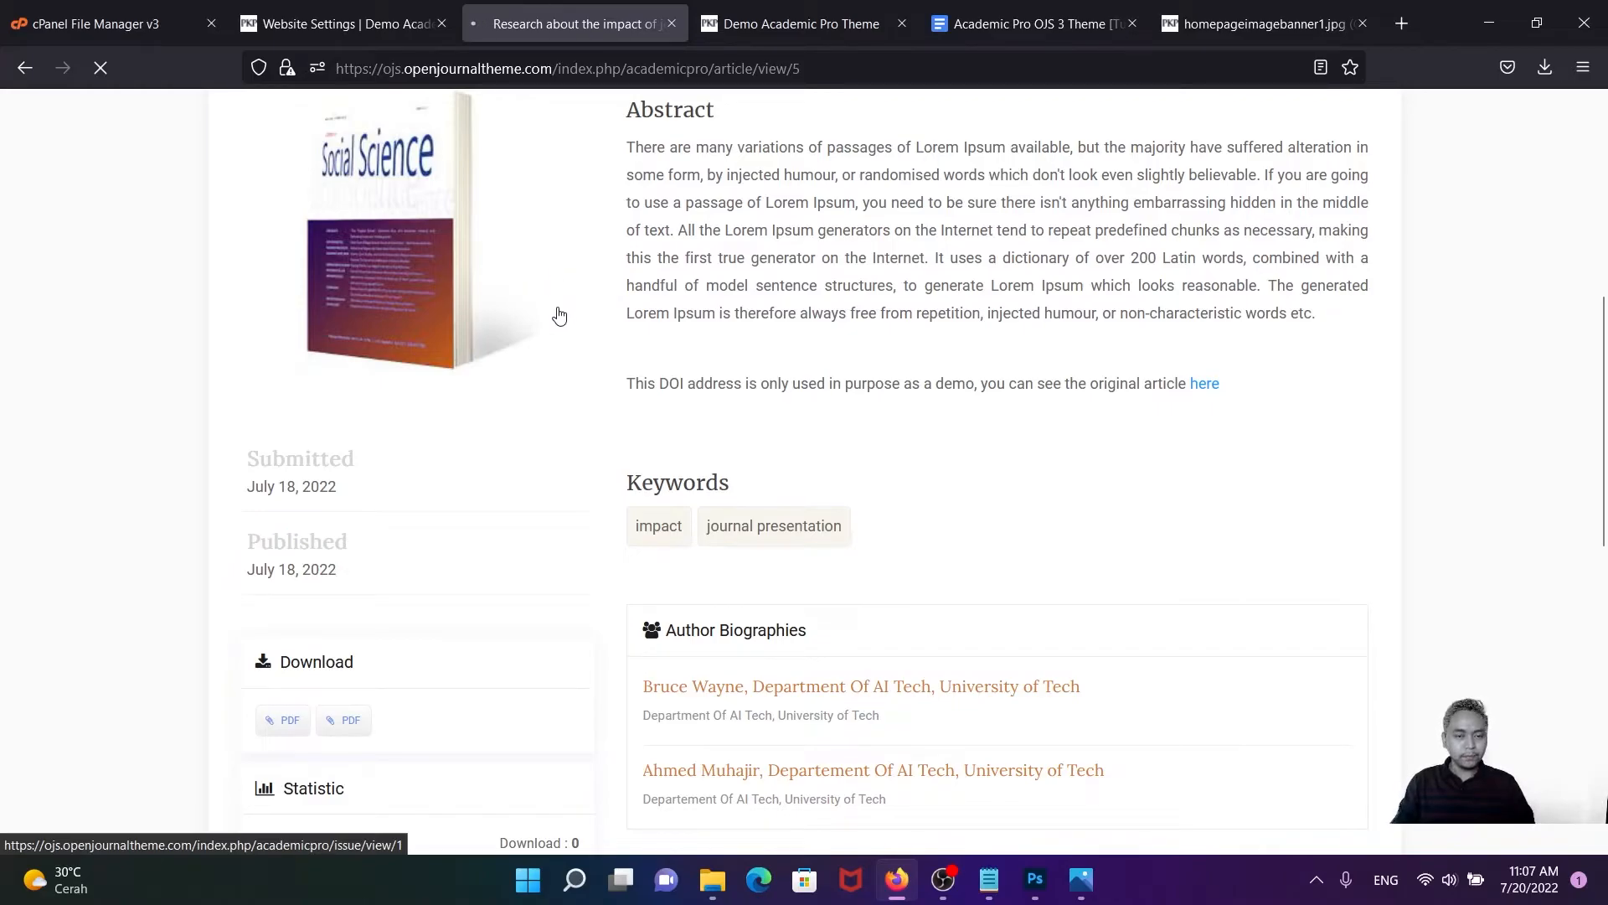
pyautogui.scroll(-1, 503, 352)
pyautogui.moveTo(360, 385); pyautogui.dragTo(244, 354)
pyautogui.click(244, 359)
pyautogui.moveTo(381, 379); pyautogui.dragTo(241, 354)
pyautogui.click(240, 354)
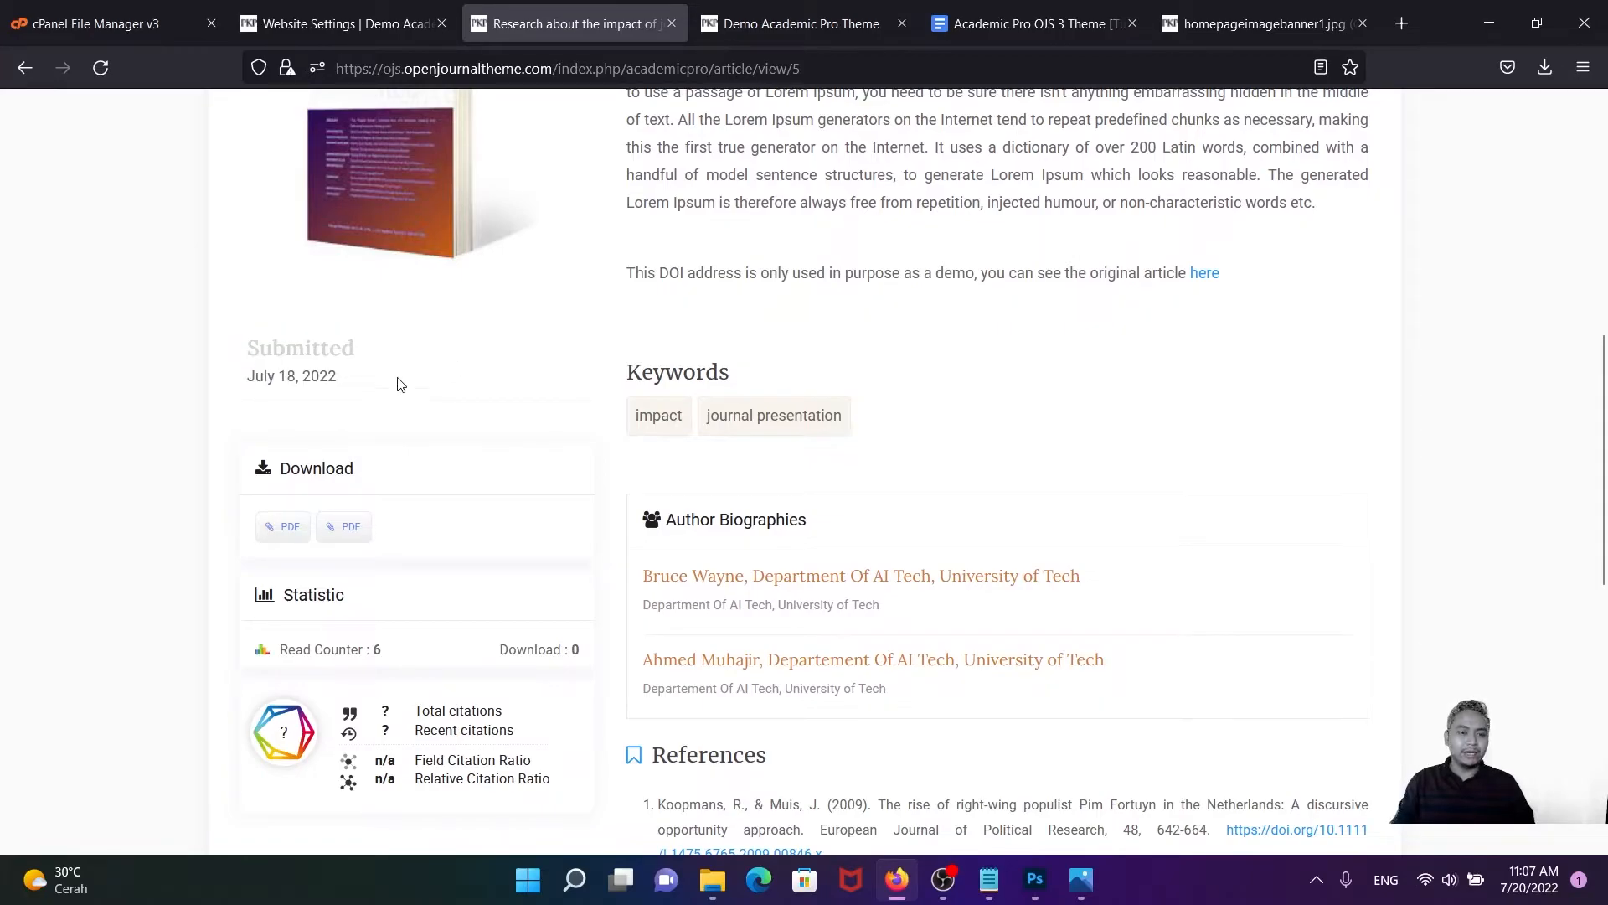
pyautogui.scroll(1, 387, 387)
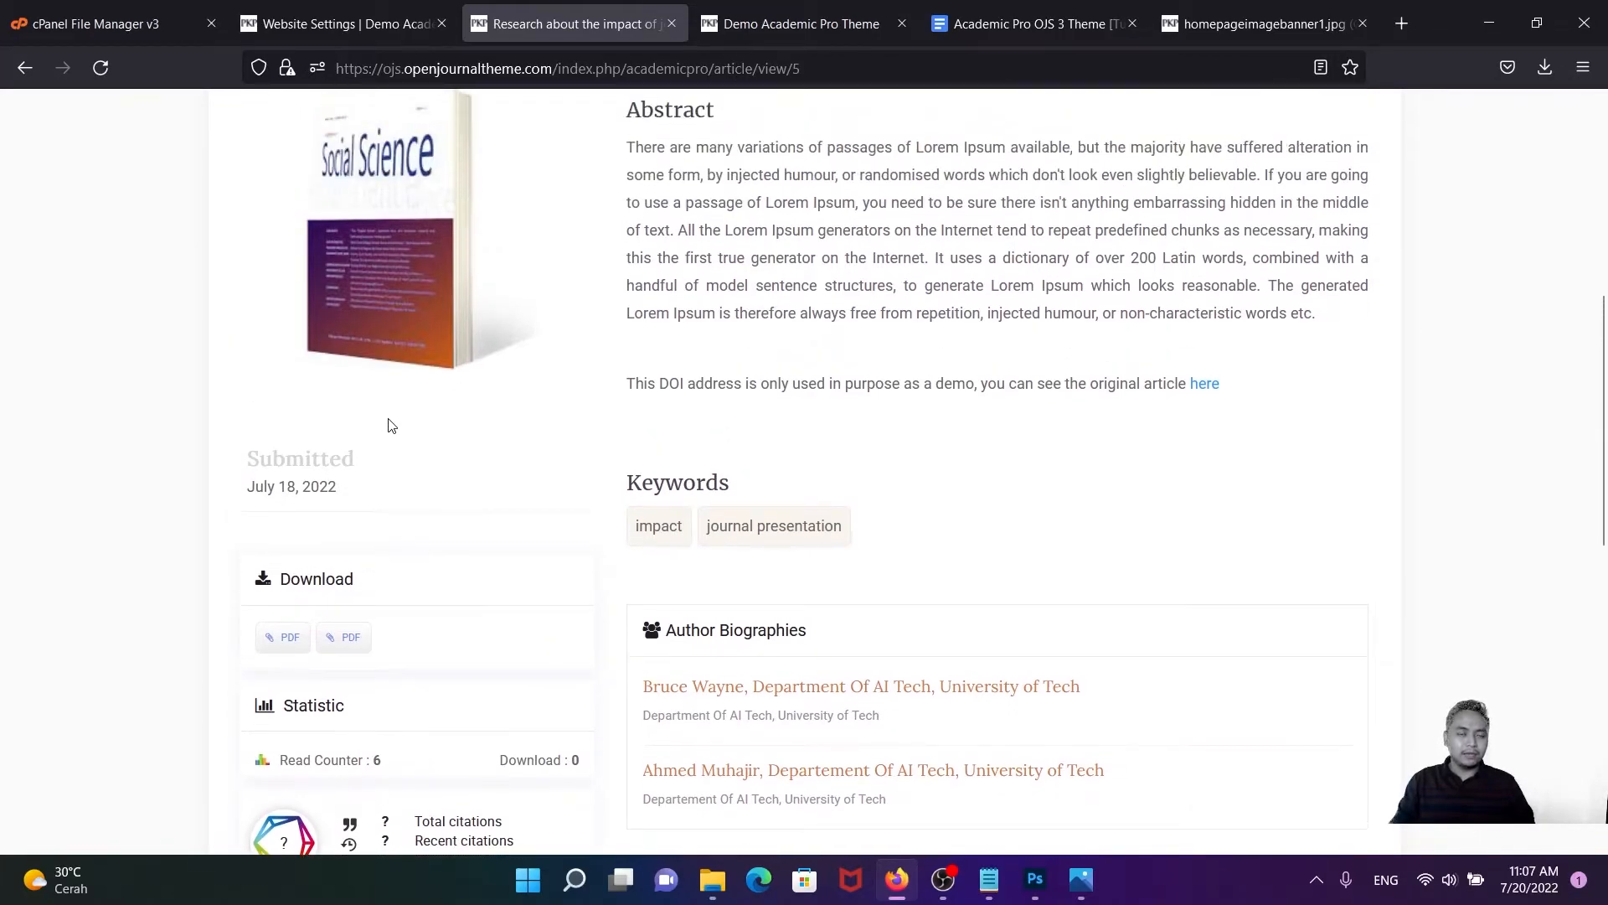
pyautogui.moveTo(359, 488); pyautogui.dragTo(217, 462)
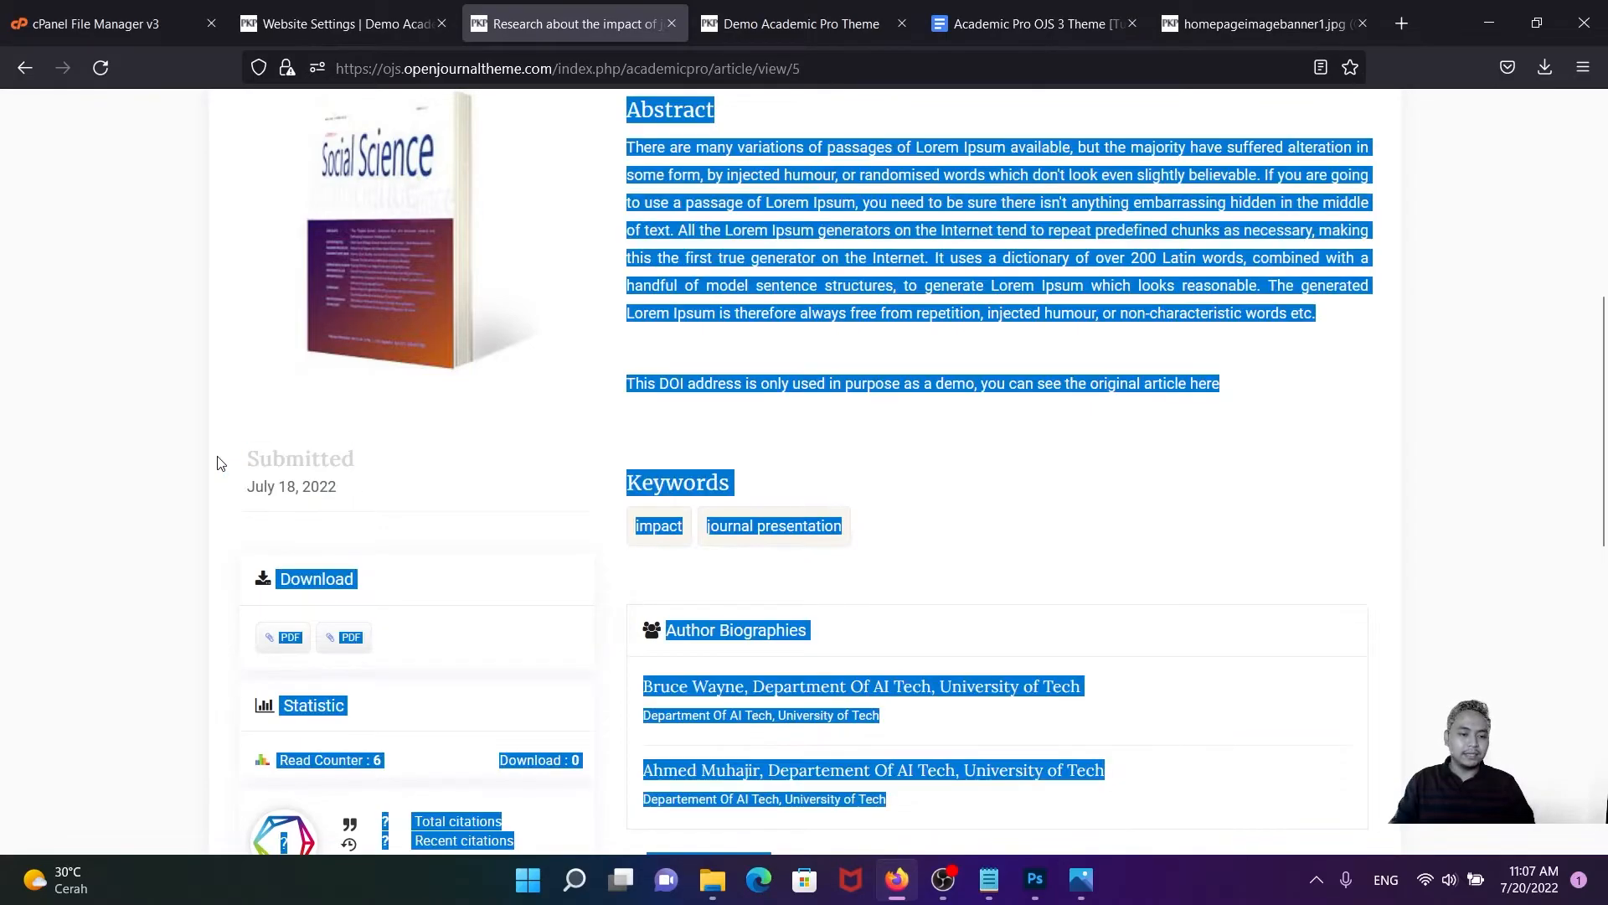
pyautogui.click(1160, 605)
# - Examine the article history rule in academicpro.css, and return to the article page
pyautogui.click(1000, 881)
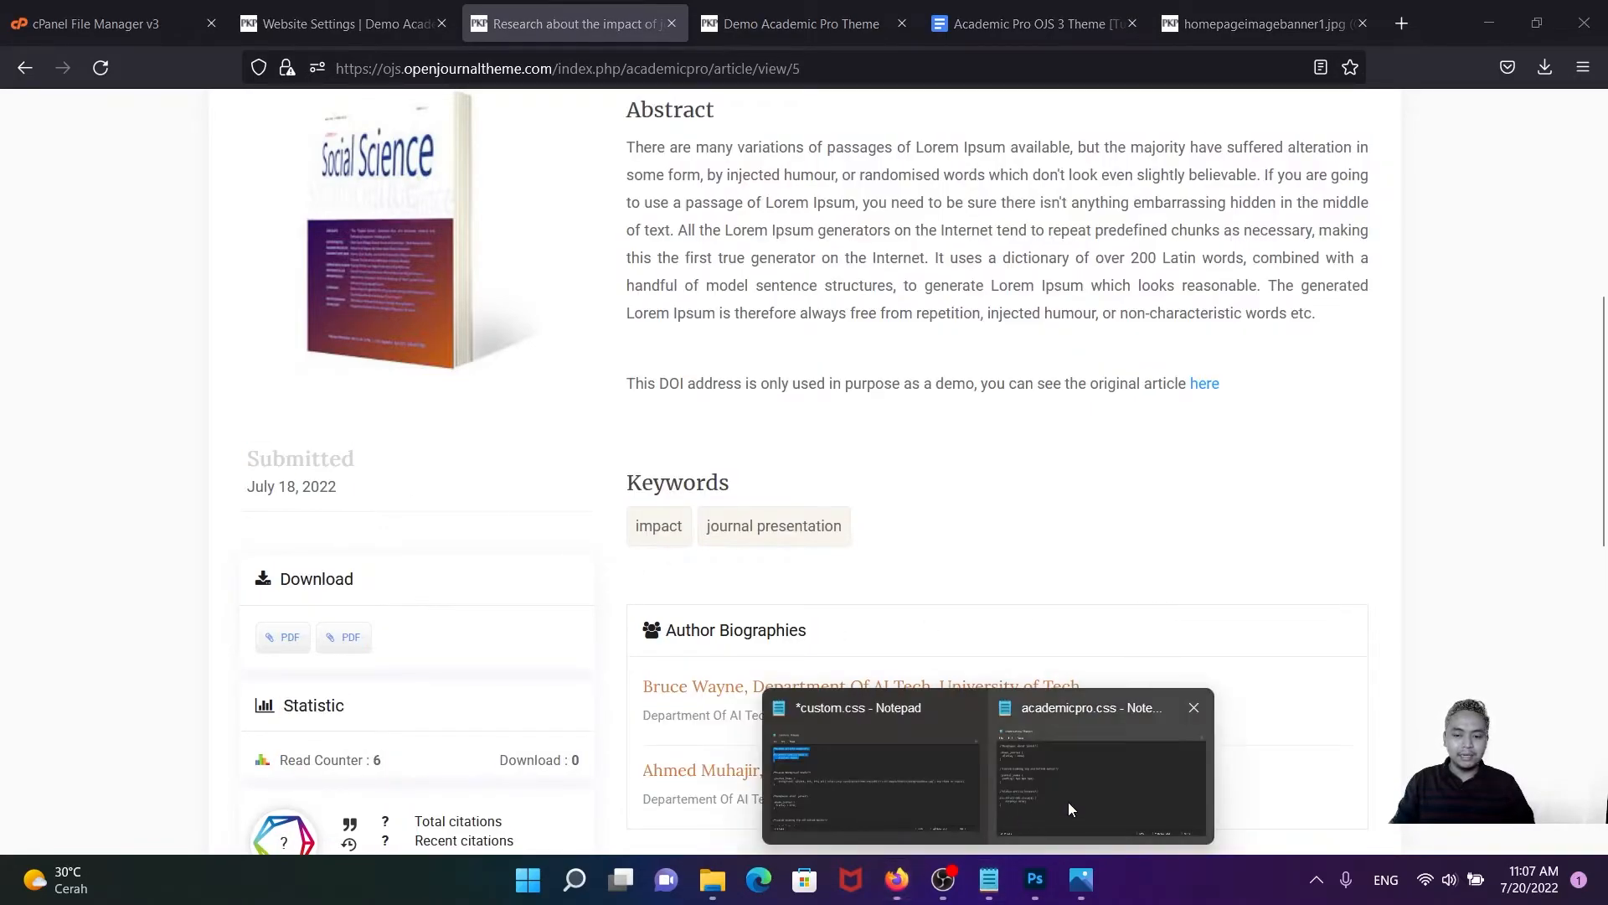
pyautogui.click(1067, 802)
pyautogui.moveTo(325, 504); pyautogui.dragTo(306, 505)
pyautogui.click(486, 523)
pyautogui.click(1183, 124)
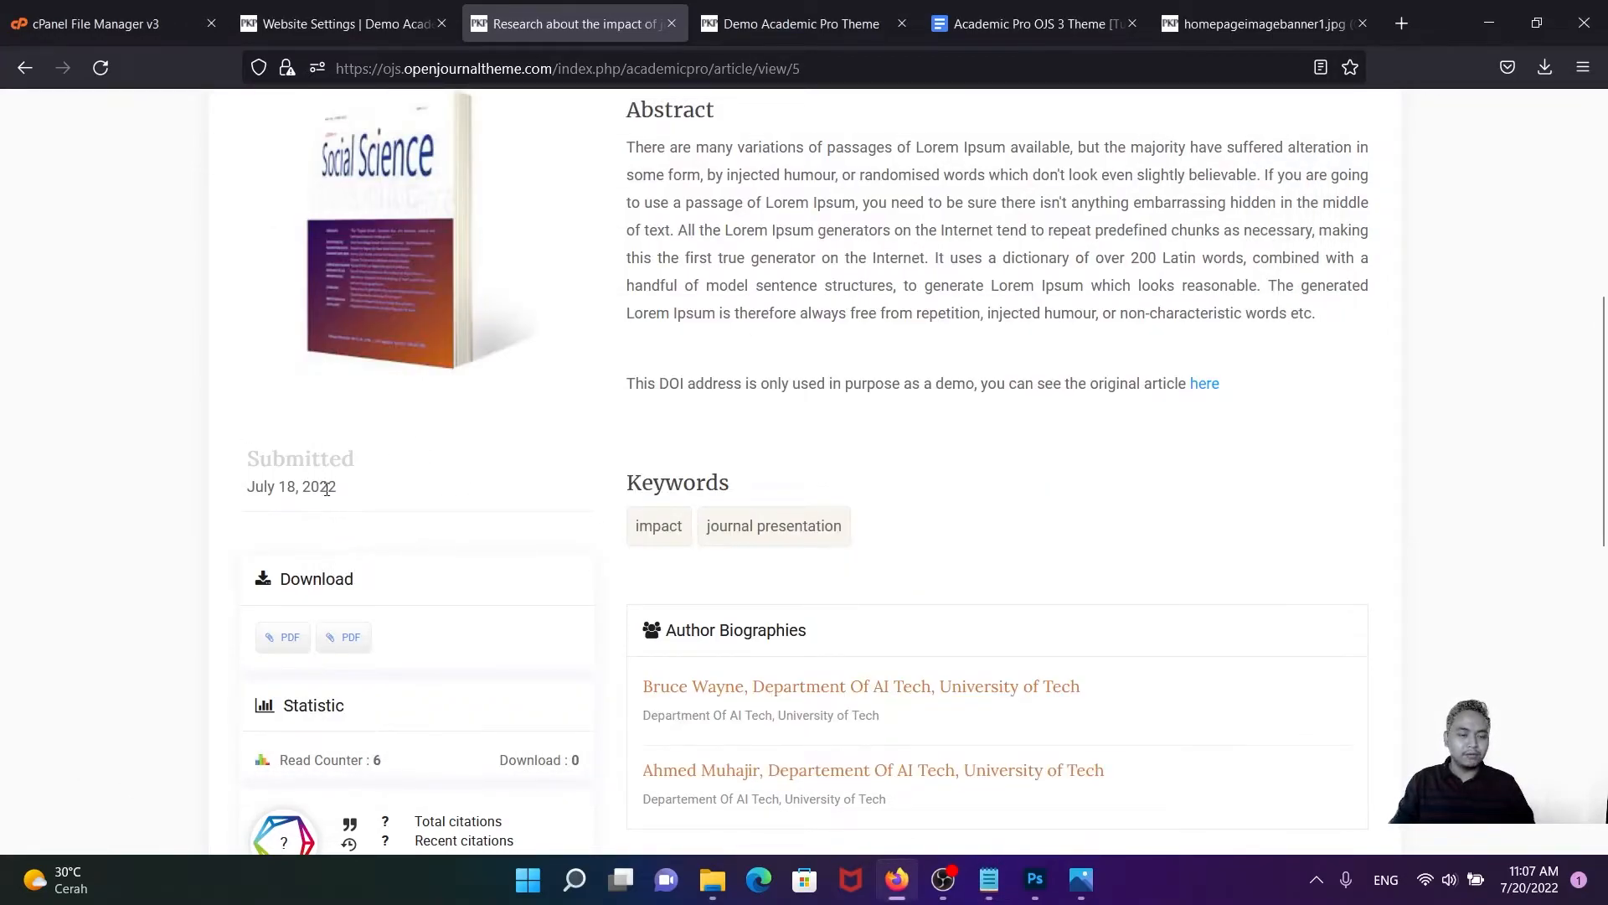
# - Examine the "Is the article history displayed ?" option in the website's theme appearance settings
pyautogui.click(374, 25)
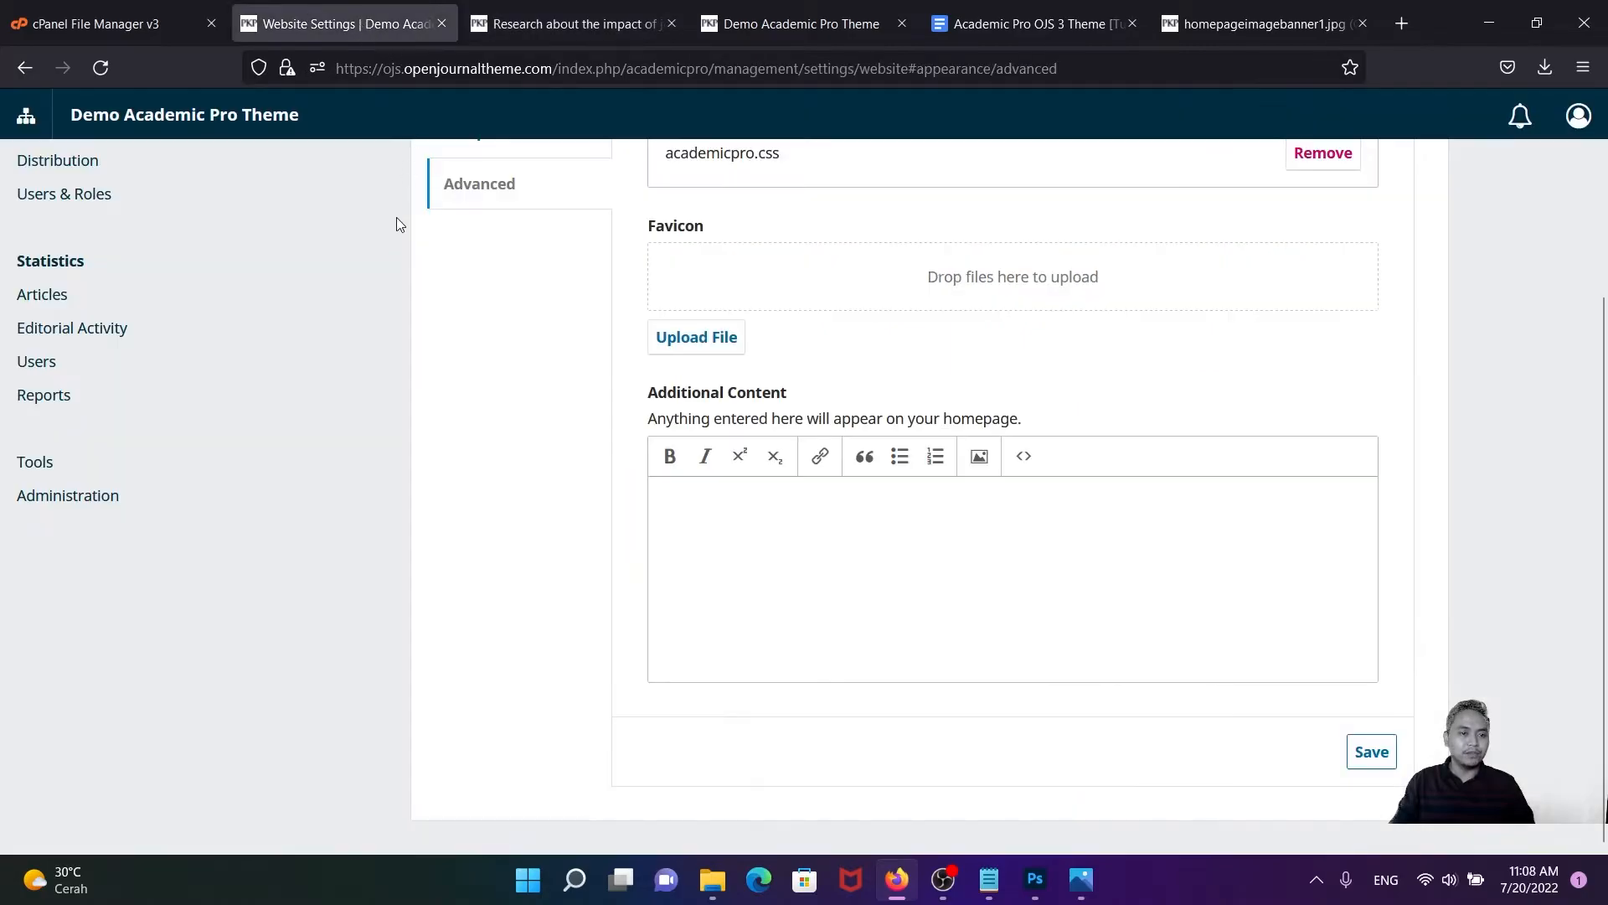
pyautogui.scroll(3, 385, 201)
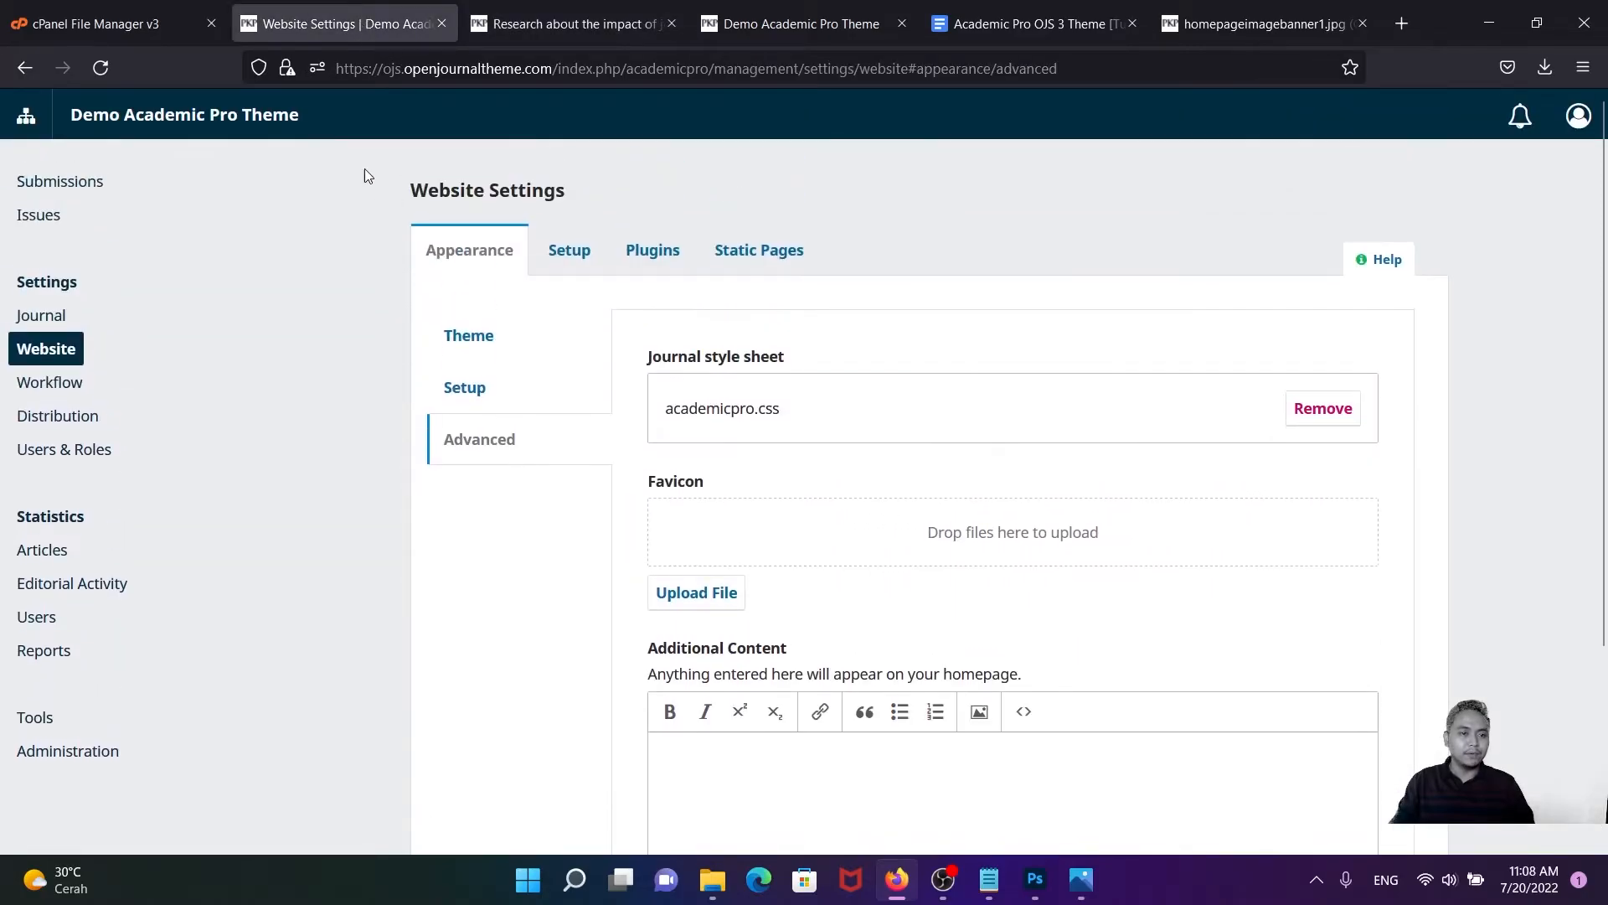
pyautogui.click(462, 338)
pyautogui.scroll(-6, 811, 502)
pyautogui.scroll(-7, 811, 502)
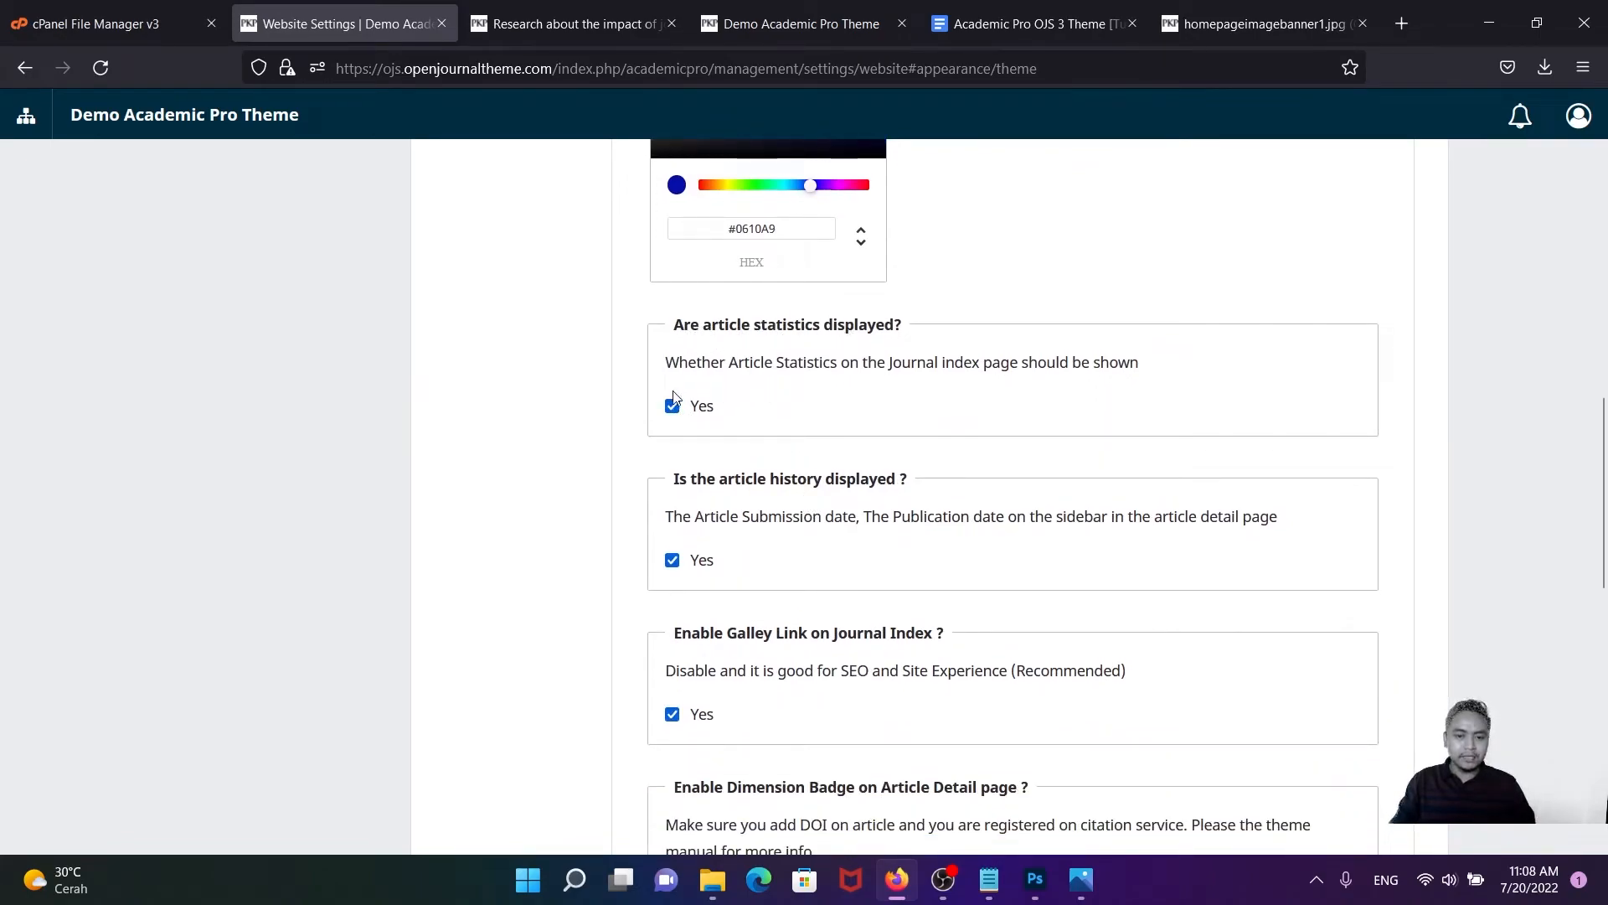
# - Review the article page from its header and author details down to the date and statistics blocks
pyautogui.click(540, 23)
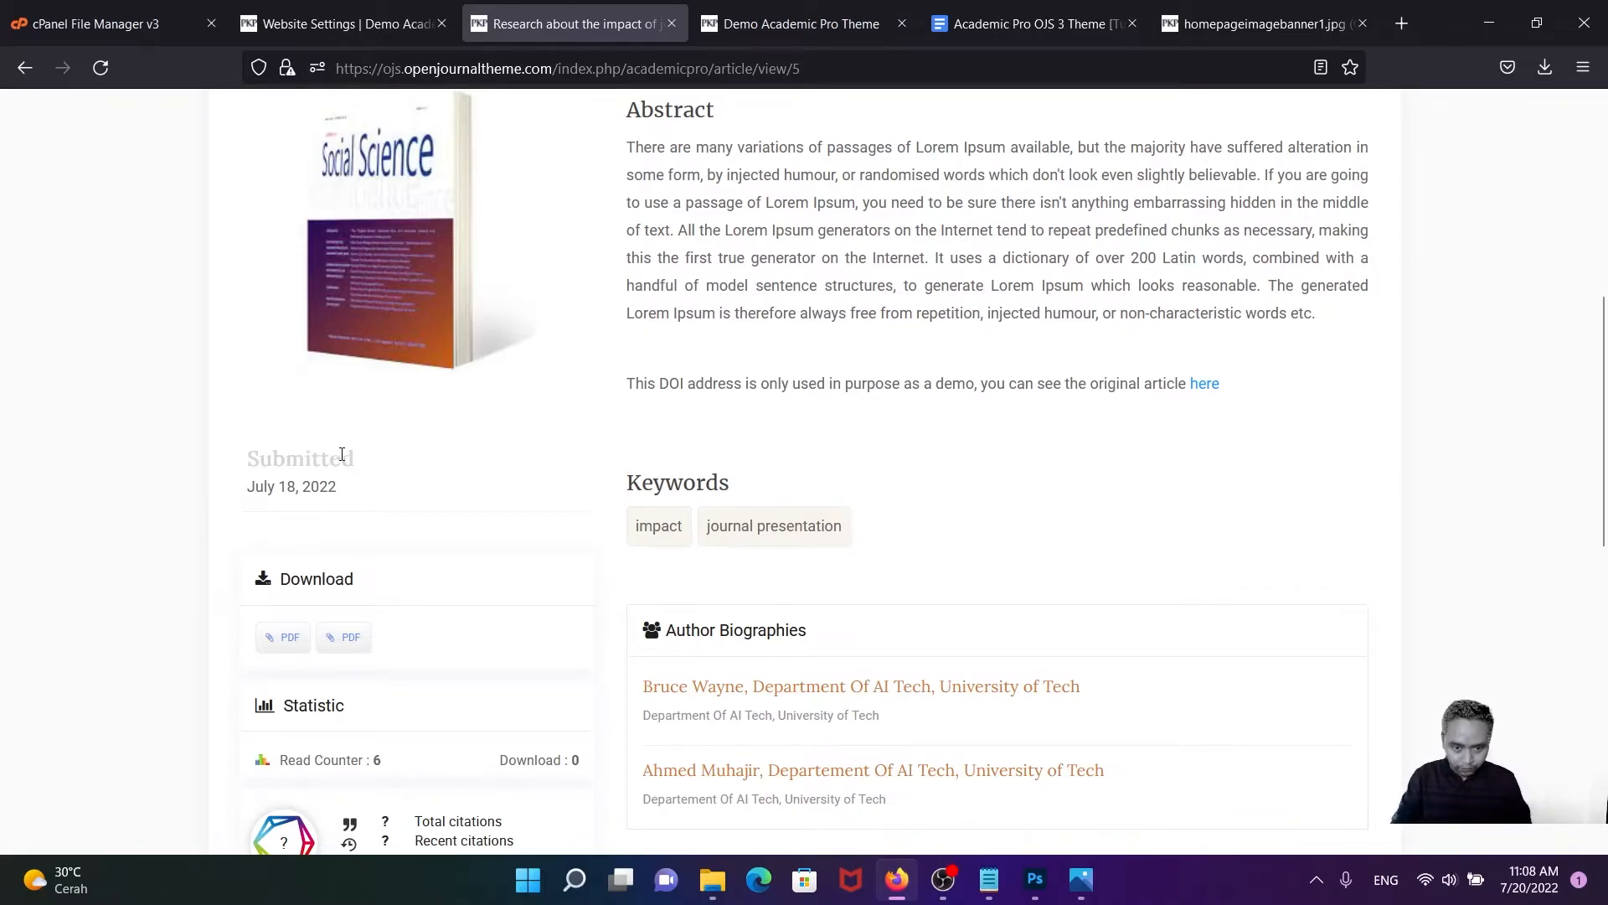
pyautogui.scroll(3, 341, 456)
pyautogui.scroll(-4, 342, 468)
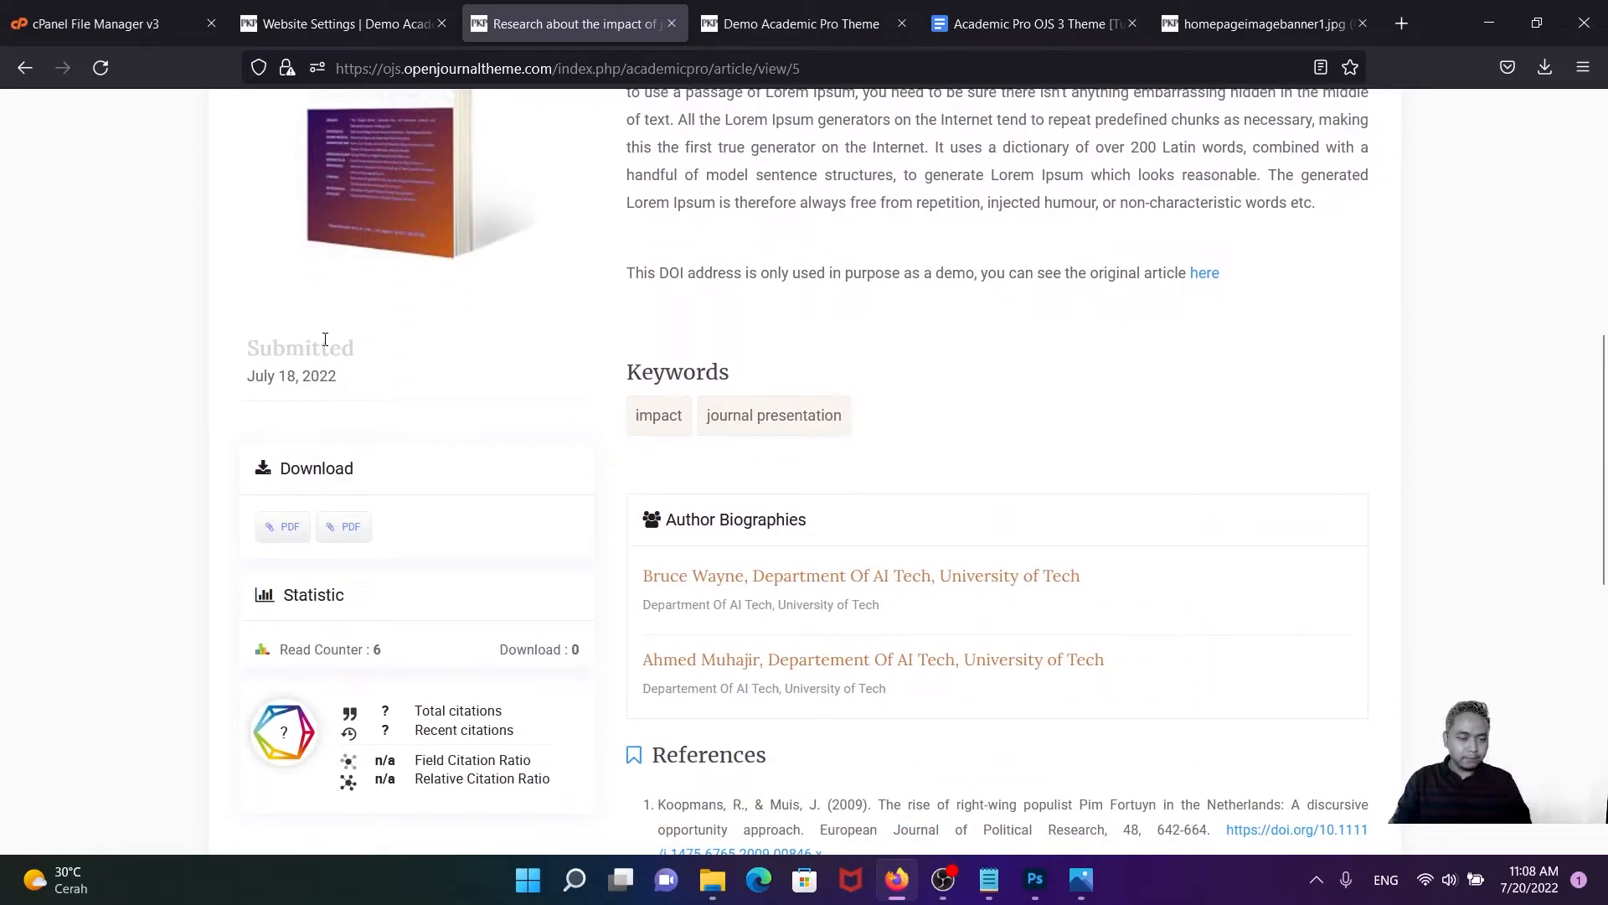
pyautogui.scroll(3, 326, 362)
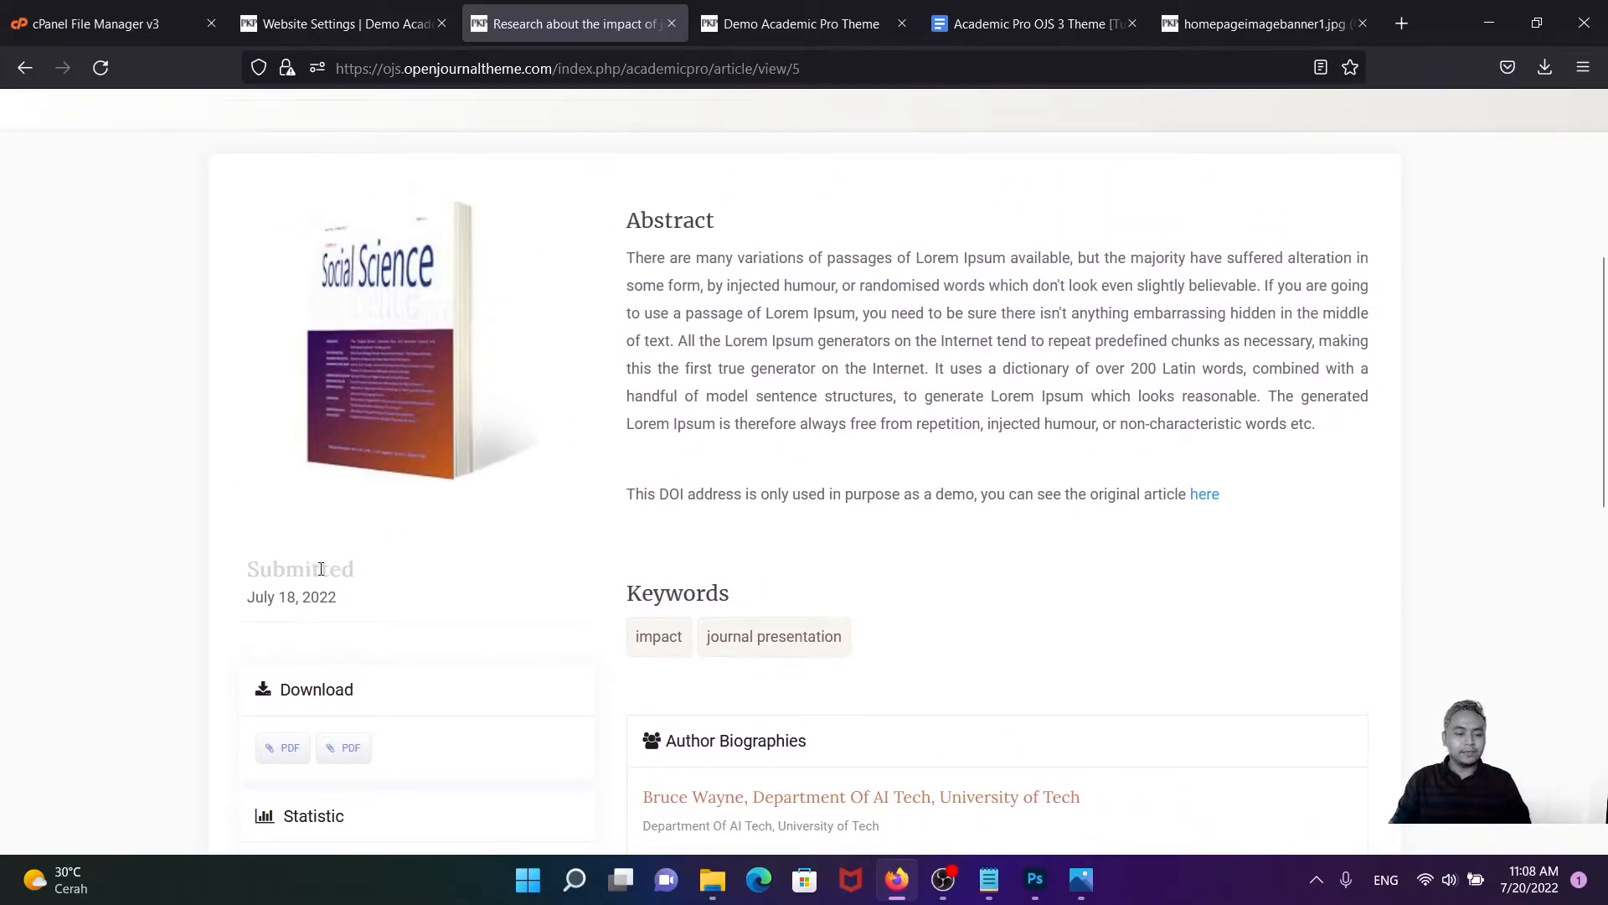
pyautogui.scroll(2, 334, 581)
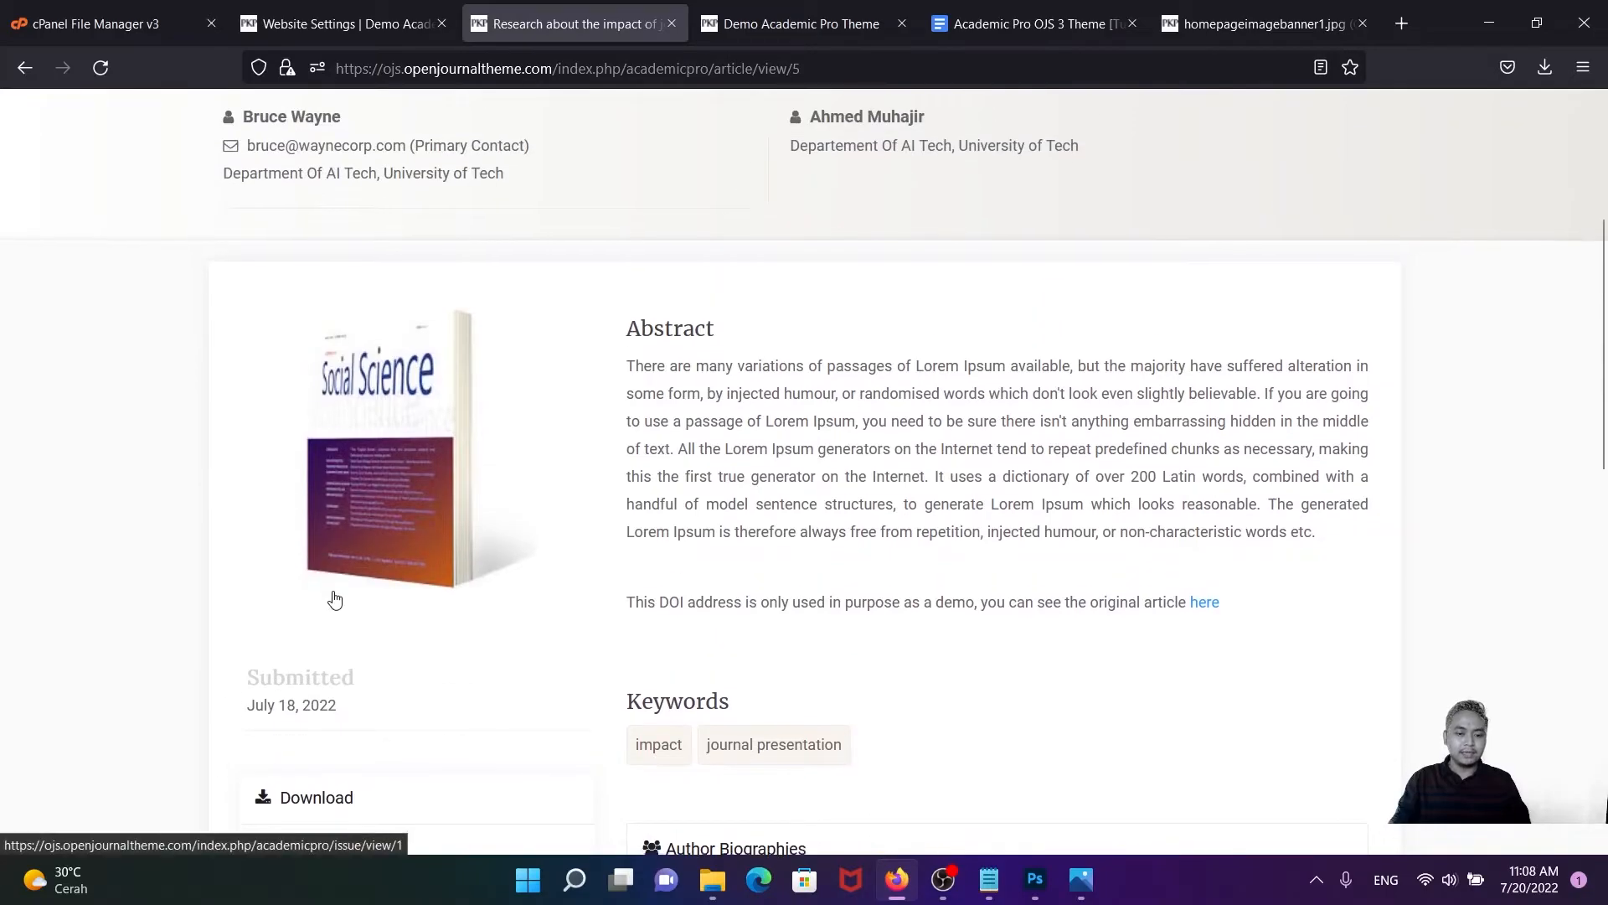
pyautogui.scroll(-4, 335, 600)
pyautogui.scroll(6, 350, 605)
pyautogui.scroll(3, 349, 604)
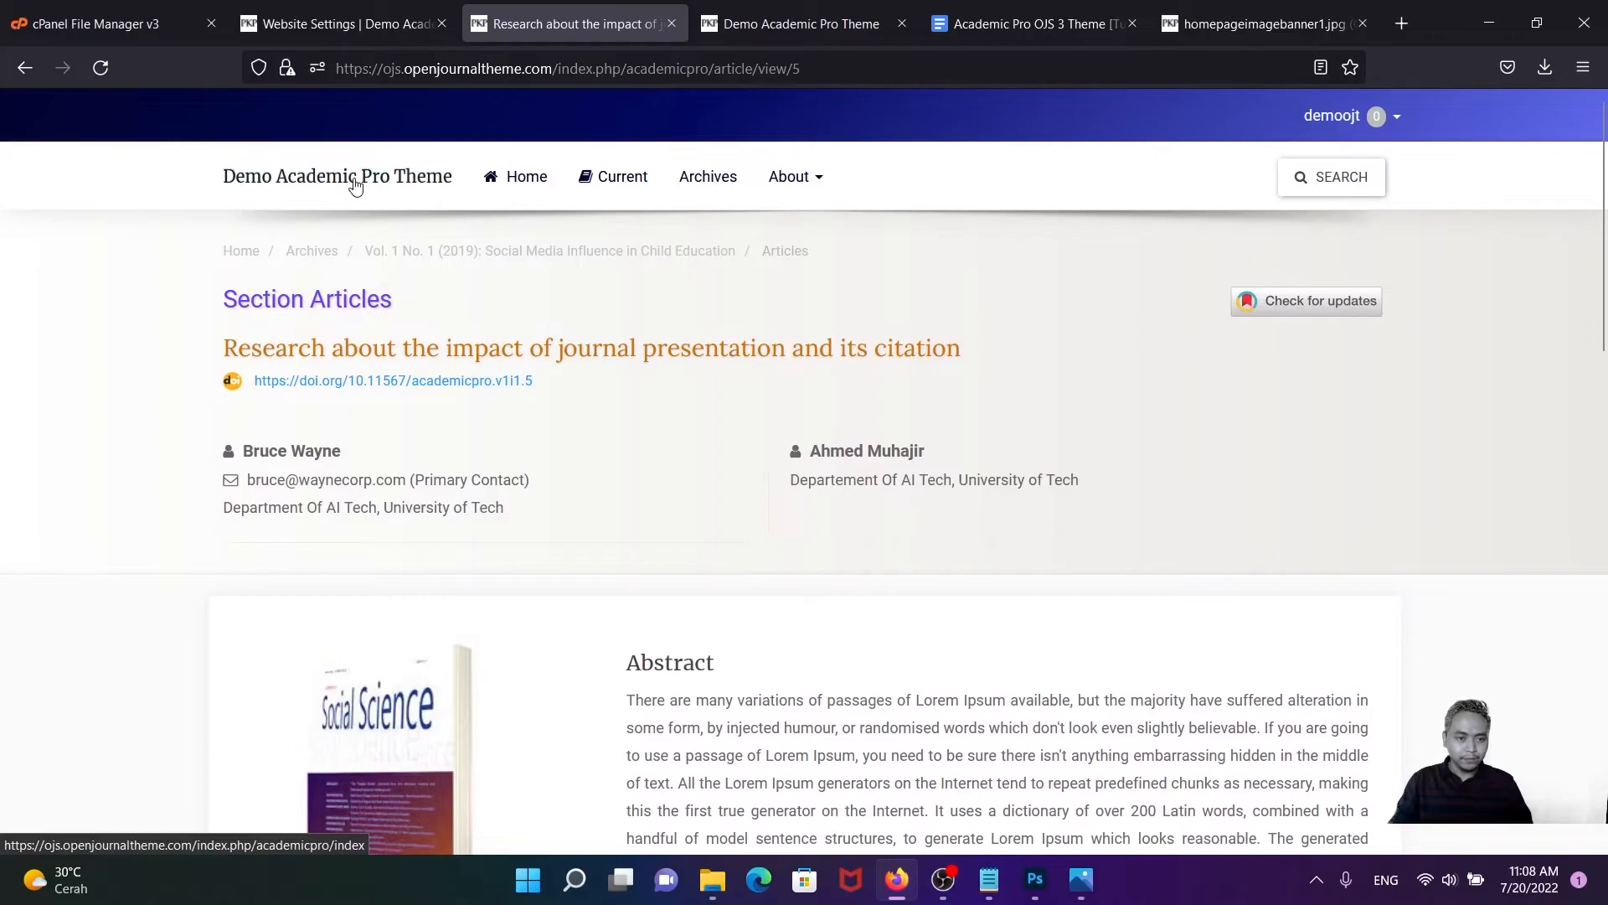
# - Open the APC page from the journal homepage and examine its layout without a sidebar
pyautogui.click(513, 182)
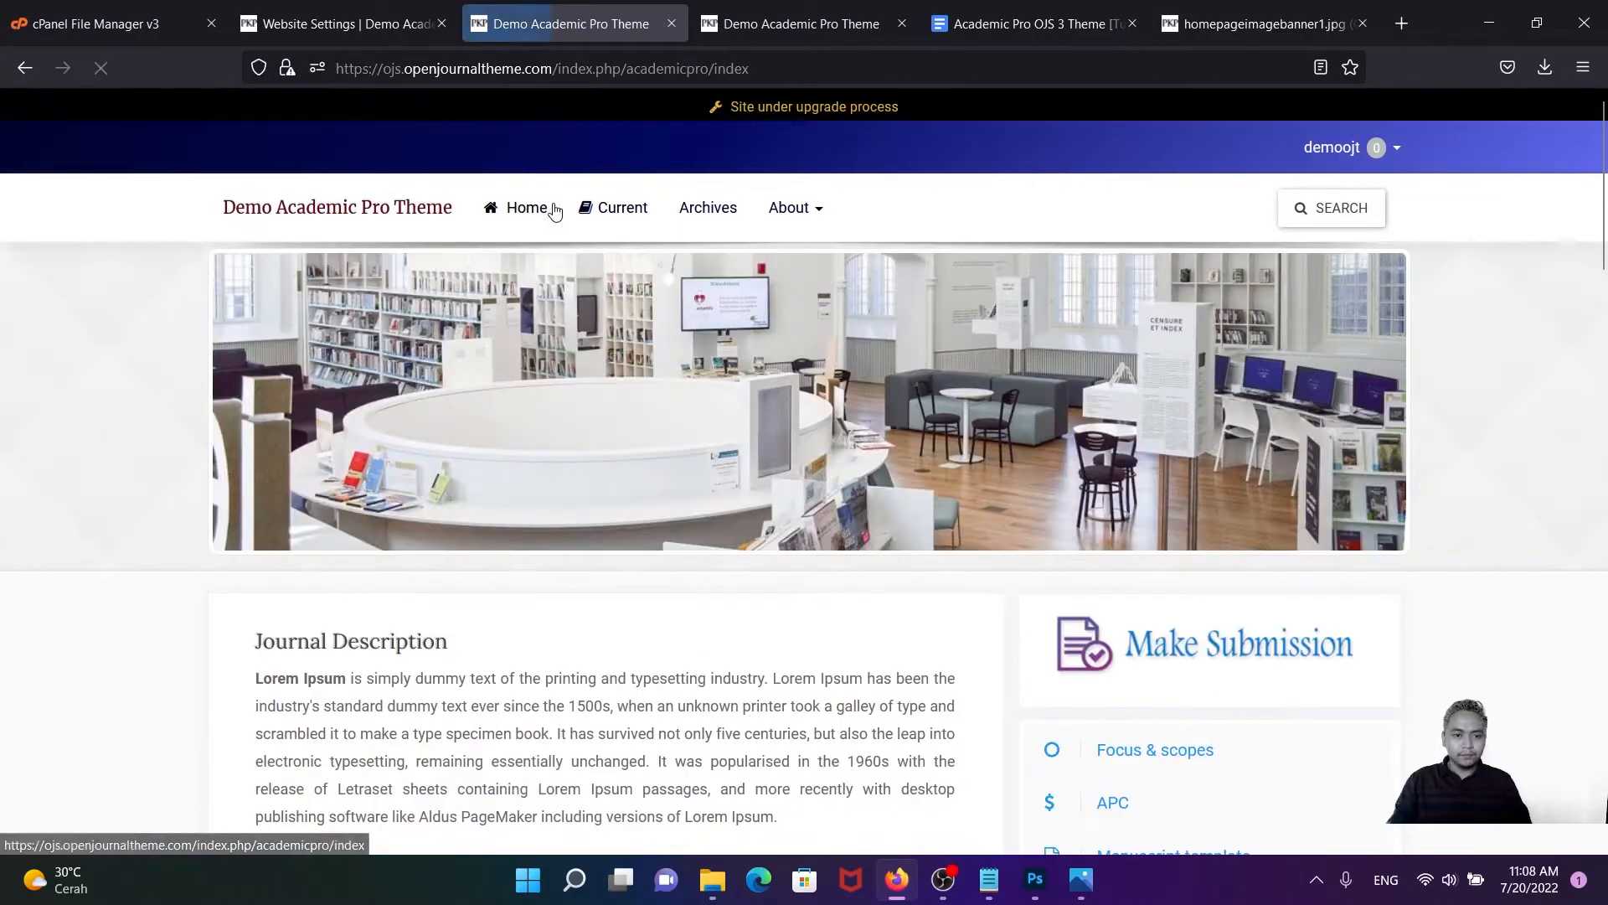
pyautogui.scroll(-5, 647, 382)
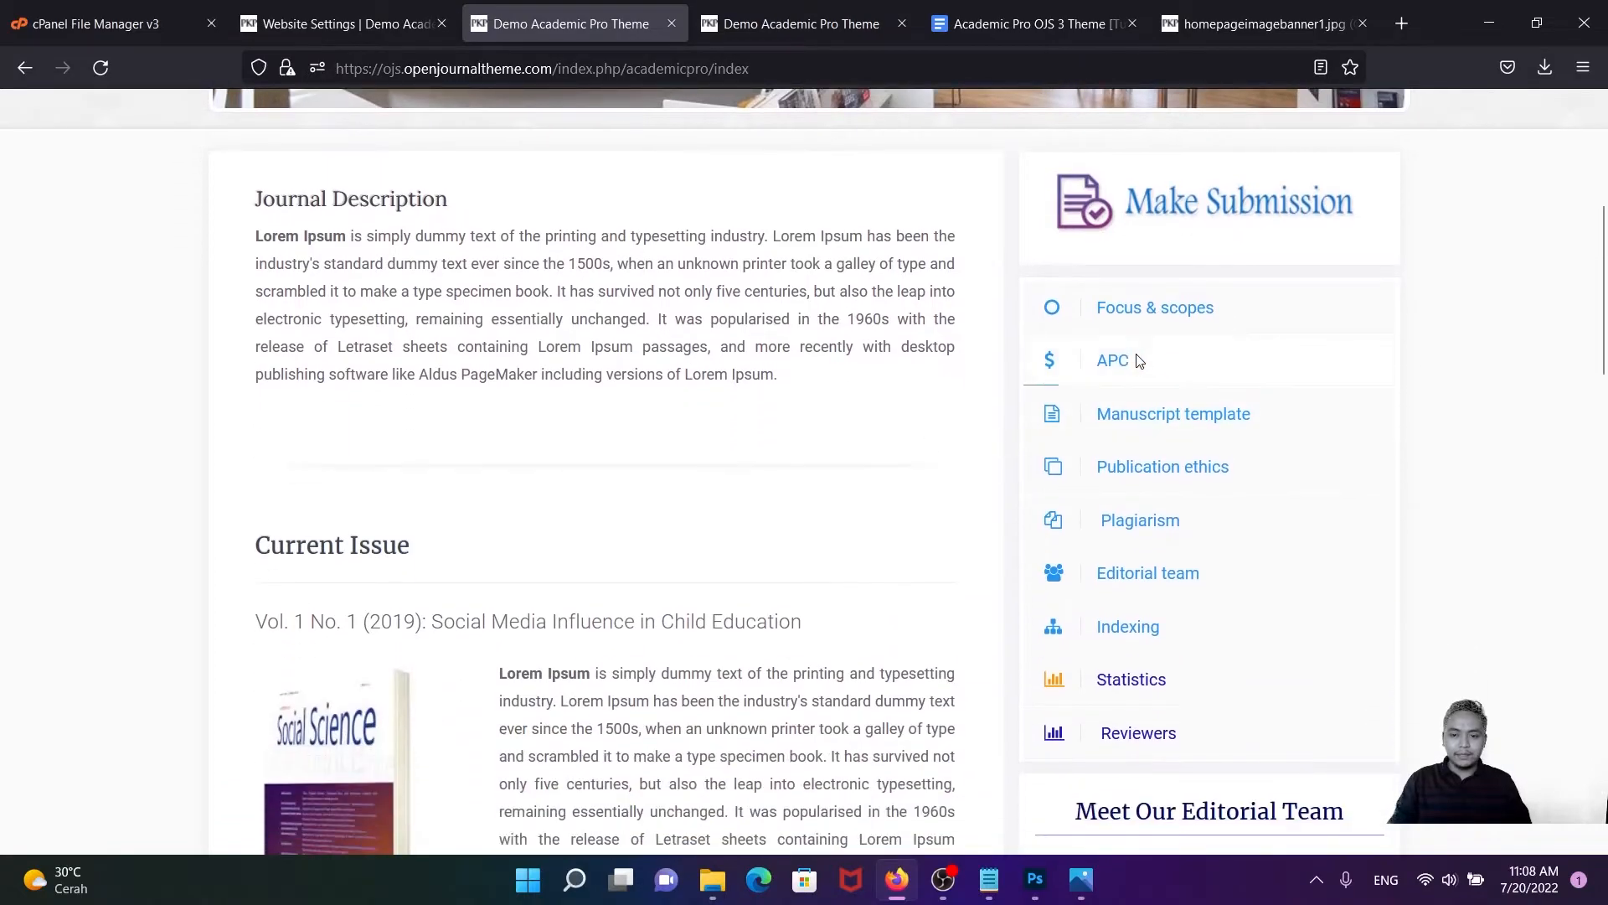
pyautogui.click(1106, 366)
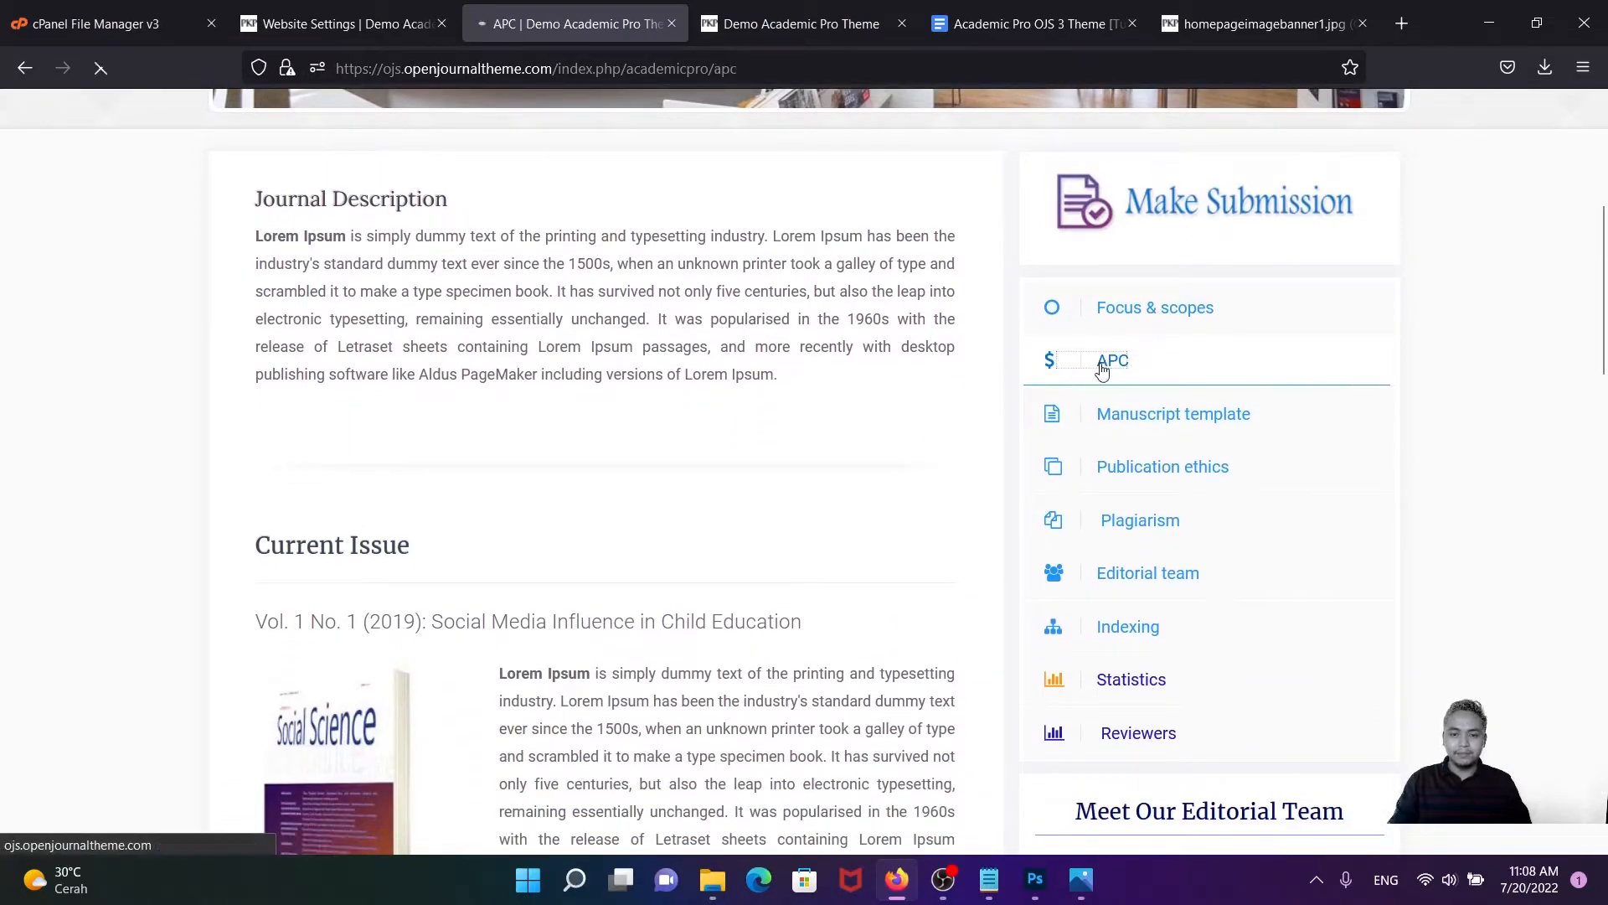
pyautogui.scroll(-4, 774, 339)
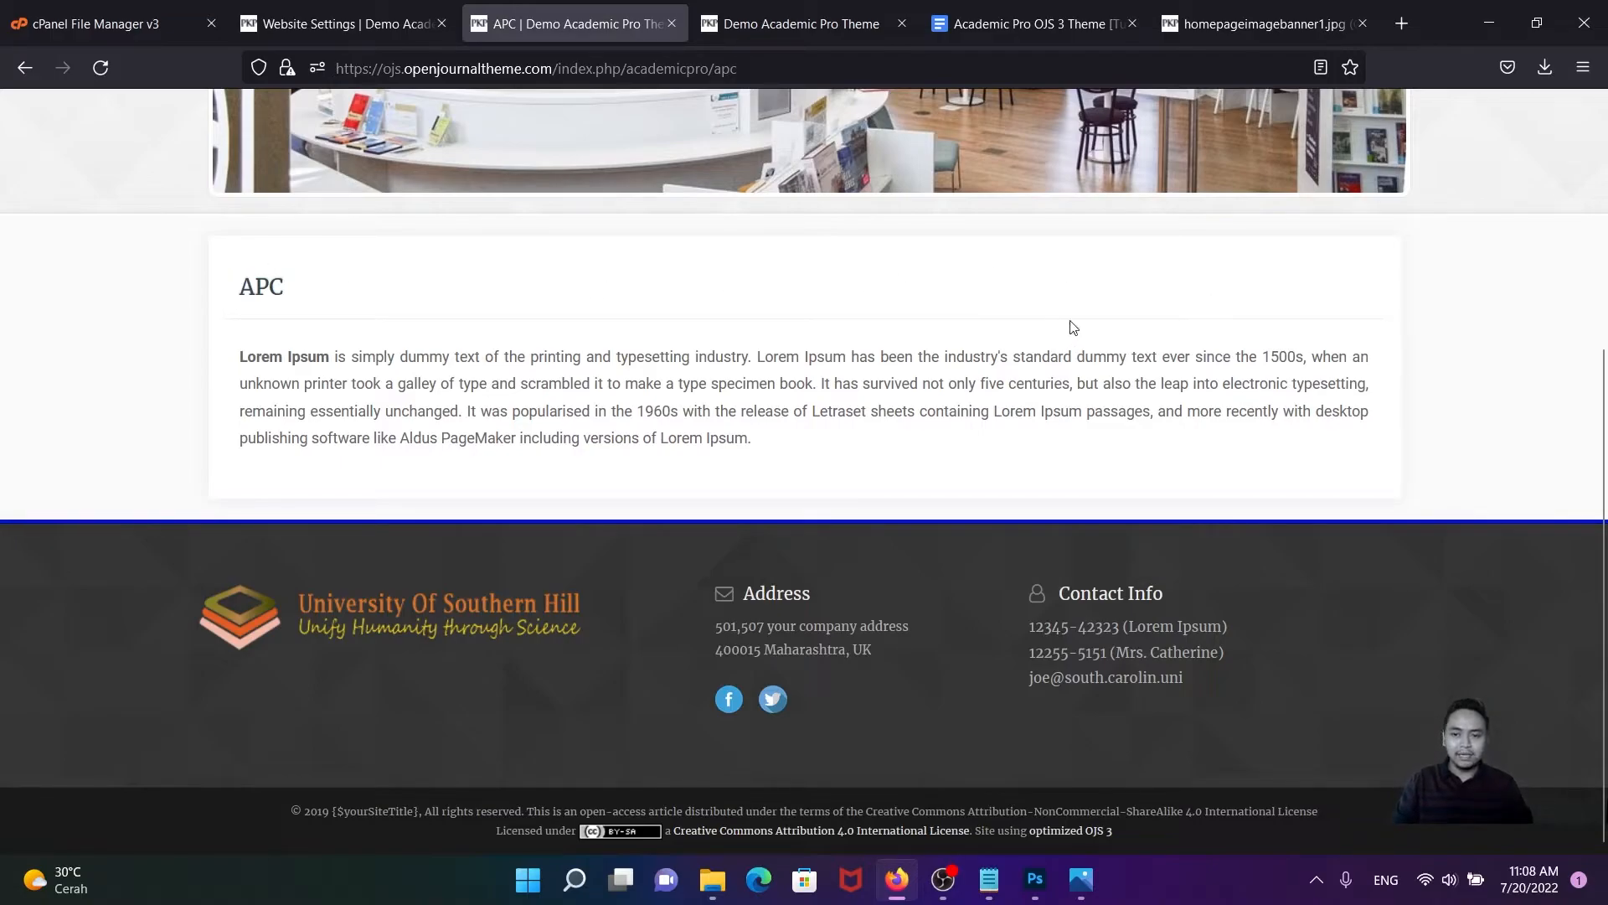
pyautogui.scroll(1, 750, 323)
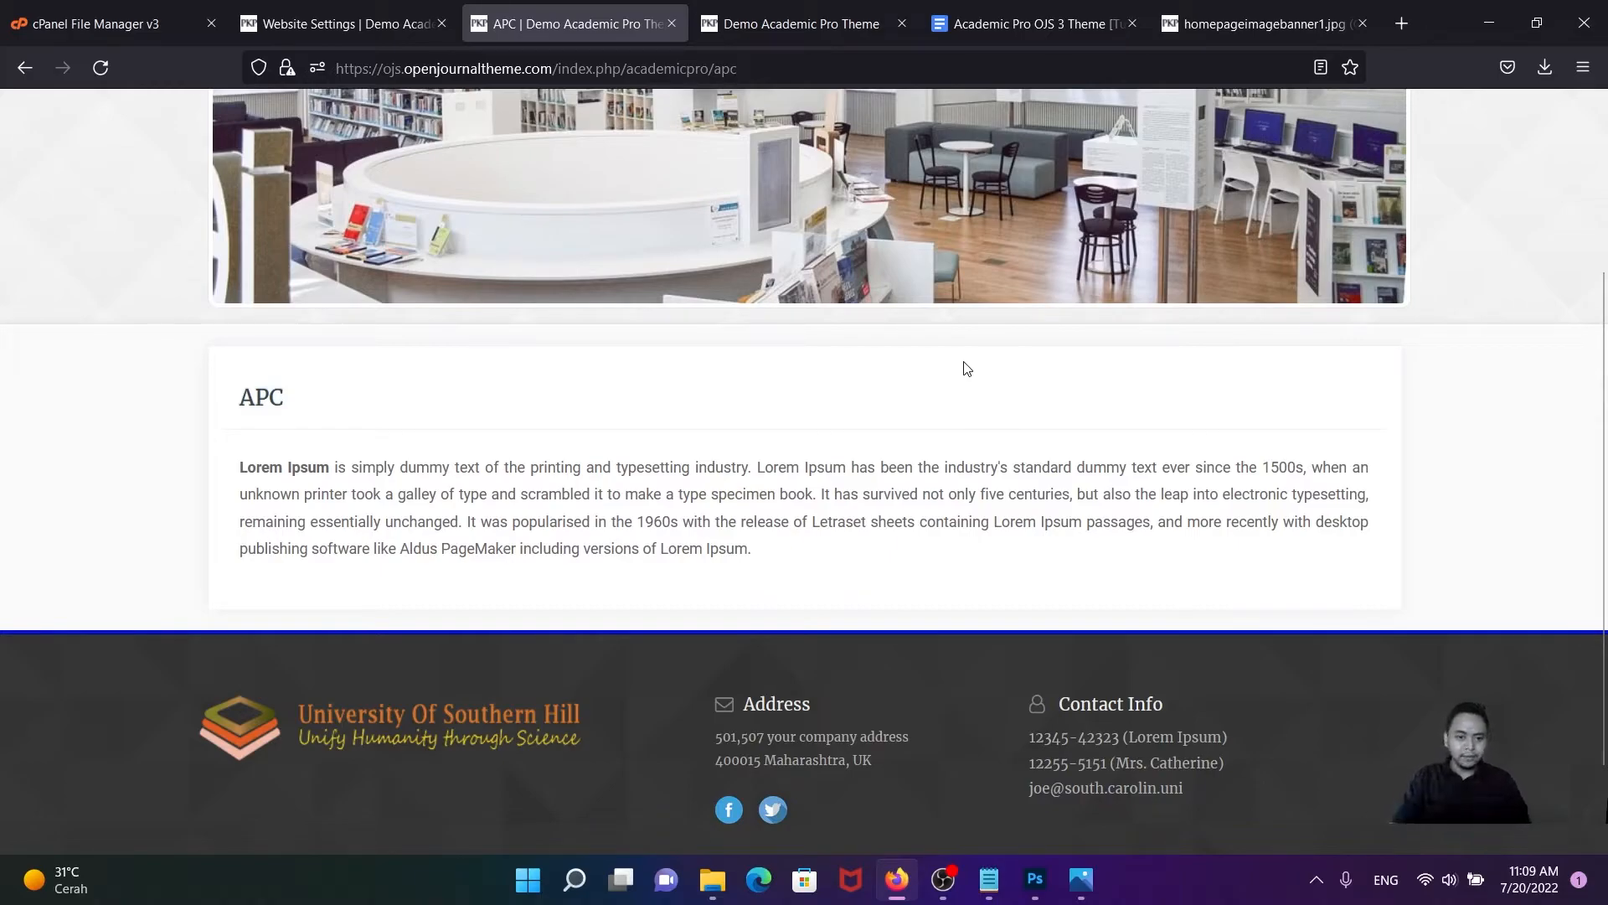
# - Switch to cPanel File Manager and open the ojs.openjournaltheme.com plugins directory that holds the theme folders
pyautogui.click(117, 19)
pyautogui.click(482, 203)
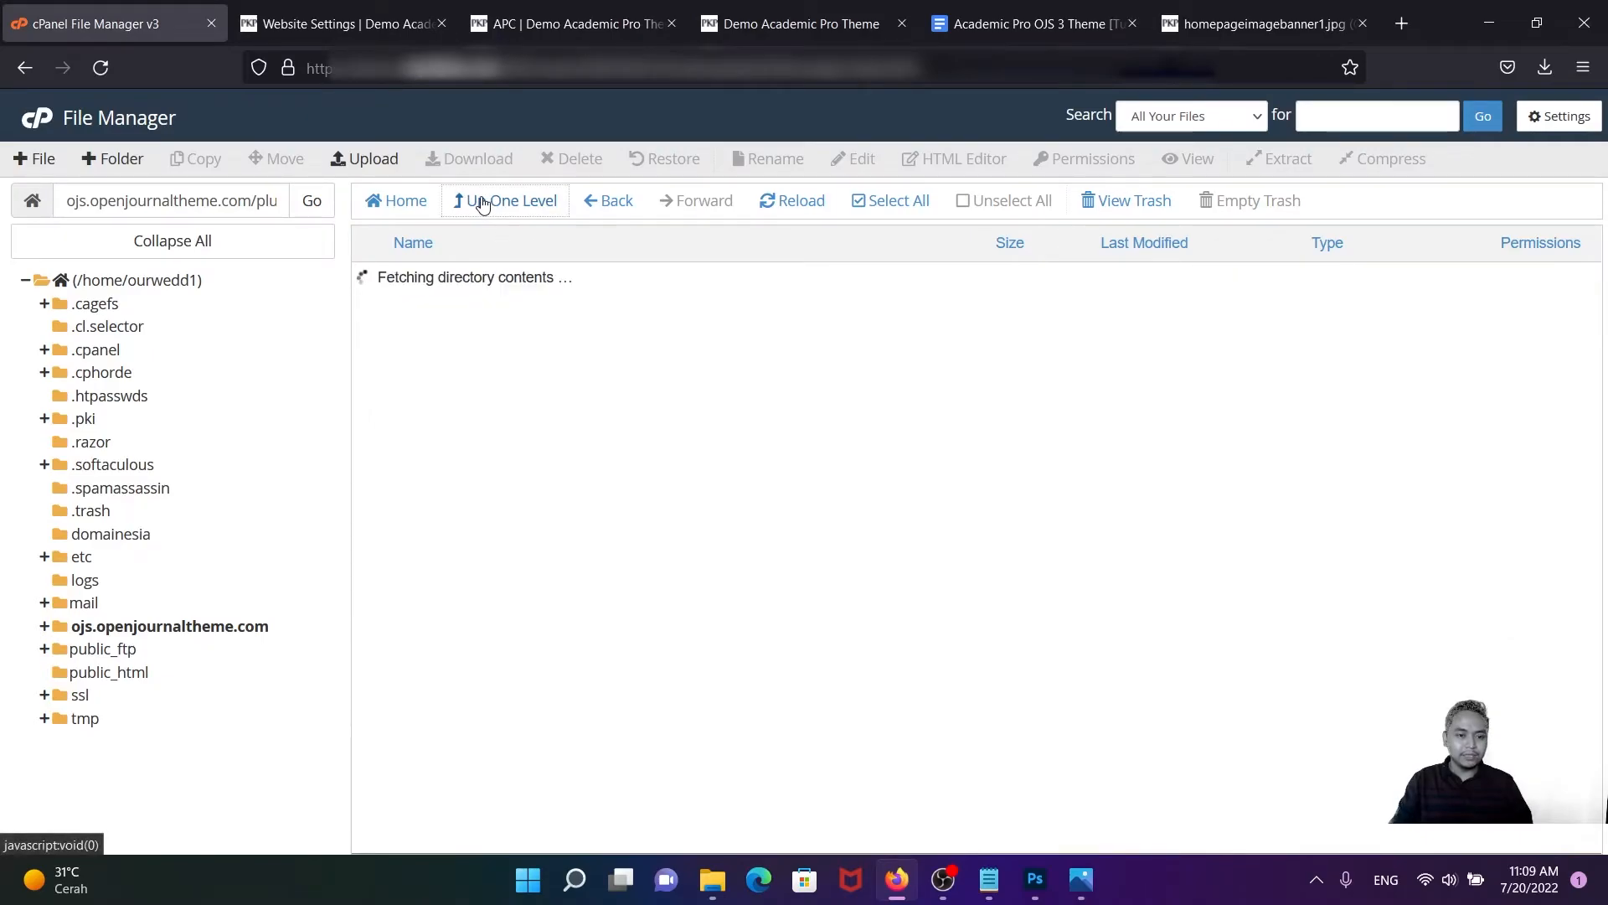
pyautogui.click(483, 202)
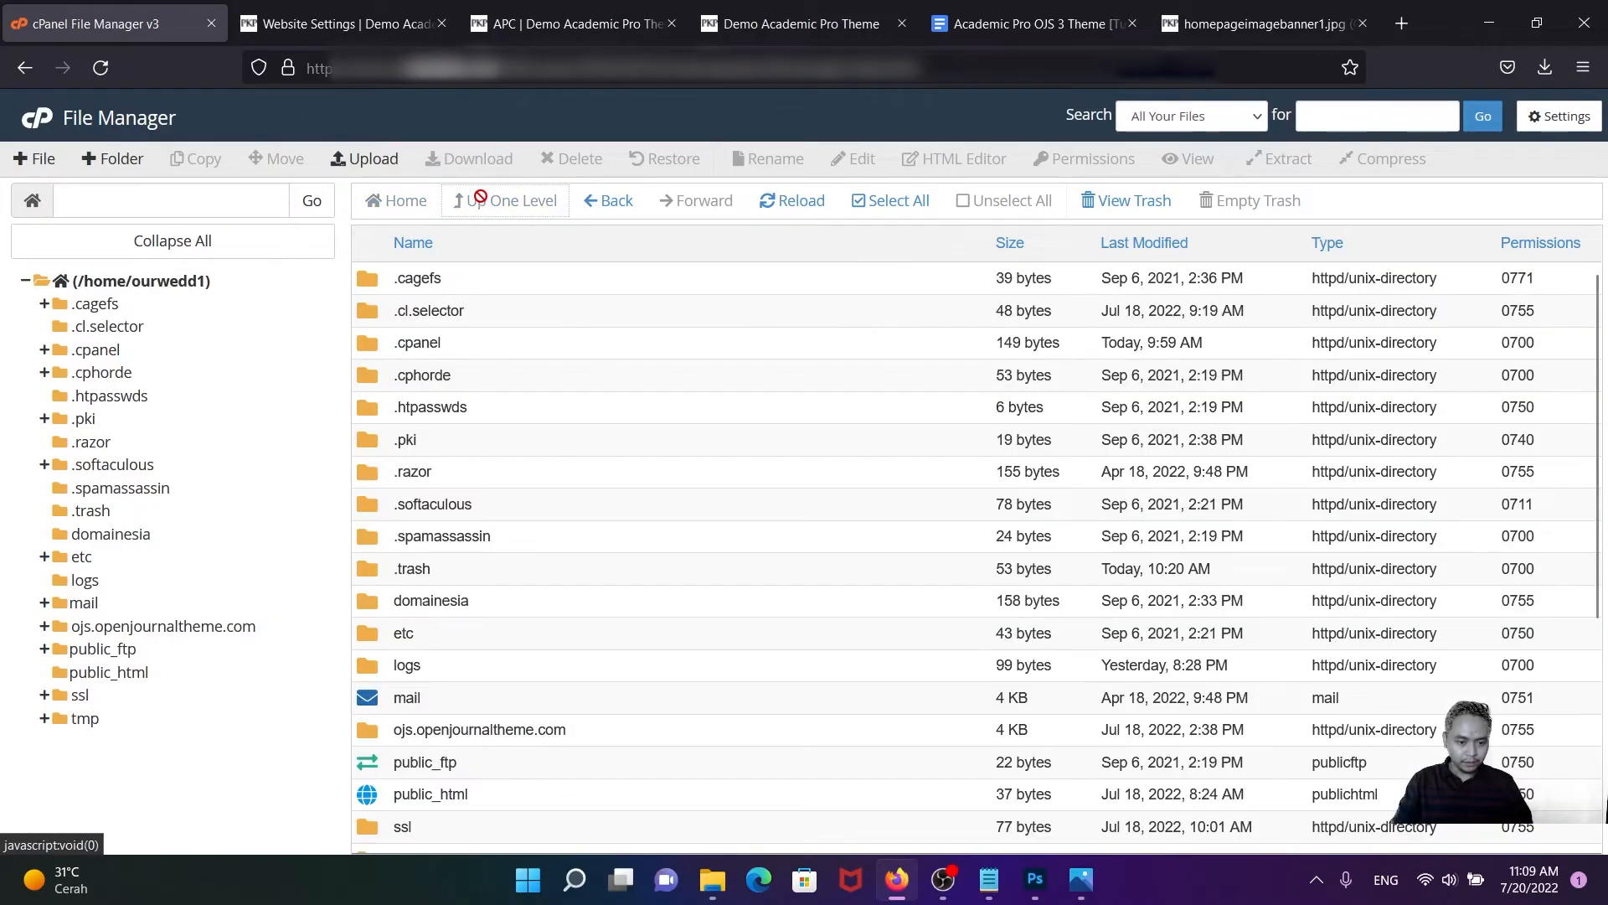
pyautogui.click(372, 733)
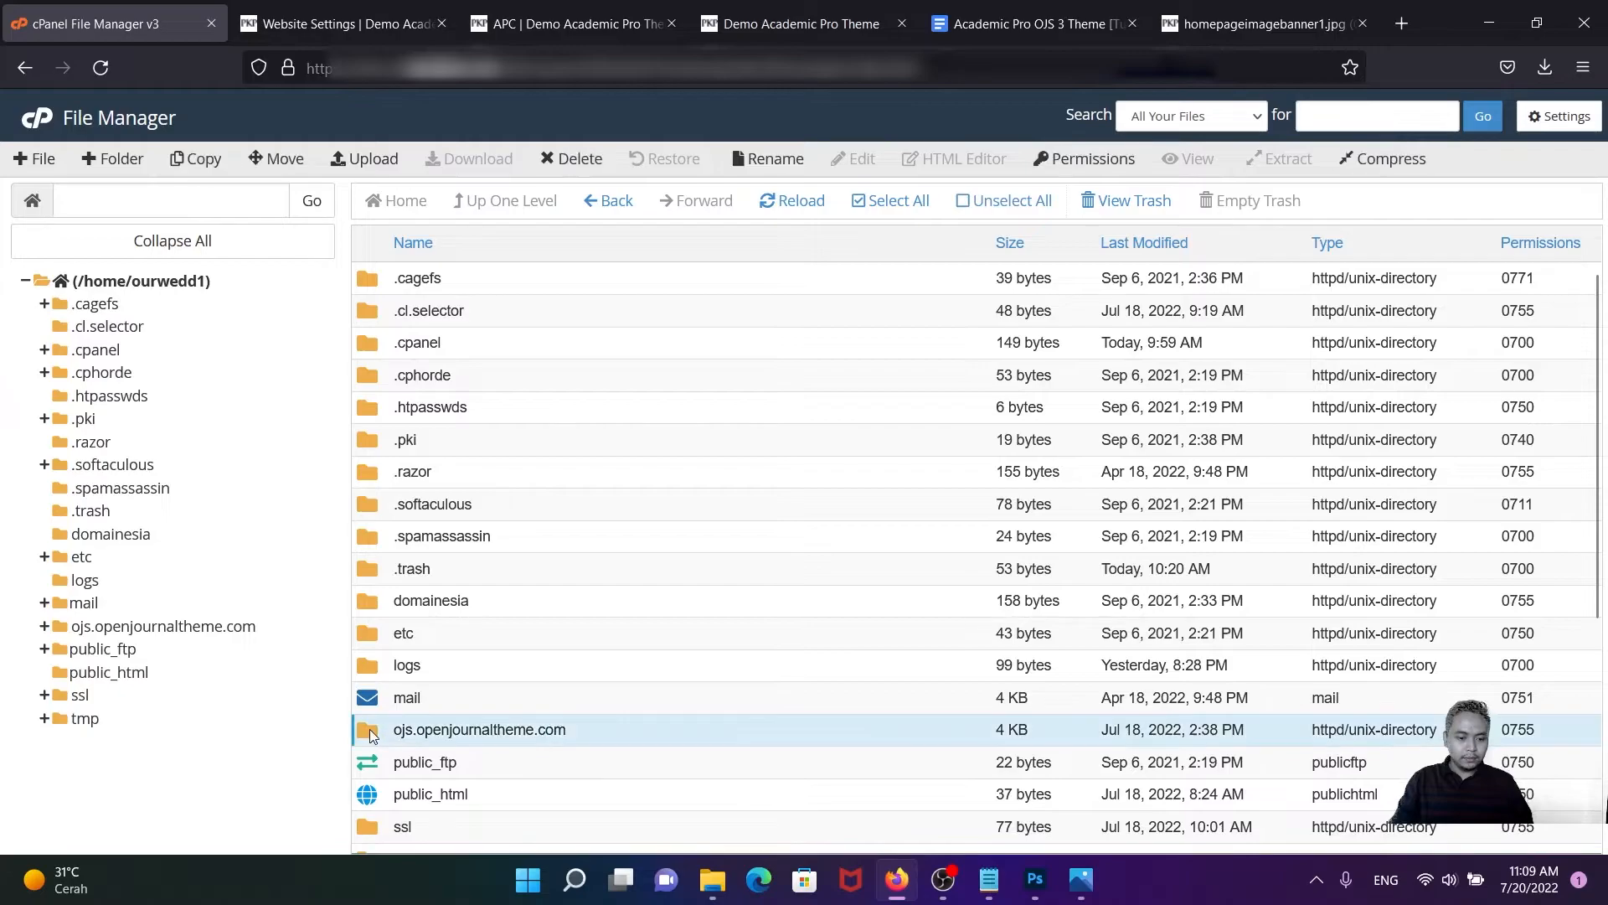
pyautogui.doubleClick(372, 733)
pyautogui.scroll(-5, 469, 429)
pyautogui.scroll(5, 477, 440)
pyautogui.doubleClick(370, 697)
pyautogui.doubleClick(372, 607)
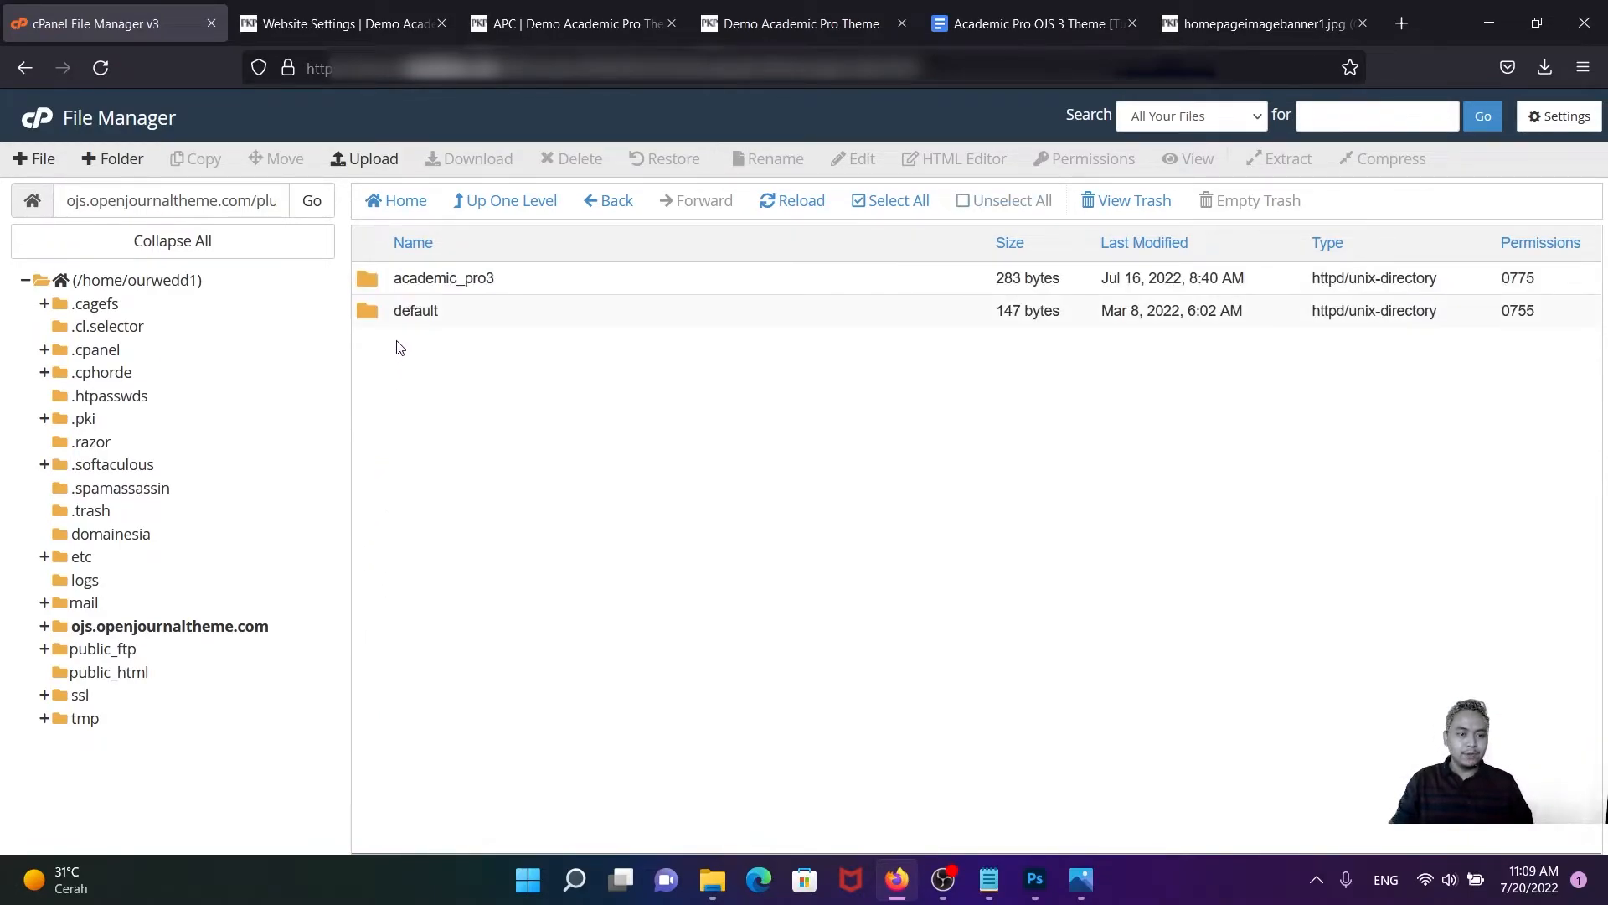
# - Open the templates/plugins/generic folder inside academic_pro3 and select the staticPages folder
pyautogui.doubleClick(368, 278)
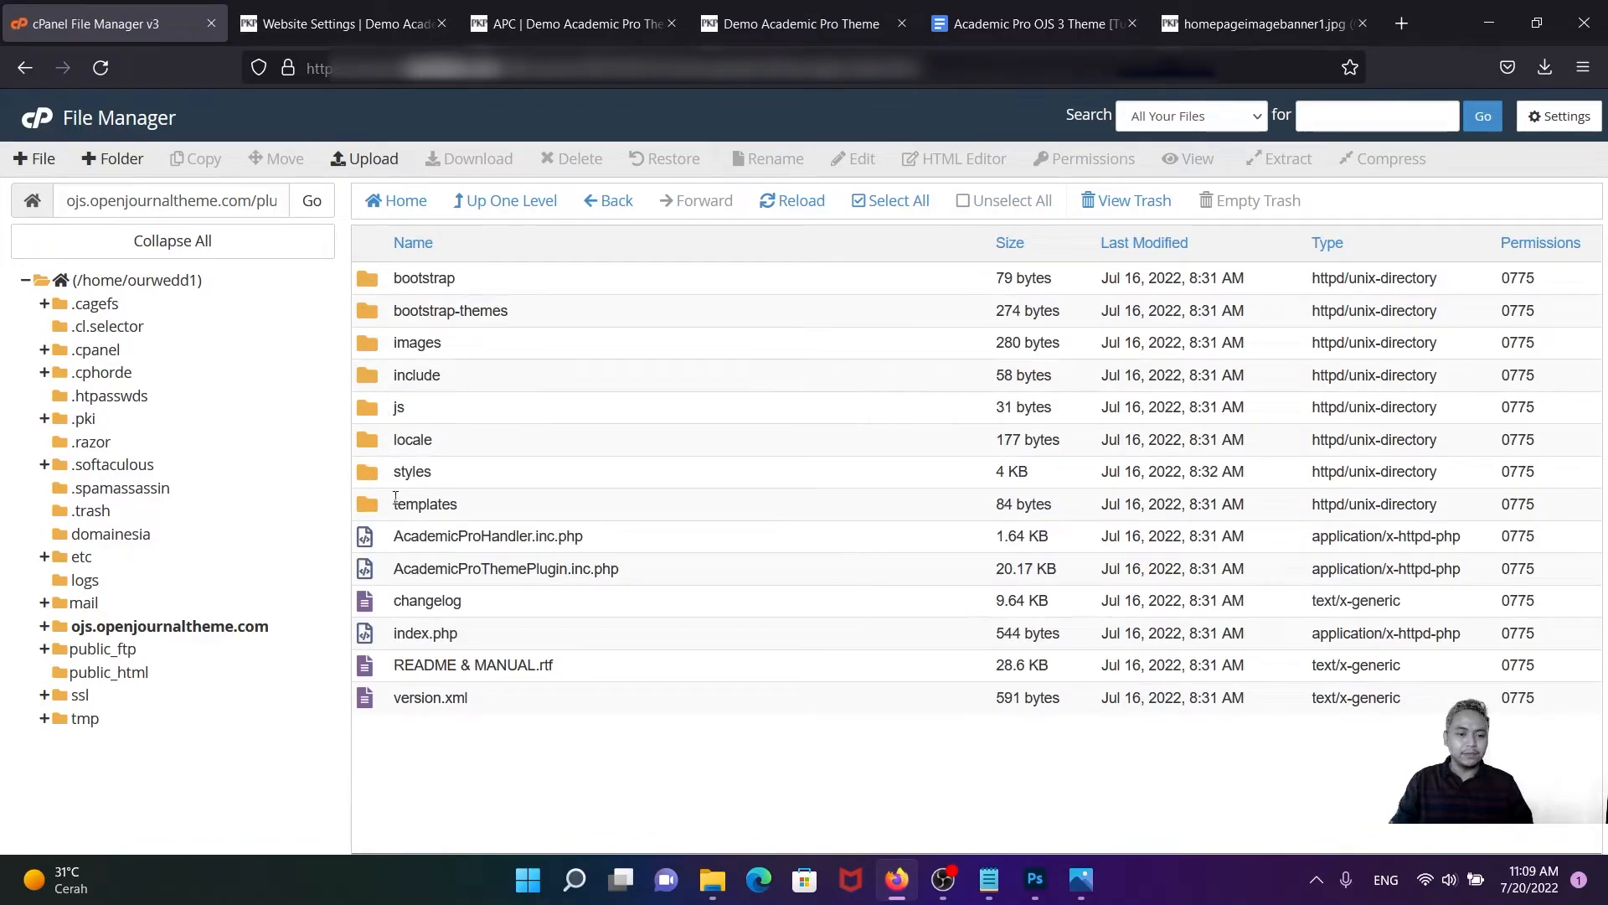
pyautogui.doubleClick(371, 503)
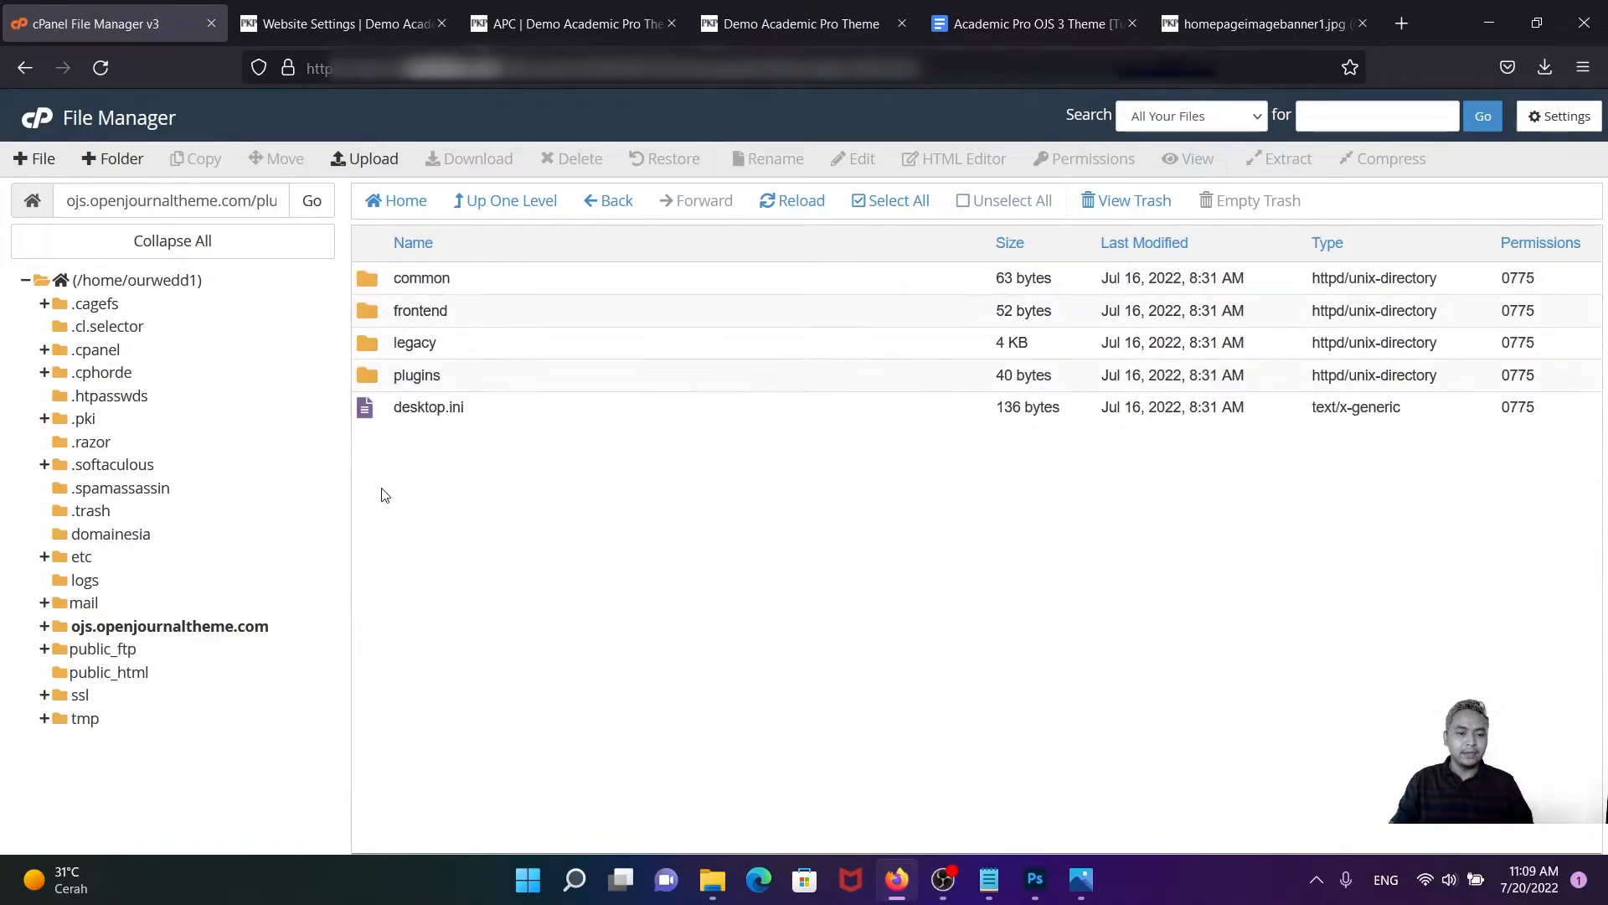
pyautogui.doubleClick(376, 382)
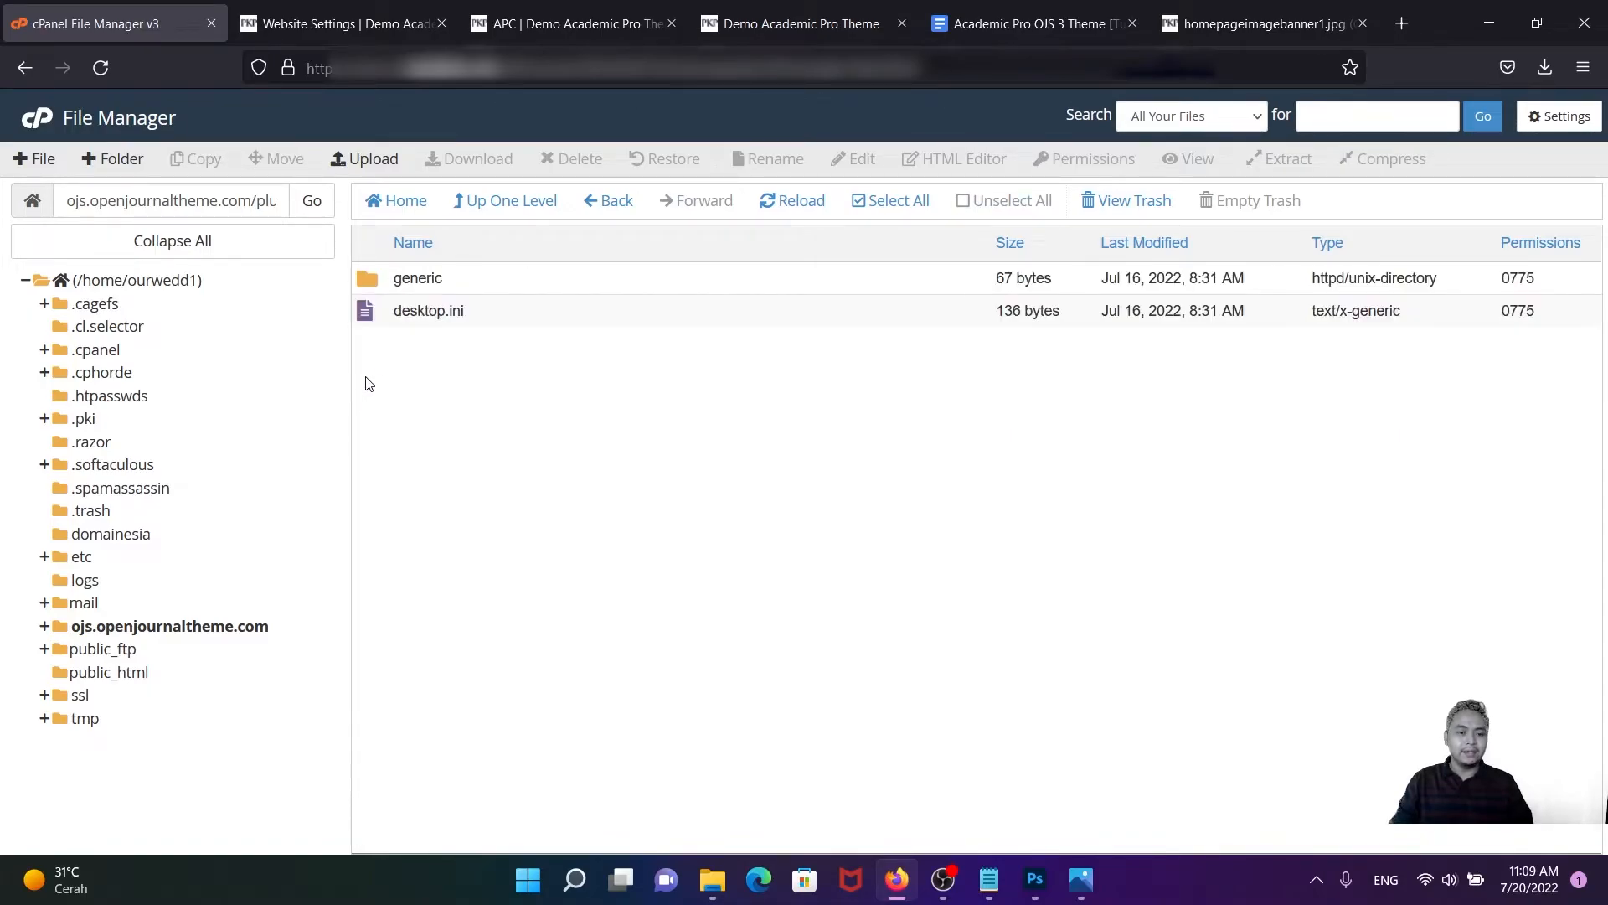
pyautogui.doubleClick(370, 276)
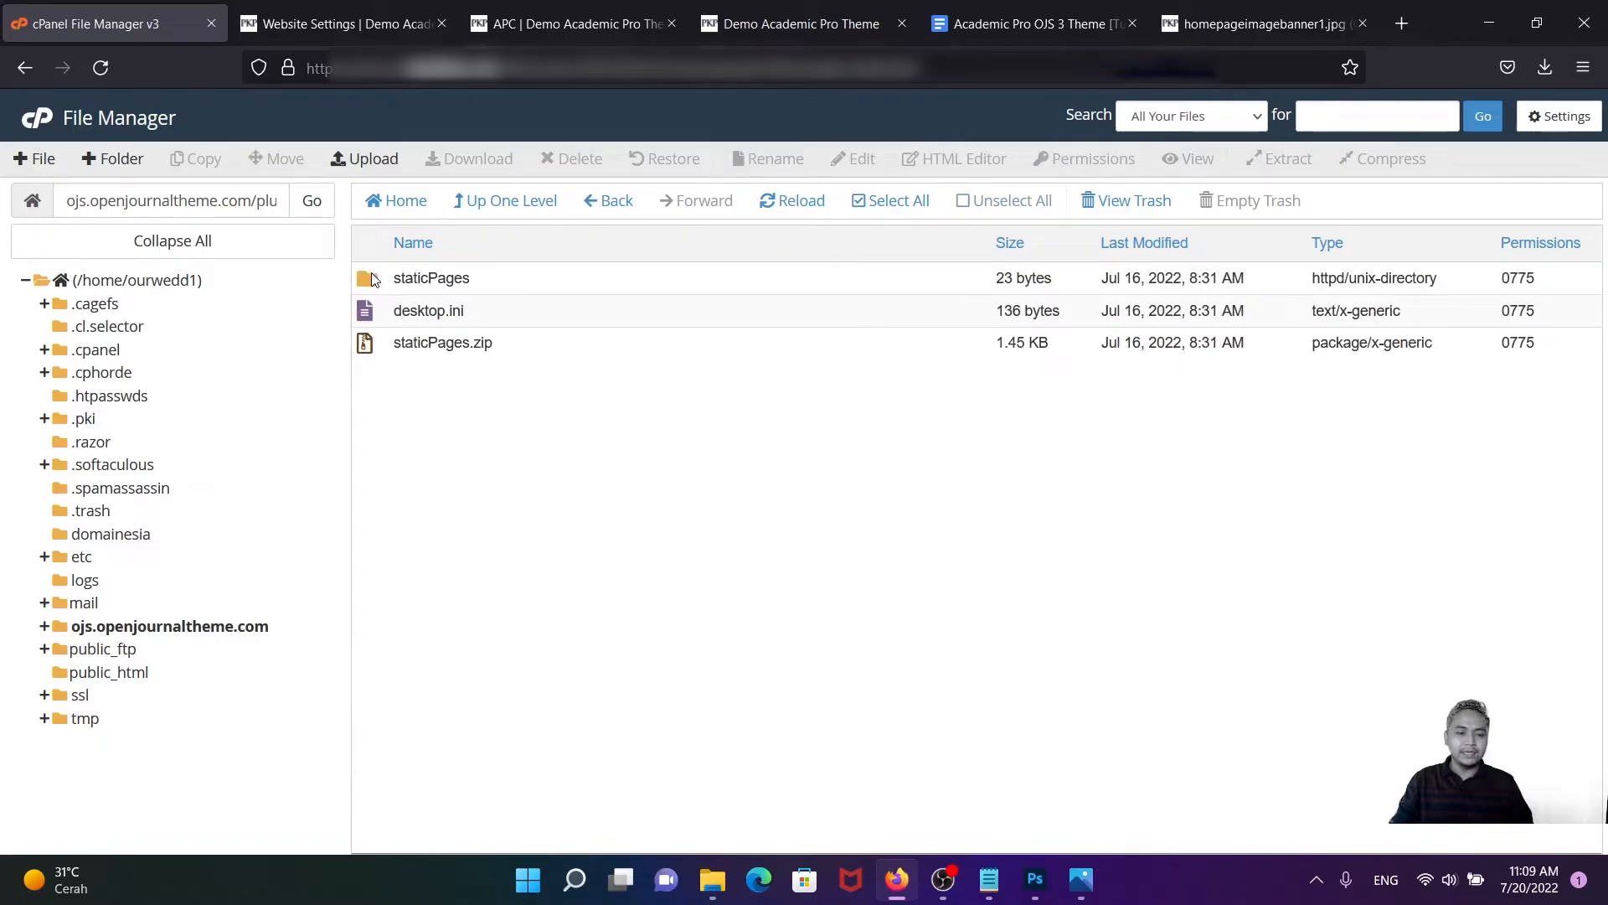
pyautogui.click(369, 280)
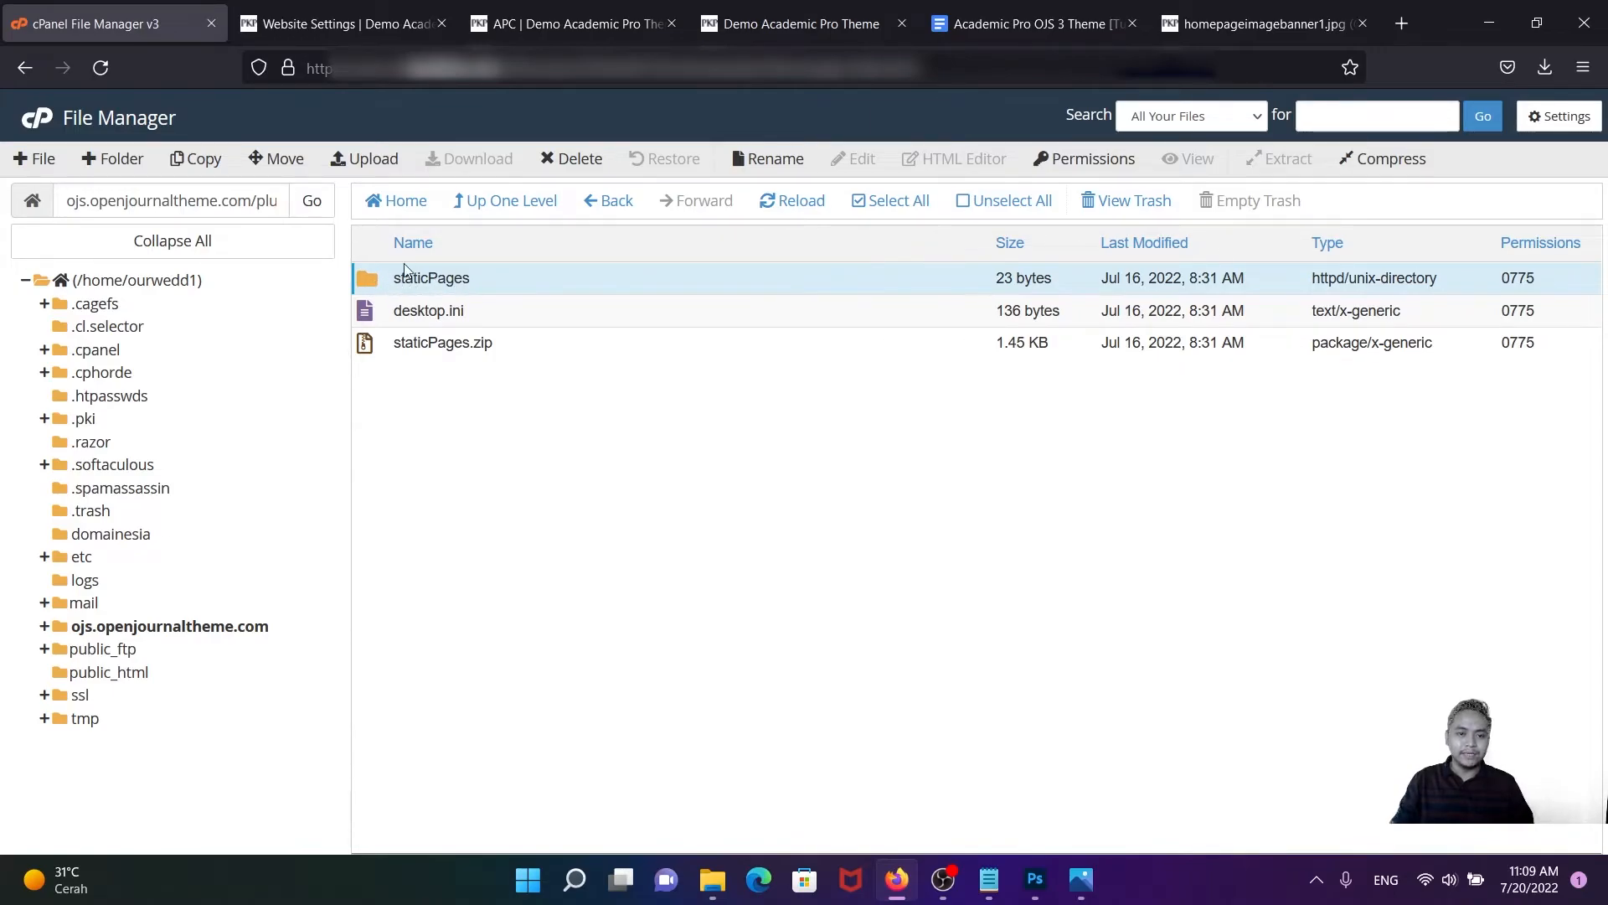
# - Return to the APC page and examine how its content area is laid out
pyautogui.click(350, 21)
pyautogui.click(511, 25)
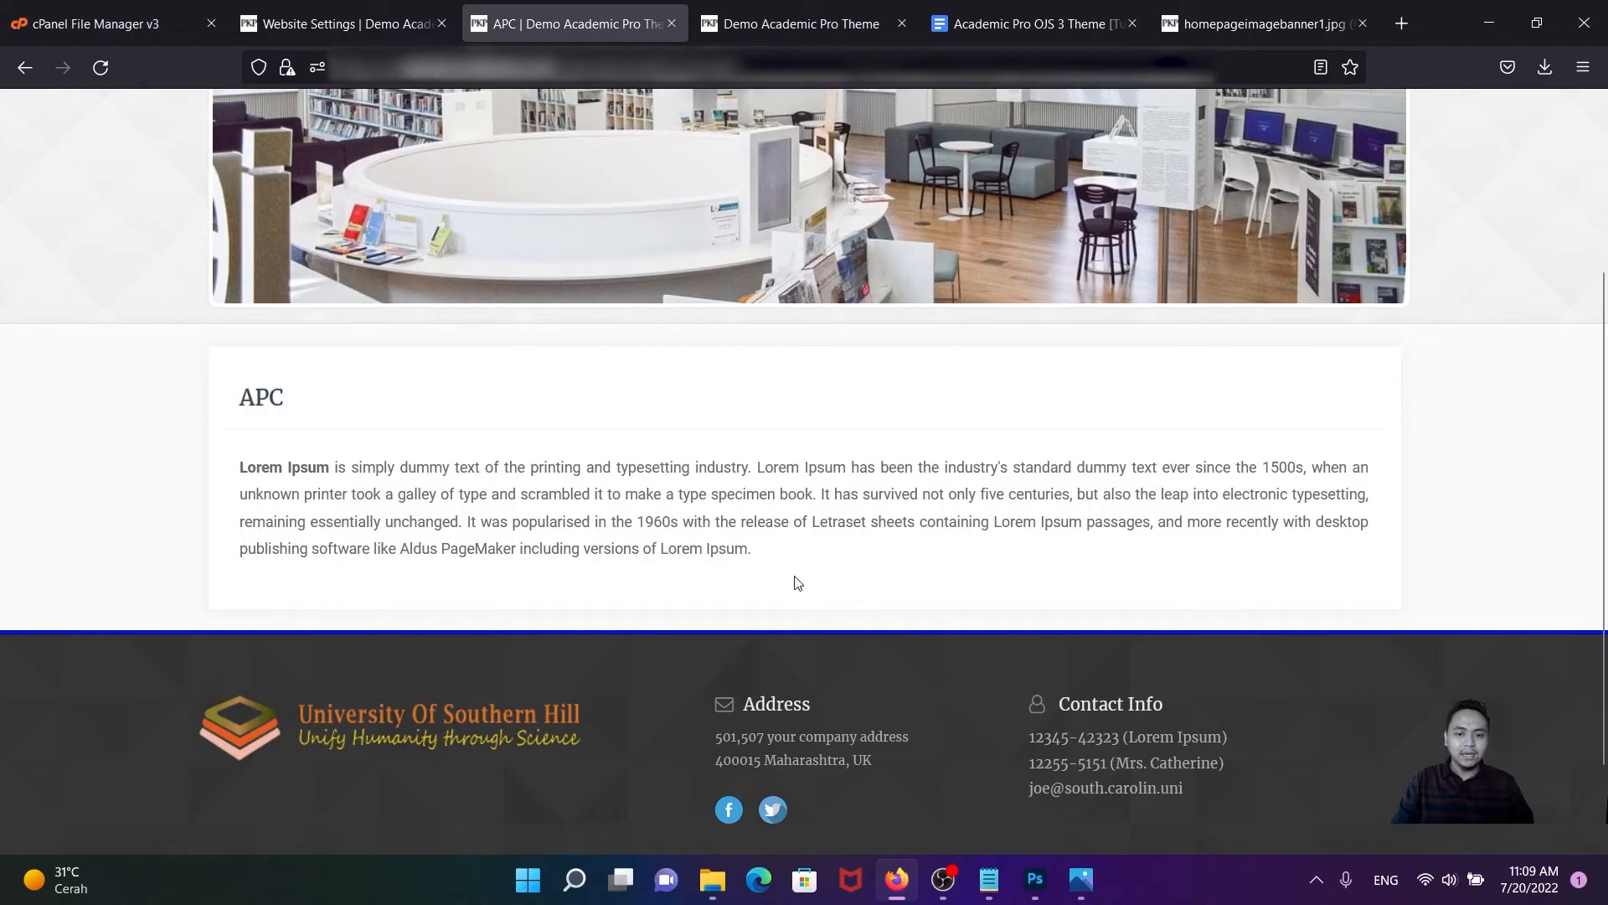
pyautogui.scroll(2, 766, 462)
pyautogui.scroll(-2, 826, 538)
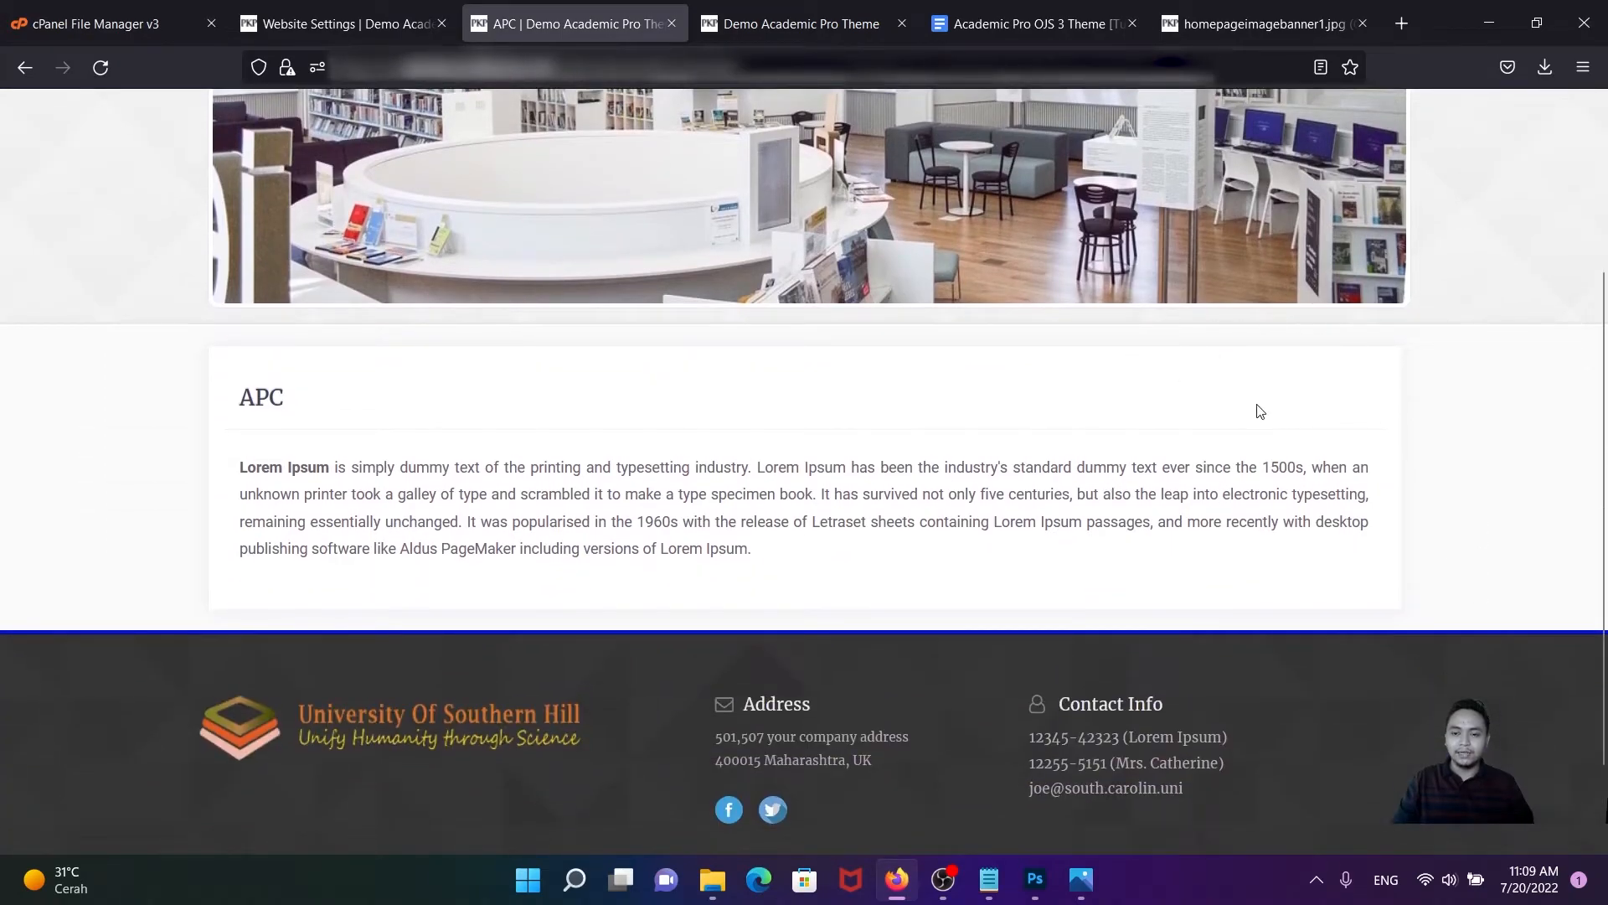
# - Delete the staticPages folder from the theme's templates/plugins/generic directory in cPanel File Manager
pyautogui.click(109, 23)
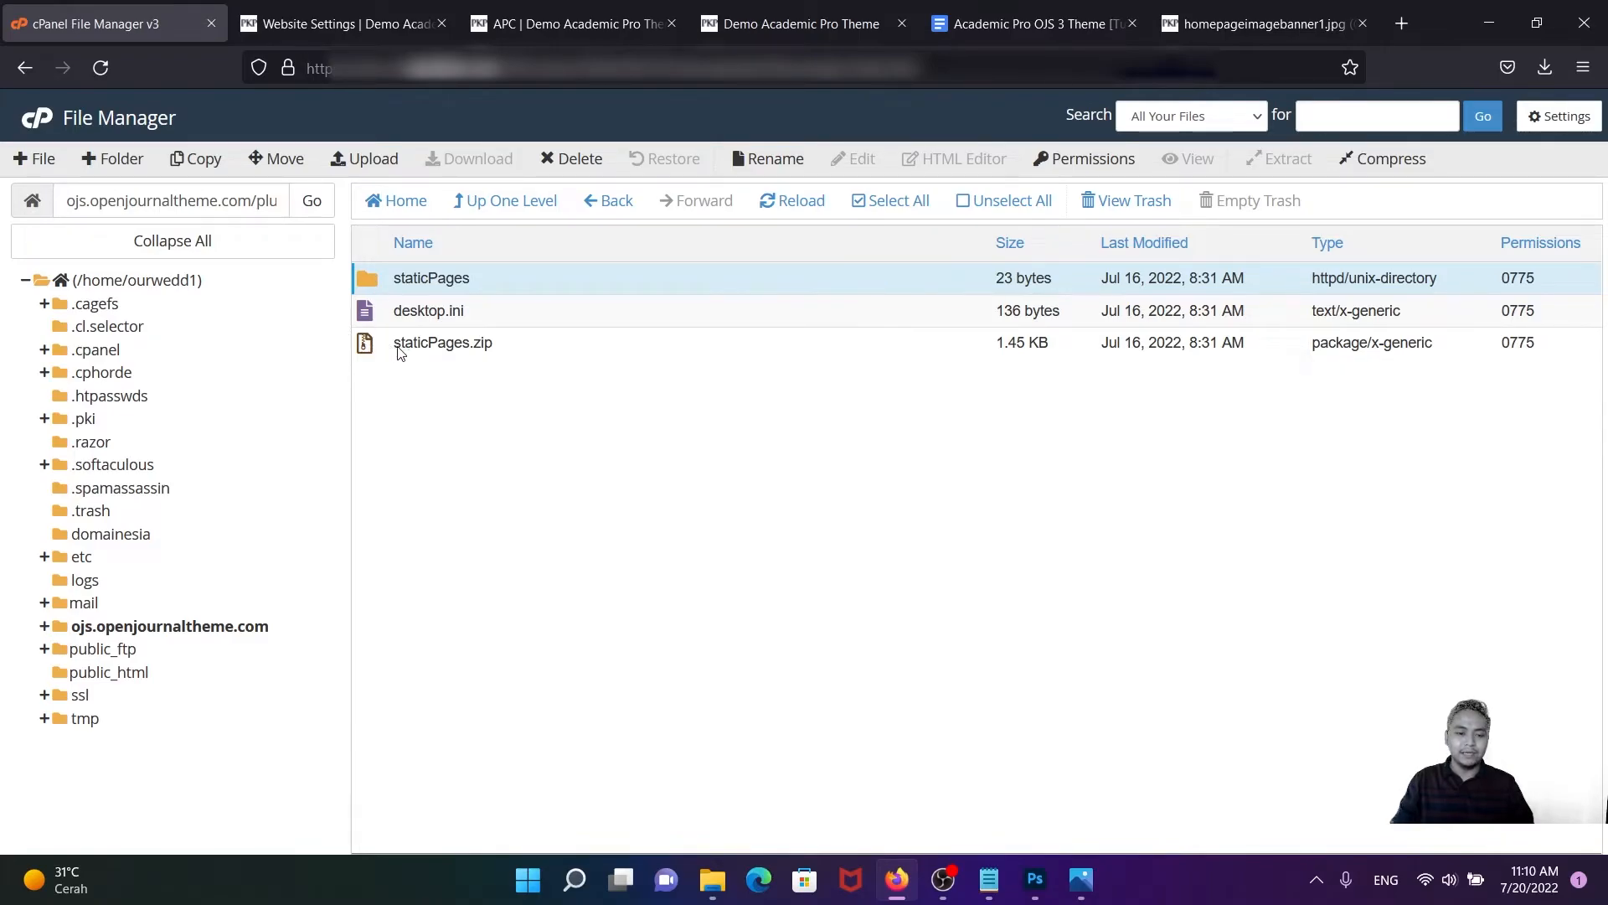
pyautogui.rightClick(372, 279)
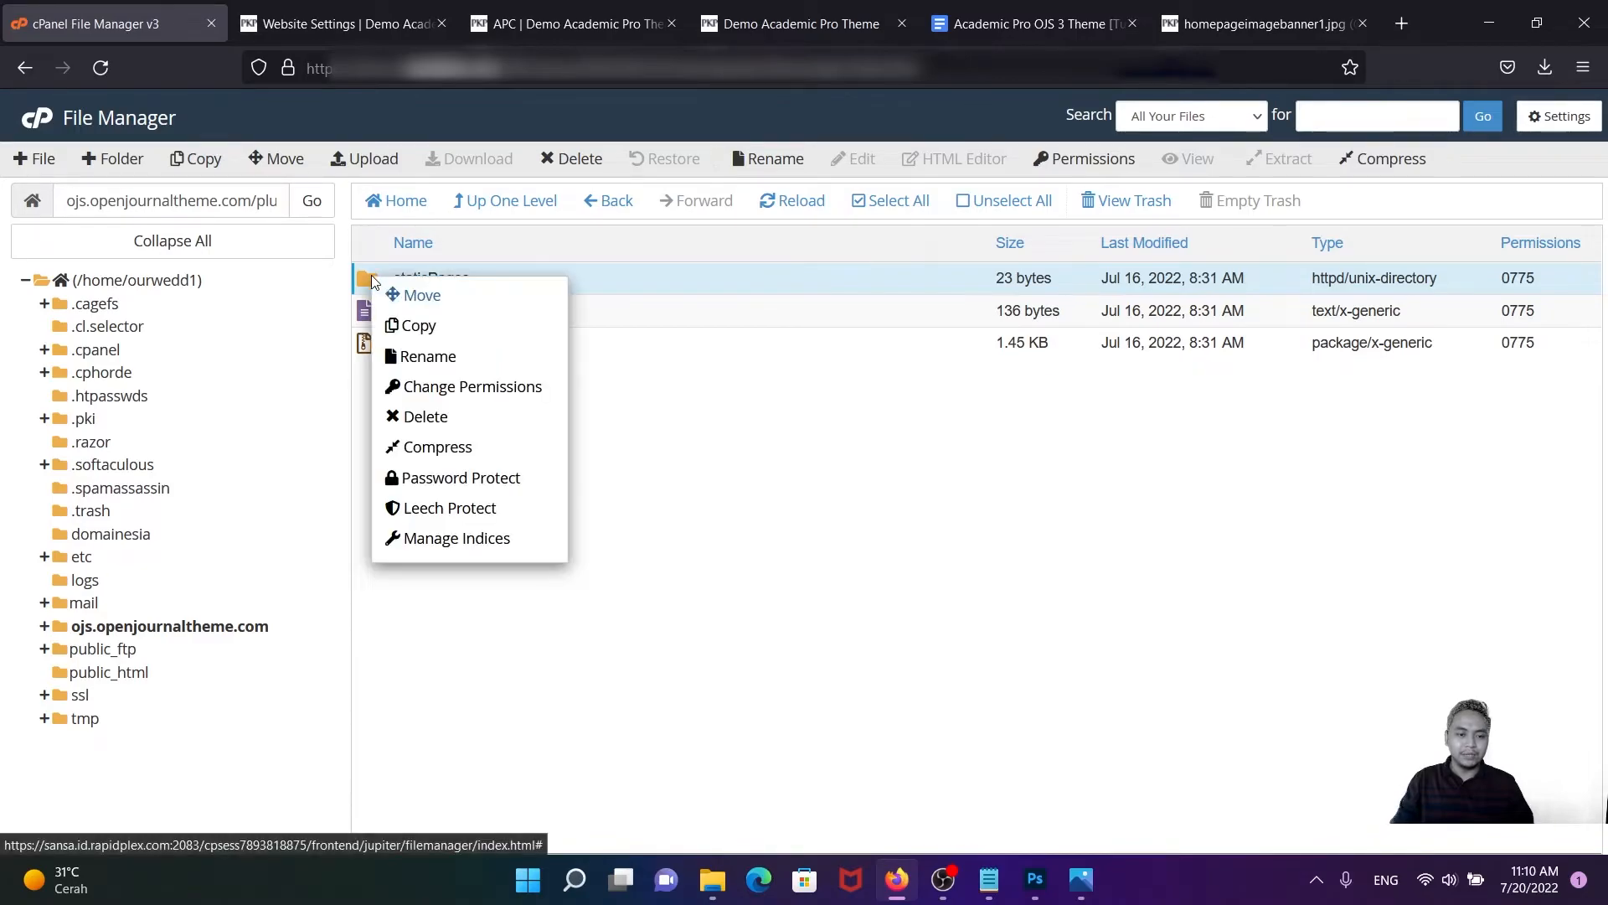
pyautogui.click(419, 416)
pyautogui.click(642, 495)
pyautogui.click(982, 544)
# - Return to the APC page, reload it and check the layout of its content area
pyautogui.click(722, 25)
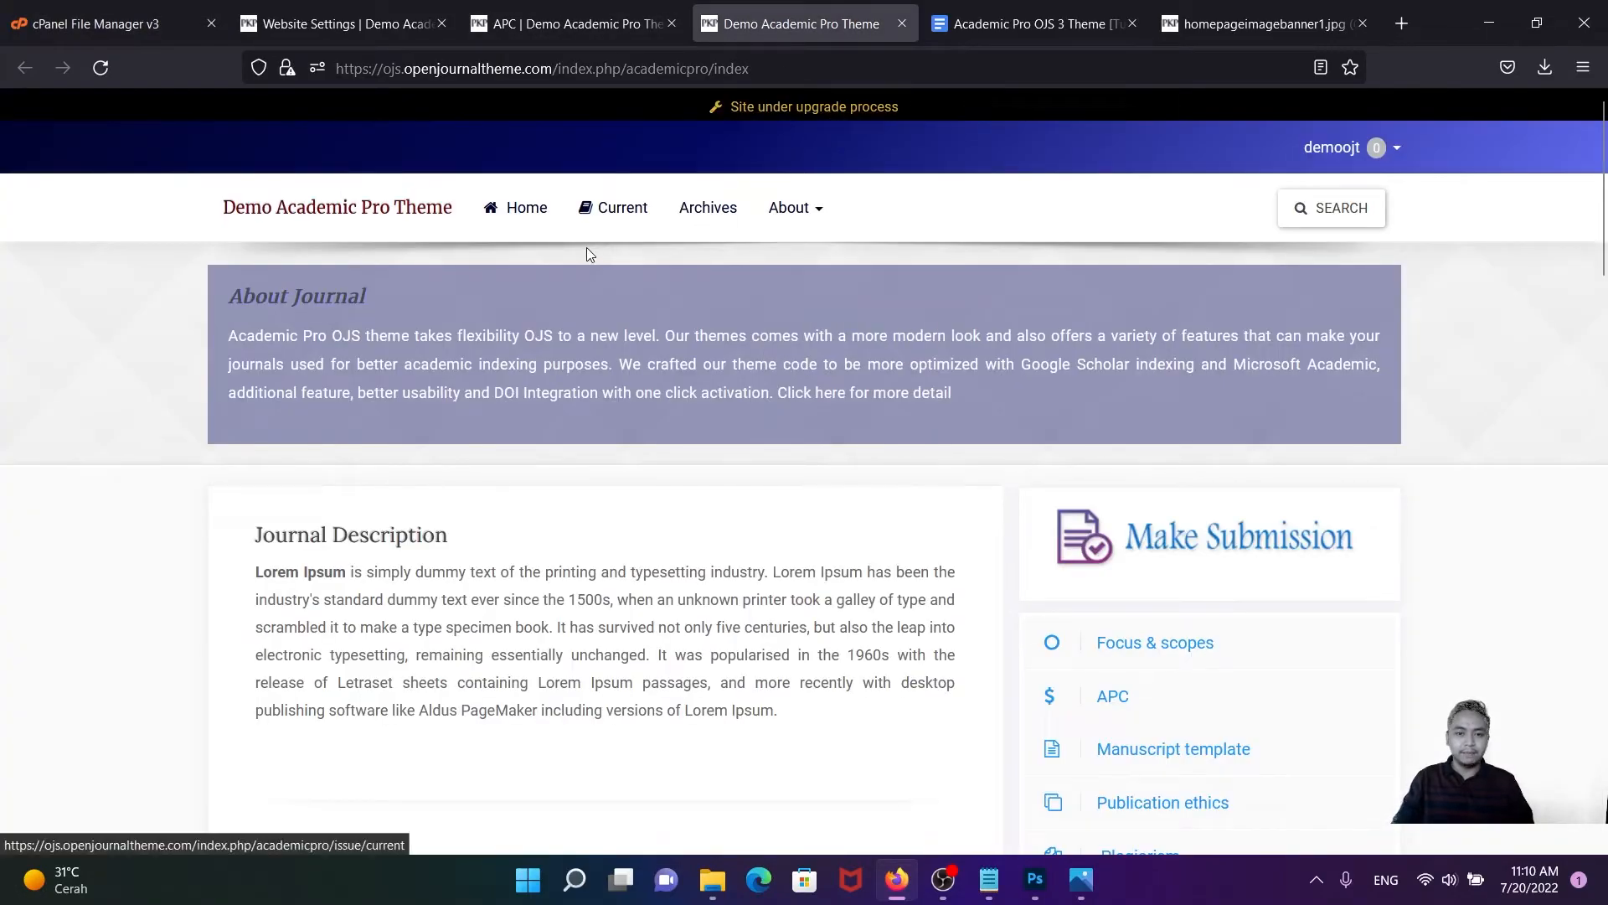
pyautogui.click(545, 21)
pyautogui.scroll(5, 586, 293)
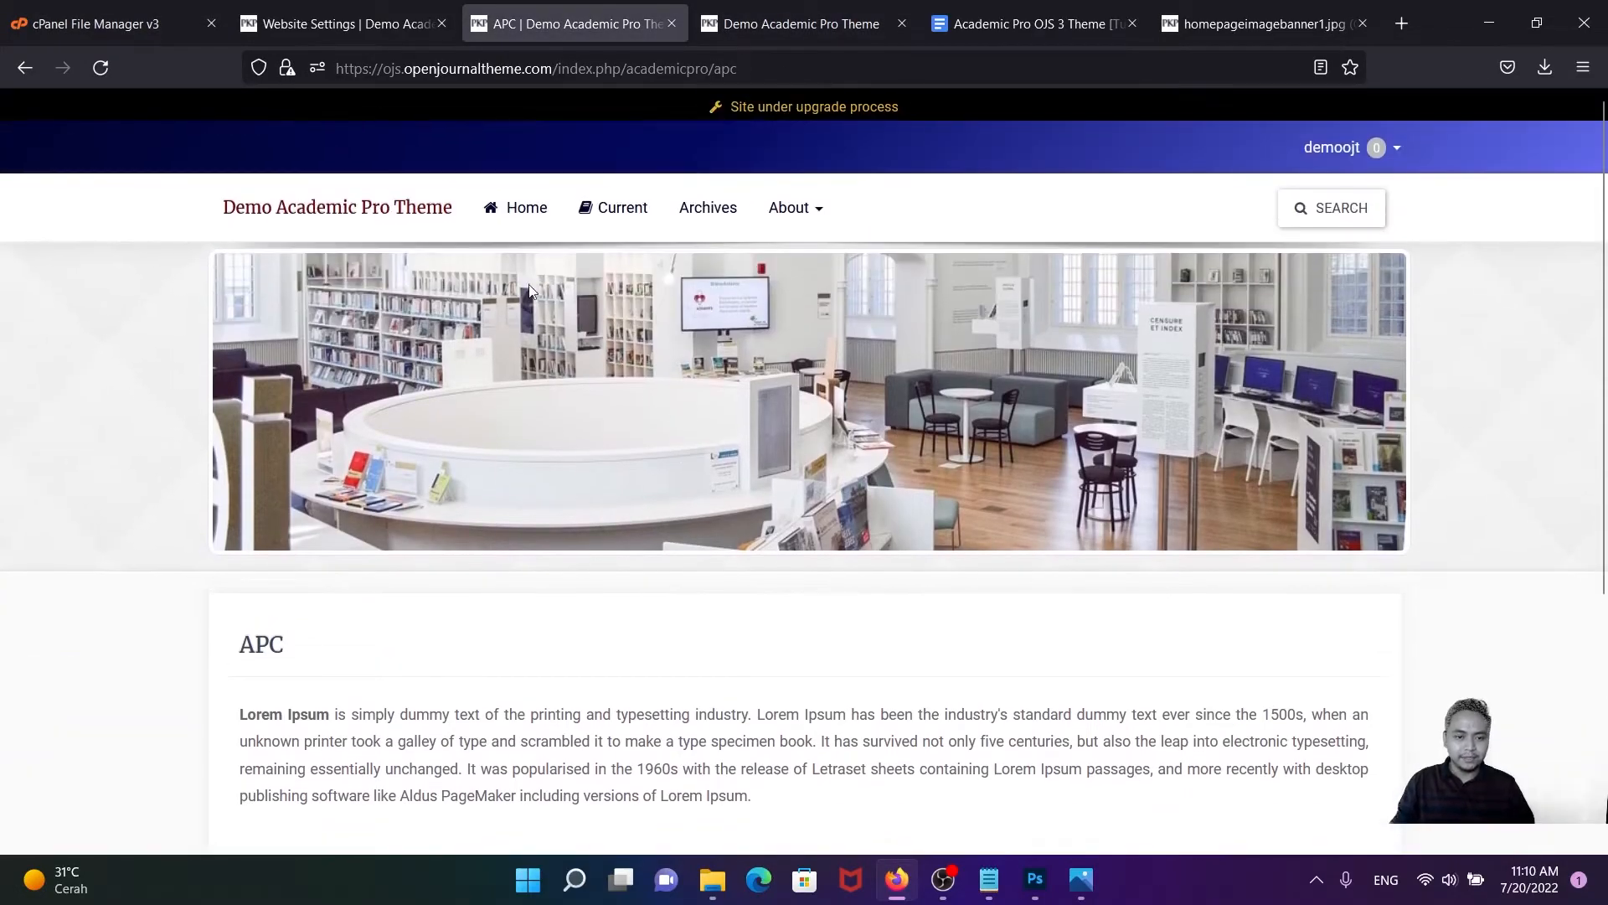
pyautogui.scroll(-2, 585, 398)
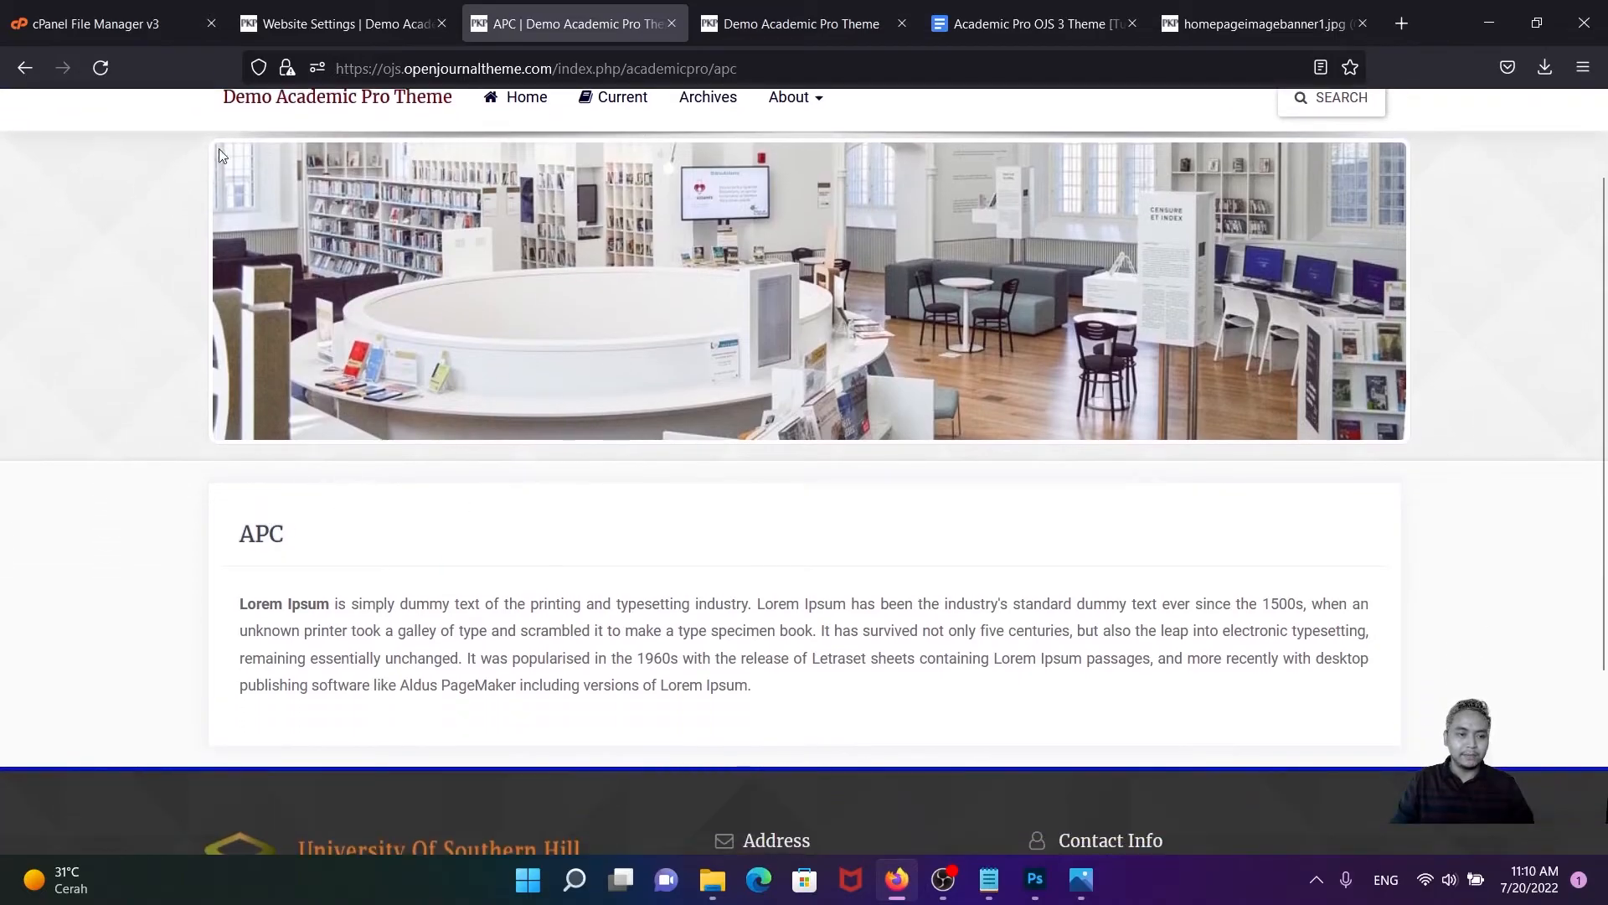
pyautogui.click(110, 68)
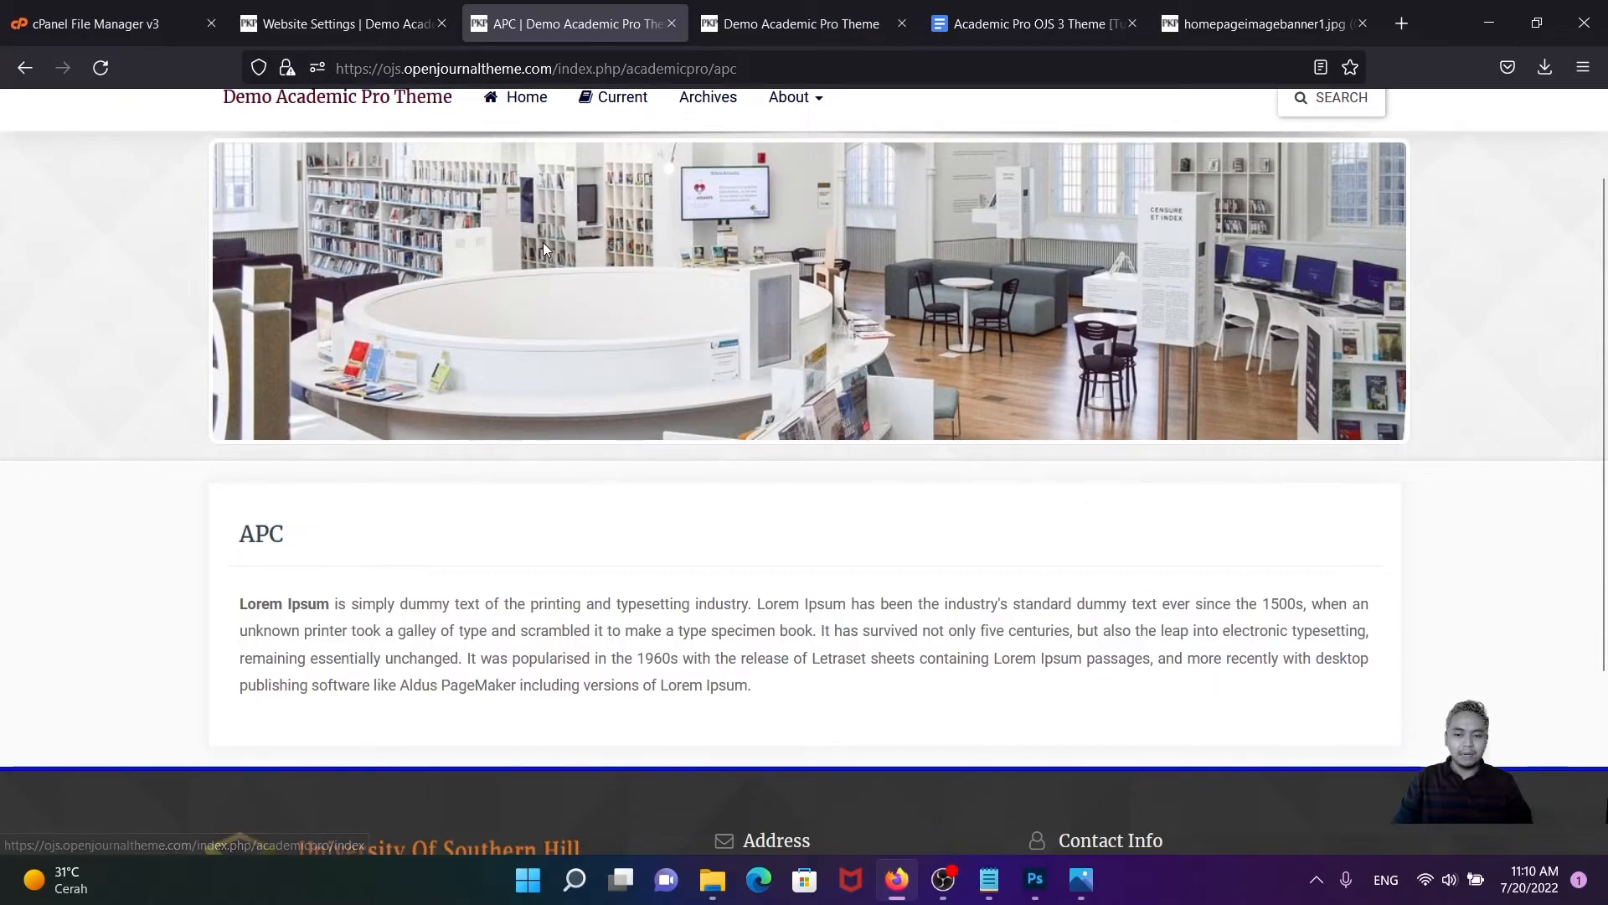
# - Open the OJS site Administration page and clear the data caches and the template cache
pyautogui.click(341, 22)
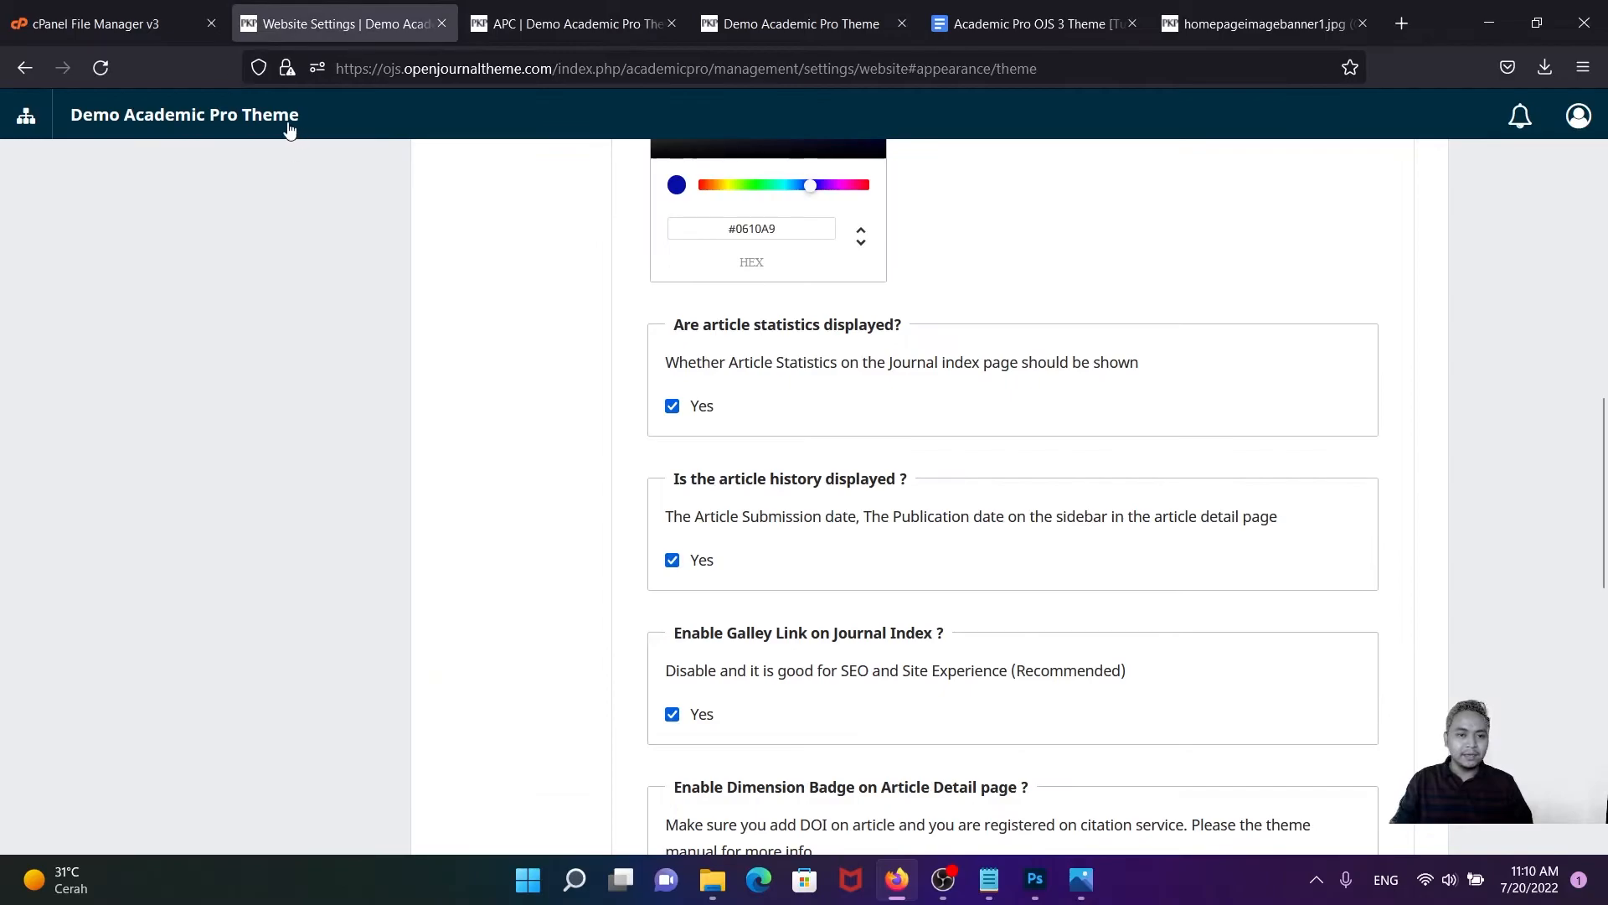
pyautogui.scroll(10, 340, 254)
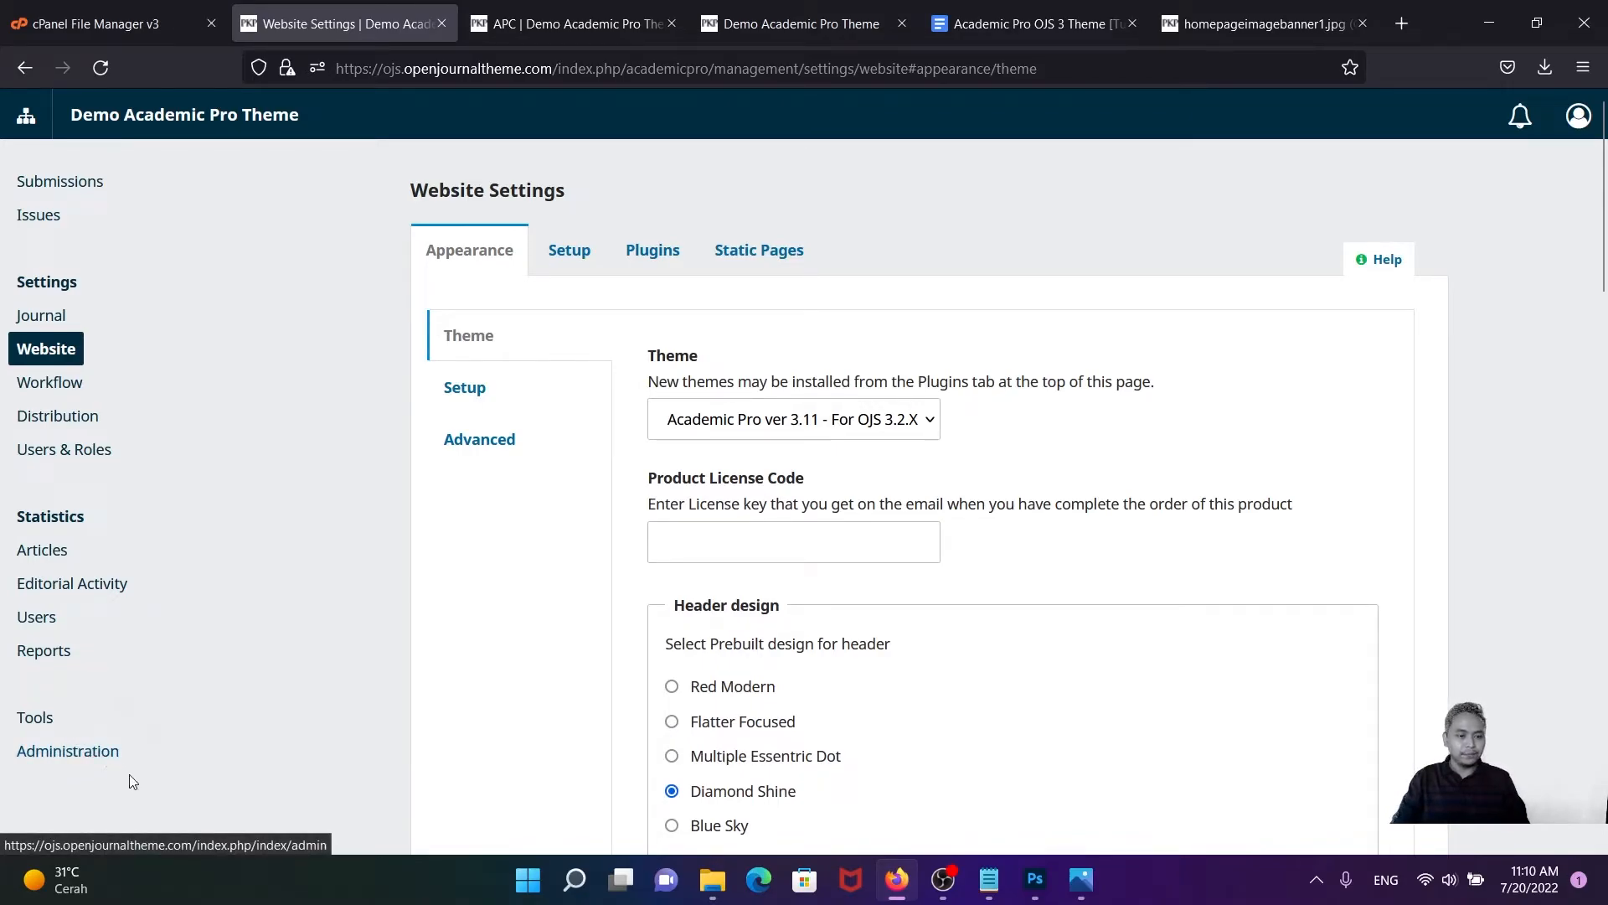
pyautogui.click(84, 759)
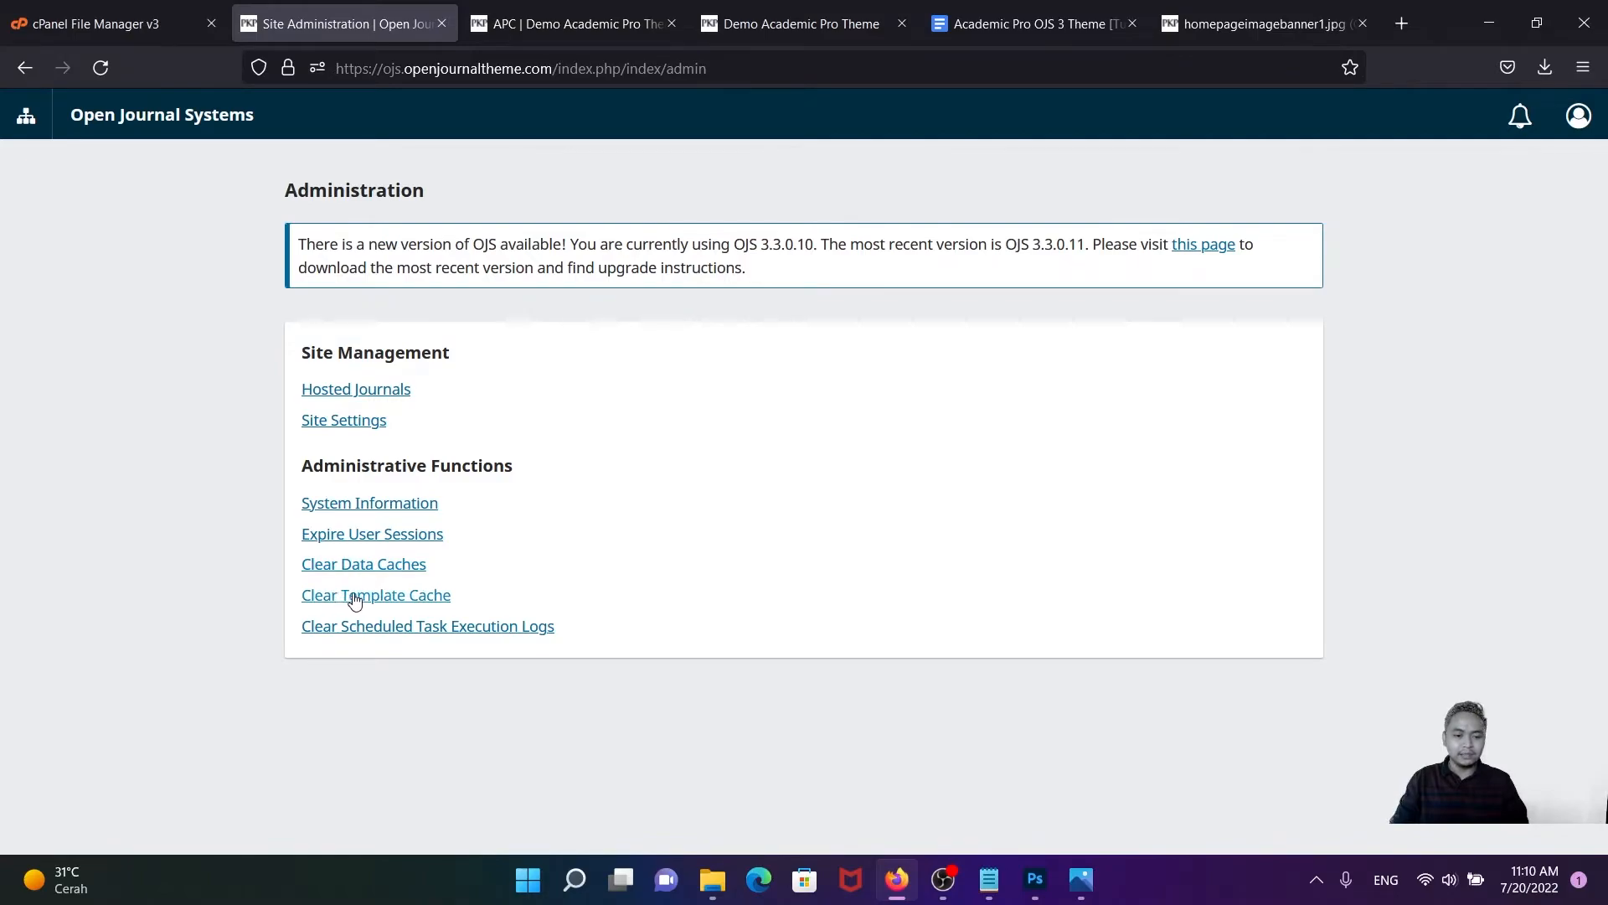
pyautogui.click(353, 571)
pyautogui.click(367, 597)
pyautogui.click(903, 506)
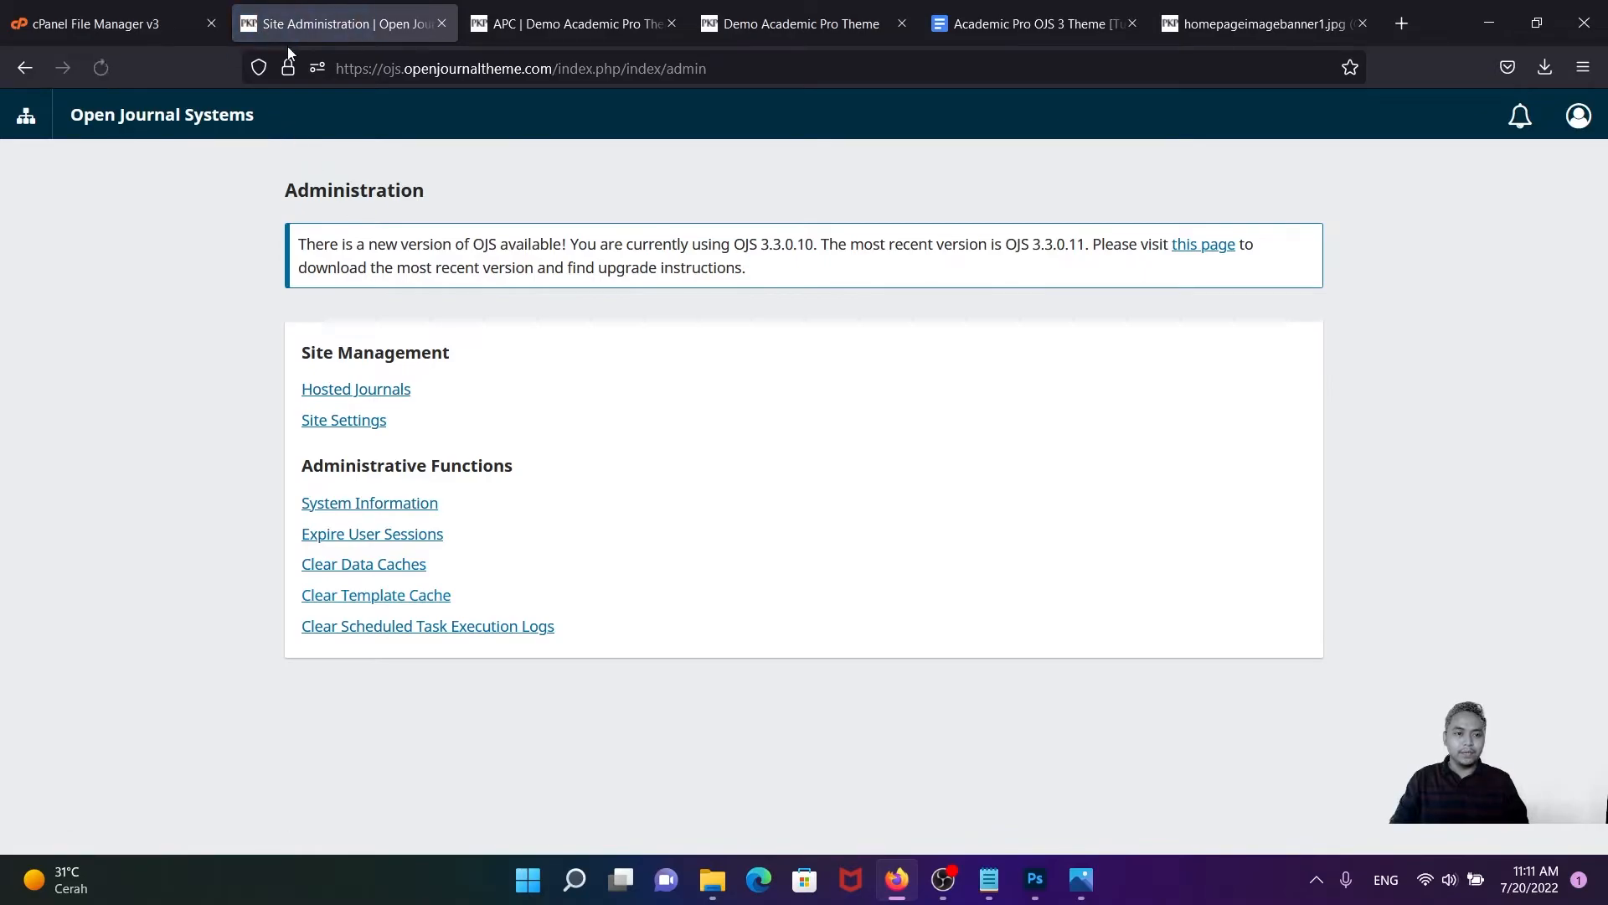
# - Reload the APC page and examine how the content and sidebar are laid out
pyautogui.click(552, 20)
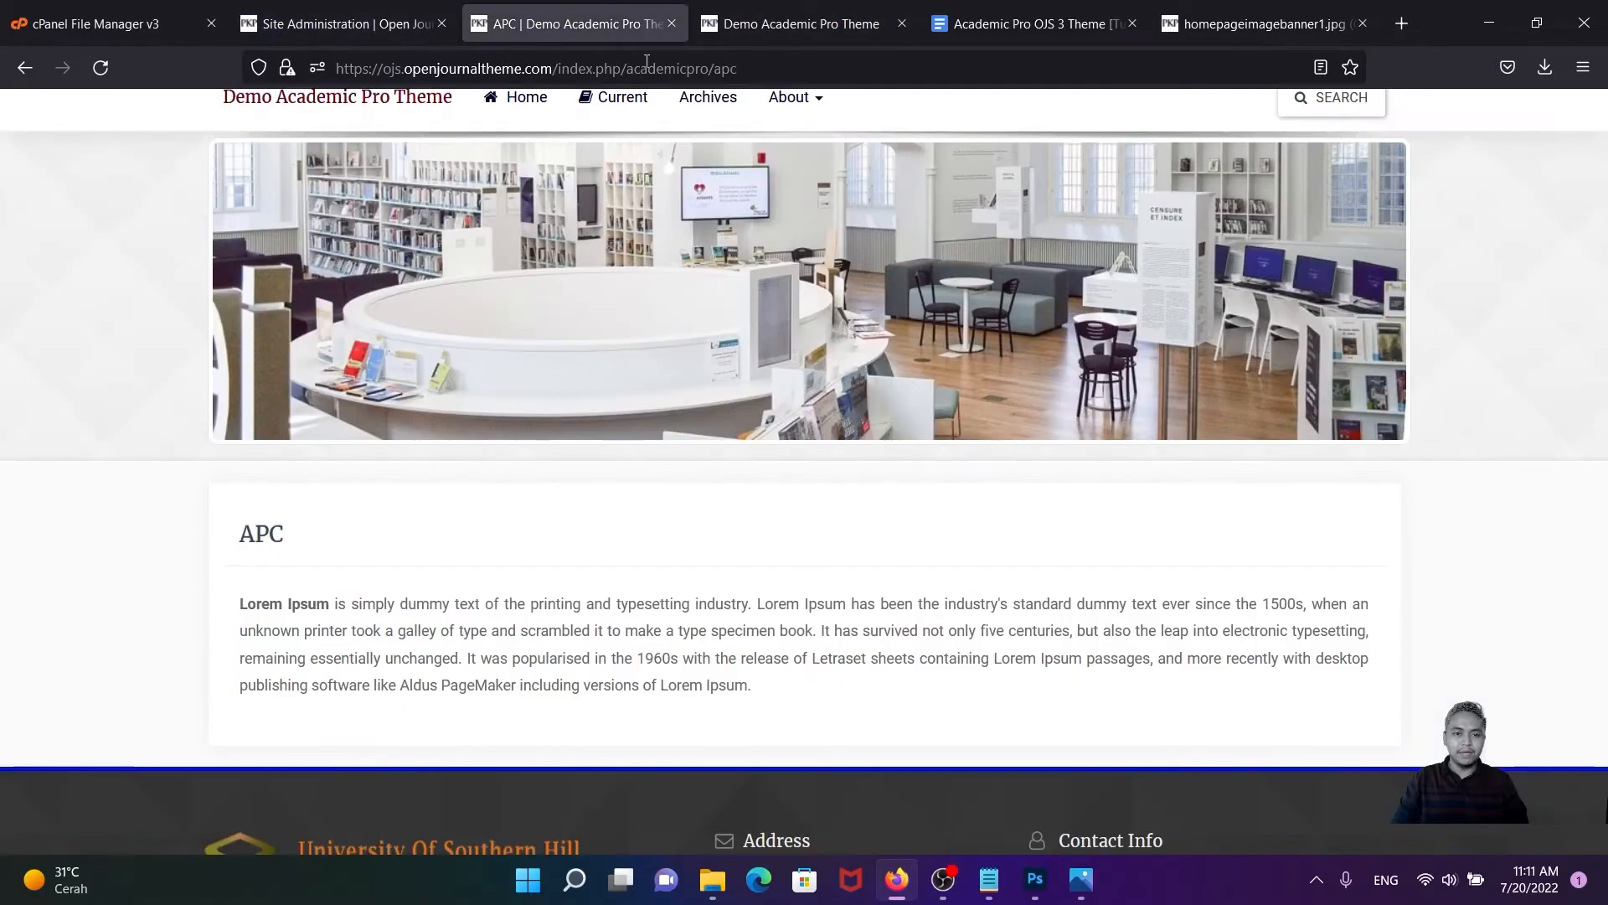
pyautogui.scroll(2, 576, 137)
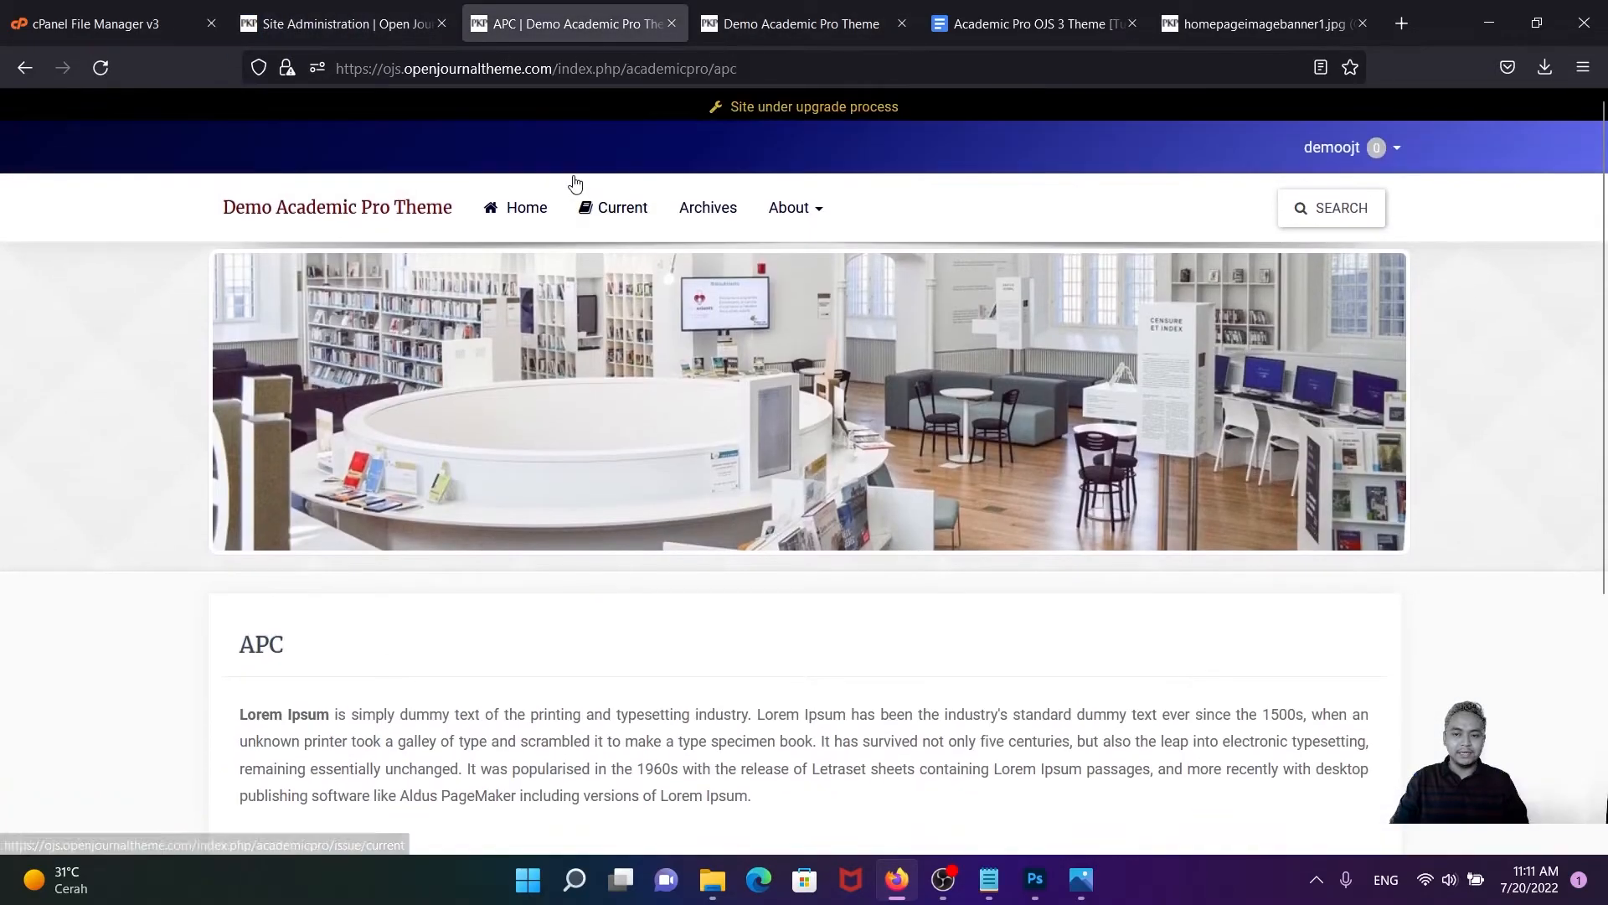
pyautogui.click(101, 68)
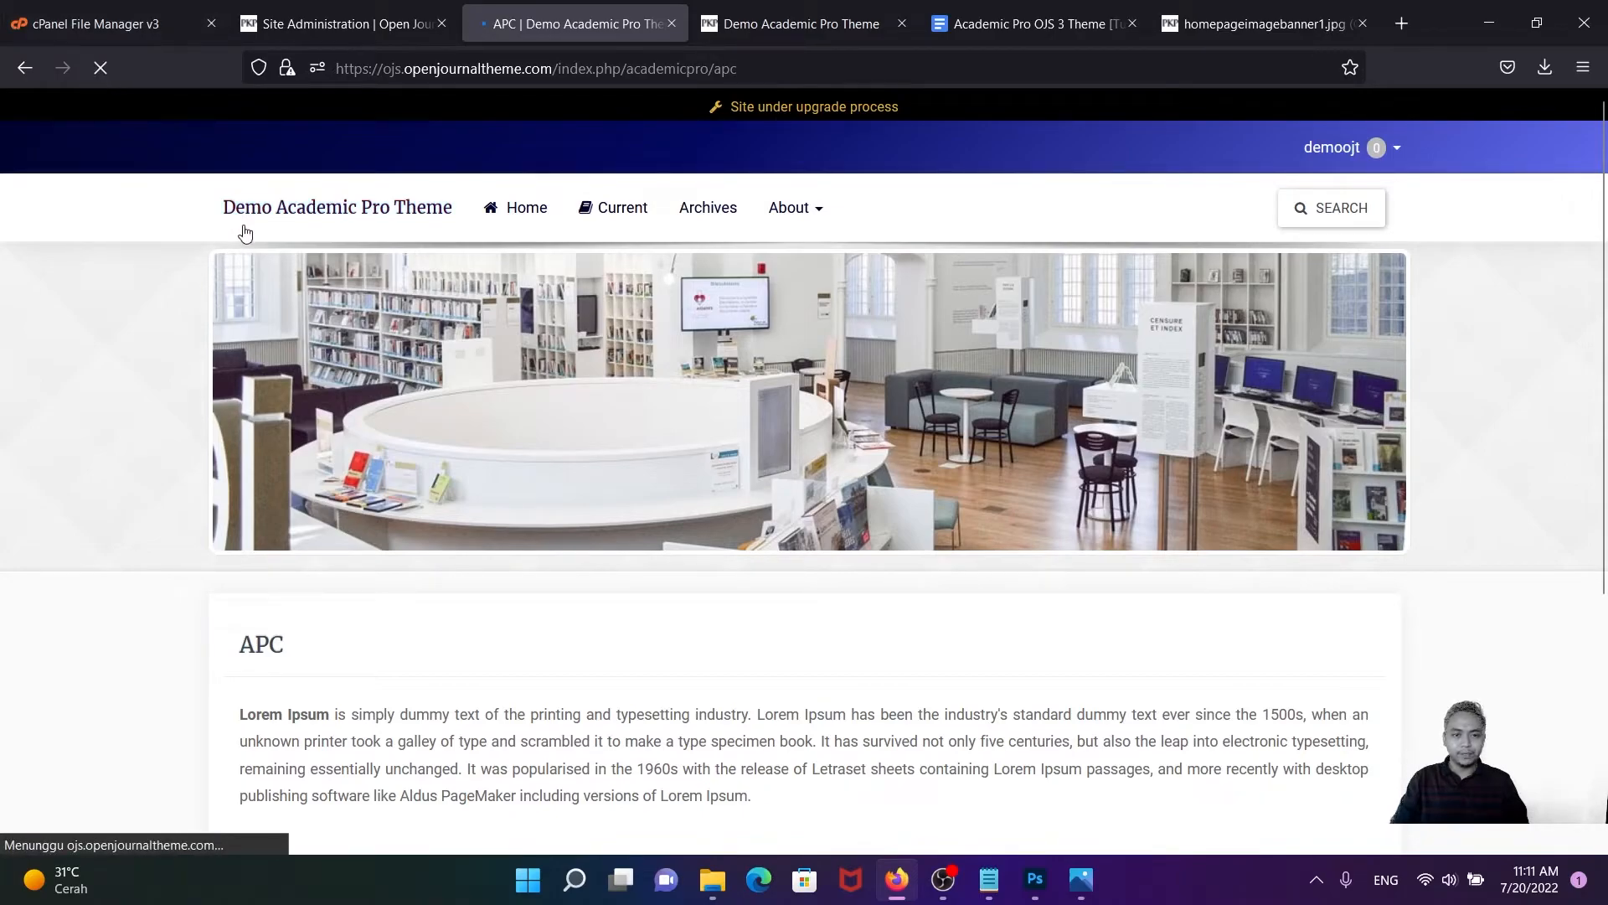
pyautogui.scroll(-5, 775, 262)
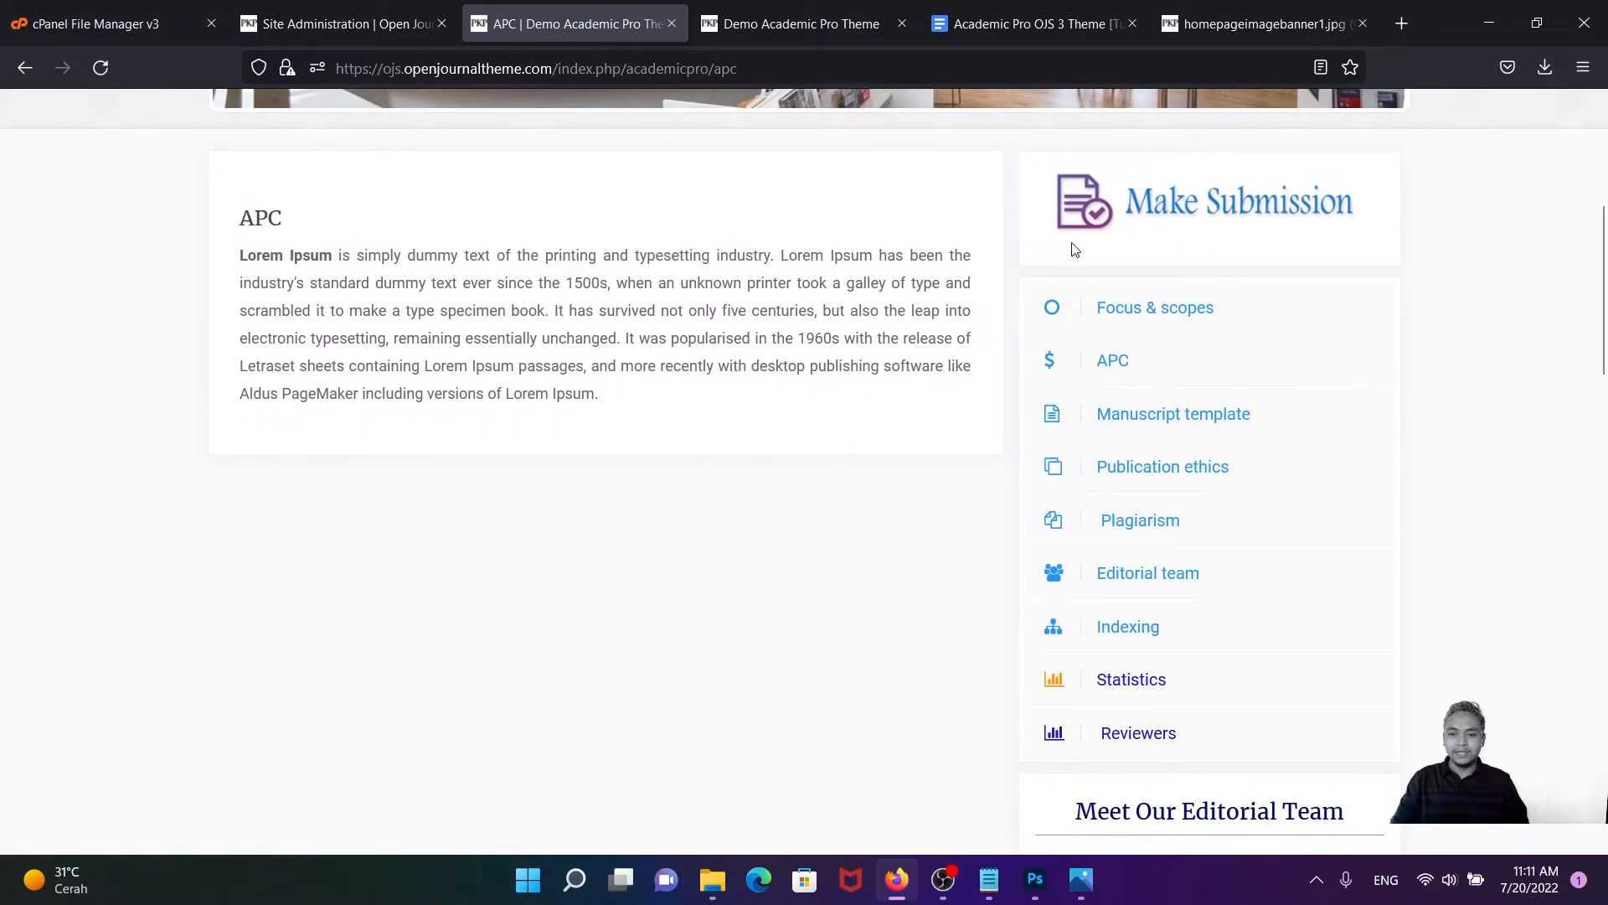
pyautogui.scroll(1, 923, 345)
pyautogui.scroll(2, 765, 394)
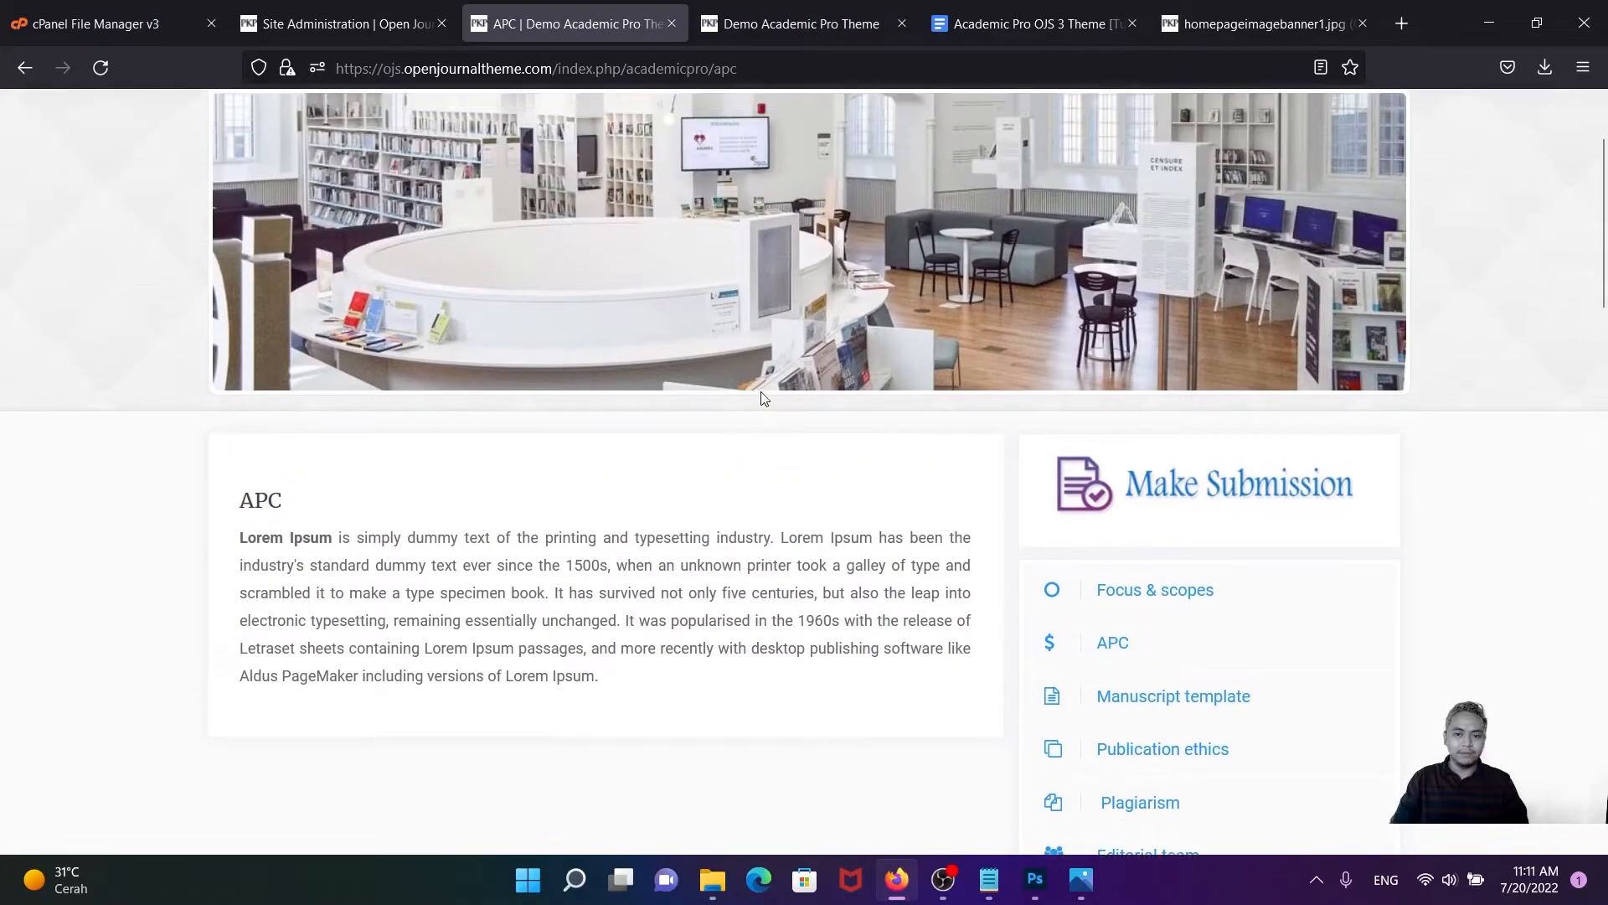
pyautogui.scroll(-1, 779, 460)
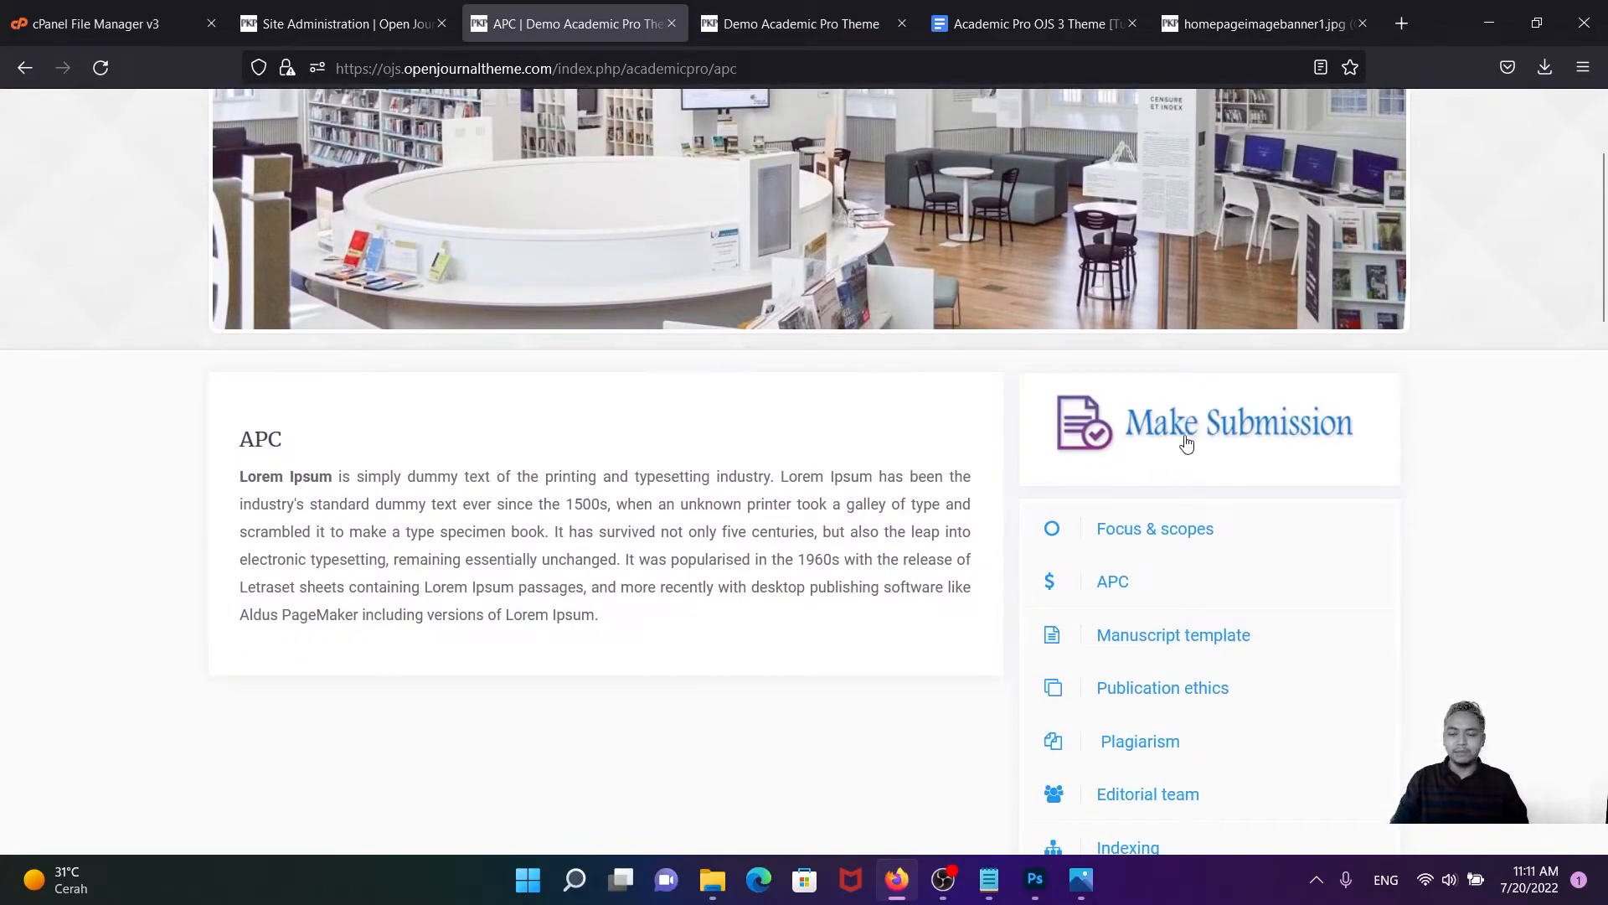
pyautogui.scroll(-2, 1193, 444)
pyautogui.scroll(2, 1148, 503)
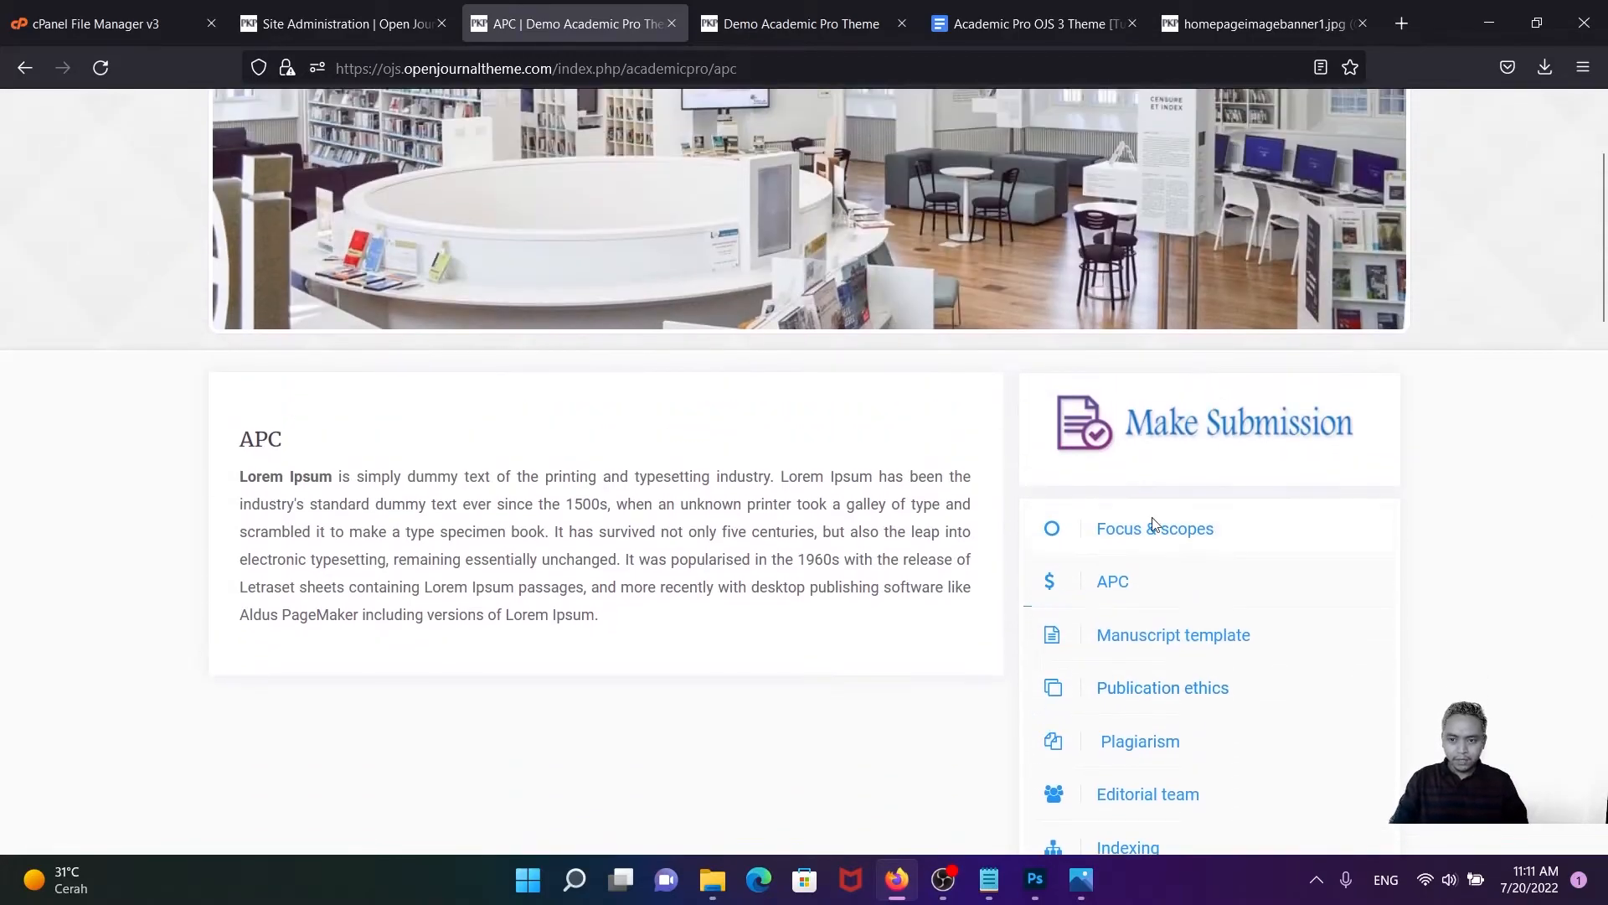
pyautogui.scroll(1, 871, 416)
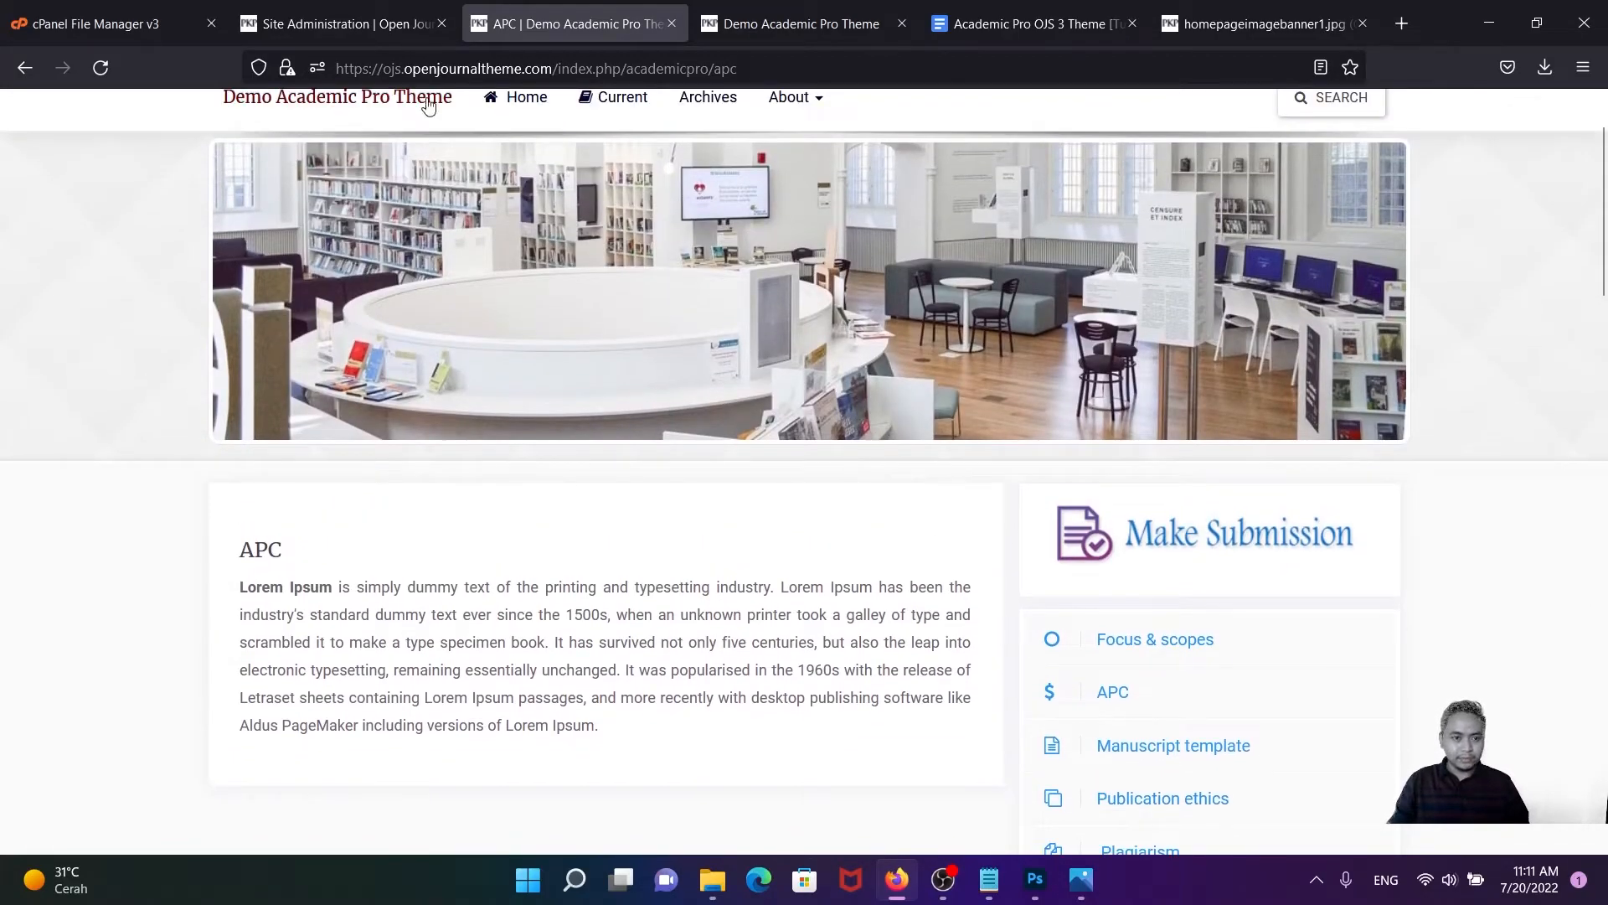
# - Review the cache clearing functions on the Administration page, then inspect the APC page's banner, content and sidebar again
pyautogui.click(338, 31)
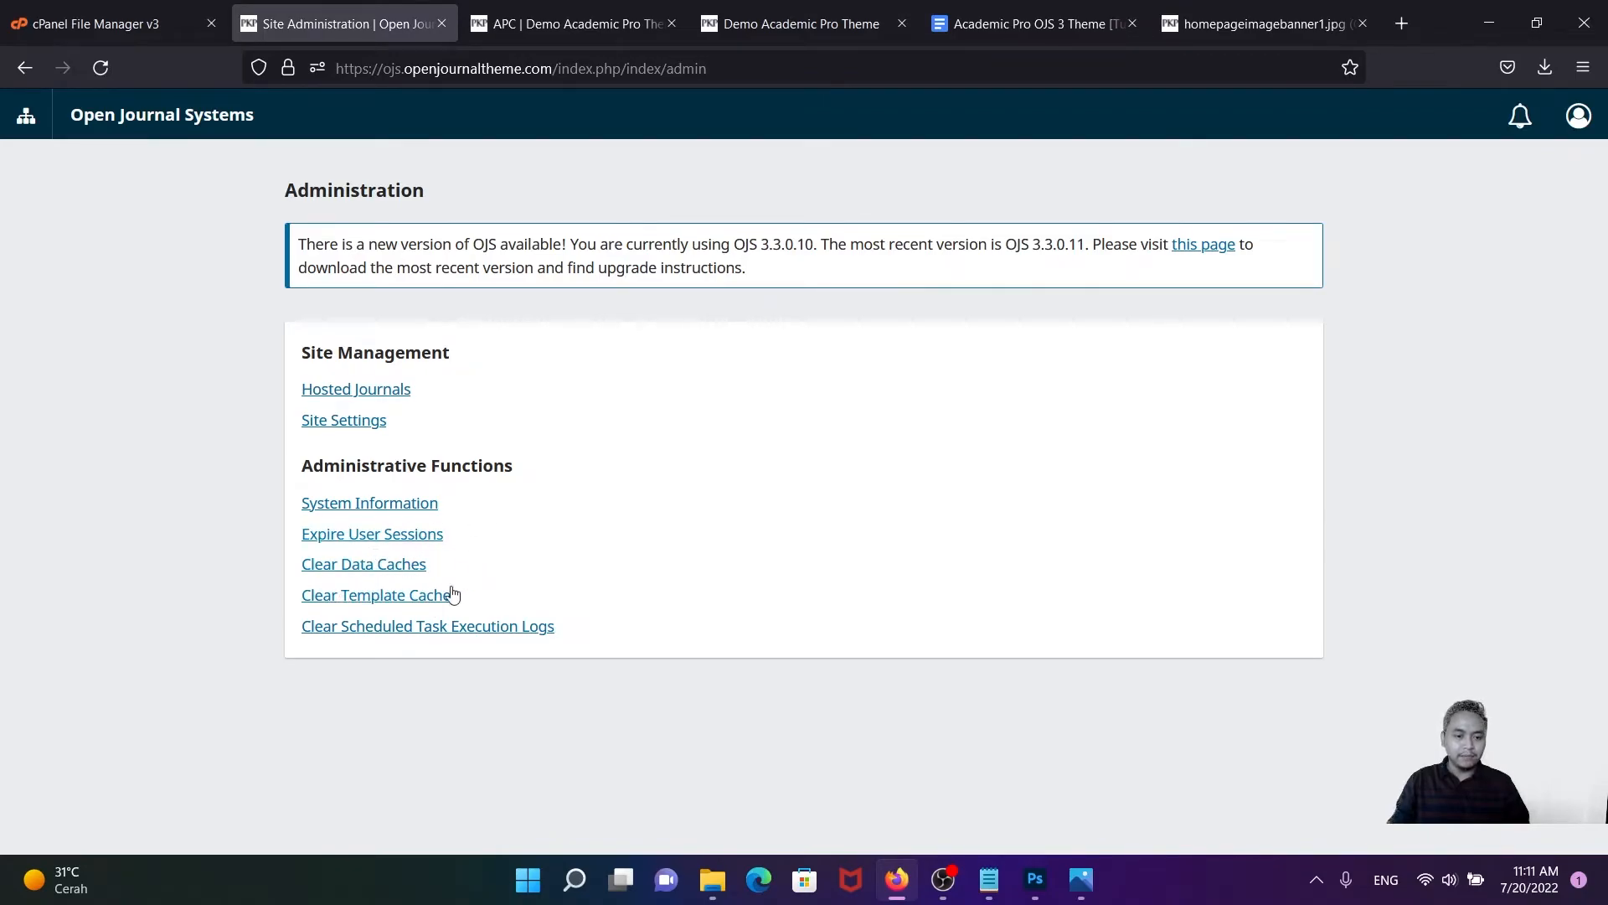
pyautogui.click(520, 20)
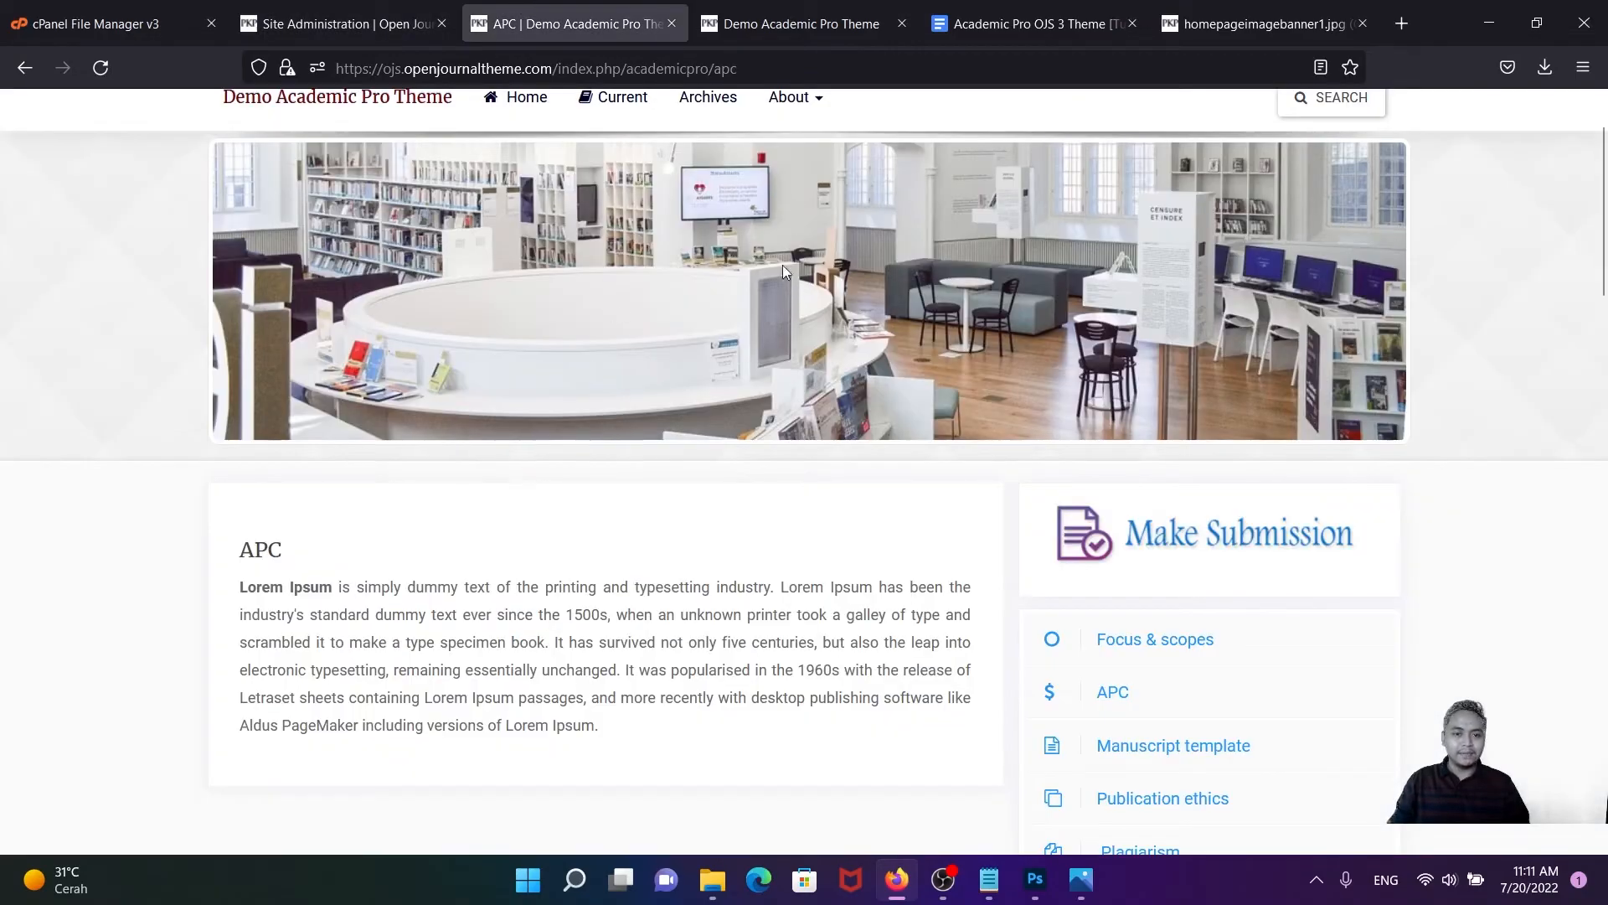
pyautogui.scroll(2, 793, 273)
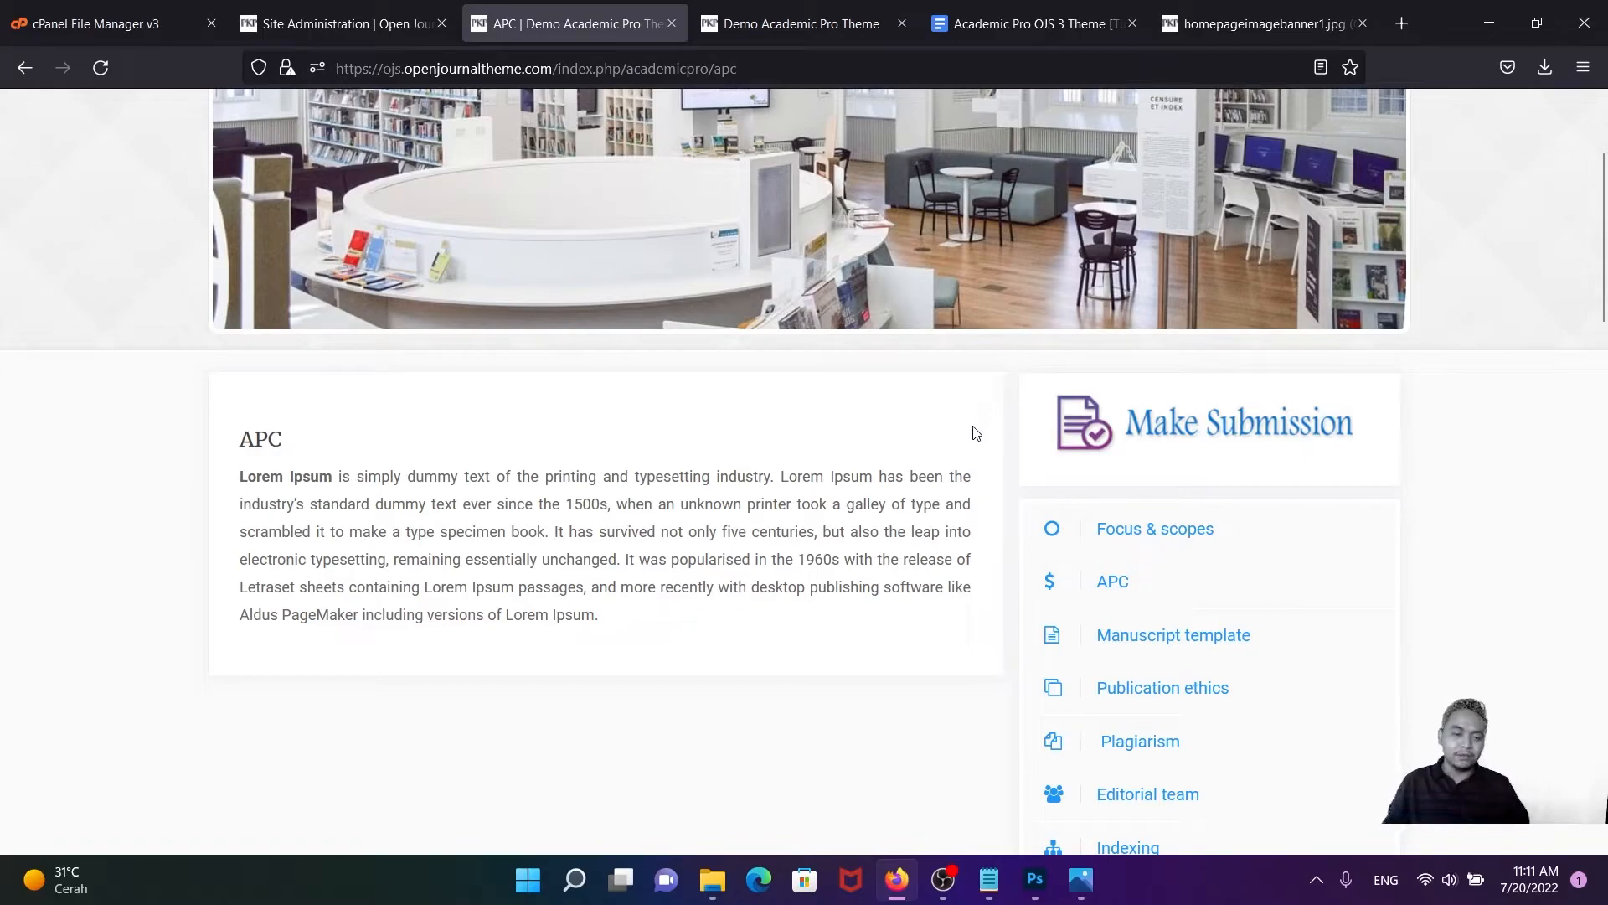
pyautogui.scroll(3, 980, 431)
pyautogui.scroll(2, 988, 471)
pyautogui.scroll(-5, 987, 479)
pyautogui.scroll(4, 955, 478)
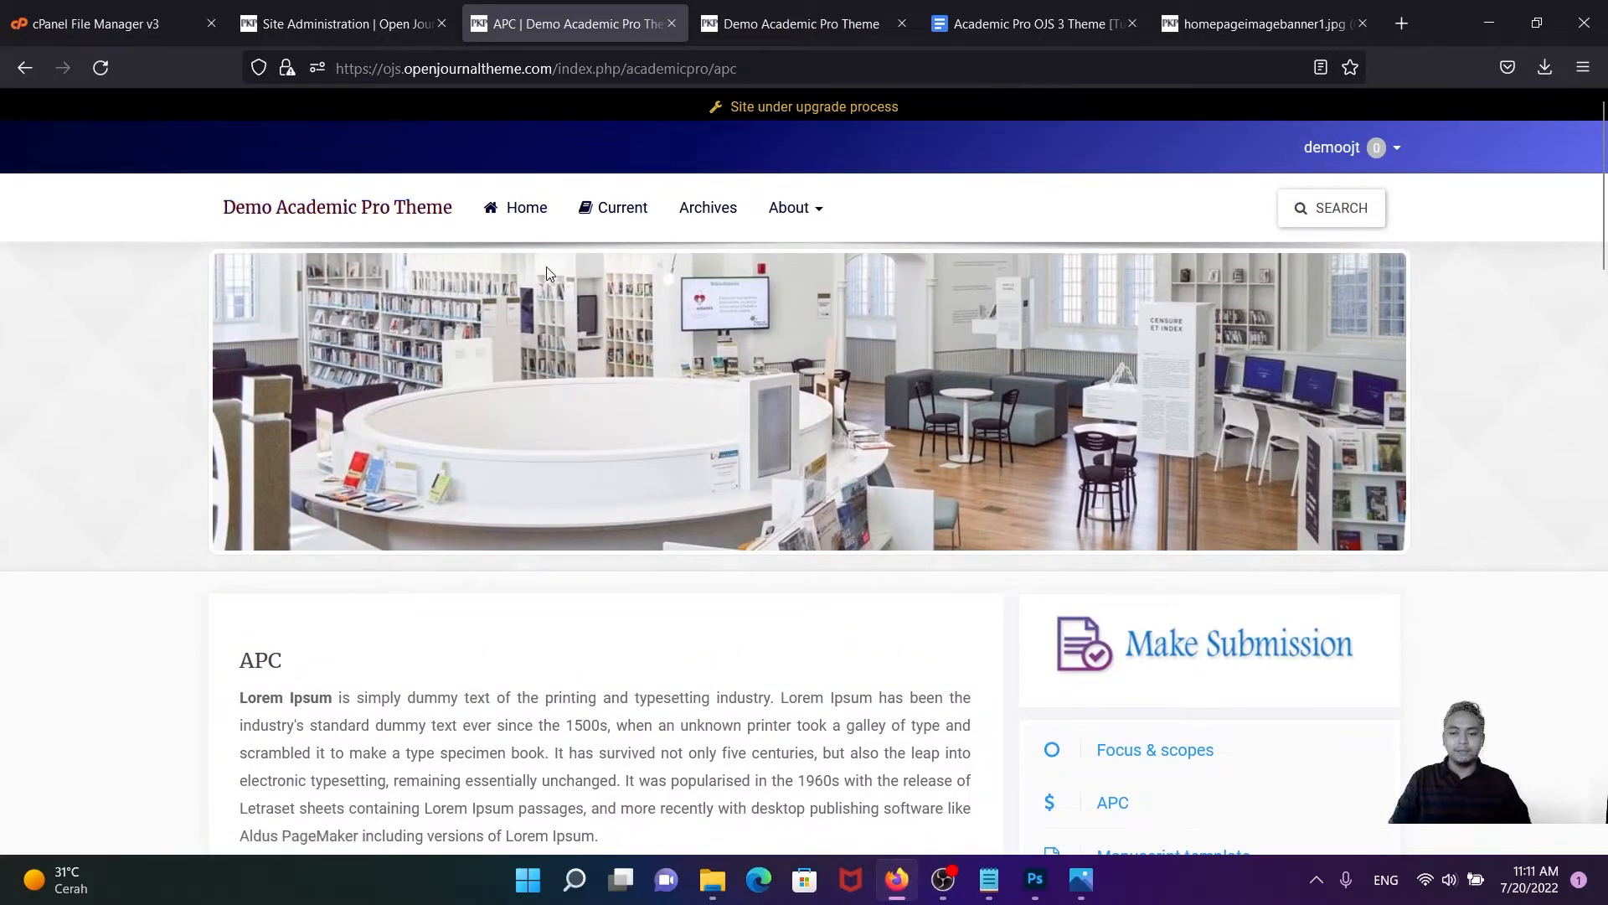
pyautogui.scroll(-2, 546, 267)
pyautogui.scroll(-1, 557, 289)
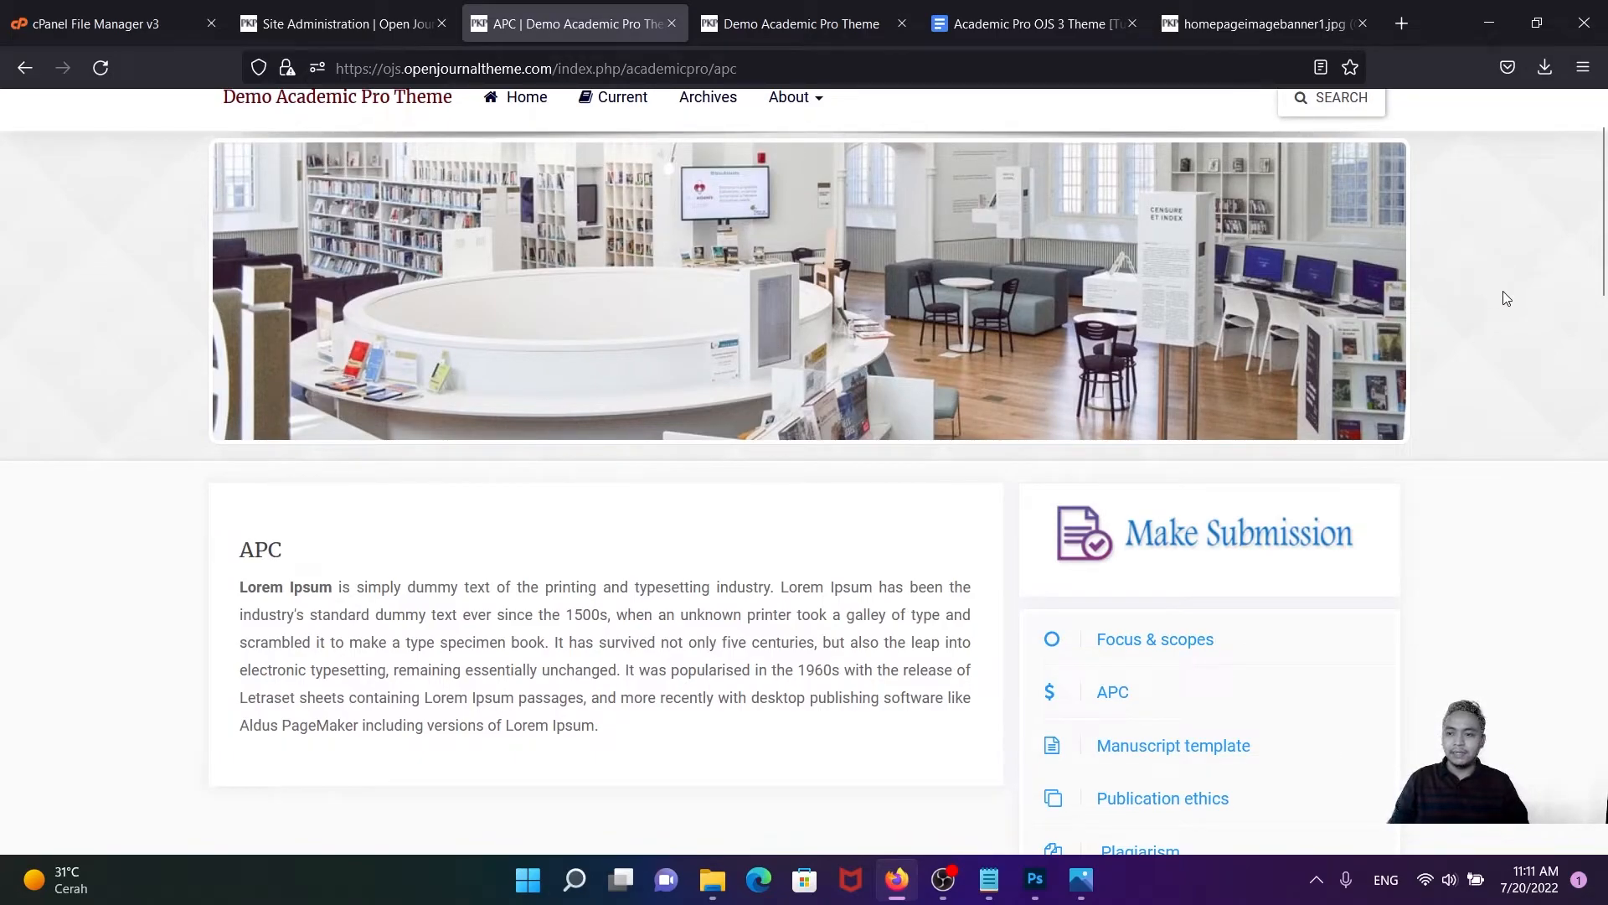
pyautogui.scroll(-3, 1517, 293)
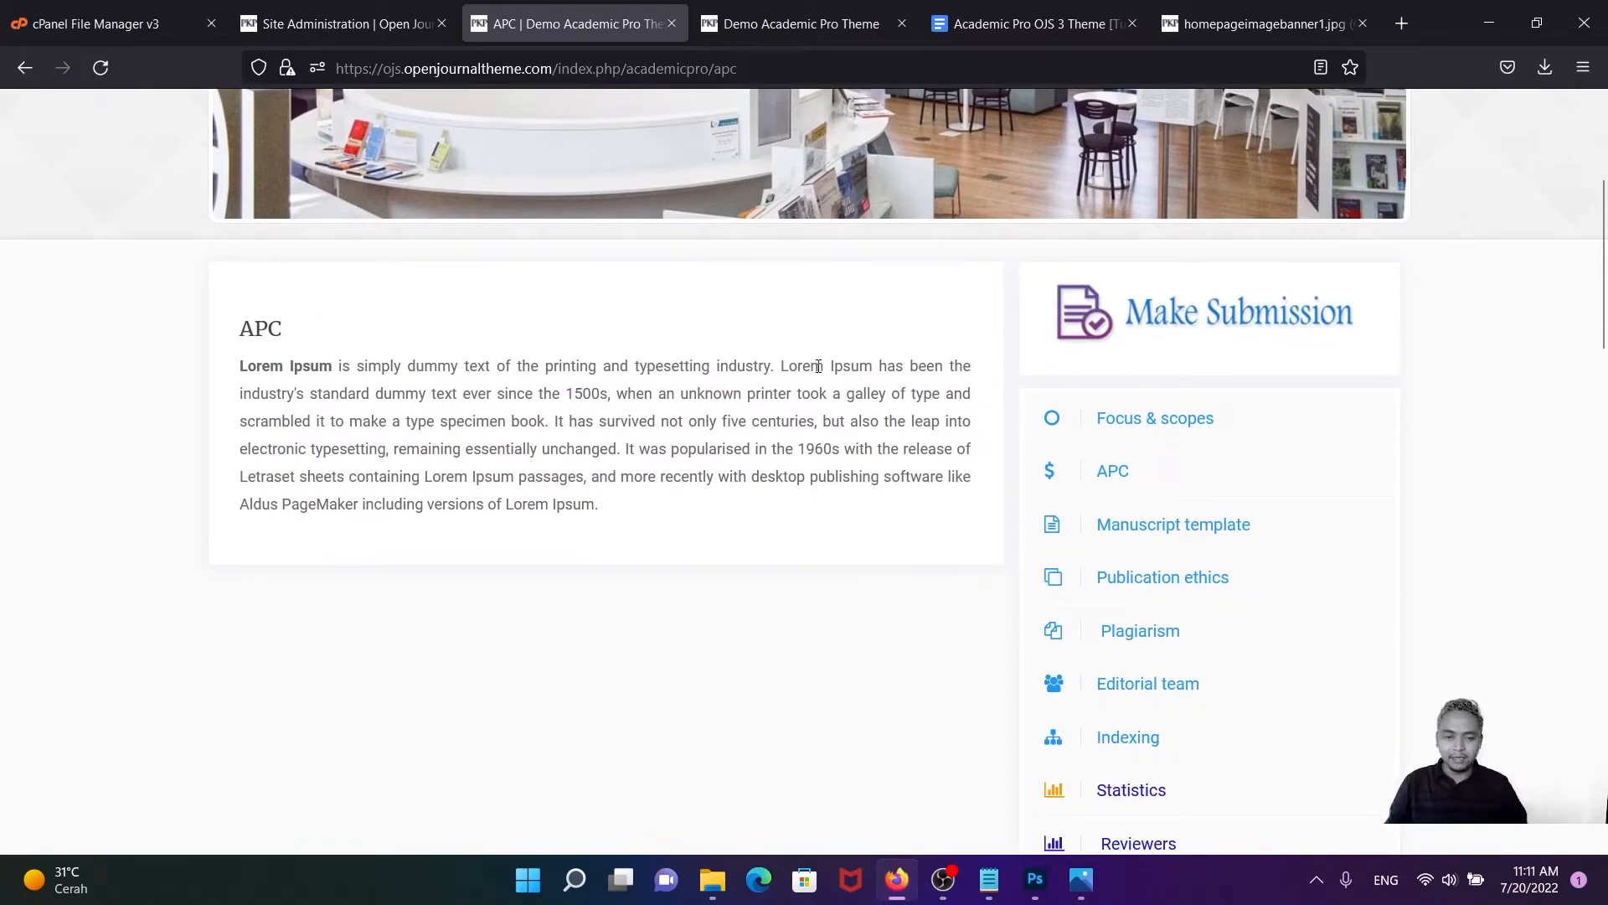
pyautogui.scroll(2, 818, 366)
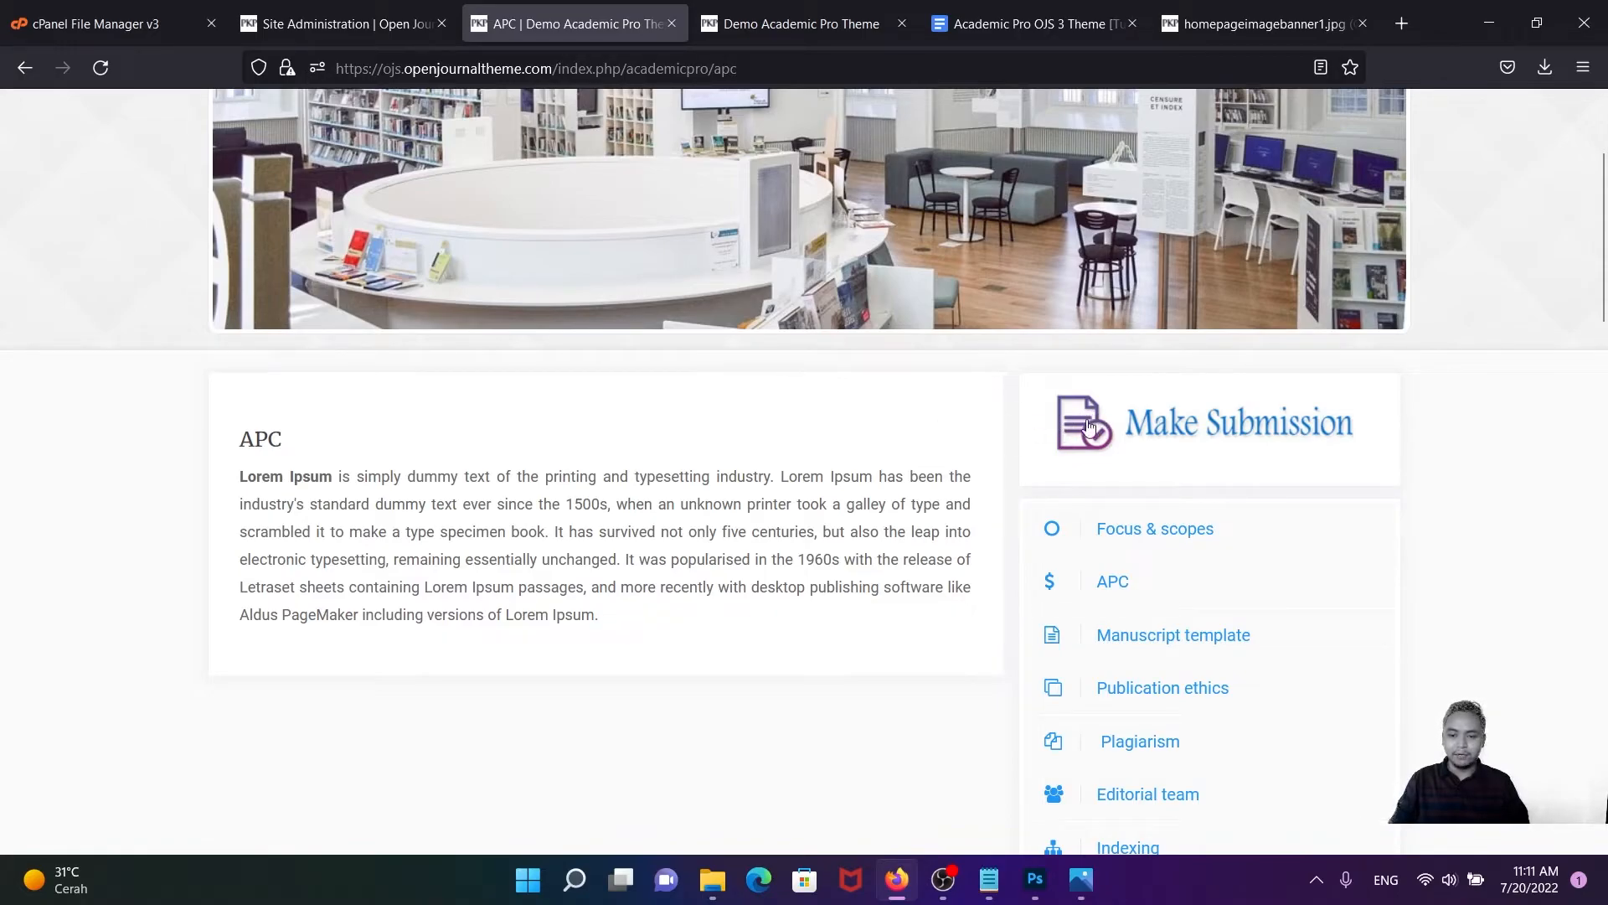
# - Look through the APC page's lower sidebar blocks, including Sites Link and Serfikat Sinta
pyautogui.scroll(-3, 1018, 412)
pyautogui.scroll(-2, 1027, 413)
pyautogui.scroll(-7, 1030, 407)
pyautogui.scroll(-3, 1030, 399)
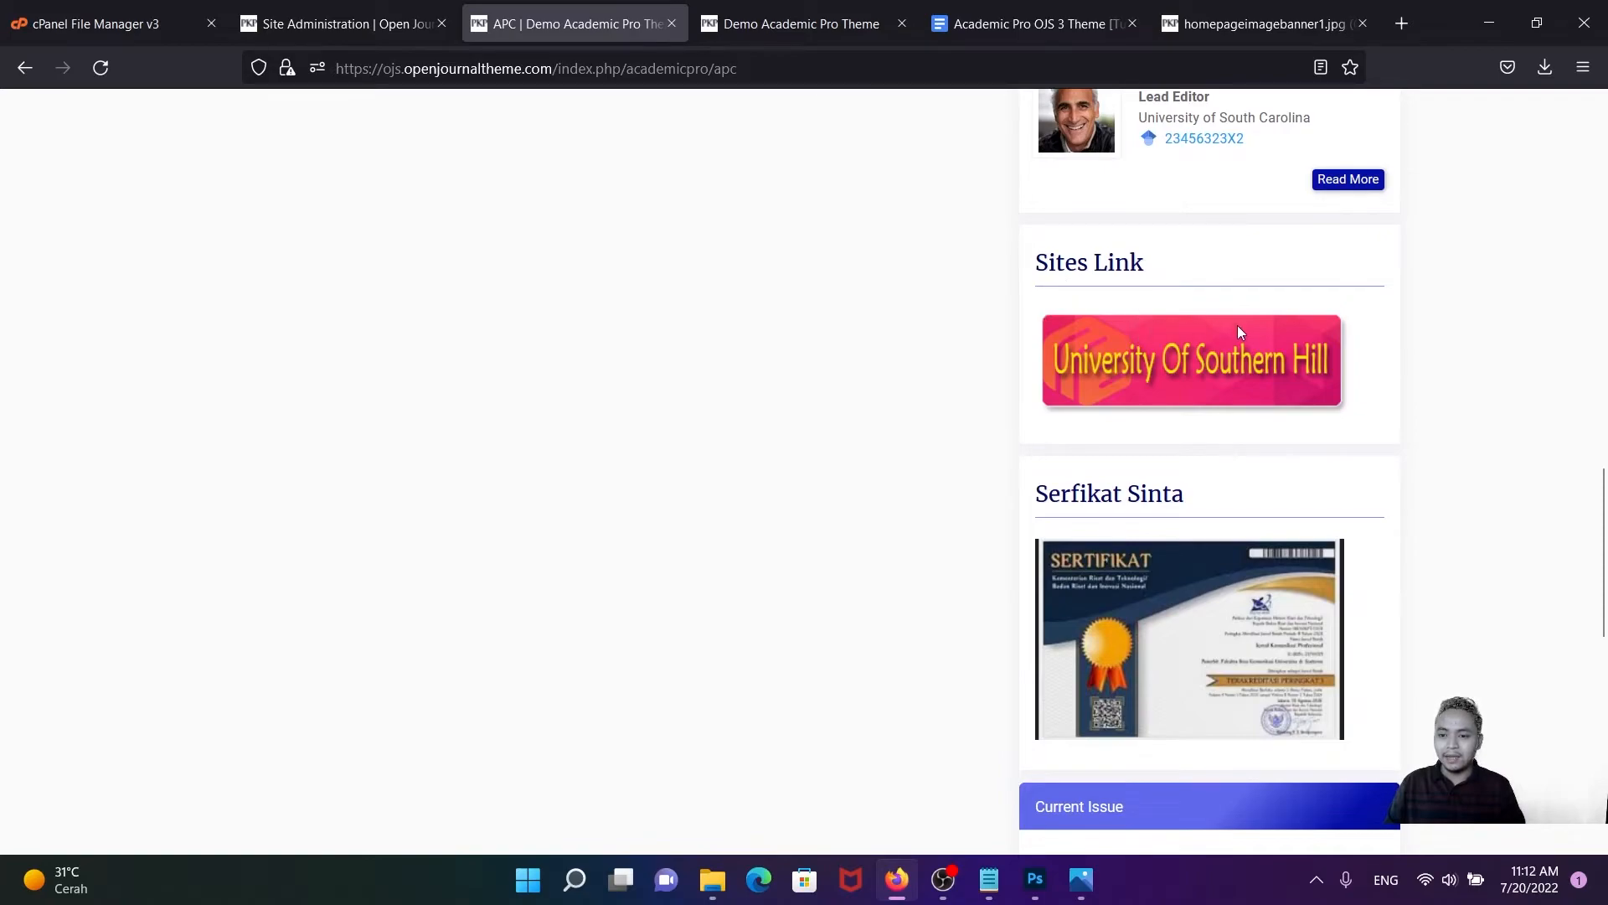
pyautogui.scroll(-3, 1239, 333)
pyautogui.scroll(2, 1231, 331)
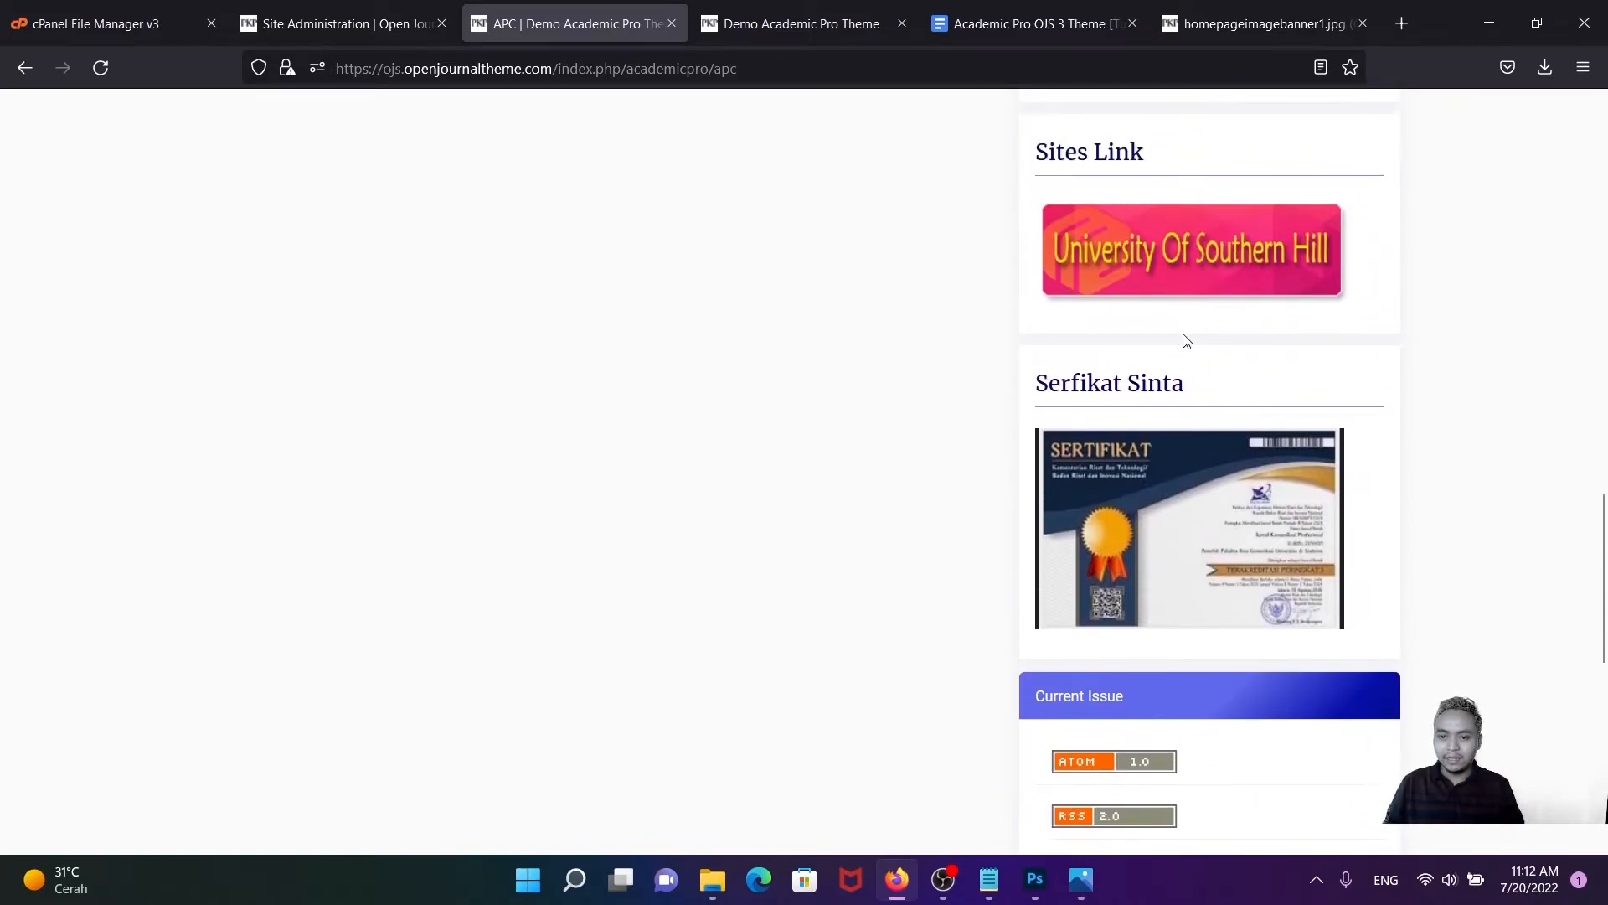
pyautogui.scroll(2, 1192, 339)
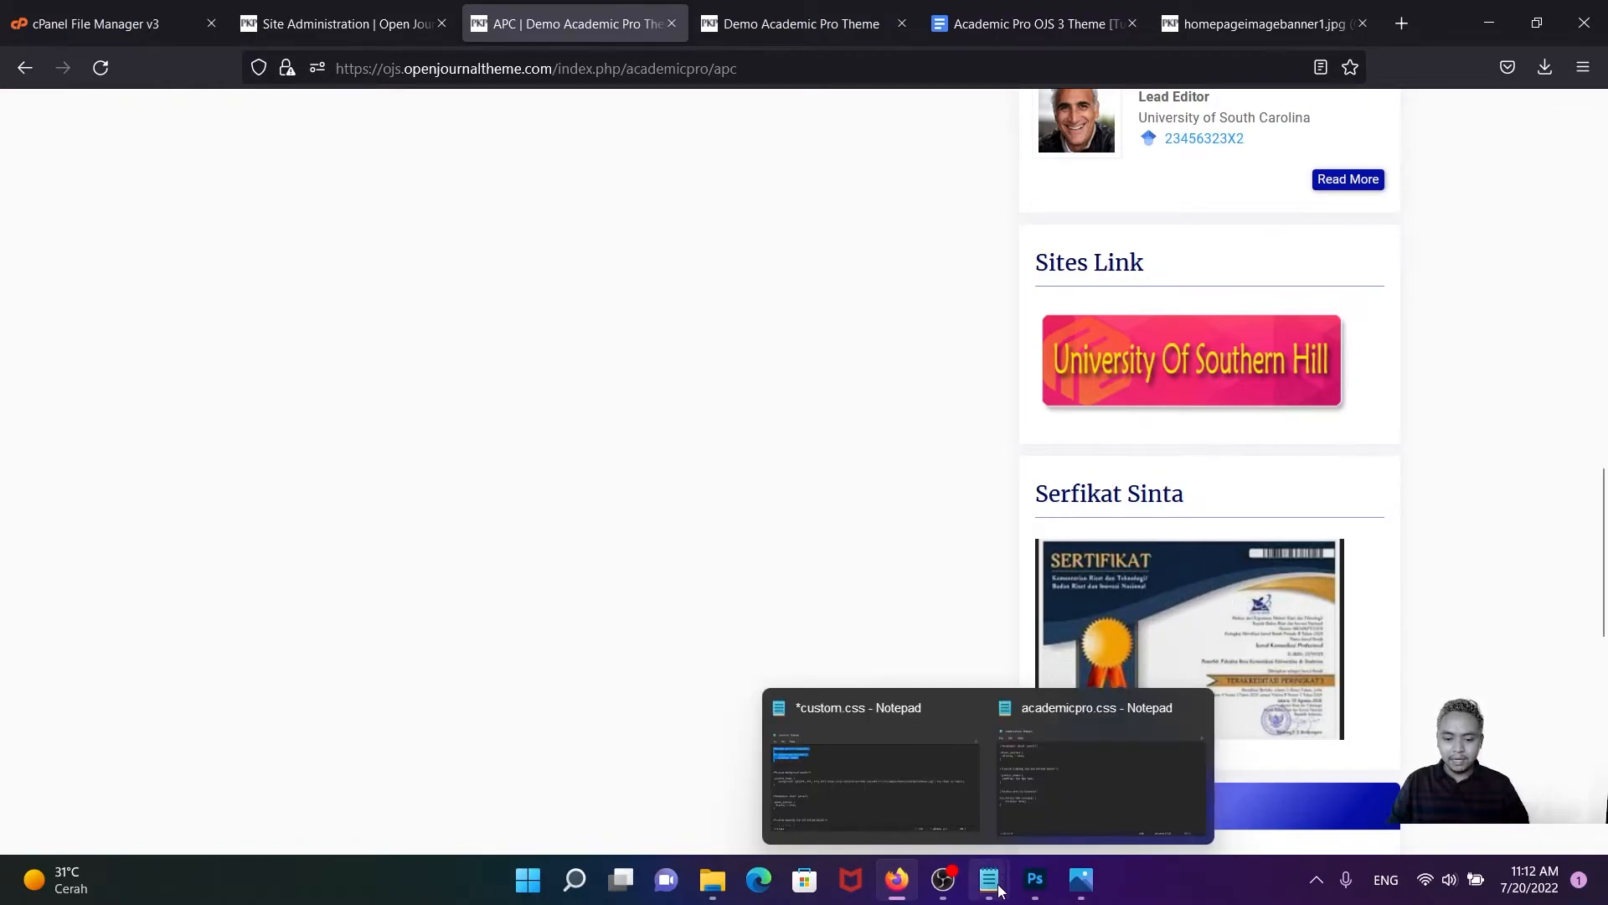
# - Switch to custom.css in Notepad and copy the #customblock-customlink .content rule that centers the block's content
pyautogui.moveTo(989, 888)
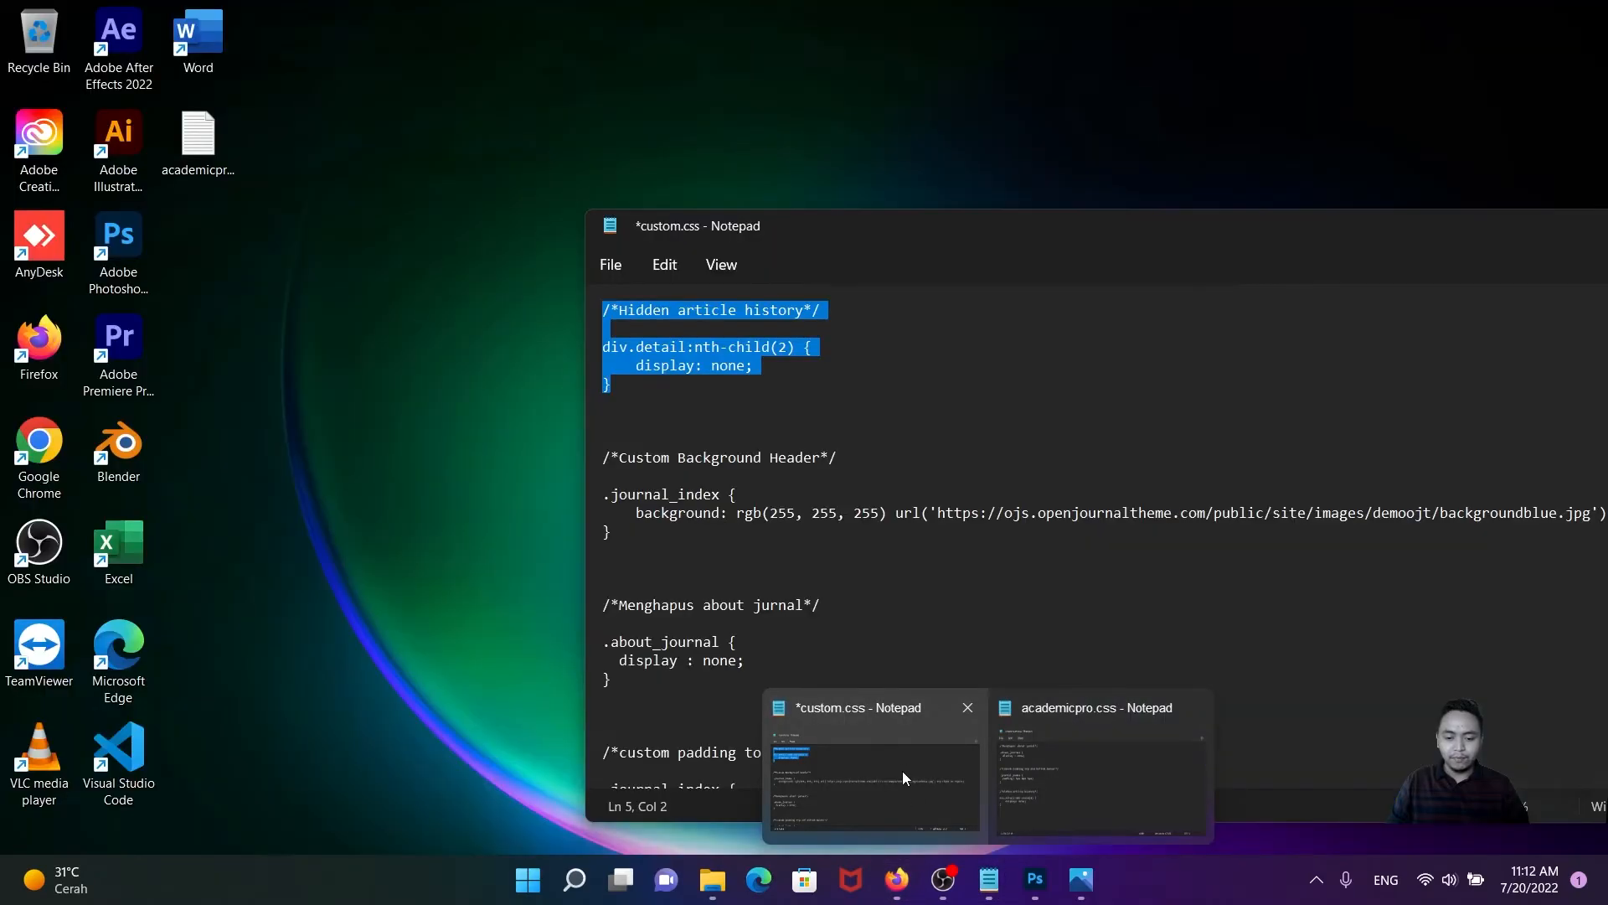
pyautogui.click(902, 770)
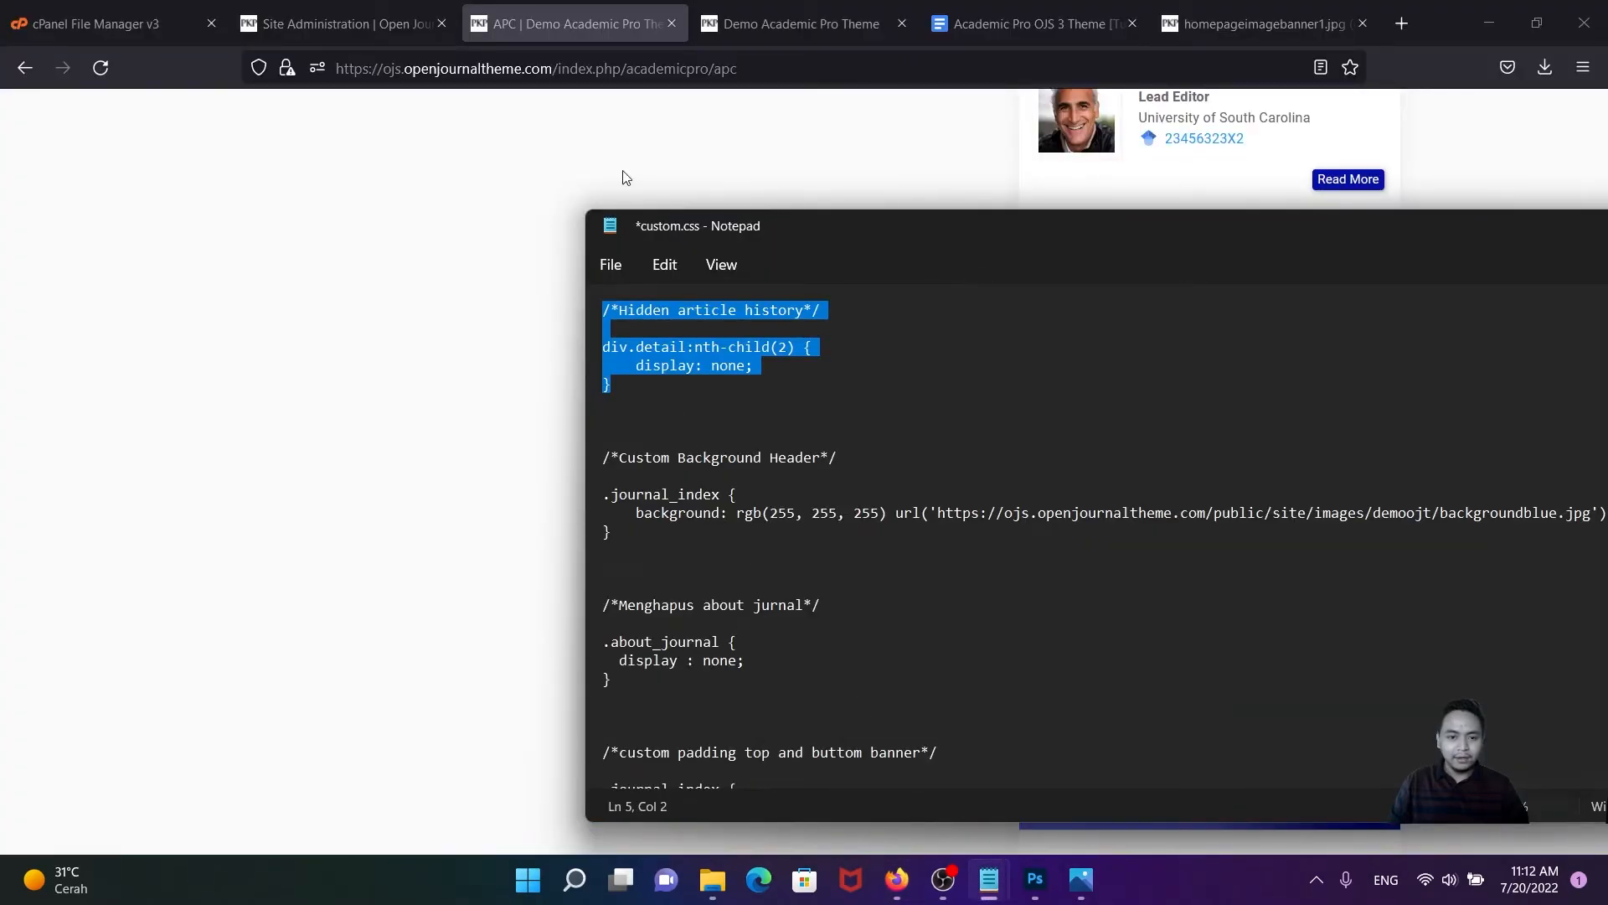
pyautogui.moveTo(816, 223); pyautogui.dragTo(595, 179)
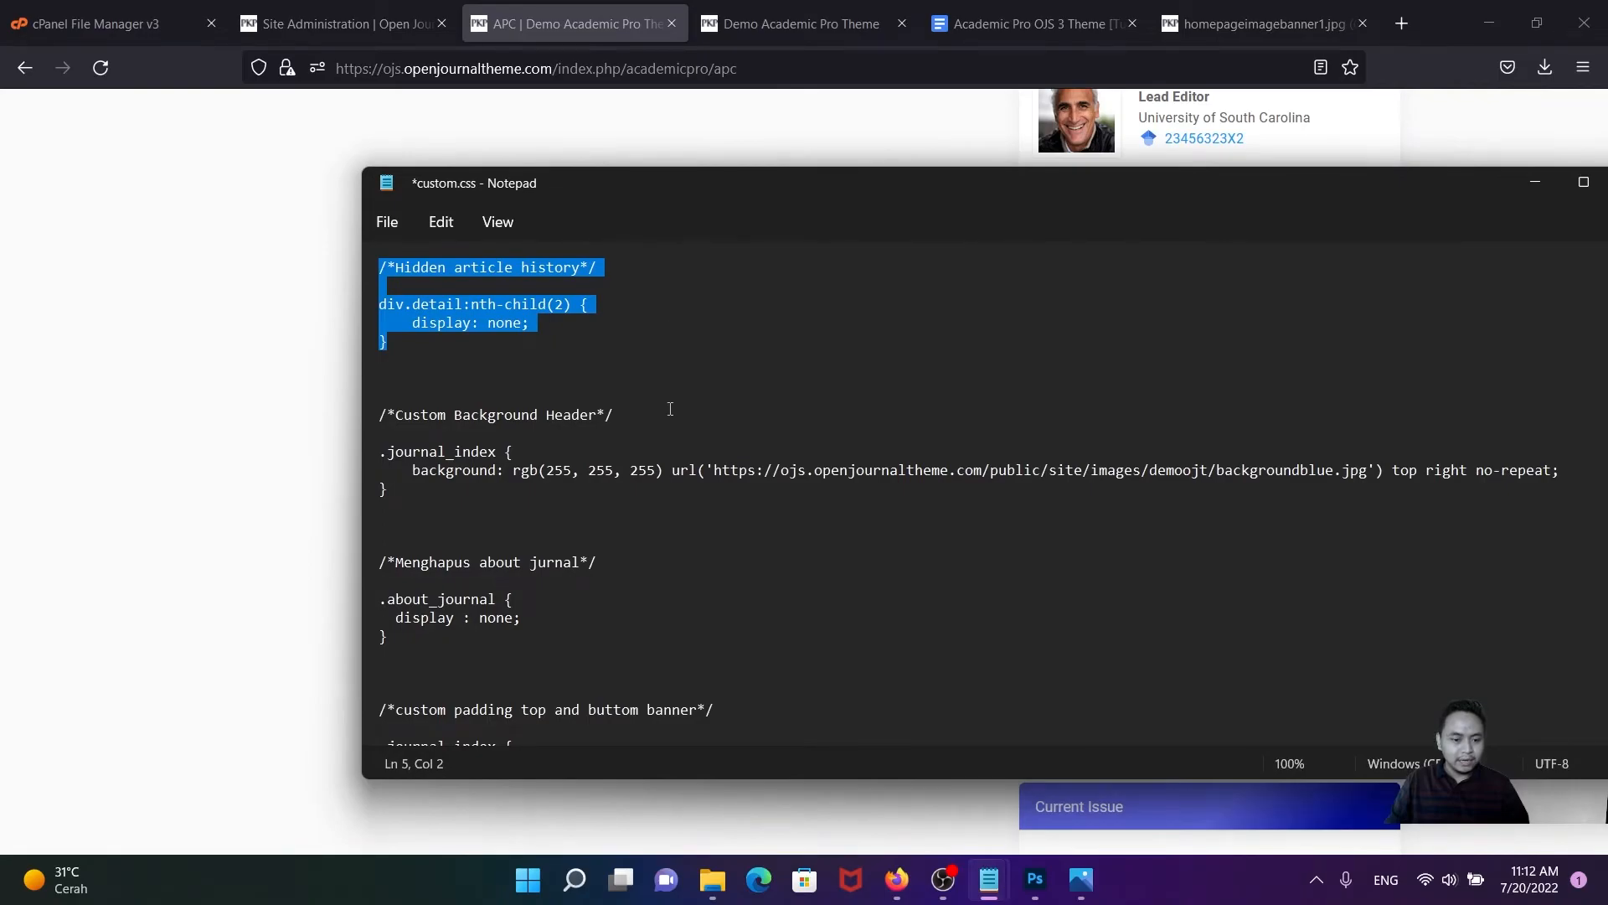
pyautogui.scroll(-4, 670, 408)
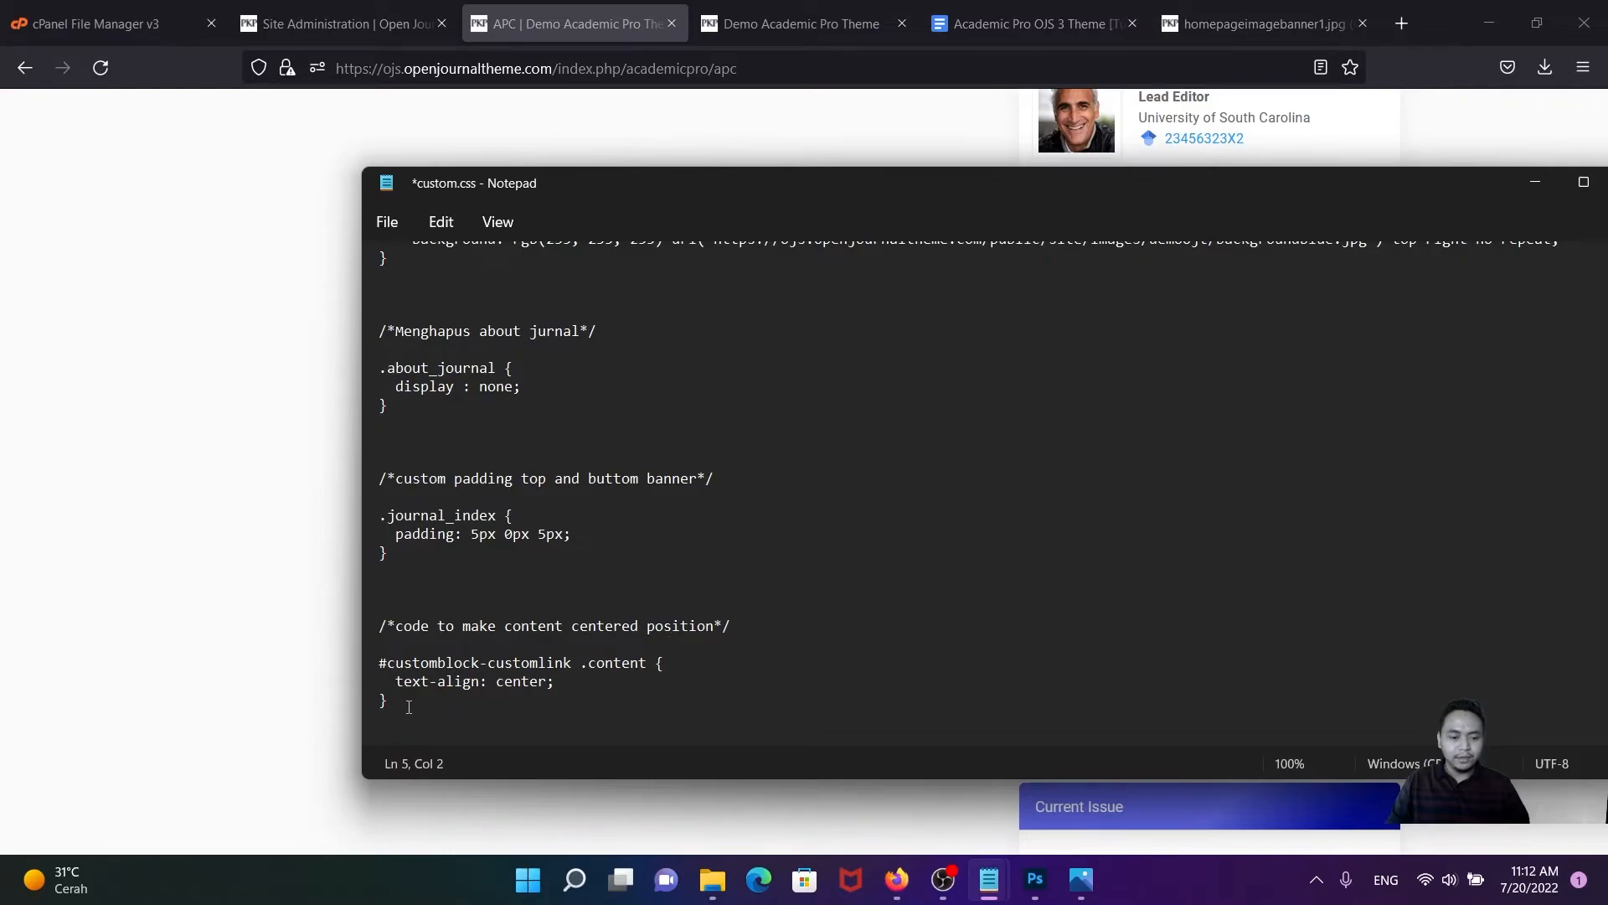
pyautogui.moveTo(401, 708); pyautogui.dragTo(380, 670)
pyautogui.hotkey('ctrl', 'c')
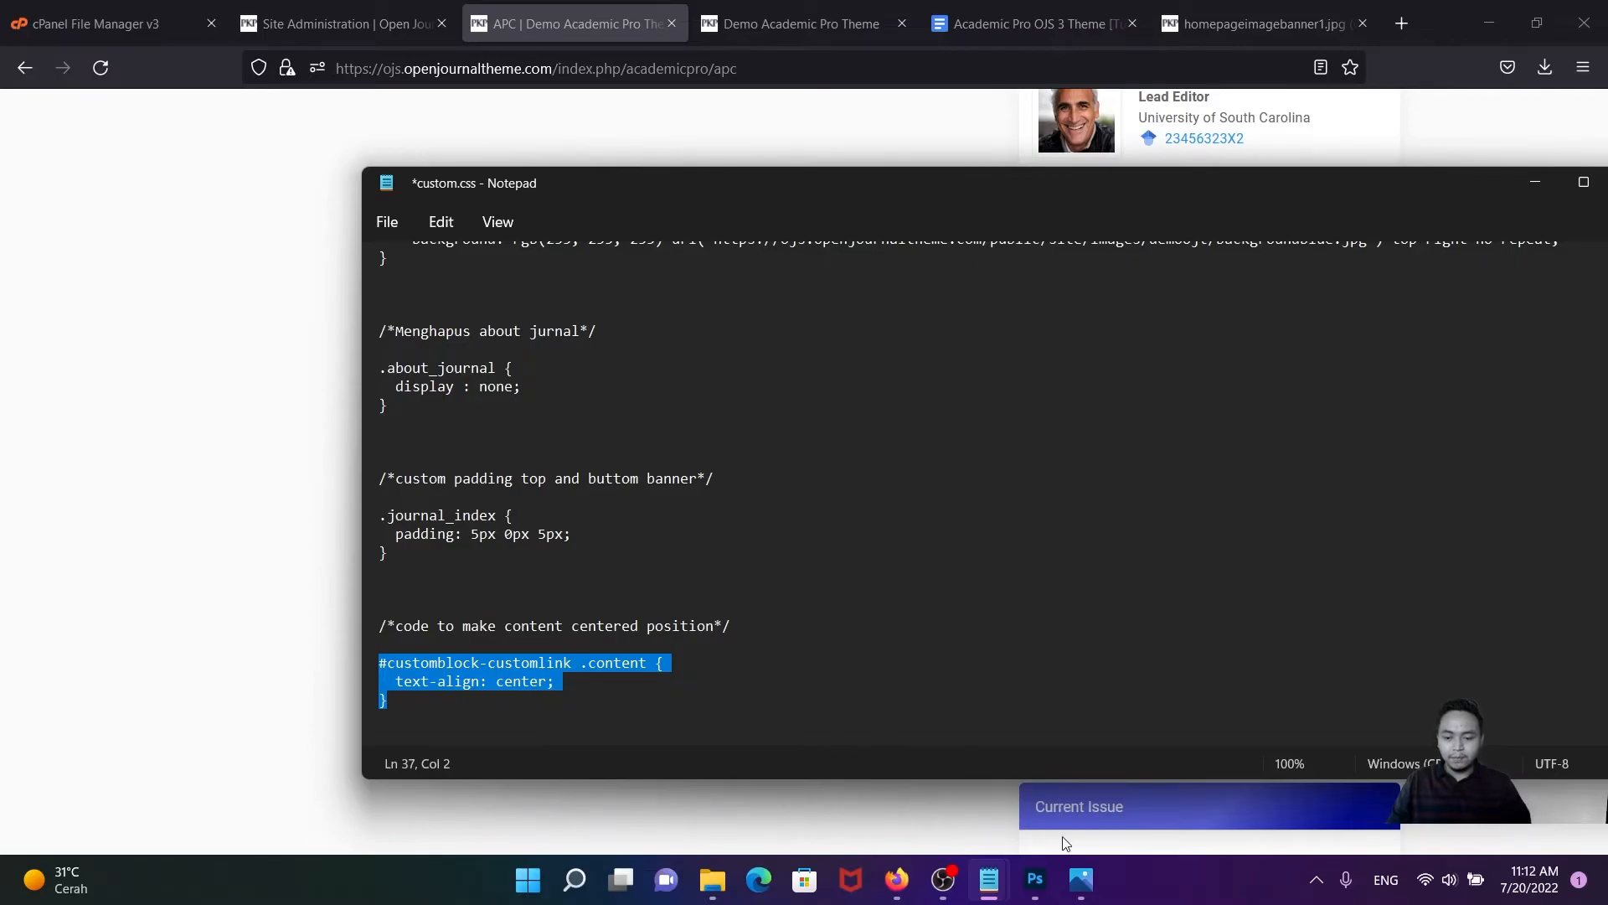
# - Paste the #customblock-customlink .content rule with text-align: center at the end of academicpro.css
pyautogui.moveTo(998, 879)
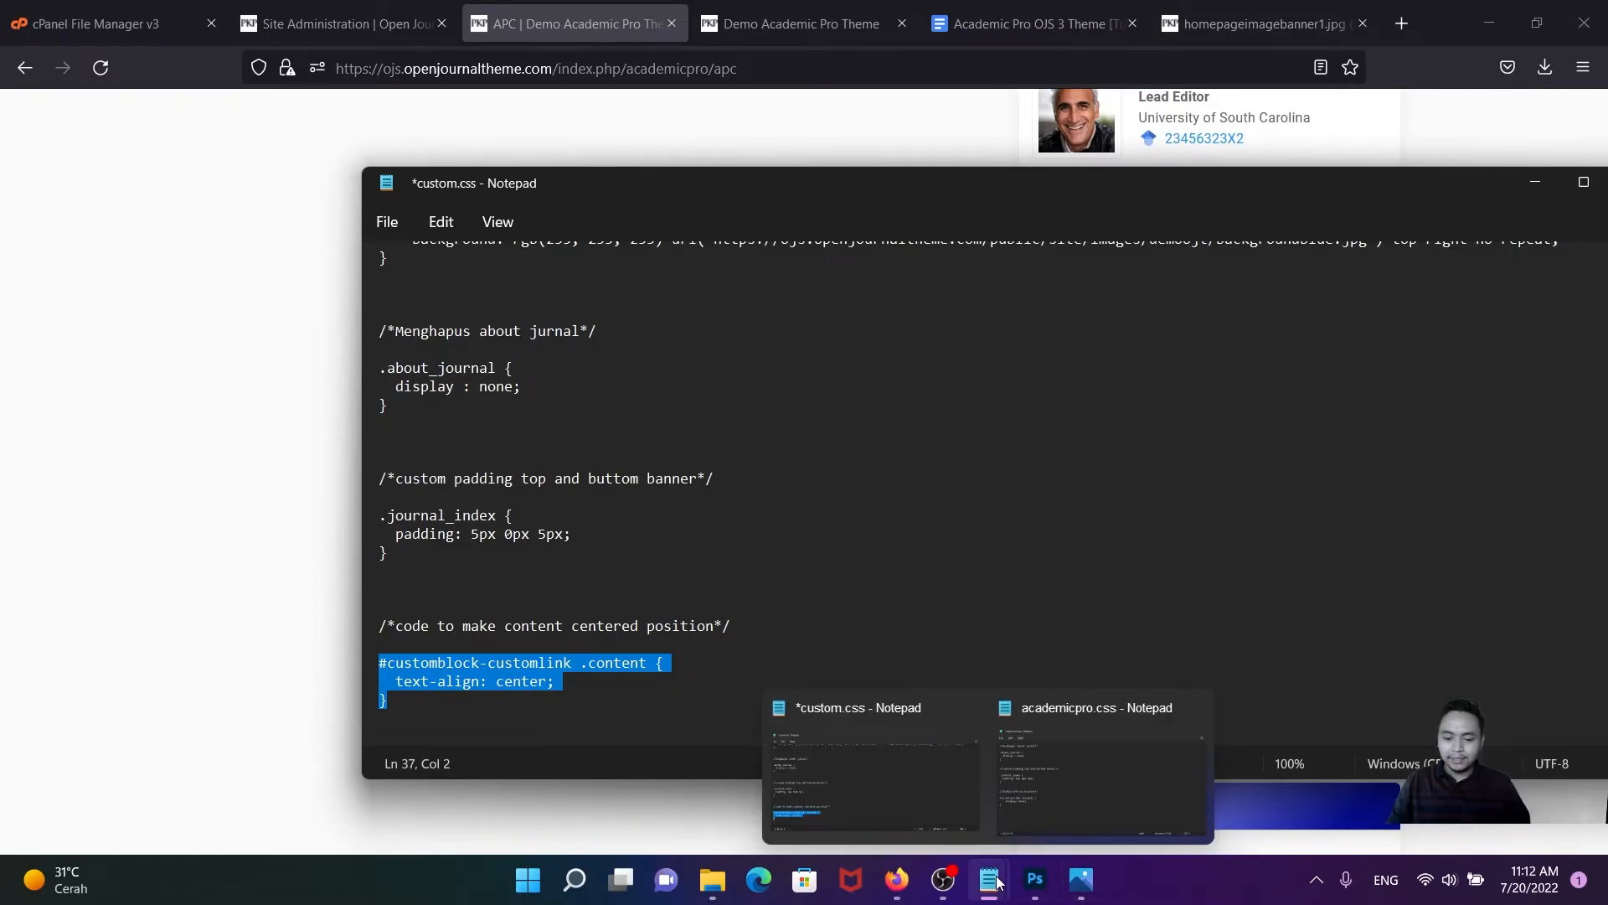
pyautogui.click(1023, 827)
pyautogui.press('Return')
pyautogui.hotkey('ctrl', 'v')
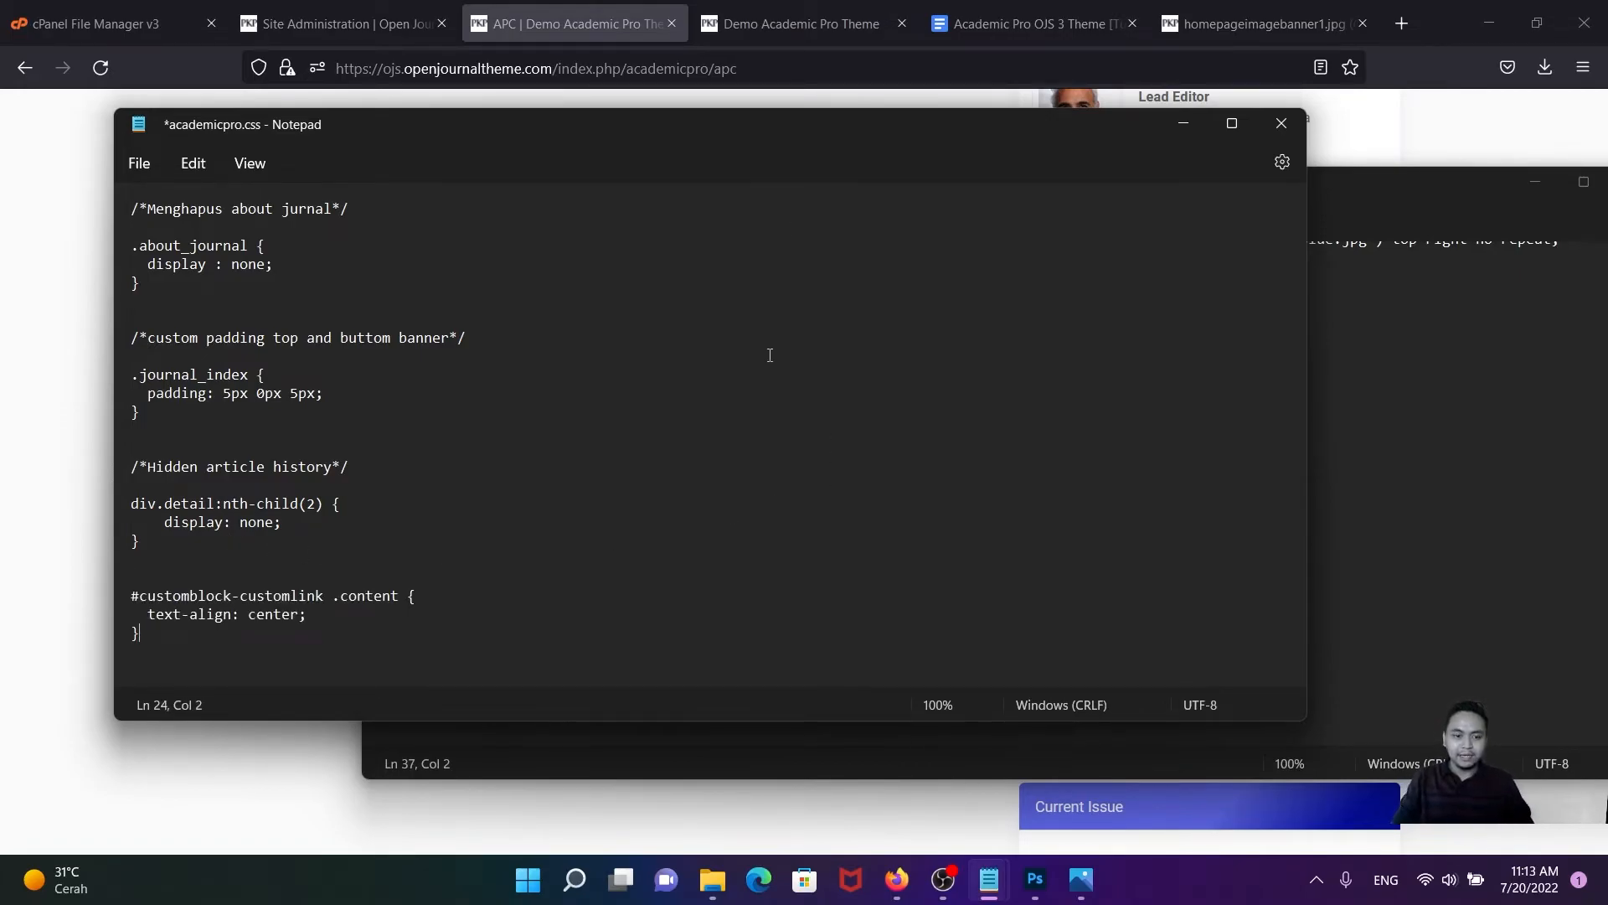
# - Switch back to the browser and return to the Sites Link and Serfikat Sinta blocks on the APC page
pyautogui.click(790, 25)
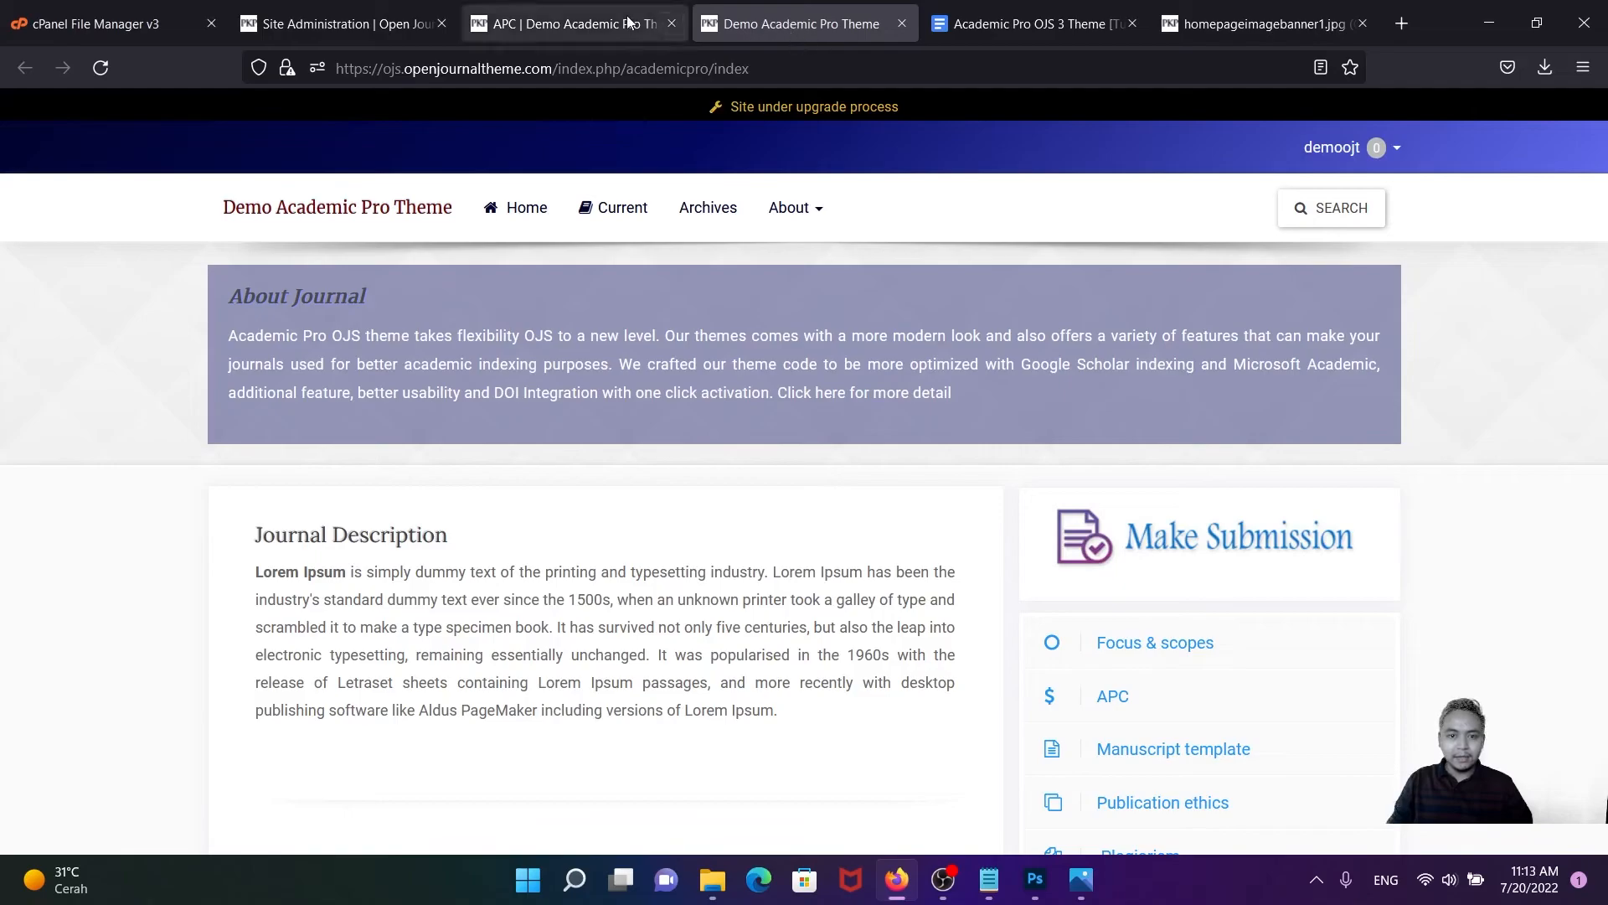
pyautogui.click(997, 29)
pyautogui.click(765, 24)
pyautogui.click(572, 25)
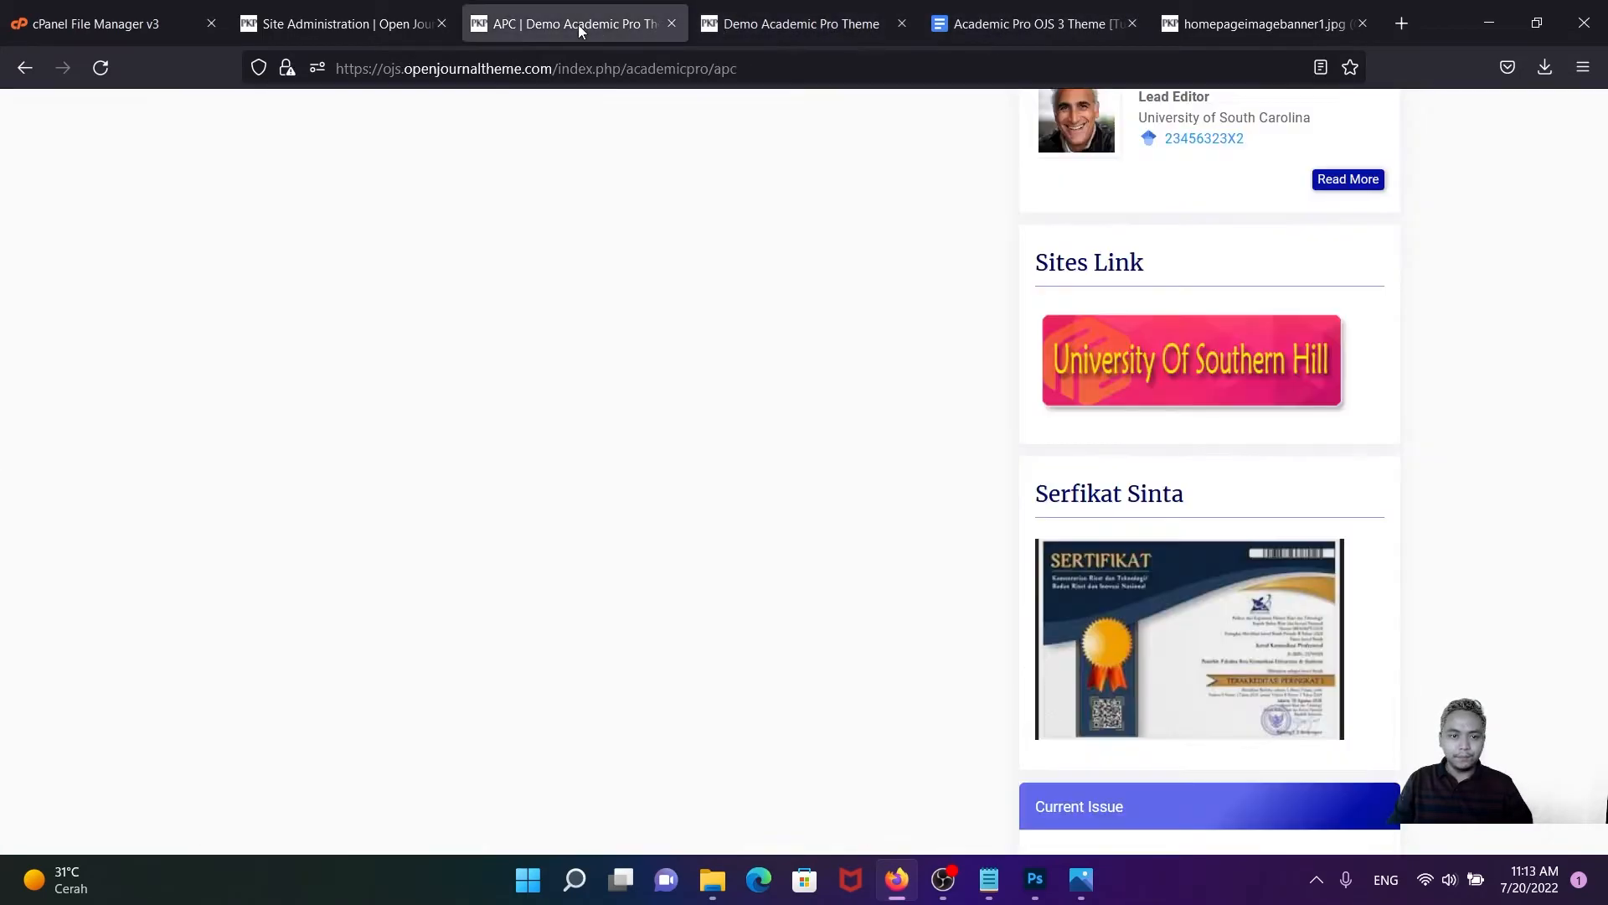
# - Switch to custom.css in Notepad and duplicate the #customblock-customlink .content centering rule below the original
pyautogui.scroll(-2, 1109, 333)
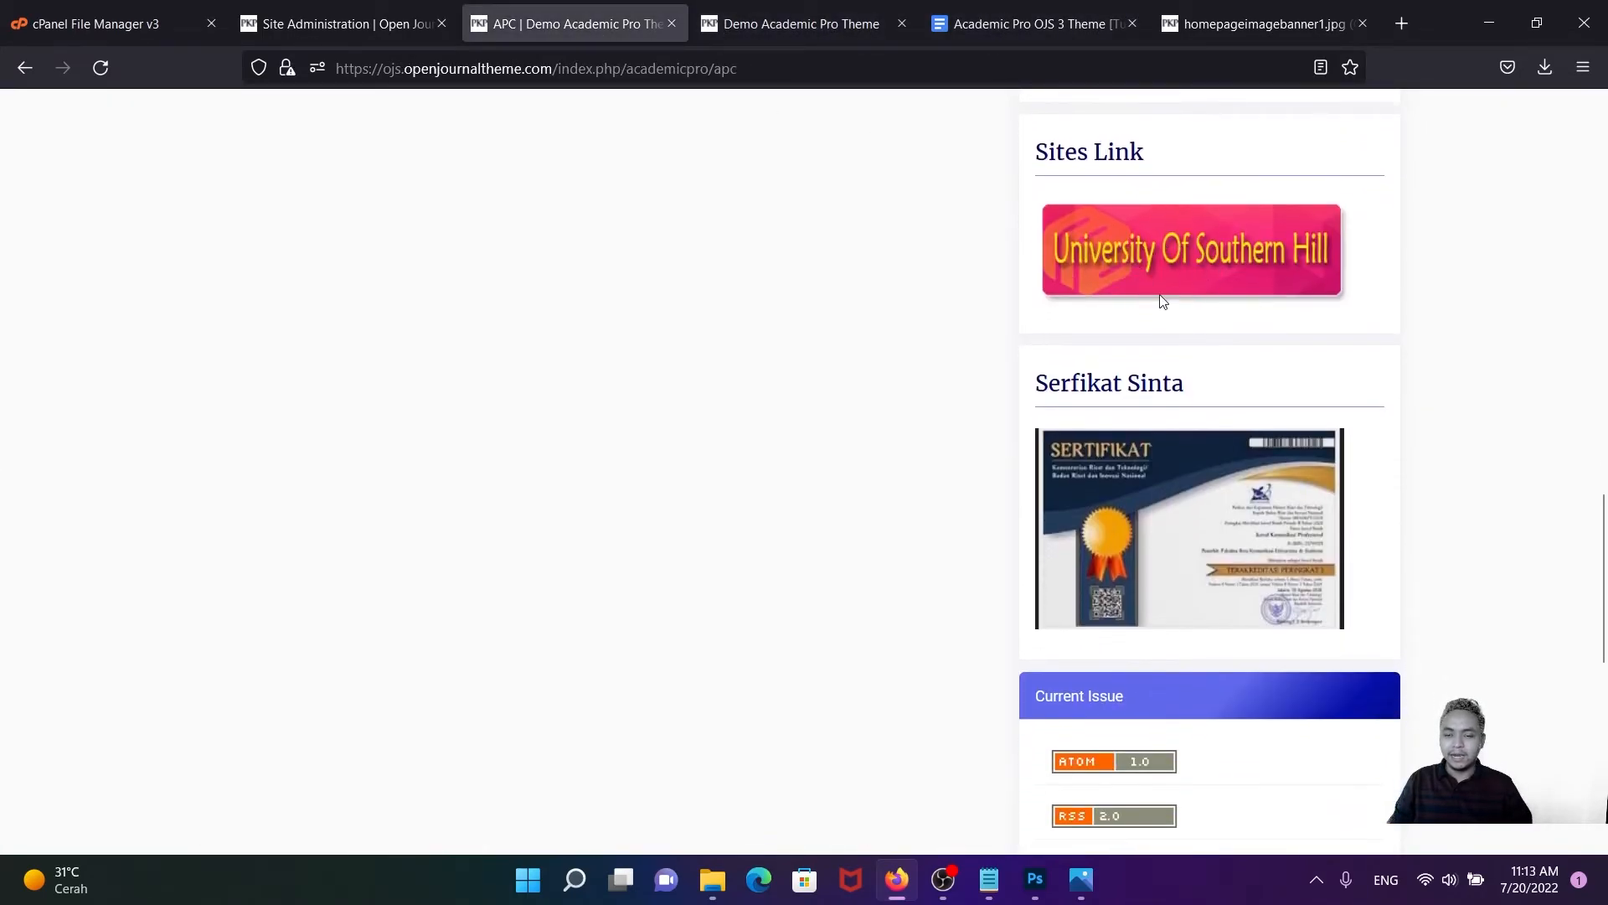
pyautogui.scroll(2, 1173, 307)
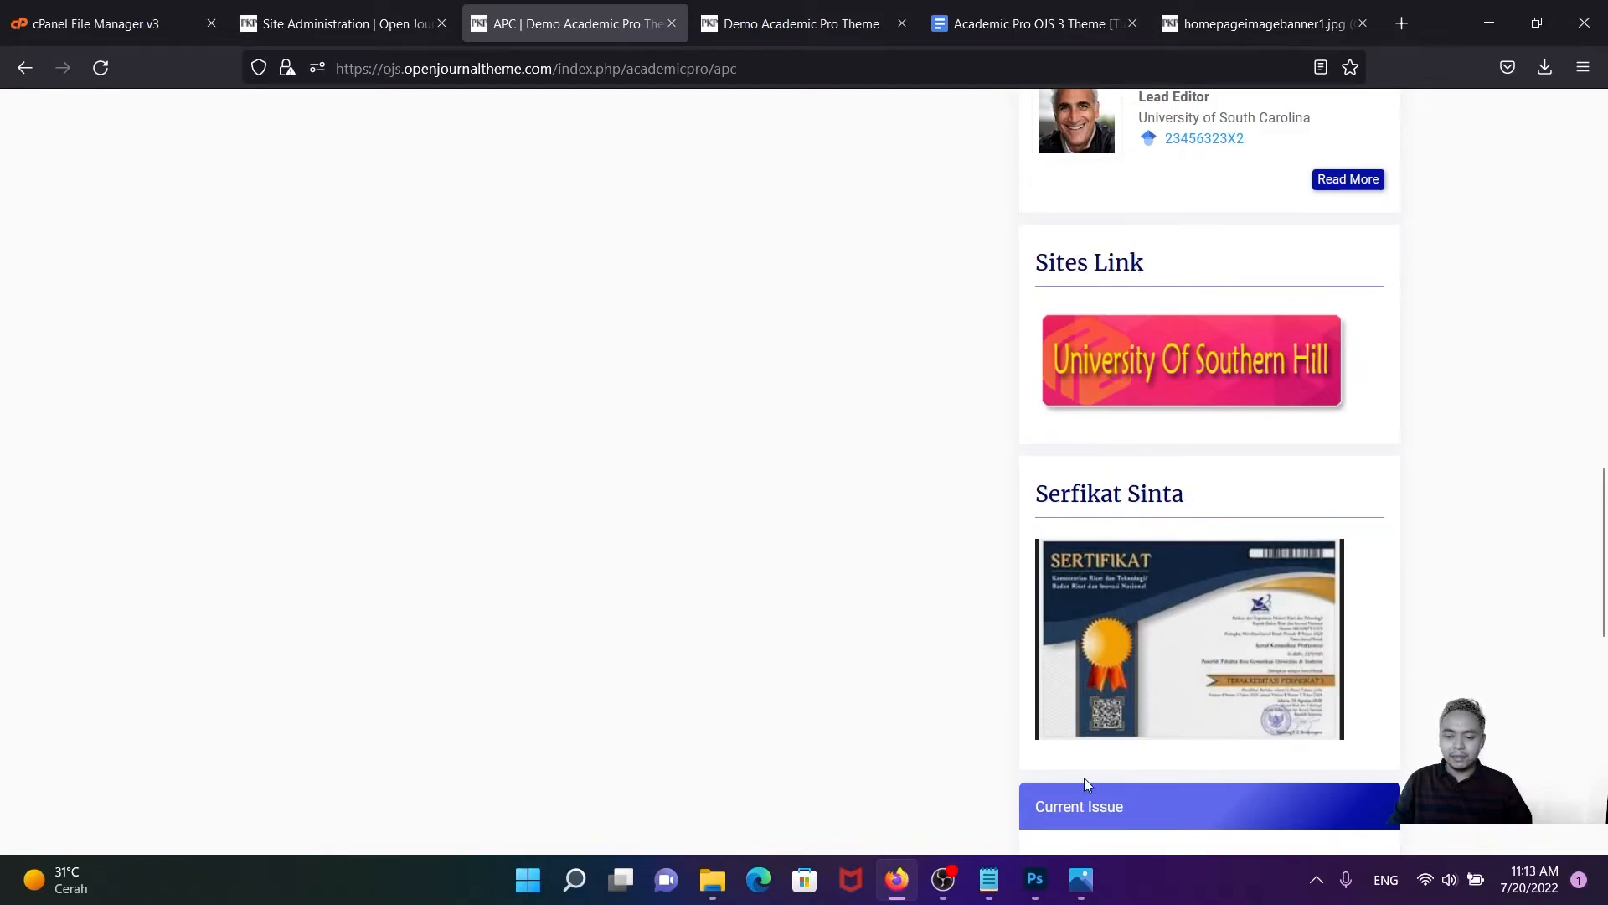
pyautogui.moveTo(989, 878)
pyautogui.click(927, 792)
pyautogui.click(451, 706)
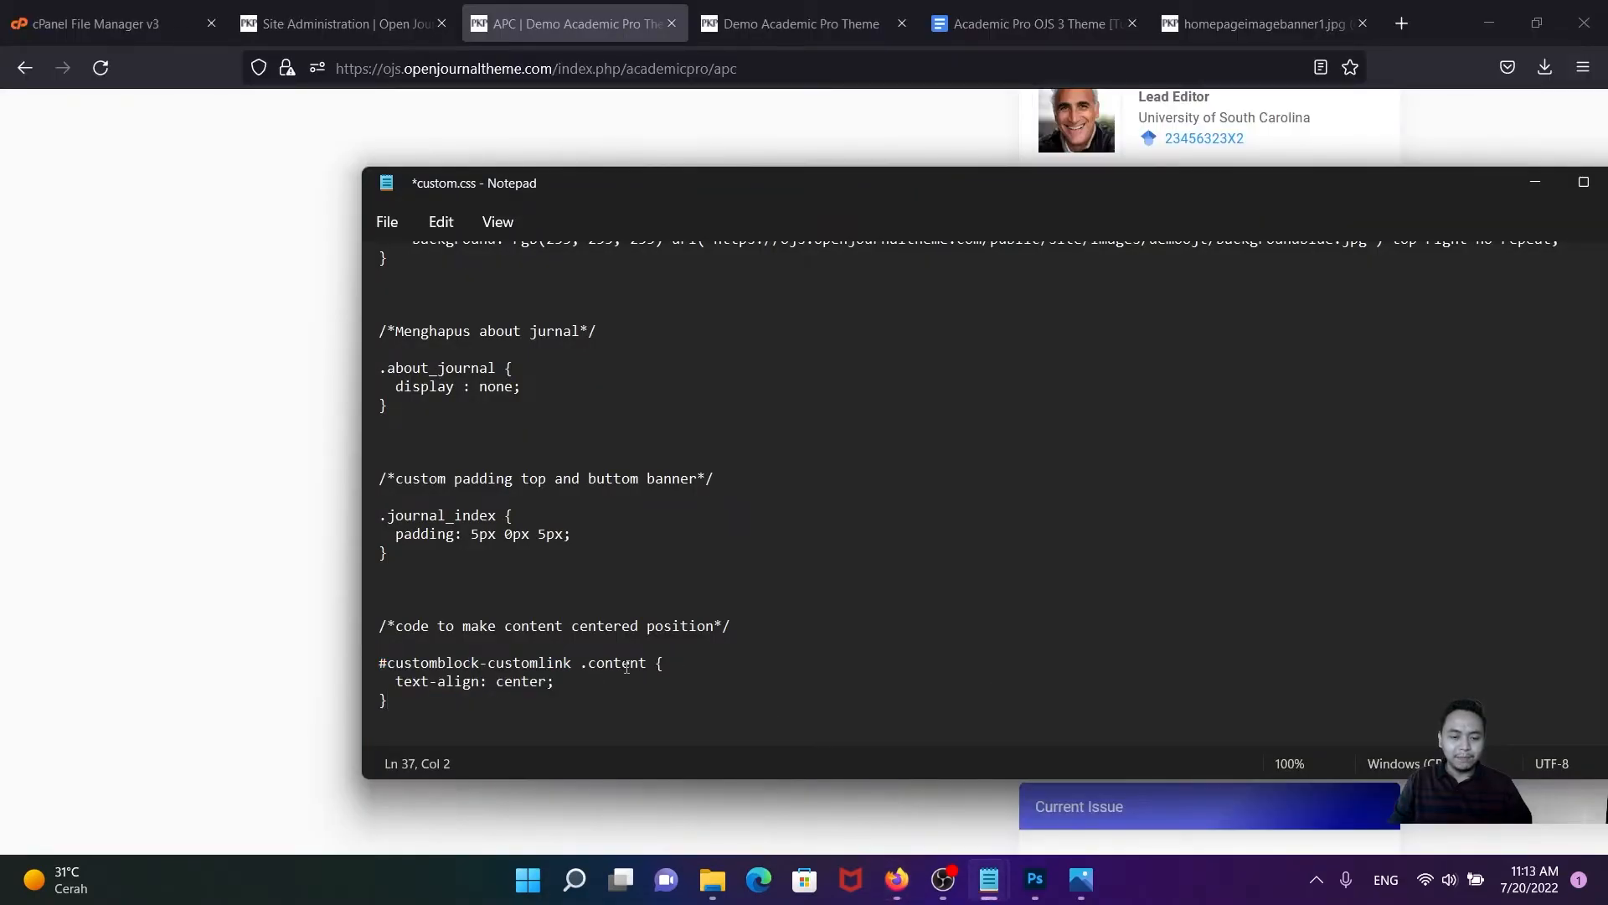
pyautogui.moveTo(408, 710); pyautogui.dragTo(364, 670)
pyautogui.click(477, 696)
pyautogui.moveTo(384, 695); pyautogui.dragTo(381, 668)
pyautogui.hotkey('ctrl', 'c')
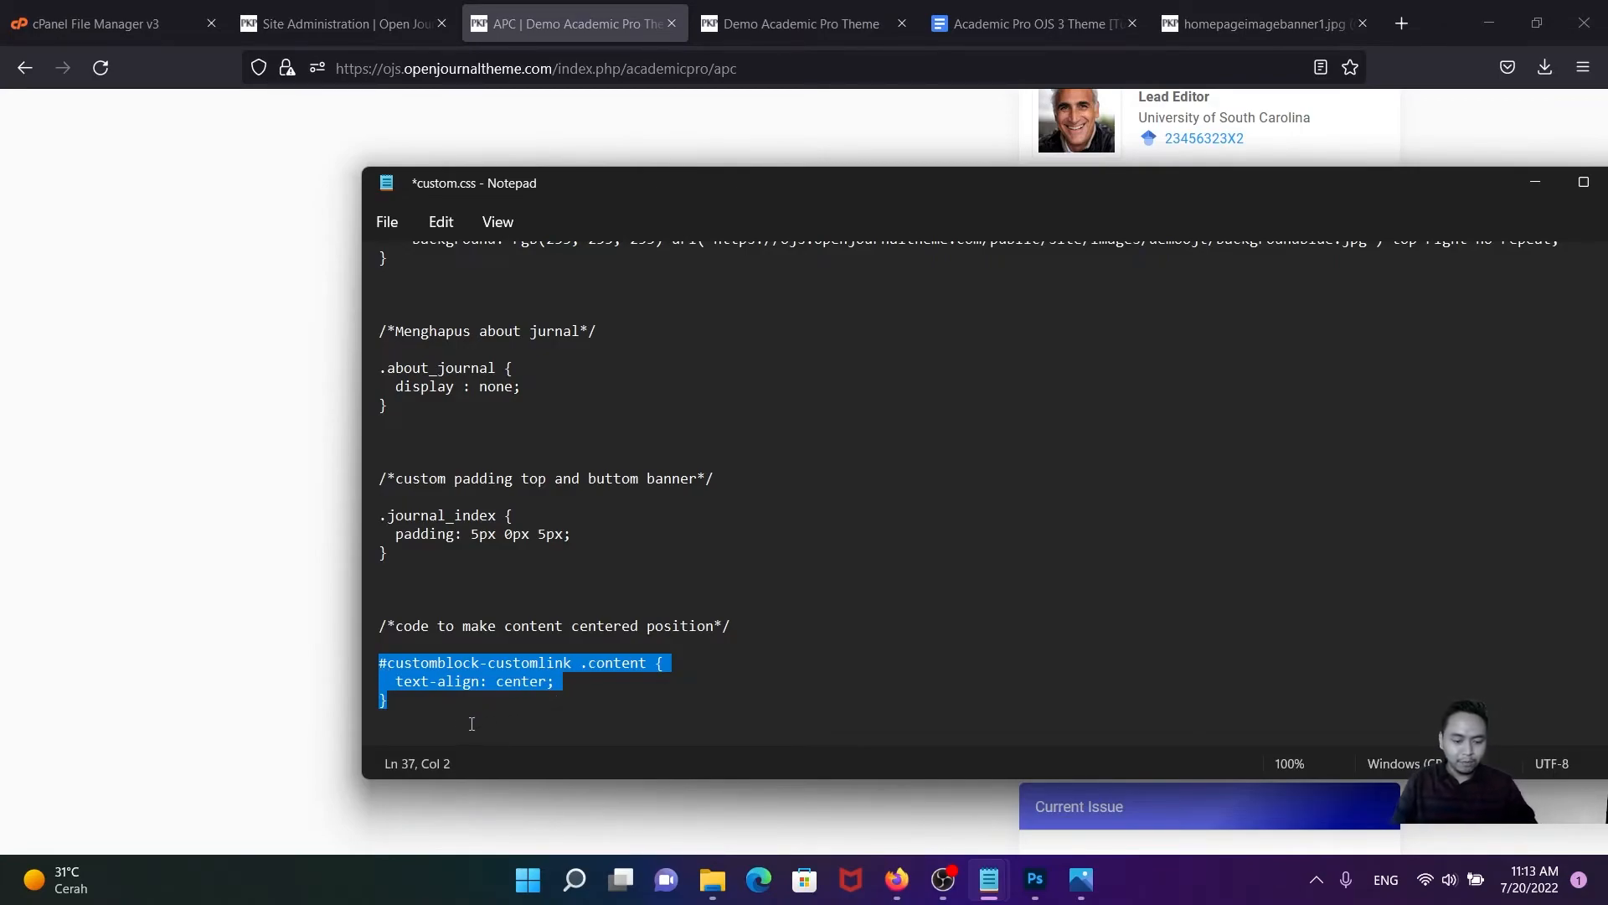
pyautogui.click(436, 708)
pyautogui.press('Return')
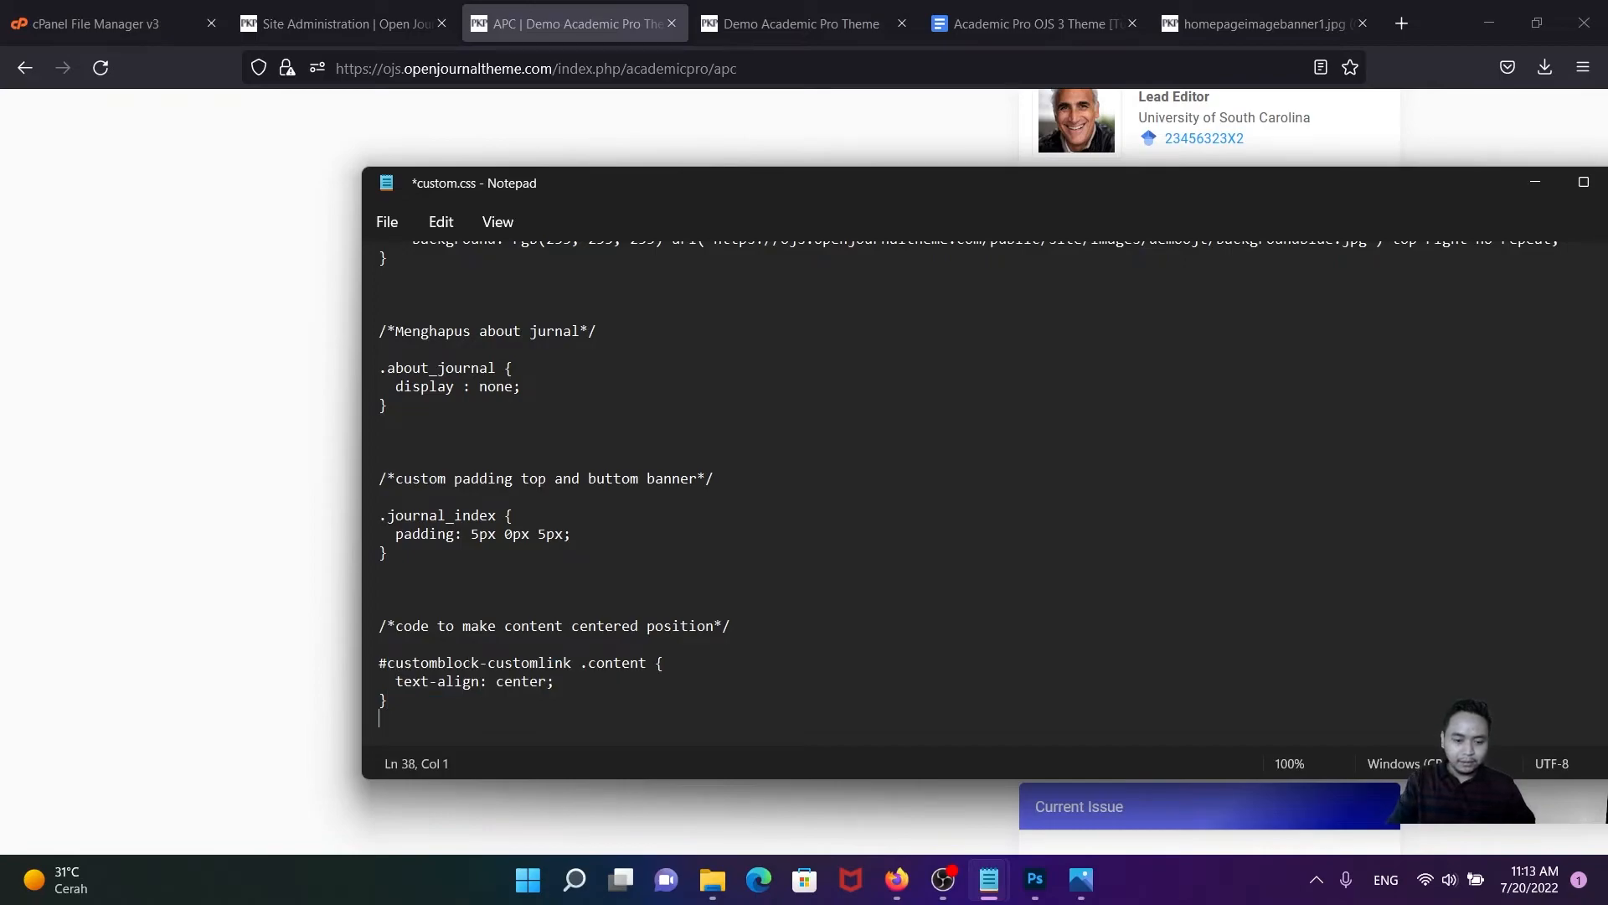
pyautogui.scroll(-1, 879, 424)
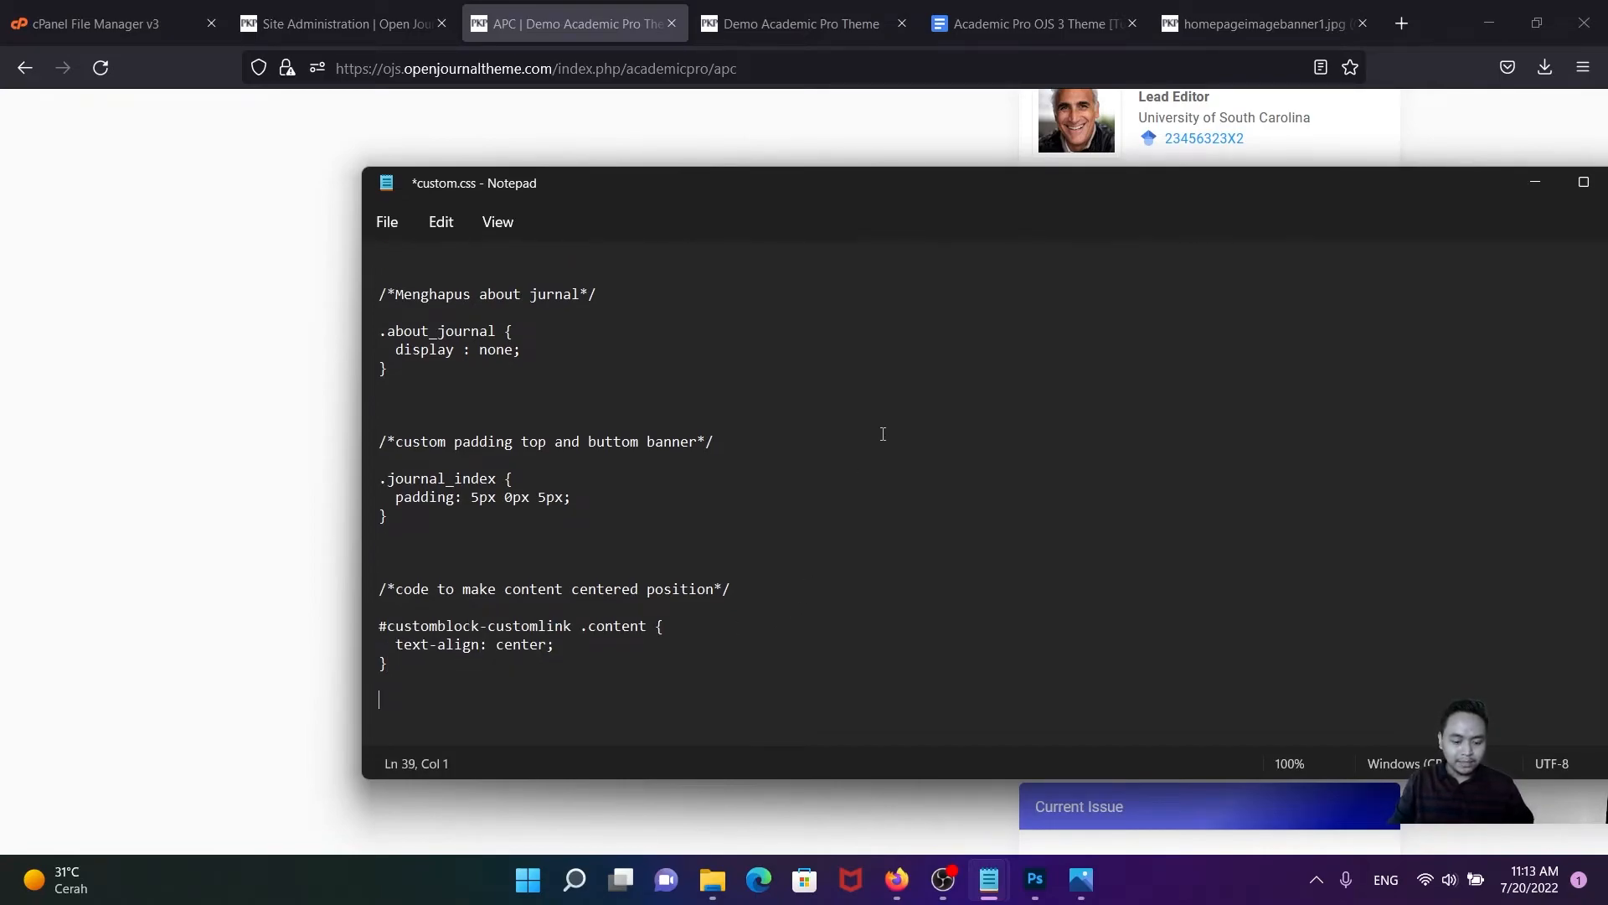
pyautogui.hotkey('ctrl', 'v')
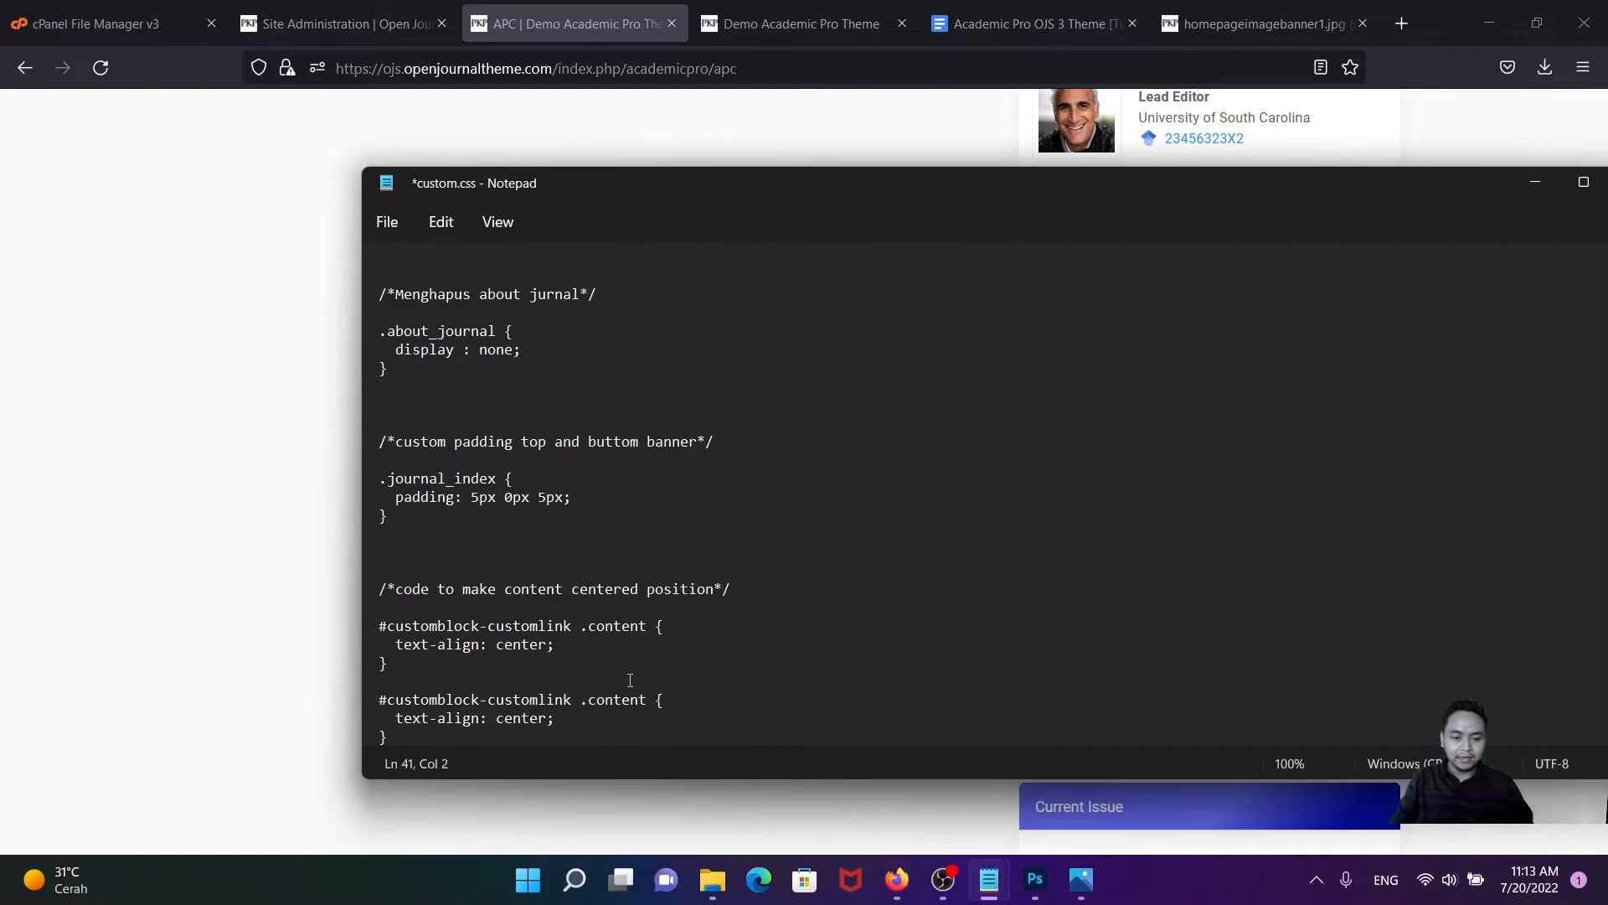
# - Examine the customlink name in both centering rules of custom.css, and return to the APC page in the browser
pyautogui.scroll(-1, 462, 662)
pyautogui.moveTo(403, 701); pyautogui.dragTo(368, 595)
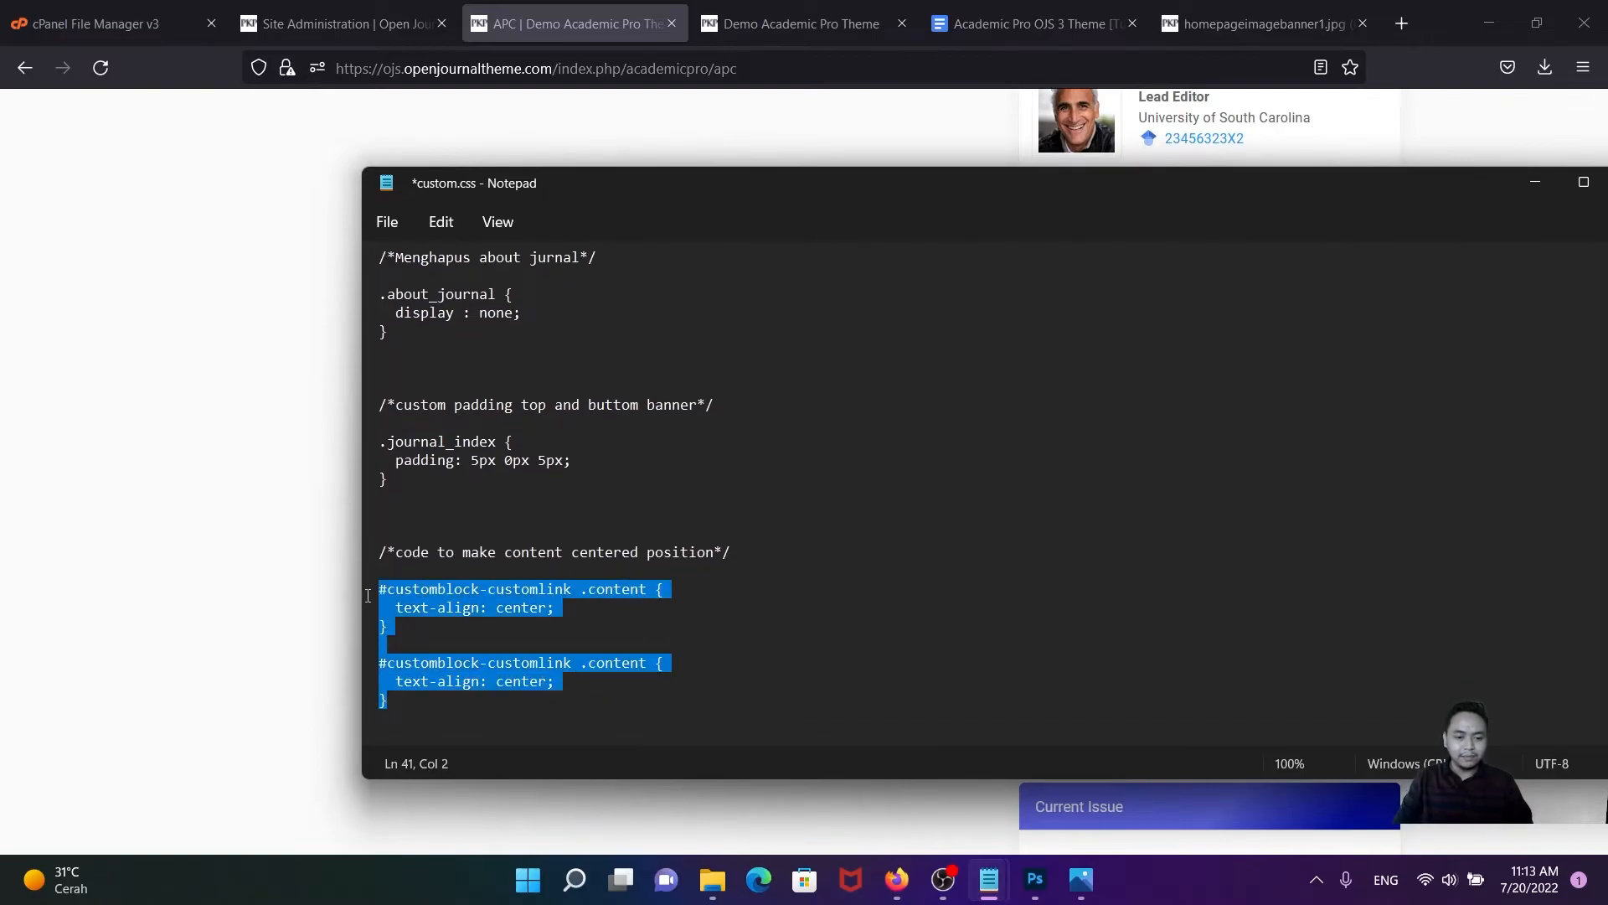
pyautogui.click(774, 666)
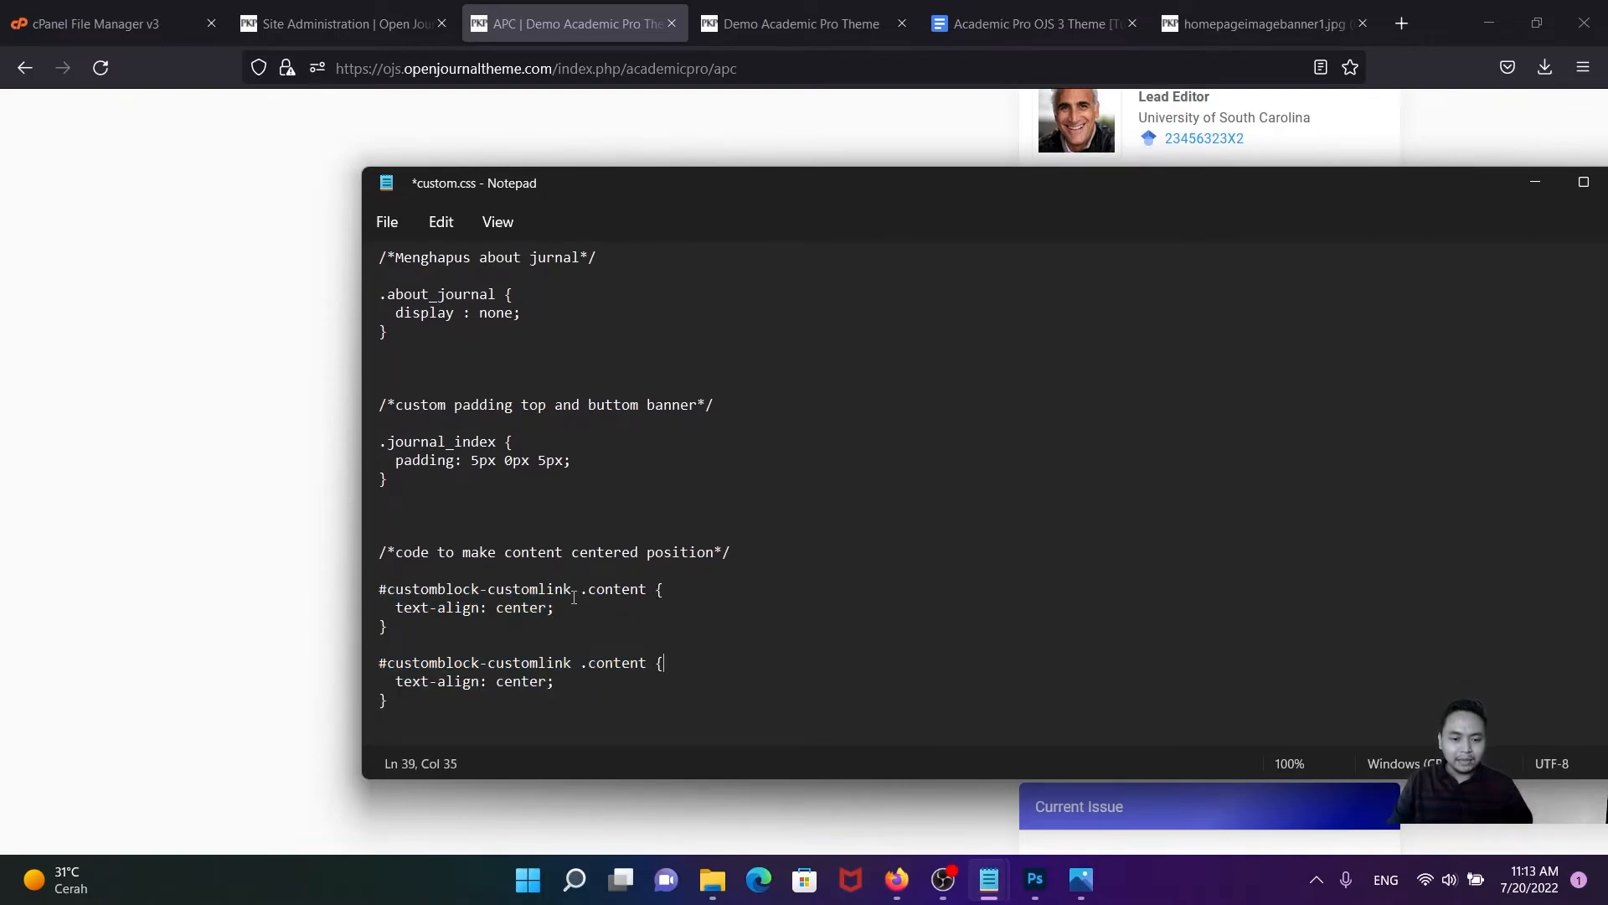
pyautogui.moveTo(575, 590); pyautogui.dragTo(490, 592)
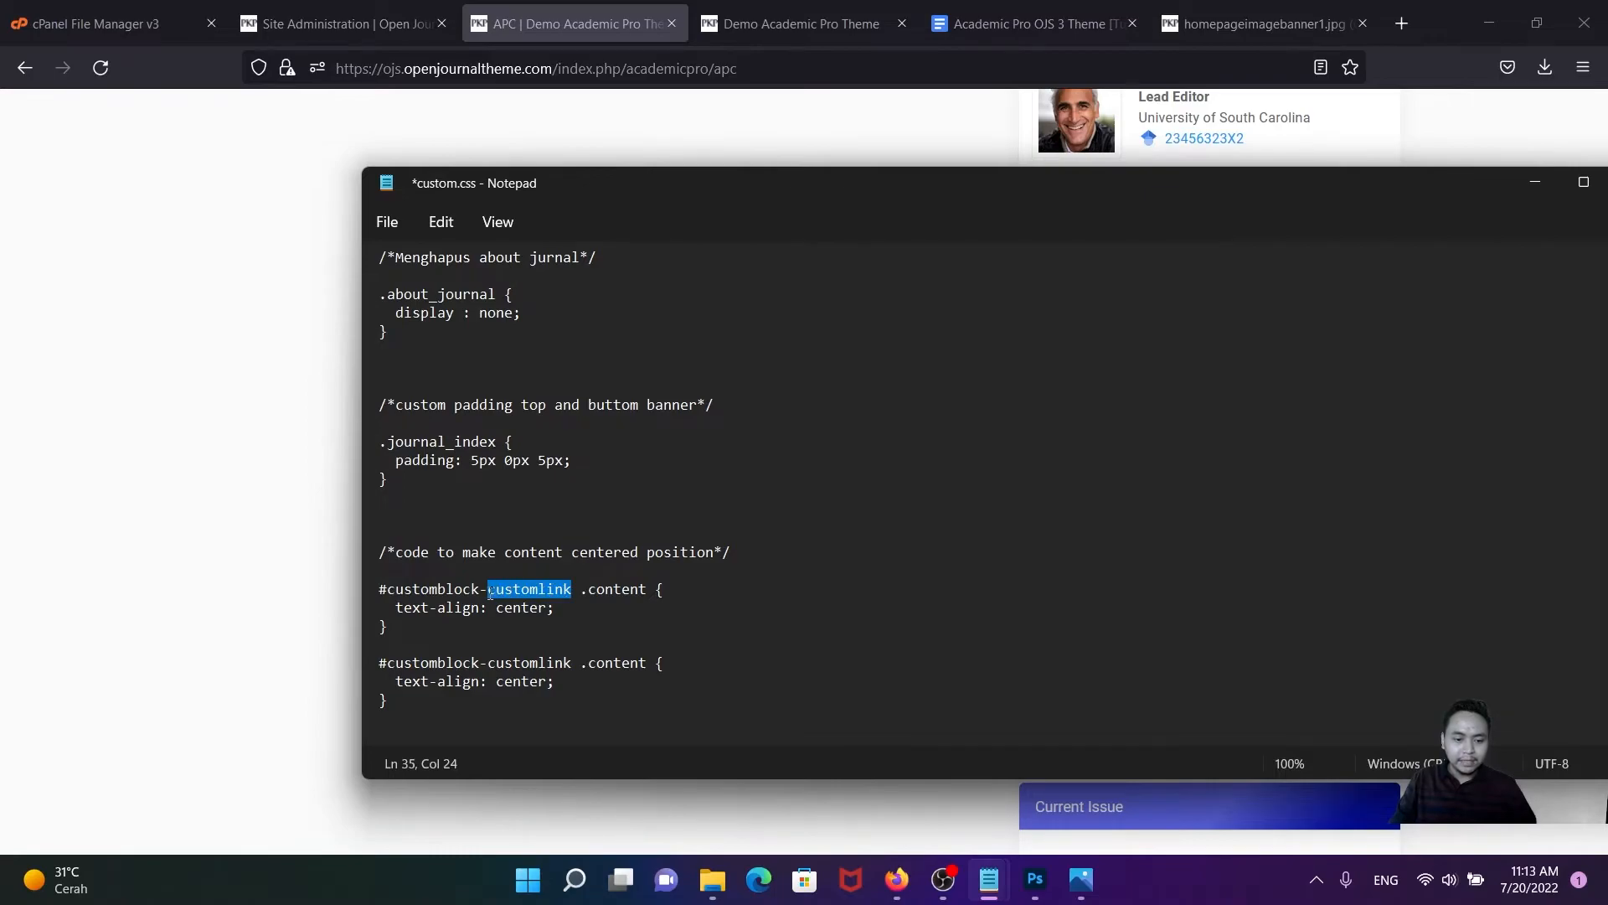
pyautogui.moveTo(583, 670); pyautogui.dragTo(492, 656)
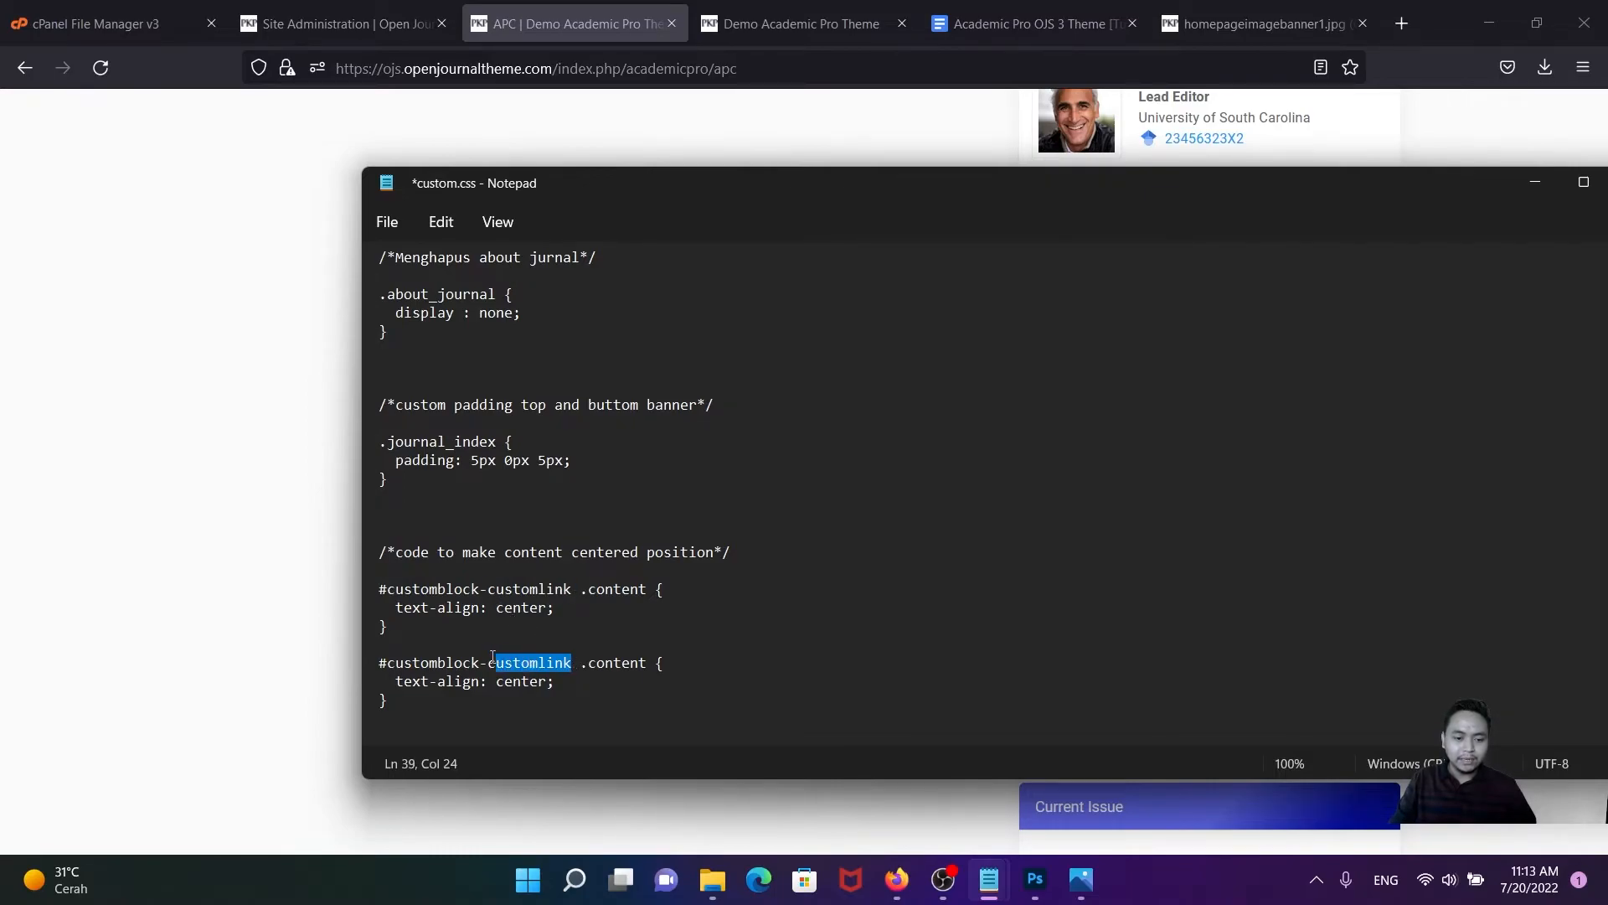
pyautogui.moveTo(574, 590); pyautogui.dragTo(492, 586)
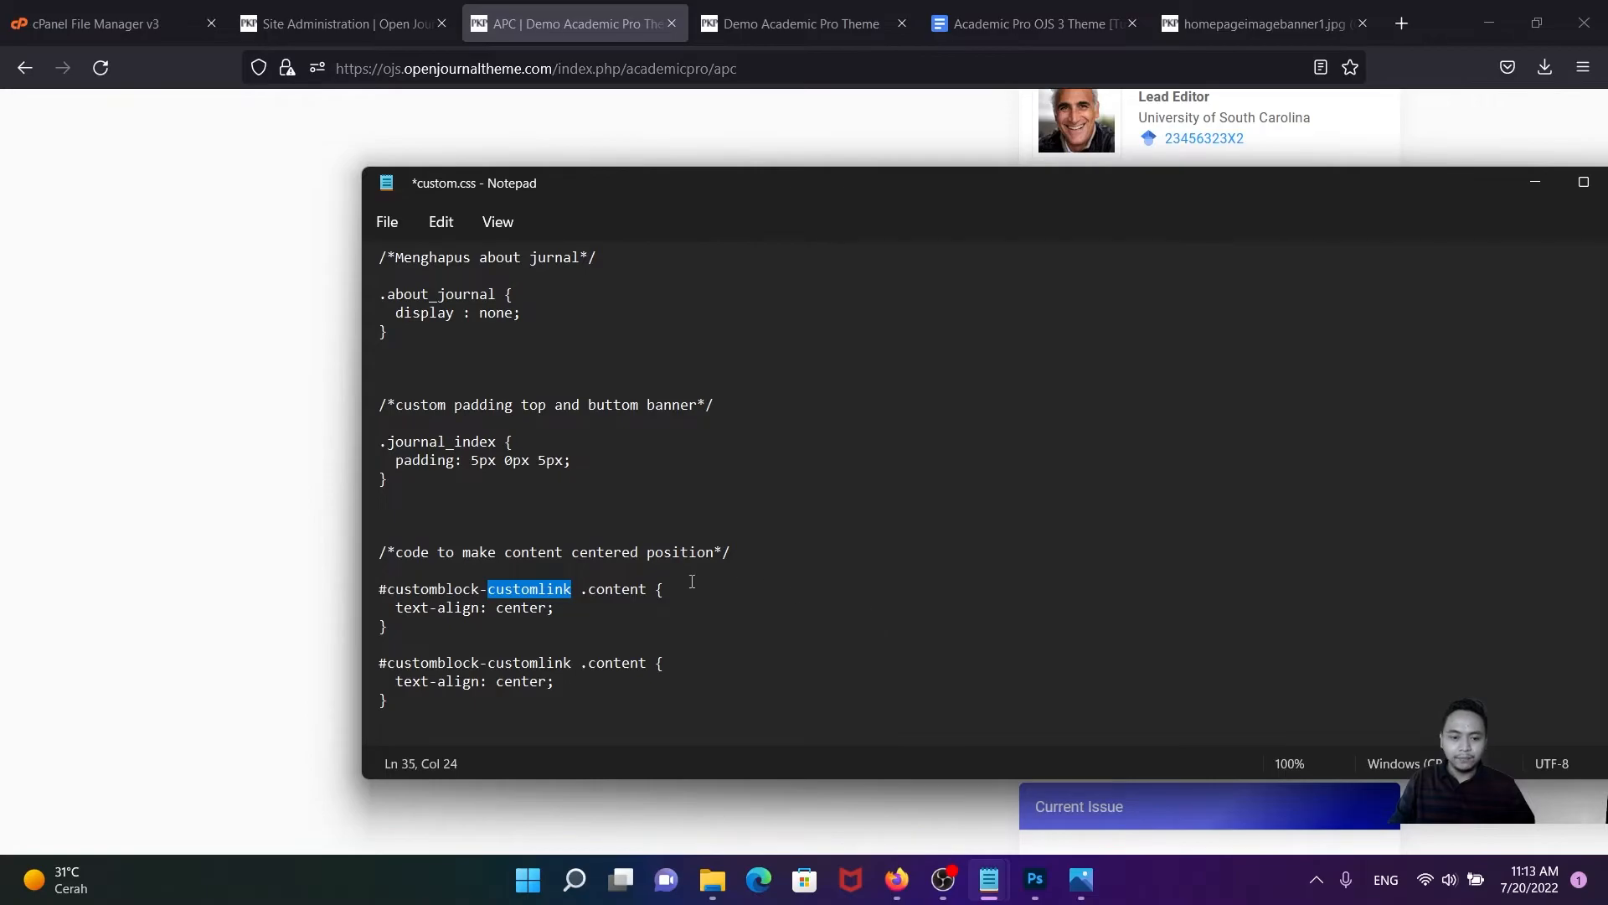
pyautogui.click(555, 608)
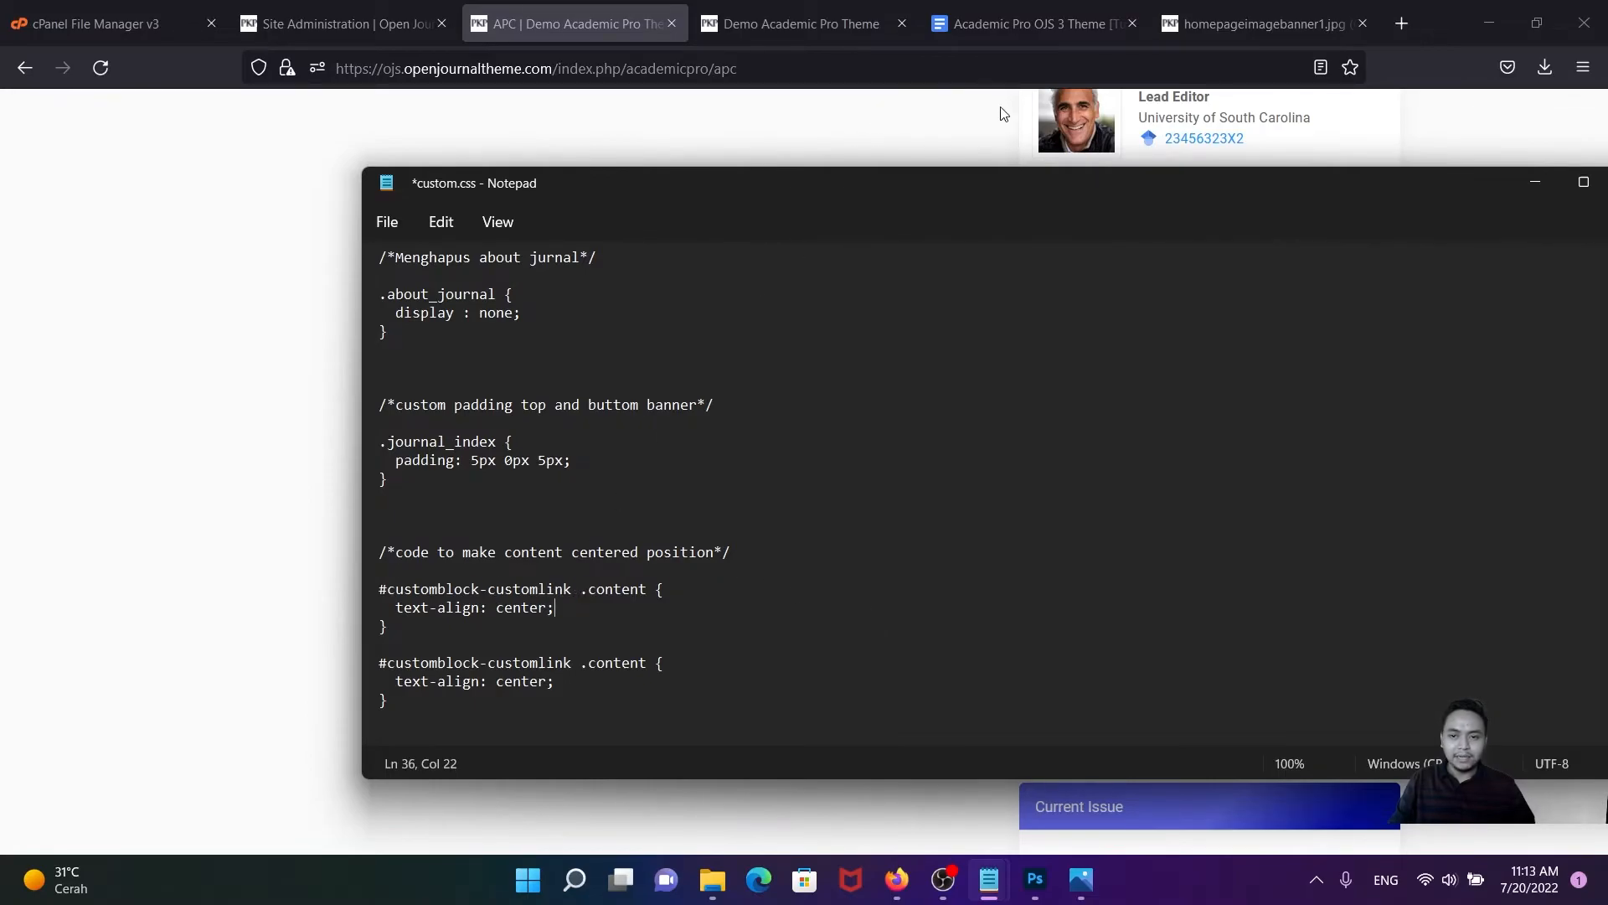
pyautogui.click(1453, 130)
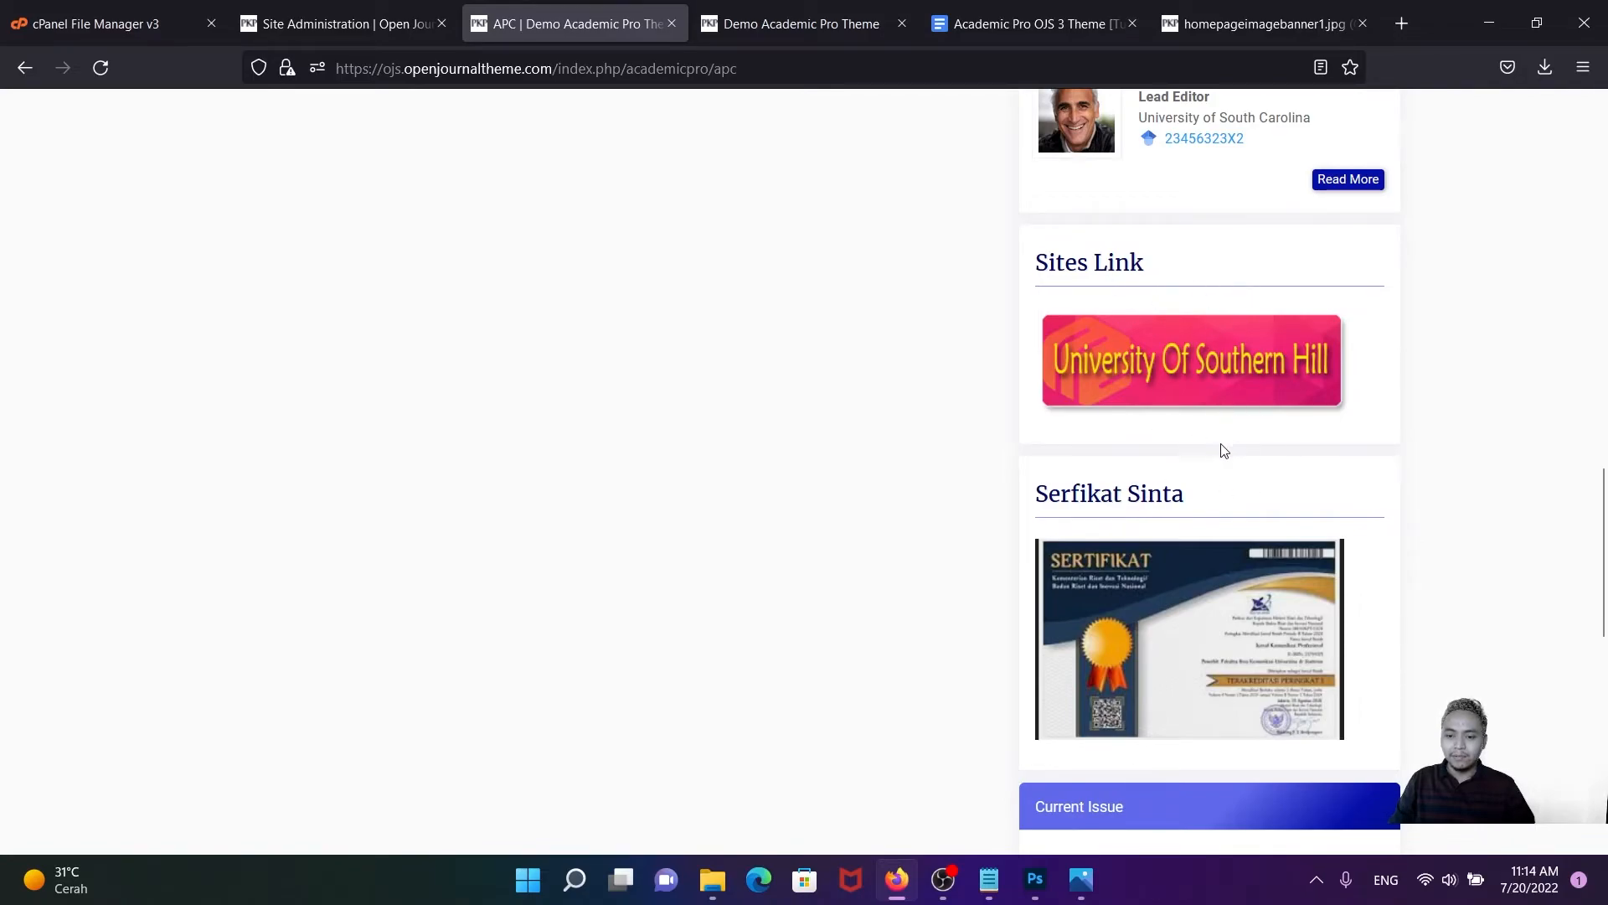
# - Open the Custom Block Manager's list of custom blocks from the Demo Academic Pro Theme journal's installed plugins
pyautogui.click(323, 25)
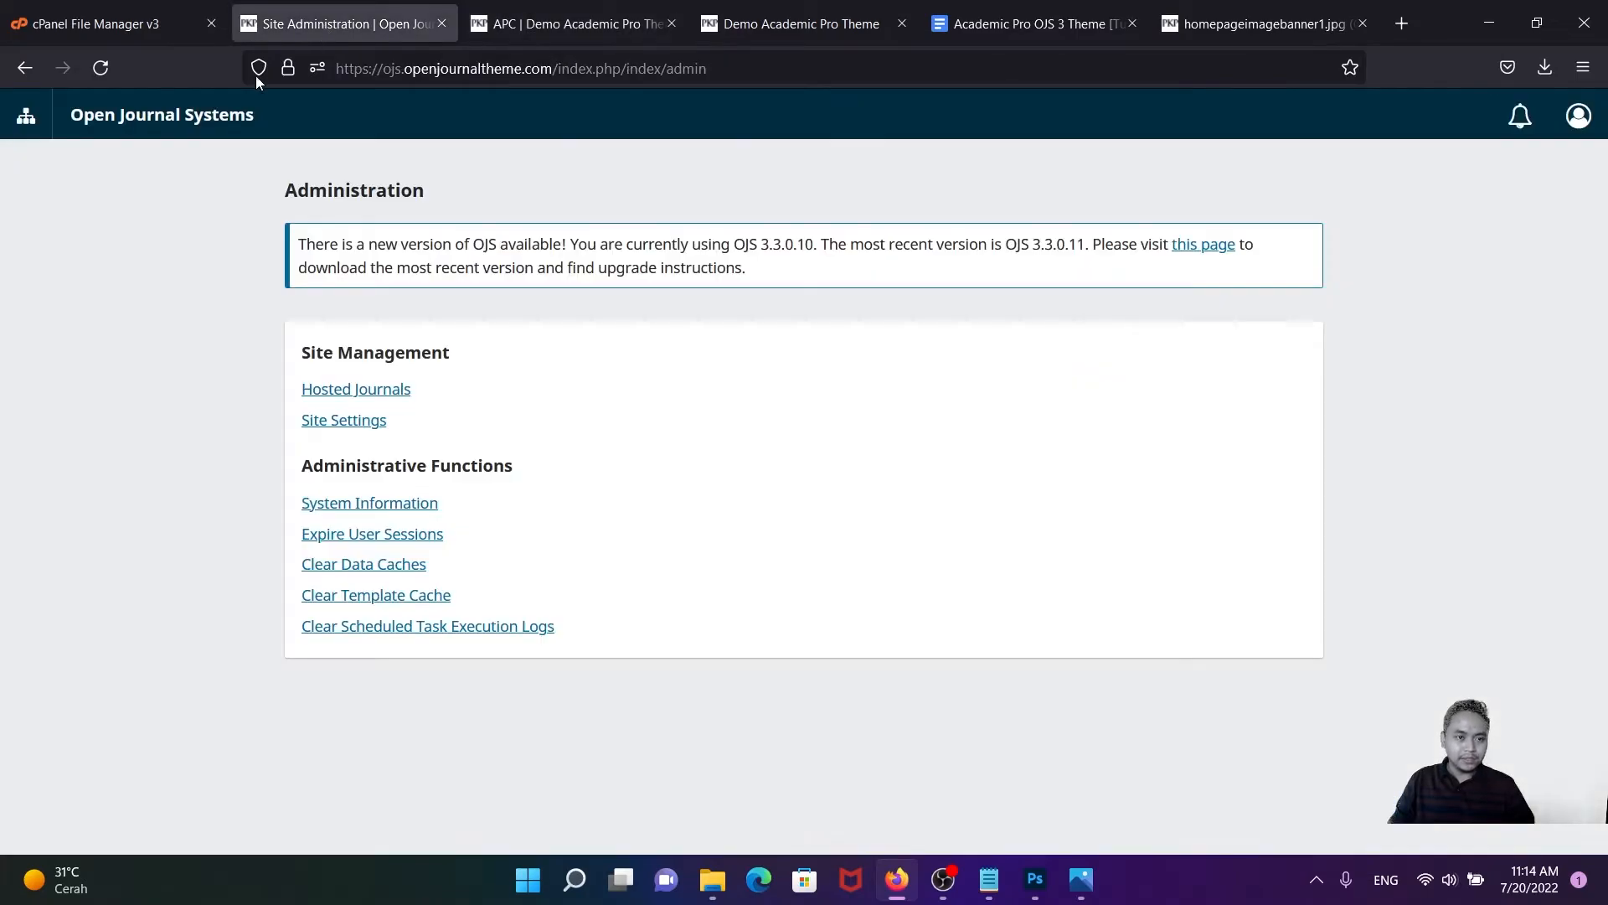
pyautogui.click(26, 114)
pyautogui.click(37, 172)
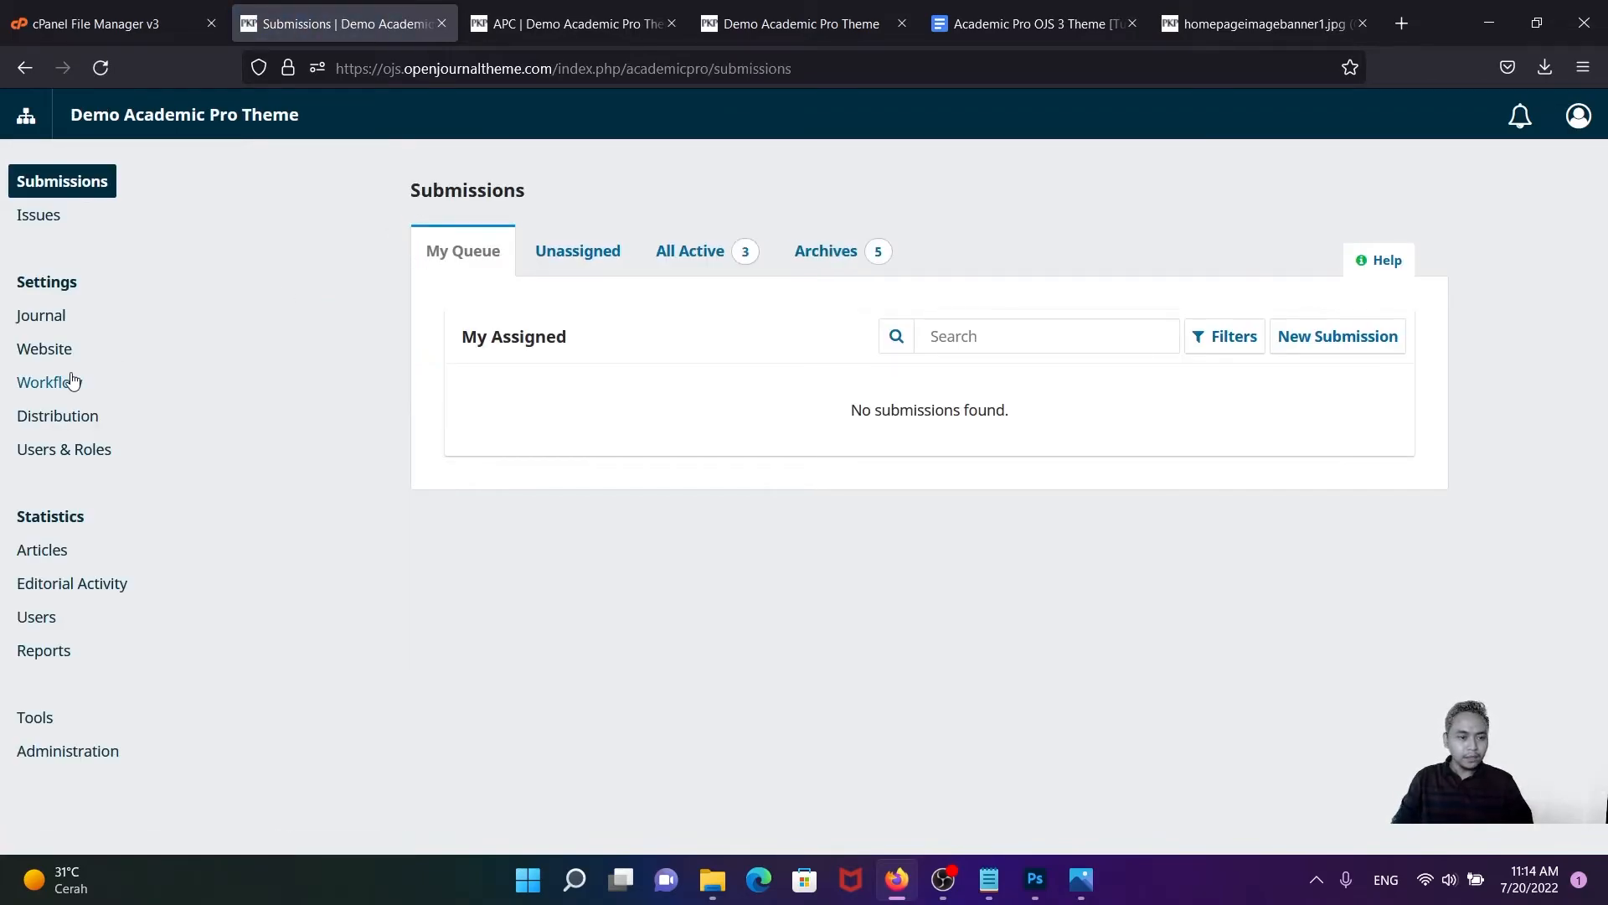
pyautogui.click(46, 352)
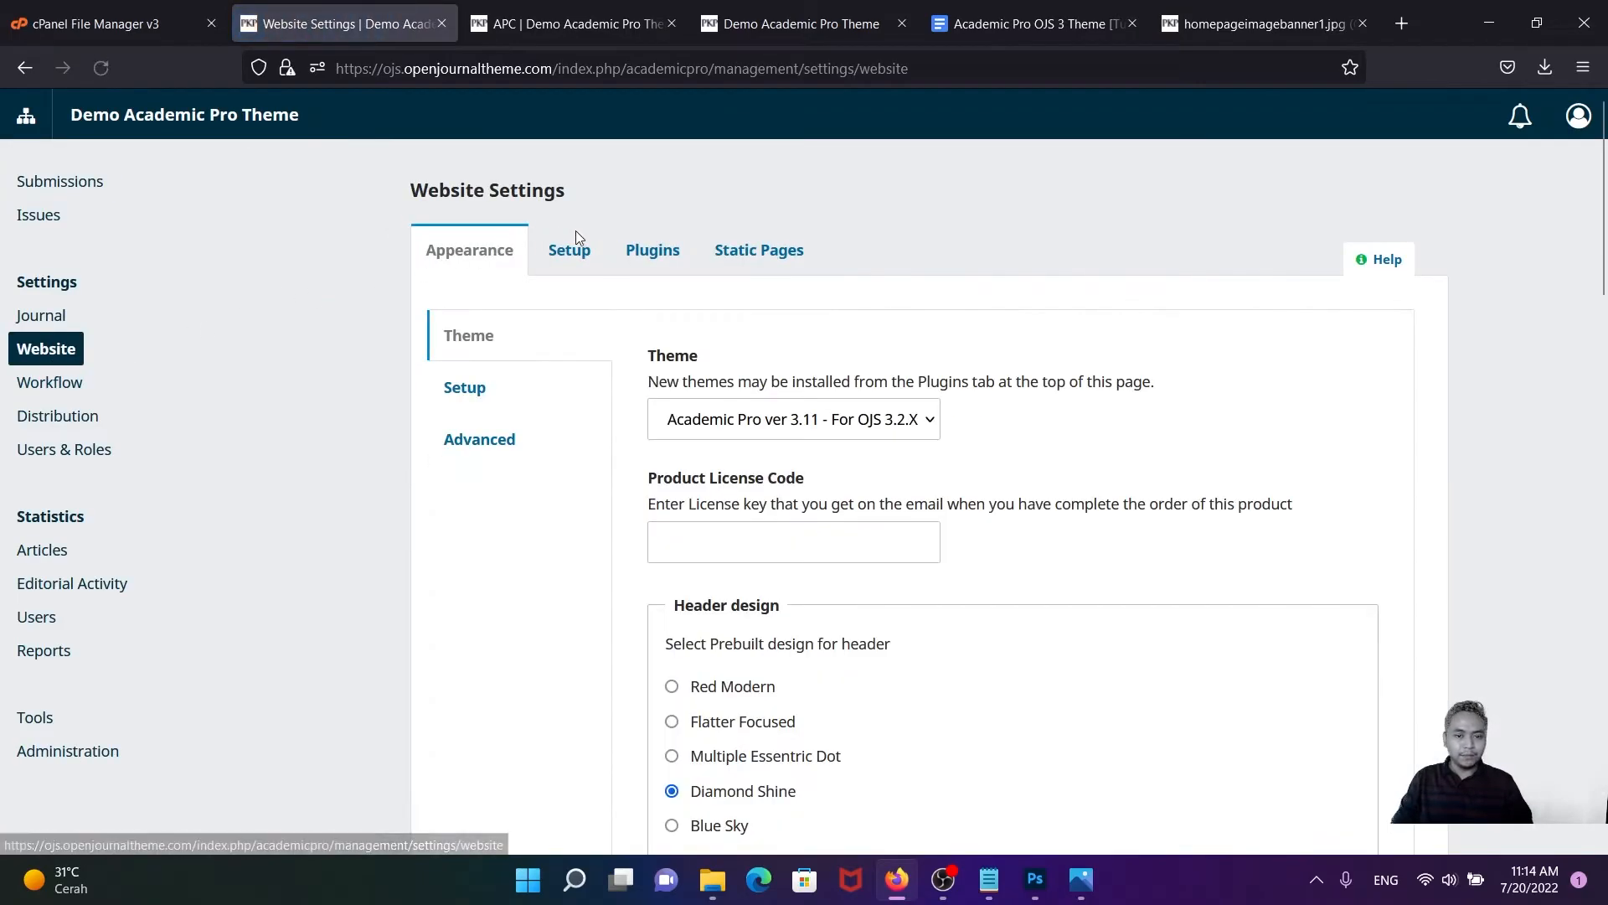
pyautogui.click(649, 258)
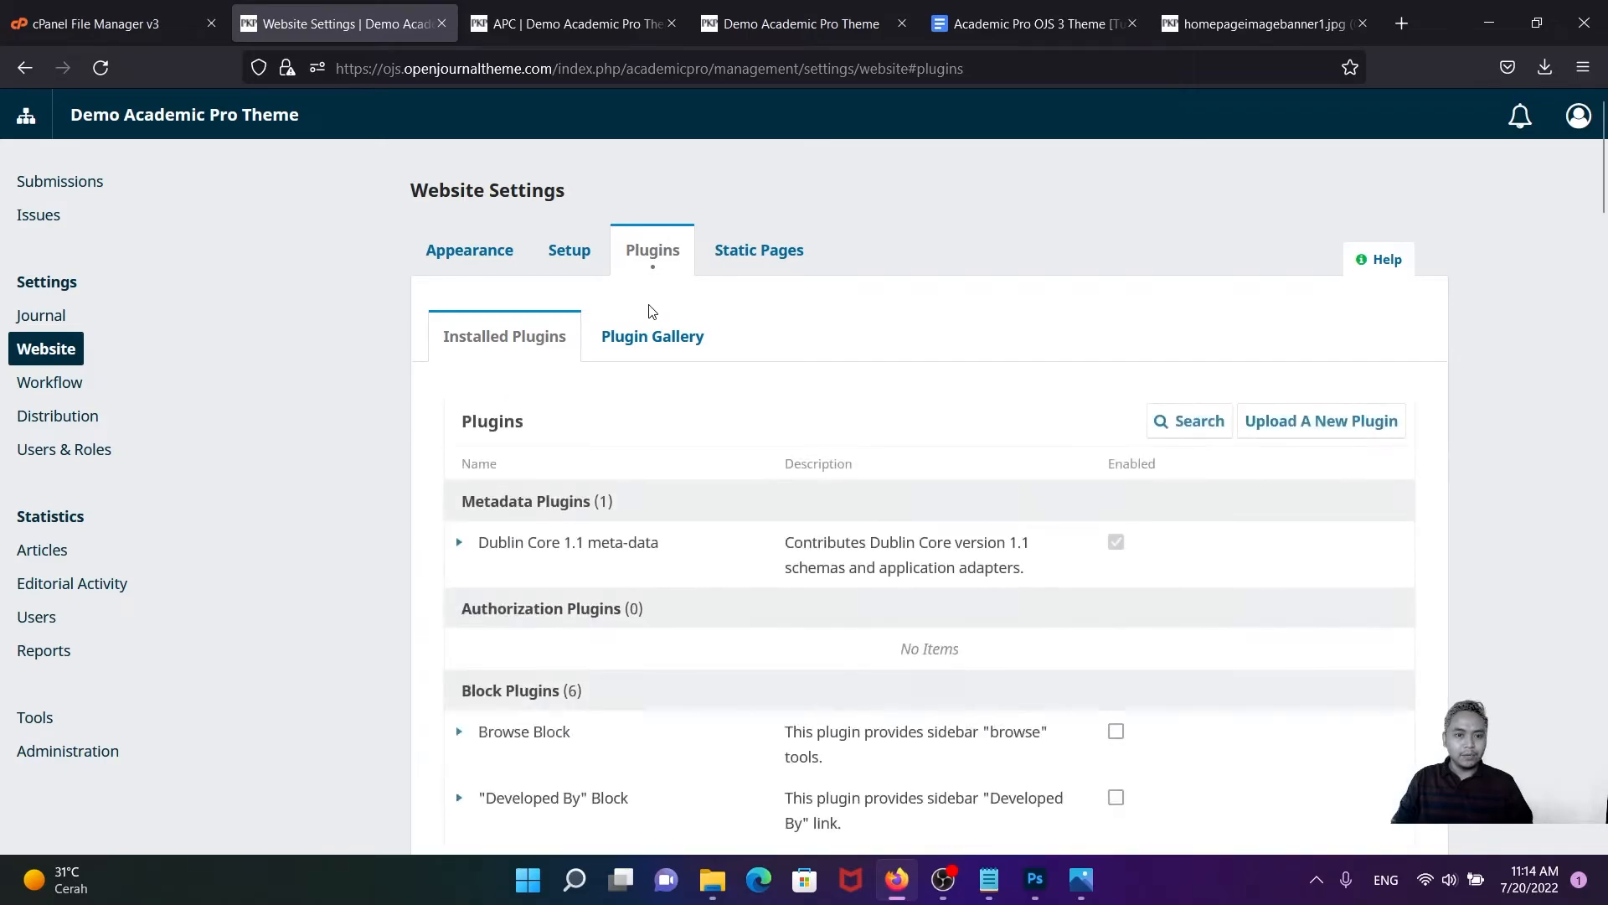
pyautogui.scroll(-10, 628, 416)
pyautogui.scroll(-5, 628, 421)
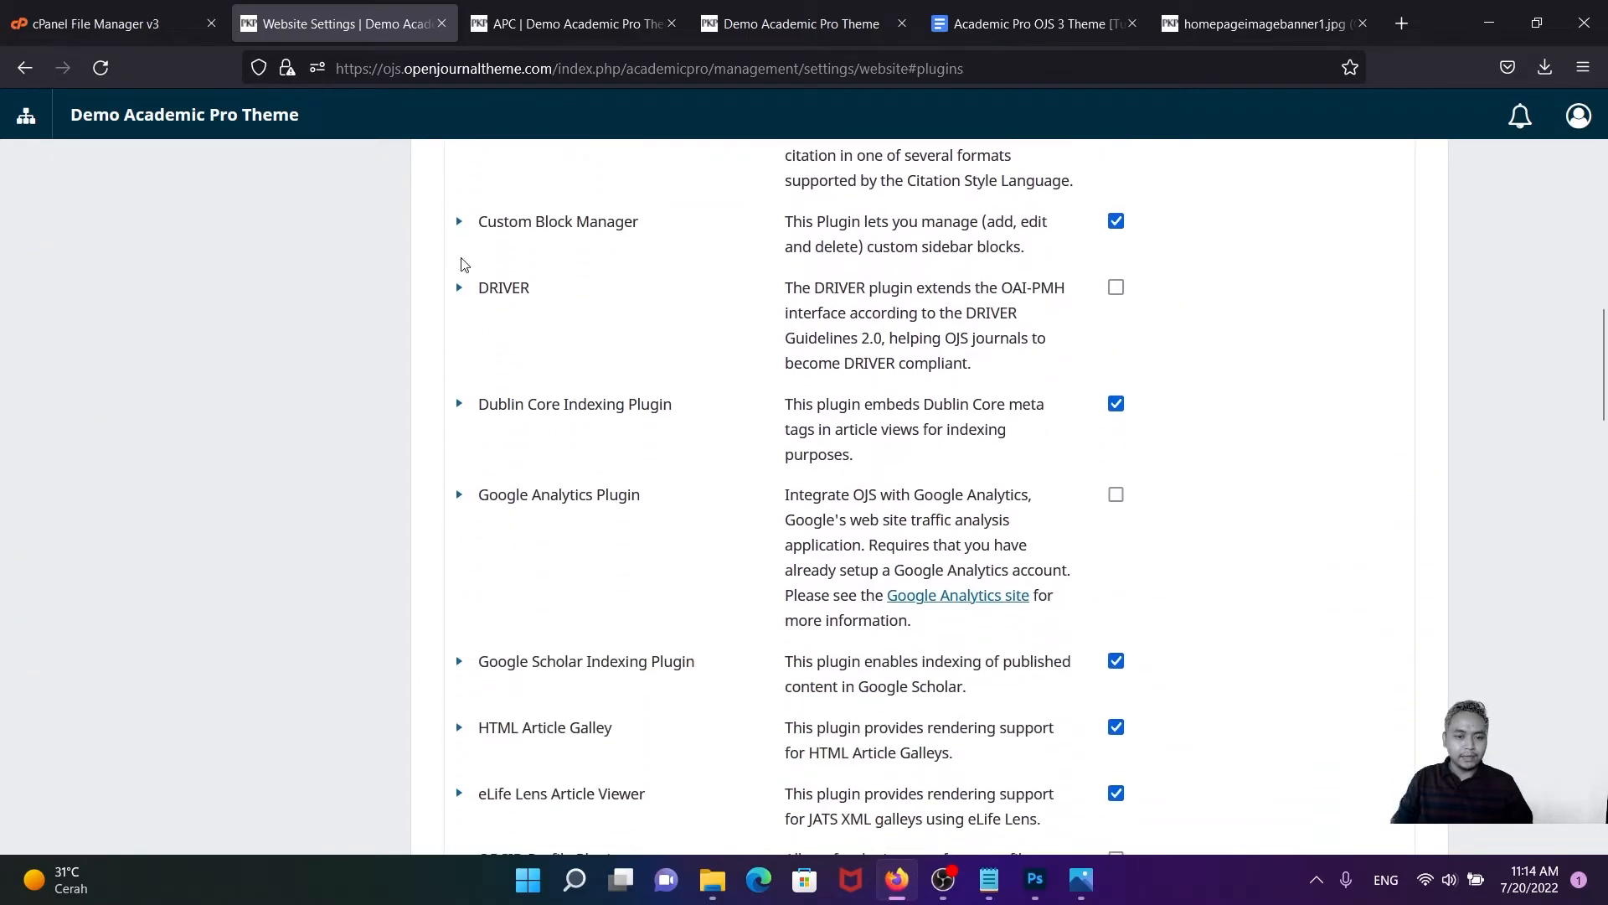
pyautogui.click(460, 222)
pyautogui.click(515, 285)
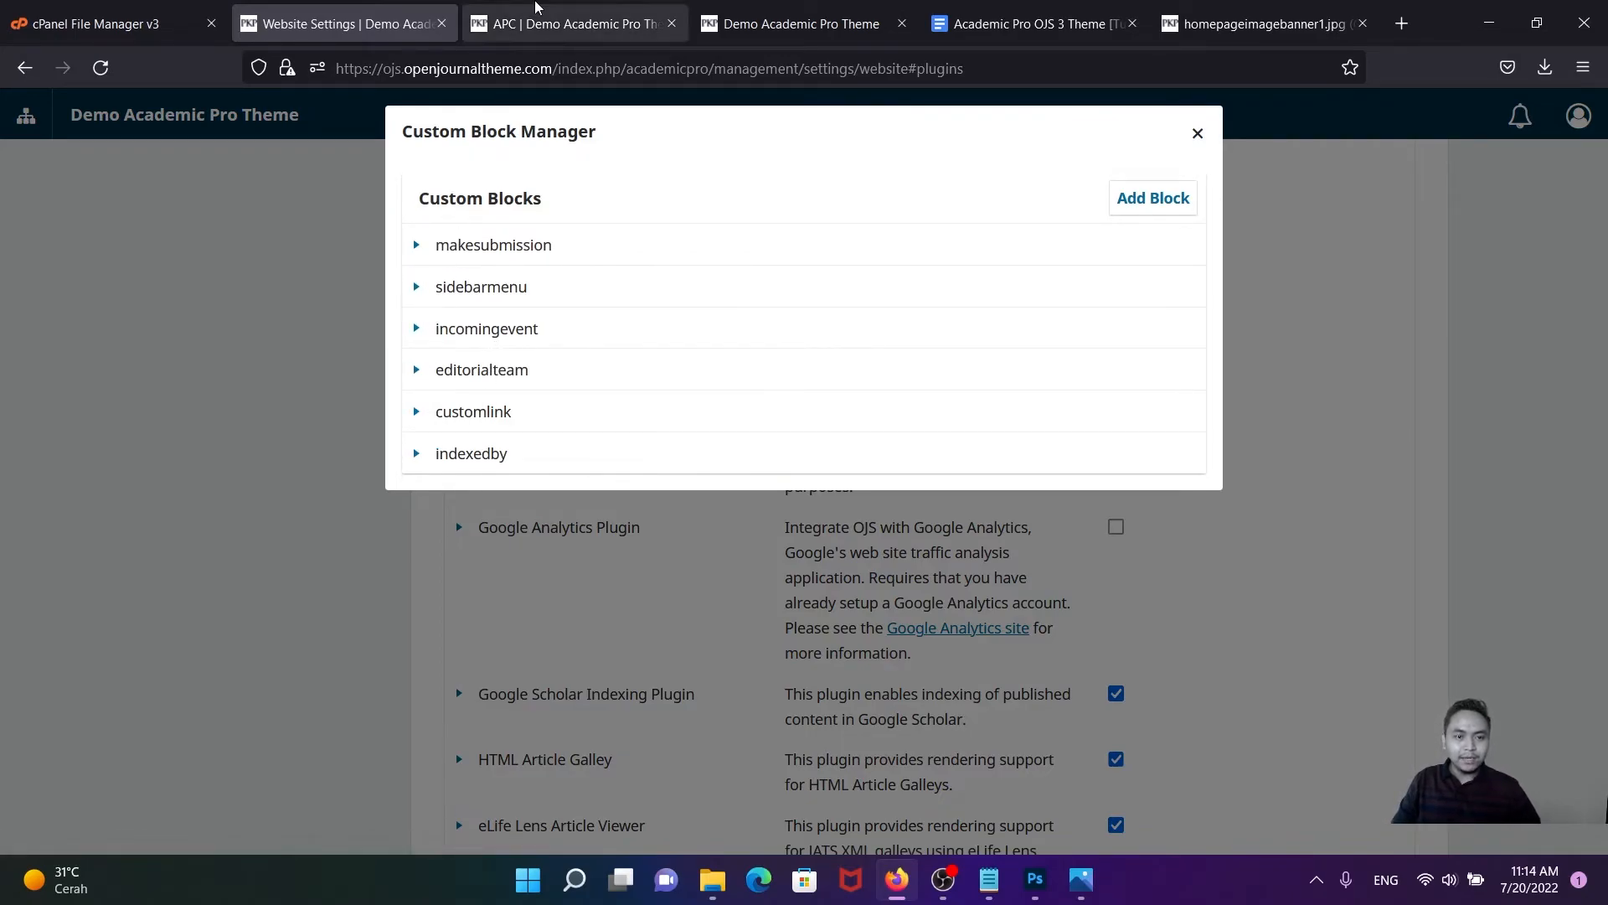
# - Compare the Sites Link block on the APC page with the customlink block's name and content, and close its edit form
pyautogui.click(569, 24)
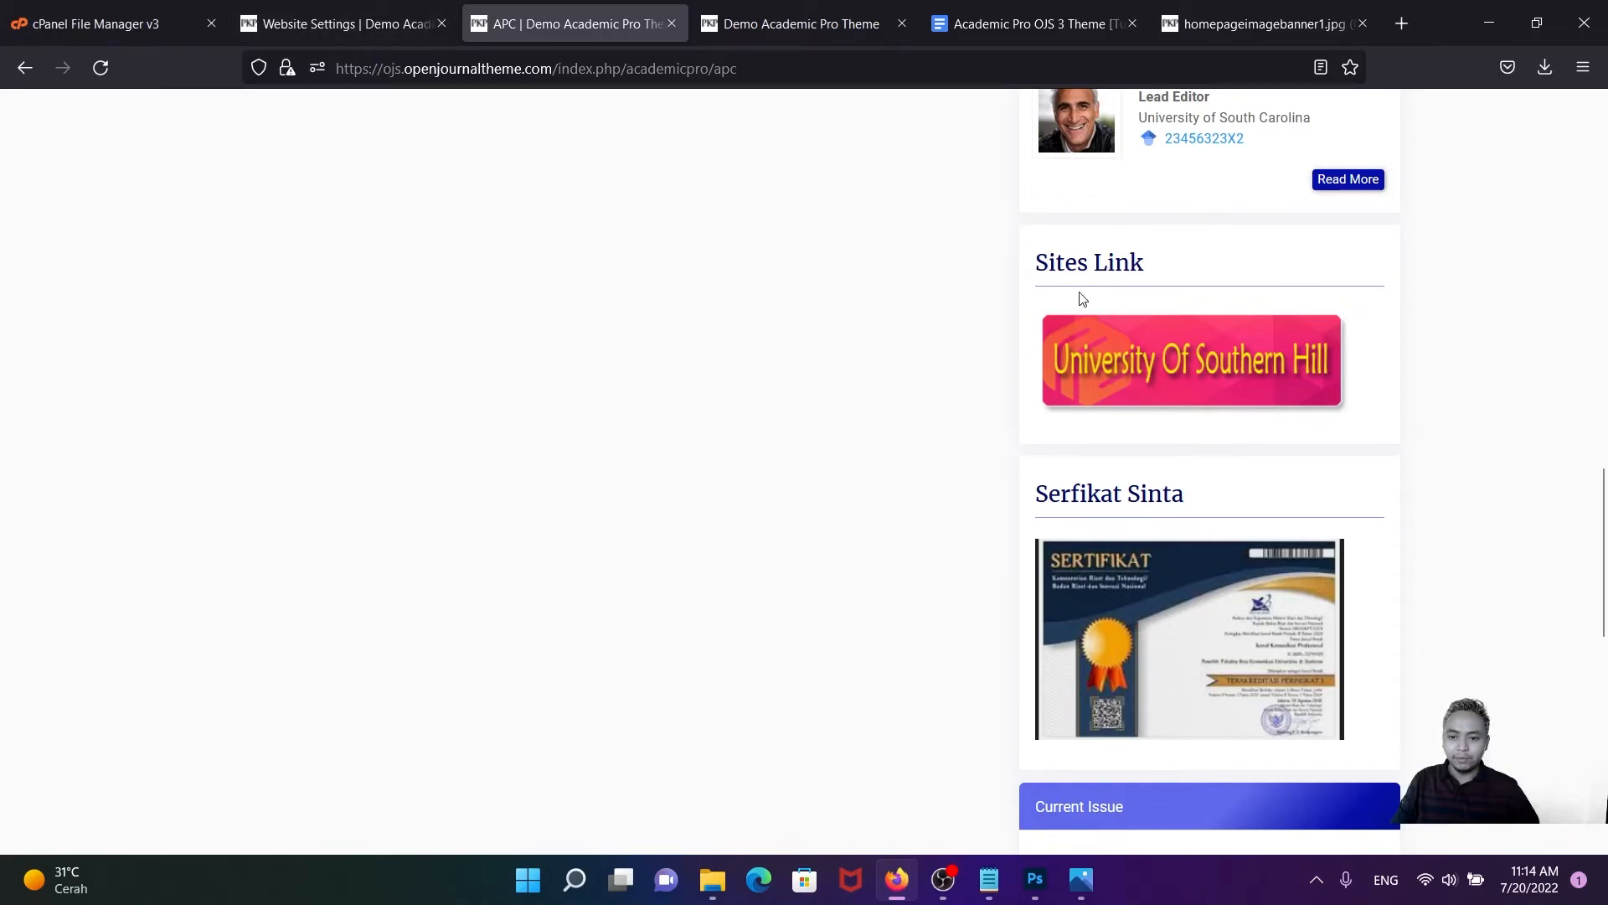
pyautogui.click(343, 24)
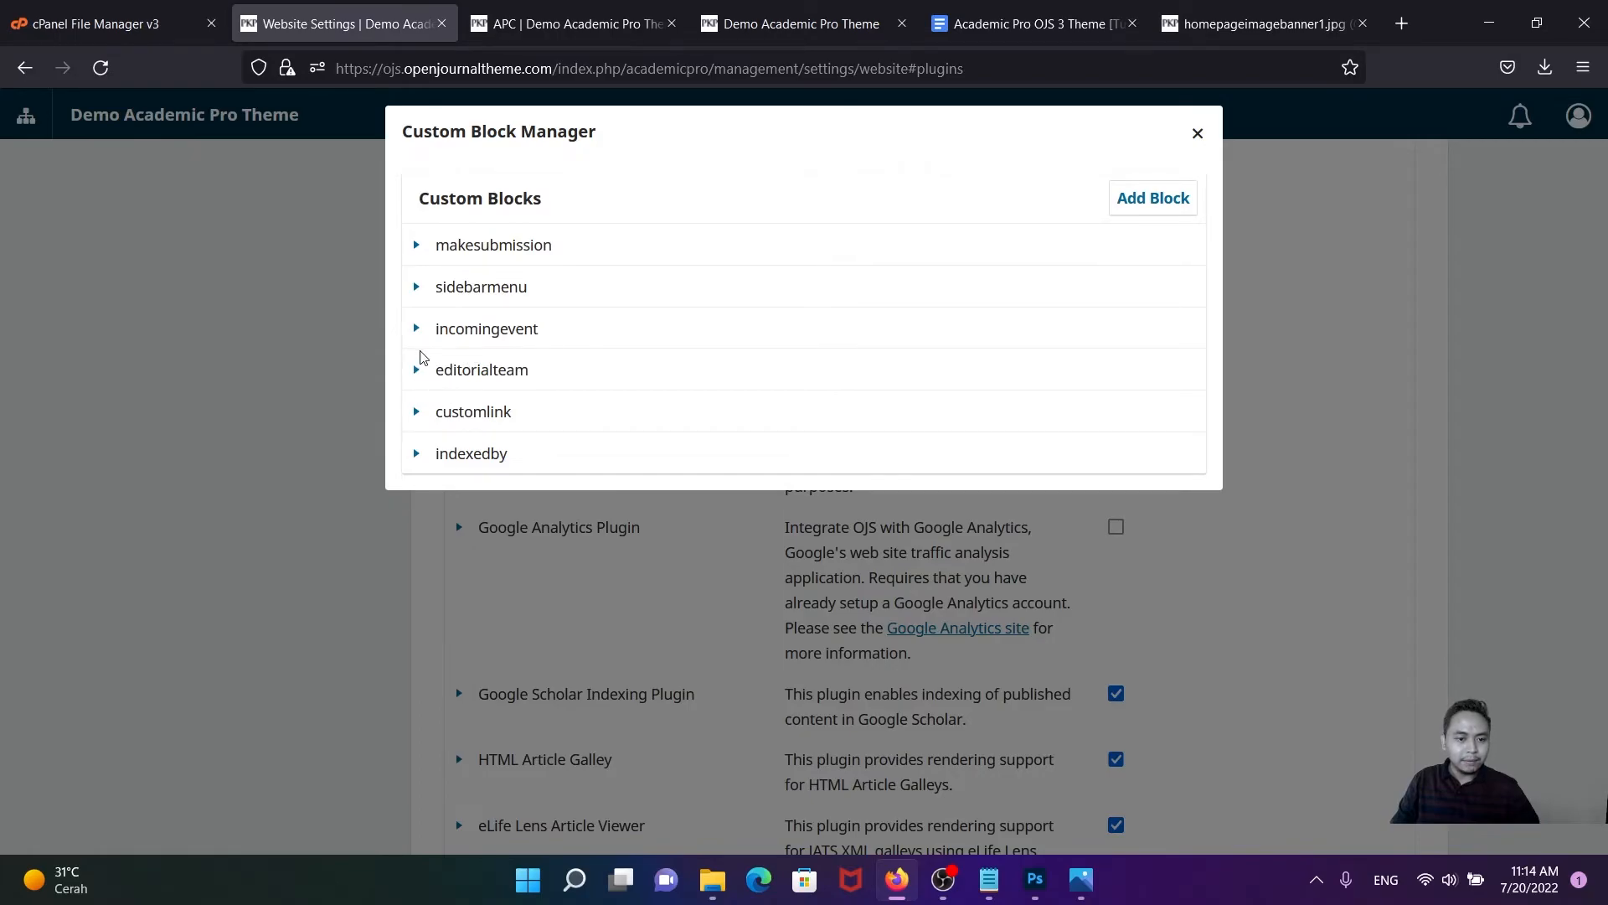
pyautogui.click(421, 415)
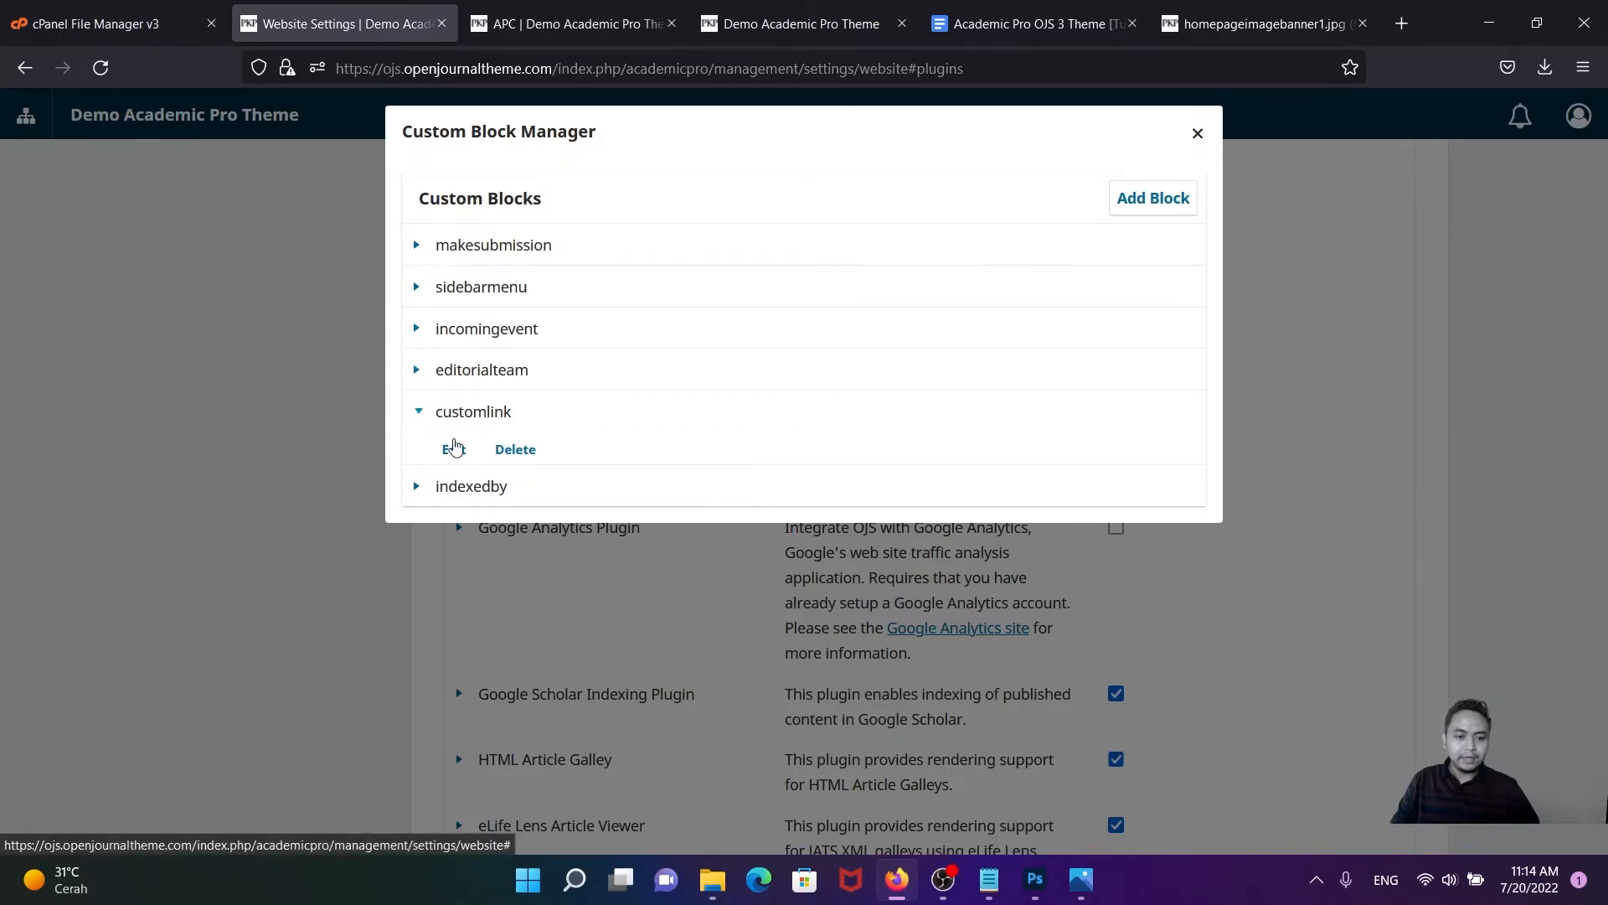
pyautogui.click(453, 453)
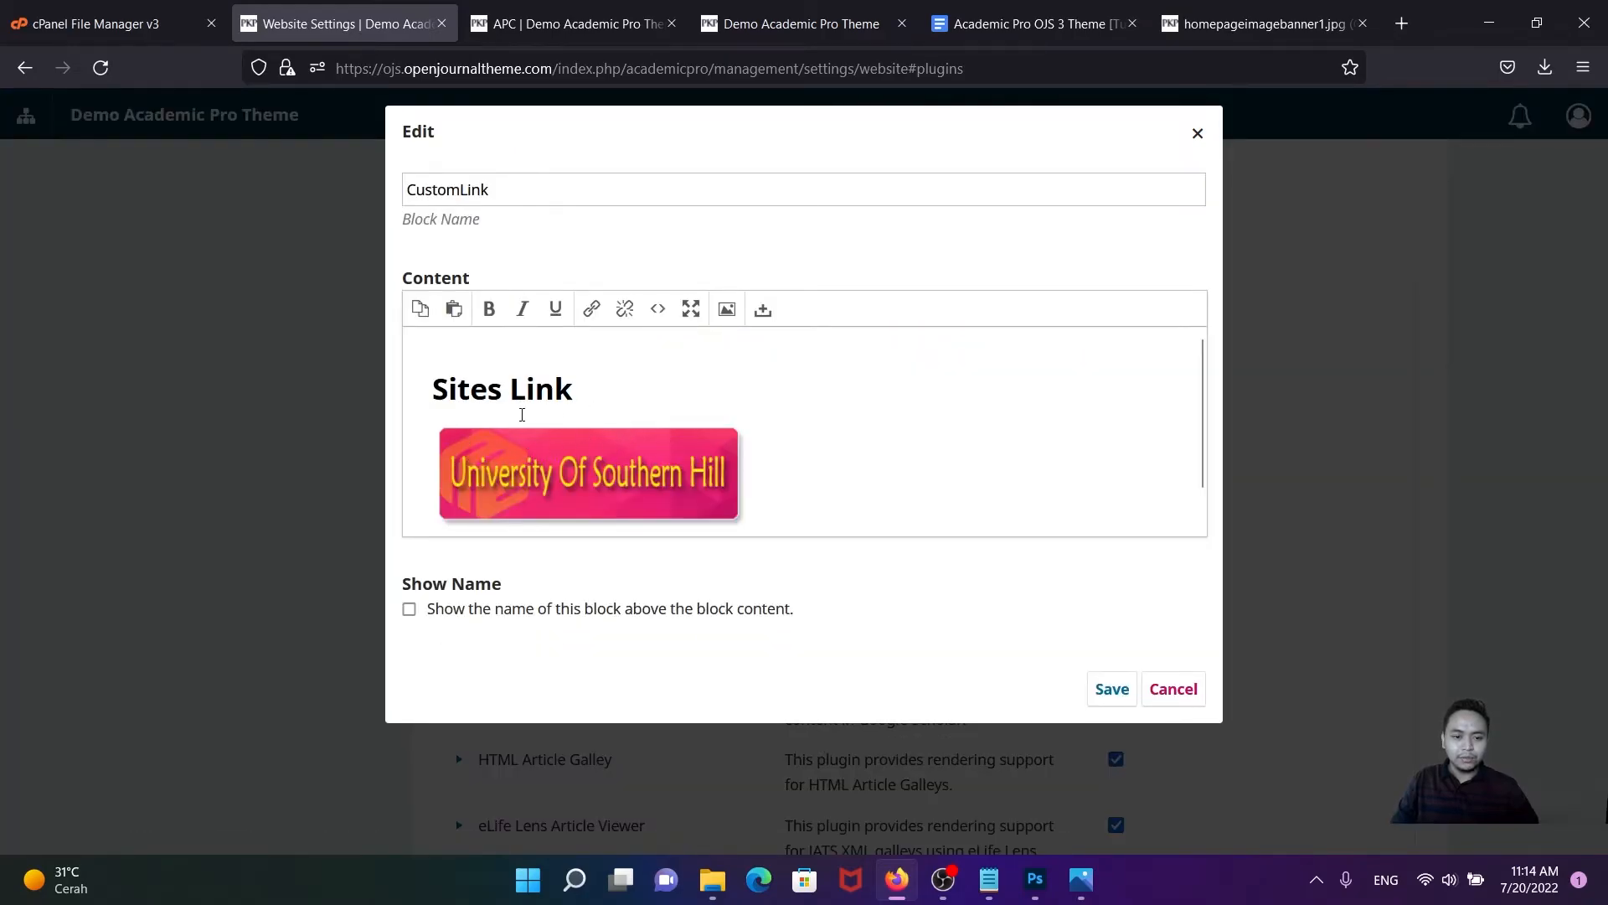
pyautogui.moveTo(504, 187); pyautogui.dragTo(406, 189)
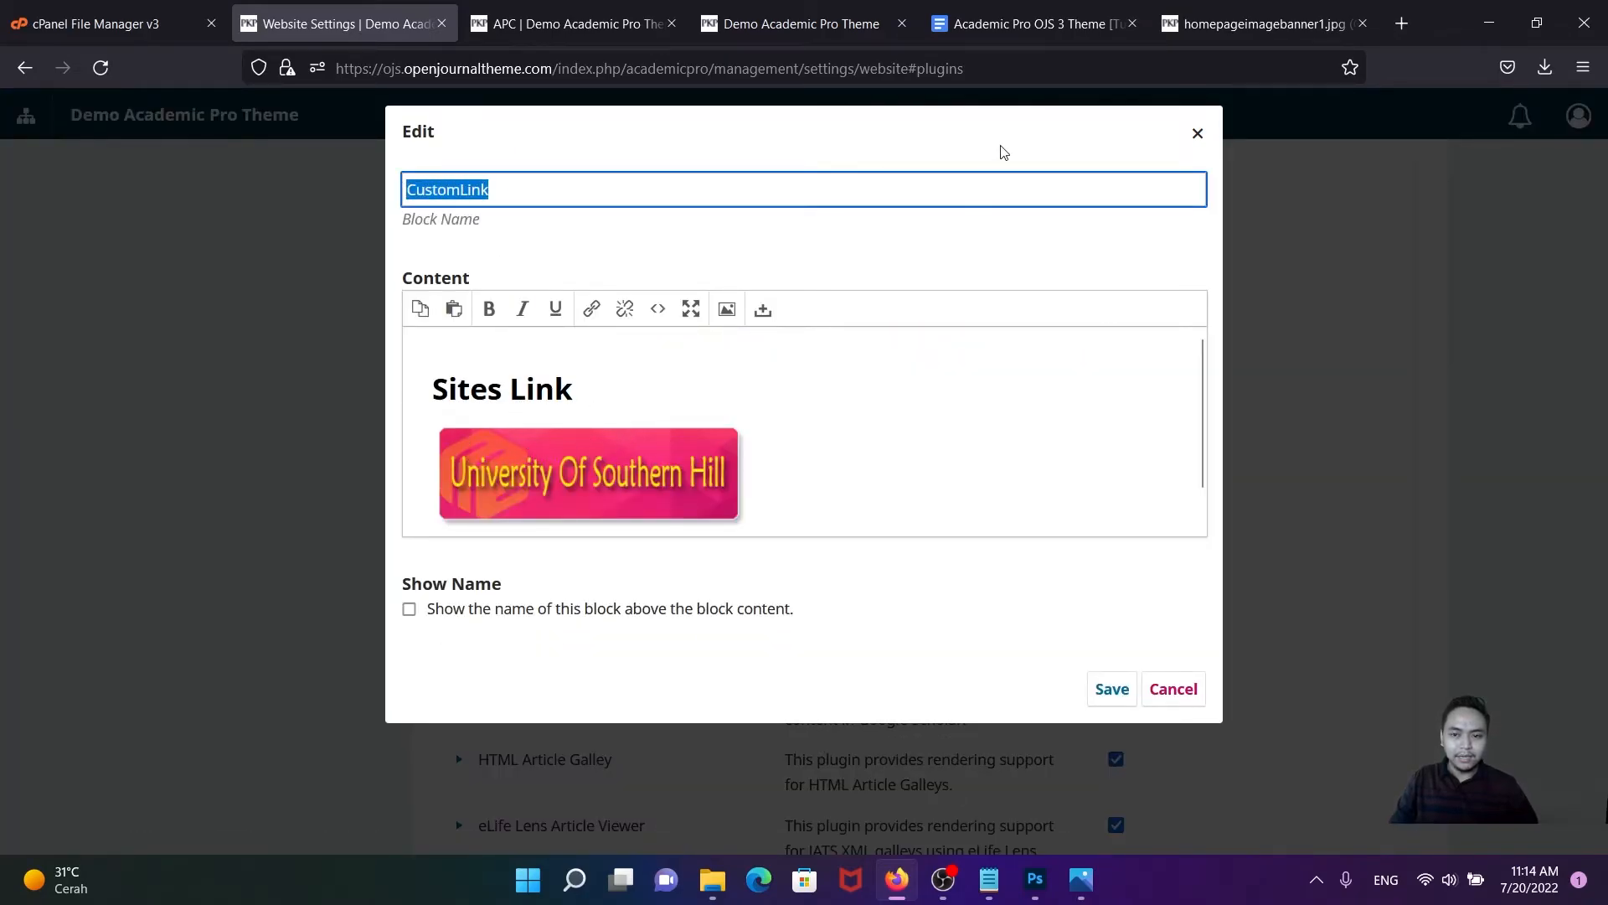
pyautogui.click(1198, 134)
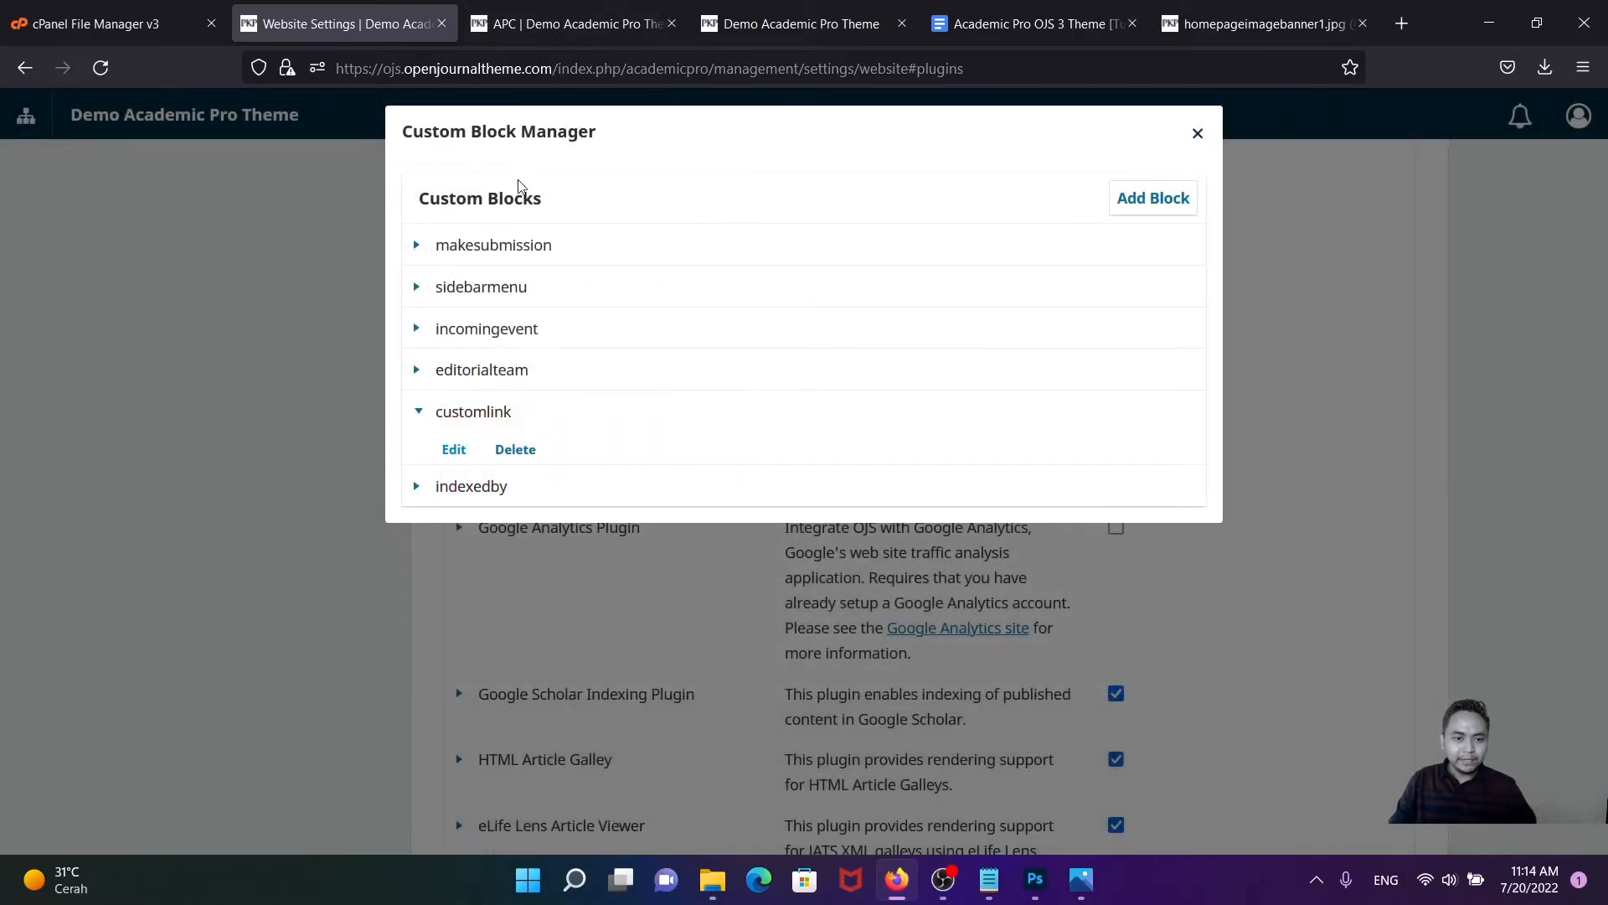
# - Check the incomingevent block's name and content, close its edit form unchanged, and select its name in the list
pyautogui.moveTo(549, 329); pyautogui.dragTo(432, 328)
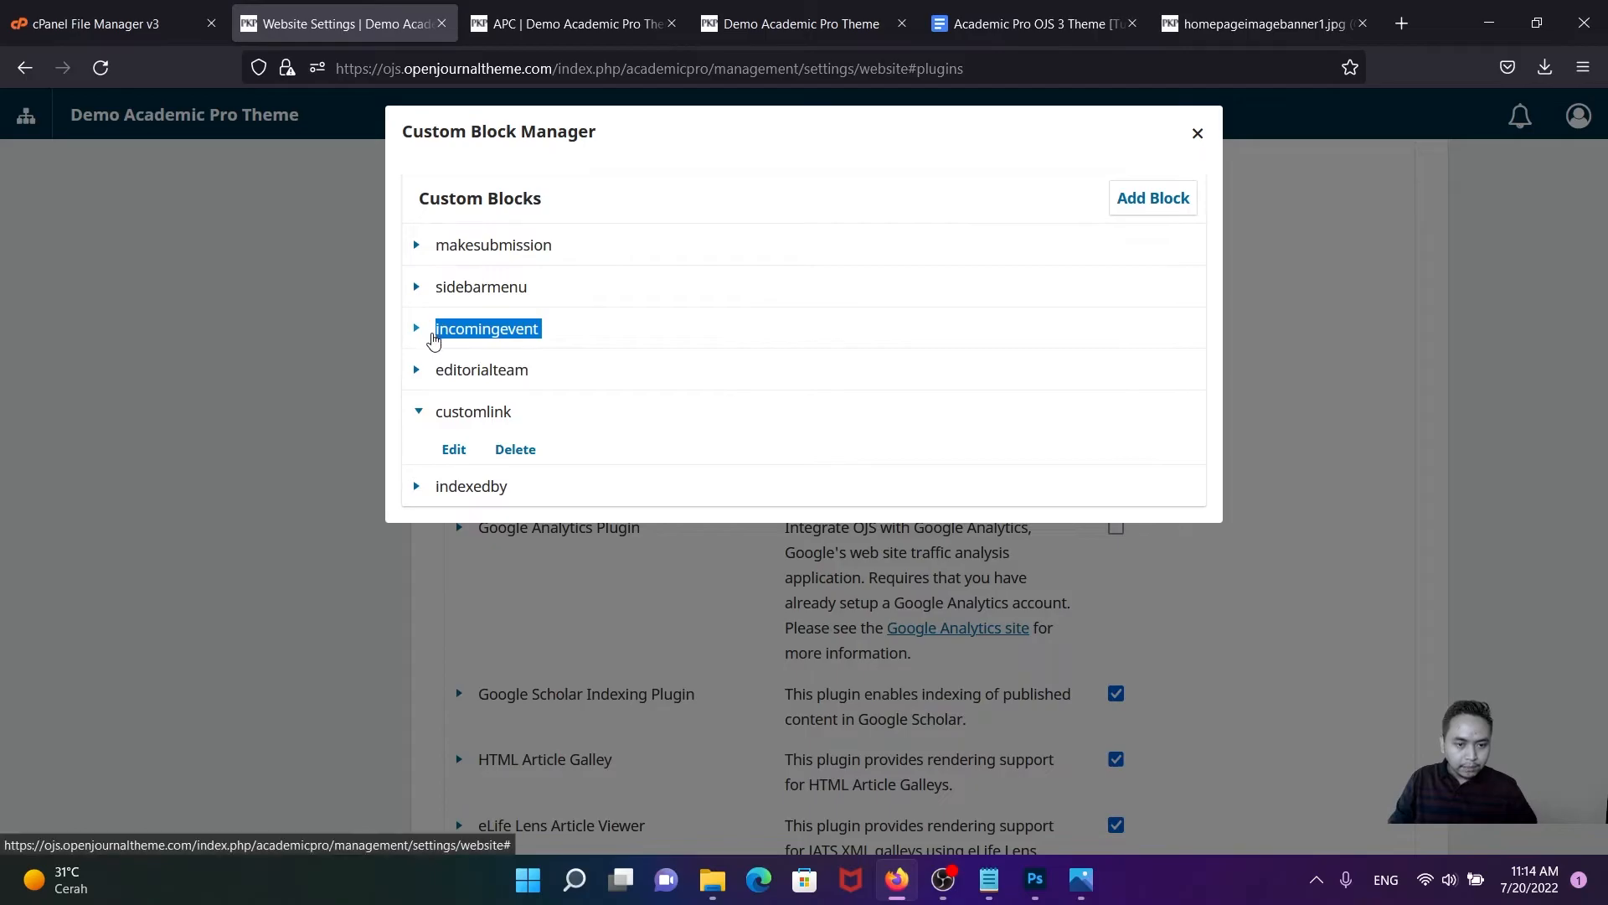
pyautogui.click(417, 328)
pyautogui.click(453, 366)
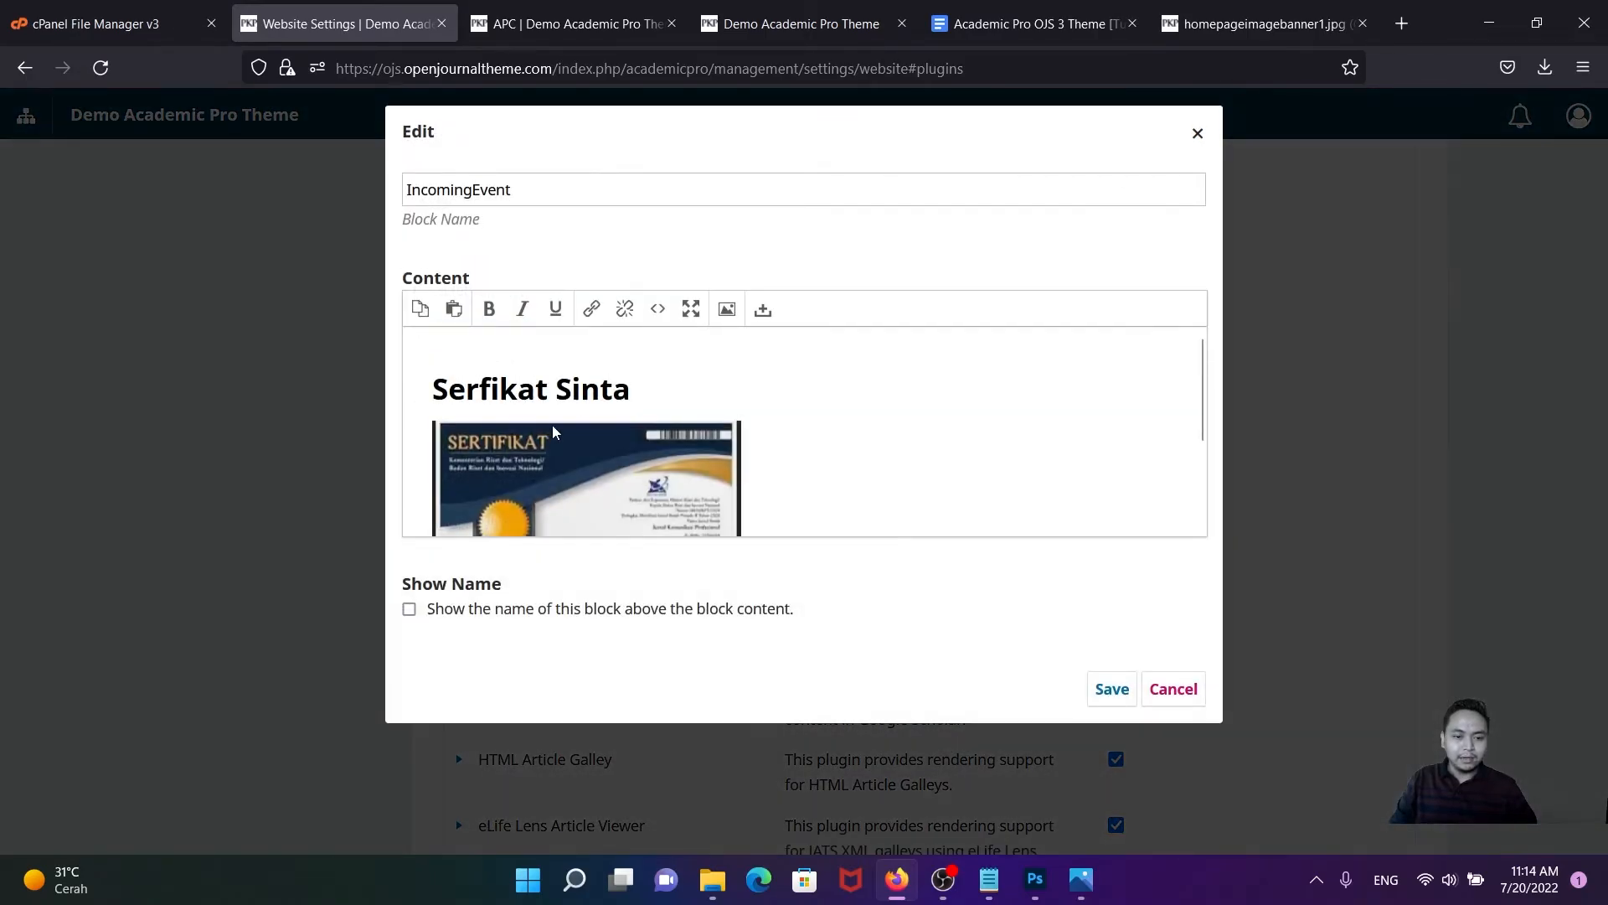
pyautogui.click(1198, 133)
pyautogui.moveTo(557, 335); pyautogui.dragTo(431, 335)
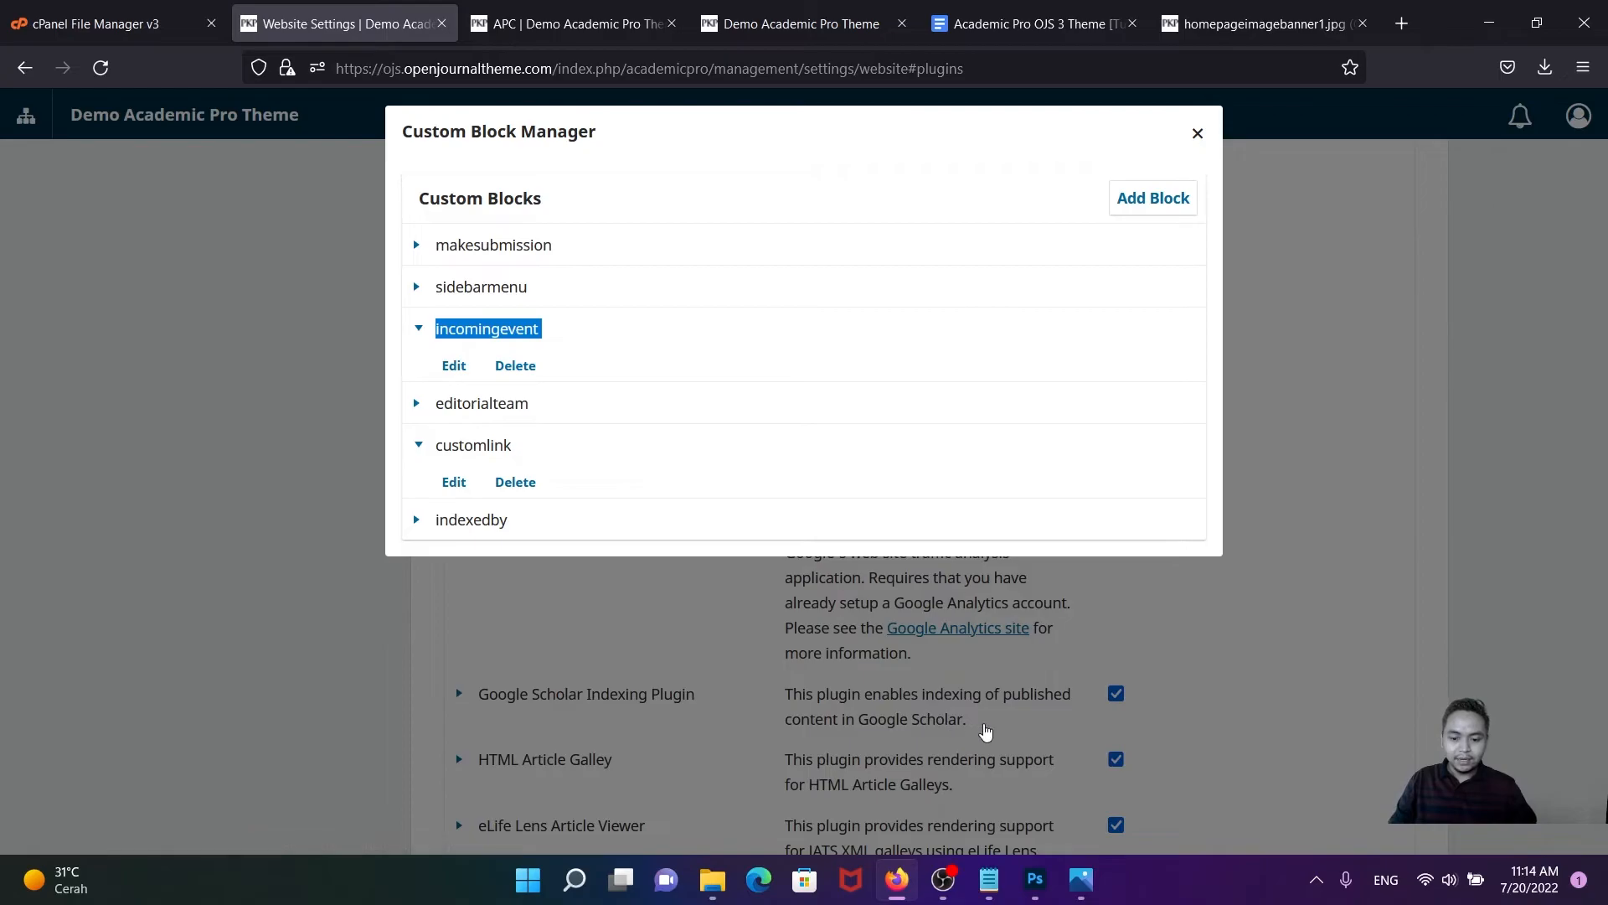
# - Switch to academicpro.css in Notepad and remove customlink from the centering rule's selector, undoing the text wrongly pasted in its place
pyautogui.moveTo(996, 886)
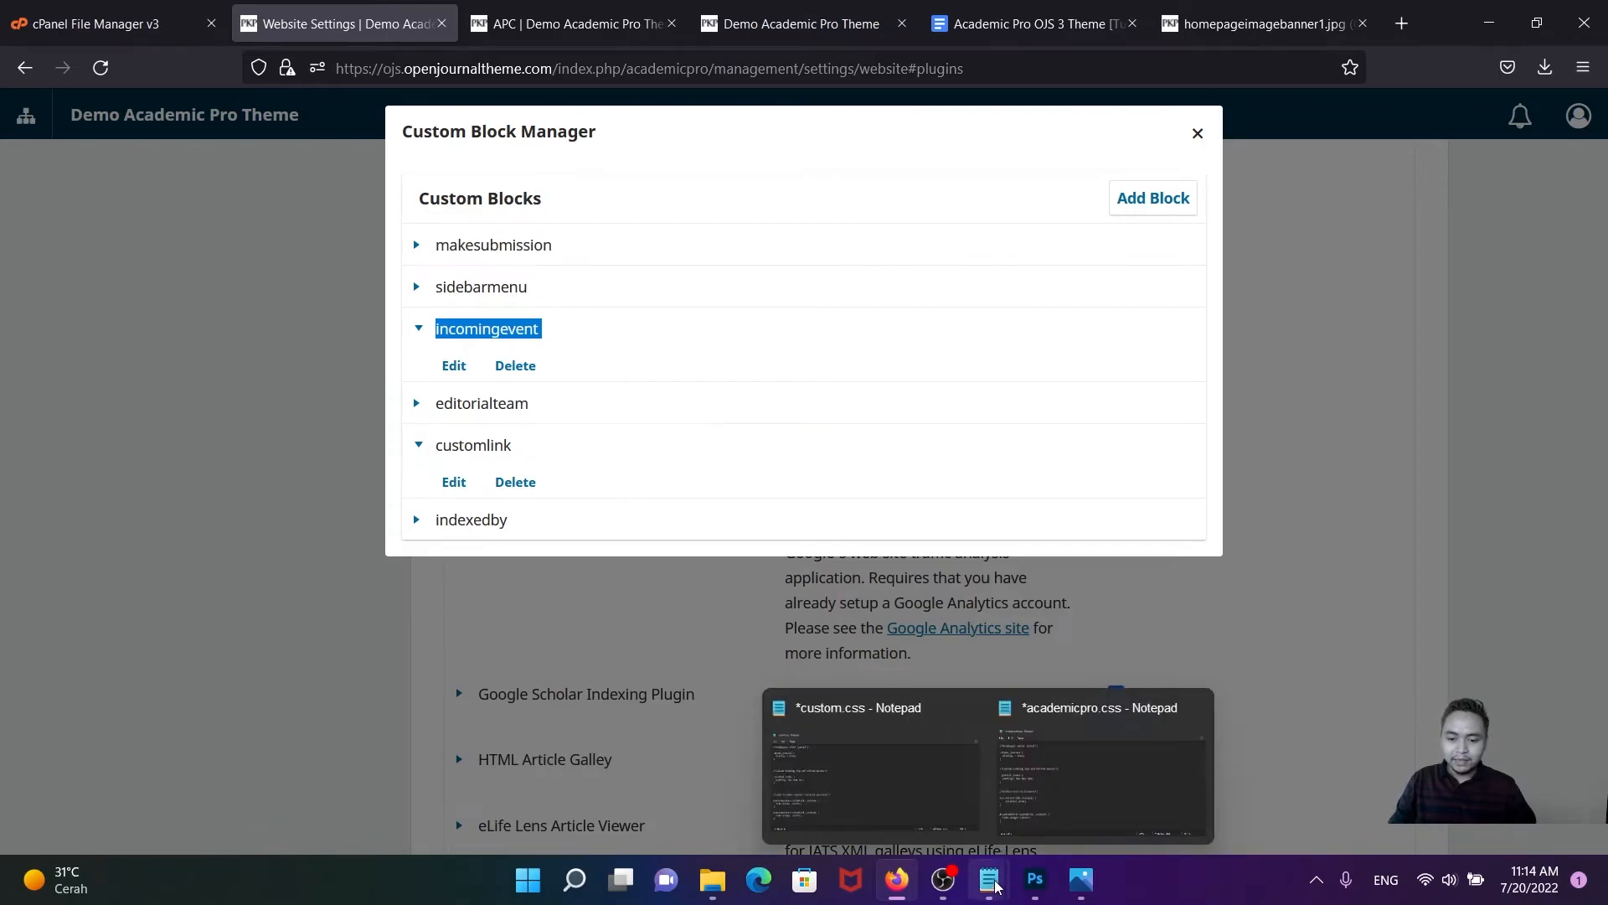
pyautogui.click(1063, 782)
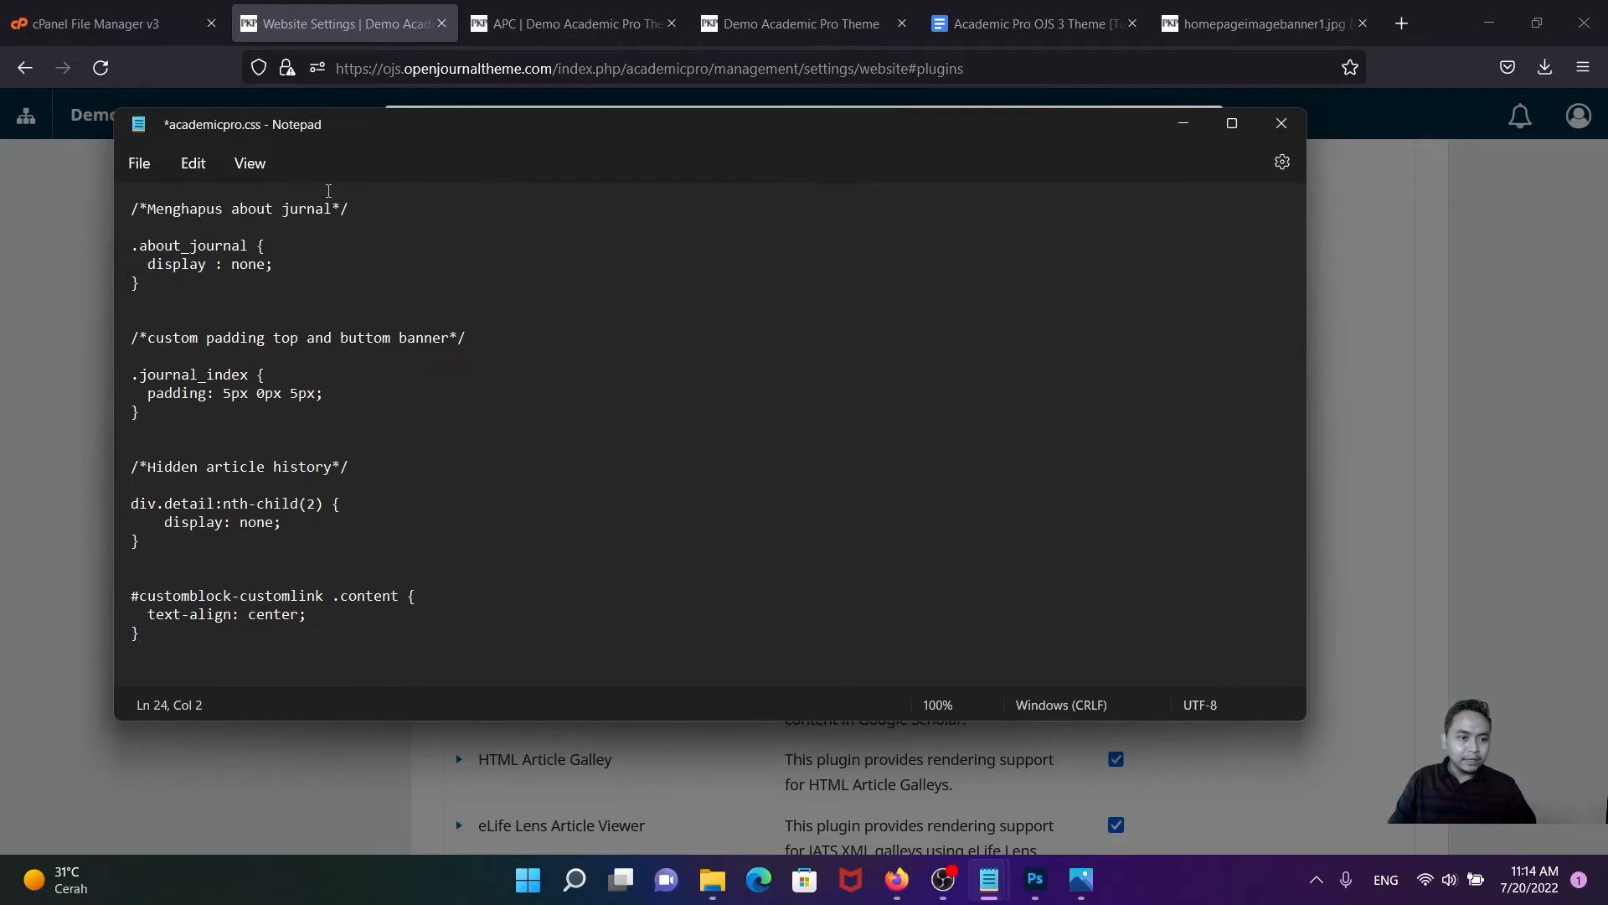
pyautogui.moveTo(990, 879)
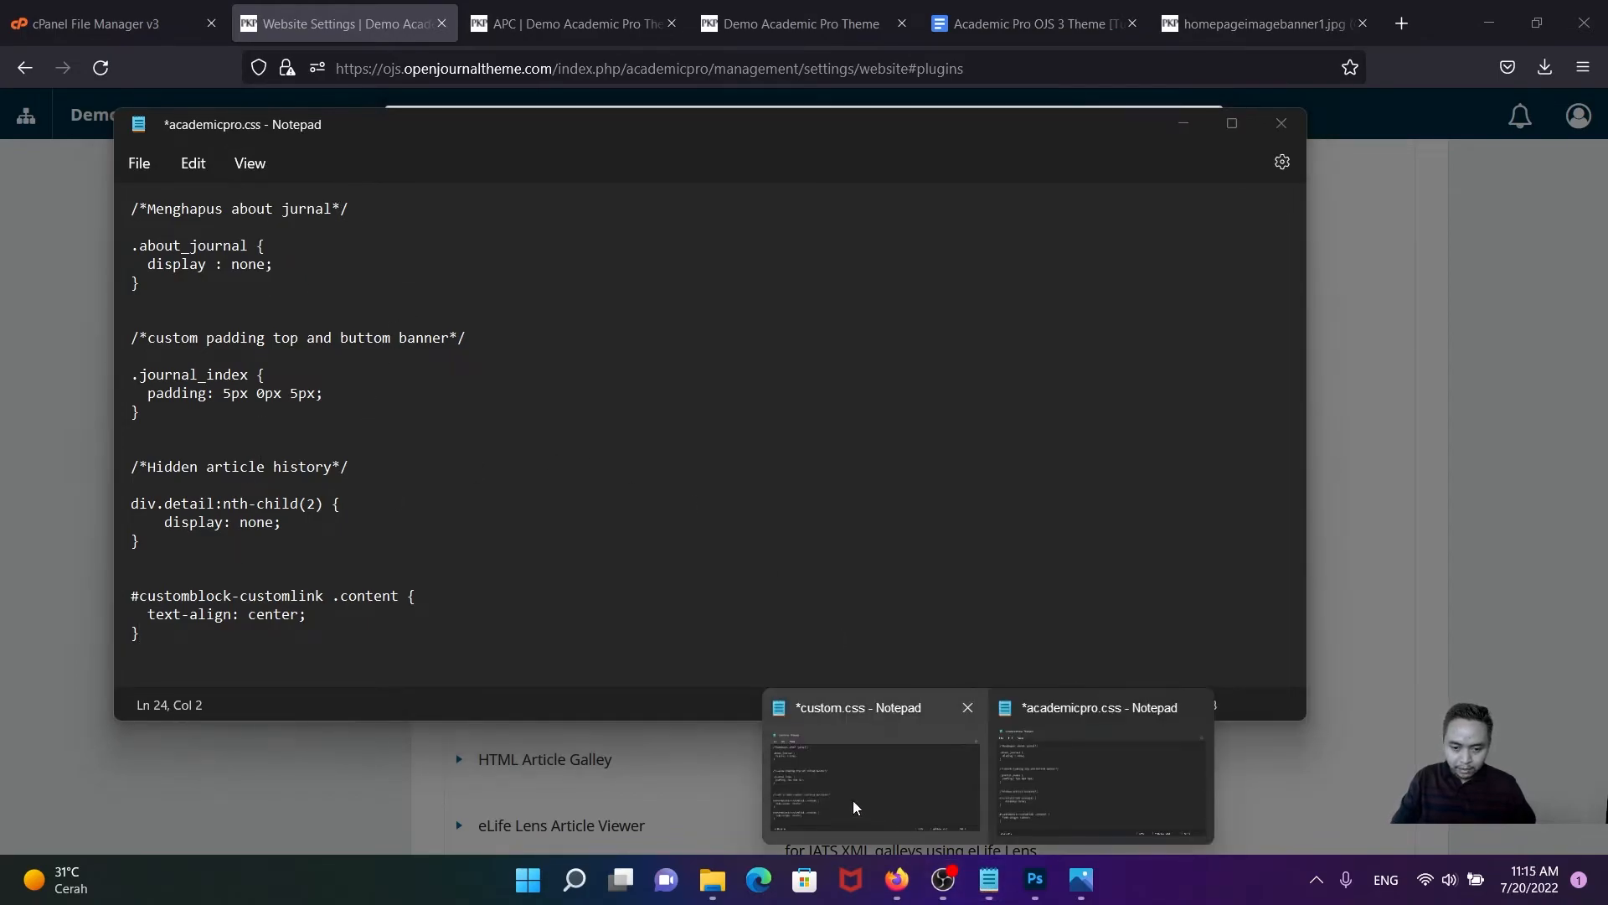
pyautogui.click(853, 800)
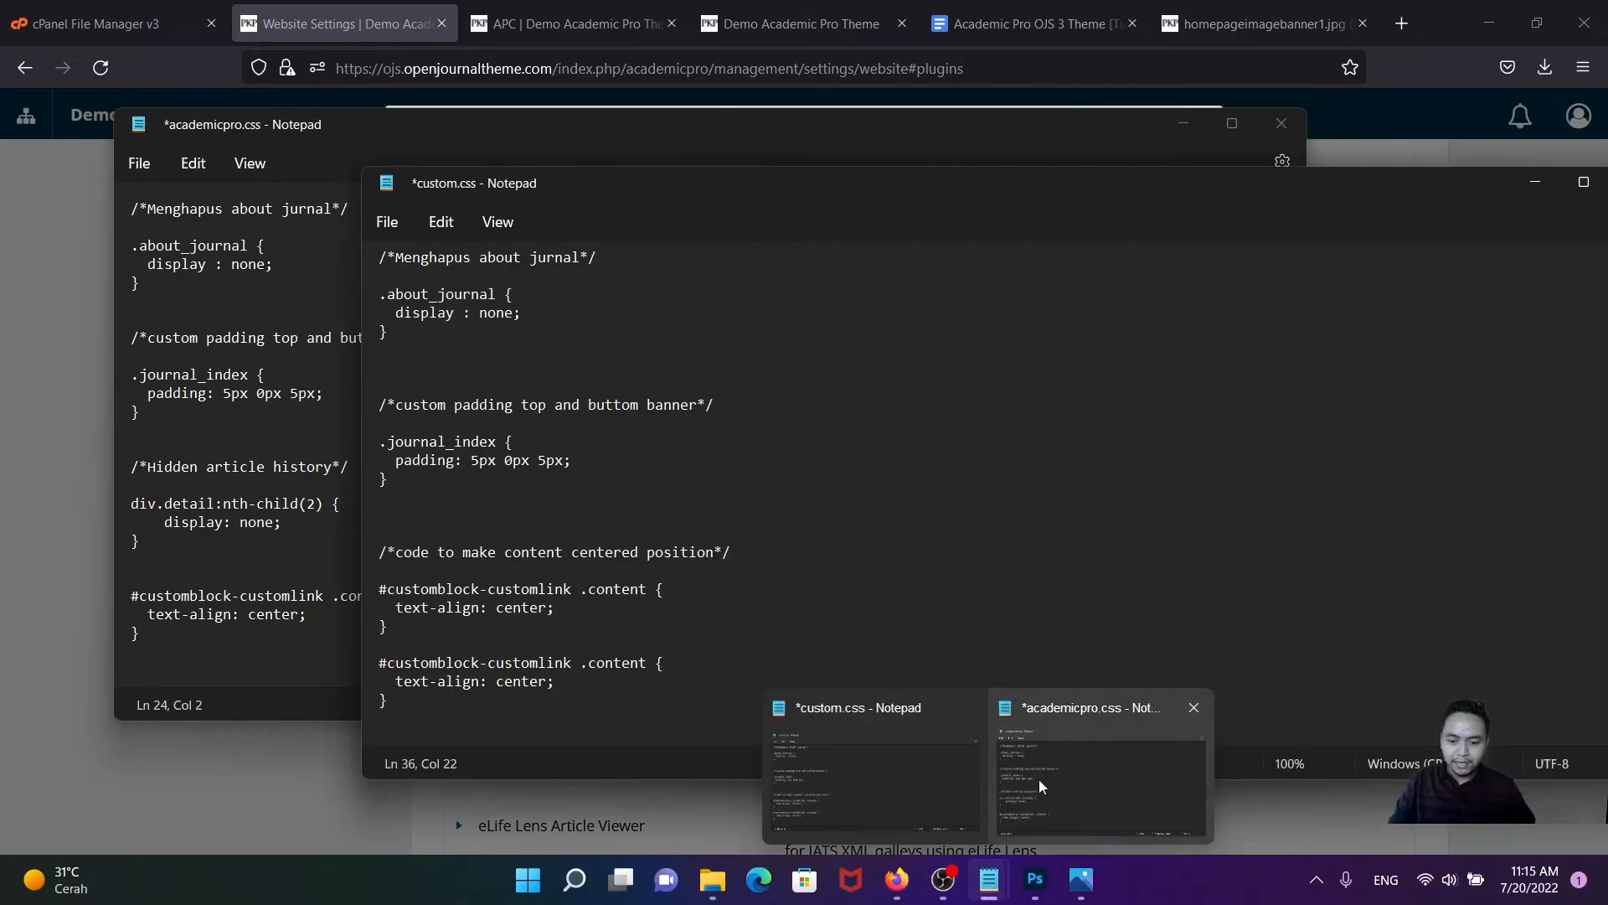
pyautogui.click(1038, 779)
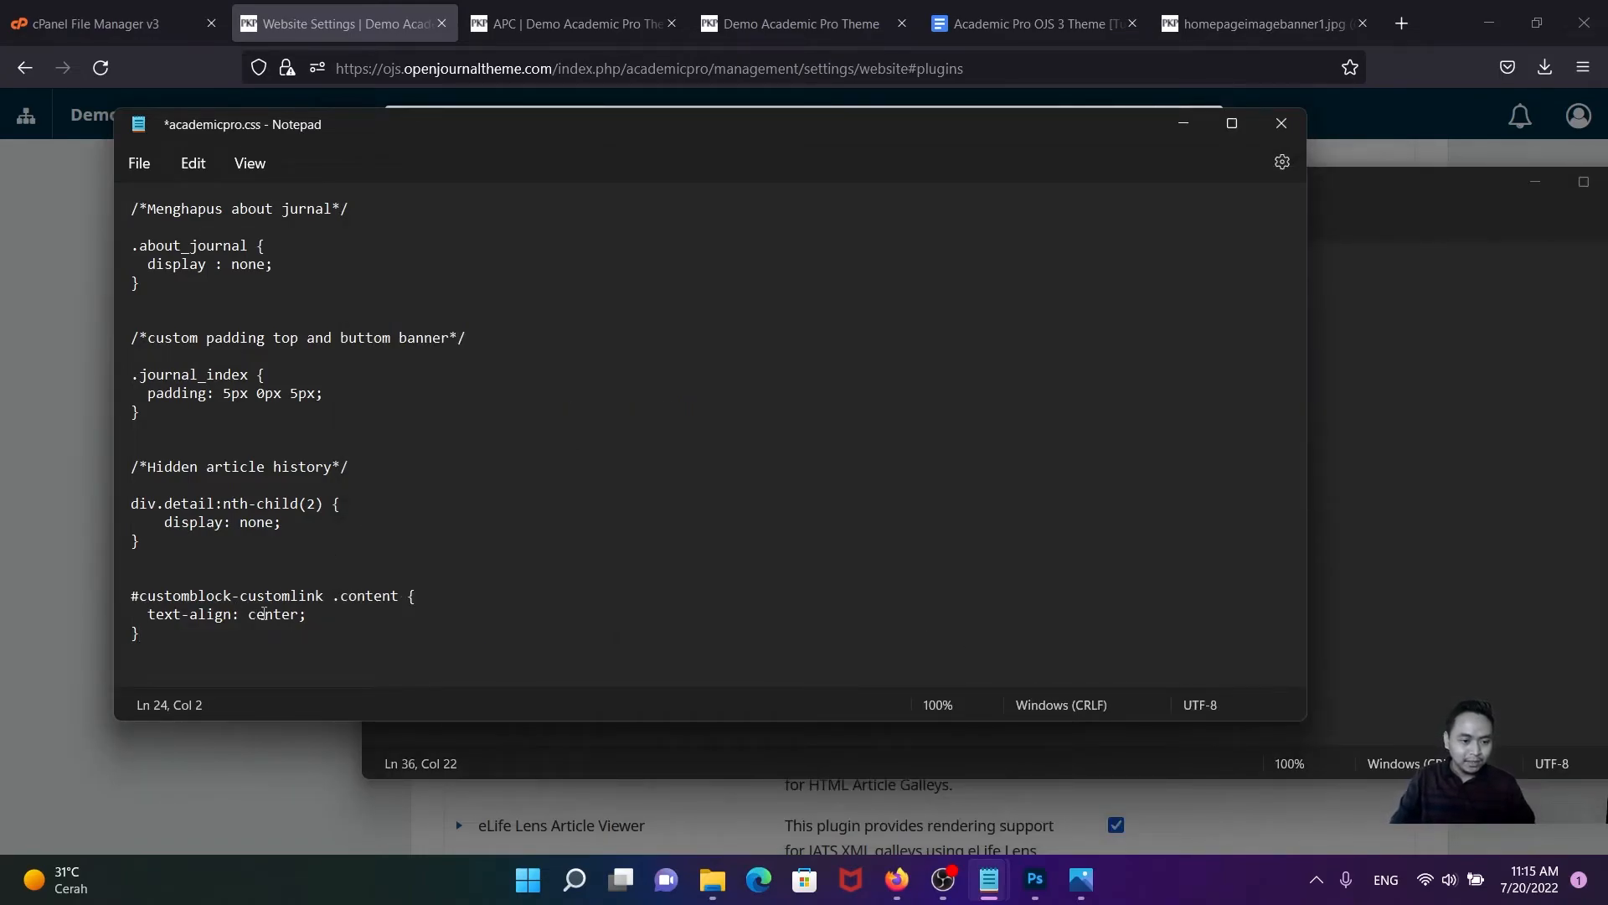
pyautogui.moveTo(325, 595); pyautogui.dragTo(252, 593)
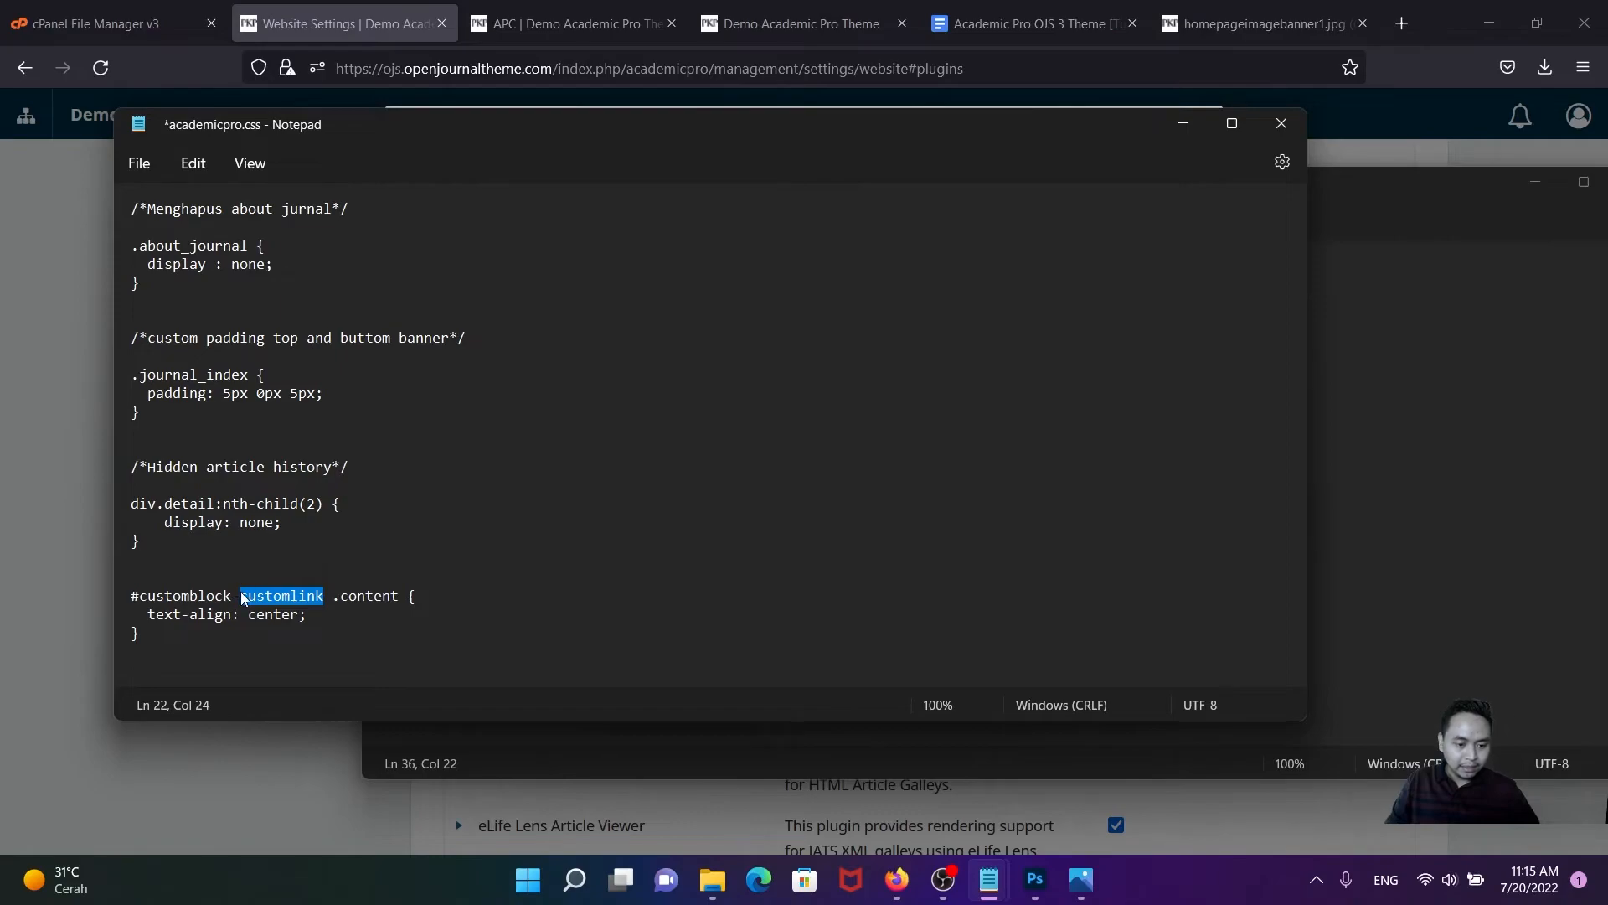
pyautogui.write('Settings incomingevent')
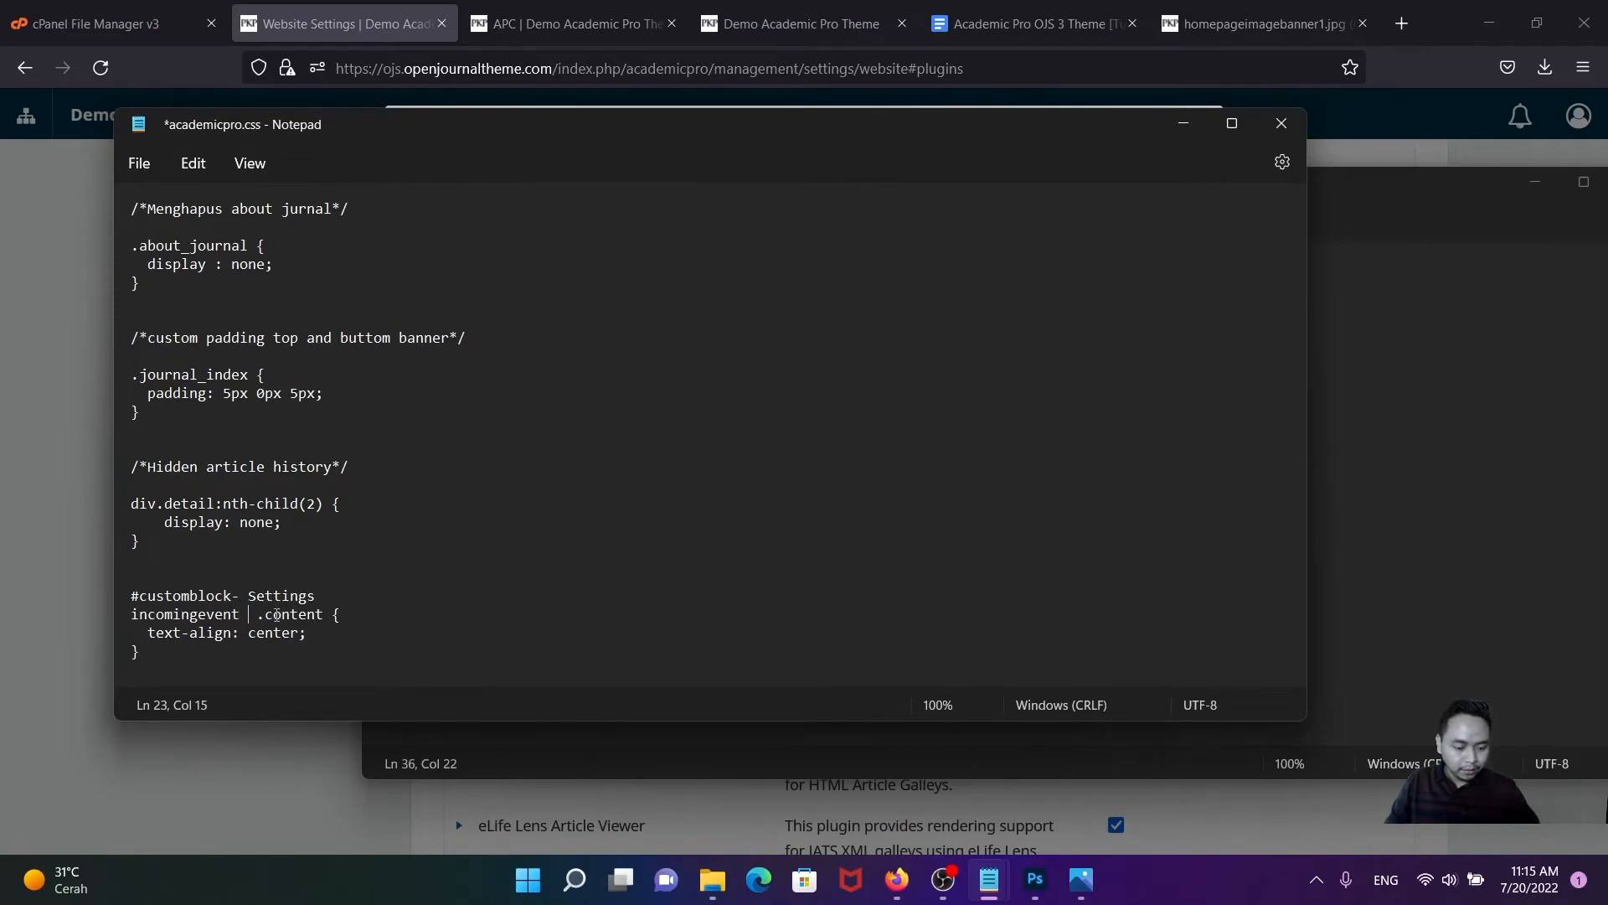
pyautogui.hotkey('ctrl', 'z')
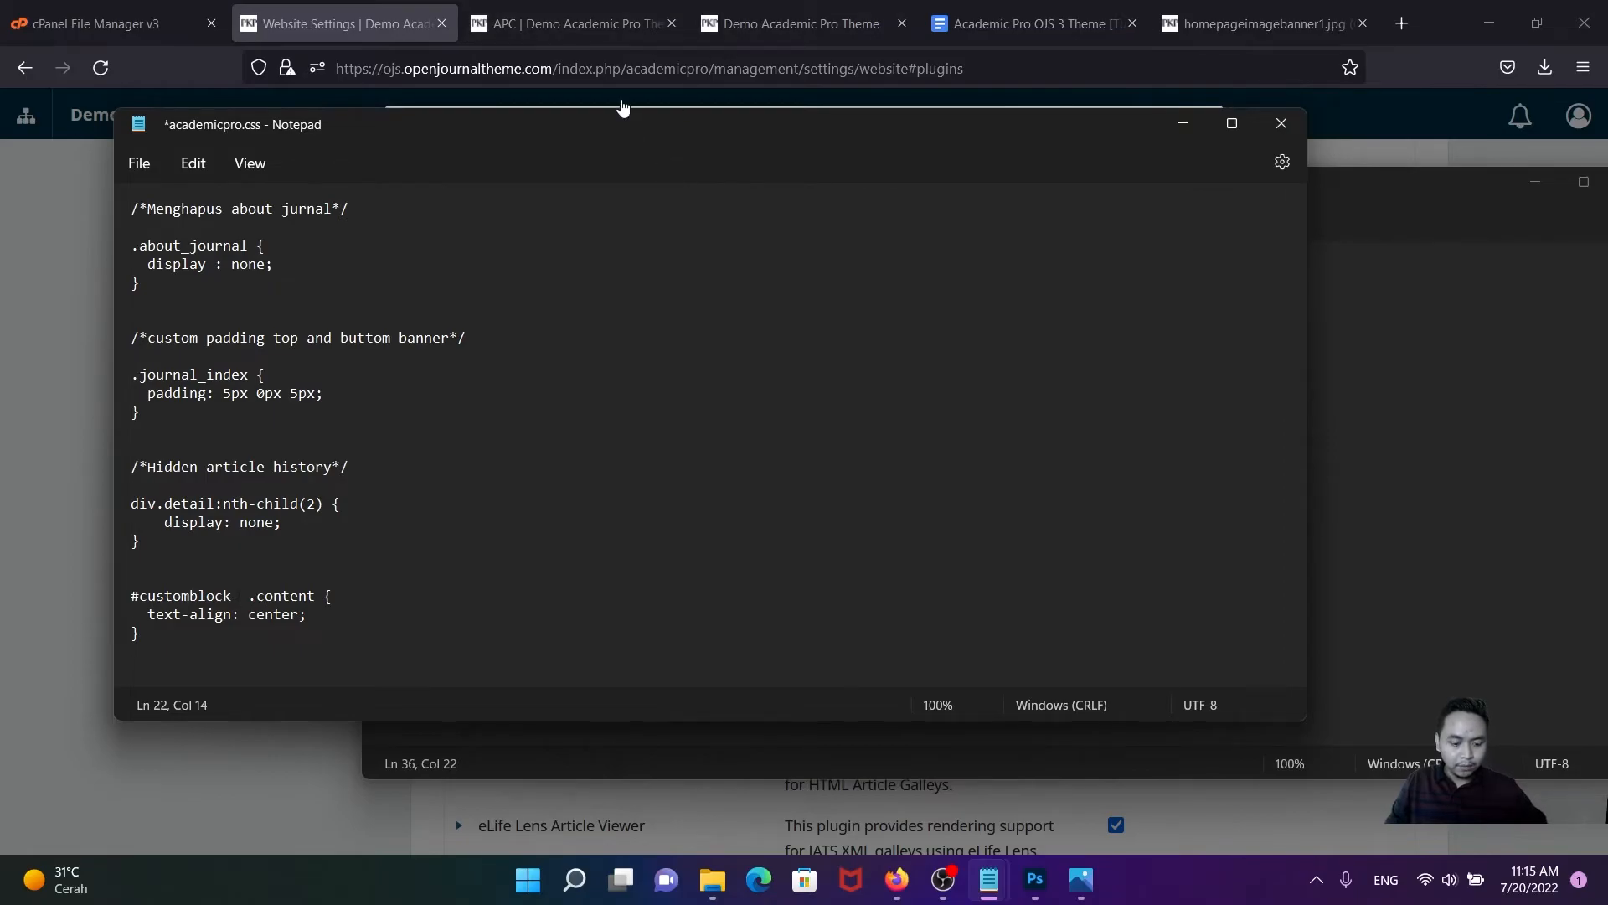
# - Copy the name IncomingEvent from the incomingevent block's edit form and insert it after #customblock- in academicpro.css's centering rule
pyautogui.click(570, 20)
pyautogui.click(343, 24)
pyautogui.click(632, 362)
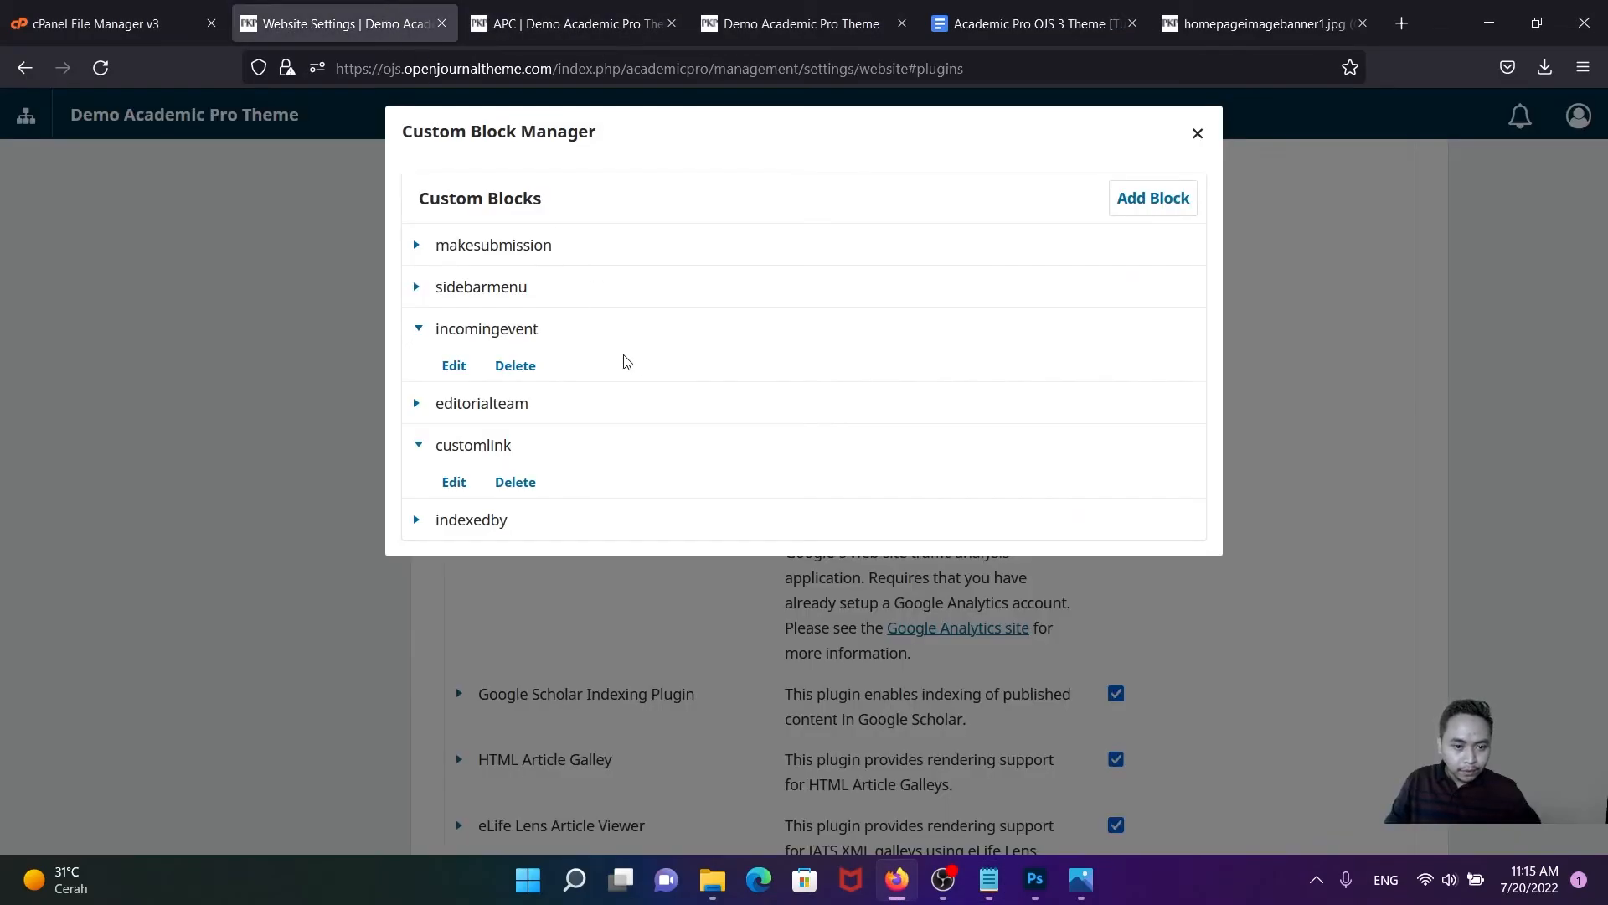
pyautogui.click(454, 365)
pyautogui.moveTo(530, 191); pyautogui.dragTo(404, 189)
pyautogui.hotkey('ctrl', 'c')
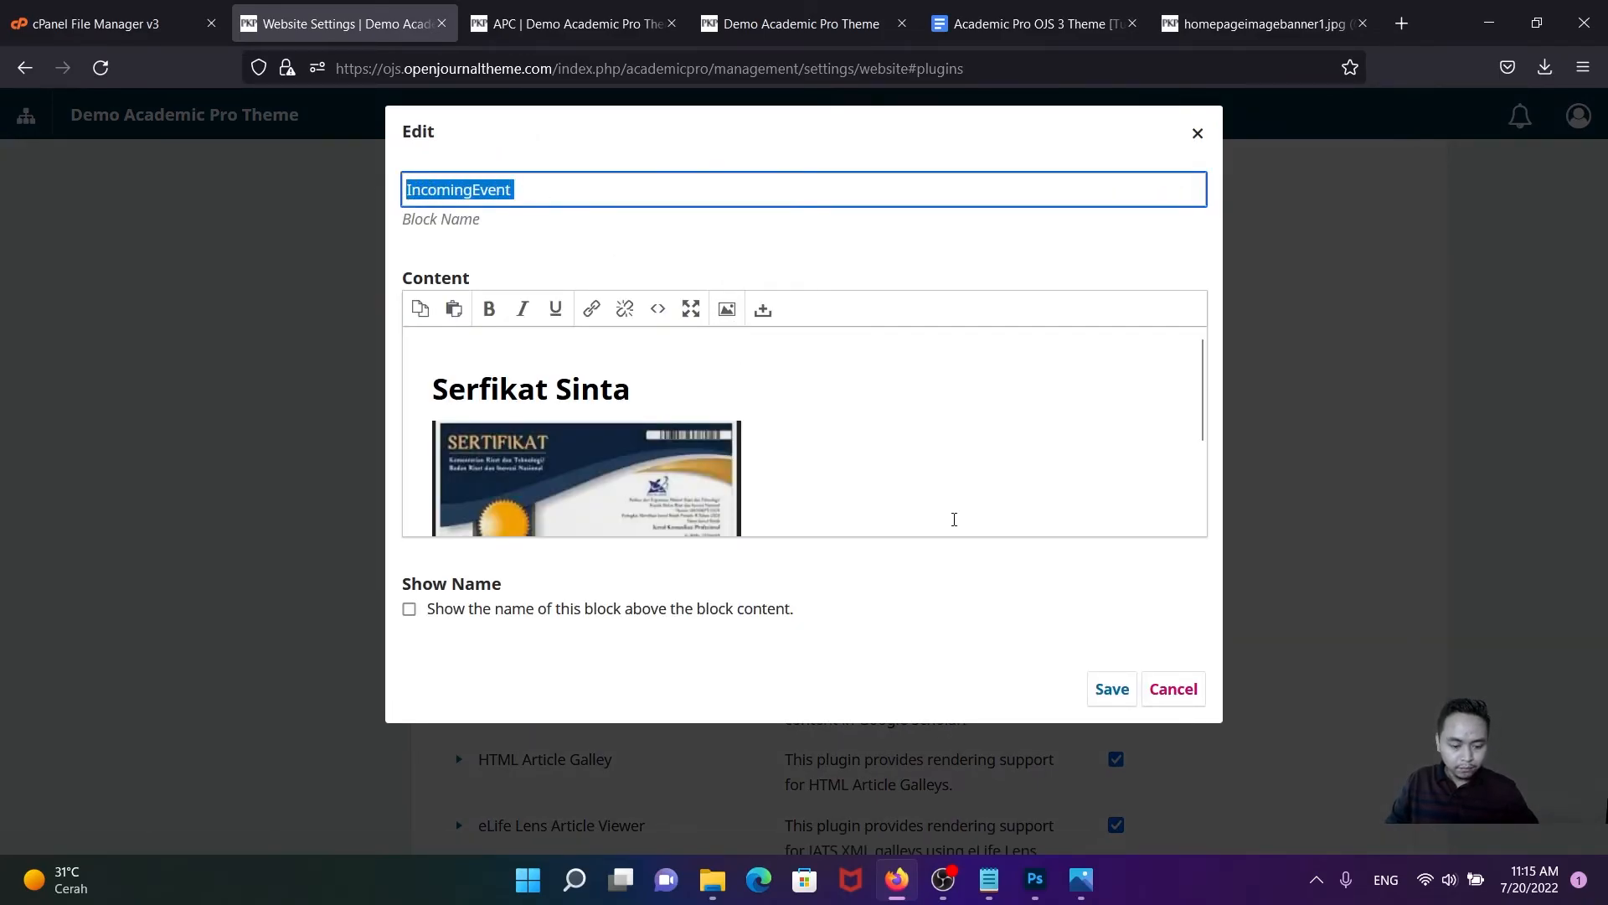
pyautogui.click(1167, 698)
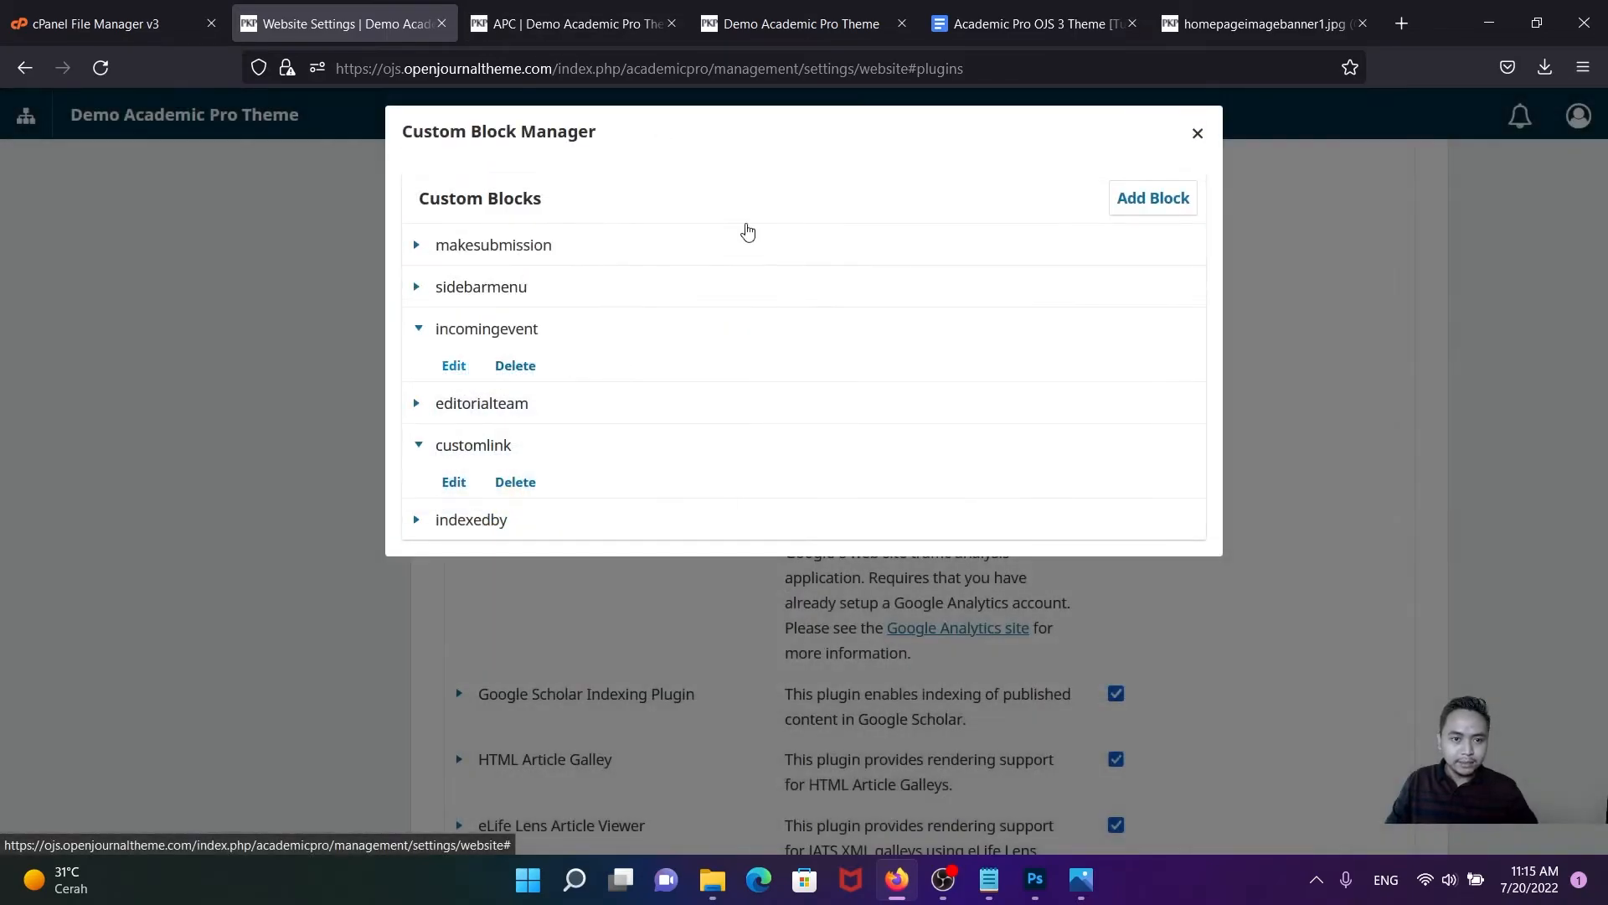
pyautogui.moveTo(990, 879)
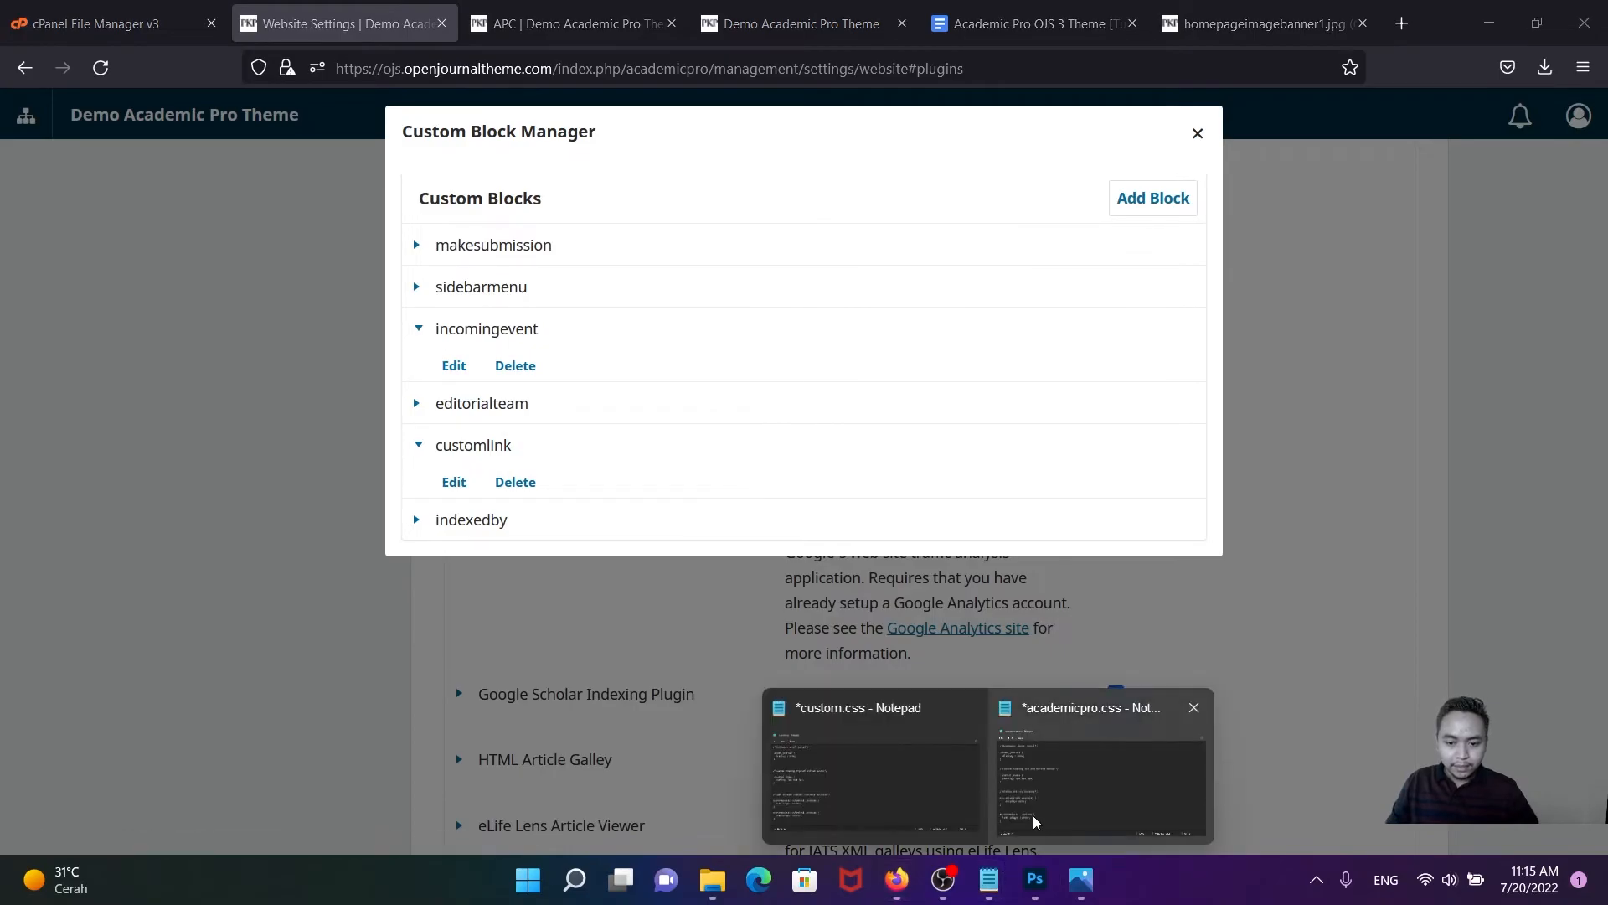
pyautogui.click(1047, 811)
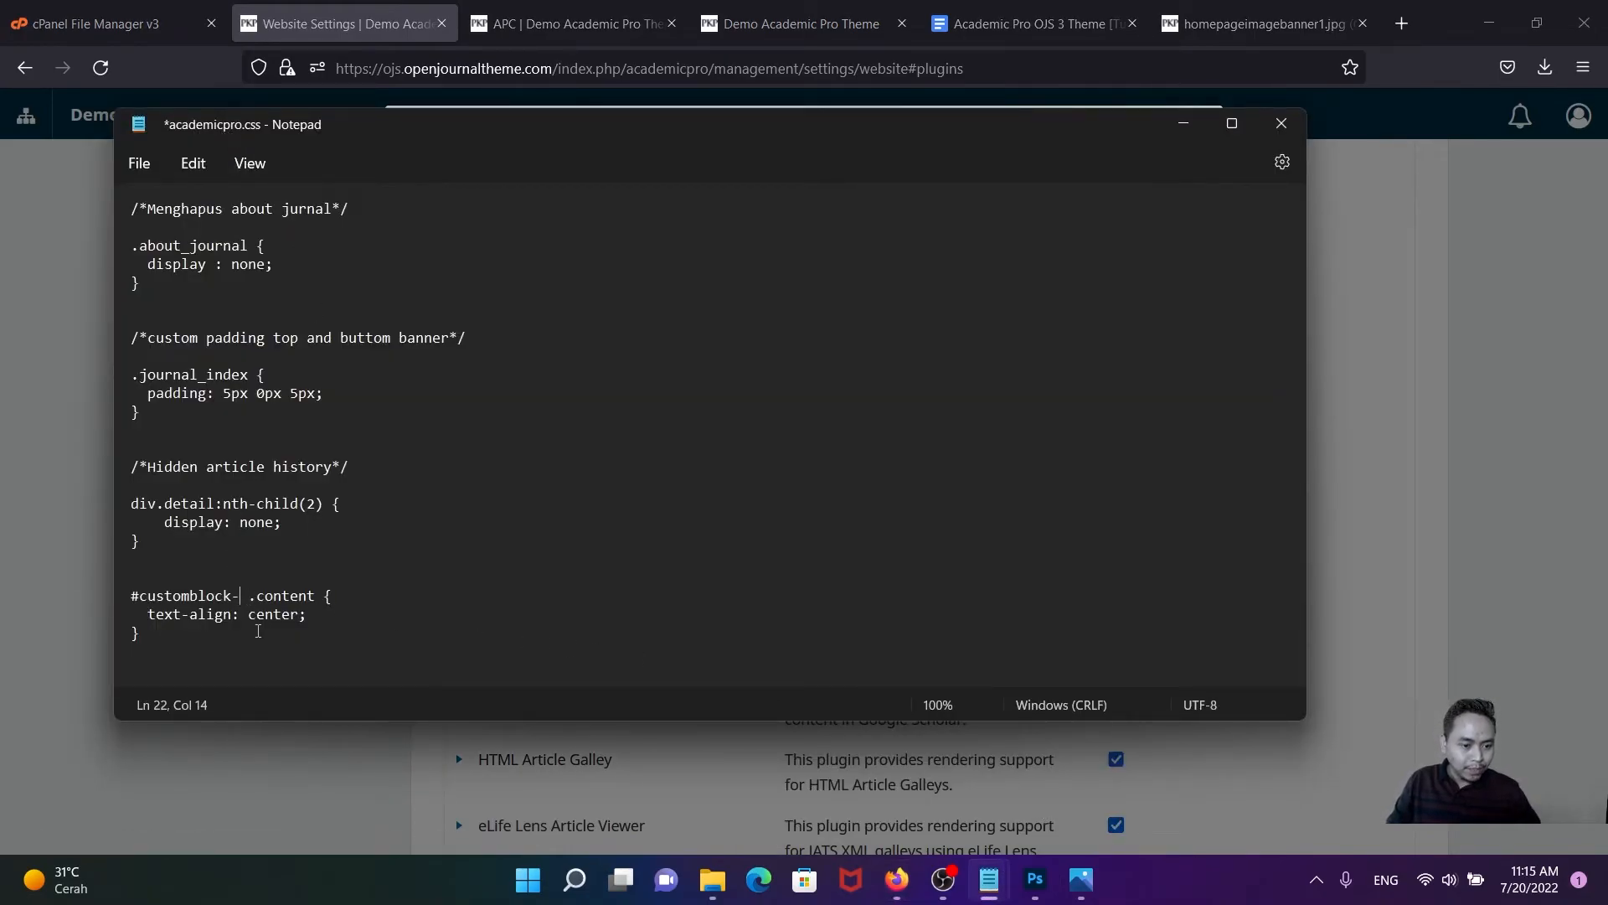
pyautogui.hotkey('ctrl', 'v')
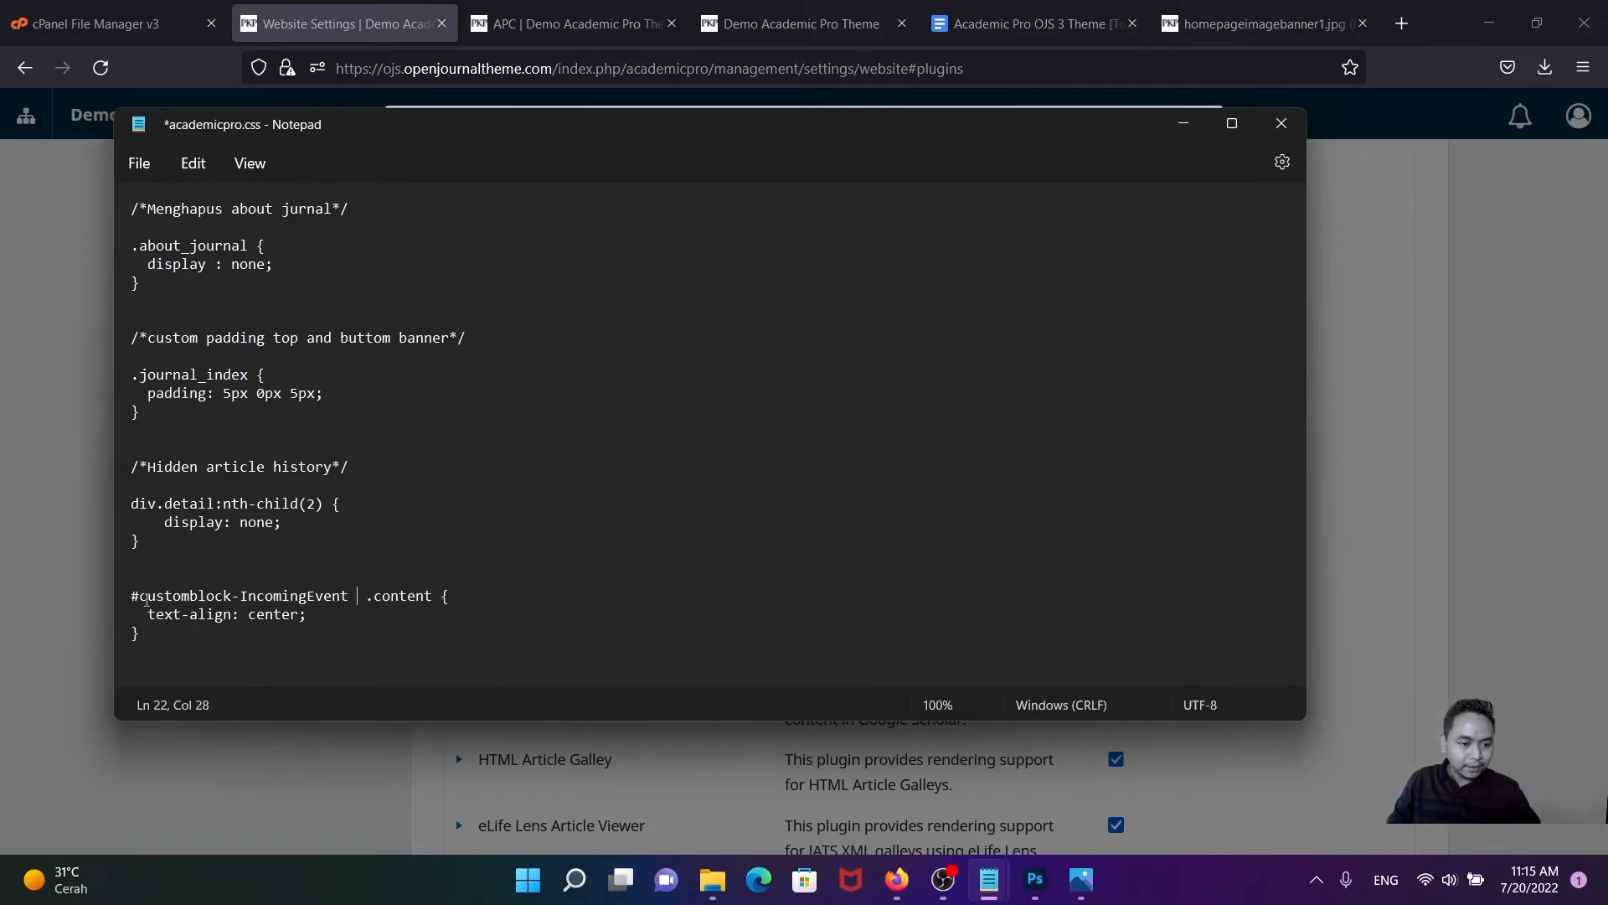
# - Duplicate the #customblock-IncomingEvent centering rule below itself at the end of academicpro.css, separated by an empty line
pyautogui.moveTo(134, 595)
pyautogui.mouseDown()
pyautogui.moveTo(331, 599)
pyautogui.moveTo(147, 615)
pyautogui.moveTo(136, 632)
pyautogui.moveTo(121, 609)
pyautogui.mouseUp()
pyautogui.hotkey('ctrl', 'c')
pyautogui.click(377, 599)
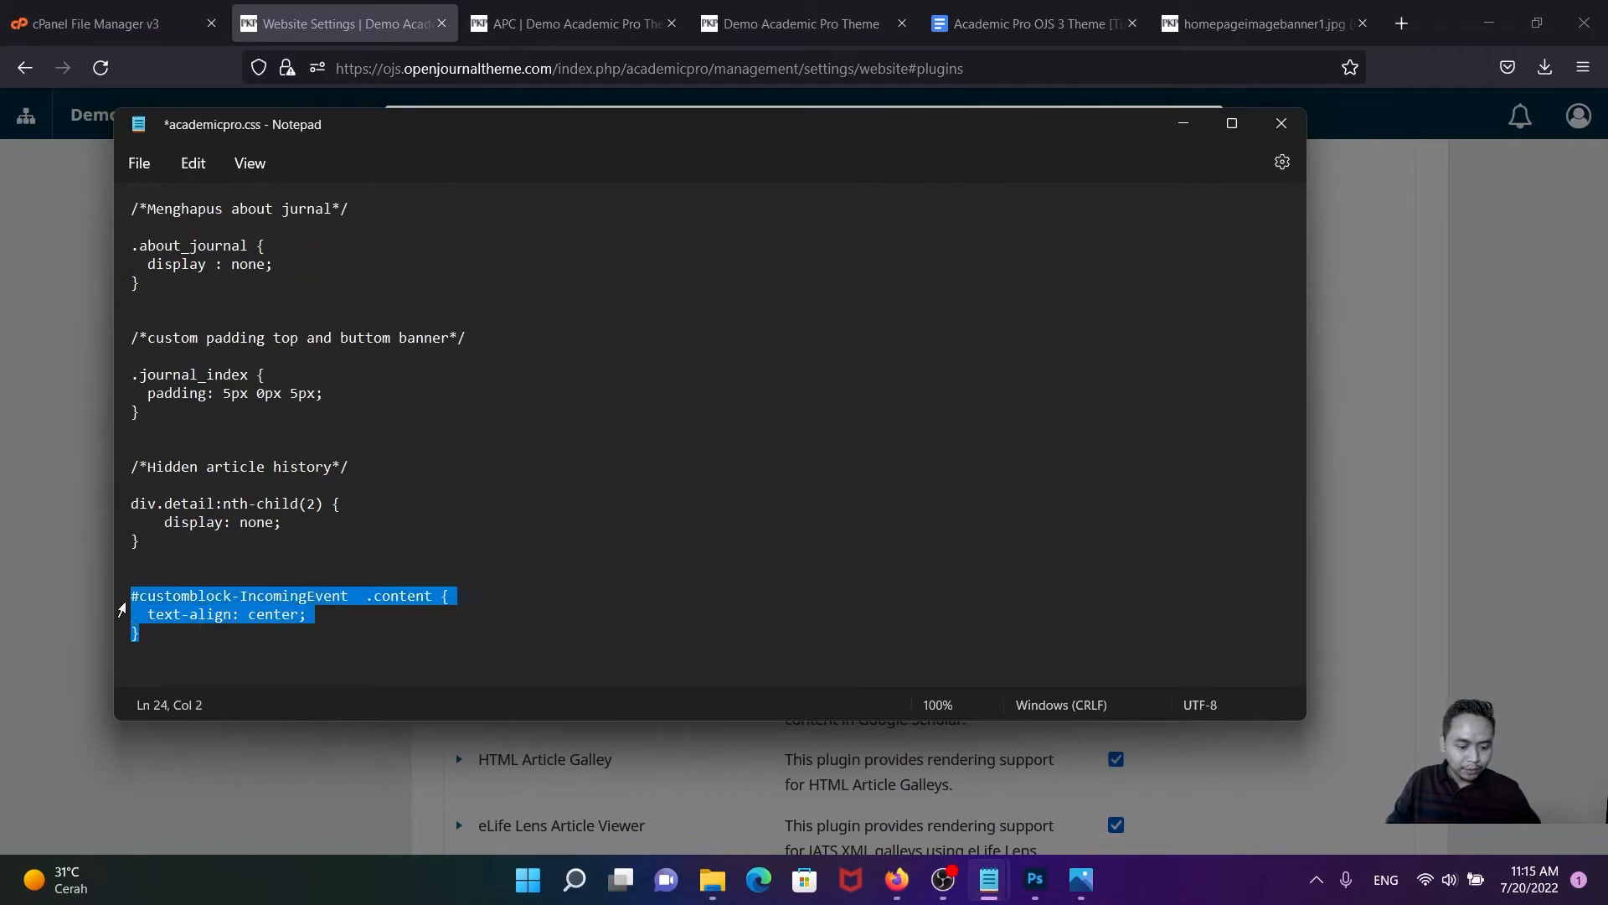
pyautogui.click(173, 638)
pyautogui.press('Return')
pyautogui.press('Return')
pyautogui.hotkey('ctrl', 'v')
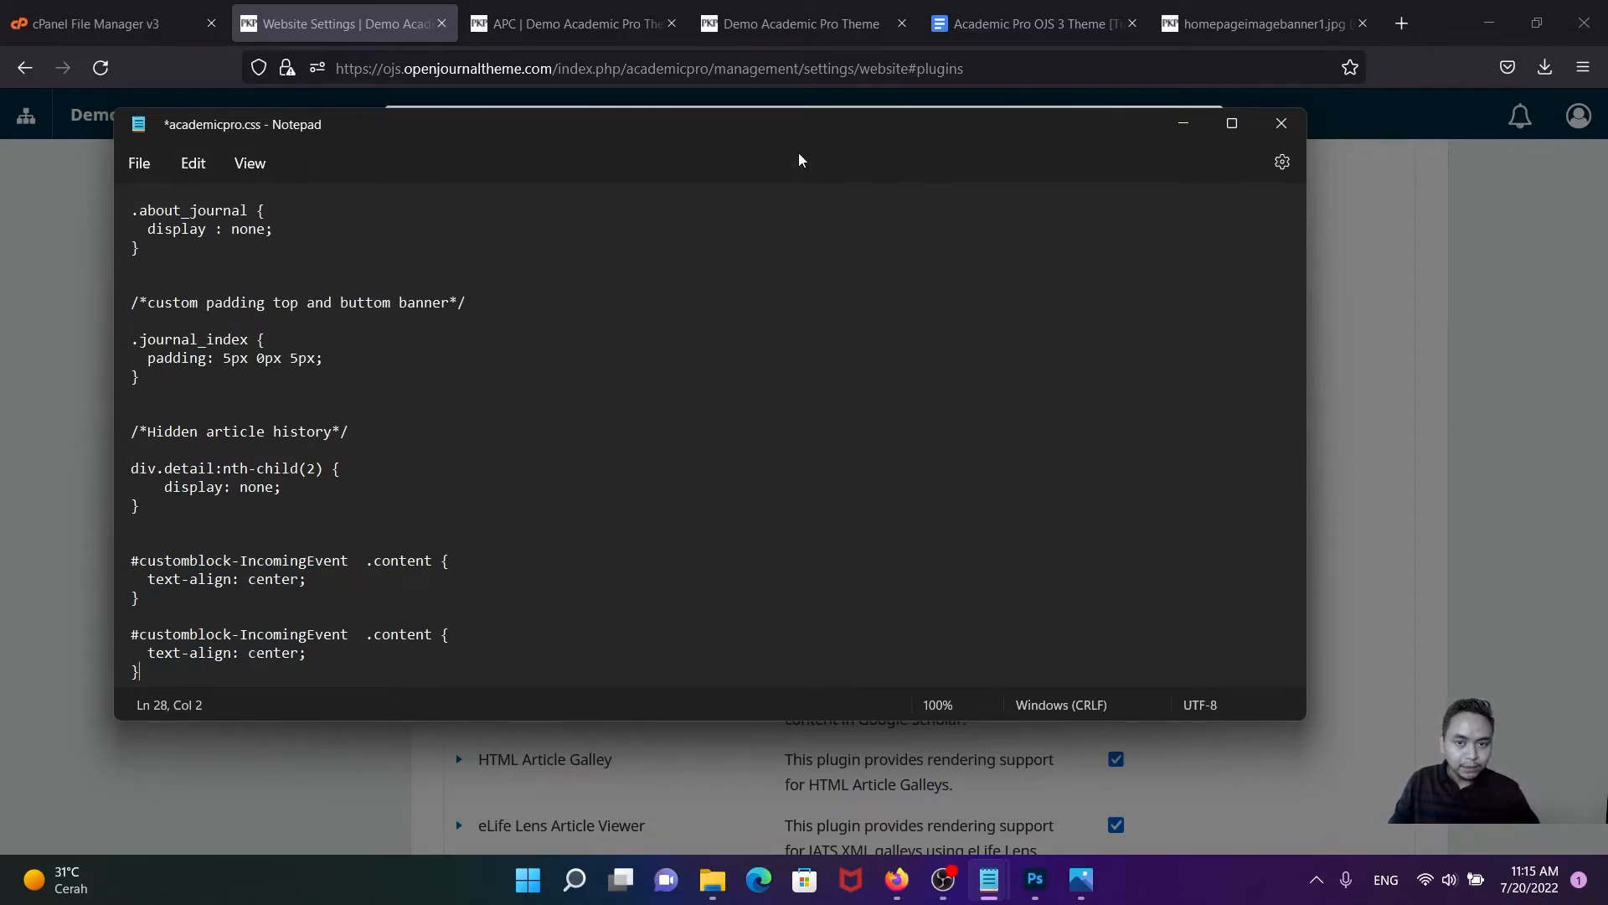
# - Copy the name CustomLink from the customlink block's edit form and replace IncomingEvent with it in academicpro.css's second centering rule
pyautogui.click(537, 23)
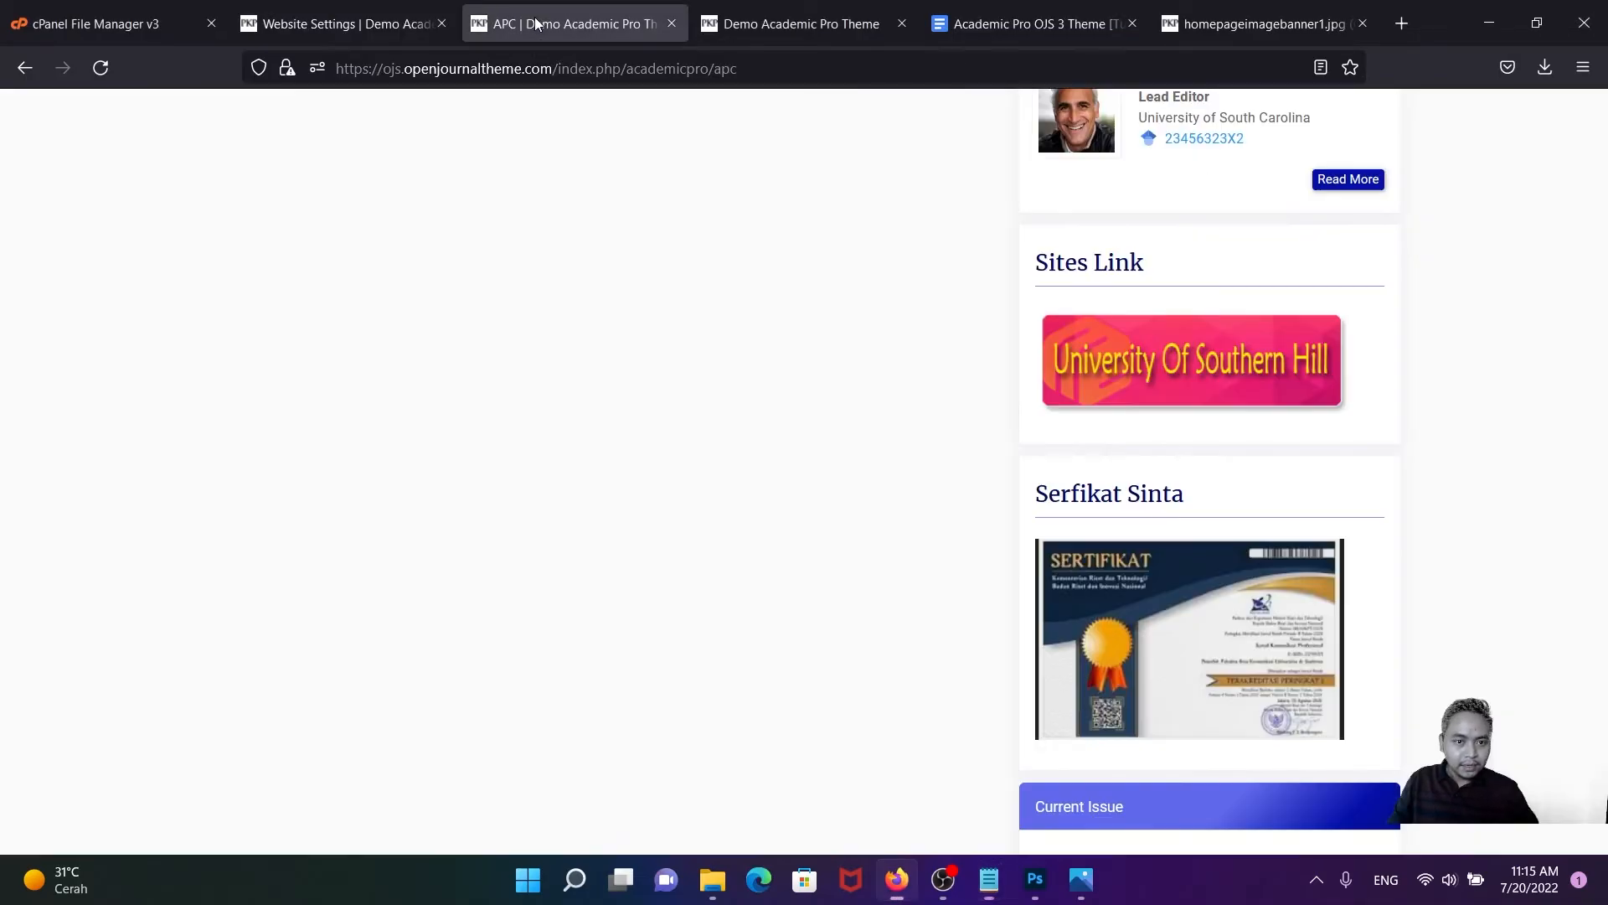
pyautogui.click(348, 7)
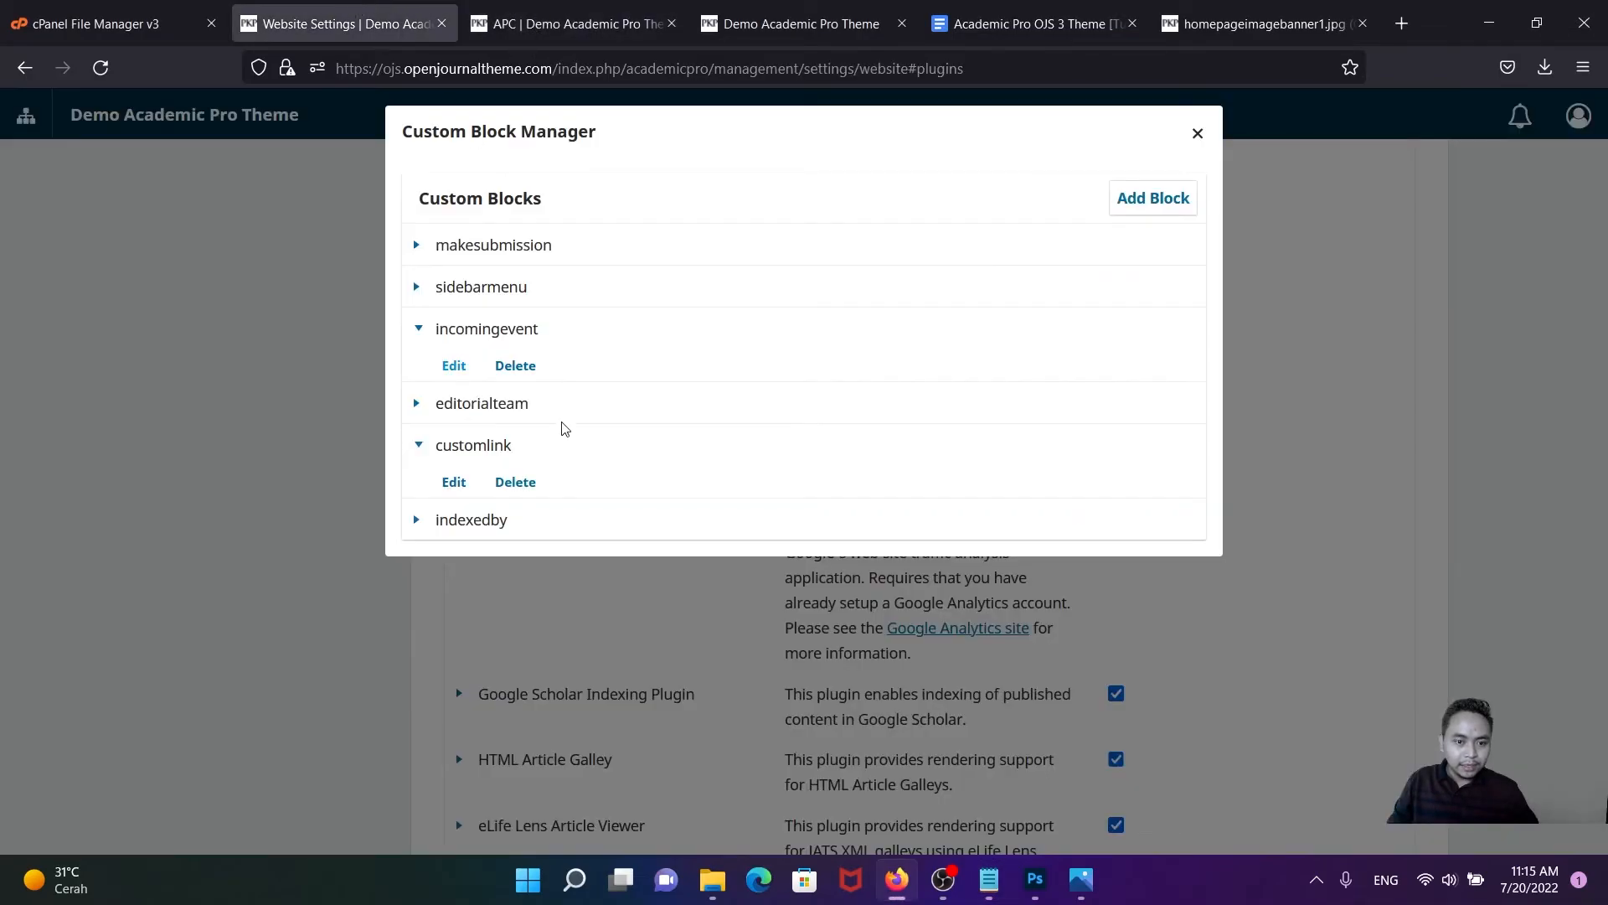
pyautogui.click(453, 482)
pyautogui.moveTo(494, 189); pyautogui.dragTo(406, 186)
pyautogui.hotkey('ctrl', 'c')
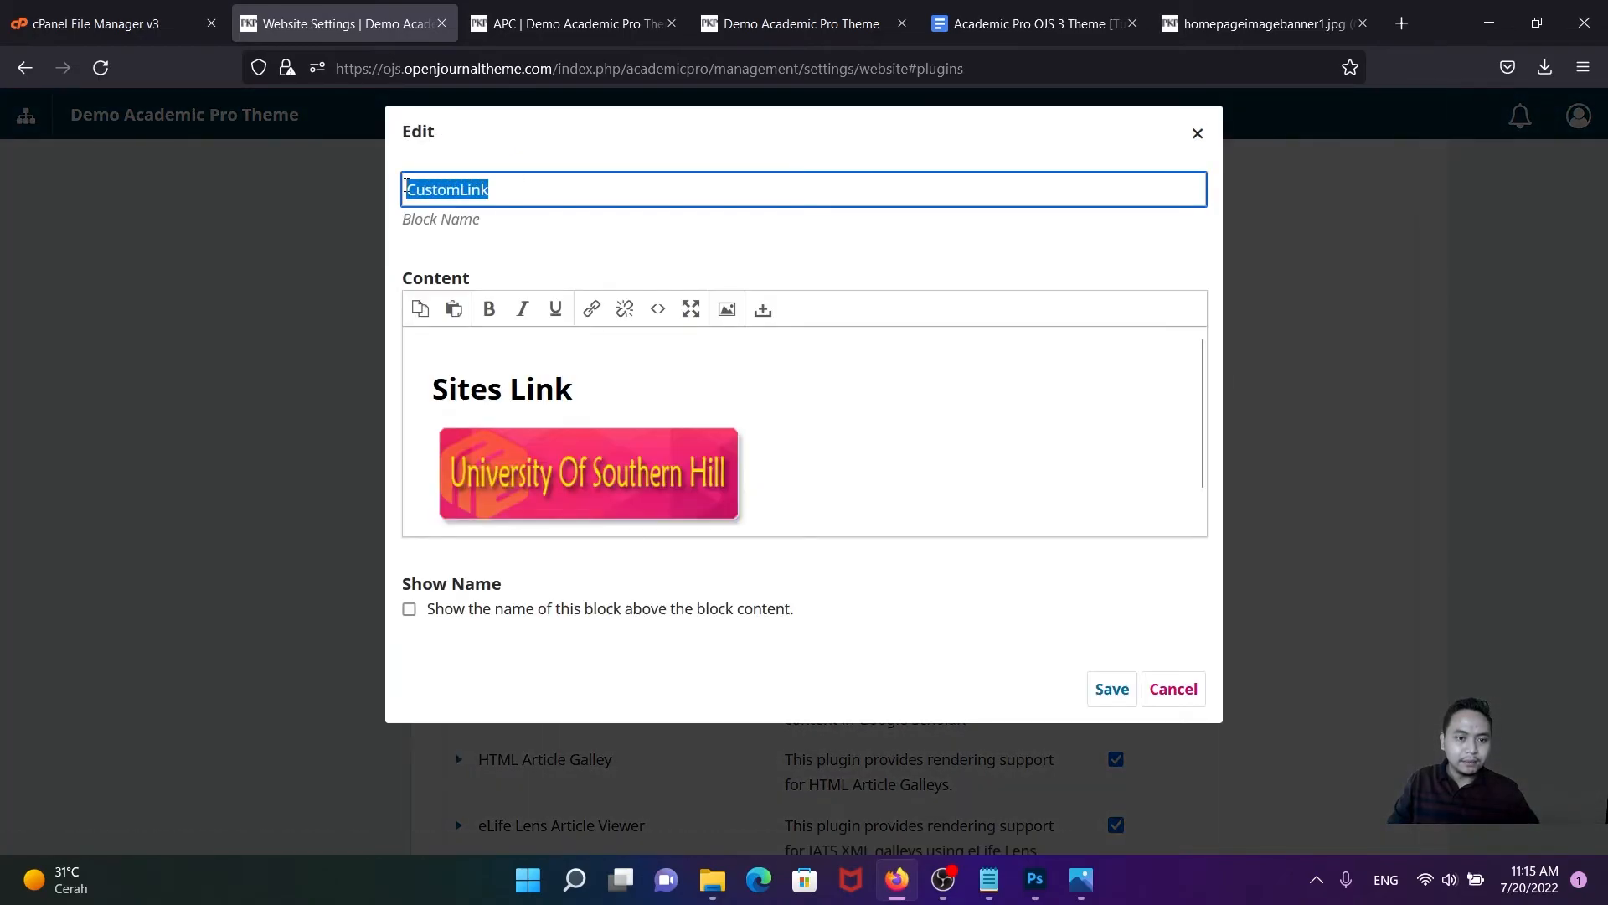
pyautogui.click(1198, 133)
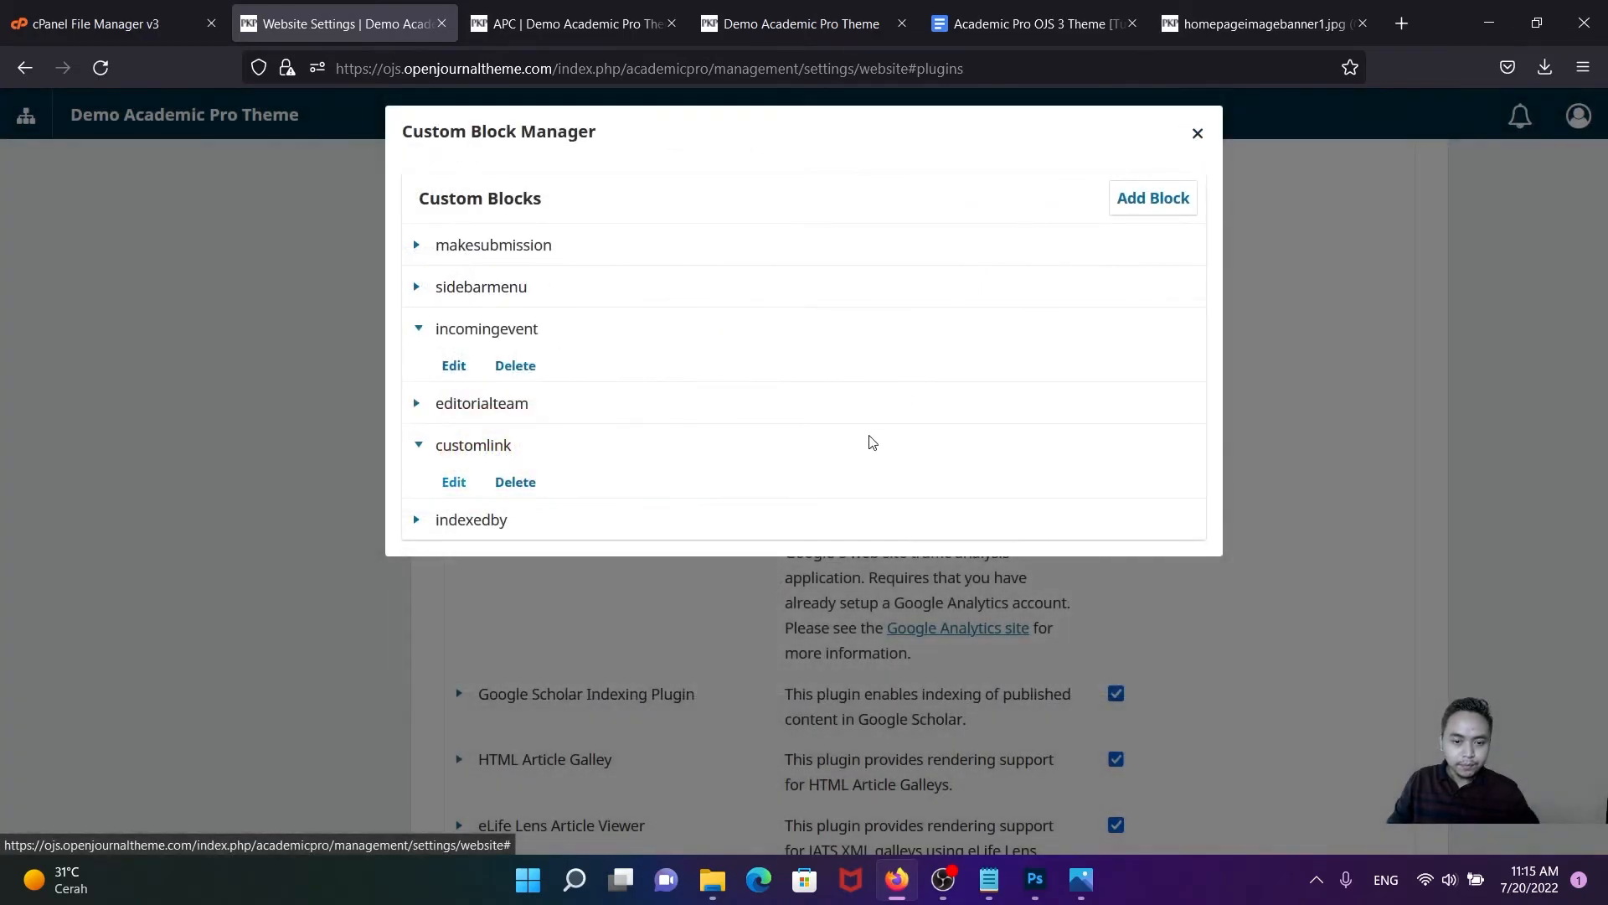
pyautogui.moveTo(990, 879)
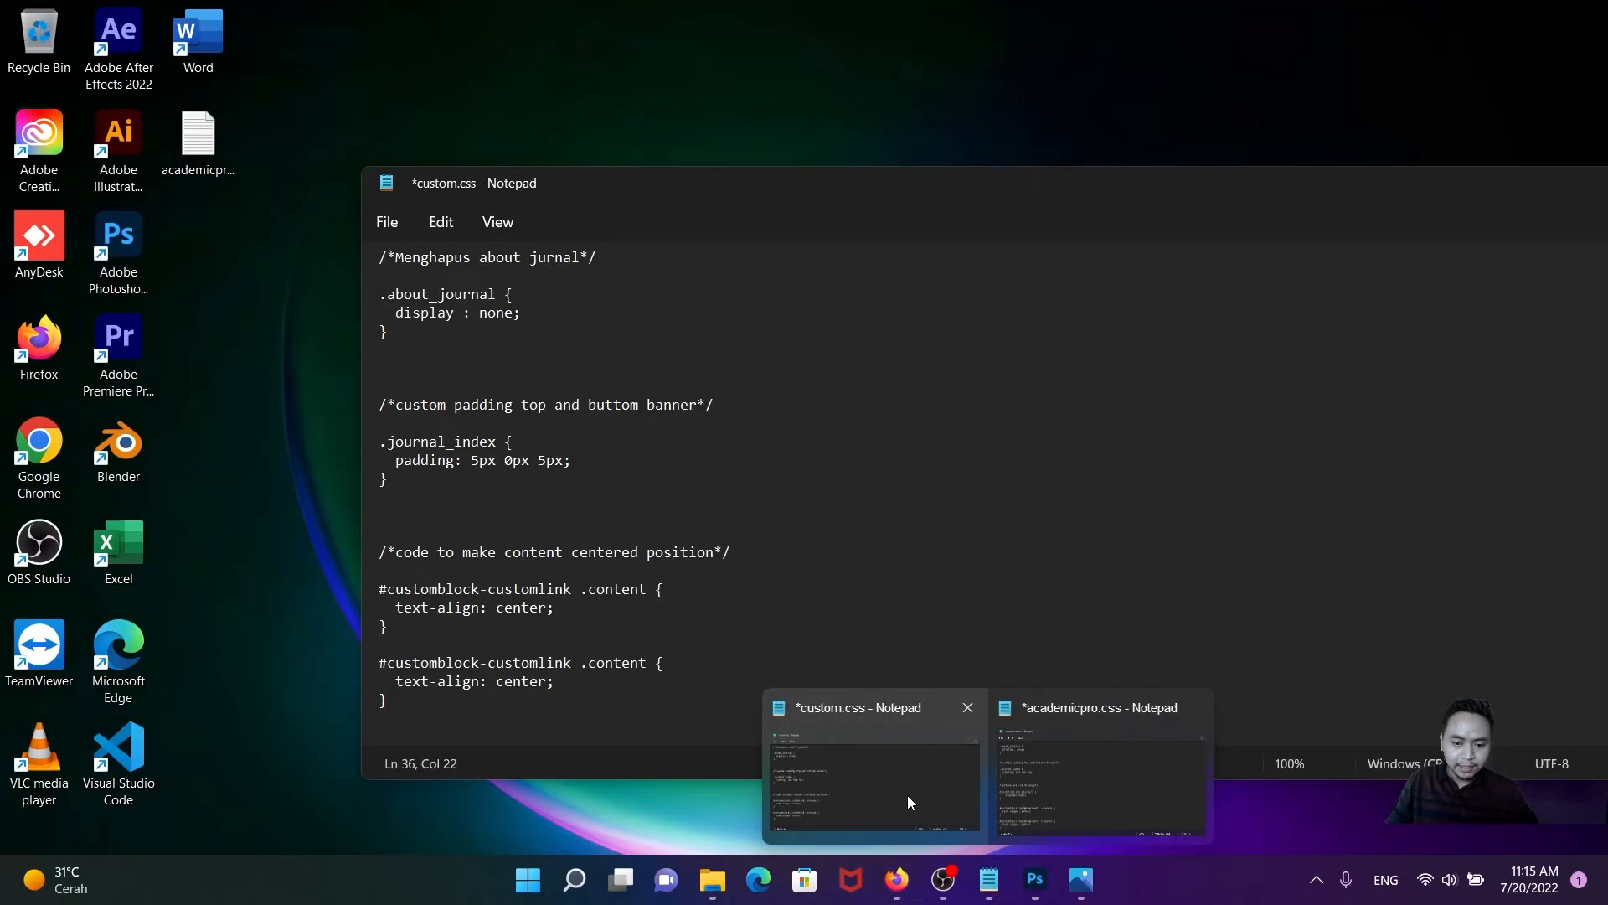
pyautogui.click(1099, 783)
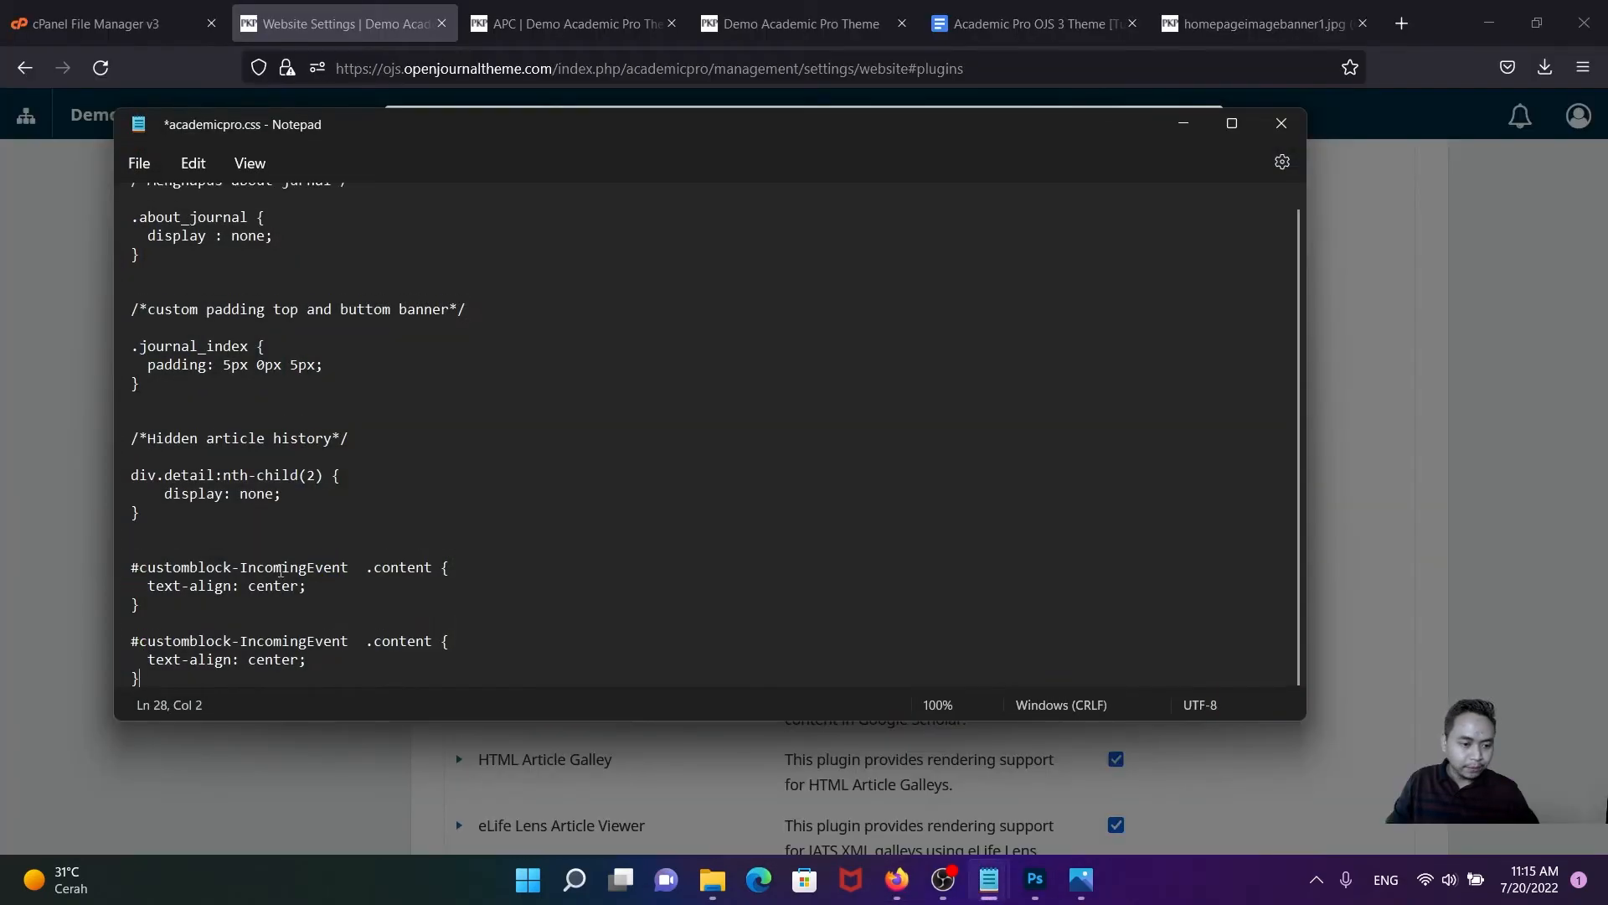
pyautogui.moveTo(241, 639); pyautogui.dragTo(351, 638)
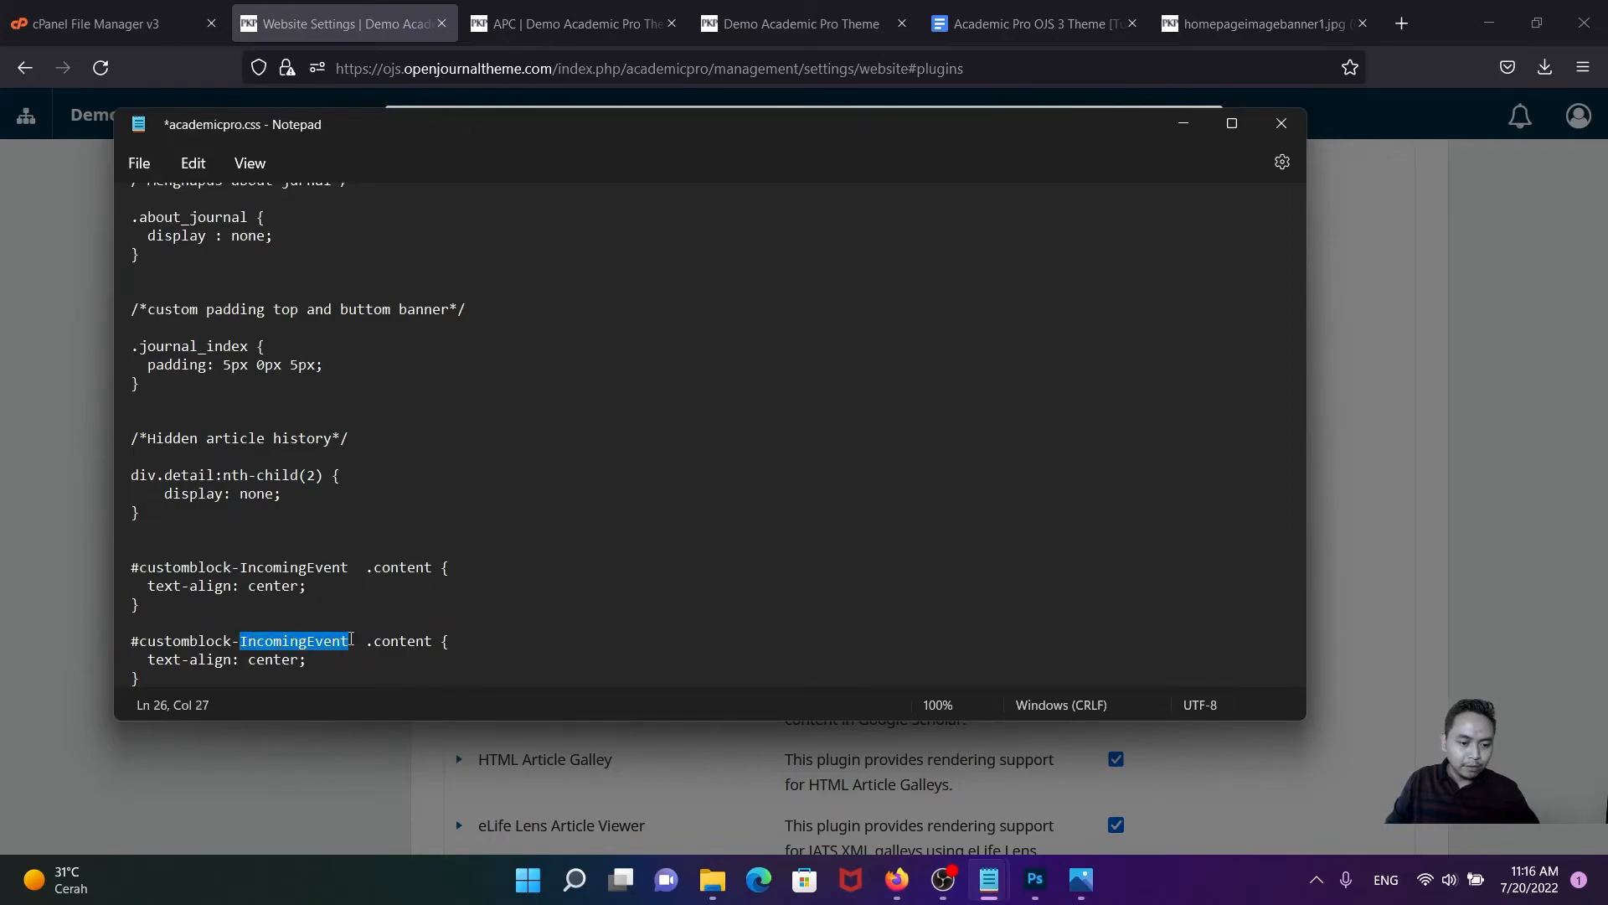
pyautogui.hotkey('ctrl', 'v')
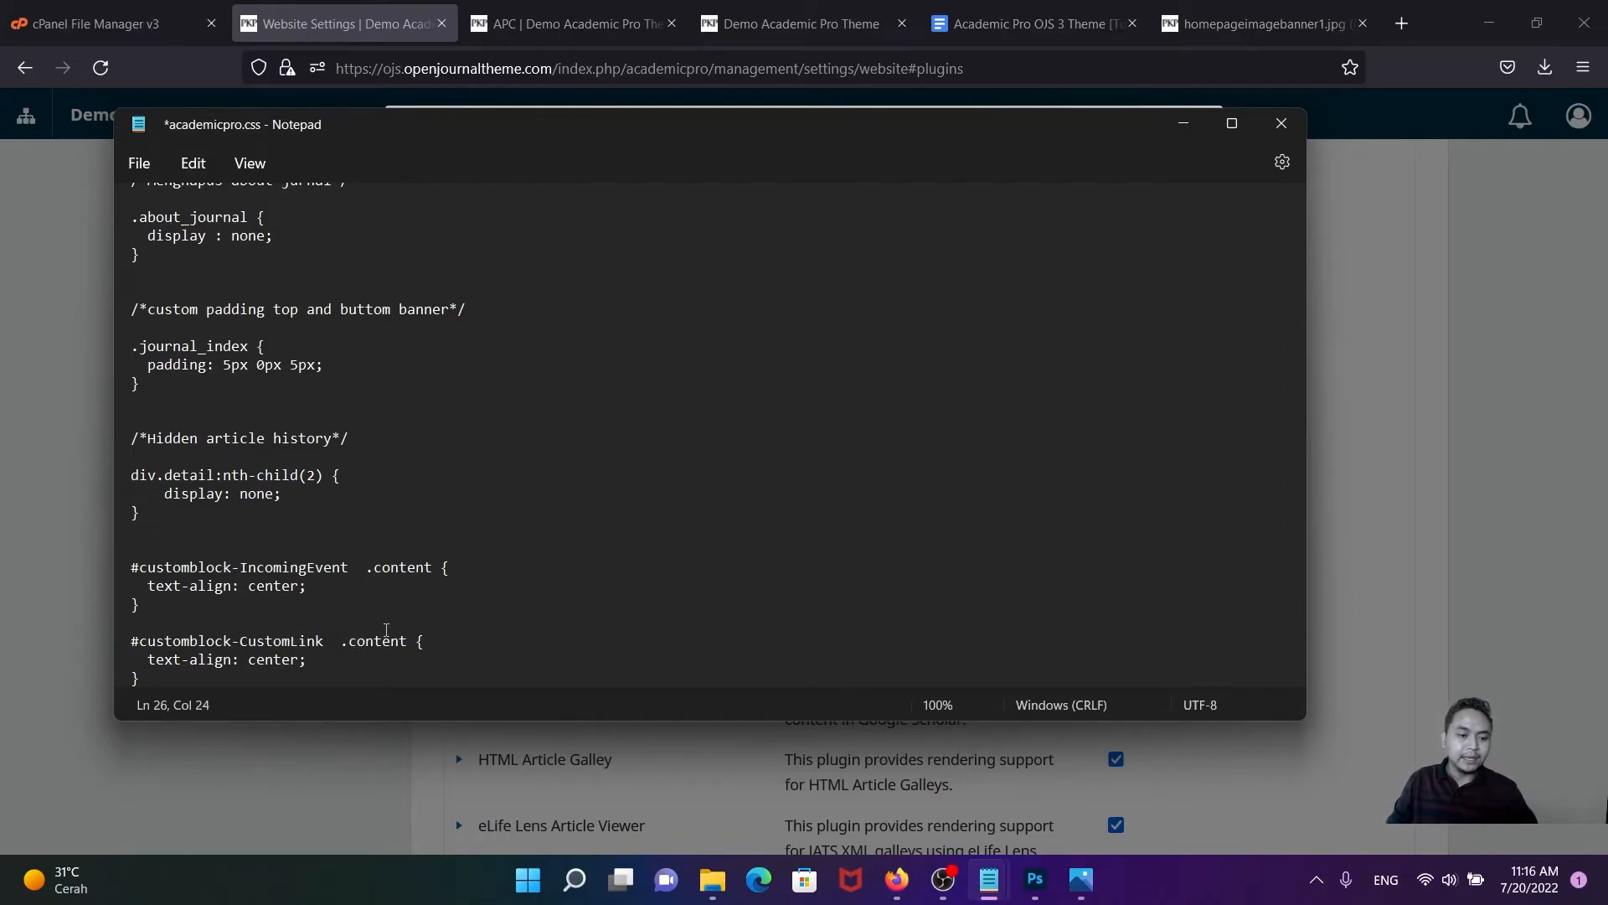
# - Check the IncomingEvent and CustomLink centering rules, and save academicpro.css
pyautogui.moveTo(176, 687); pyautogui.dragTo(126, 568)
pyautogui.click(235, 599)
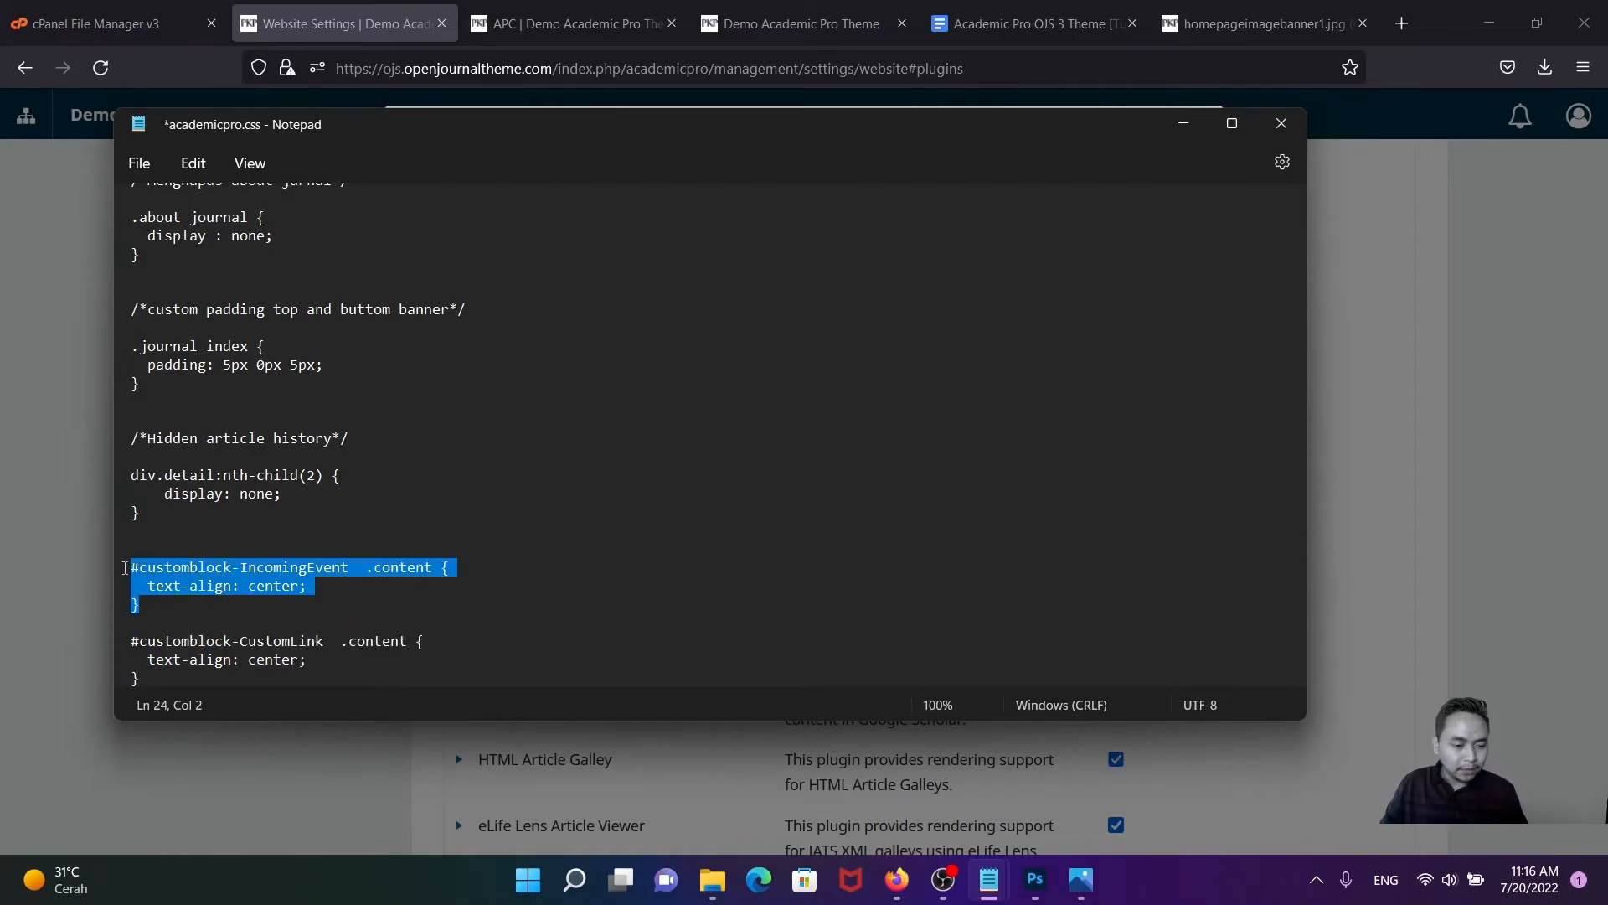
pyautogui.click(230, 587)
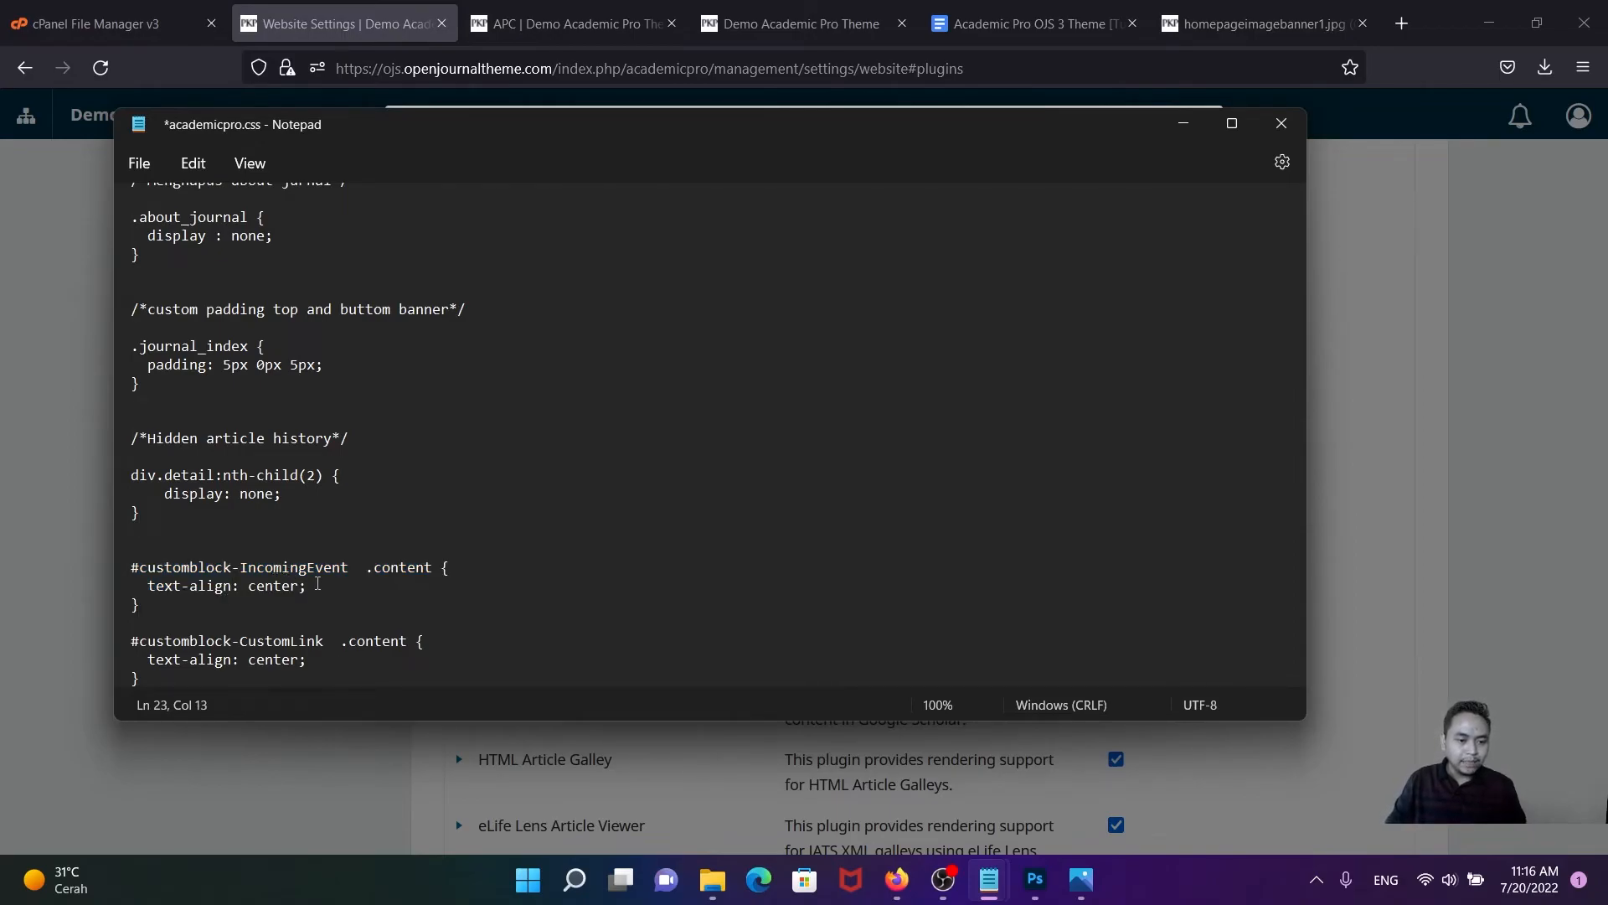
pyautogui.moveTo(141, 677); pyautogui.dragTo(127, 649)
pyautogui.click(264, 660)
pyautogui.click(139, 162)
pyautogui.click(167, 299)
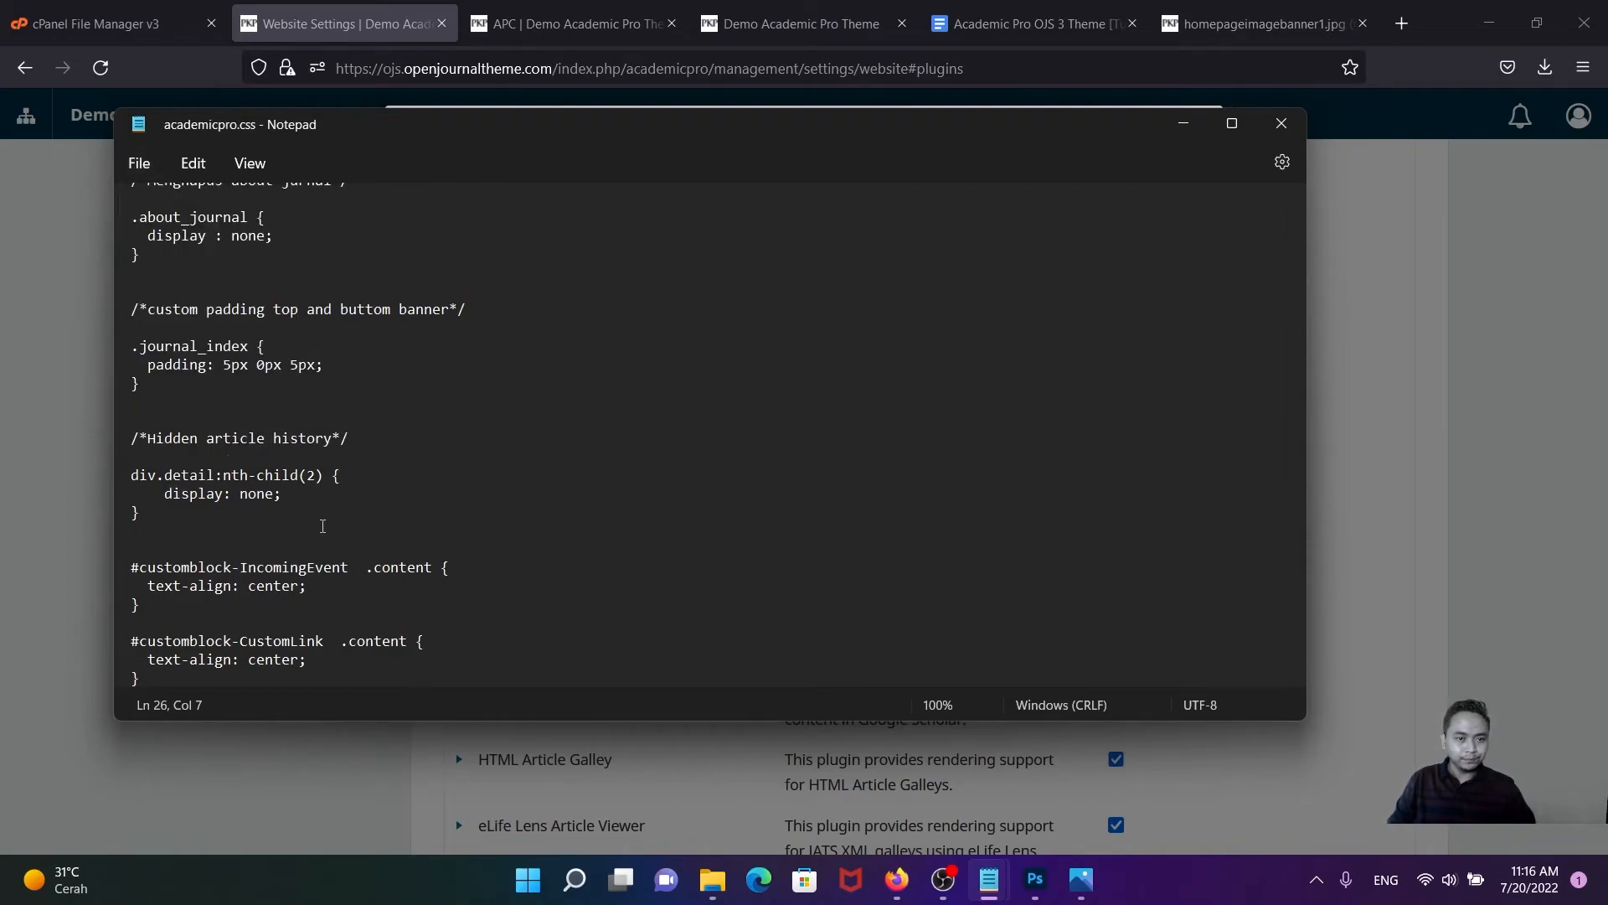
# - Close the Custom Block Manager and remove the current journal style sheet in the website's advanced appearance settings
pyautogui.click(1422, 249)
pyautogui.scroll(15, 513, 440)
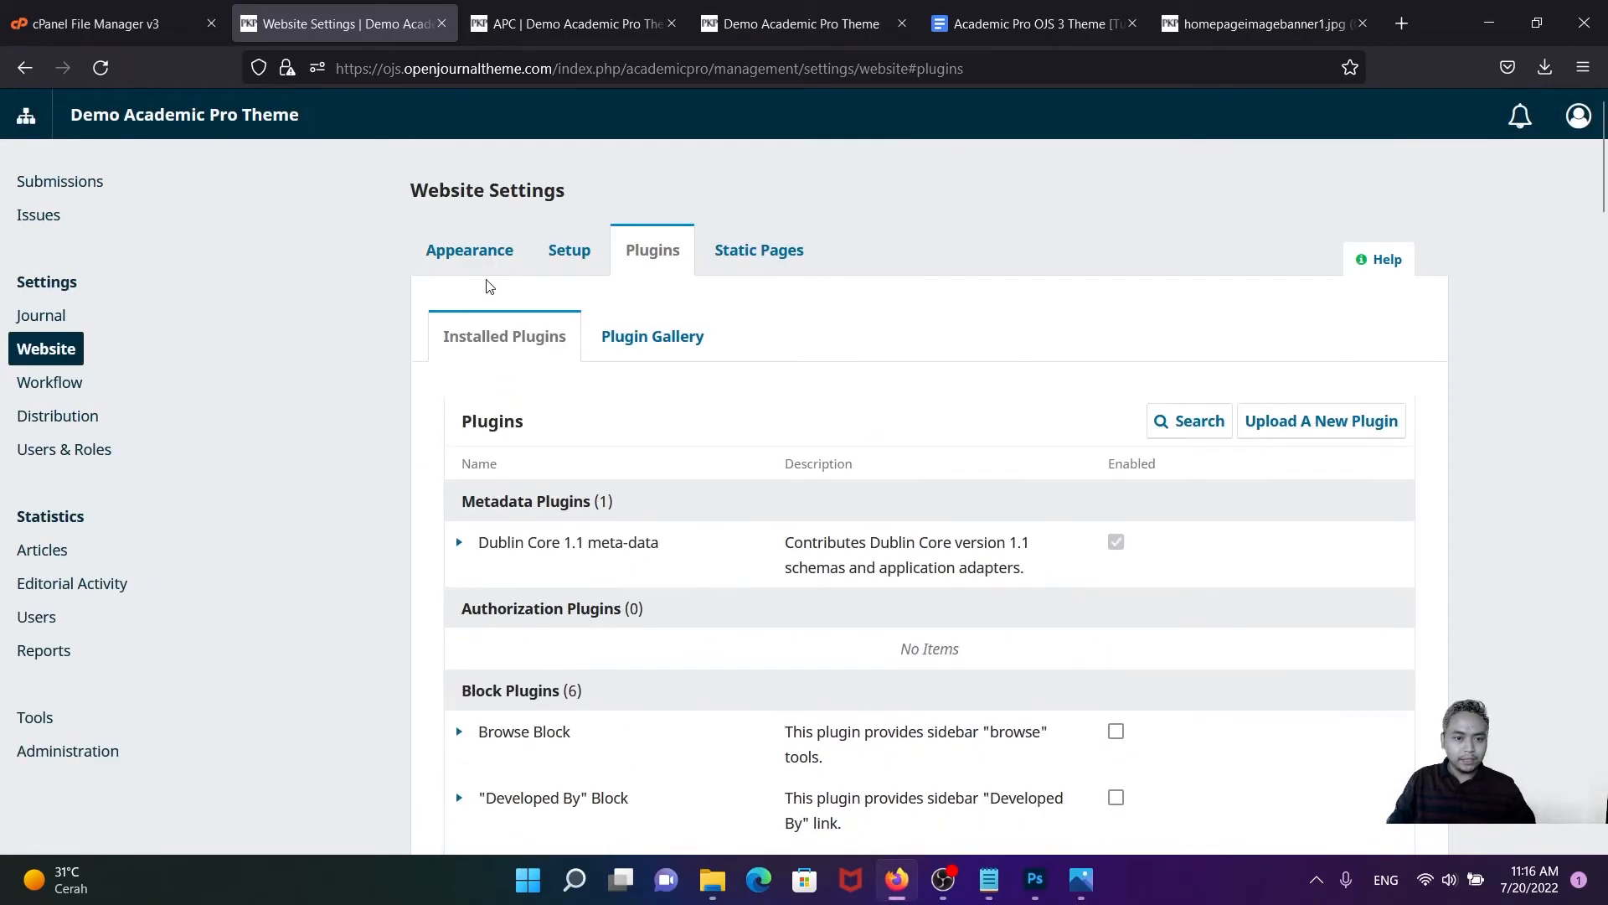
pyautogui.click(477, 261)
pyautogui.click(482, 437)
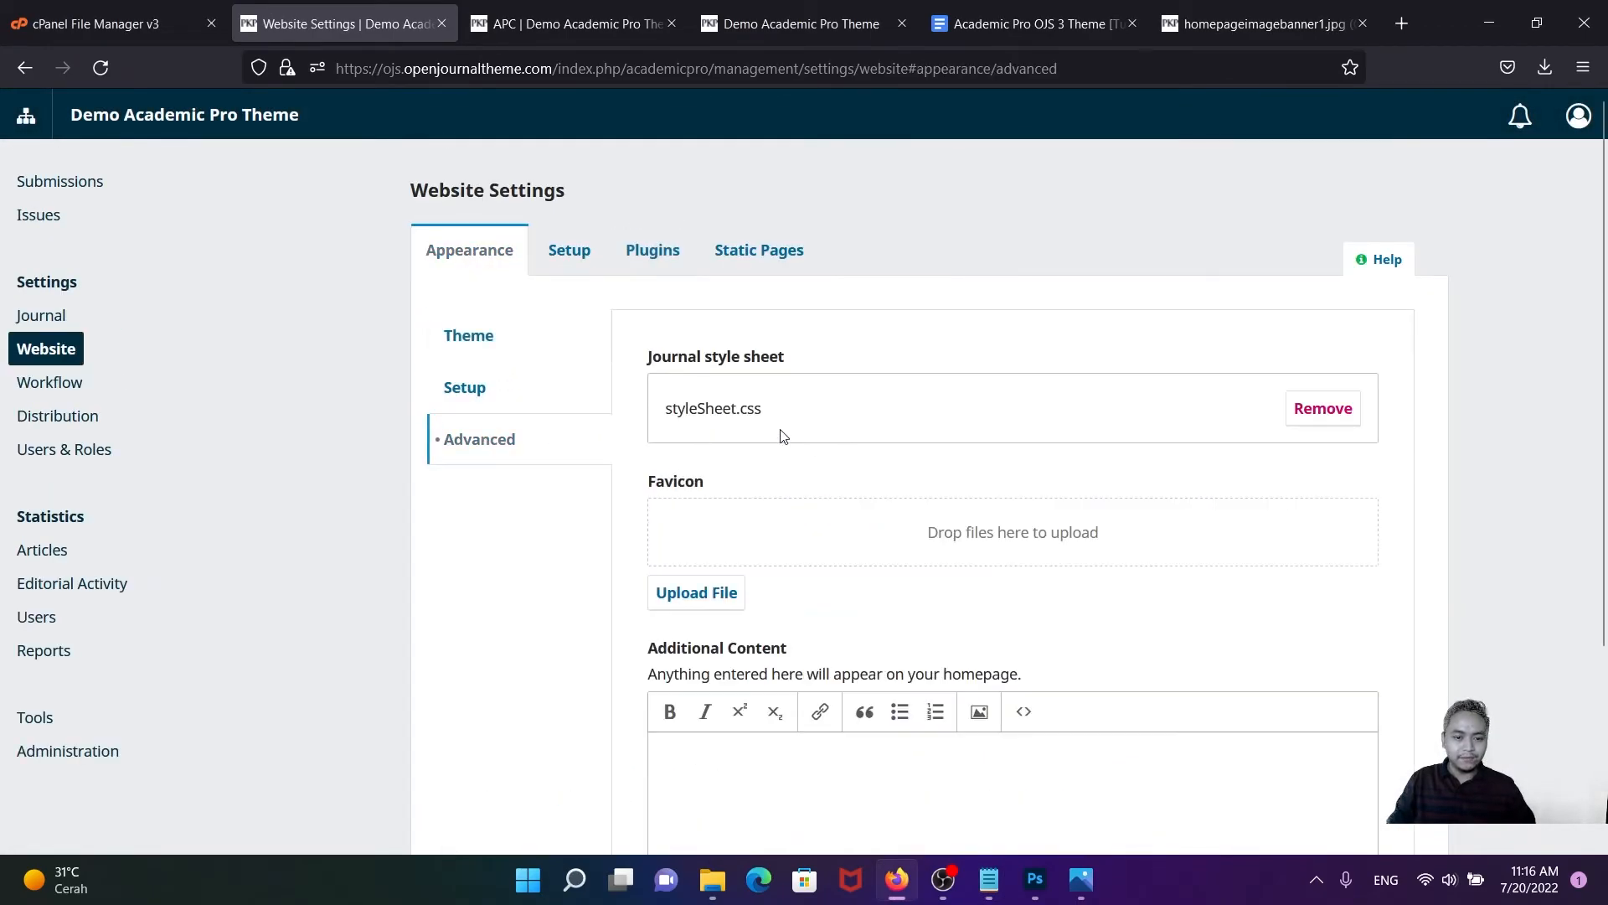
pyautogui.click(1338, 417)
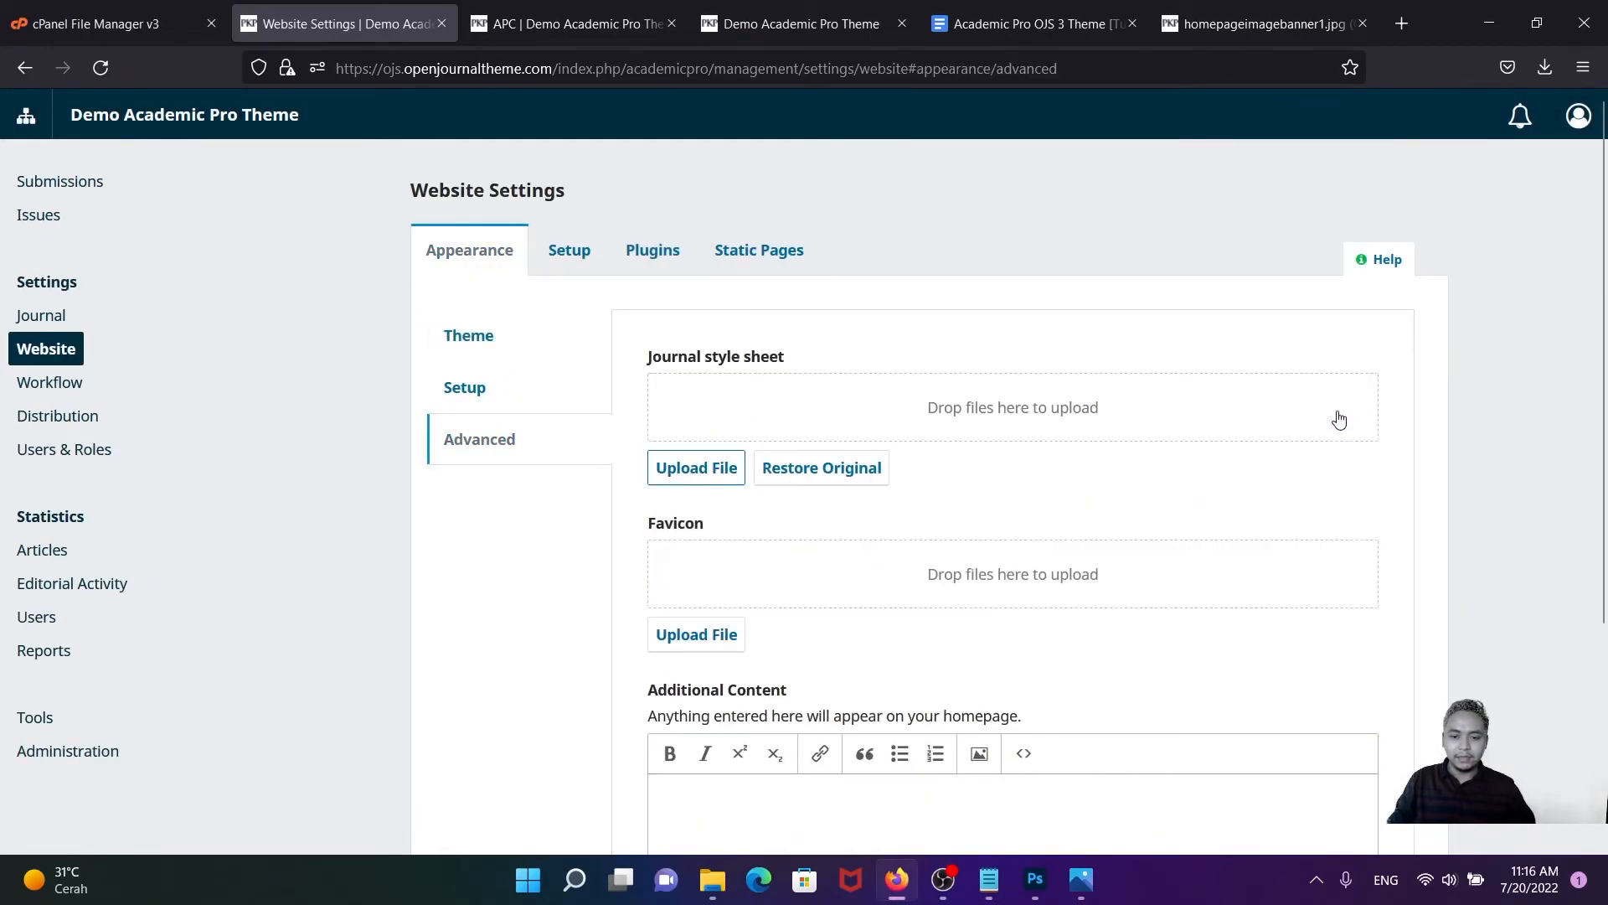
# - Upload academicpro.css from the Desktop as the journal style sheet and save the advanced appearance settings
pyautogui.click(697, 476)
pyautogui.click(260, 208)
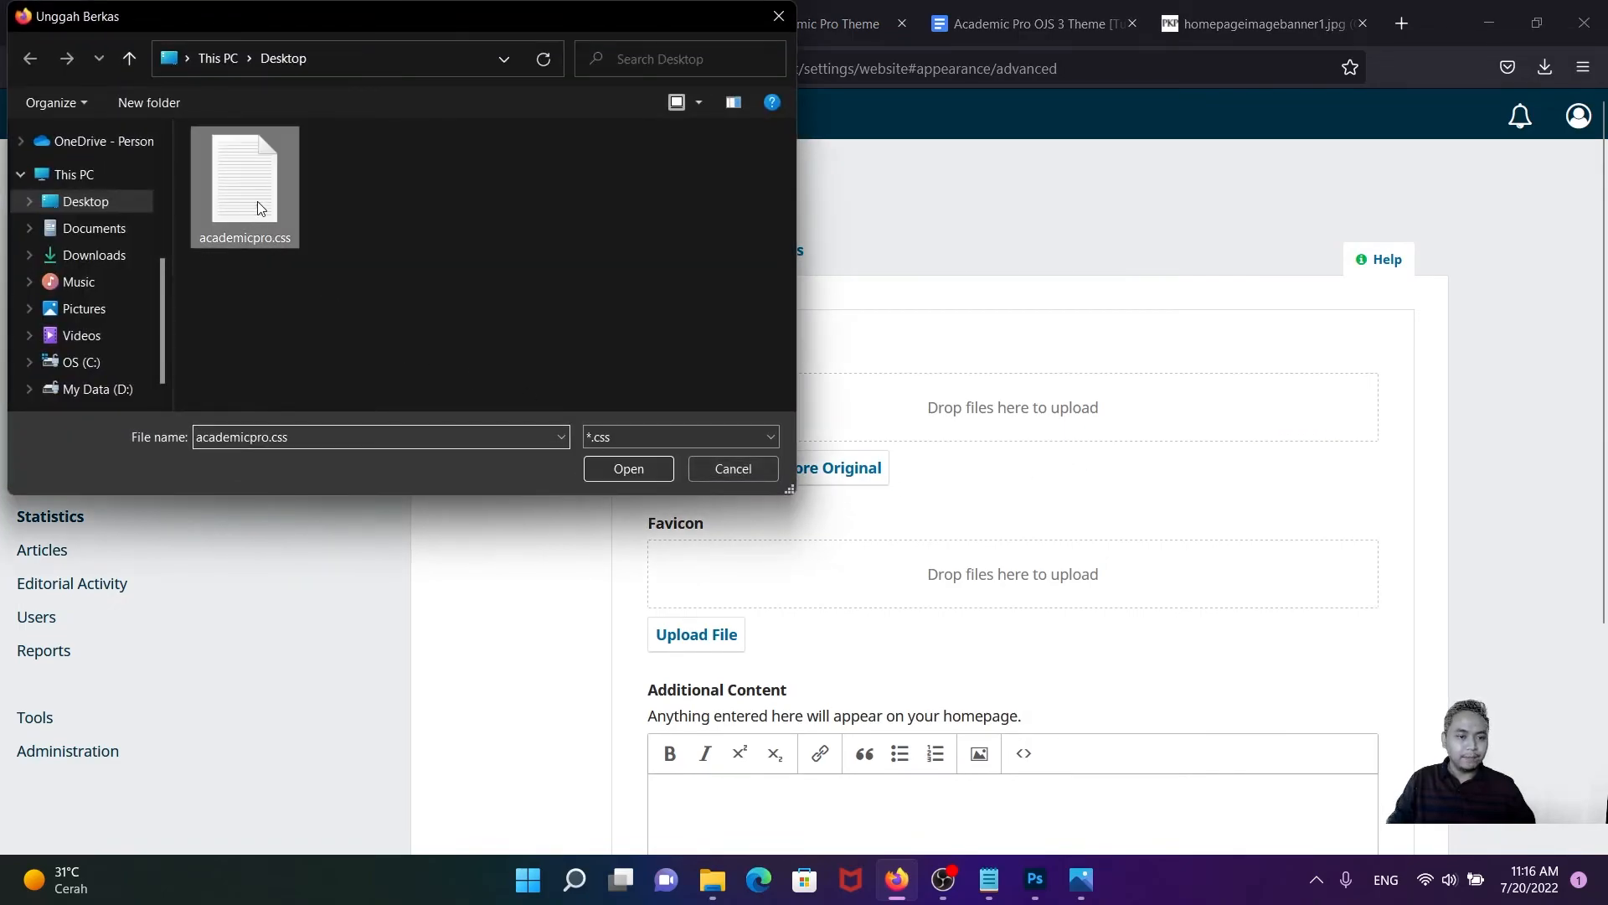
pyautogui.click(629, 468)
pyautogui.scroll(-3, 1408, 524)
pyautogui.click(1374, 749)
# - Open the journal homepage in a new tab and check the alignment of the Sites Link and Serfikat Sinta sidebar blocks
pyautogui.click(578, 23)
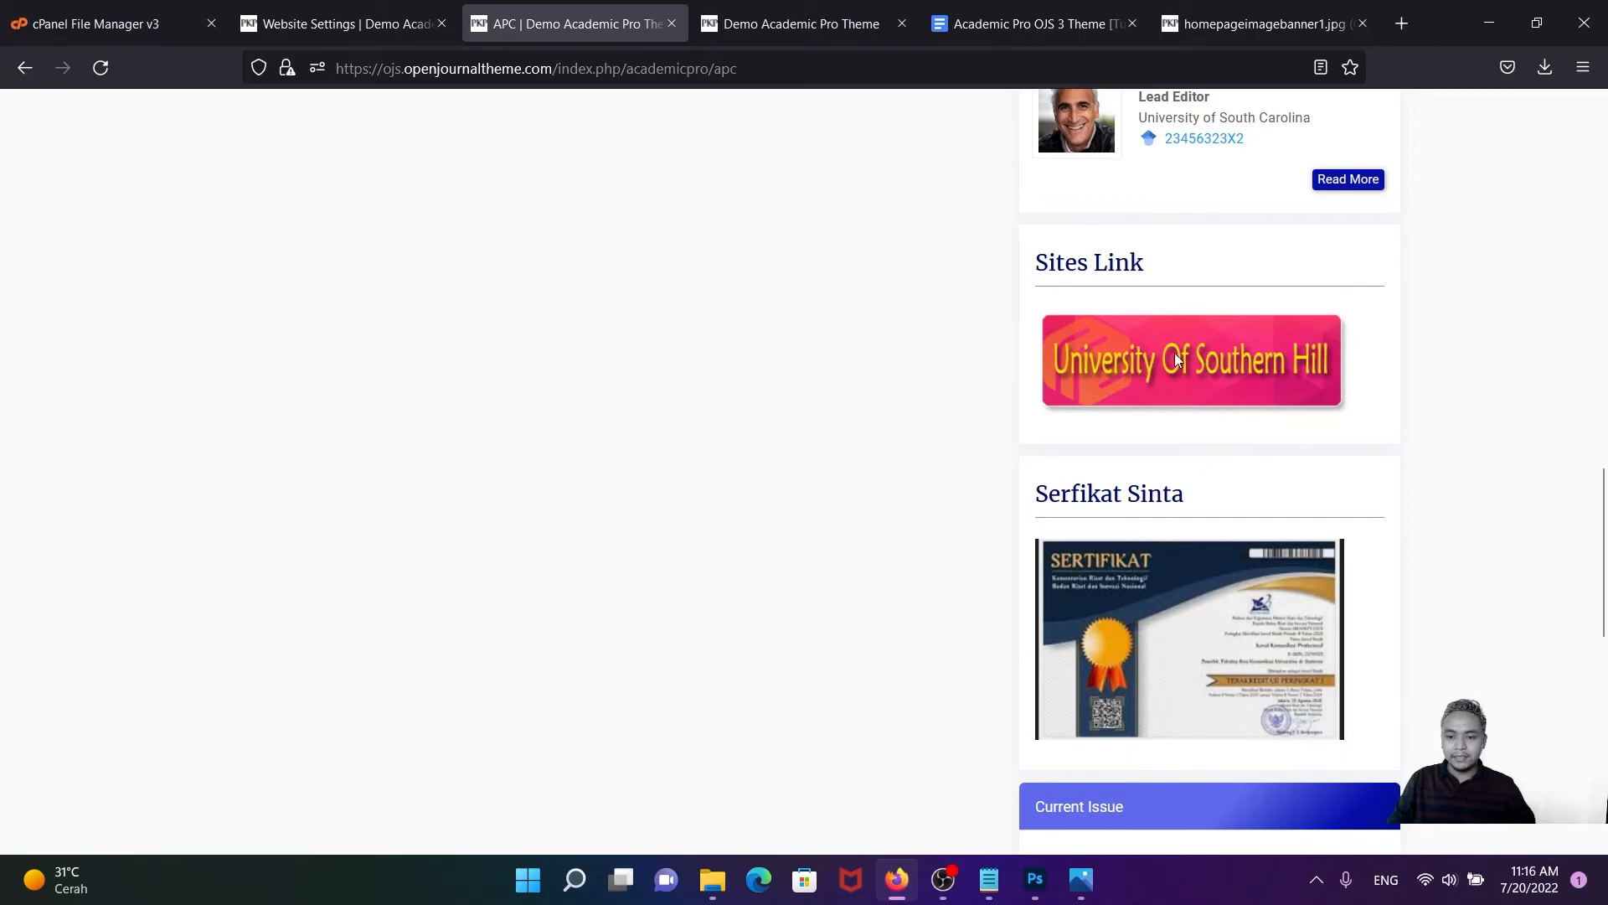
pyautogui.click(299, 40)
pyautogui.rightClick(219, 118)
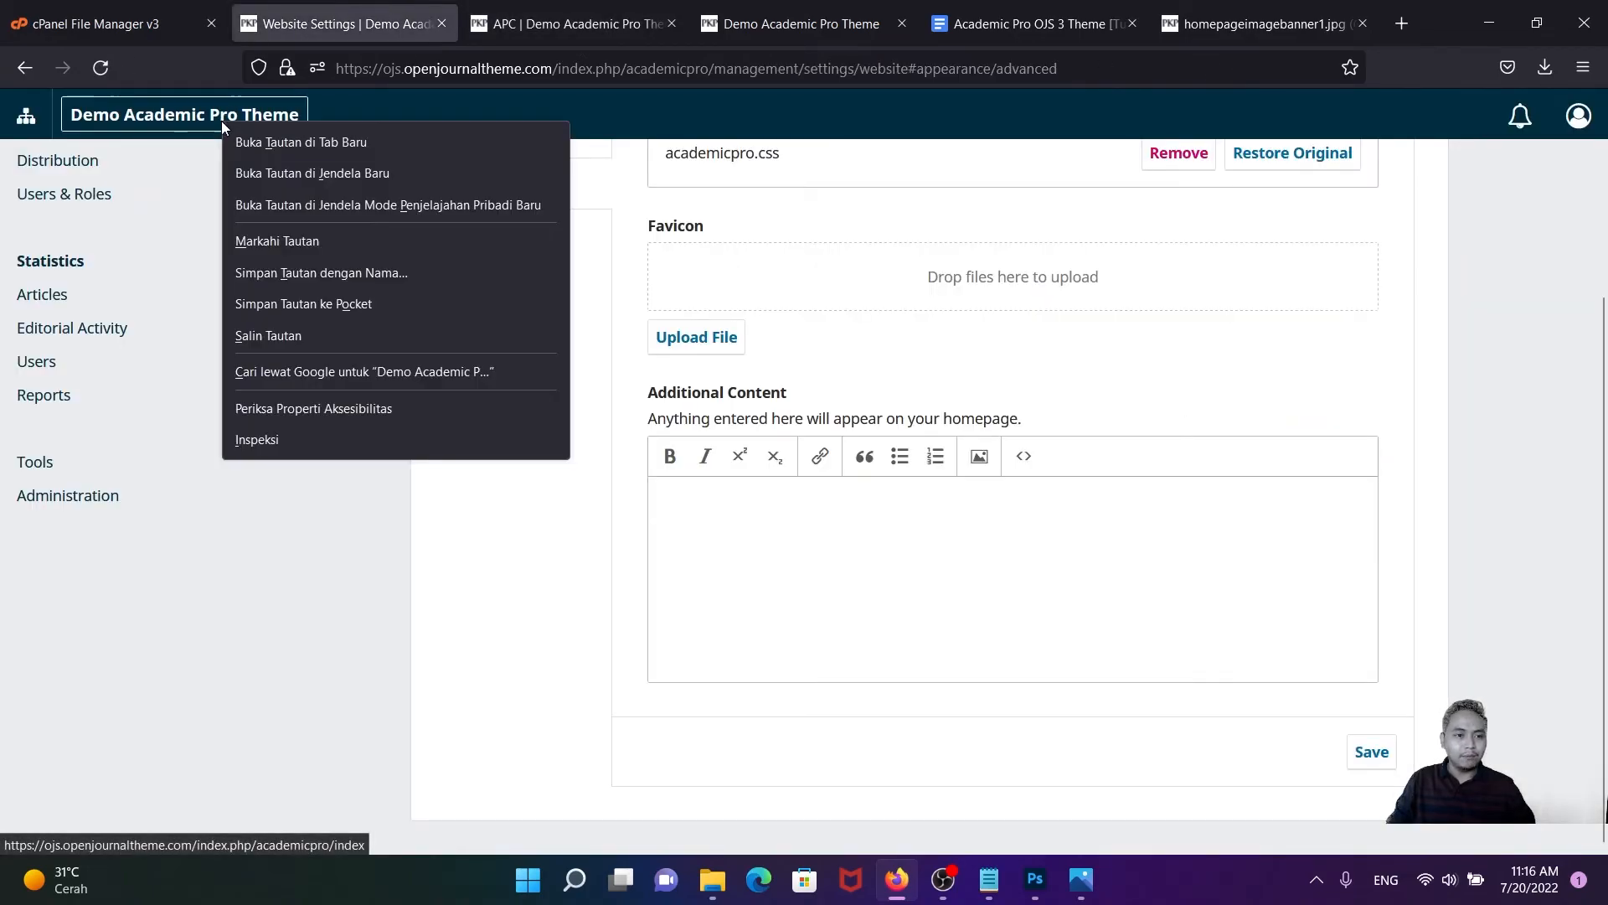
pyautogui.click(251, 142)
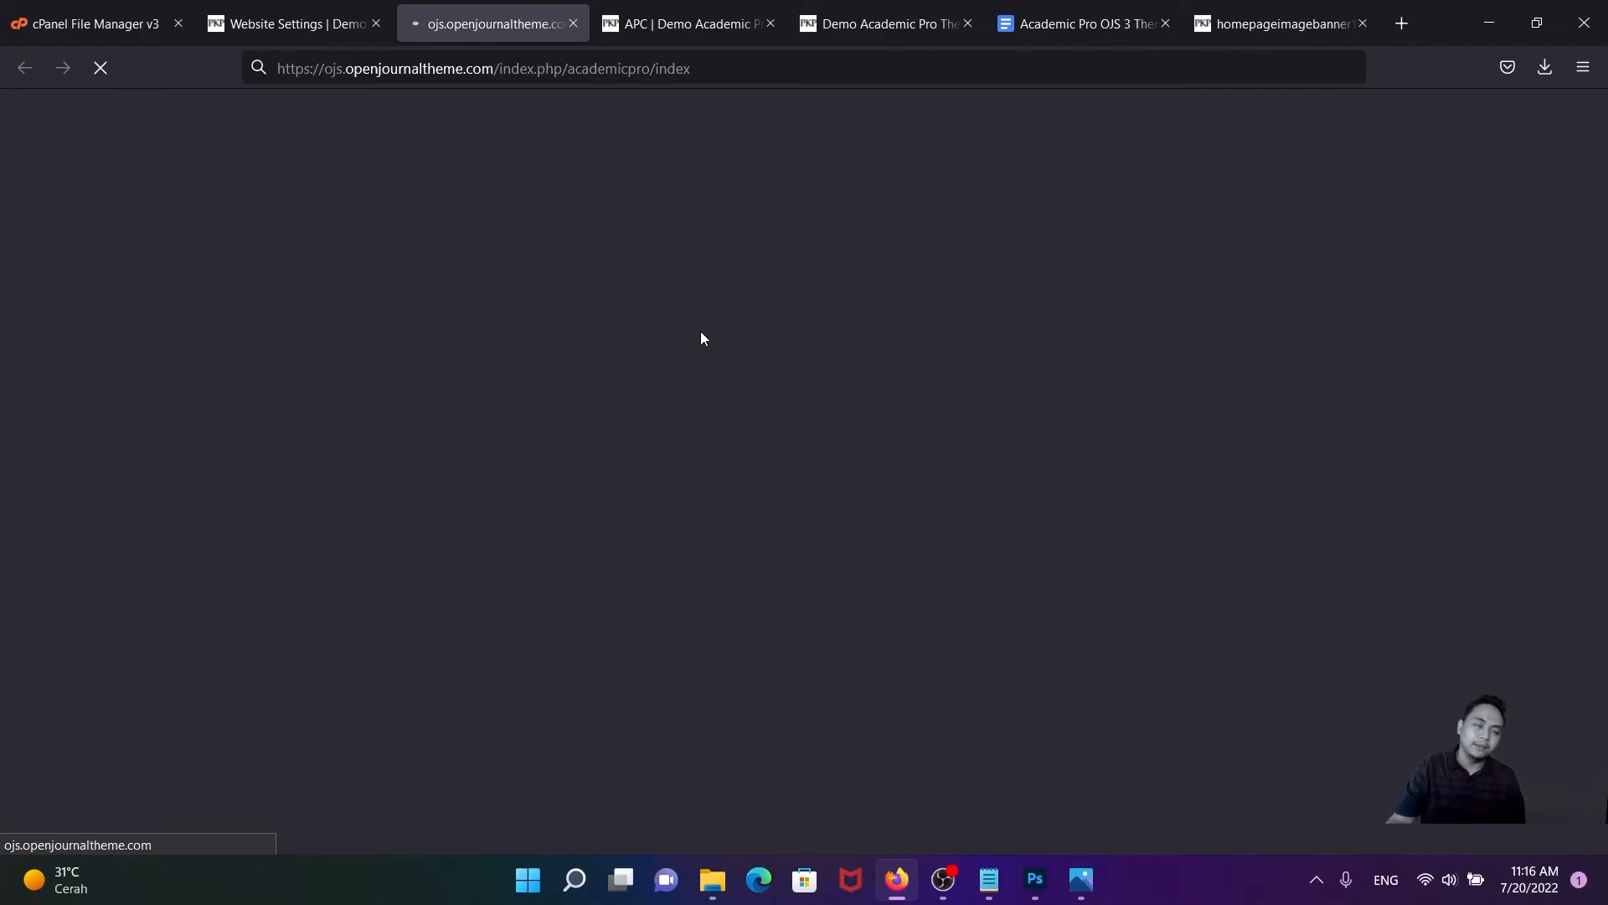
pyautogui.scroll(-15, 725, 335)
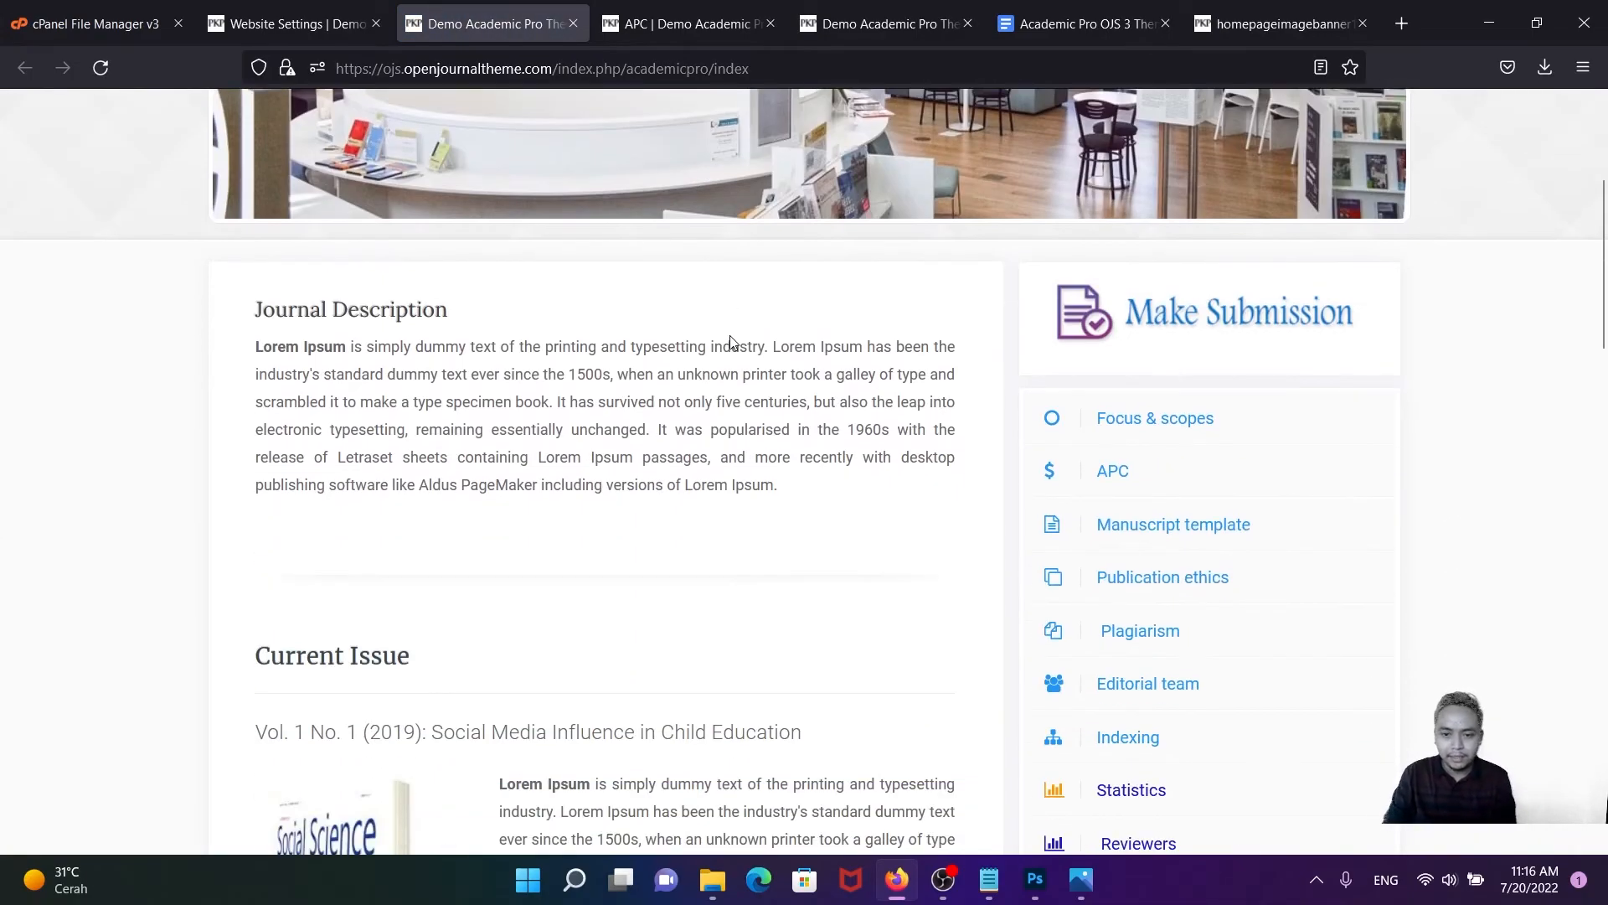
pyautogui.scroll(-3, 1034, 402)
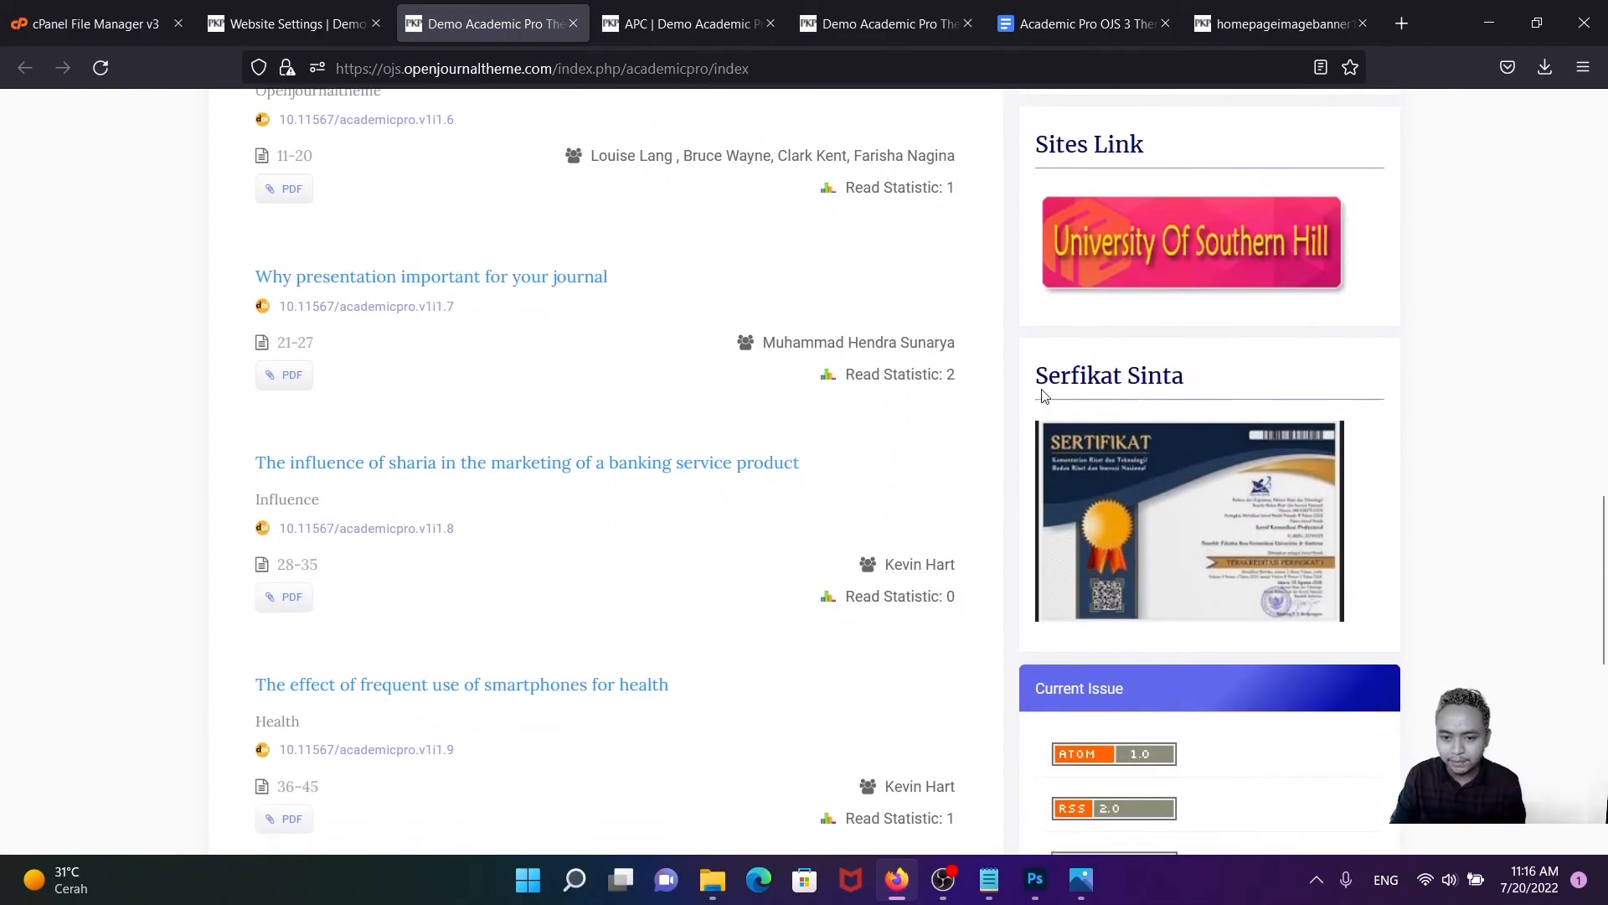
pyautogui.scroll(3, 1233, 419)
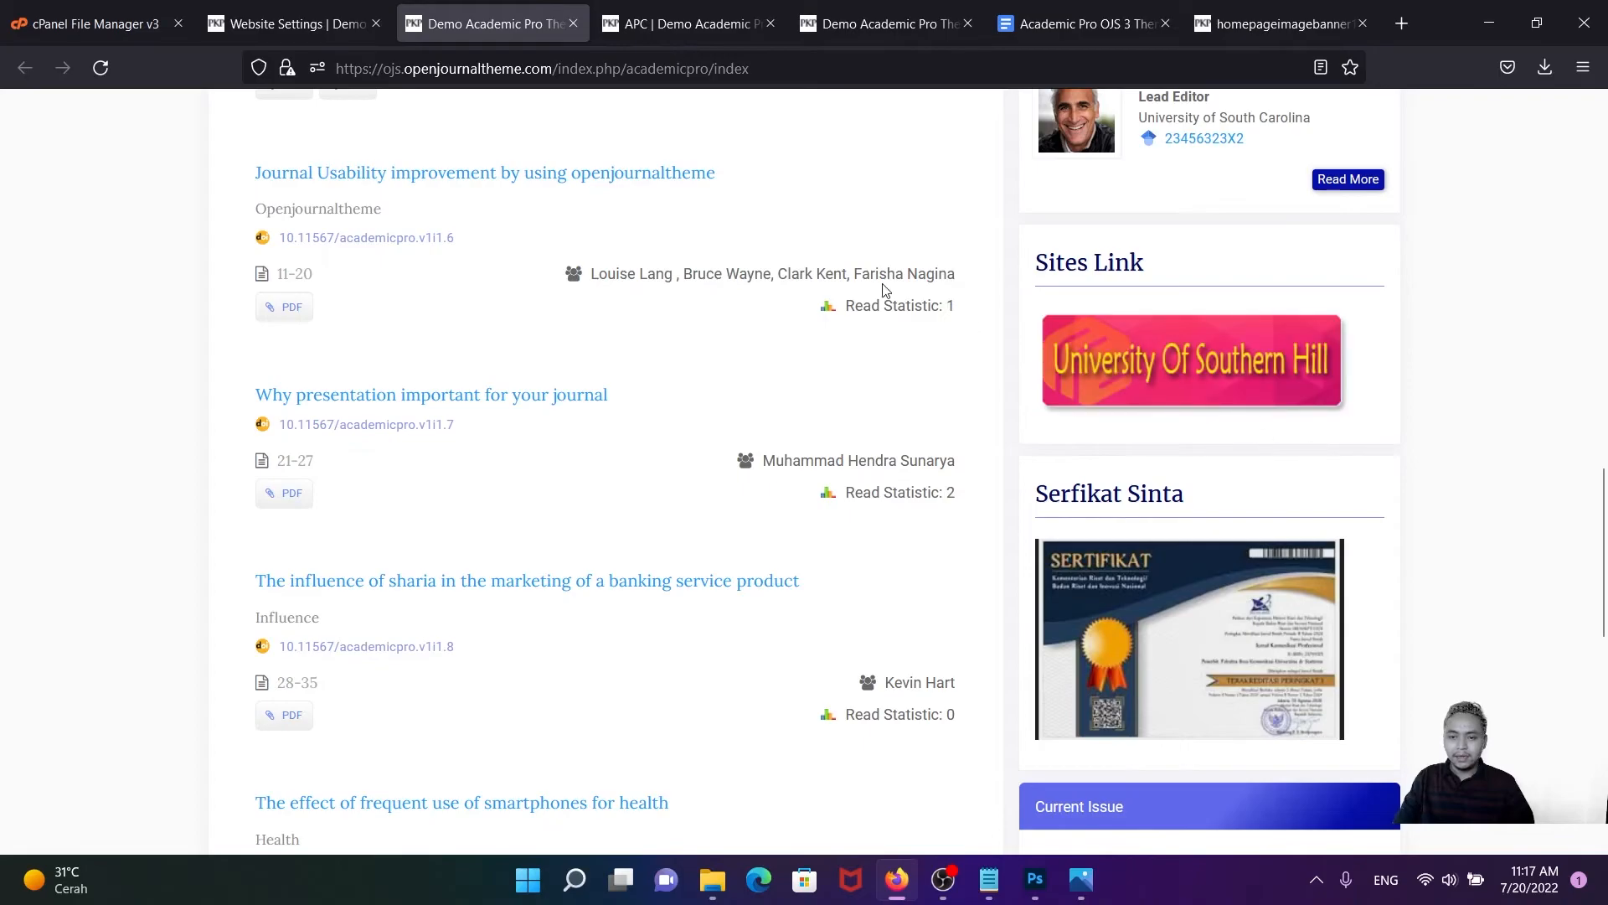
# - Open the Custom Block Manager's block list from the website's installed plugins and examine how the block names are written
pyautogui.click(320, 22)
pyautogui.scroll(3, 643, 266)
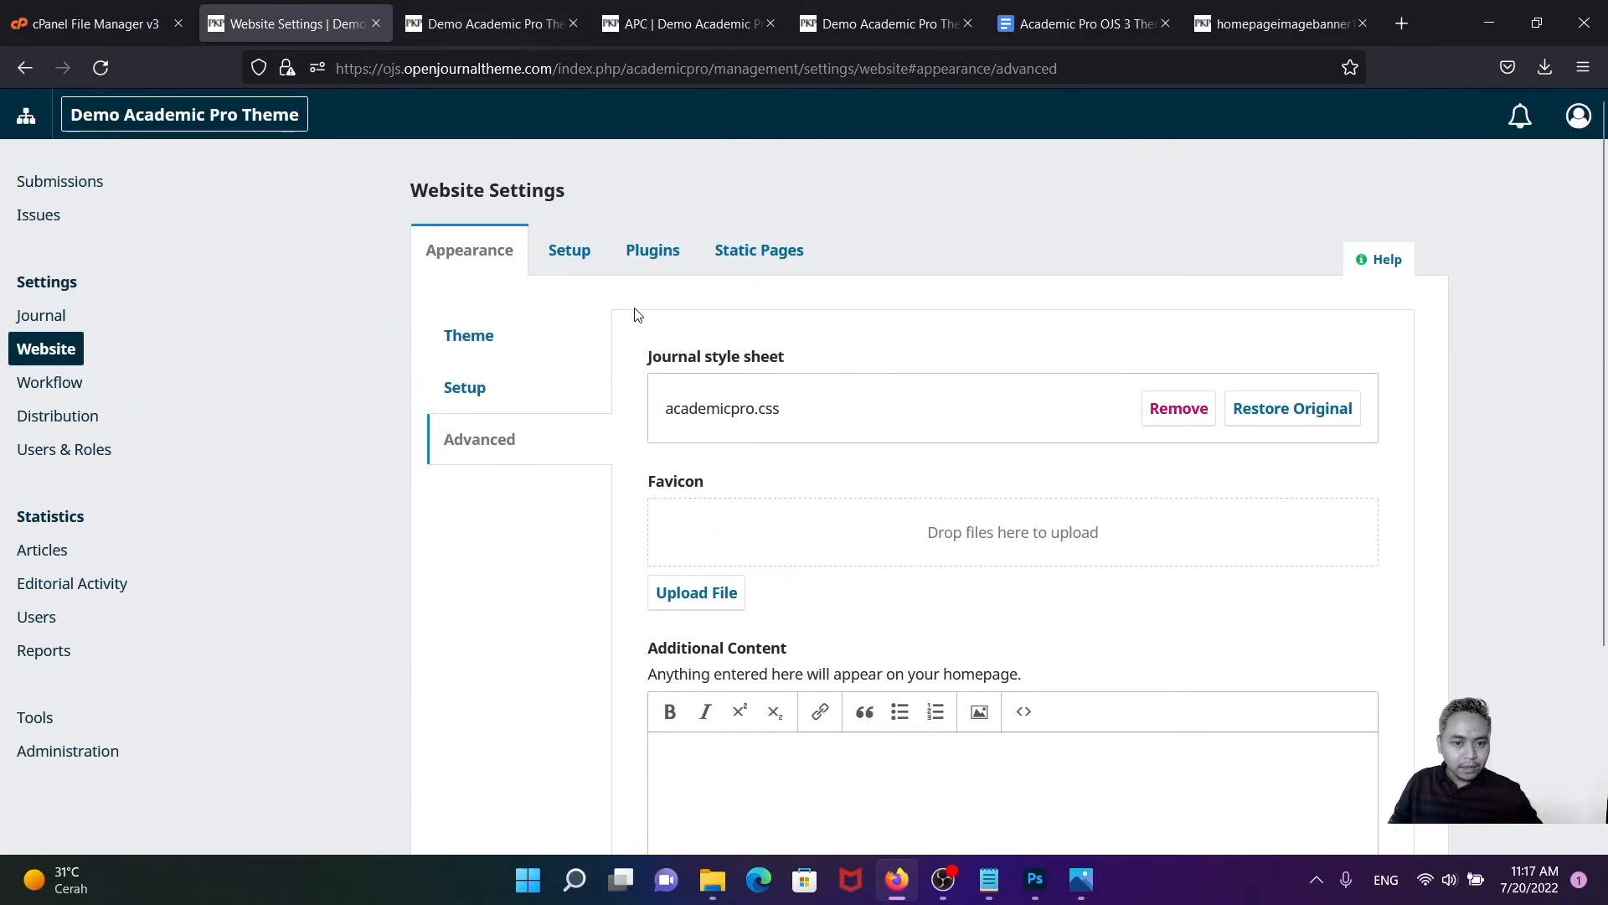
pyautogui.click(645, 261)
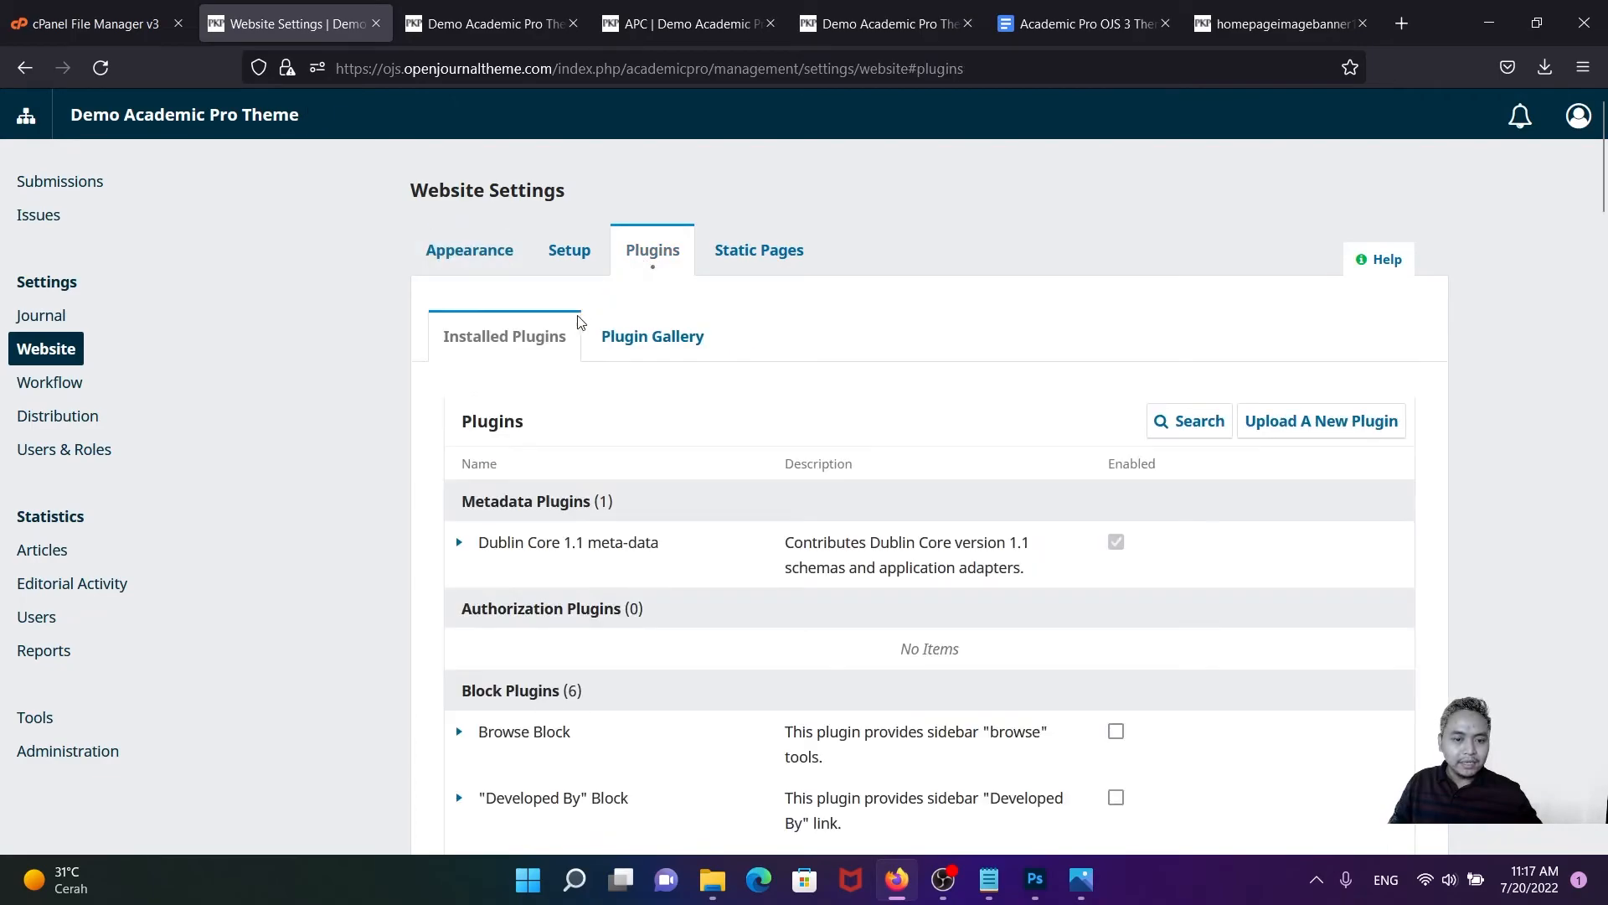
pyautogui.scroll(-6, 567, 385)
pyautogui.scroll(-5, 554, 476)
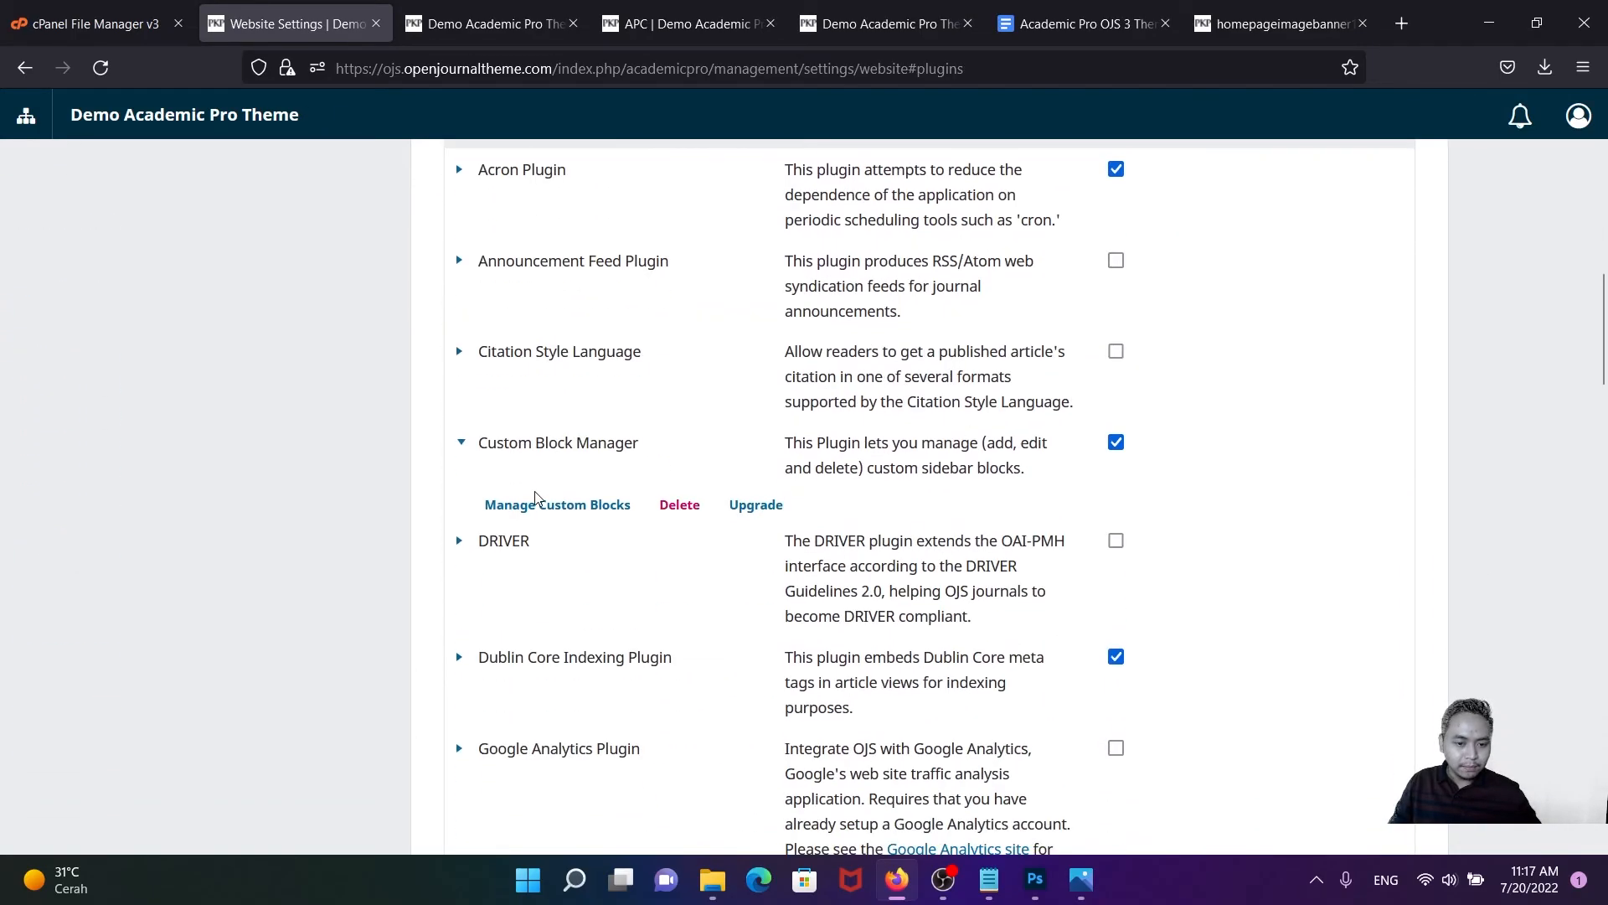
pyautogui.click(505, 505)
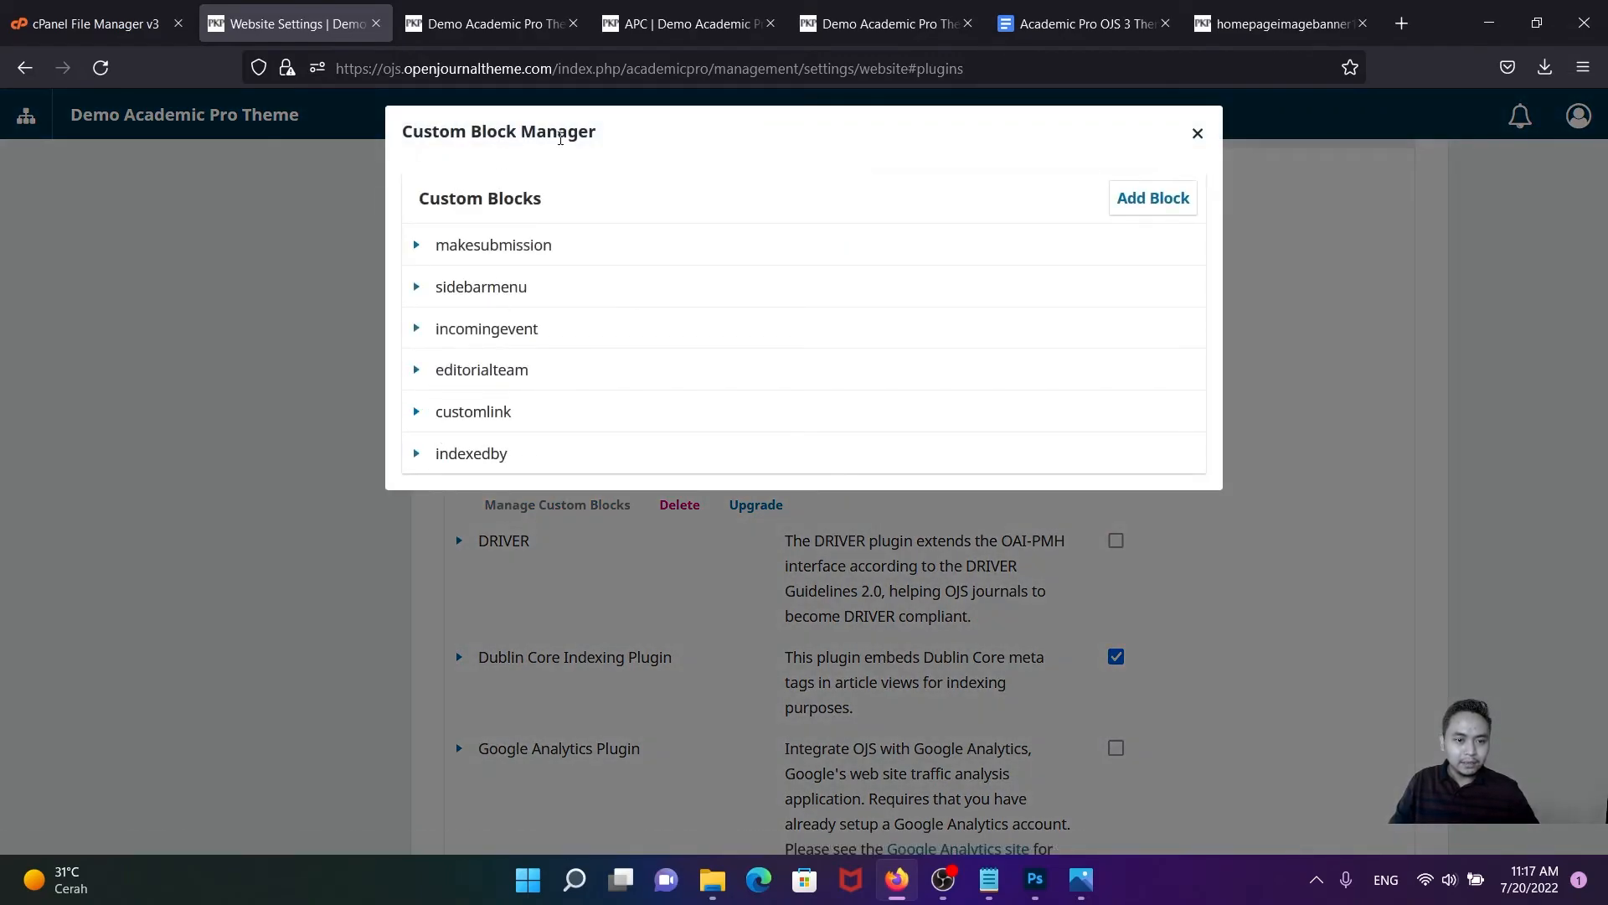
pyautogui.moveTo(545, 375); pyautogui.dragTo(444, 370)
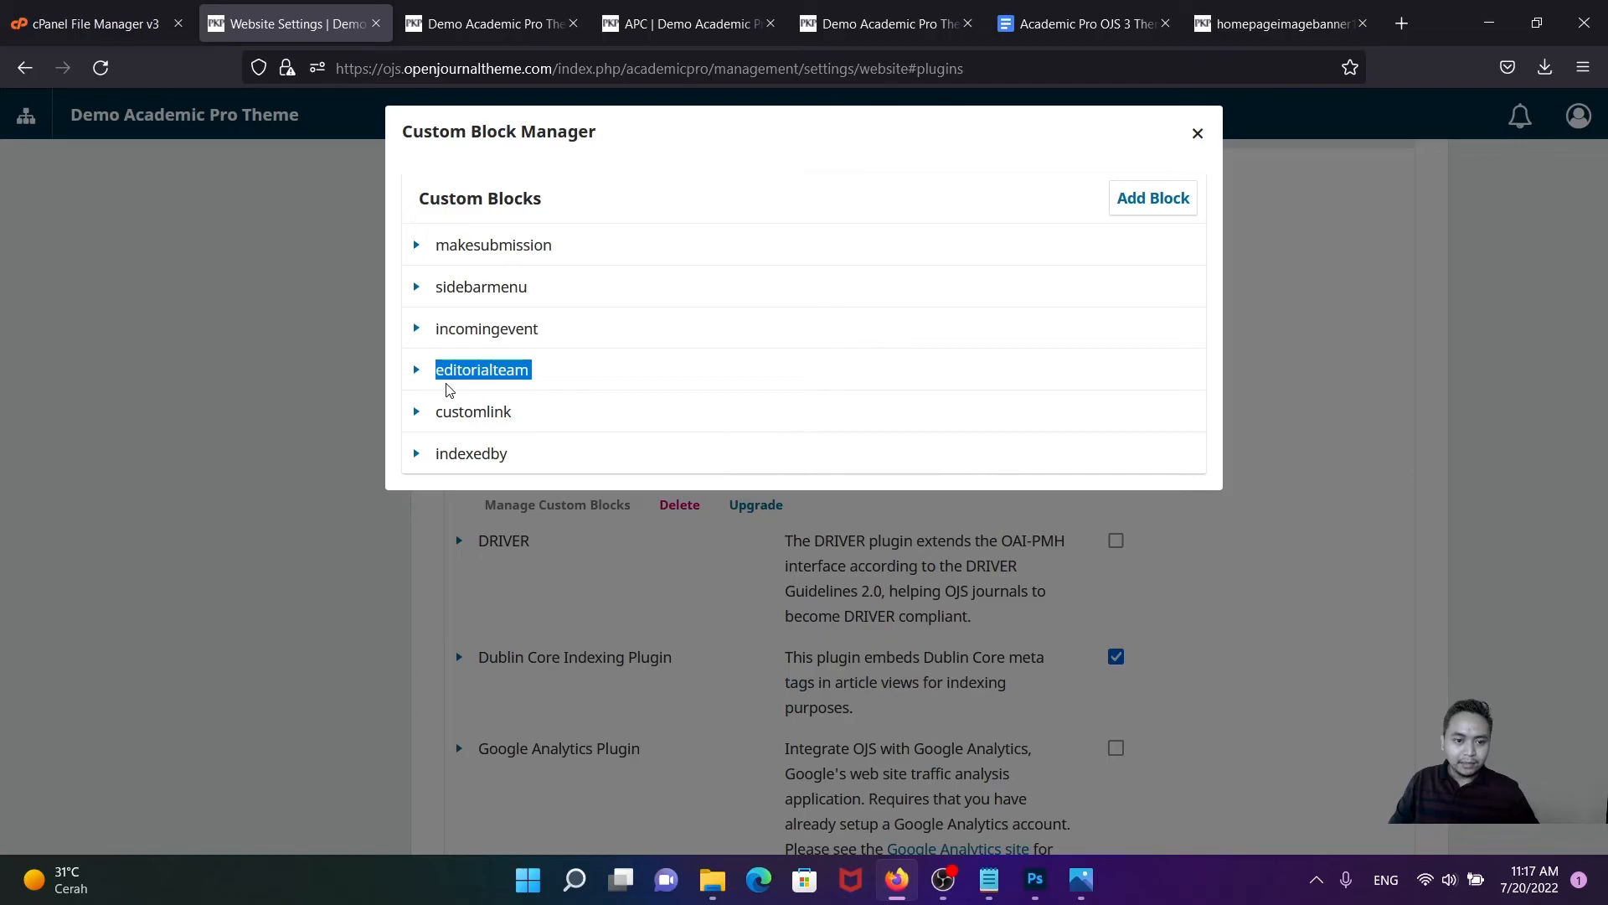
# - Examine the capitalization of the block name in the incomingevent block's edit form, compare with the homepage sidebar, and cancel the edit
pyautogui.click(416, 331)
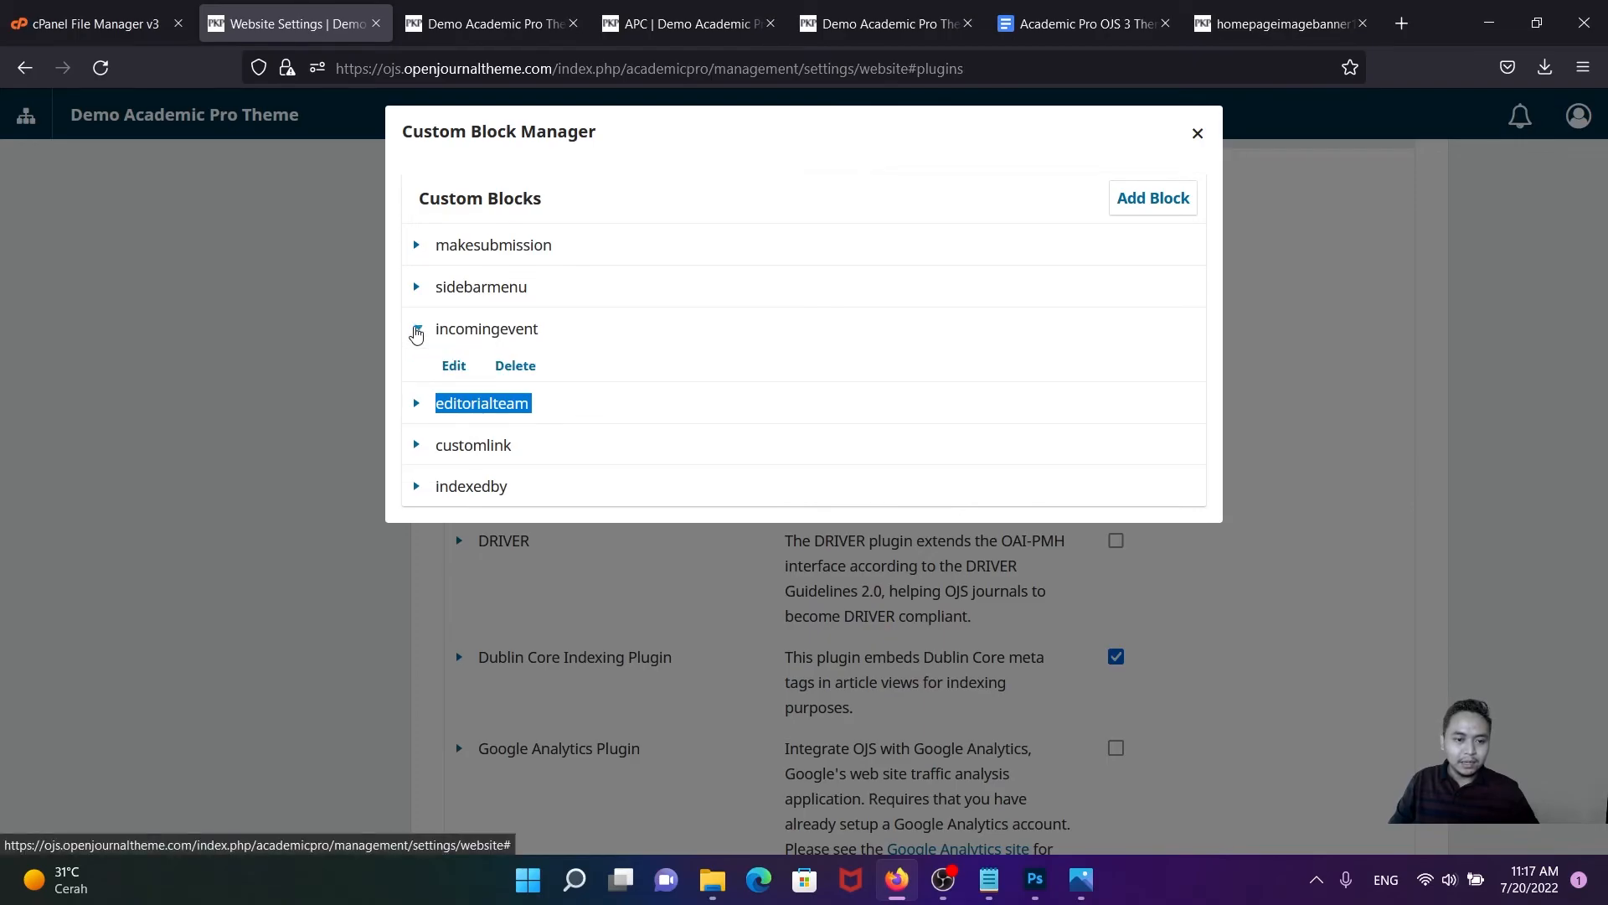
pyautogui.click(449, 365)
pyautogui.moveTo(525, 187); pyautogui.dragTo(407, 188)
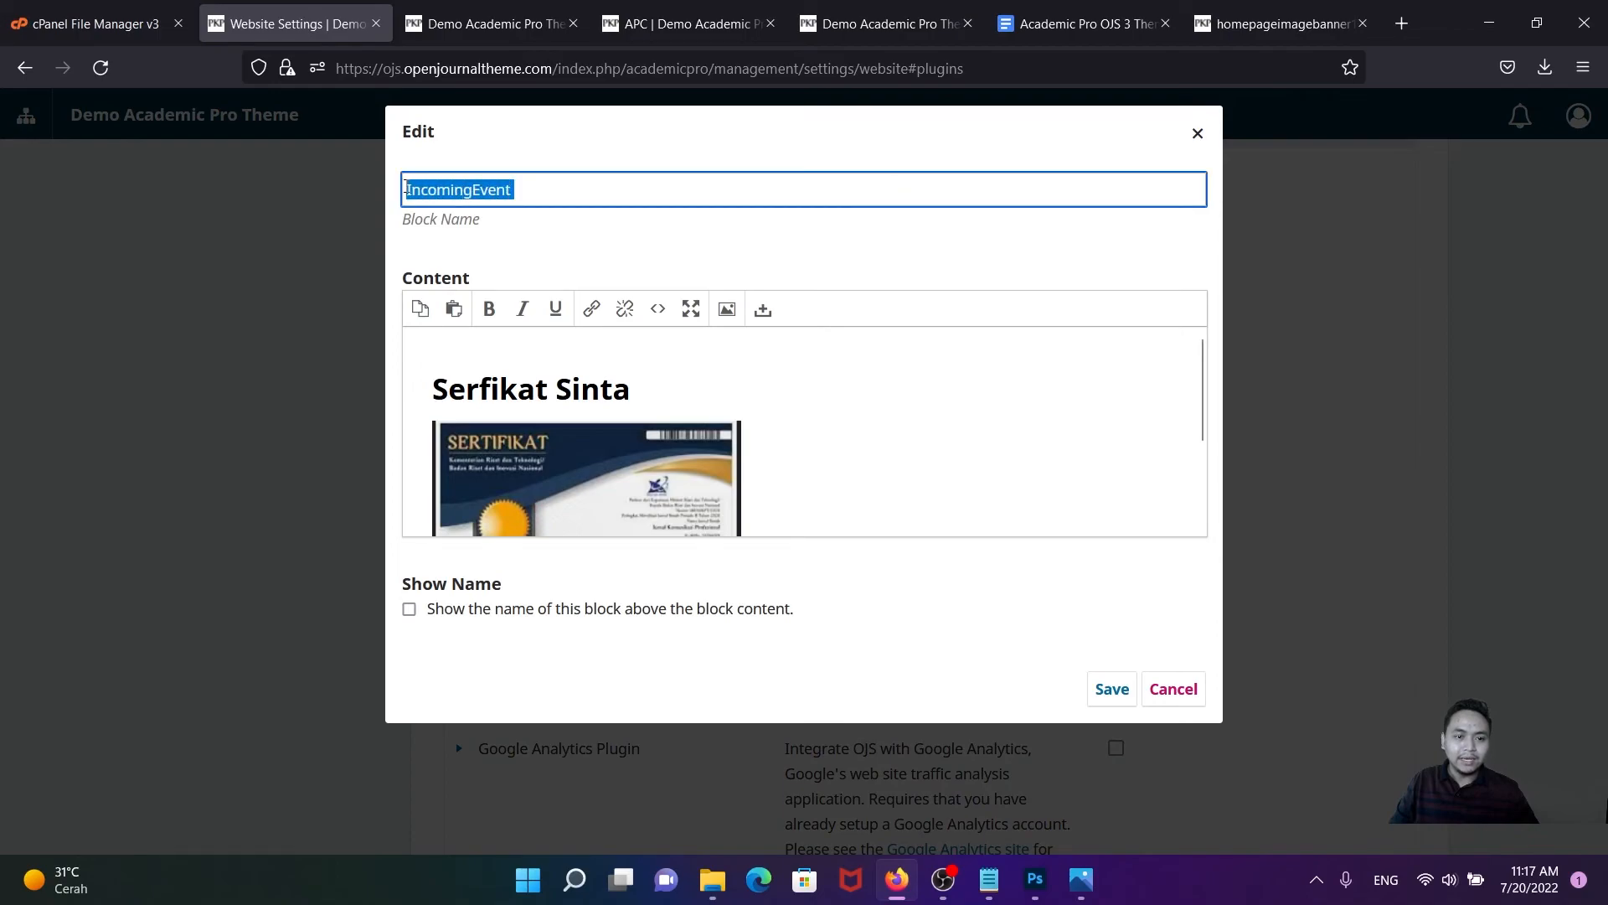
pyautogui.click(413, 192)
pyautogui.click(414, 187)
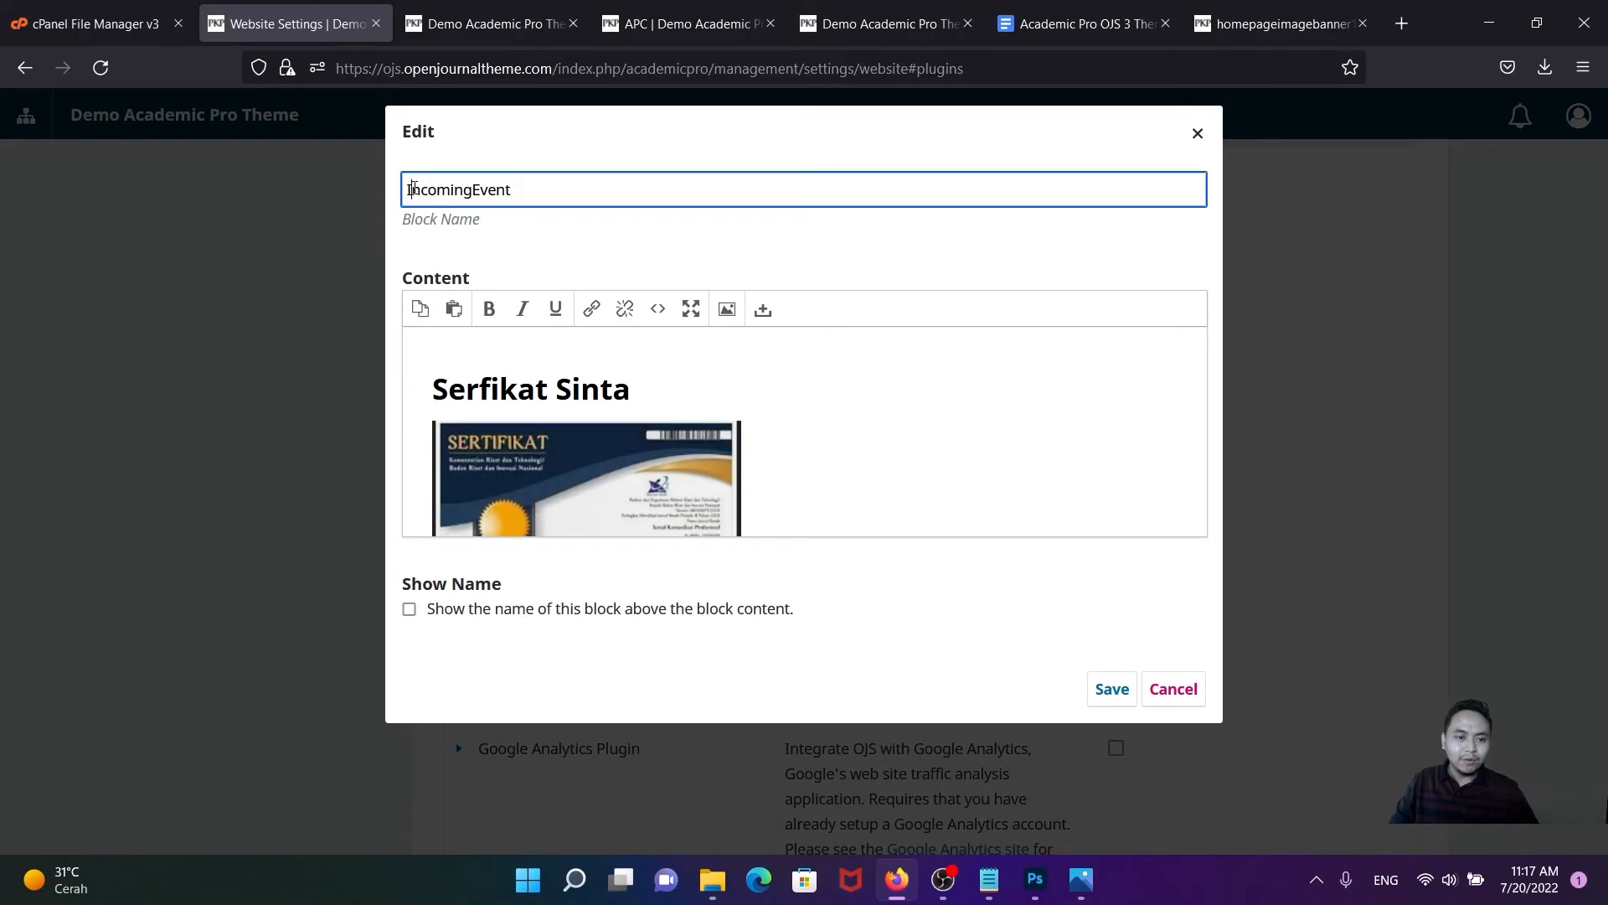
pyautogui.moveTo(482, 191); pyautogui.dragTo(472, 191)
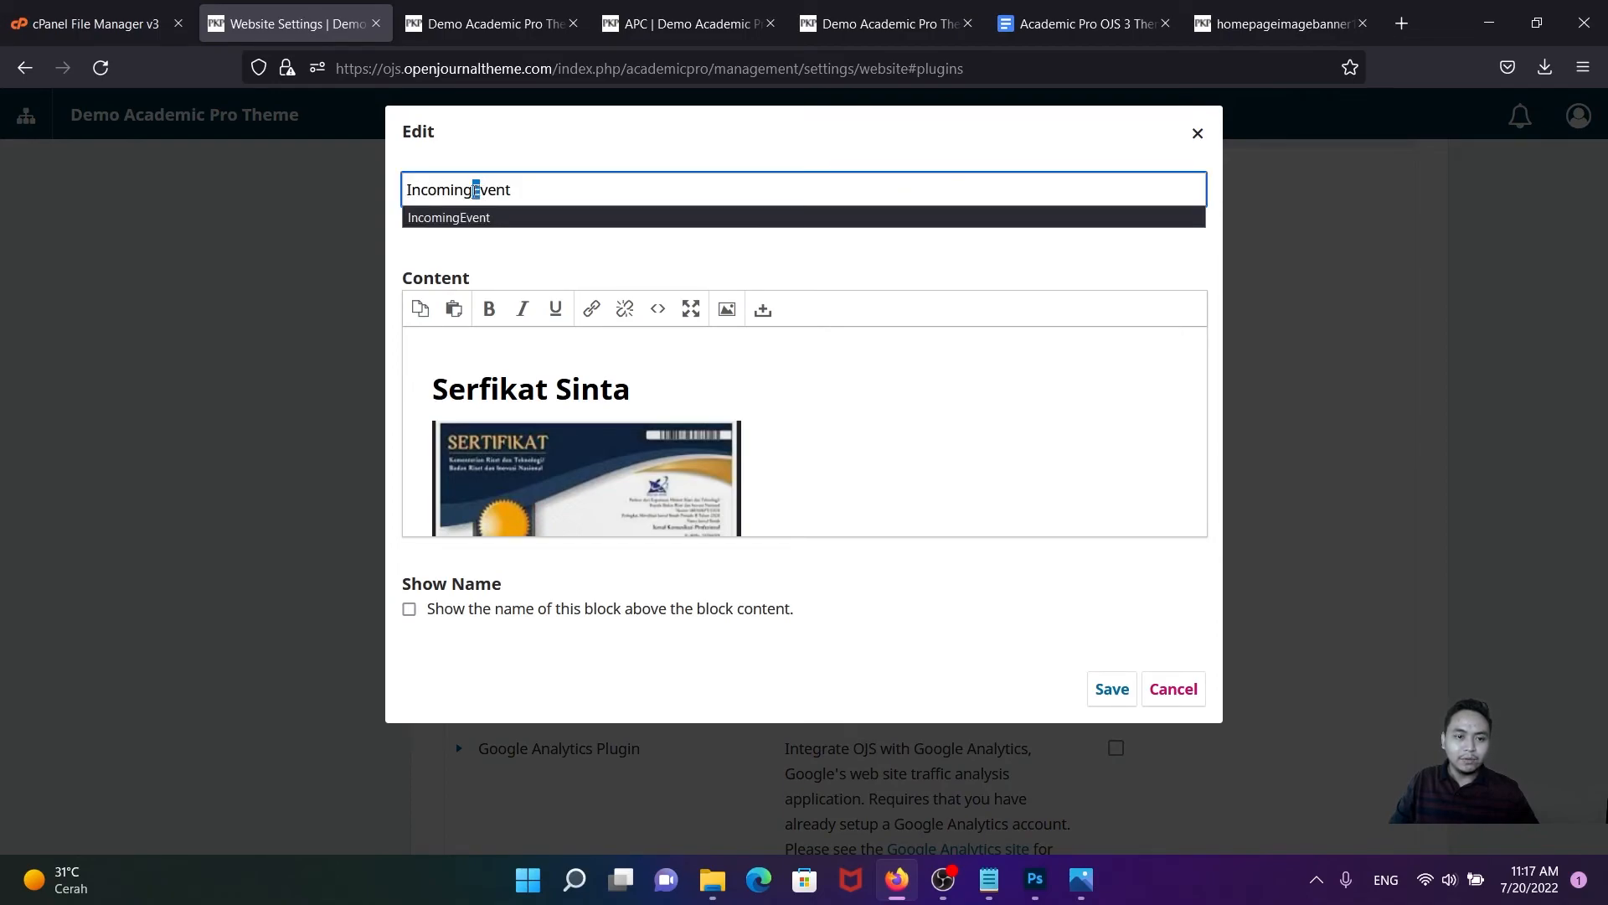
pyautogui.click(555, 191)
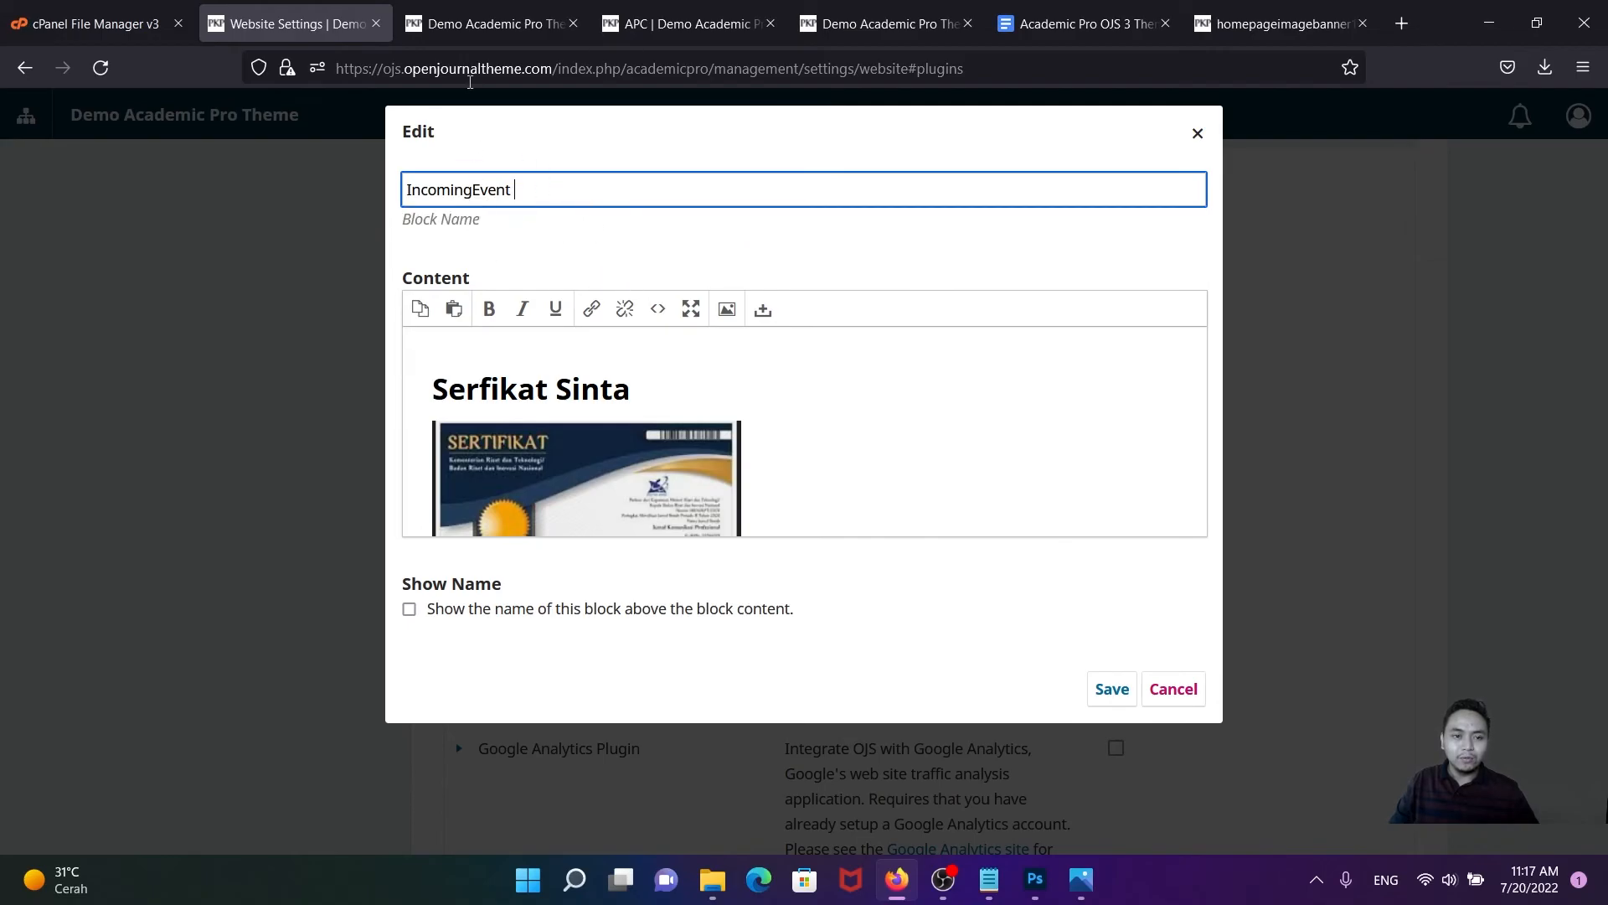
pyautogui.click(510, 24)
pyautogui.scroll(-1, 1194, 296)
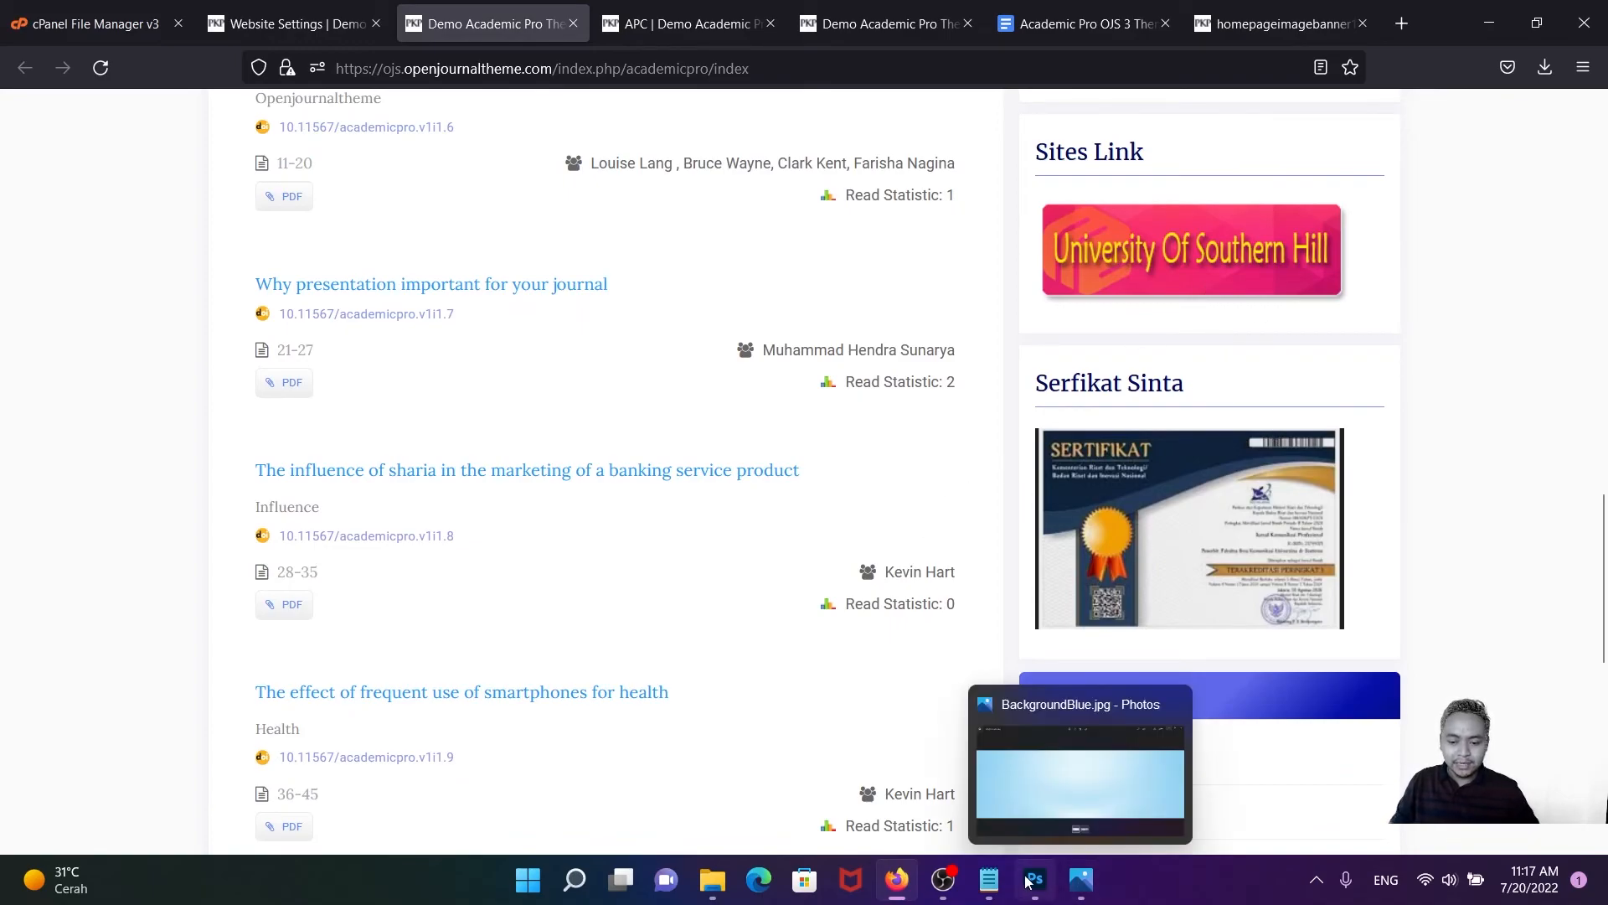
pyautogui.click(290, 26)
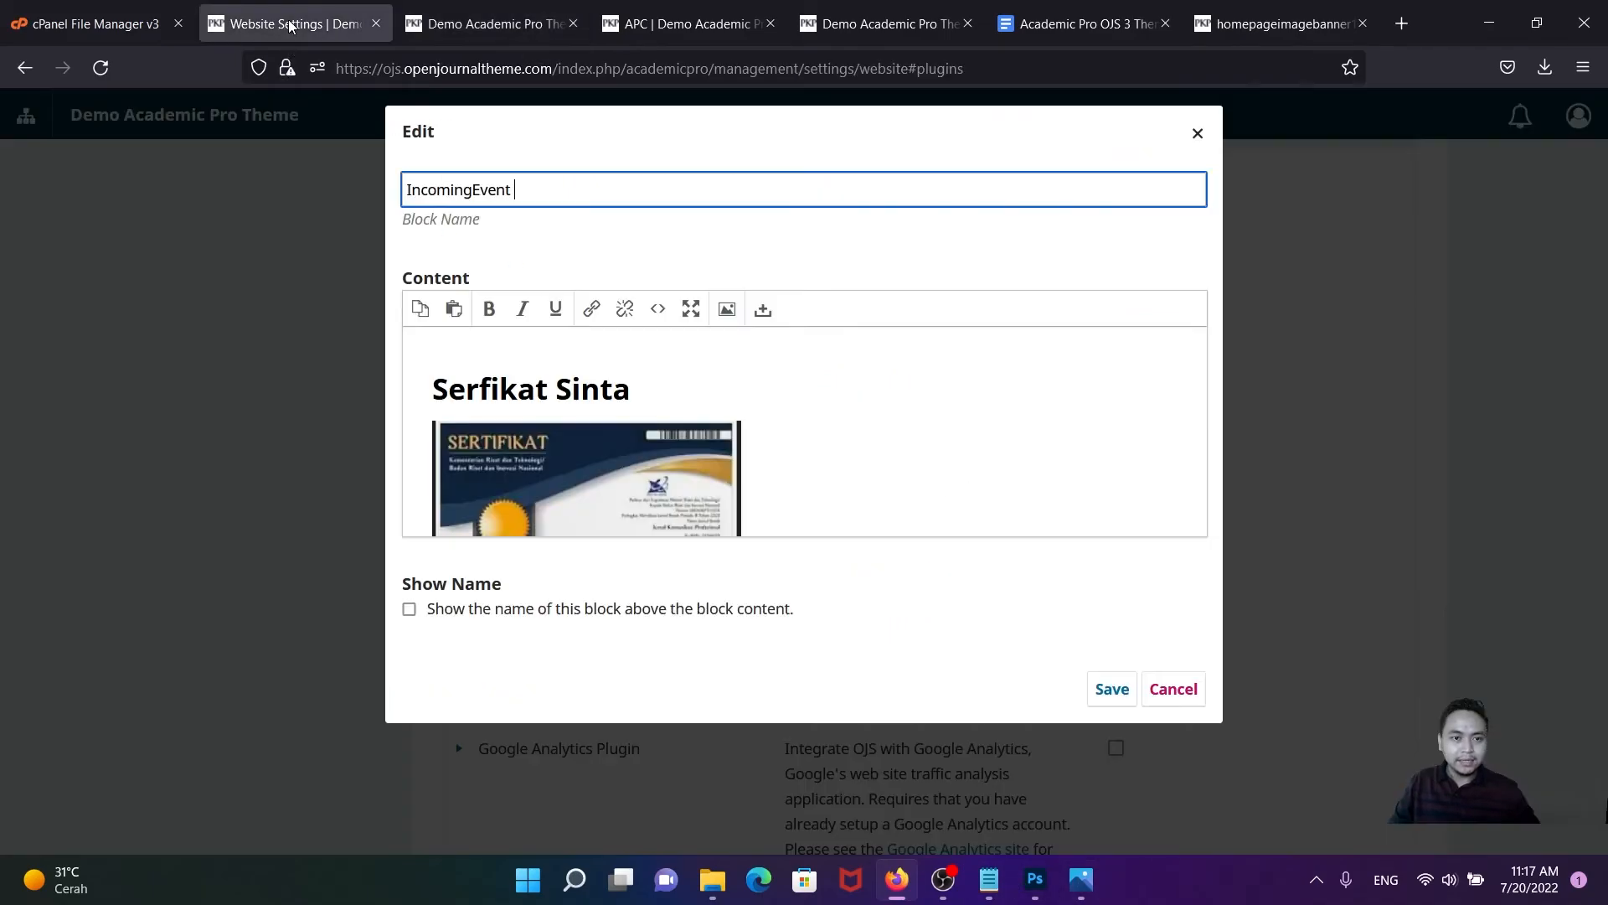
pyautogui.click(1174, 693)
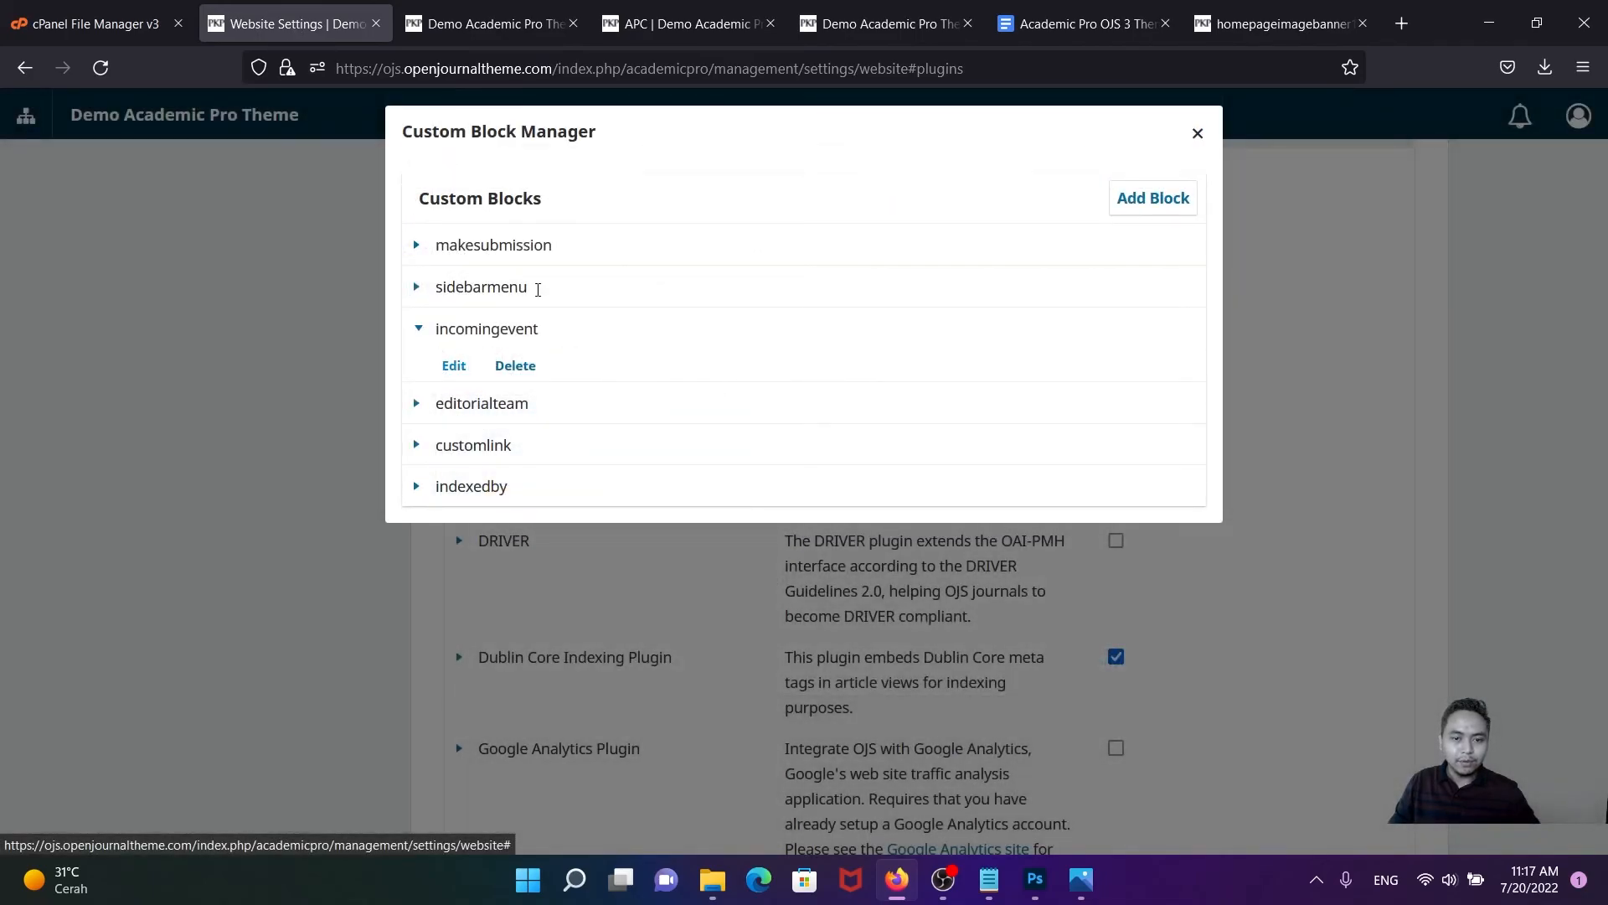
# - Change the first centering rule's selector in academicpro.css to the all-lowercase #customblock-incomingevent, matching the name in the block list
pyautogui.moveTo(553, 329); pyautogui.dragTo(434, 331)
pyautogui.moveTo(989, 886)
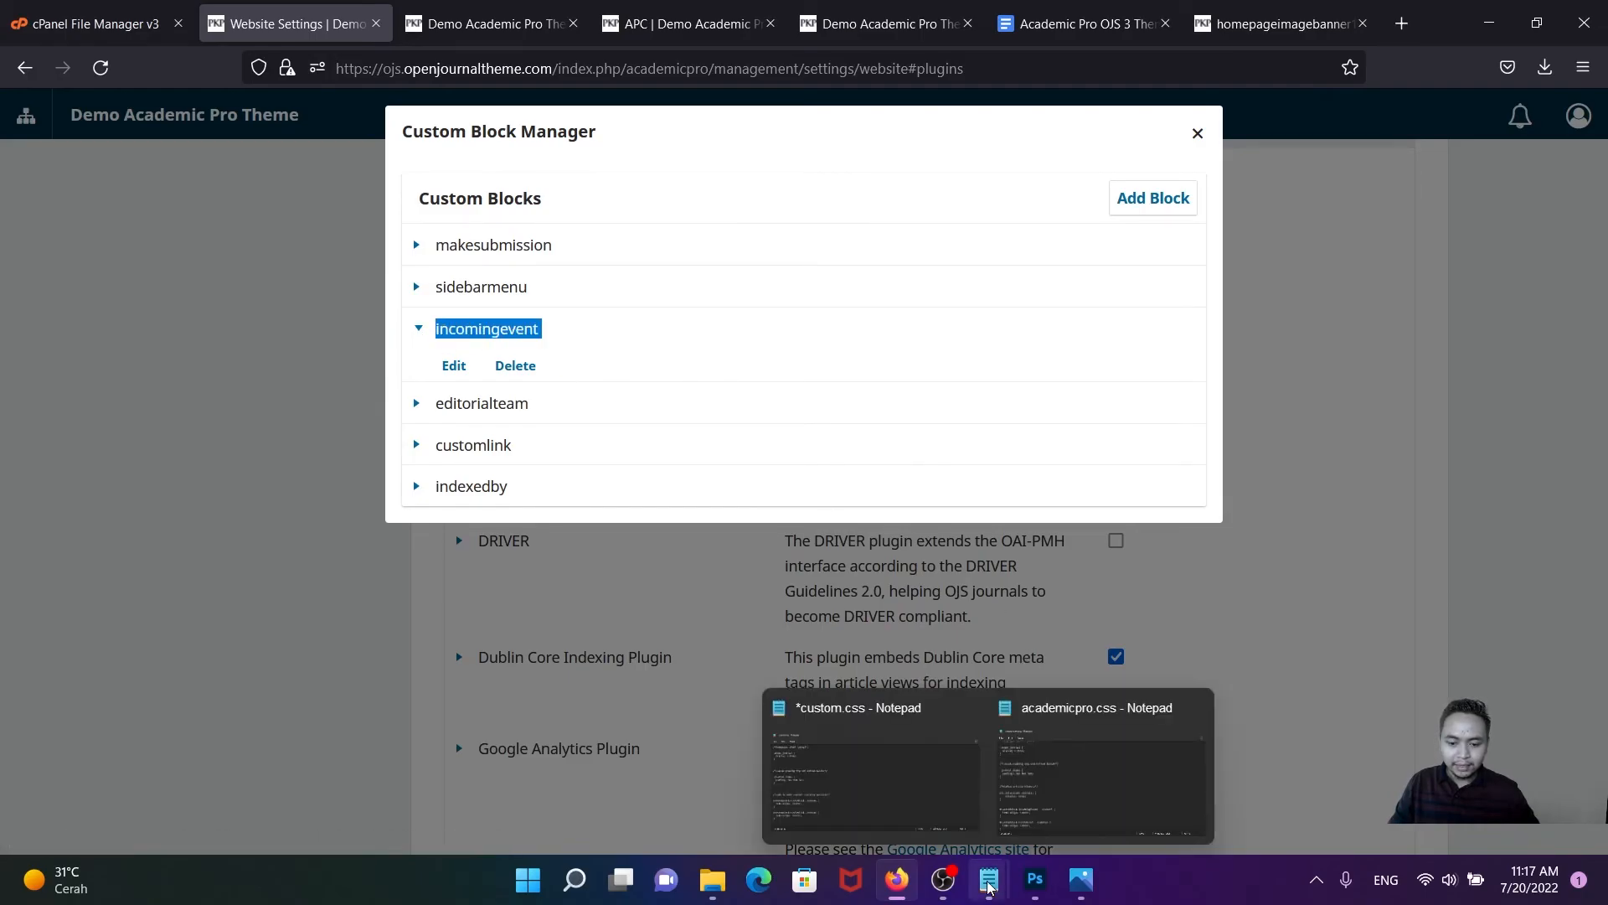
pyautogui.click(1099, 784)
pyautogui.click(249, 572)
pyautogui.press('BackSpace')
pyautogui.write('incomingEvent  .content {')
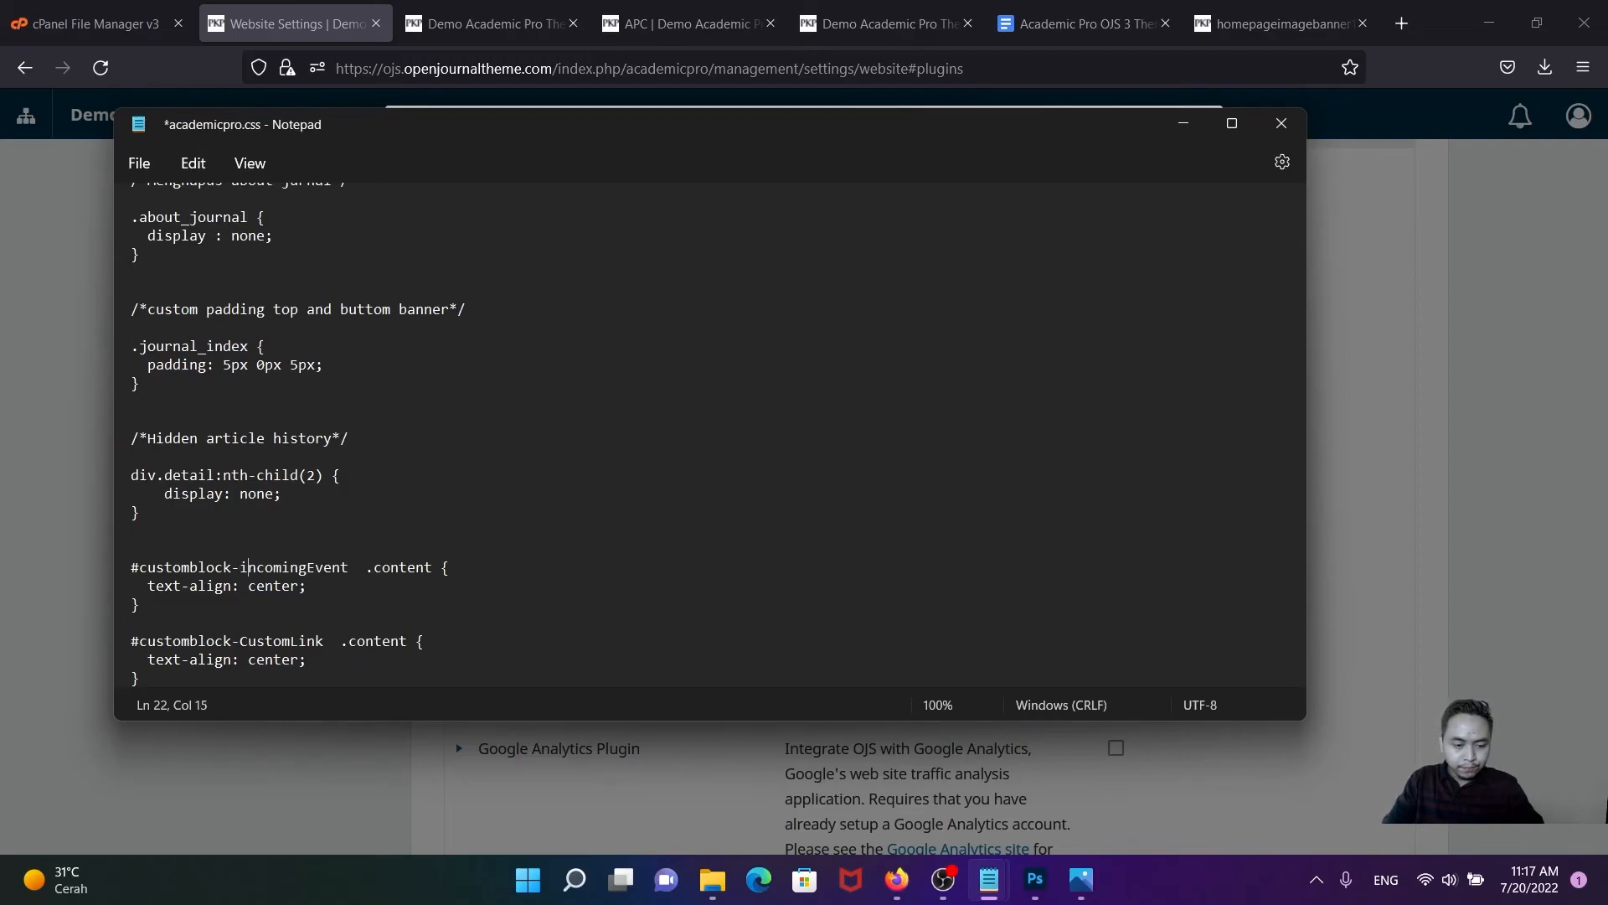
pyautogui.click(318, 563)
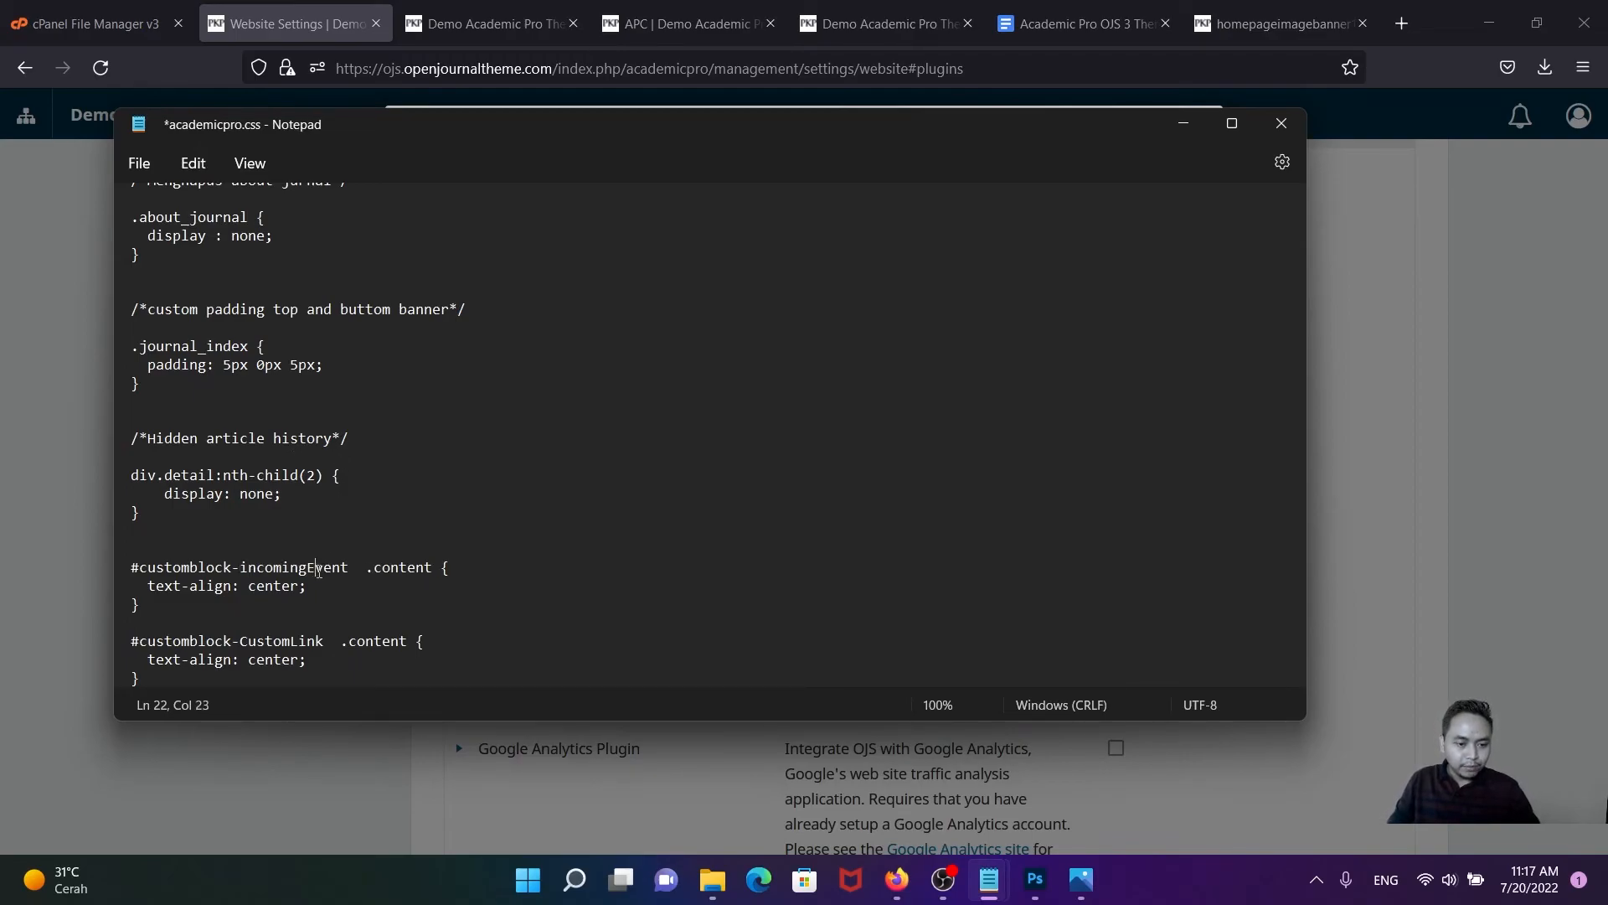
pyautogui.press('BackSpace')
pyautogui.write('e')
# - Change the second centering rule's selector to the all-lowercase #customblock-customlink and save academicpro.css
pyautogui.click(249, 643)
pyautogui.write('c')
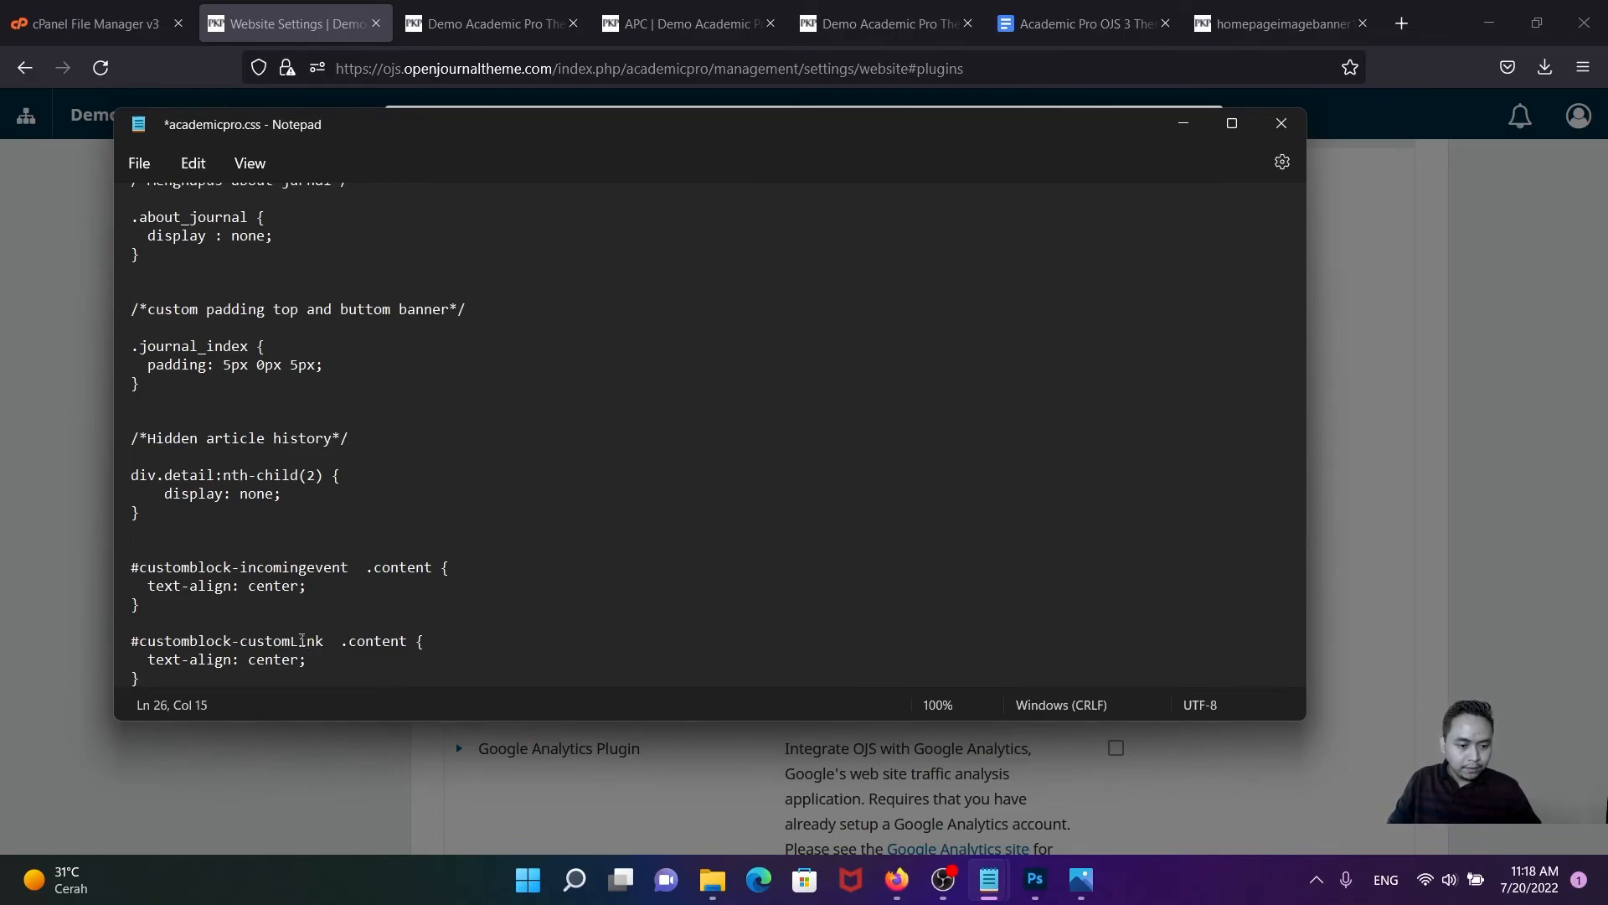
pyautogui.press('BackSpace')
pyautogui.write('l')
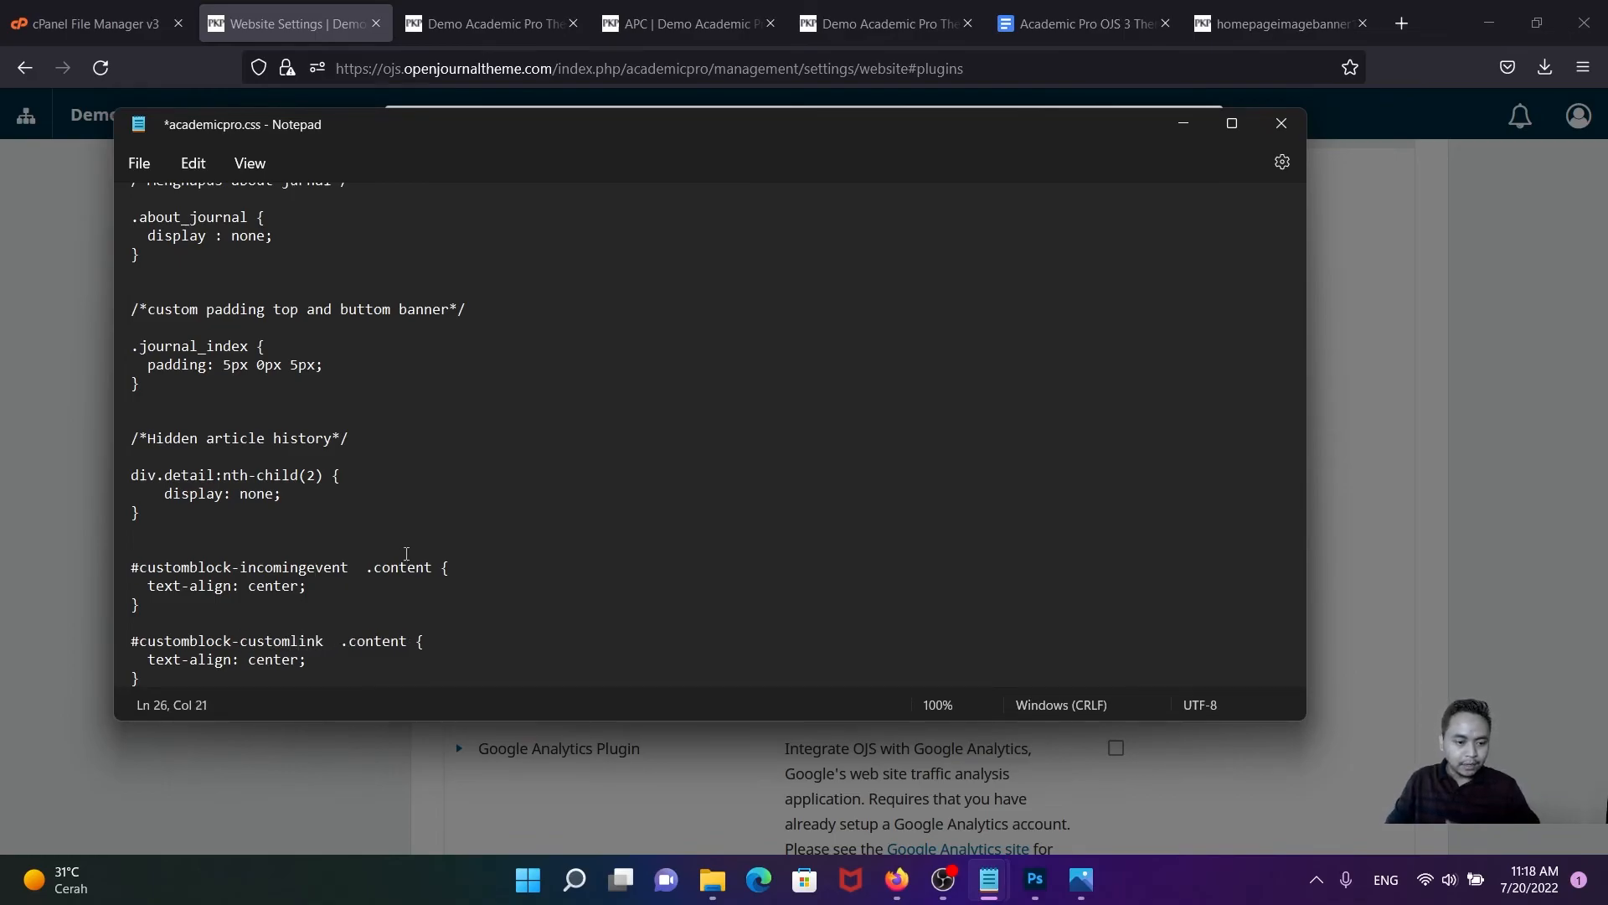
pyautogui.click(172, 300)
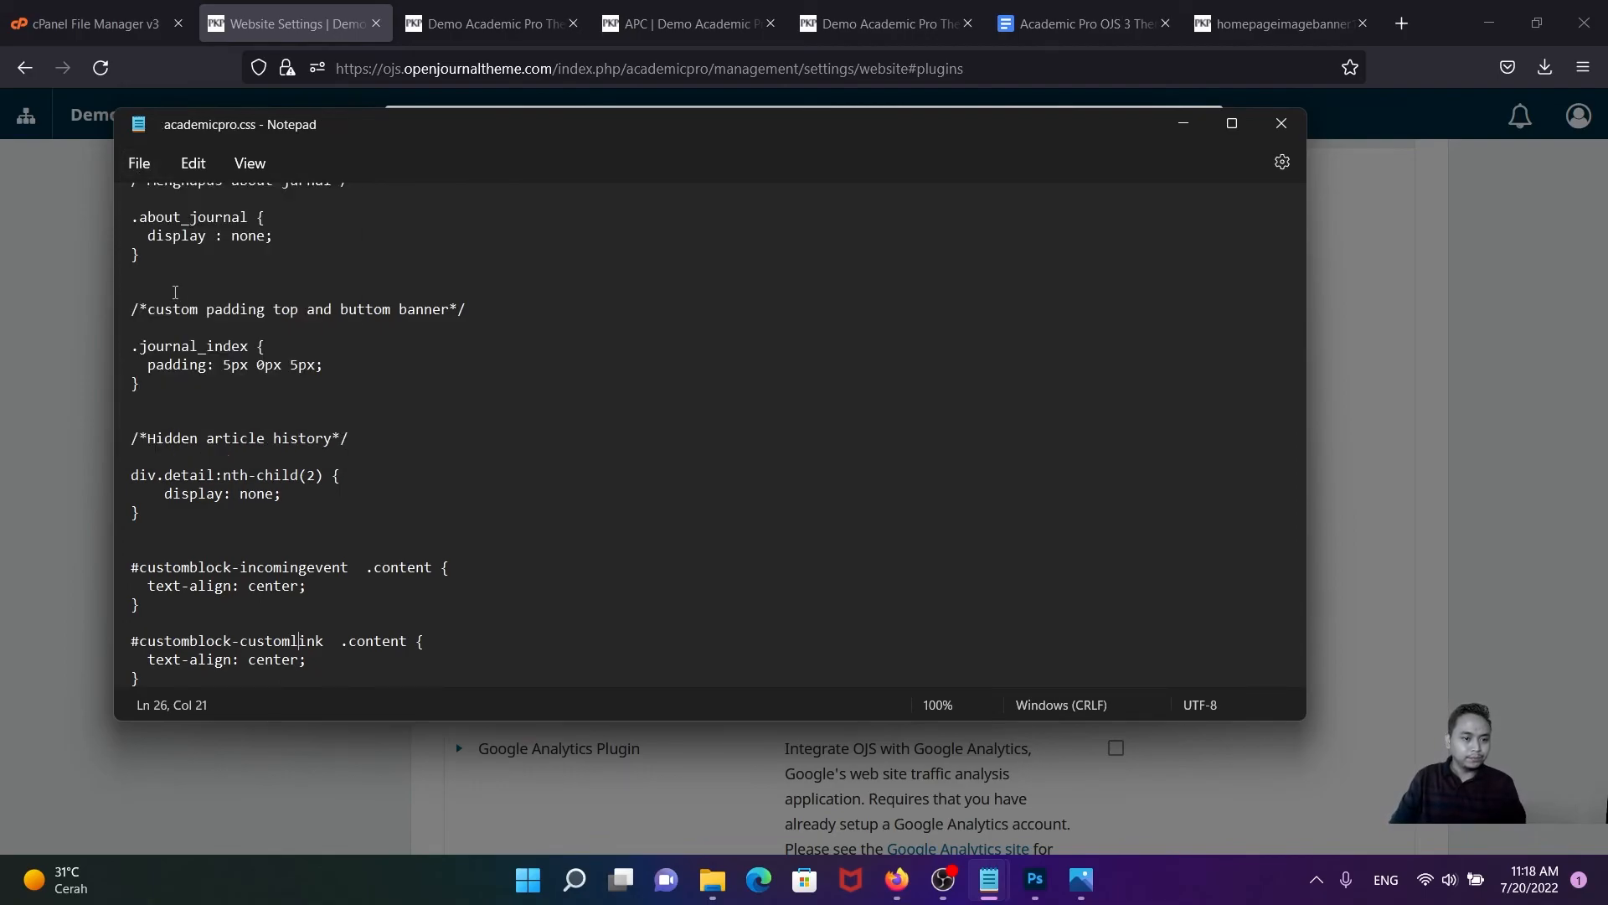
# - Close the Custom Block Manager and remove the existing journal style sheet in the website's advanced appearance settings
pyautogui.click(1363, 282)
pyautogui.click(1363, 283)
pyautogui.scroll(15, 1114, 189)
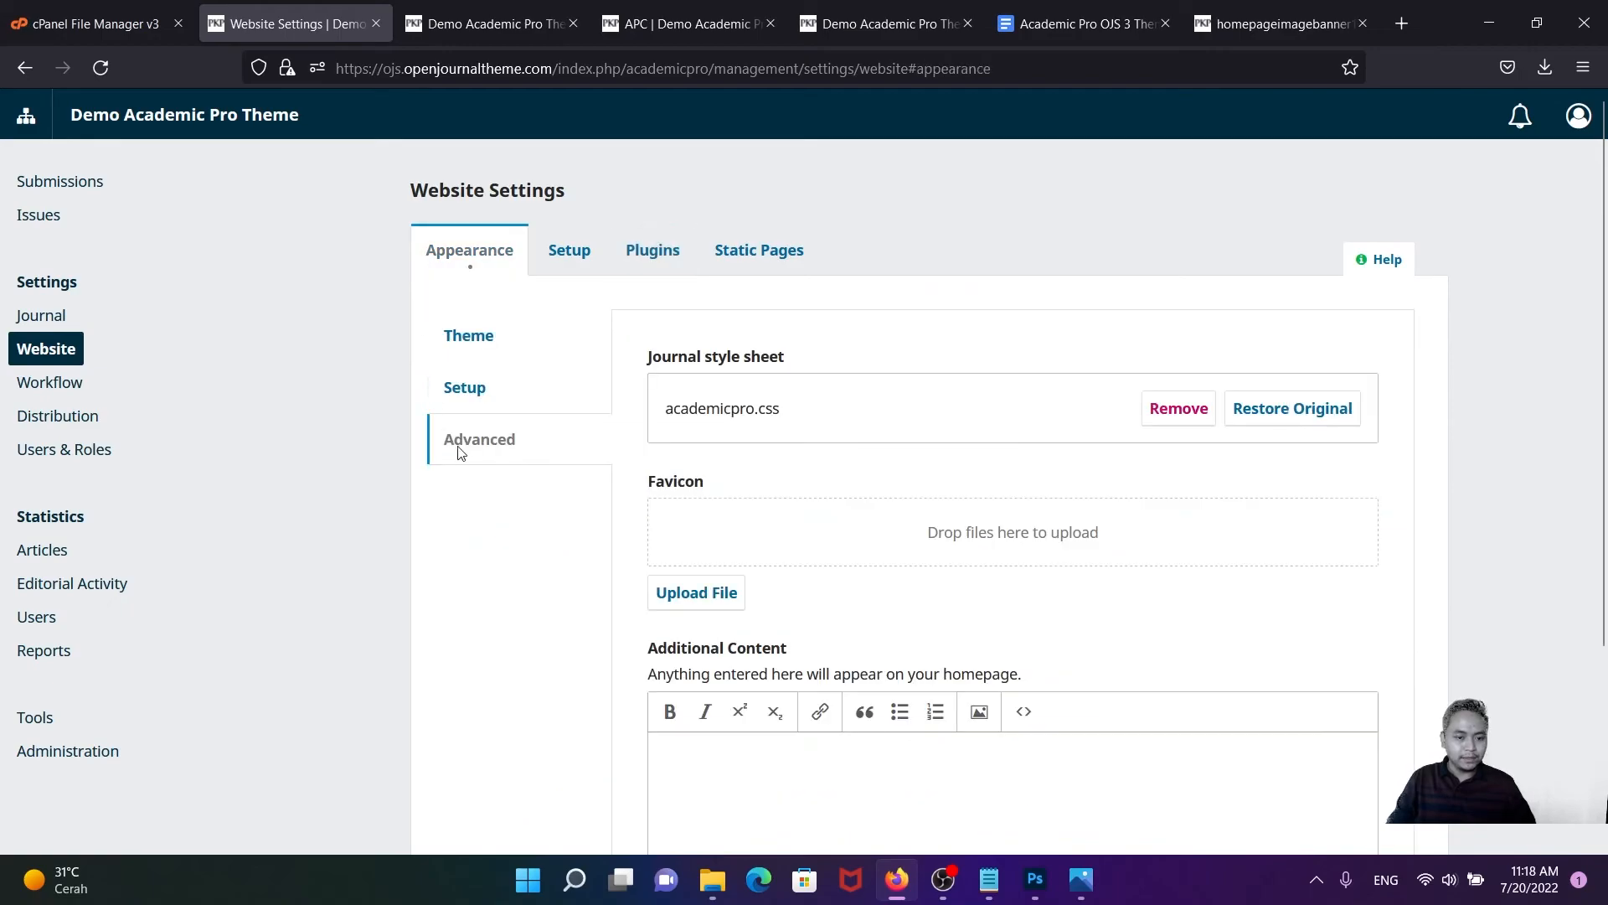
pyautogui.click(1163, 410)
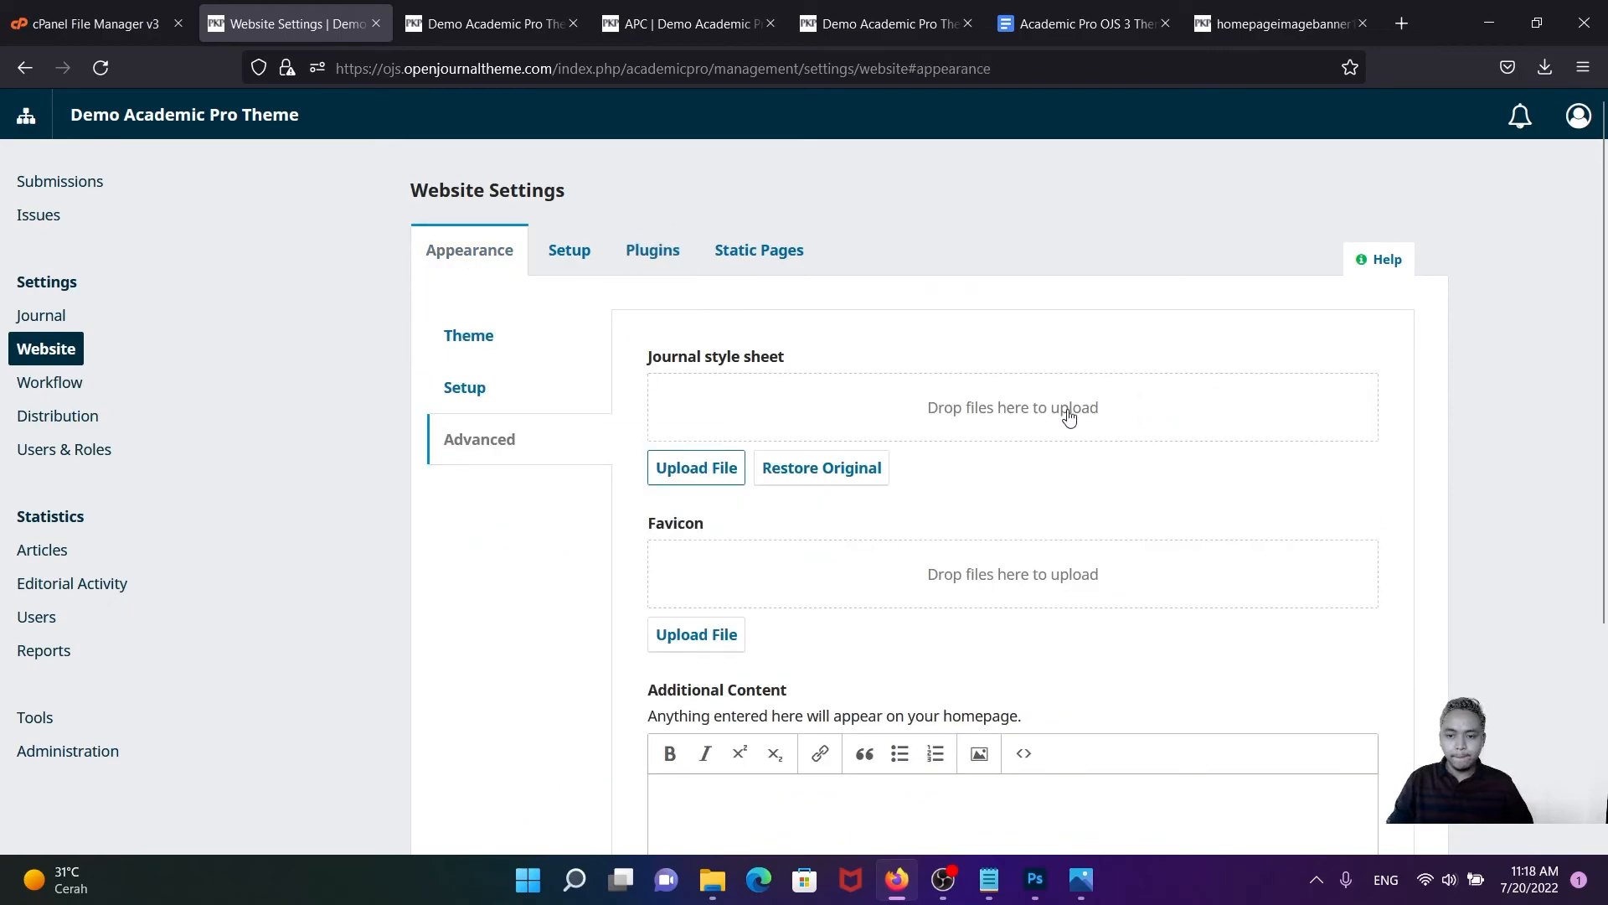
# - Upload the corrected academicpro.css from the Desktop as the journal style sheet and save the advanced appearance settings
pyautogui.click(697, 468)
pyautogui.click(244, 186)
pyautogui.click(628, 468)
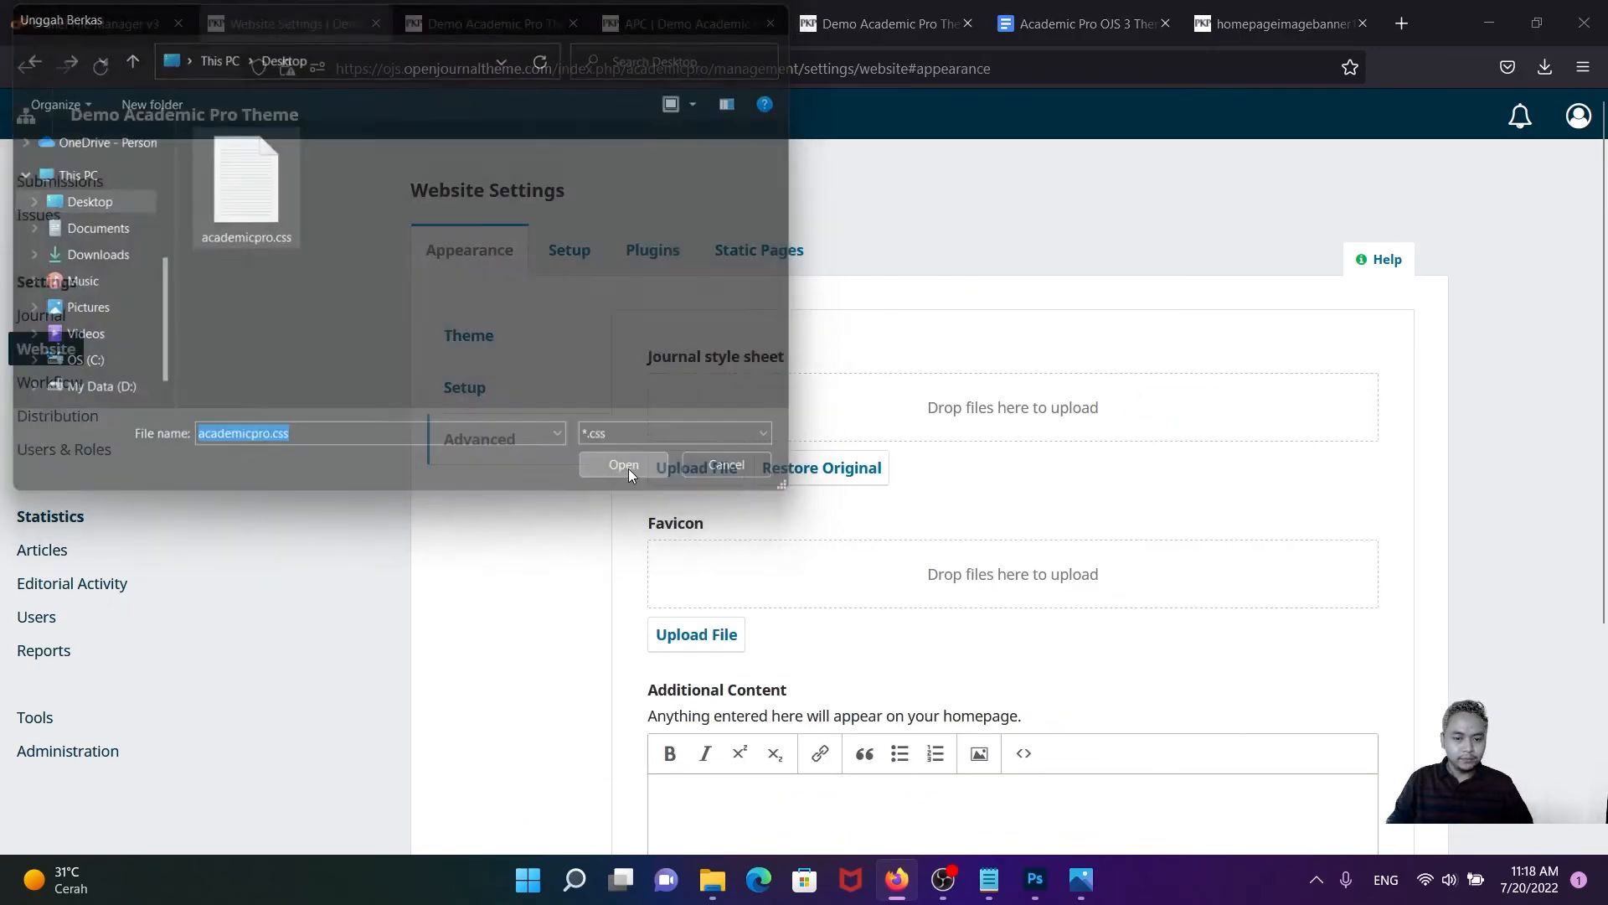
pyautogui.scroll(-3, 1130, 540)
pyautogui.click(1372, 751)
# - Reload the journal homepage and check the content alignment of the Sites Link and Serfikat Sinta blocks and the rest of the sidebar
pyautogui.click(494, 24)
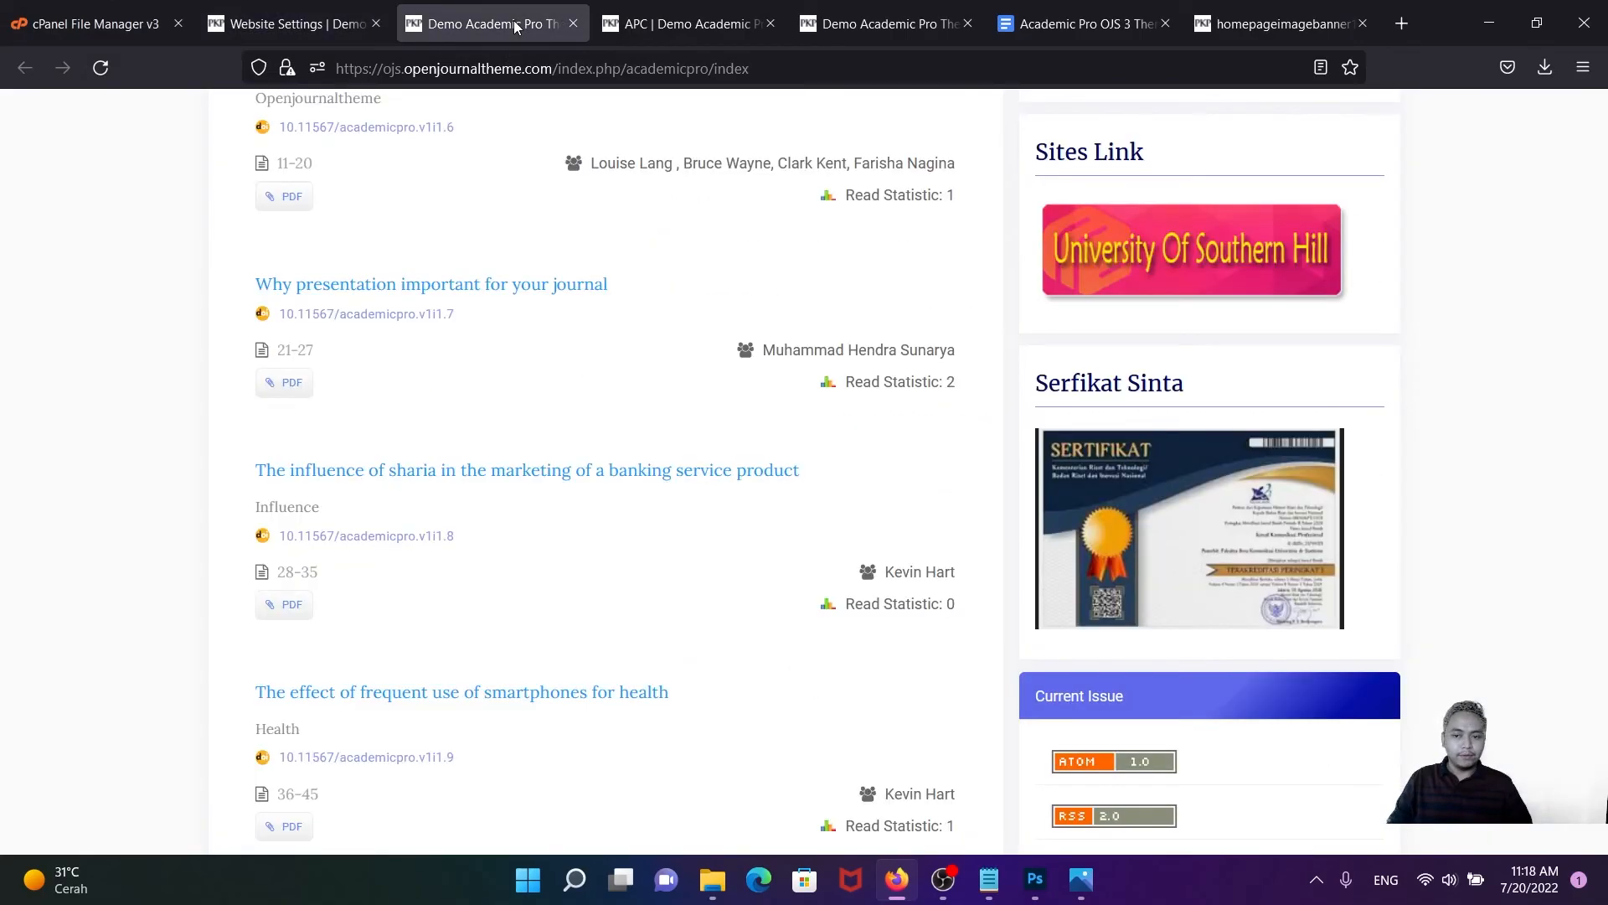
pyautogui.click(101, 70)
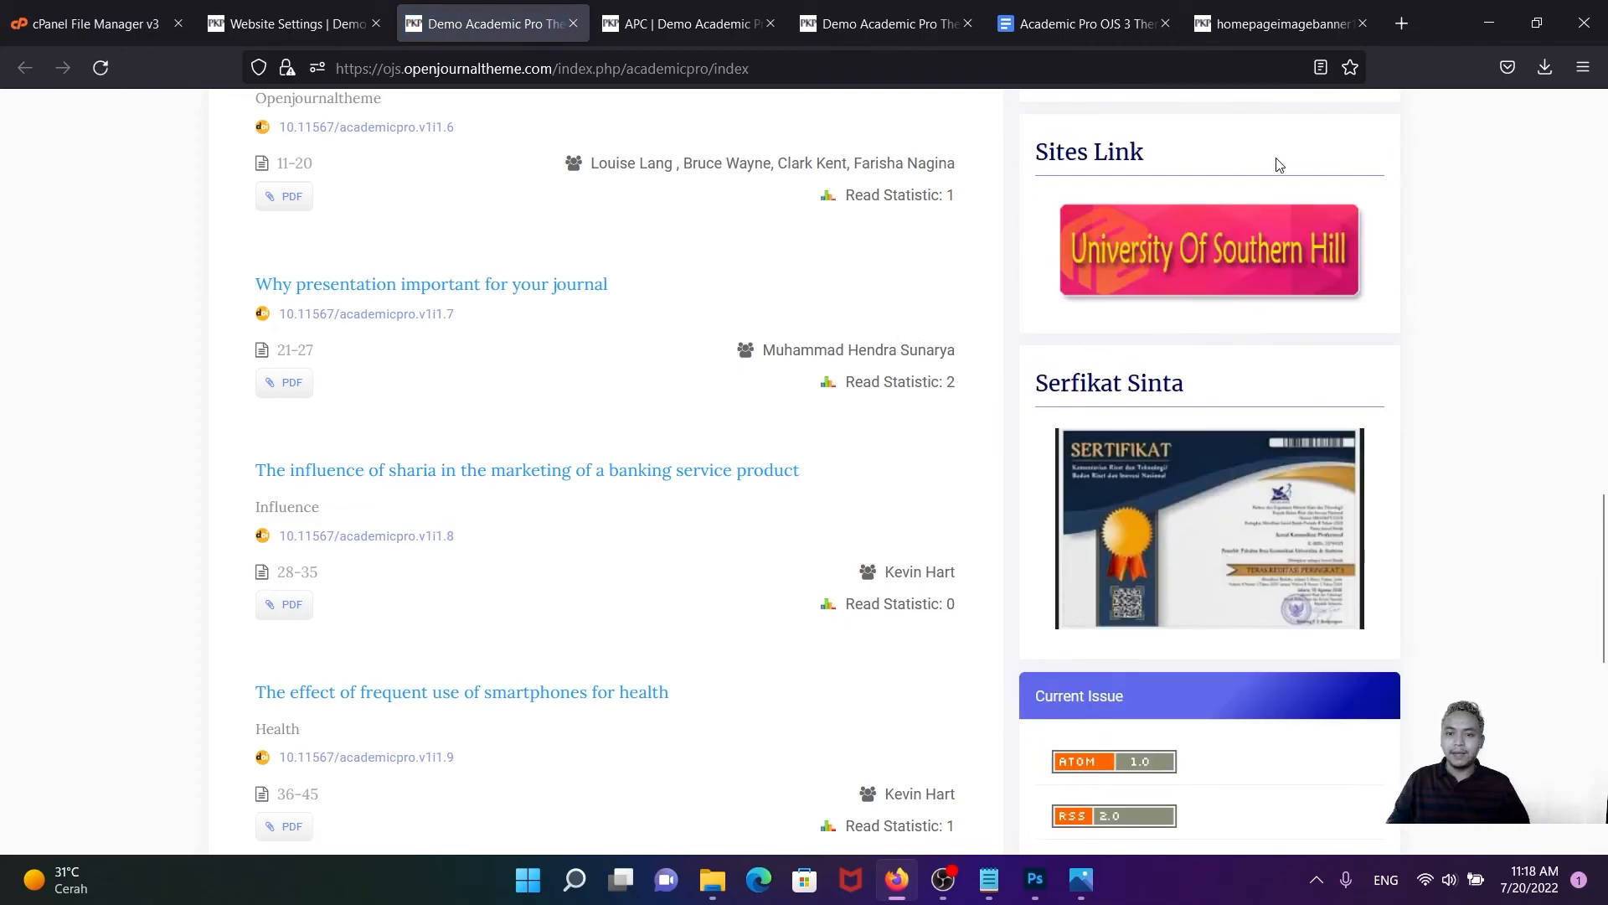
pyautogui.moveTo(1170, 159); pyautogui.dragTo(1033, 155)
pyautogui.moveTo(1154, 154); pyautogui.dragTo(1034, 152)
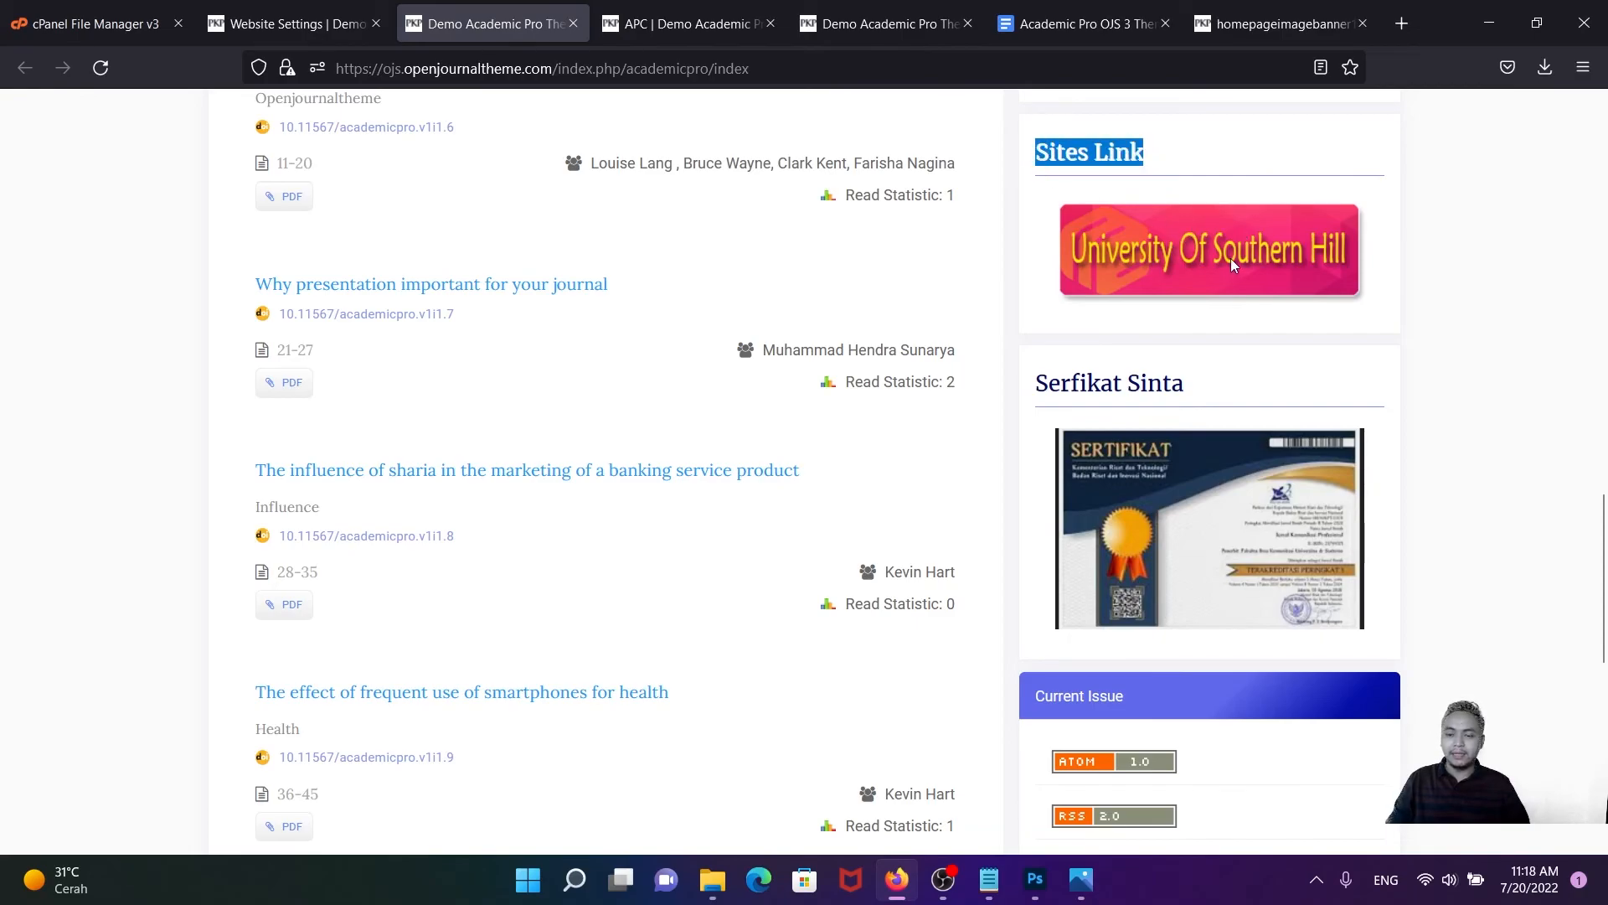
pyautogui.moveTo(1202, 384); pyautogui.dragTo(1034, 384)
pyautogui.click(1480, 530)
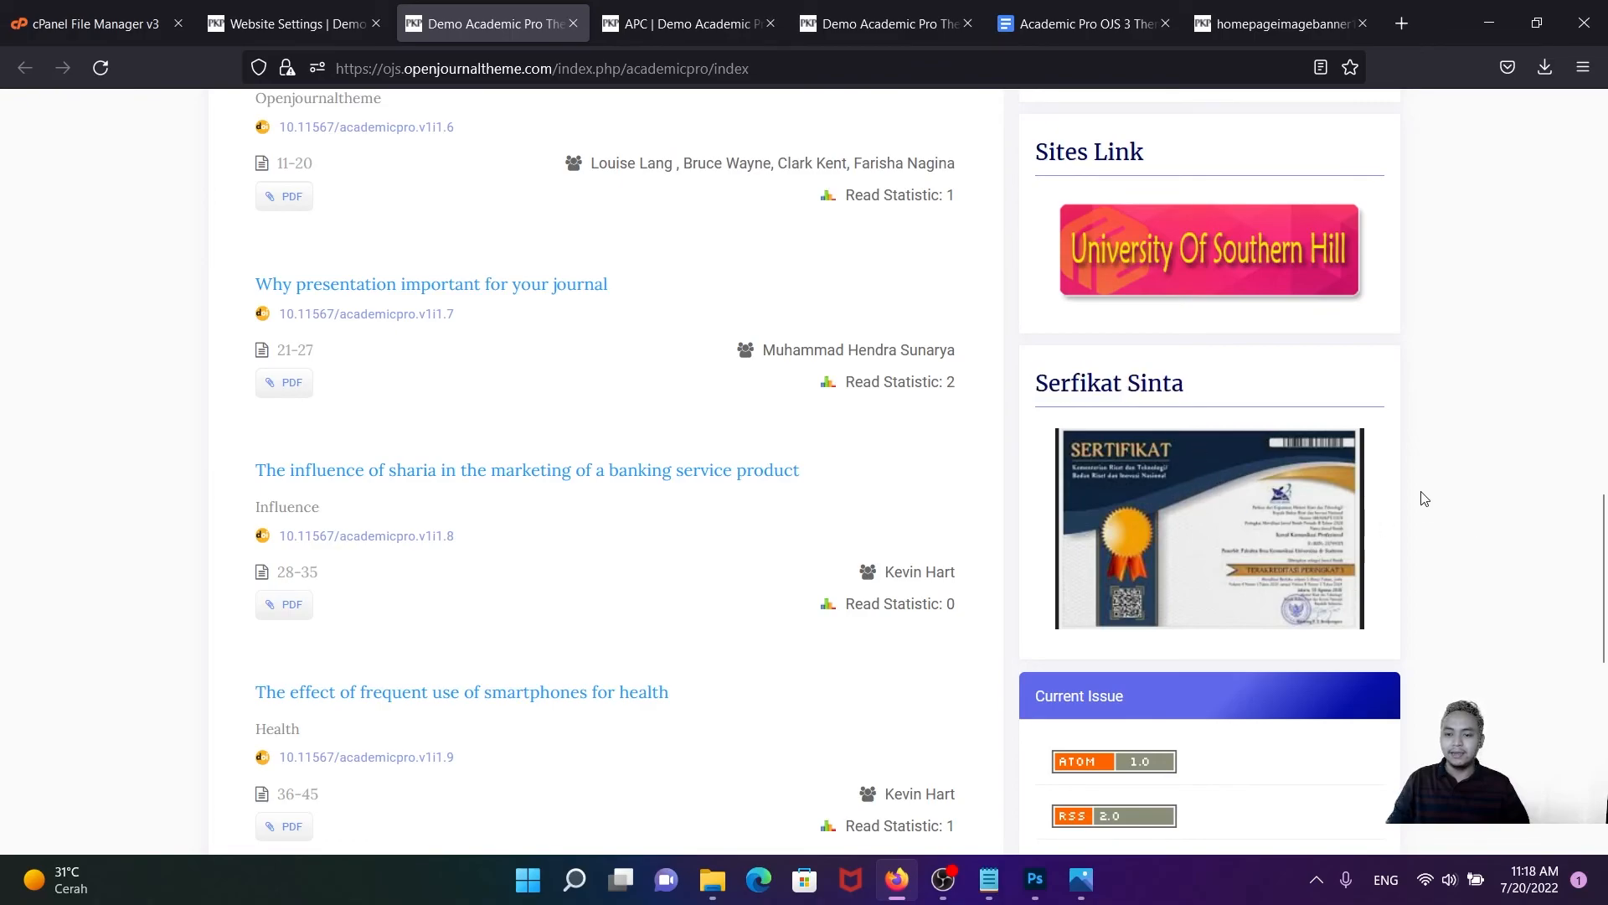
pyautogui.scroll(2, 1270, 471)
pyautogui.scroll(-2, 1235, 479)
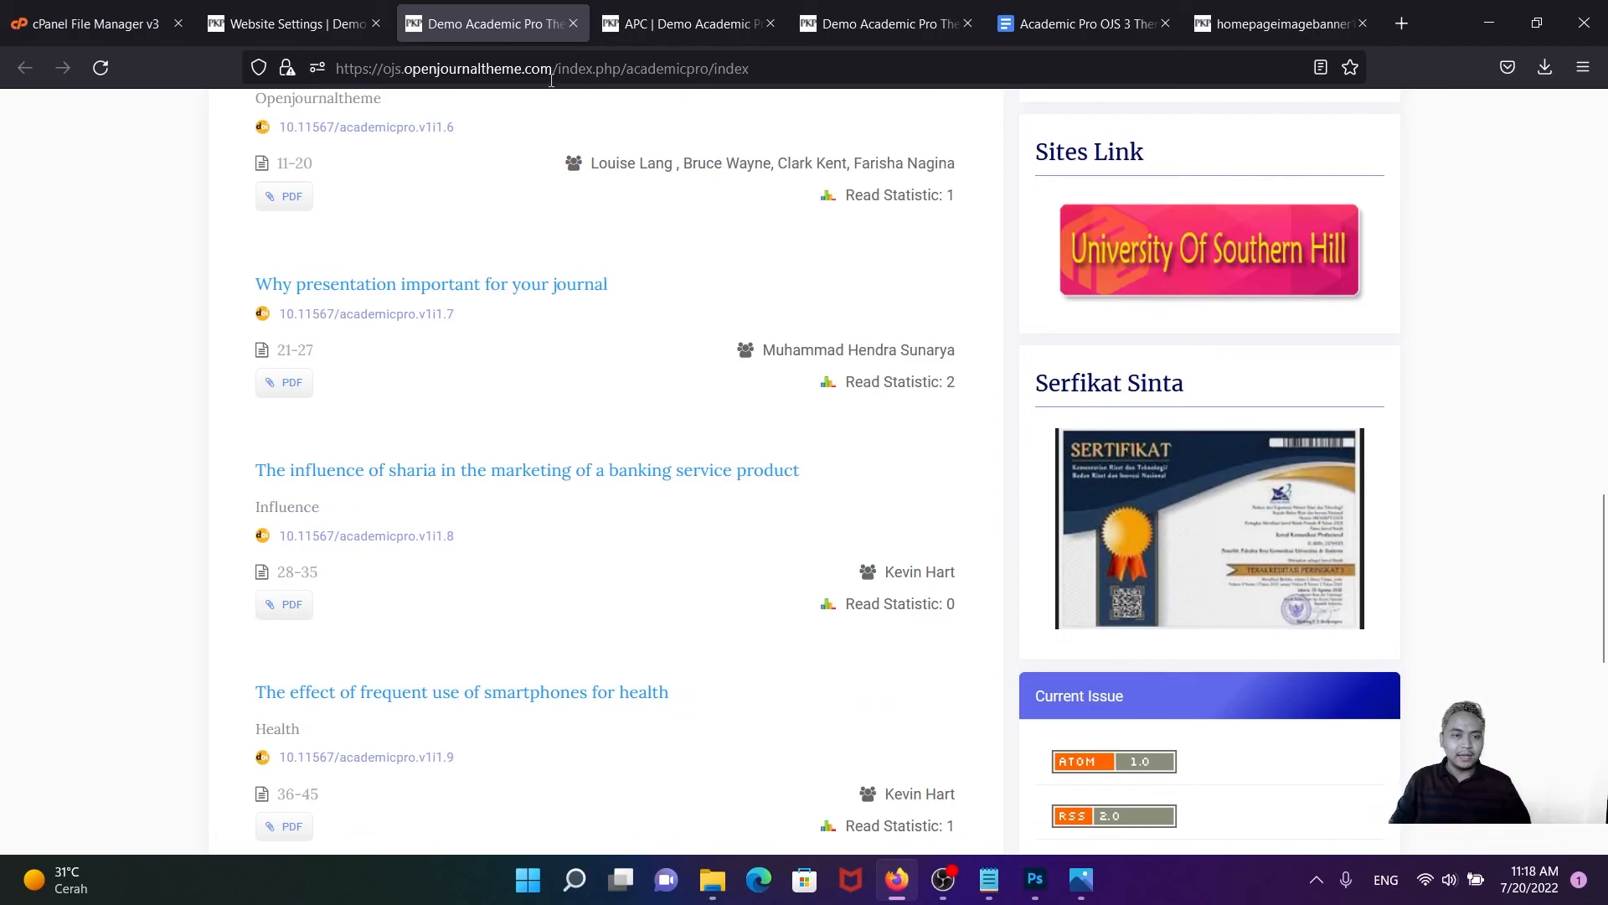
pyautogui.scroll(5, 1067, 284)
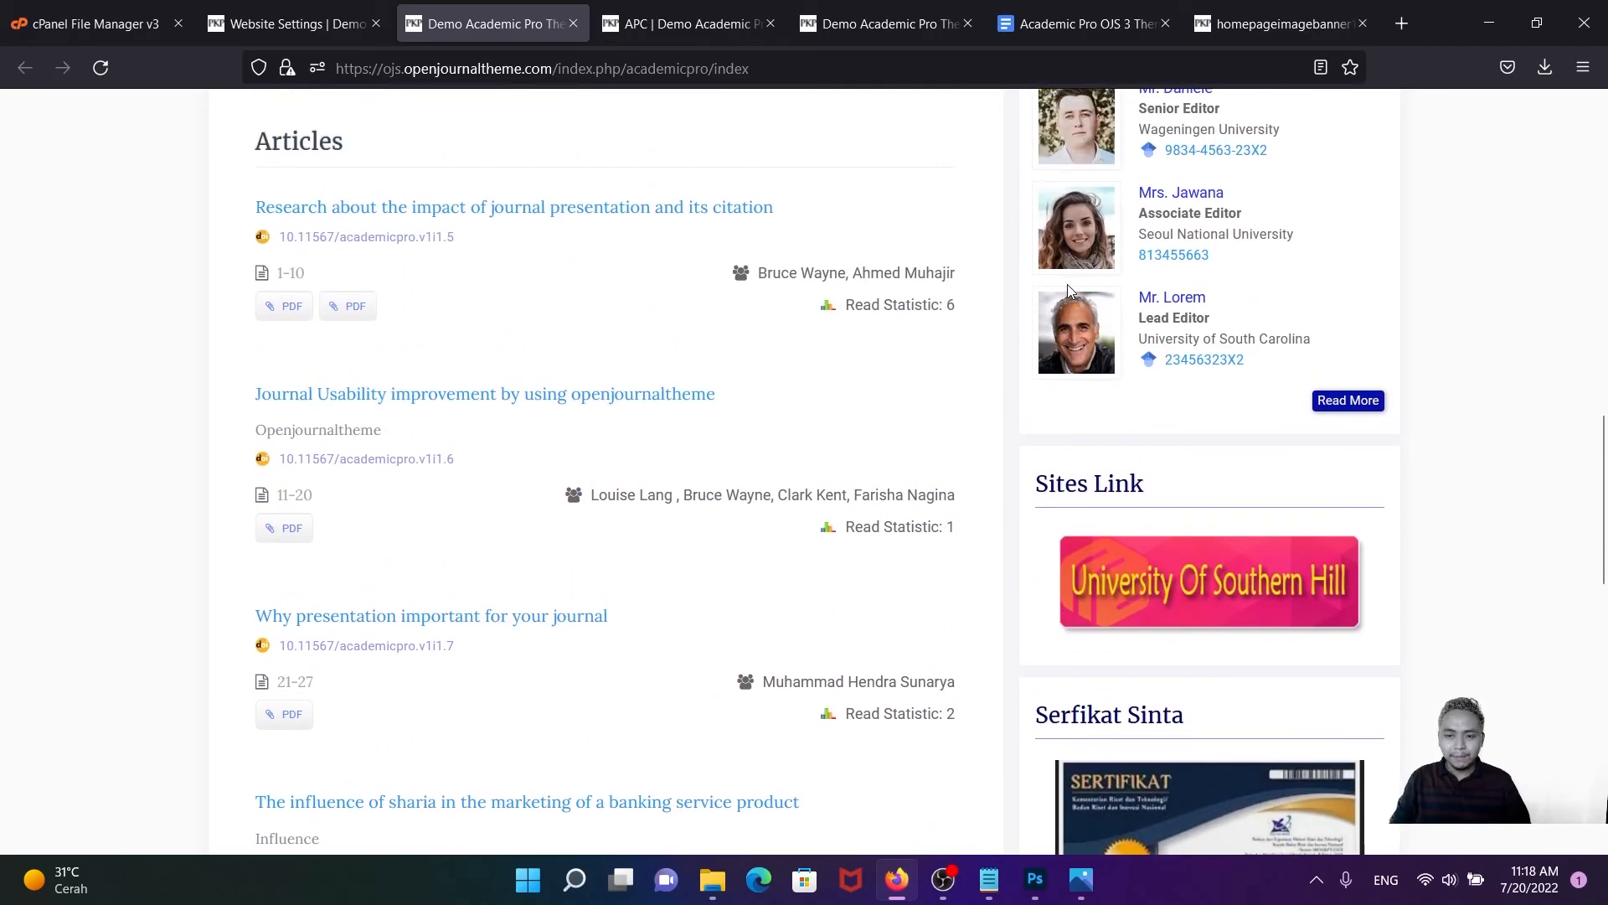
pyautogui.scroll(3, 1068, 289)
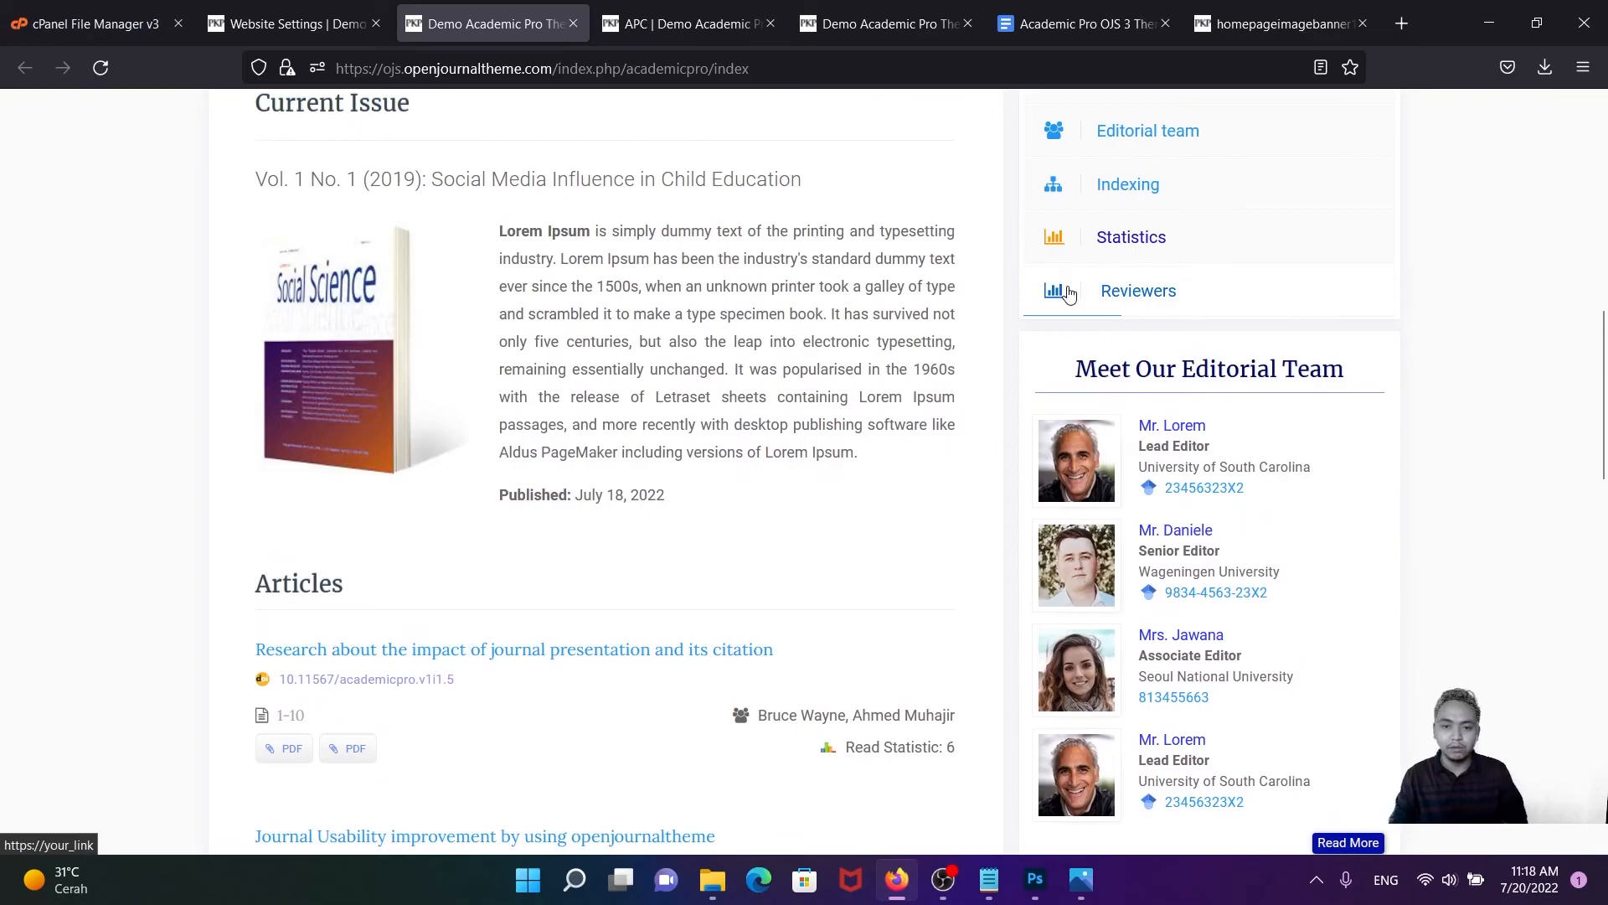
# - Open the Custom Block Manager from the installed plugins in the website settings
pyautogui.scroll(-1, 1043, 303)
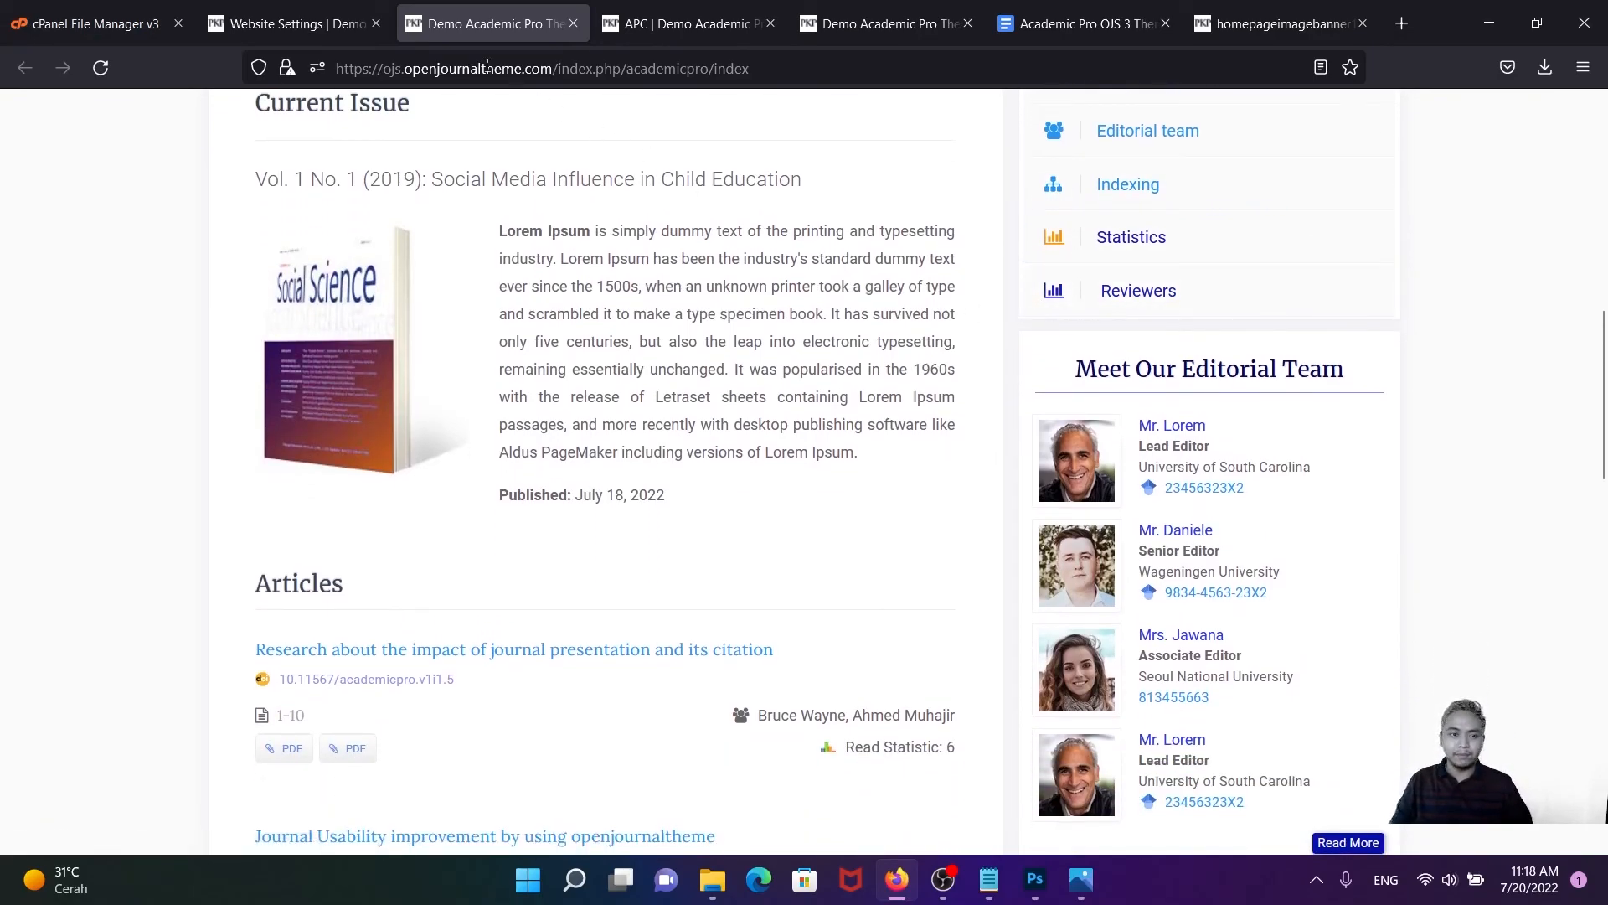
pyautogui.click(300, 21)
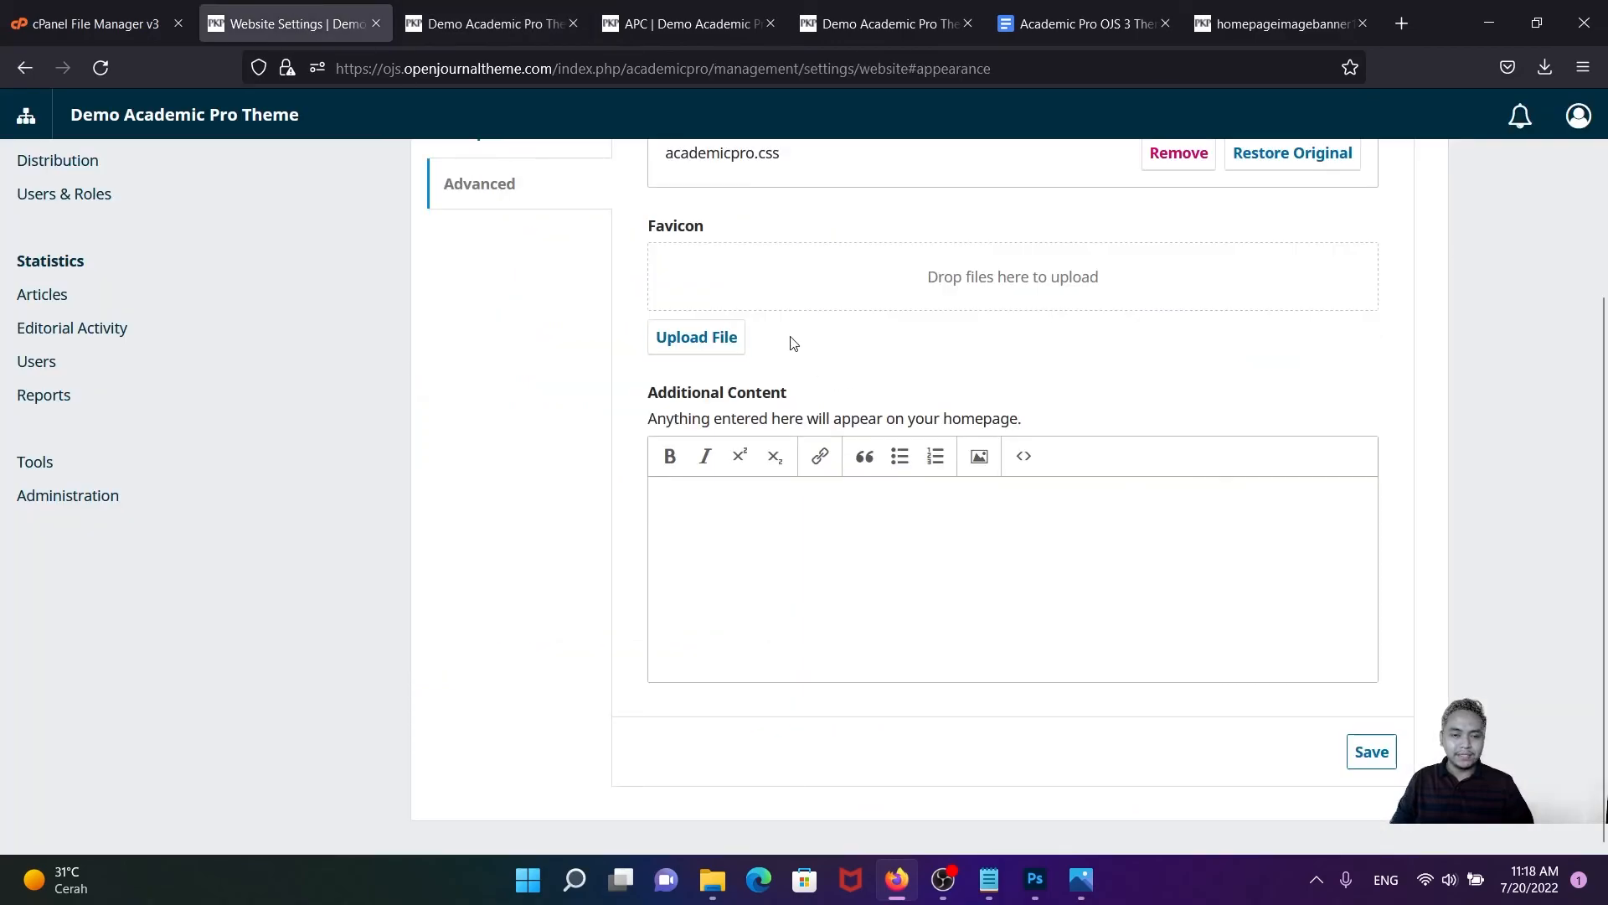
pyautogui.scroll(1, 687, 330)
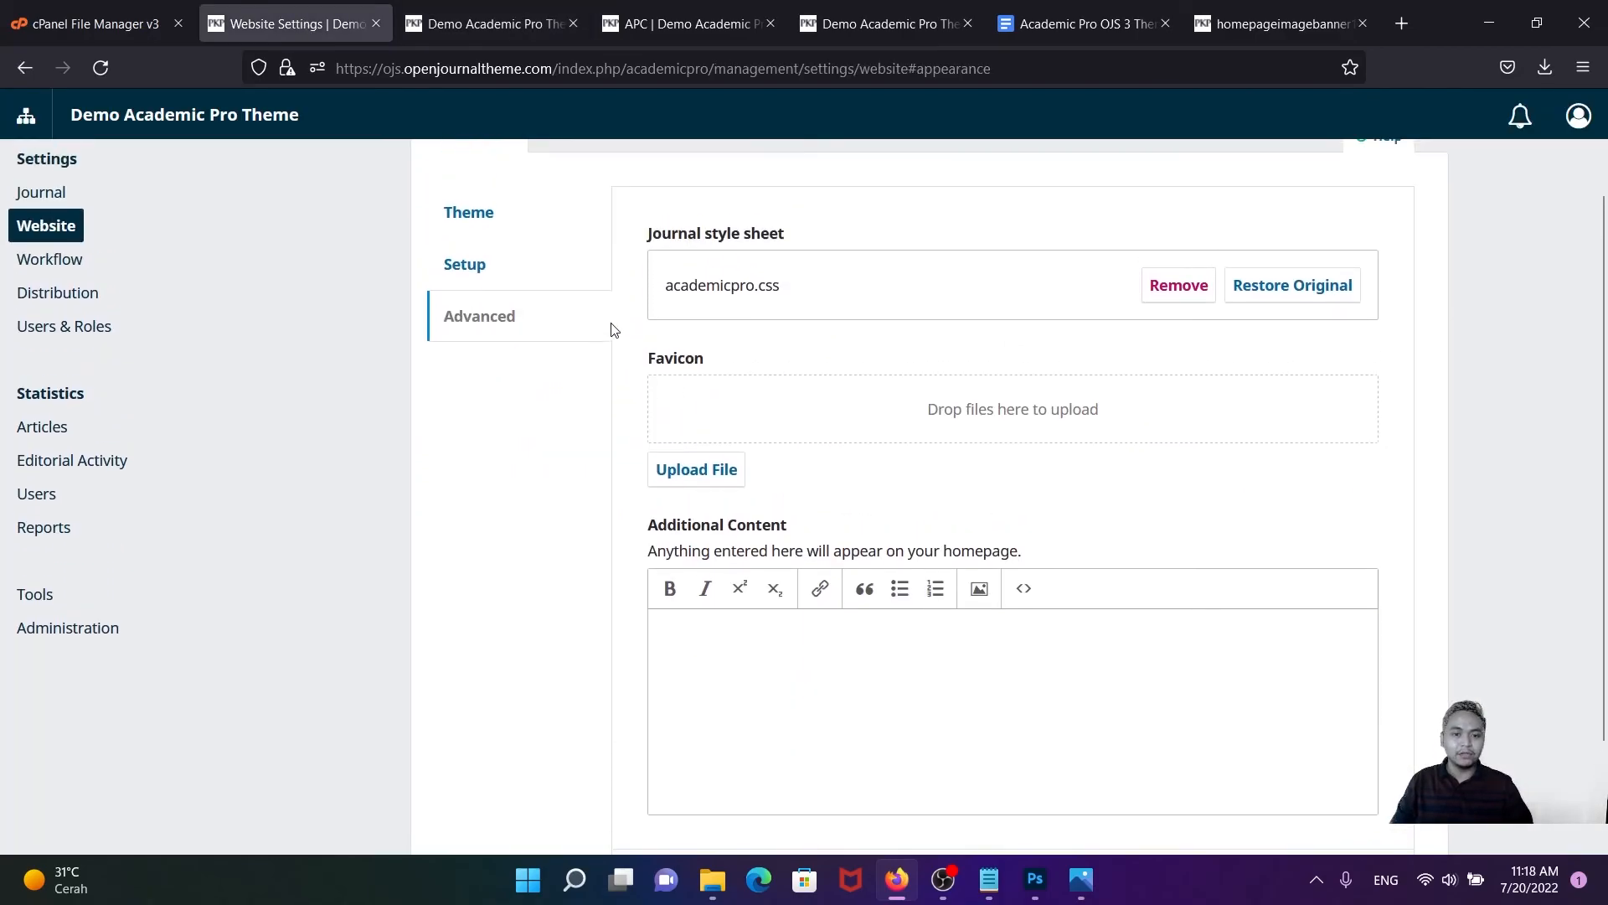
pyautogui.scroll(1, 612, 330)
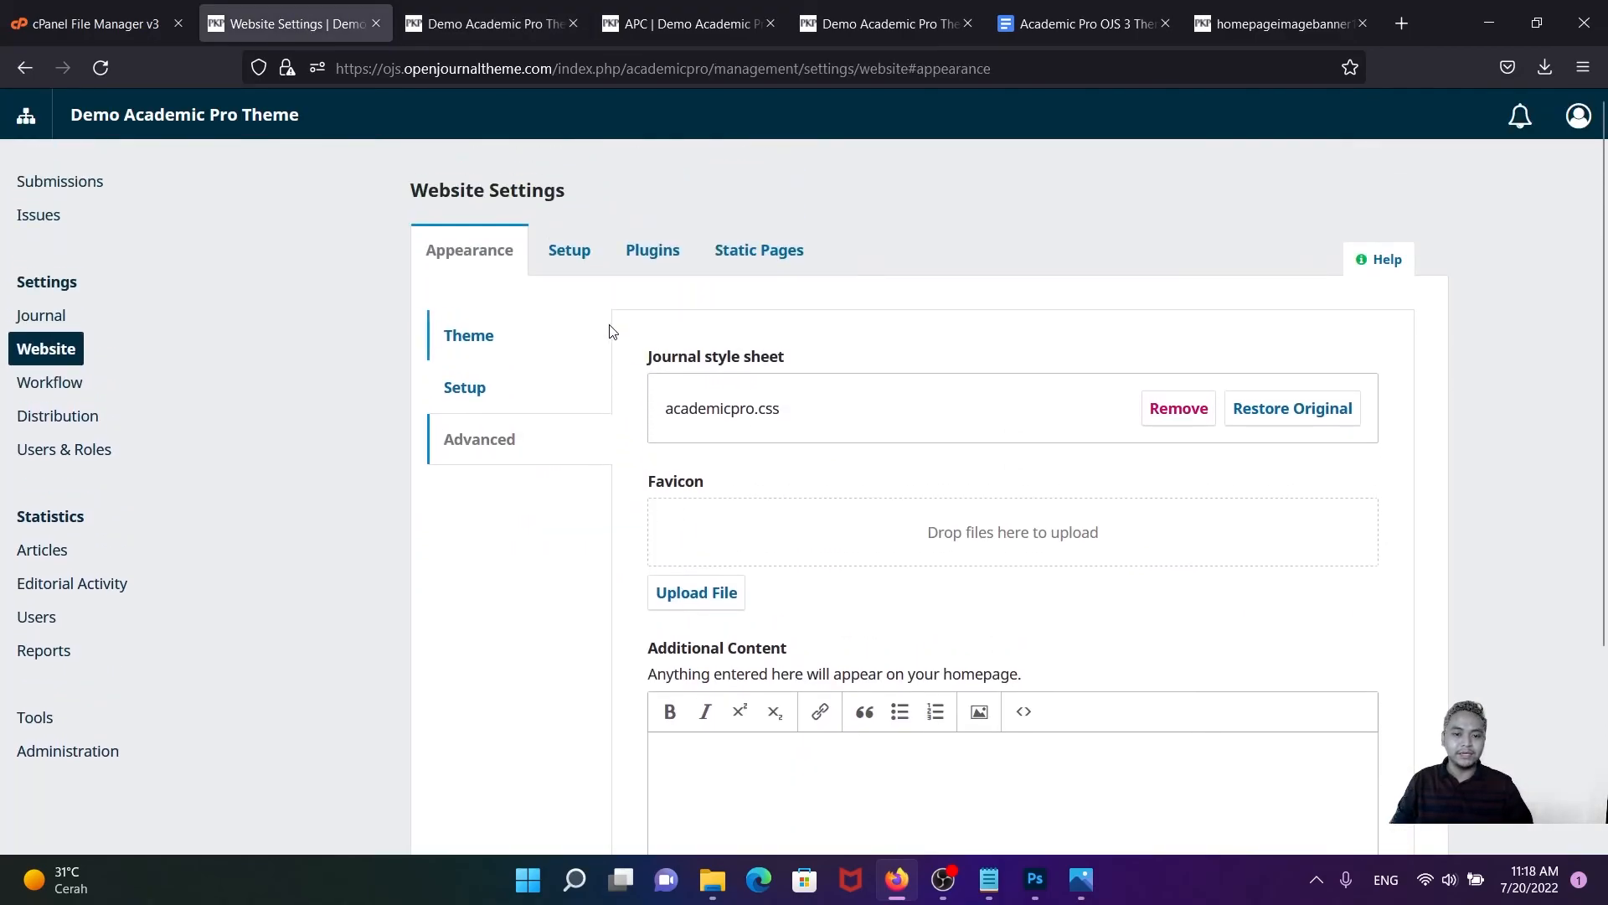
pyautogui.click(665, 258)
pyautogui.scroll(-10, 597, 496)
pyautogui.scroll(-4, 596, 496)
pyautogui.scroll(3, 587, 452)
pyautogui.click(554, 394)
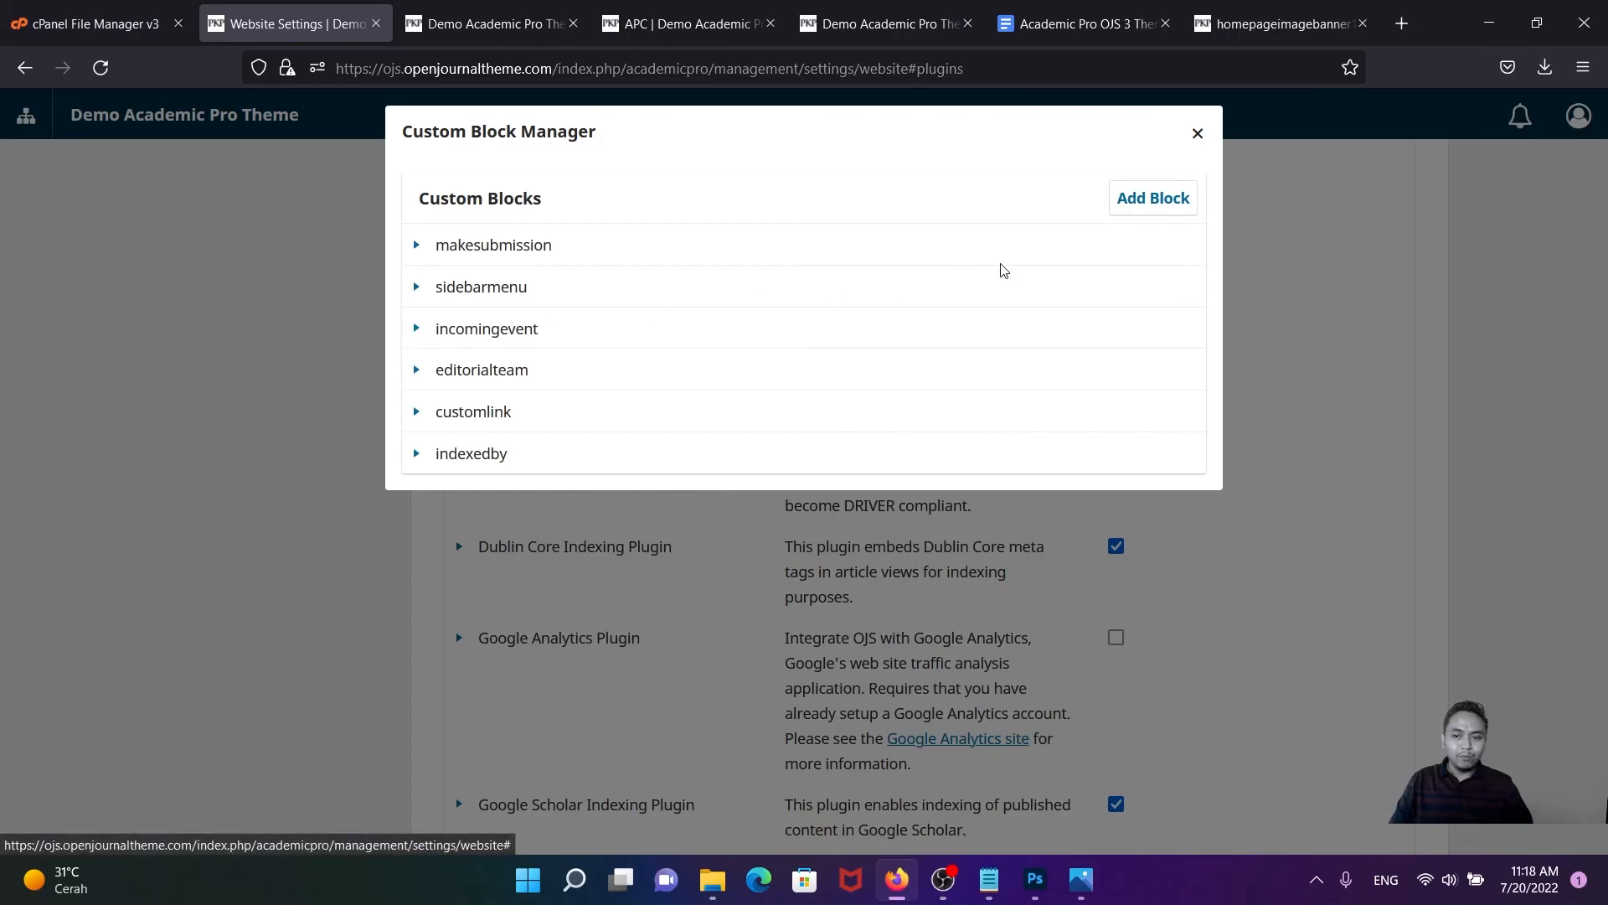
pyautogui.click(1153, 201)
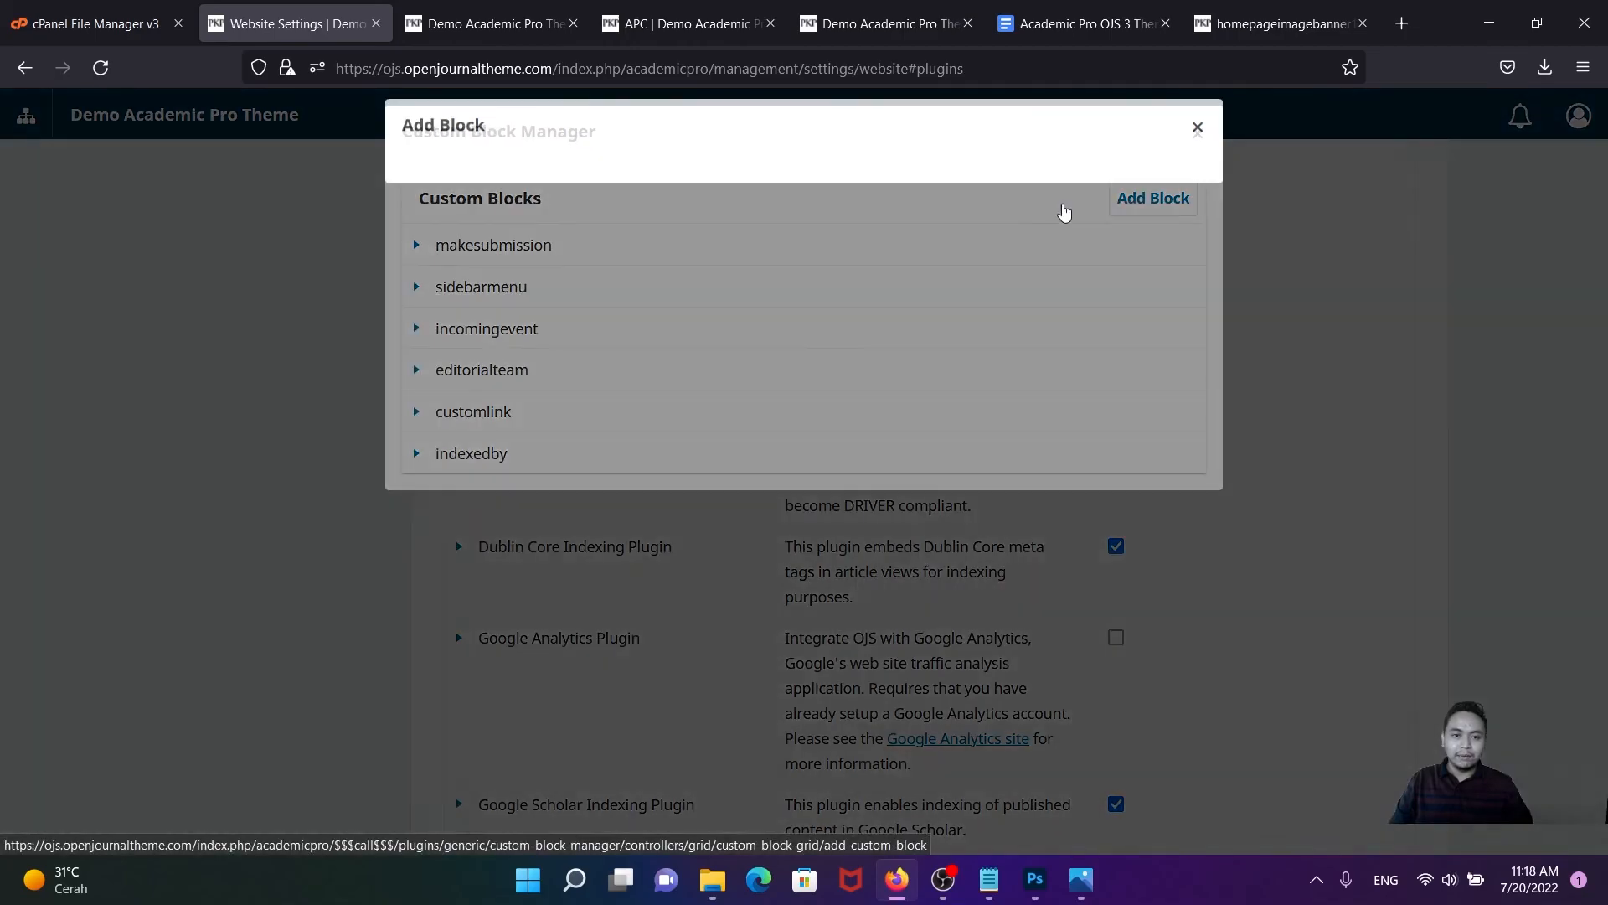
pyautogui.click(668, 189)
pyautogui.write('M')
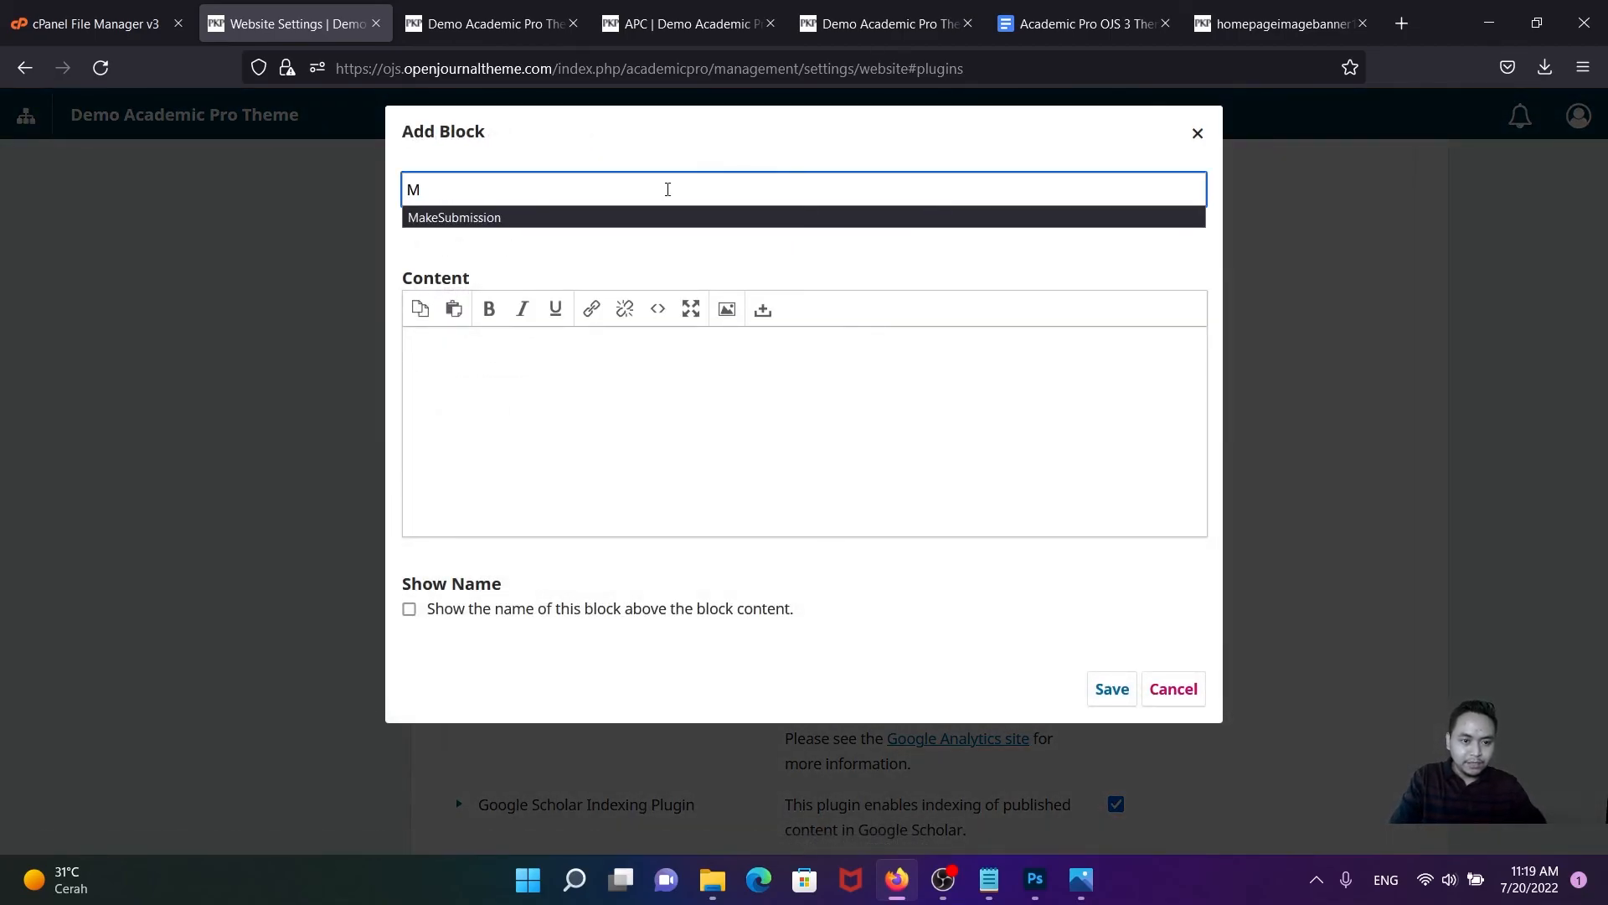
pyautogui.write('akeS')
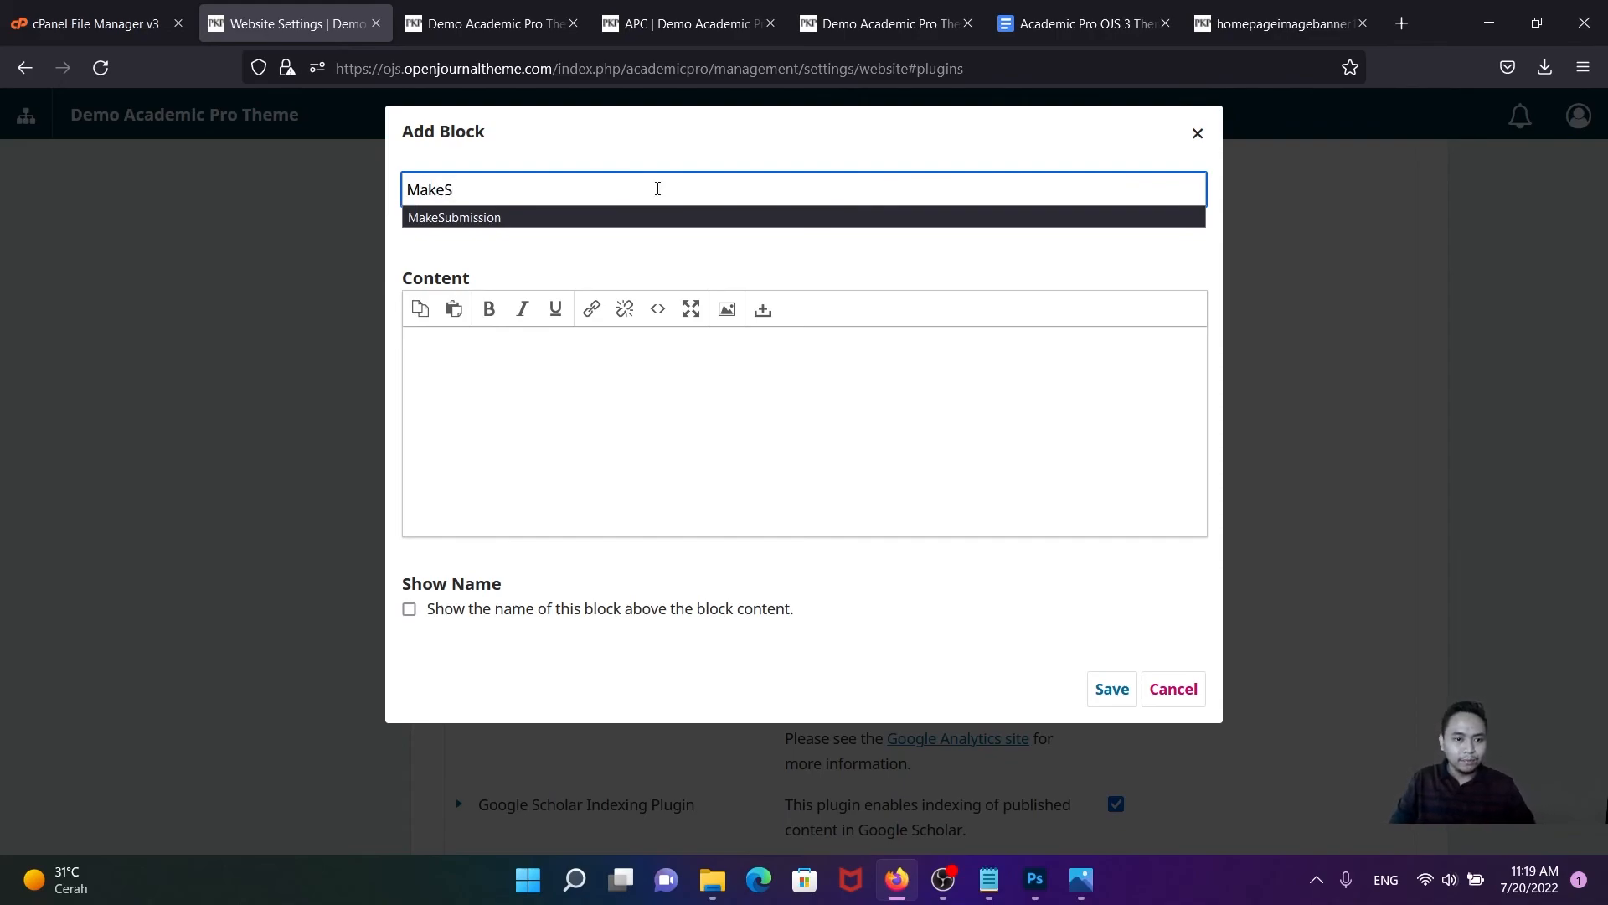
pyautogui.click(1173, 688)
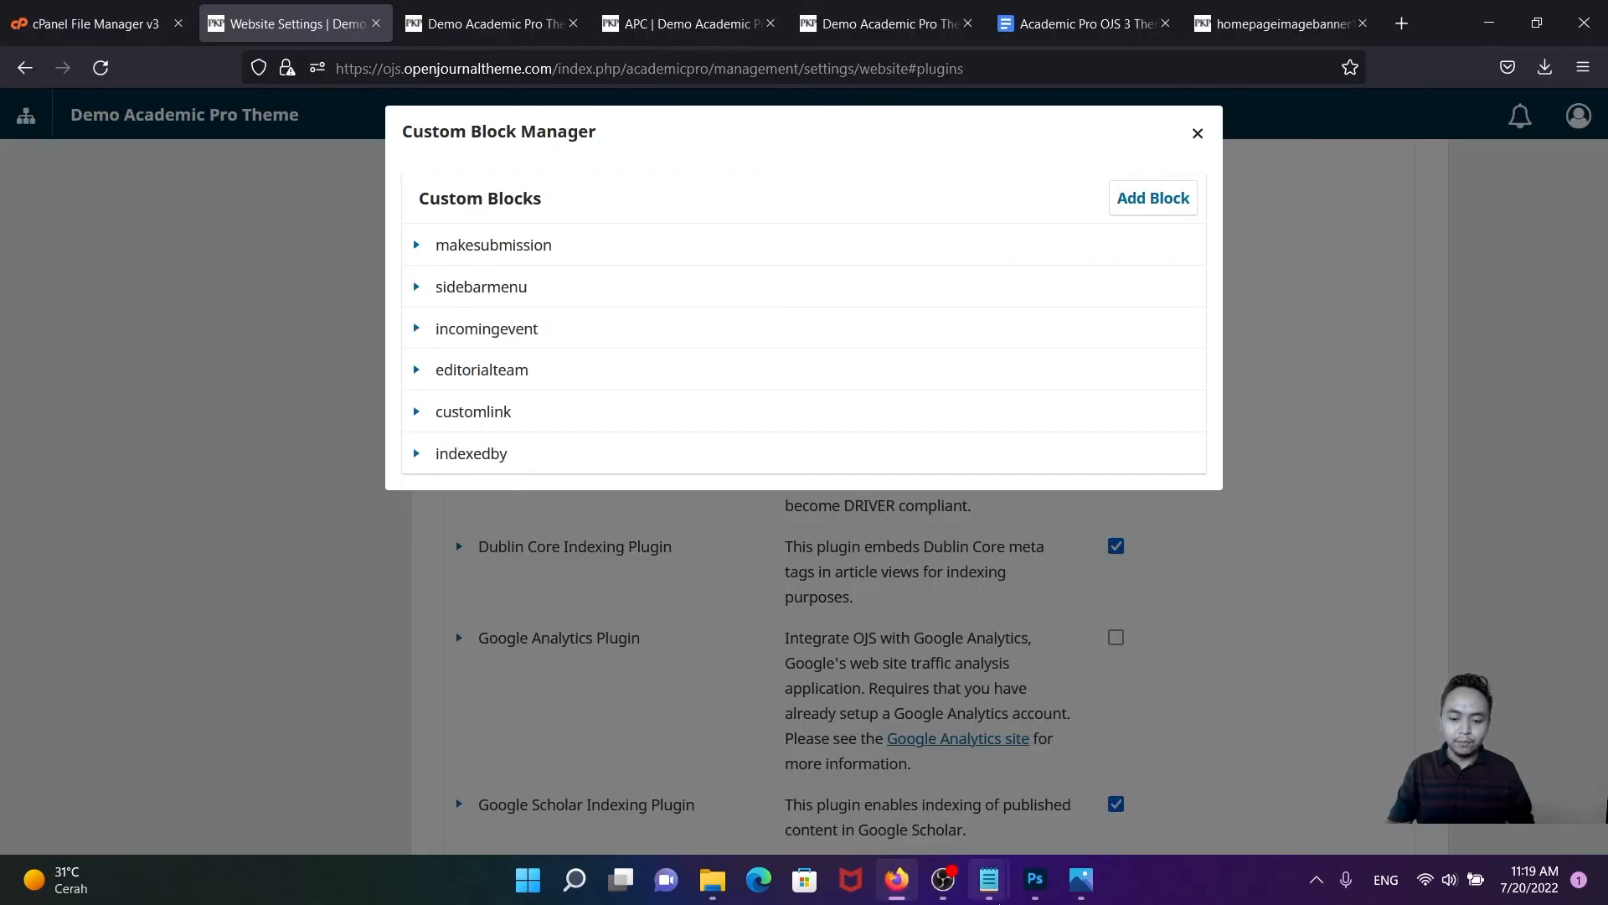
pyautogui.click(944, 891)
pyautogui.click(944, 892)
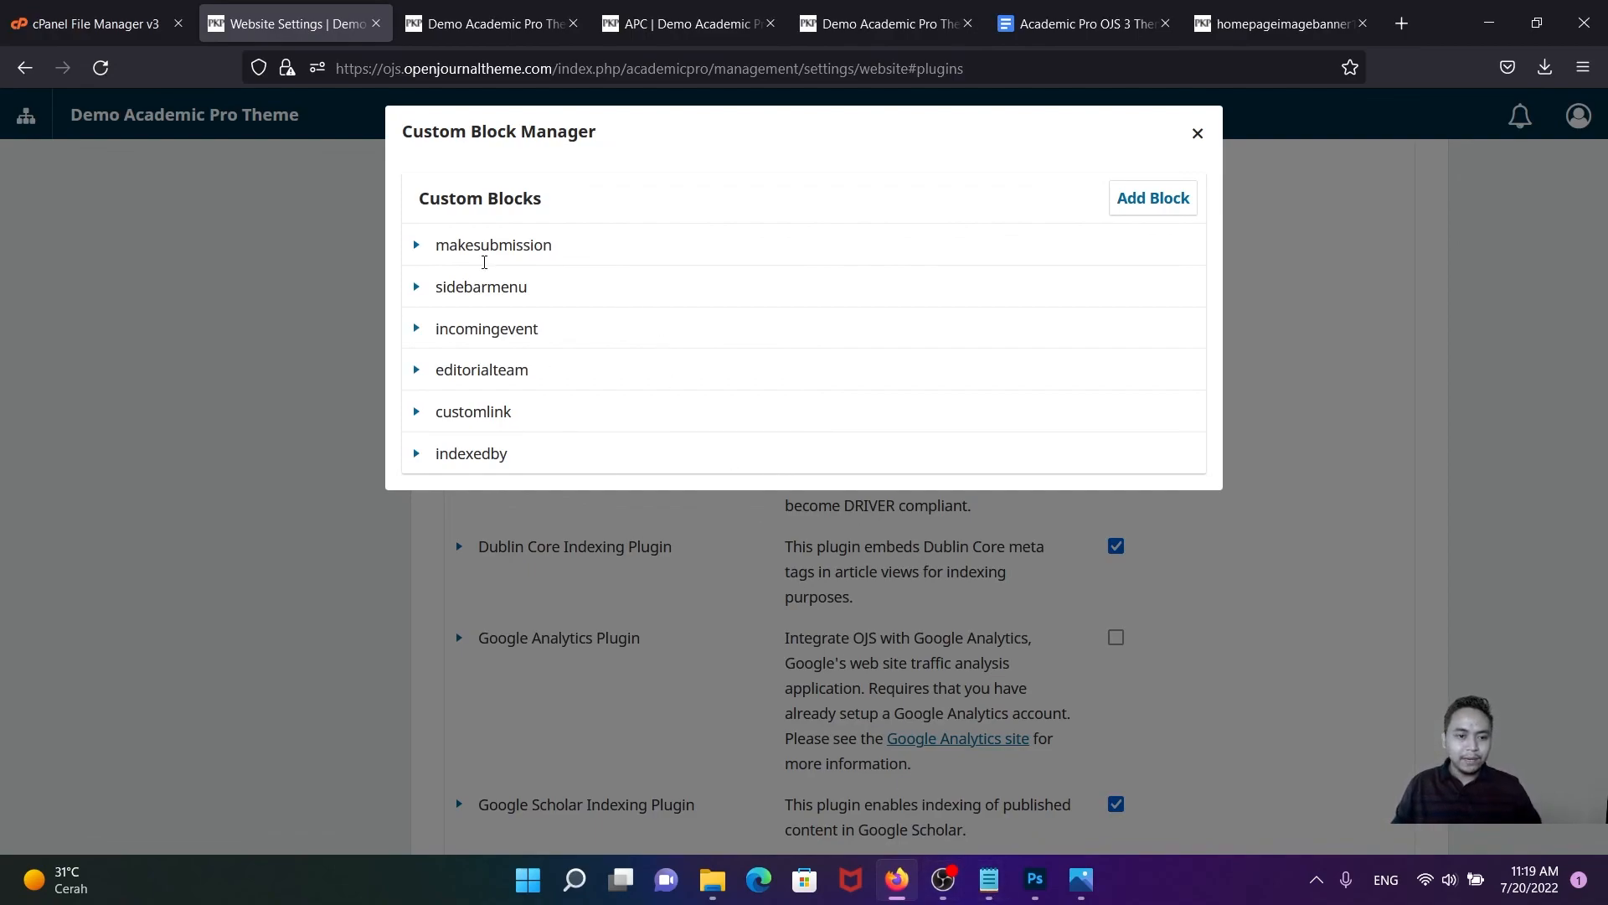
# - Check the spelling of the makesubmission block name in the custom blocks list and close the Custom Block Manager
pyautogui.moveTo(576, 248); pyautogui.dragTo(434, 246)
pyautogui.click(1345, 324)
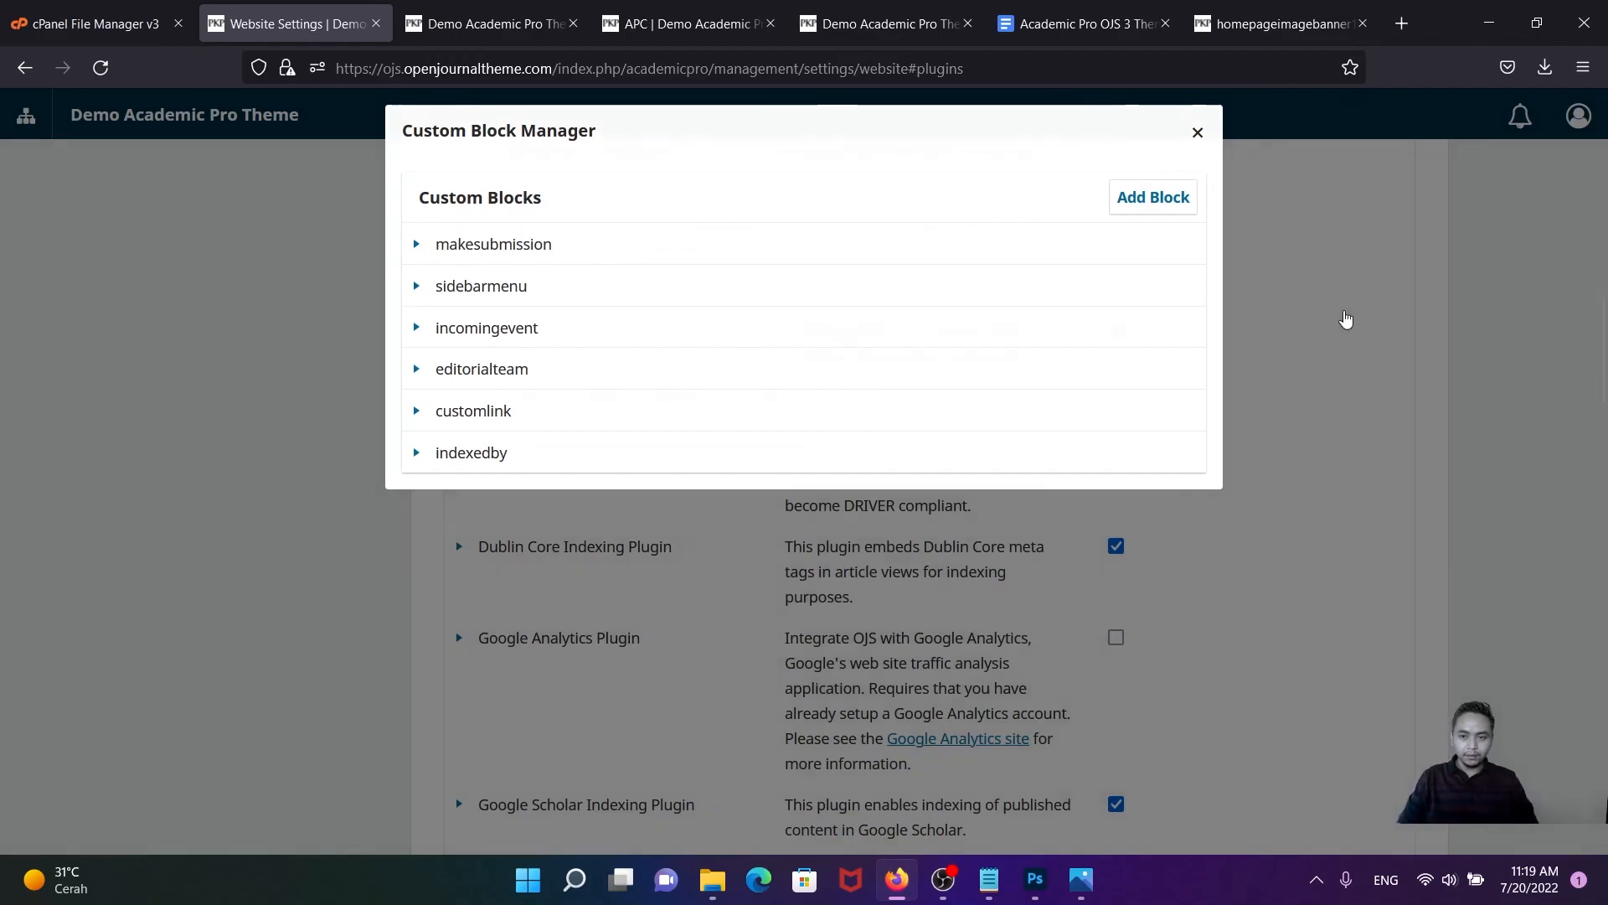
pyautogui.scroll(6, 1043, 318)
pyautogui.scroll(8, 1039, 343)
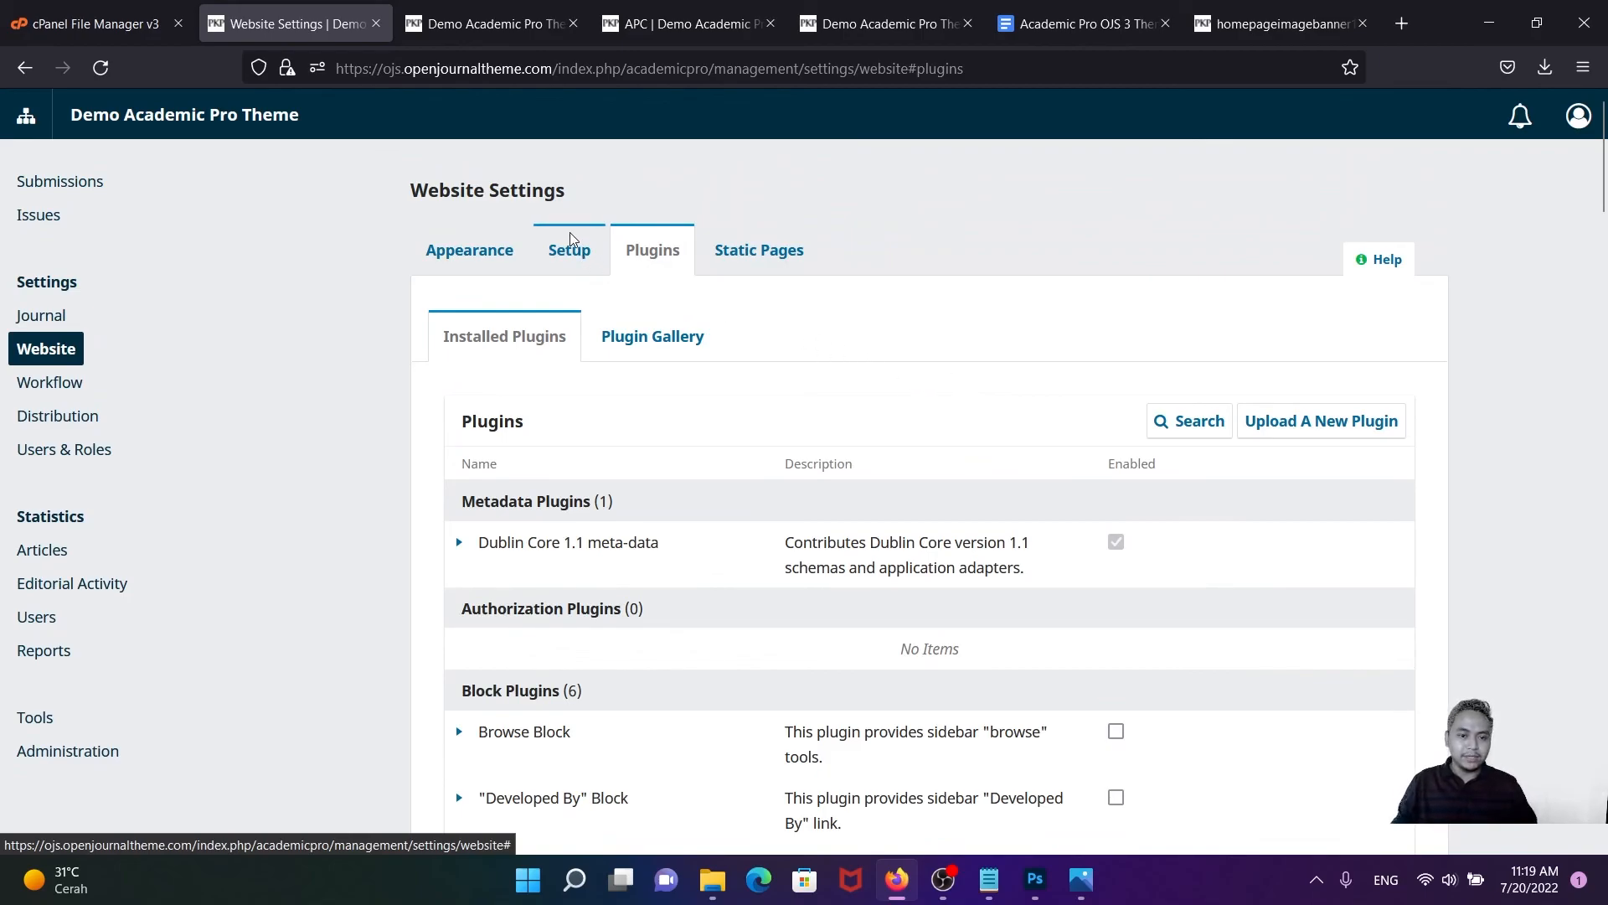
# - Switch to the journal homepage and review the banner, journal description, Make Submission block and sidebar menu
pyautogui.click(446, 23)
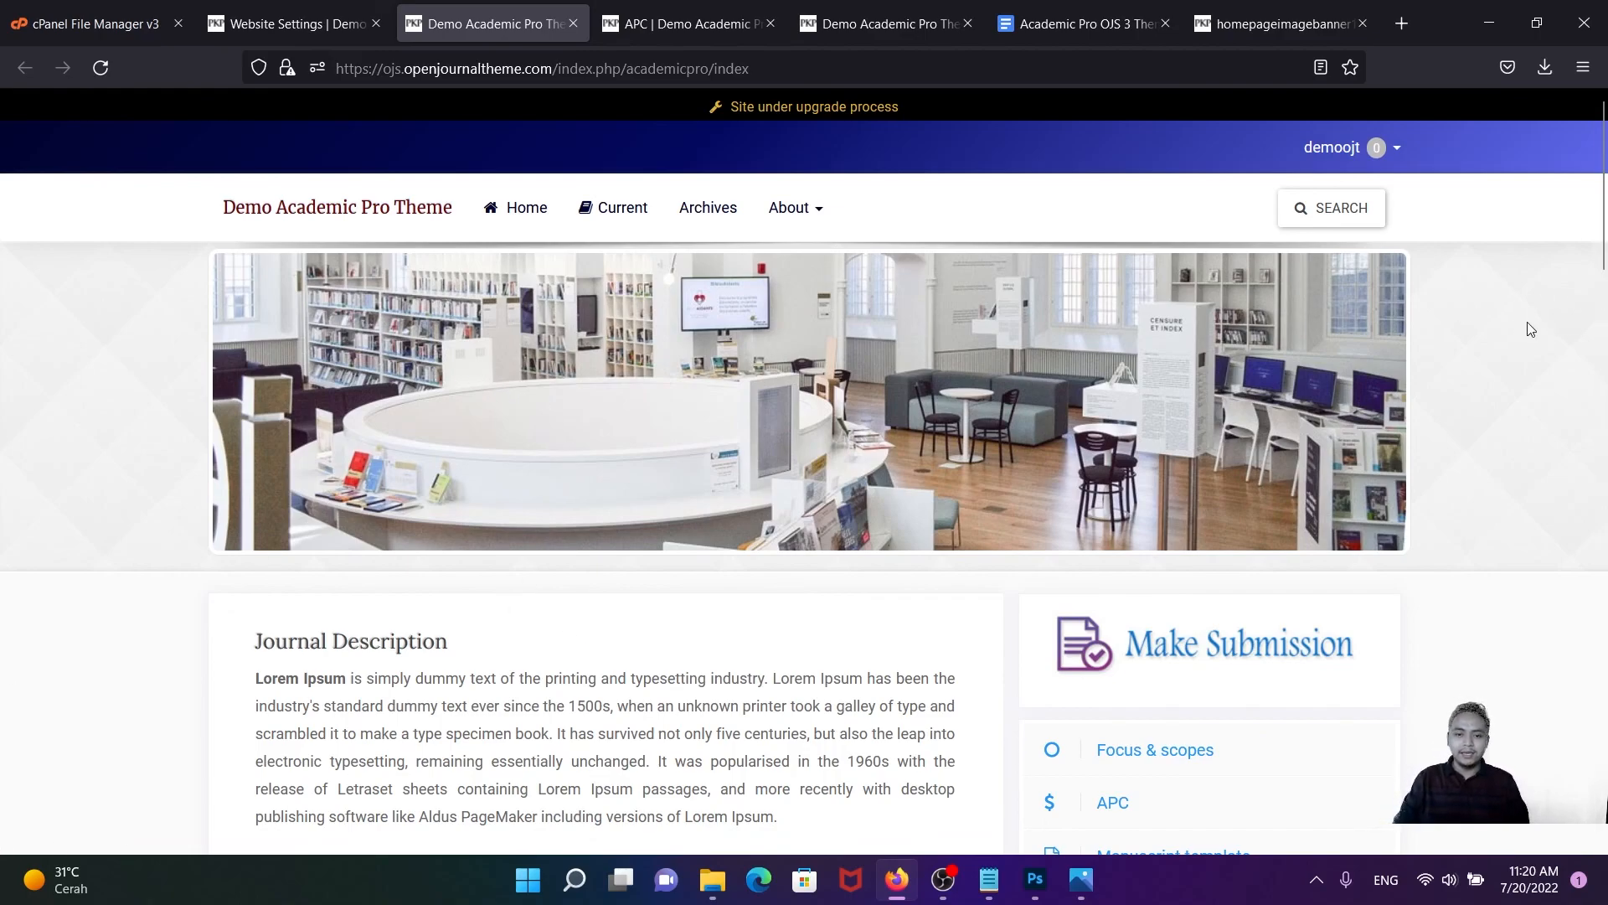
pyautogui.scroll(-2, 1457, 338)
pyautogui.scroll(-2, 1458, 339)
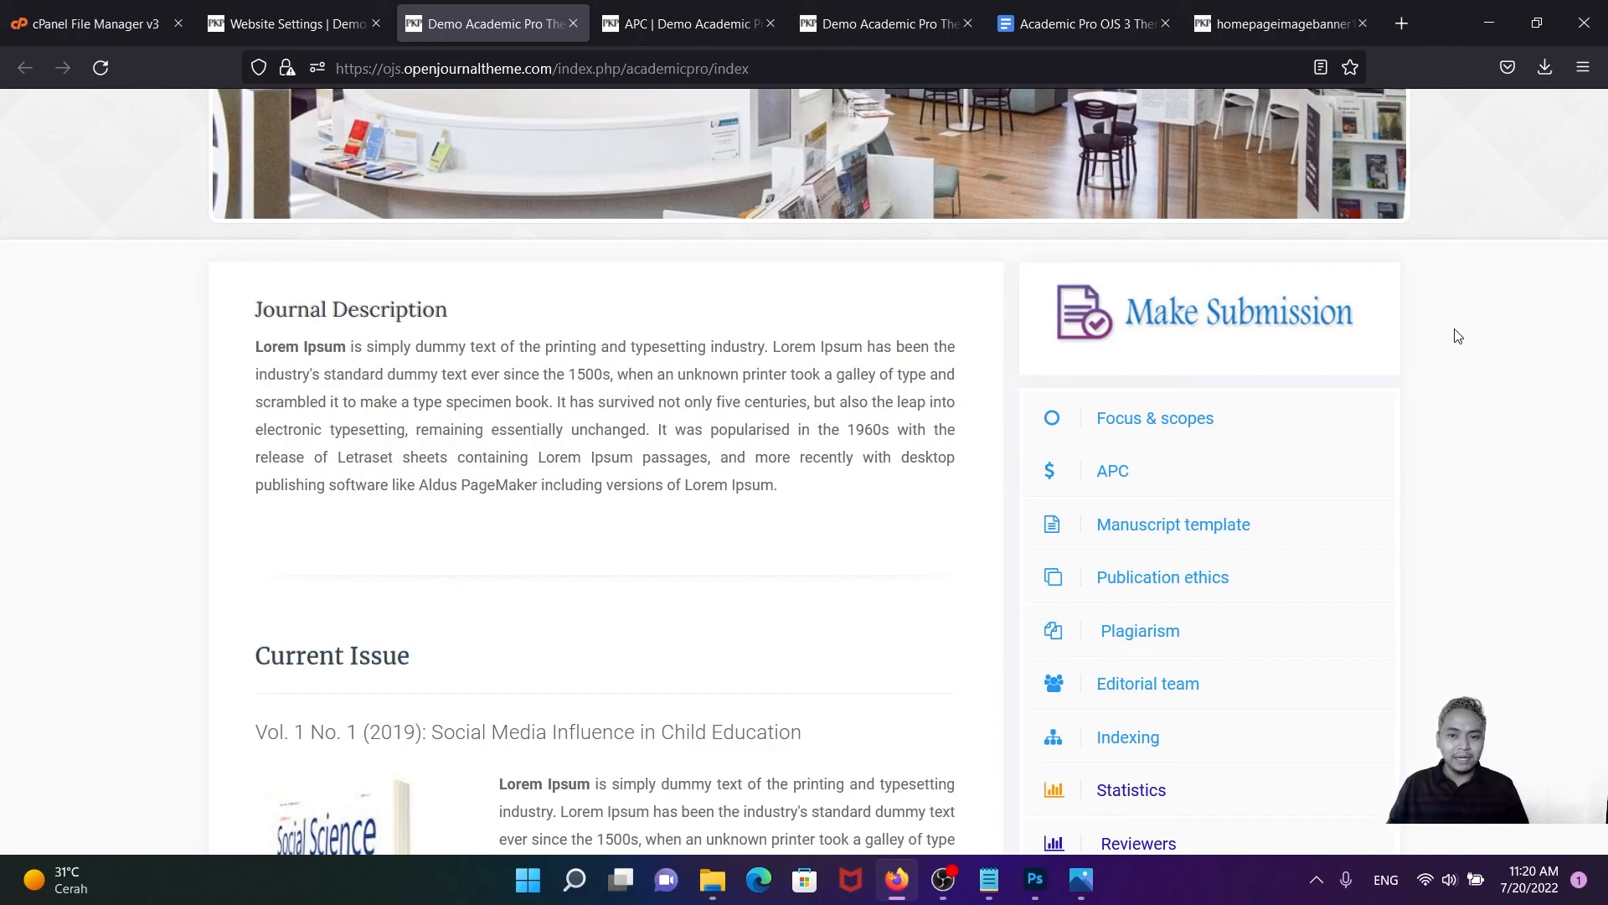
pyautogui.scroll(4, 1366, 368)
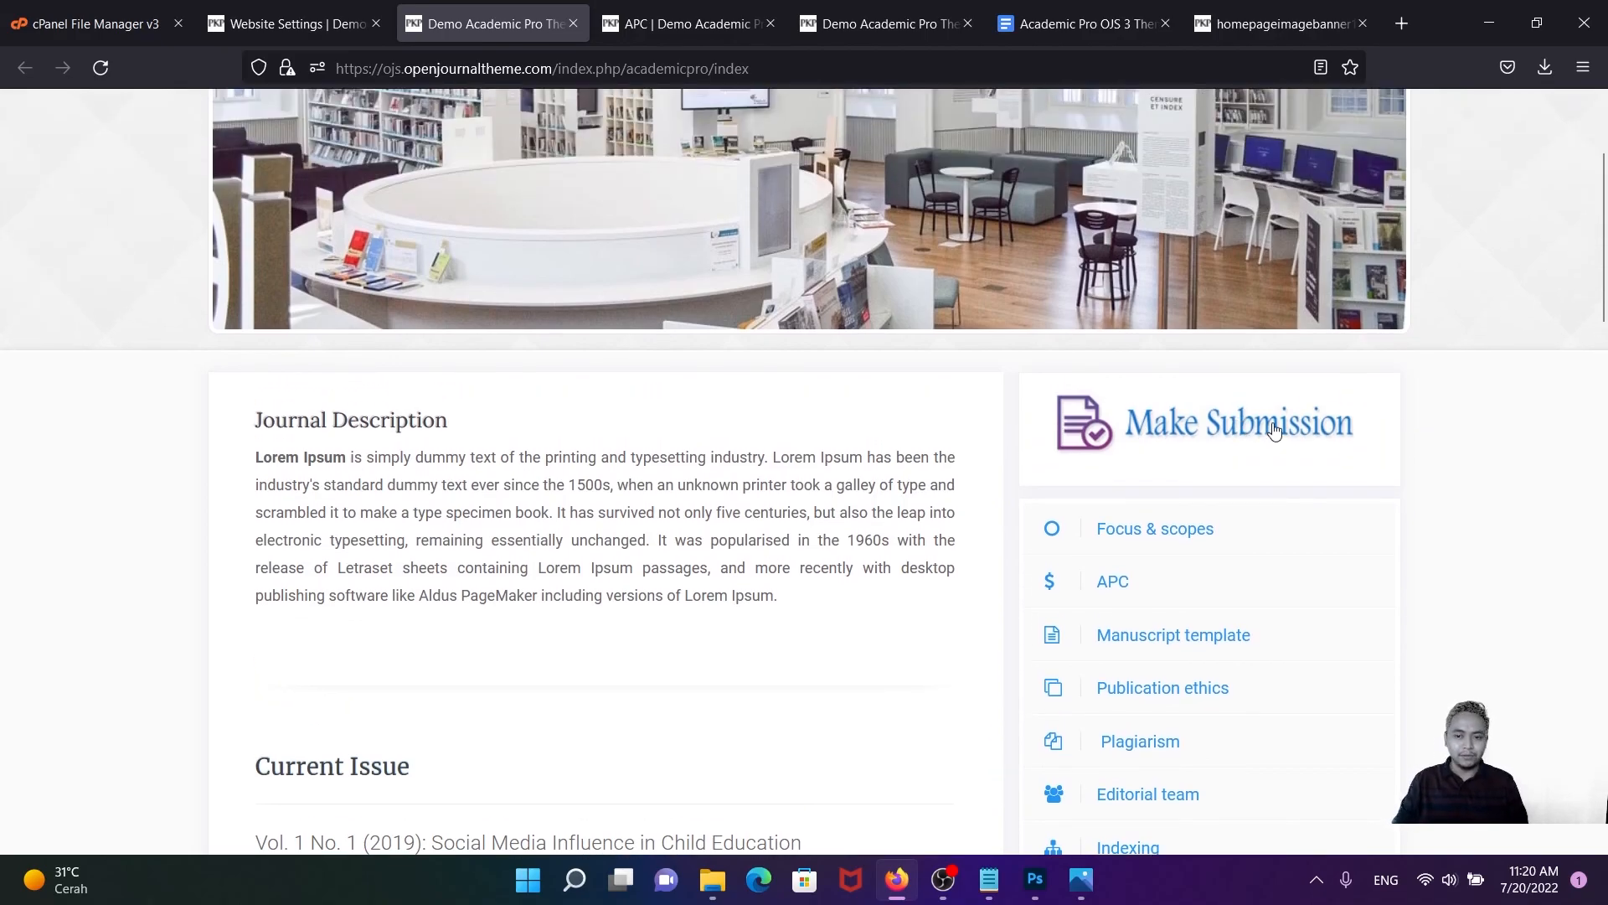